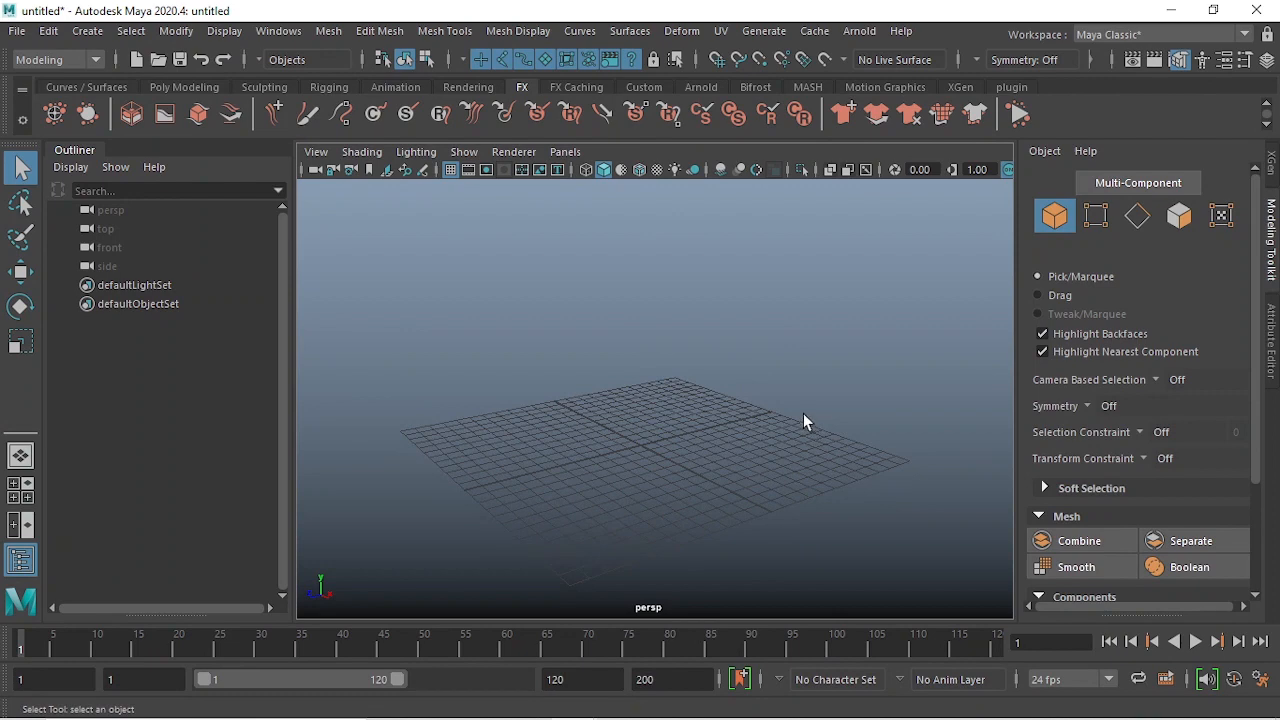
- Play the warehouse fire and smoke reference video from the Downloads folder, pause it, and return to Maya
{"action": "left_click_drag", "start_coordinate": [806, 423], "coordinate": [780, 423], "text": "alt"}
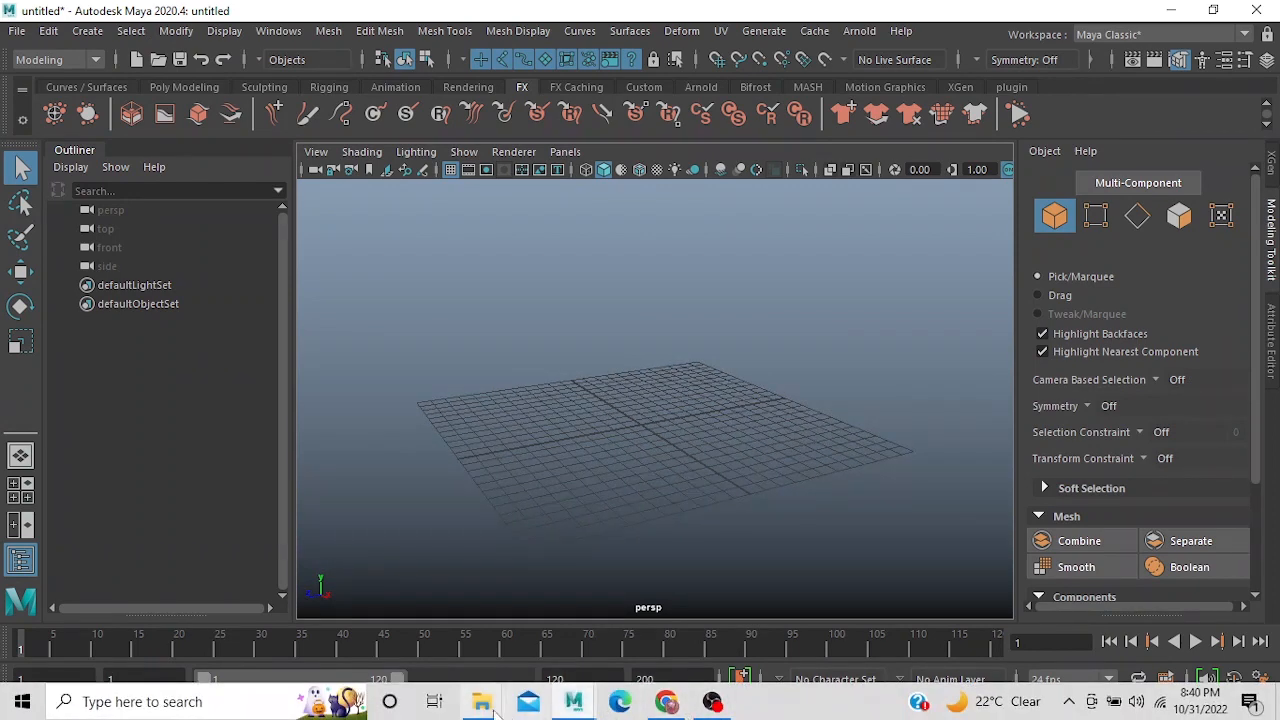
{"action": "mouse_move", "coordinate": [482, 705]}
{"action": "left_click", "coordinate": [471, 614]}
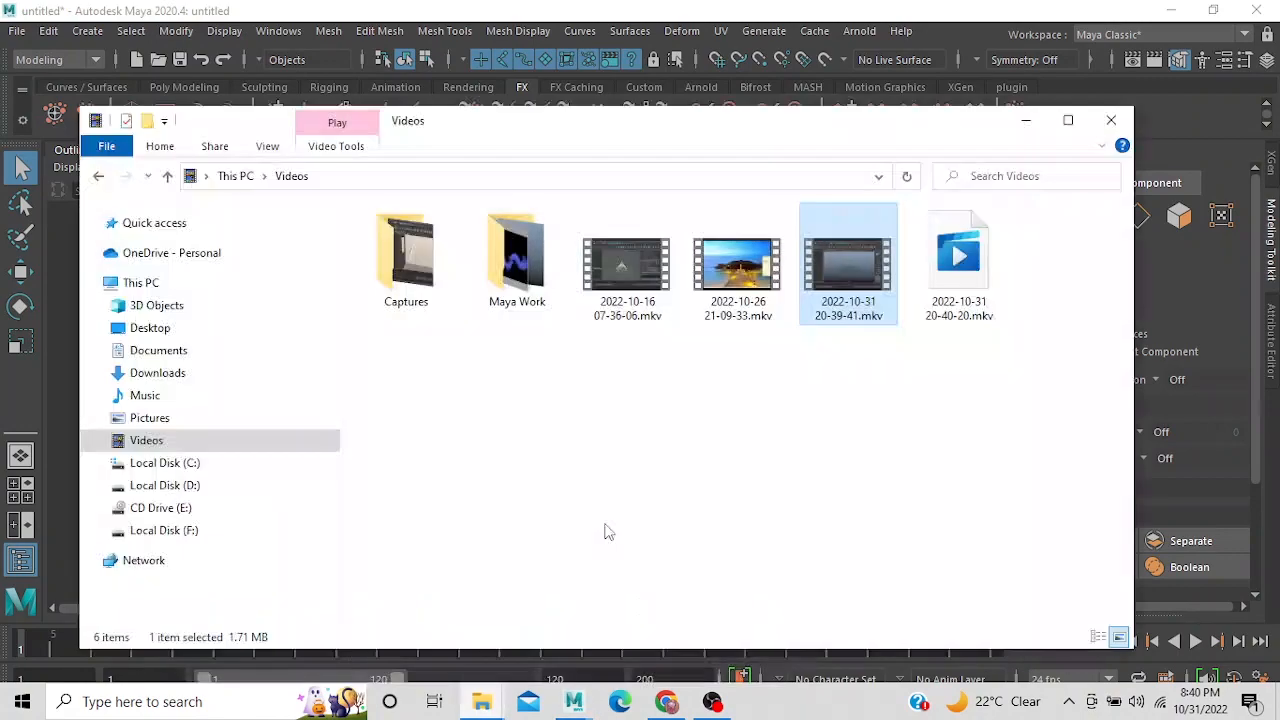
{"action": "left_click", "coordinate": [157, 373]}
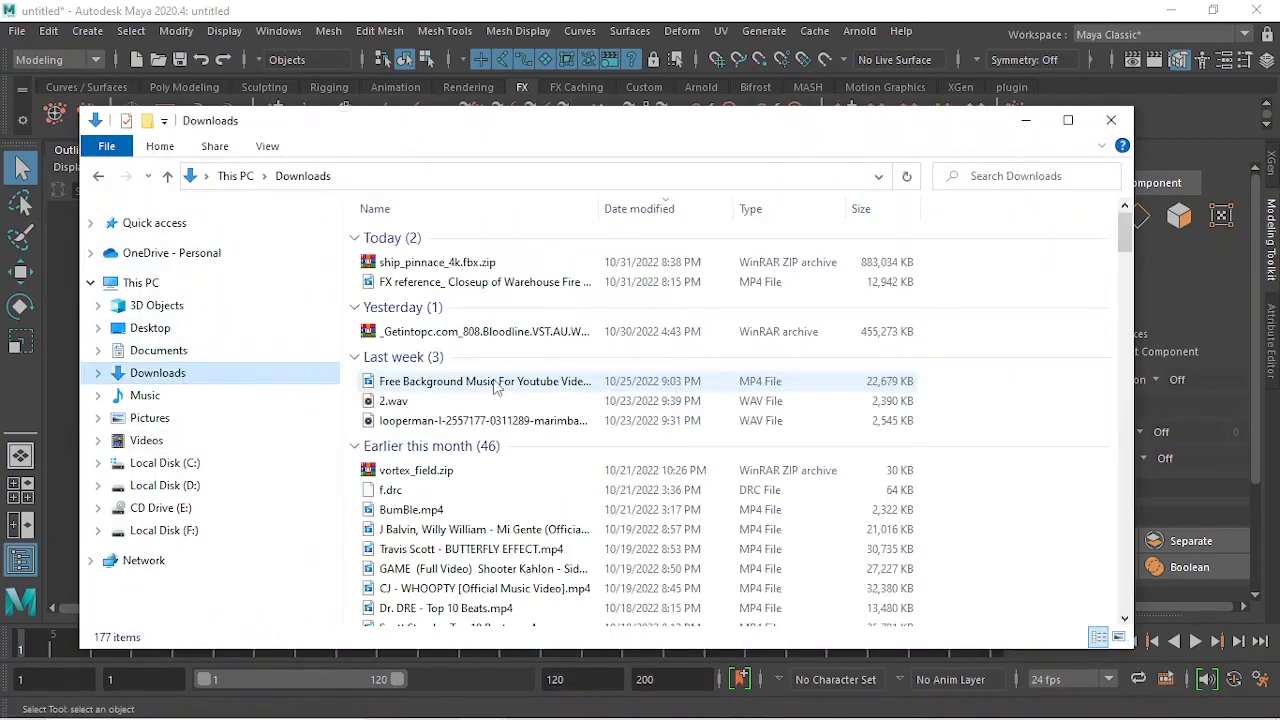
{"action": "double_click", "coordinate": [485, 282]}
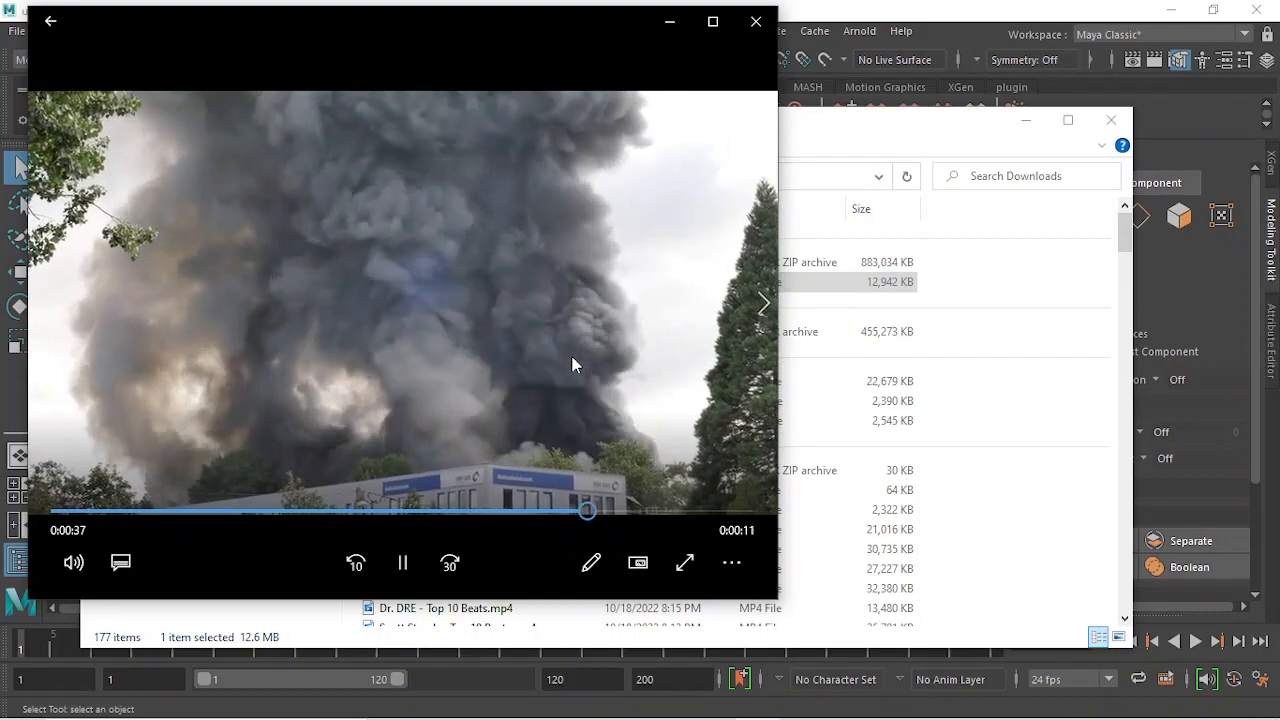
{"action": "left_click", "coordinate": [403, 563]}
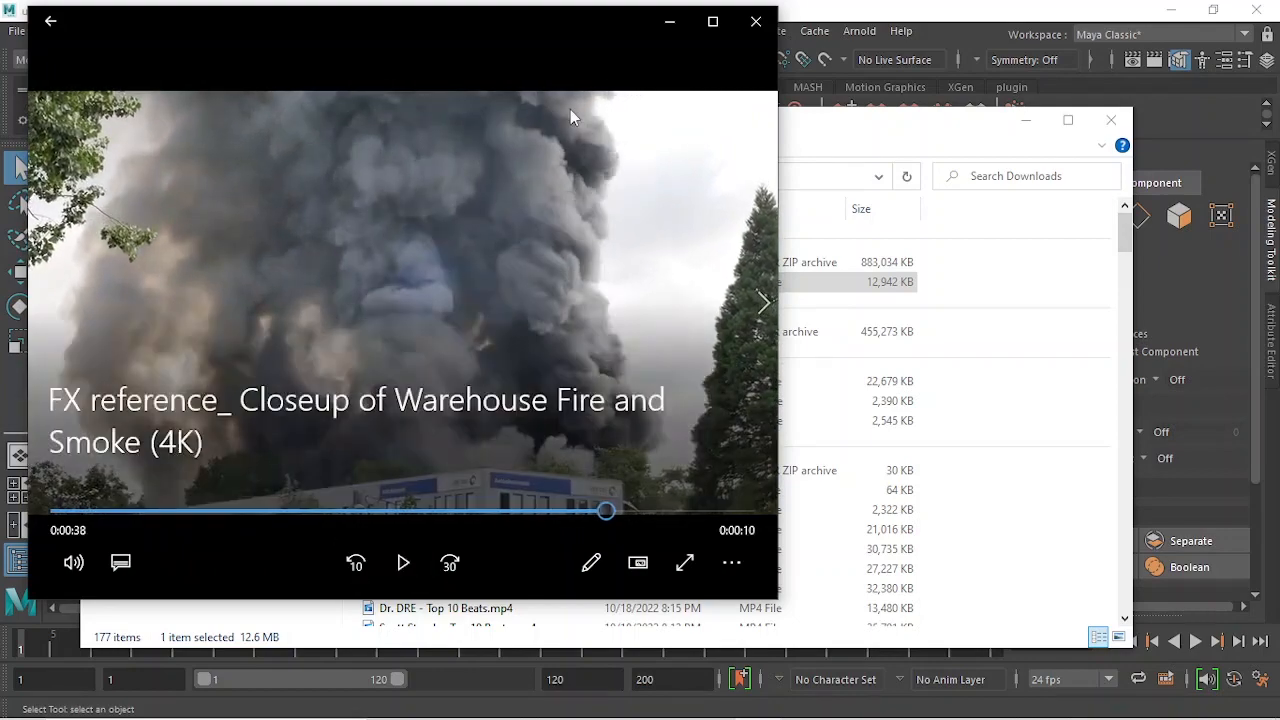
{"action": "left_click", "coordinate": [670, 22]}
{"action": "left_click", "coordinate": [1025, 120]}
- Create a polygon plane at the grid's centre and scale it up uniformly to about 33.5
{"action": "left_click_drag", "start_coordinate": [751, 290], "coordinate": [724, 478], "text": "alt"}
{"action": "left_click_drag", "start_coordinate": [691, 410], "coordinate": [656, 370], "text": "alt"}
{"action": "left_click_drag", "start_coordinate": [614, 414], "coordinate": [661, 372], "text": "alt"}
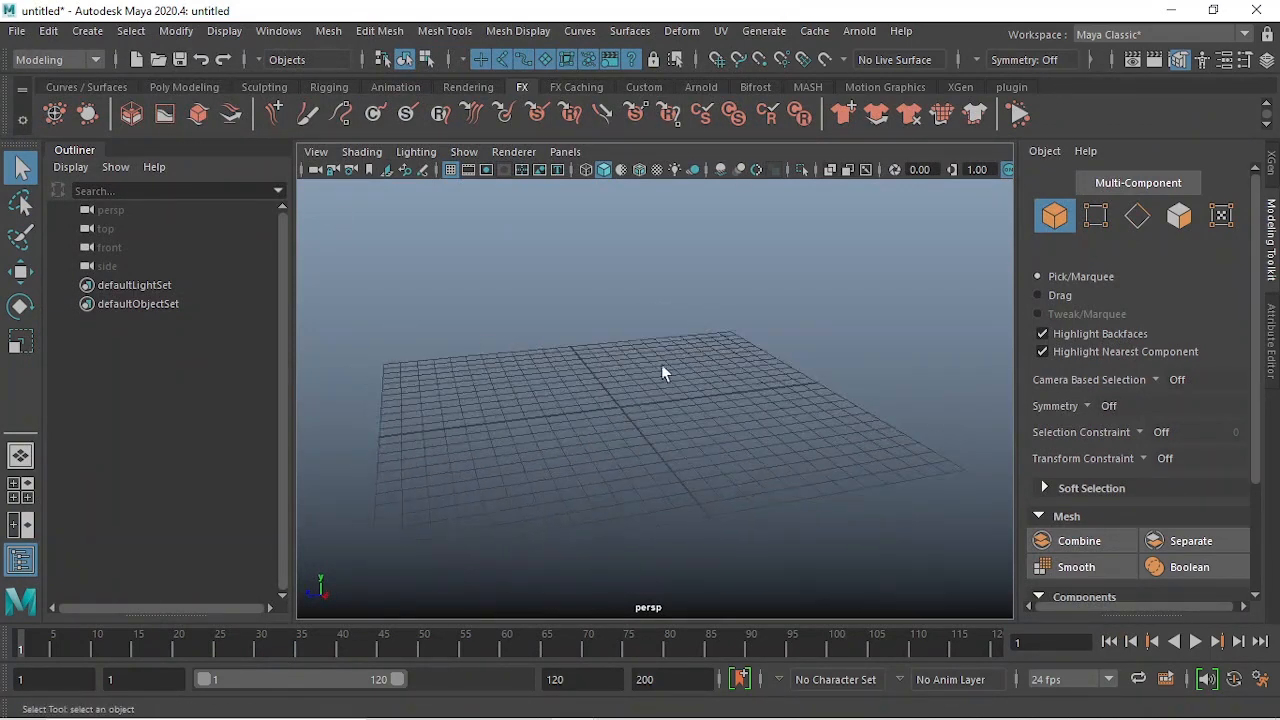
{"action": "left_click_drag", "start_coordinate": [681, 415], "coordinate": [622, 413], "text": "alt"}
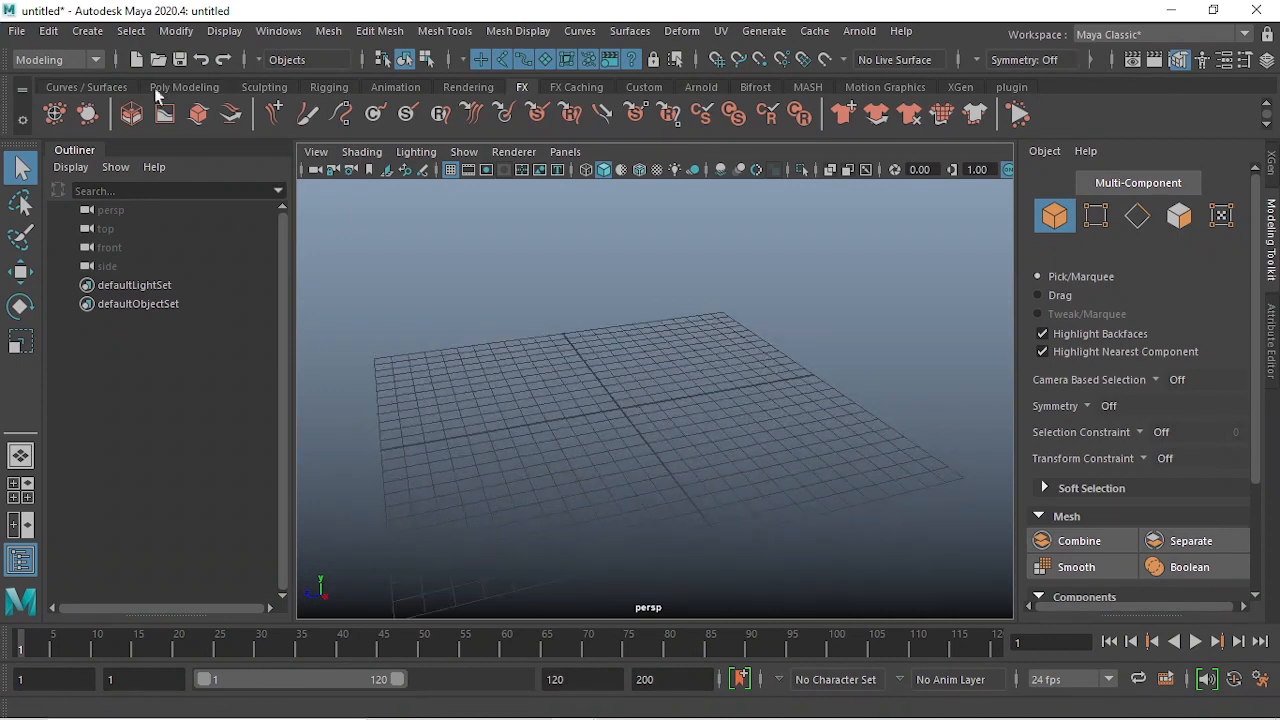
{"action": "left_click", "coordinate": [185, 87]}
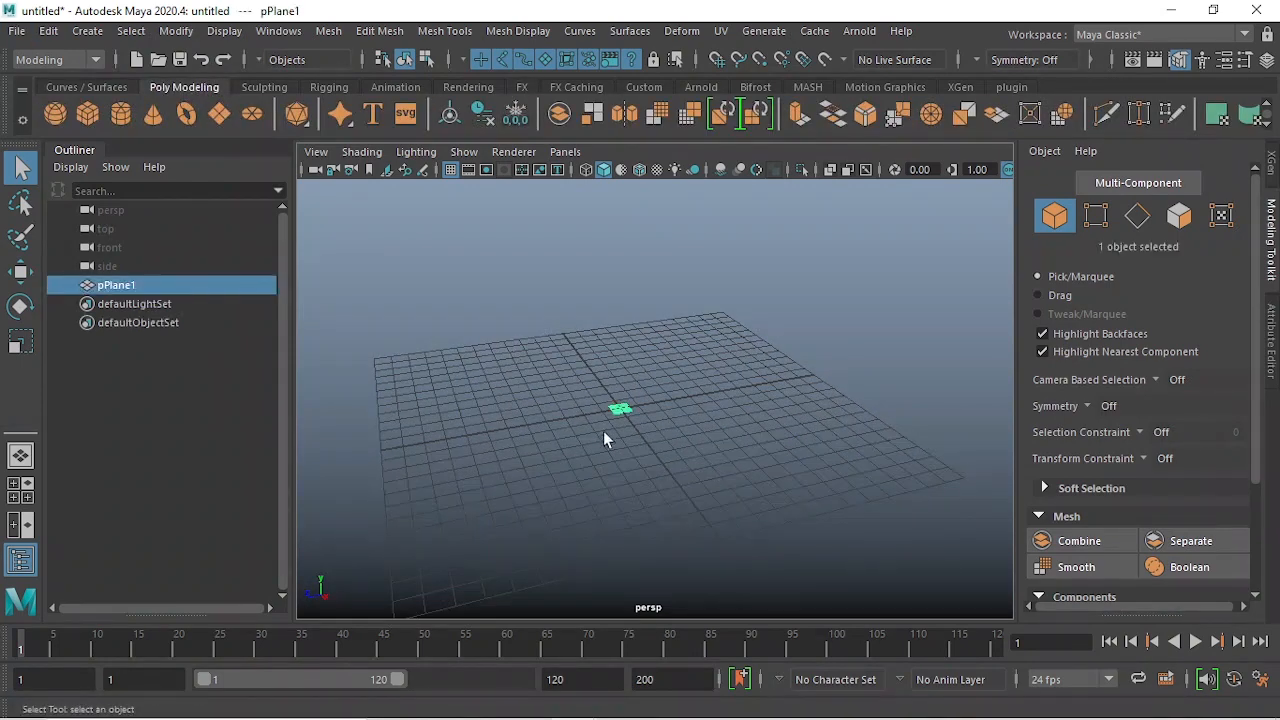
{"action": "left_click_drag", "start_coordinate": [603, 431], "coordinate": [915, 406], "text": "alt"}
{"action": "key", "text": "r"}
{"action": "left_click_drag", "start_coordinate": [658, 458], "coordinate": [728, 448], "text": "alt"}
{"action": "left_click_drag", "start_coordinate": [626, 414], "coordinate": [711, 411]}
{"action": "scroll", "coordinate": [714, 430], "scroll_direction": "down", "scroll_amount": 5}
- Dock the floating Channel Box / Layer Editor as a tab alongside the Attribute Editor
{"action": "key", "text": "ctrl+a"}
{"action": "left_click_drag", "start_coordinate": [526, 412], "coordinate": [523, 397], "text": "alt"}
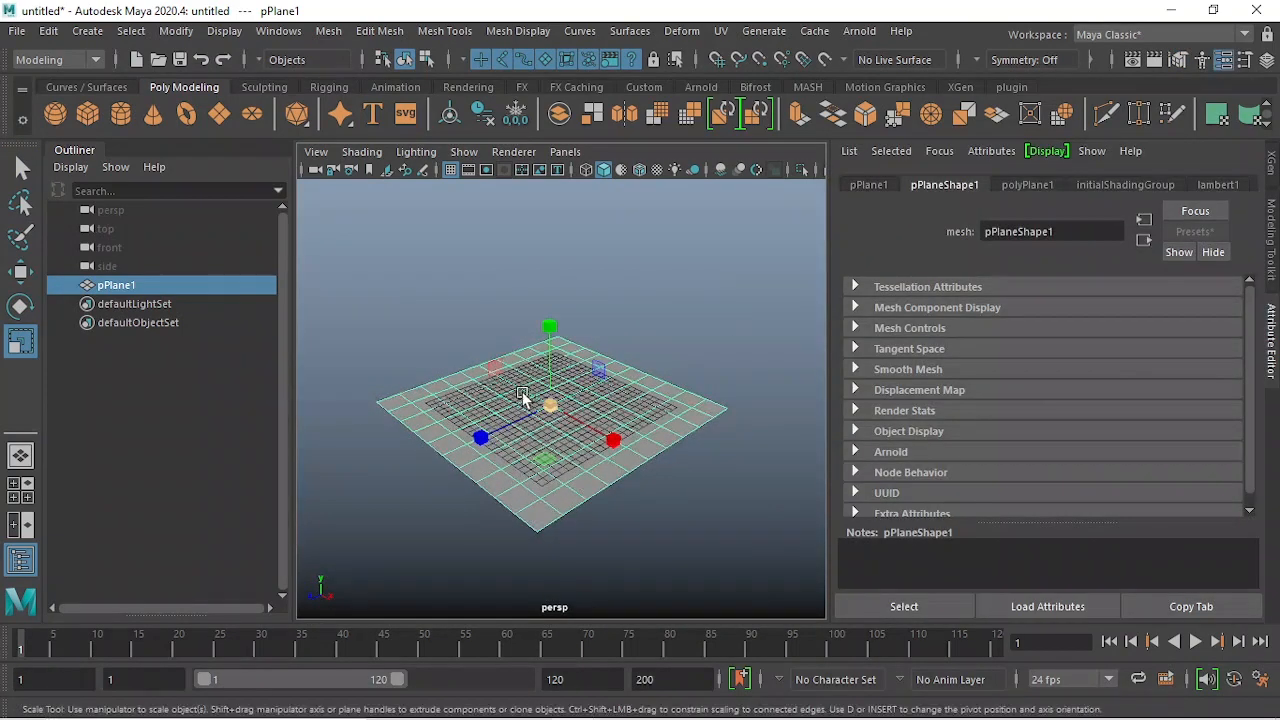
{"action": "middle_click_drag", "start_coordinate": [543, 405], "coordinate": [583, 387], "text": "alt"}
{"action": "key", "text": "ctrl+a"}
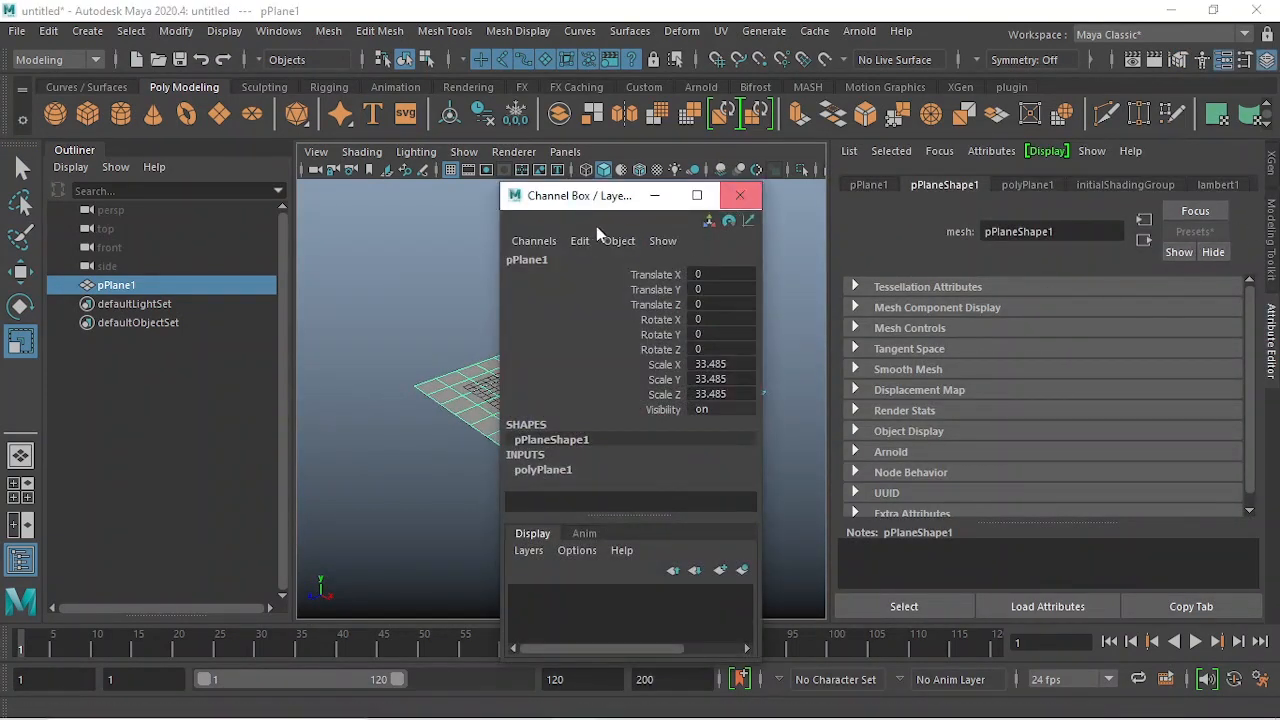
{"action": "left_click_drag", "start_coordinate": [603, 200], "coordinate": [1222, 305]}
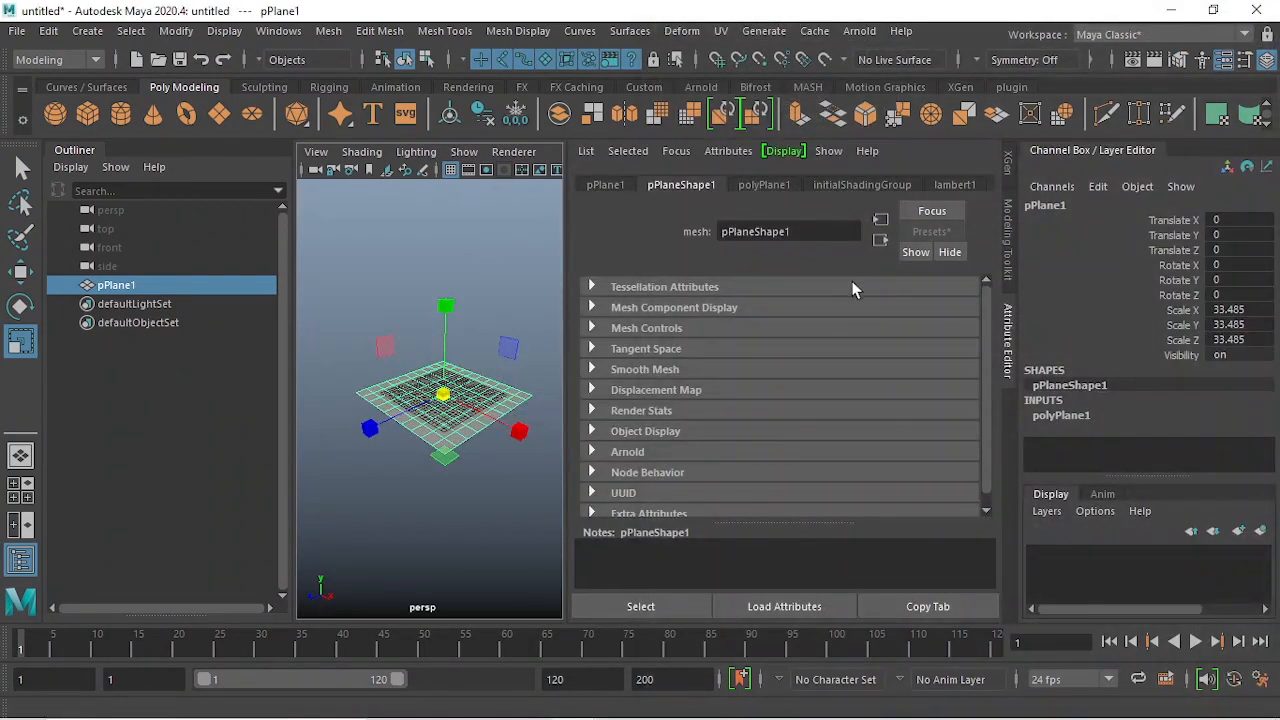
{"action": "left_click_drag", "start_coordinate": [1093, 150], "coordinate": [1270, 430]}
{"action": "left_click_drag", "start_coordinate": [718, 375], "coordinate": [966, 423], "text": "alt"}
- Set the plane's width and height subdivisions to 50
{"action": "left_click", "coordinate": [1070, 402]}
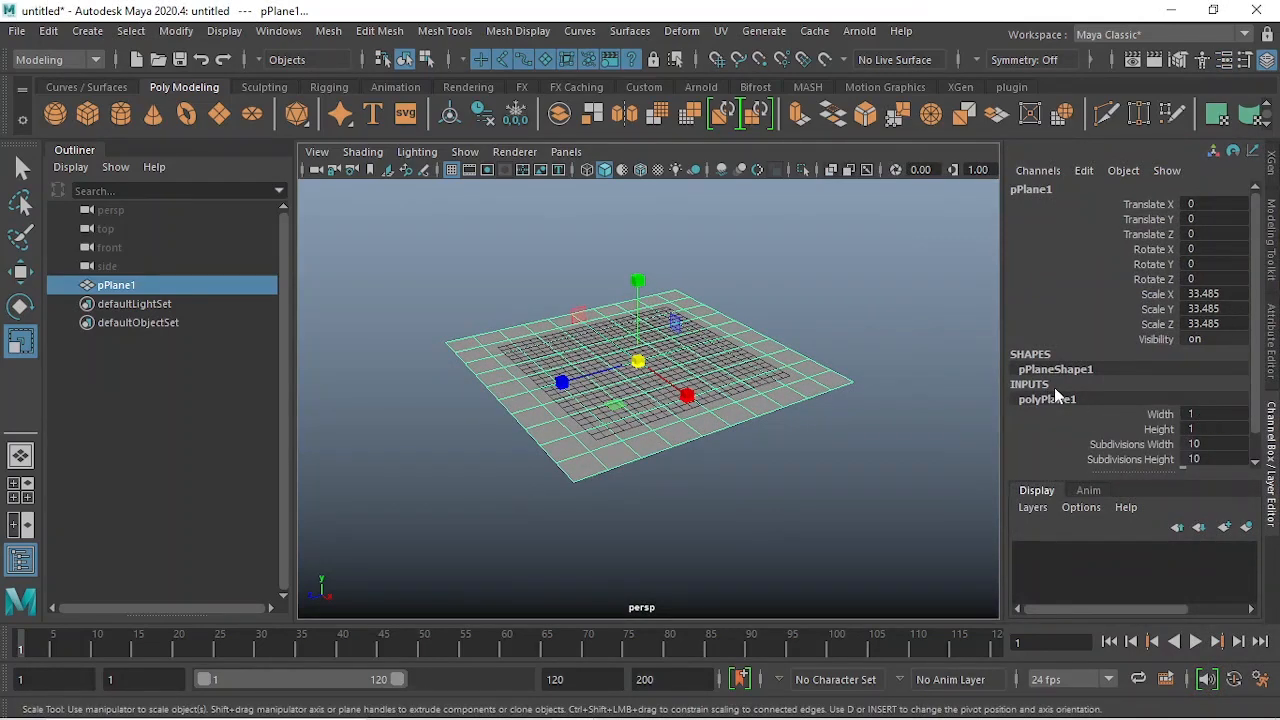
{"action": "scroll", "coordinate": [1207, 444], "scroll_direction": "down", "scroll_amount": 1}
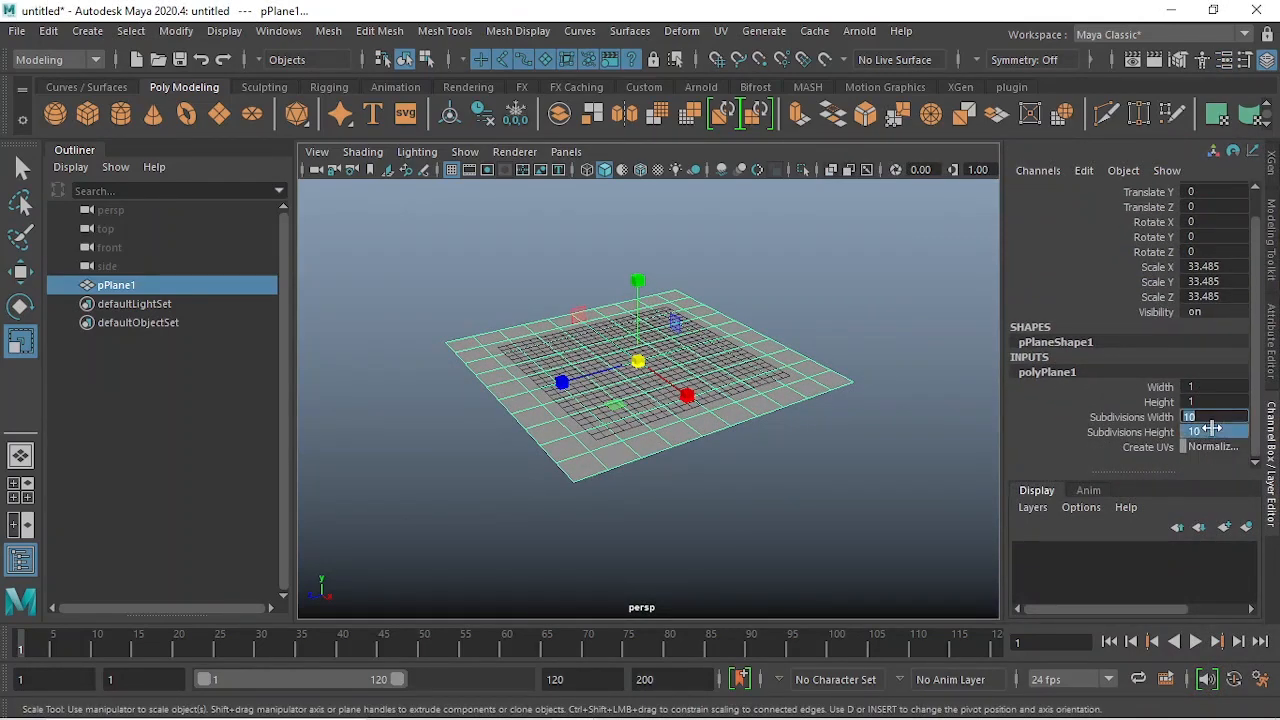
{"action": "type", "text": "0"}
{"action": "key", "text": "Return"}
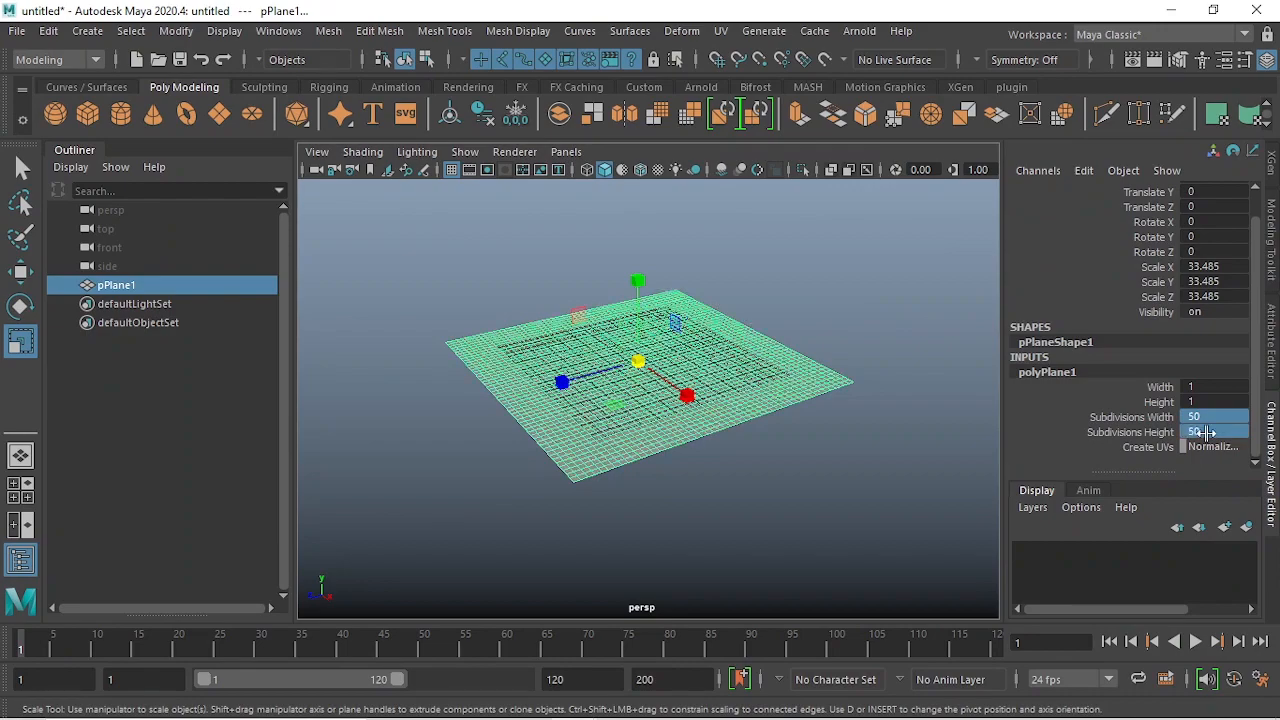
- Set the plane's width and height subdivisions to 20
{"action": "scroll", "coordinate": [763, 383], "scroll_direction": "up", "scroll_amount": 4}
{"action": "middle_click_drag", "start_coordinate": [791, 402], "coordinate": [810, 457], "text": "alt"}
{"action": "double_click", "coordinate": [1212, 417]}
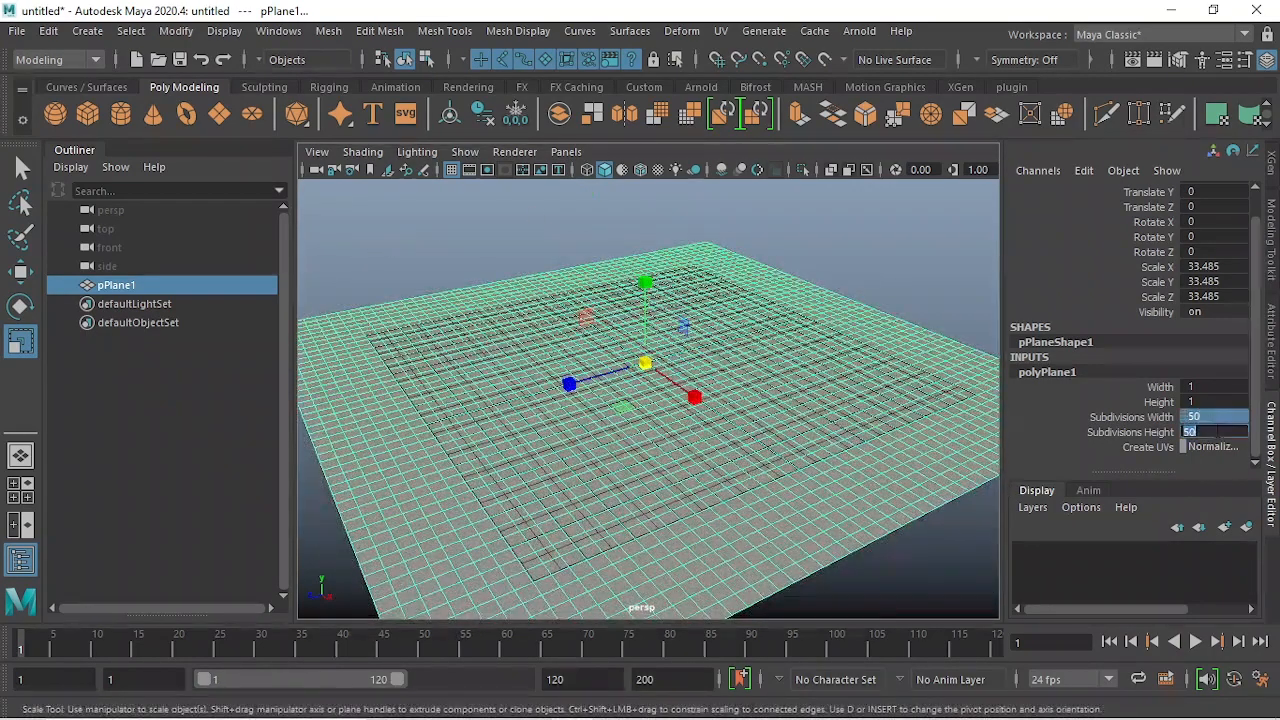
{"action": "type", "text": "20"}
{"action": "key", "text": "Return"}
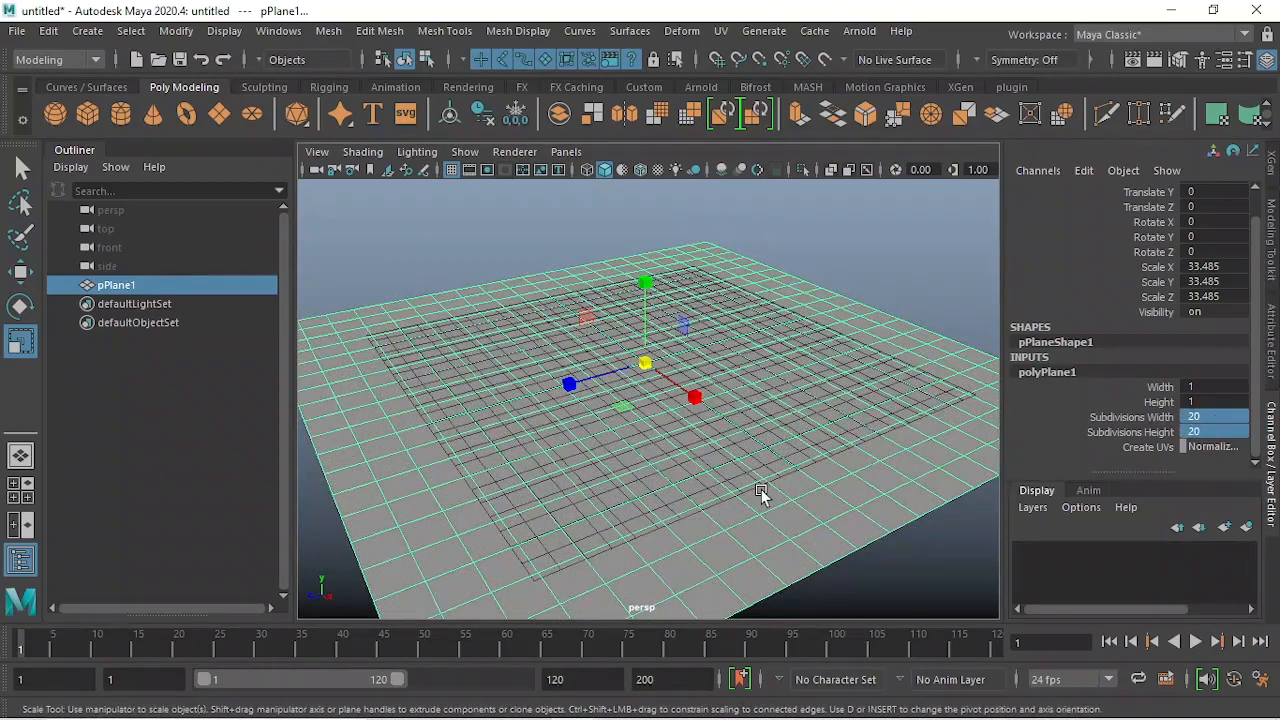
{"action": "left_click_drag", "start_coordinate": [761, 491], "coordinate": [769, 438], "text": "alt"}
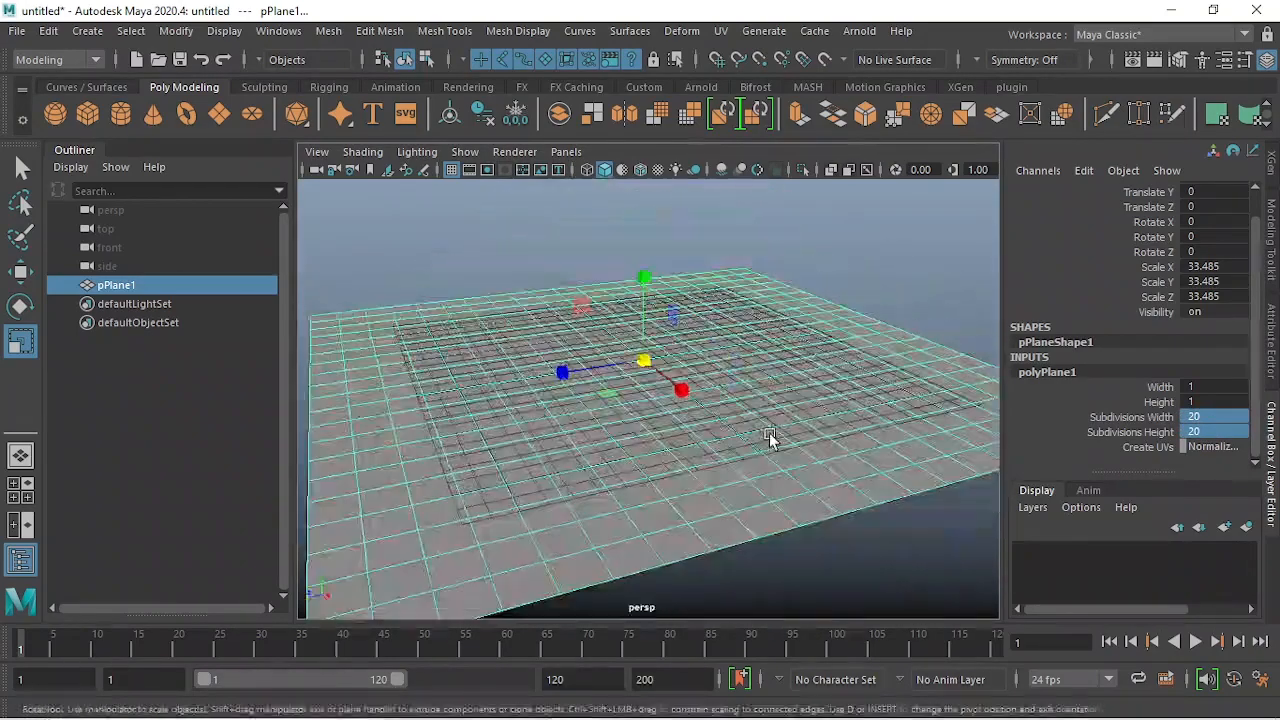
{"action": "left_click_drag", "start_coordinate": [750, 389], "coordinate": [776, 393], "text": "alt"}
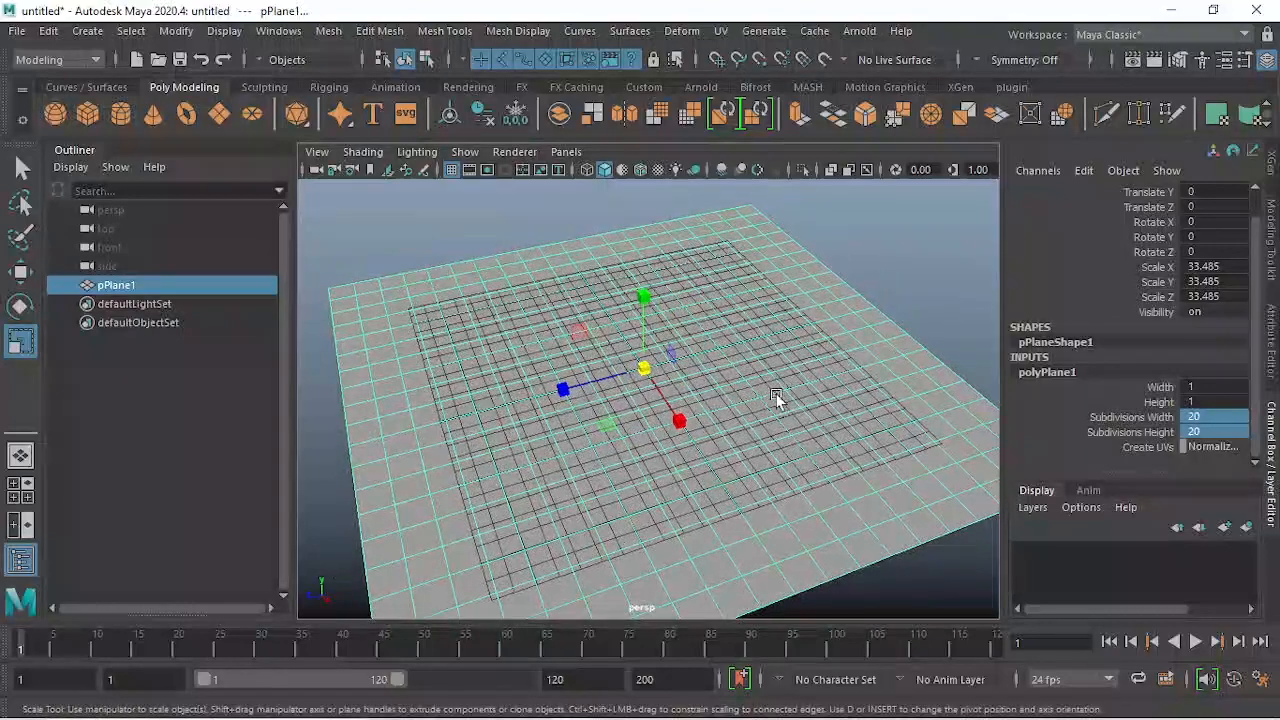
{"action": "key", "text": "w"}
{"action": "left_click", "coordinate": [910, 280]}
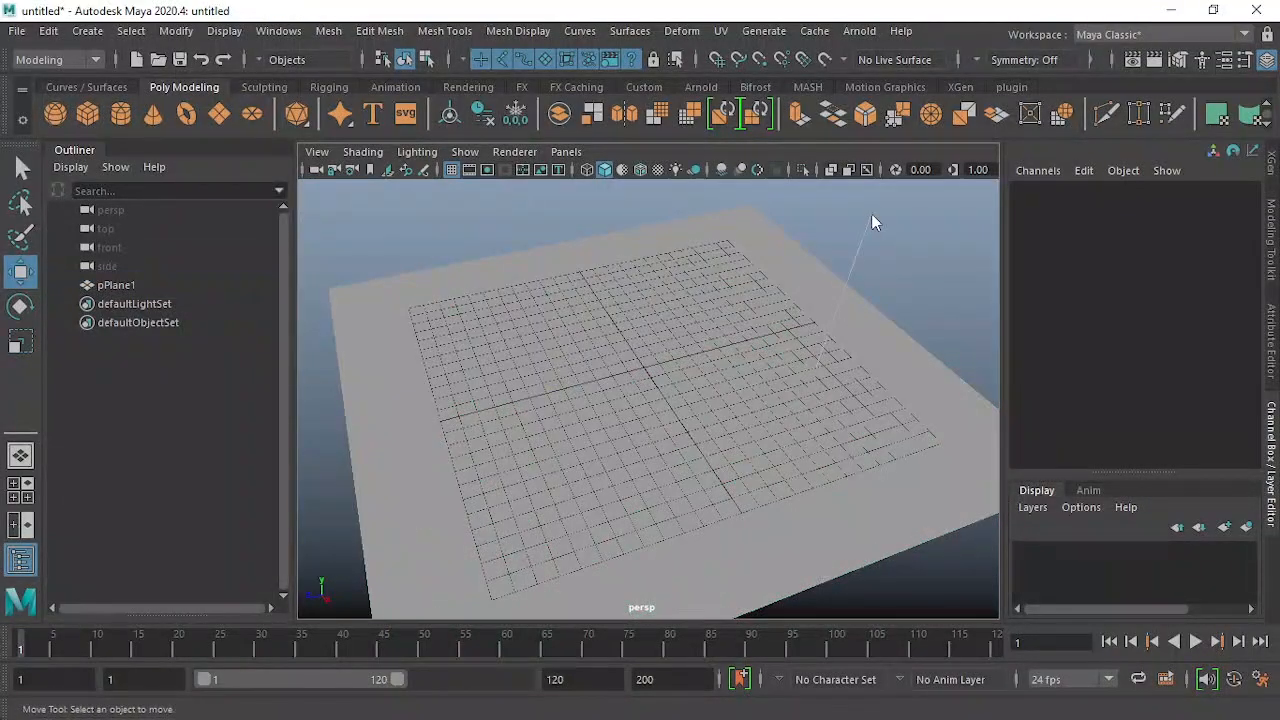
{"action": "right_click_drag", "start_coordinate": [819, 365], "coordinate": [871, 213]}
{"action": "right_click_drag", "start_coordinate": [780, 368], "coordinate": [872, 170]}
{"action": "left_click", "coordinate": [882, 290]}
{"action": "mouse_move", "coordinate": [875, 318]}
{"action": "left_mouse_down", "text": "alt"}
{"action": "mouse_move", "coordinate": [846, 314]}
{"action": "mouse_move", "coordinate": [811, 384]}
{"action": "mouse_move", "coordinate": [772, 378]}
{"action": "mouse_move", "coordinate": [759, 327]}
{"action": "mouse_move", "coordinate": [757, 346]}
{"action": "left_mouse_up", "text": "alt"}
- Delete the plane's construction history and freeze its transformations
{"action": "left_click", "coordinate": [846, 314]}
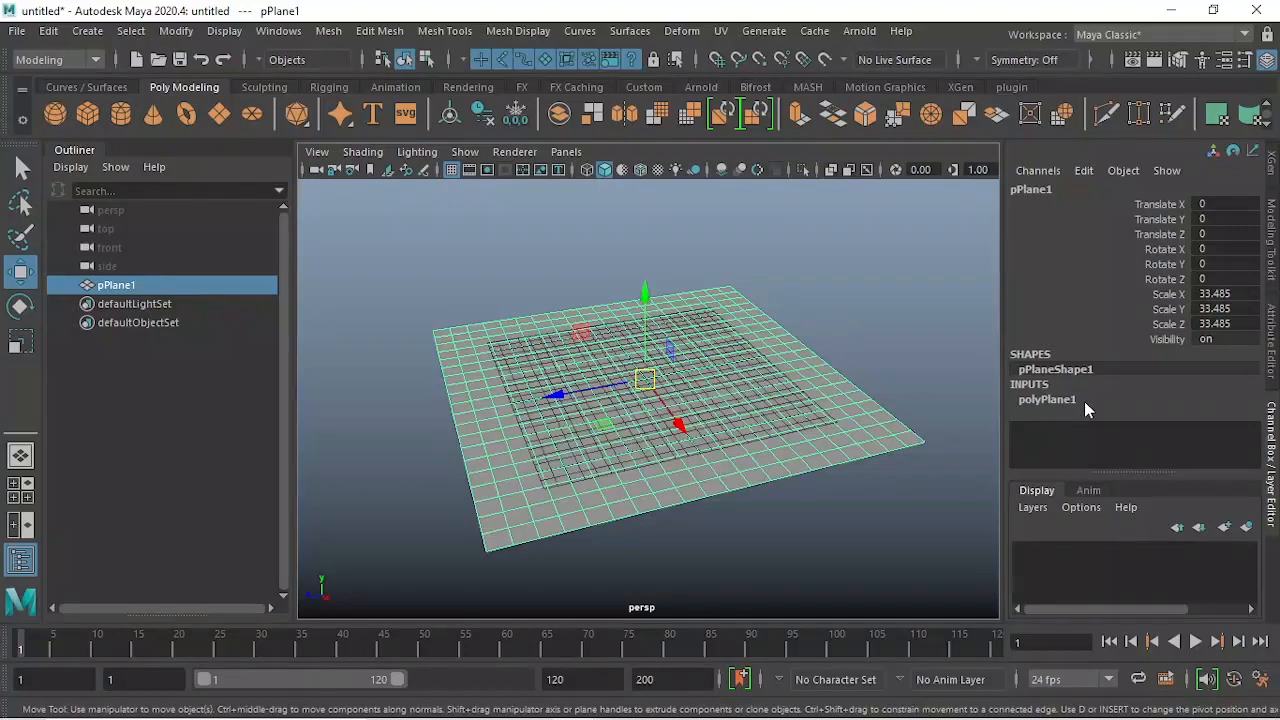
{"action": "scroll", "coordinate": [735, 377], "scroll_direction": "up", "scroll_amount": 2}
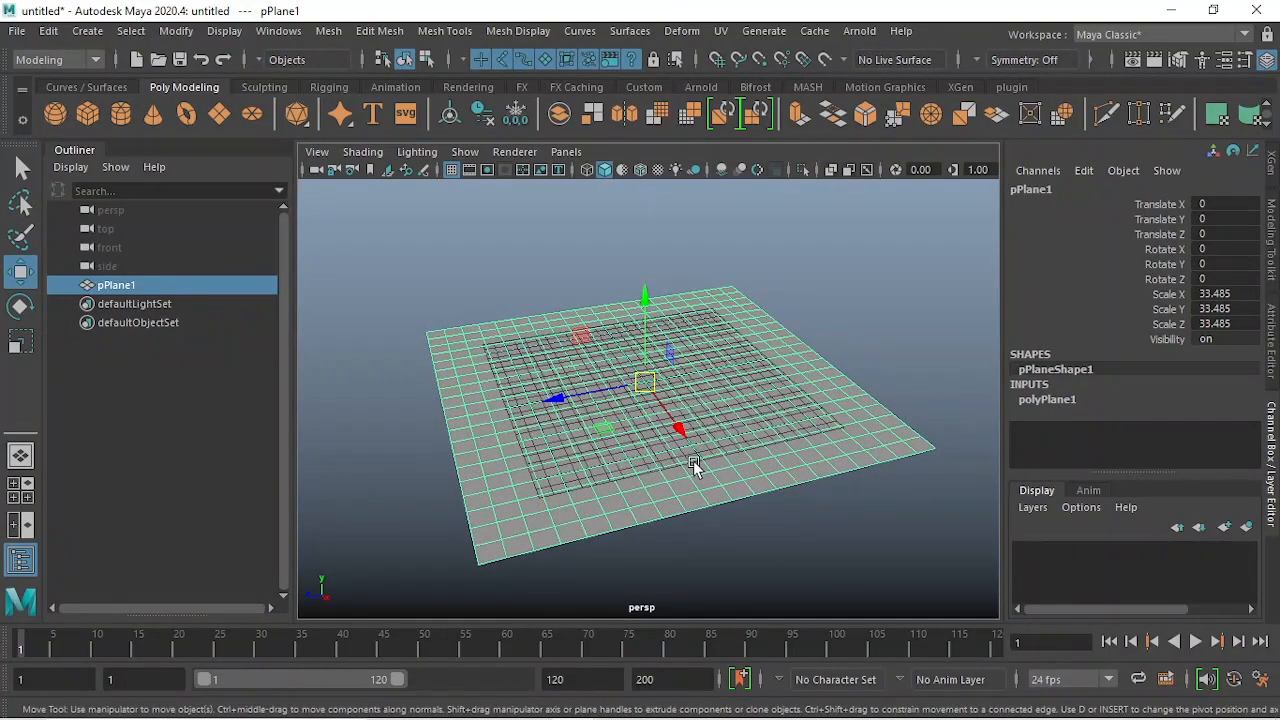
{"action": "middle_click_drag", "start_coordinate": [693, 460], "coordinate": [698, 440], "text": "alt"}
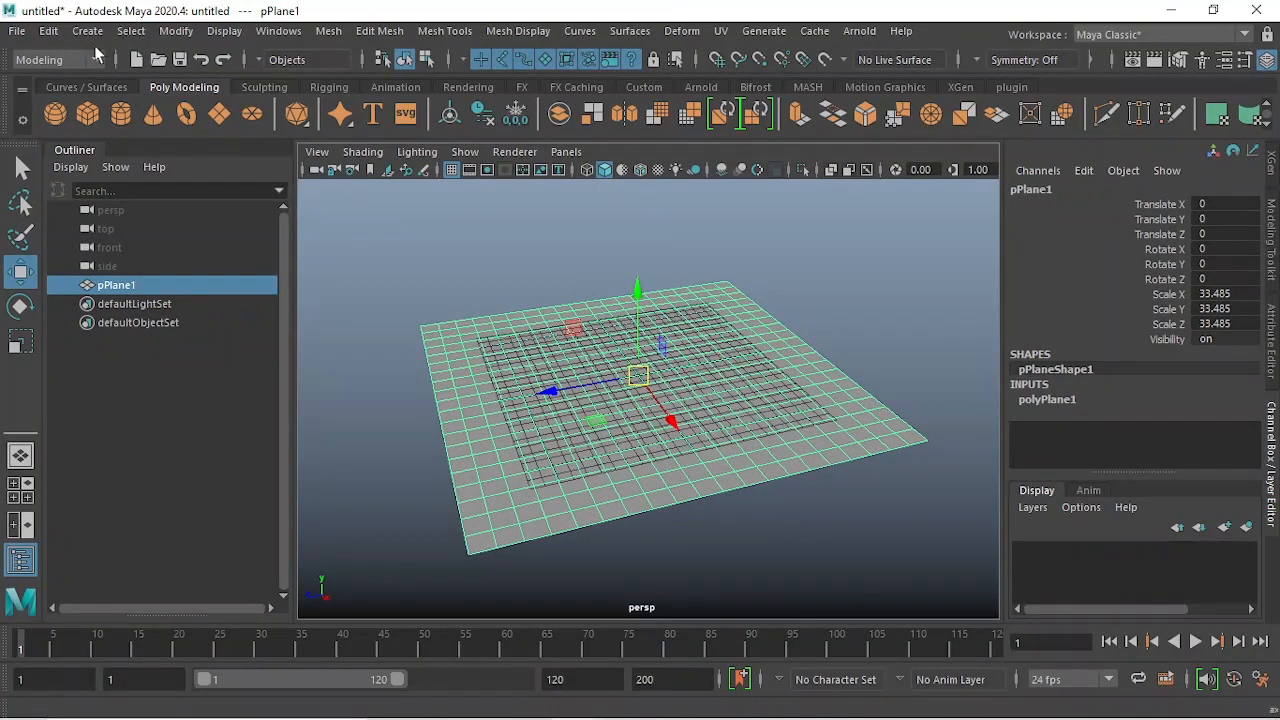
{"action": "left_click", "coordinate": [52, 31]}
{"action": "mouse_move", "coordinate": [214, 256]}
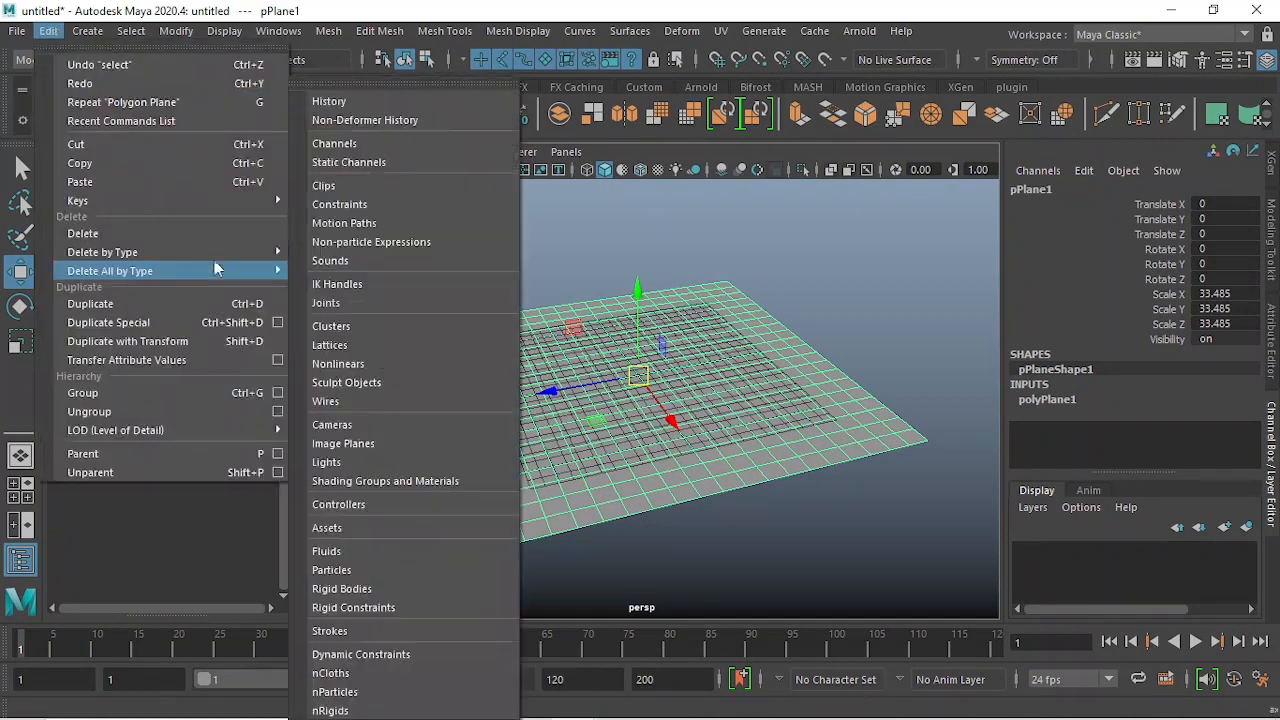
{"action": "left_click", "coordinate": [340, 252]}
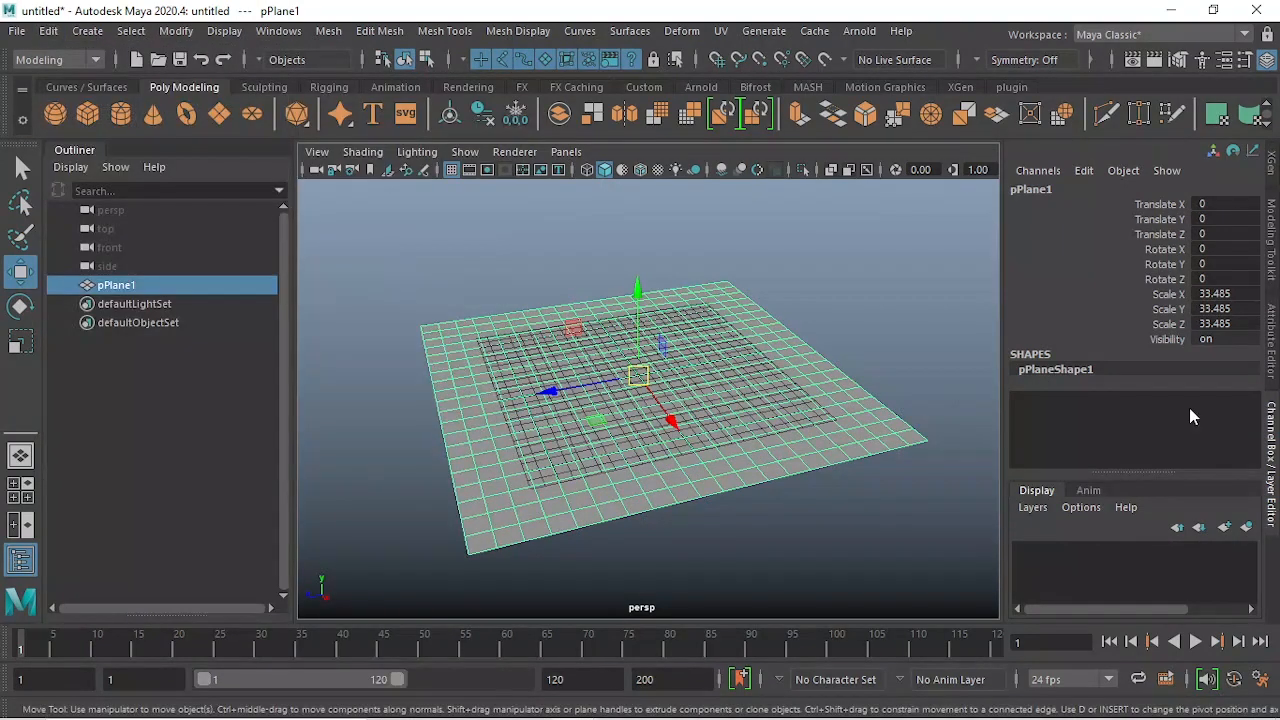
{"action": "left_click", "coordinate": [176, 31]}
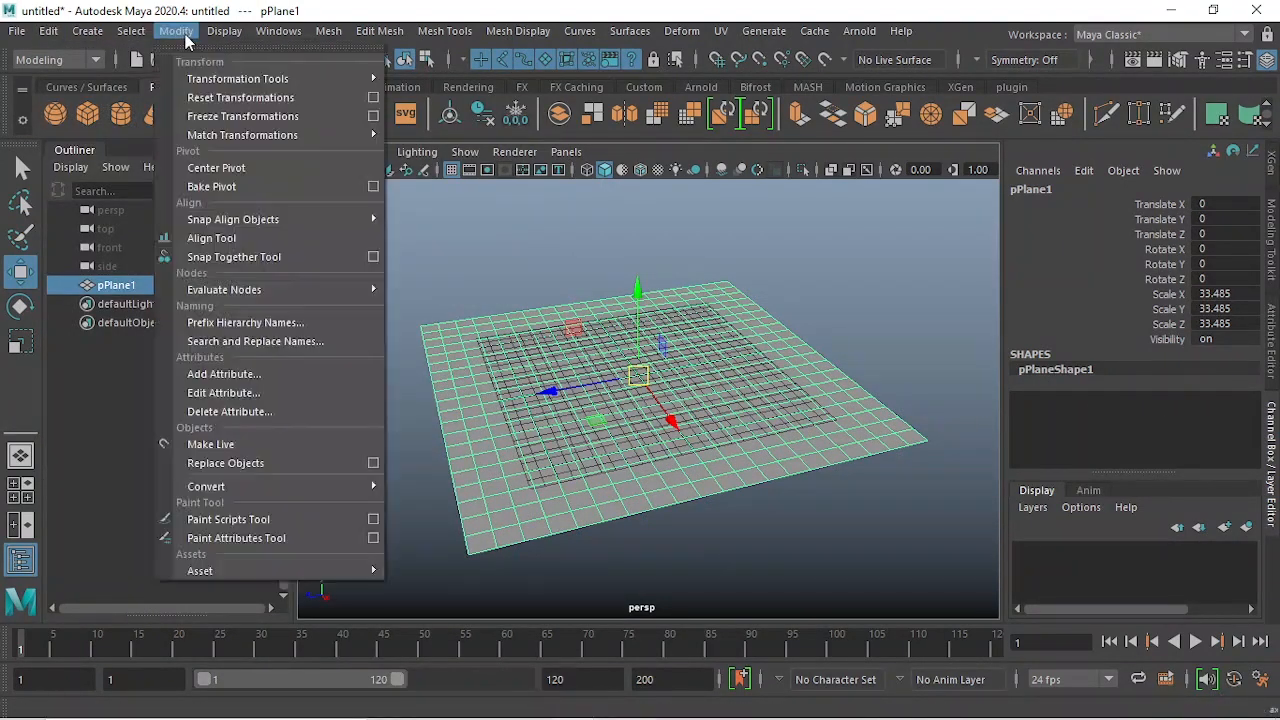
{"action": "left_click", "coordinate": [240, 117]}
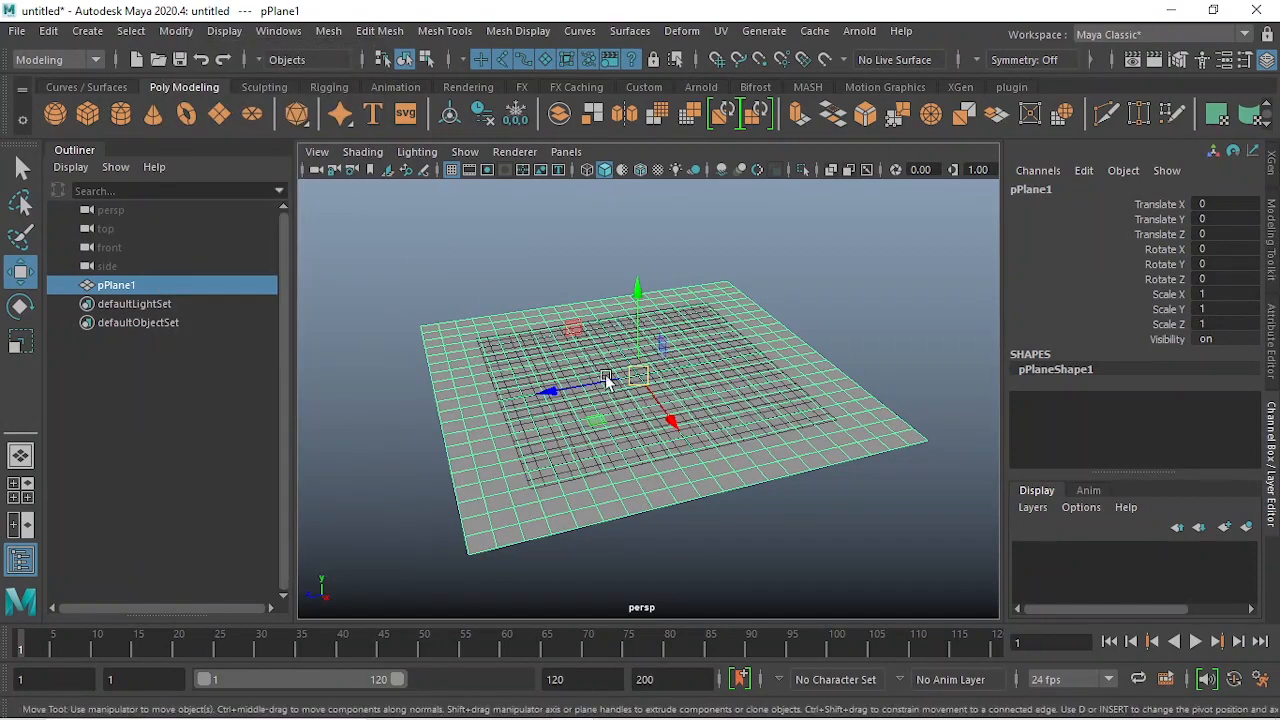
{"action": "left_click_drag", "start_coordinate": [605, 375], "coordinate": [609, 377], "text": "alt"}
{"action": "key", "text": "q"}
{"action": "key", "text": "w"}
{"action": "left_click", "coordinate": [762, 336]}
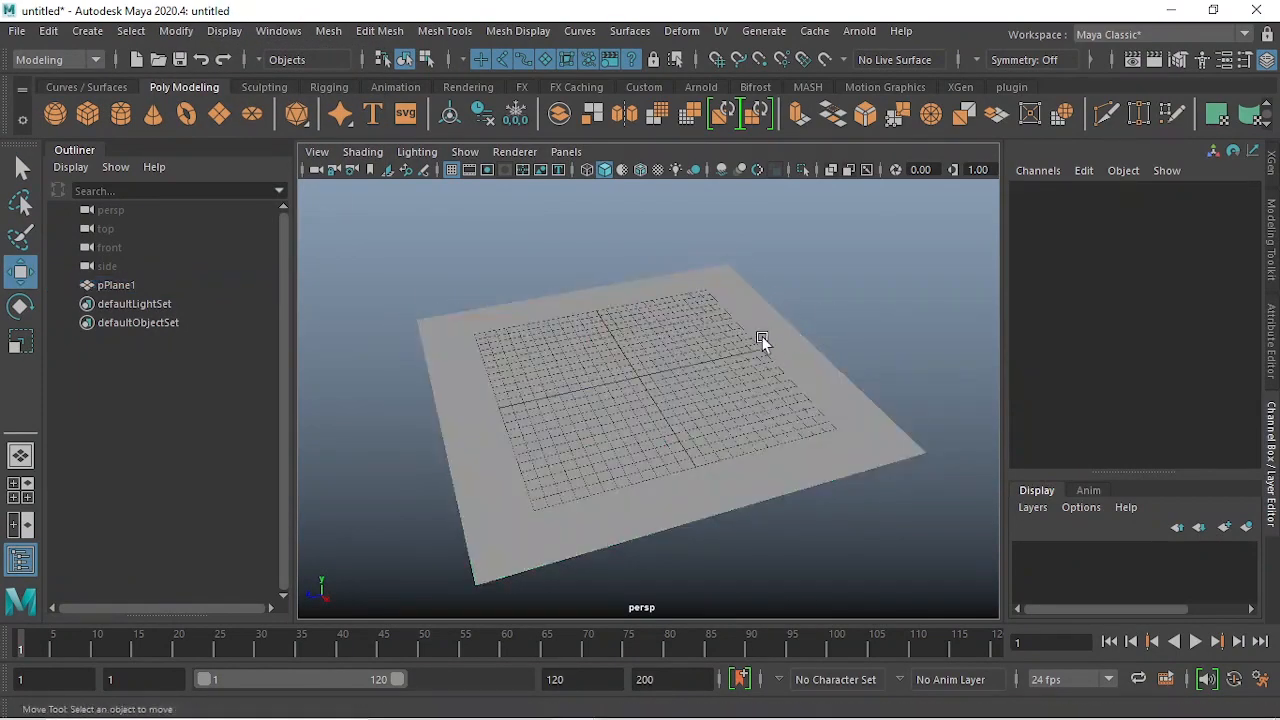
{"action": "right_click_drag", "start_coordinate": [731, 329], "coordinate": [803, 160]}
{"action": "right_click_drag", "start_coordinate": [750, 298], "coordinate": [838, 162]}
- Assign a new Lambert material to the polygon plane
{"action": "left_click", "coordinate": [728, 305]}
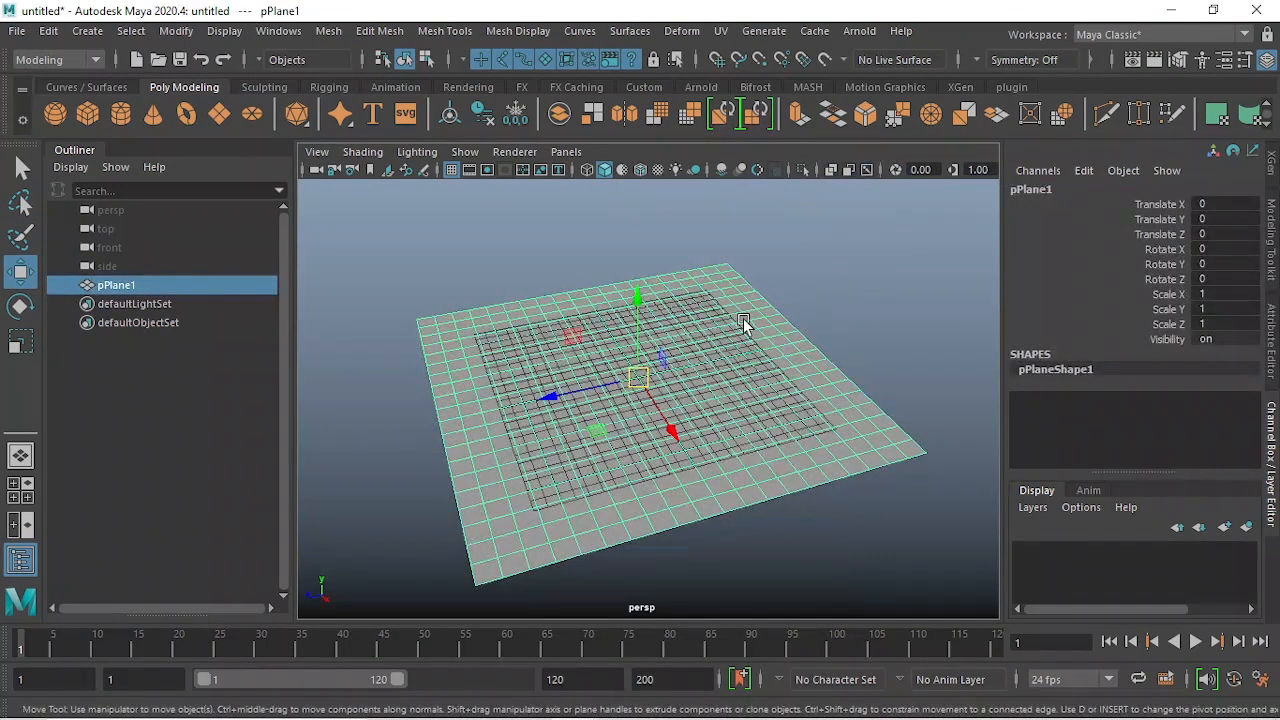
{"action": "left_click_drag", "start_coordinate": [651, 394], "coordinate": [731, 331], "text": "alt"}
{"action": "right_click_drag", "start_coordinate": [731, 331], "coordinate": [714, 664]}
{"action": "left_click_drag", "start_coordinate": [522, 263], "coordinate": [632, 232]}
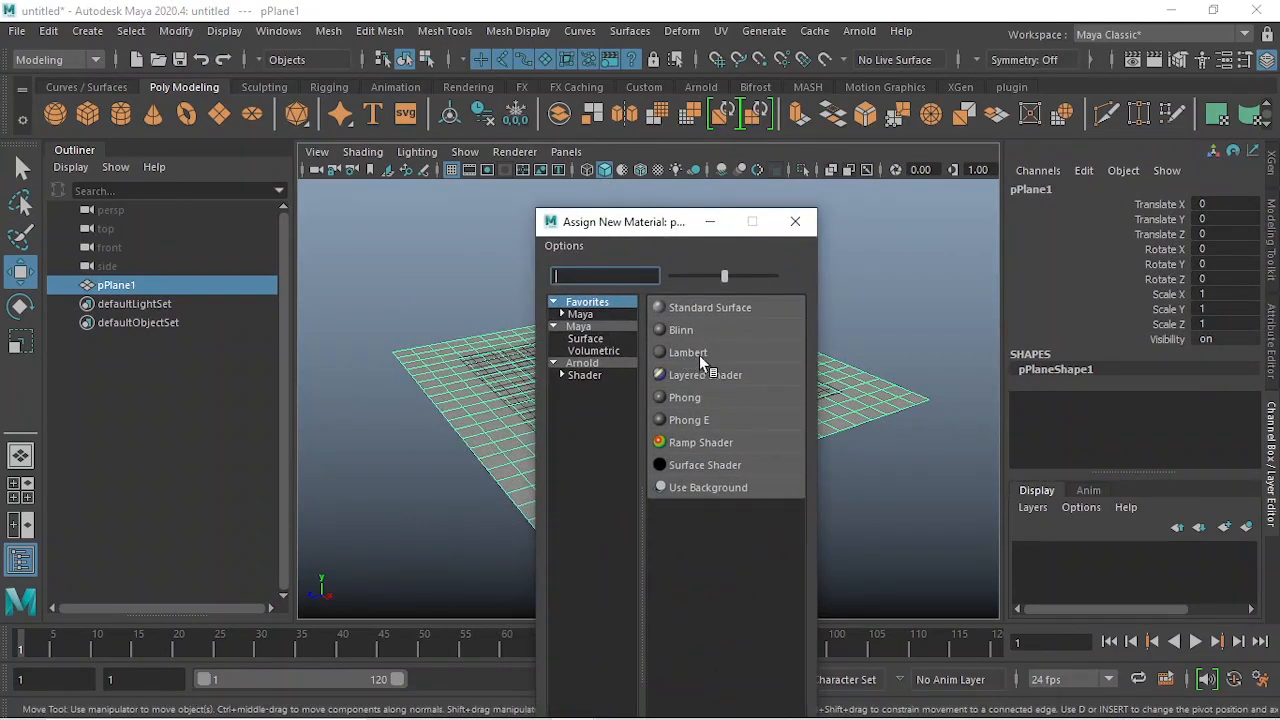
{"action": "left_click_drag", "start_coordinate": [648, 235], "coordinate": [632, 203]}
{"action": "left_click", "coordinate": [686, 322]}
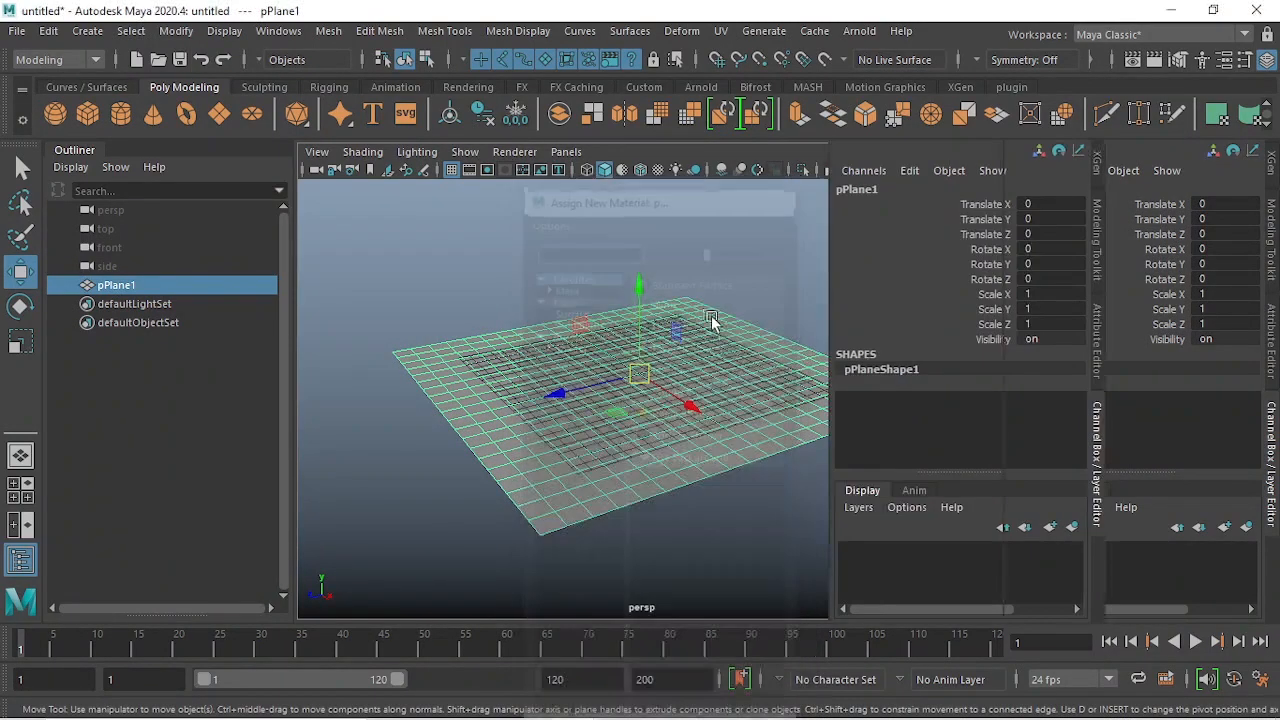
- Rename the plane's Lambert material to Texture_Map
{"action": "key", "text": "ctrl+a"}
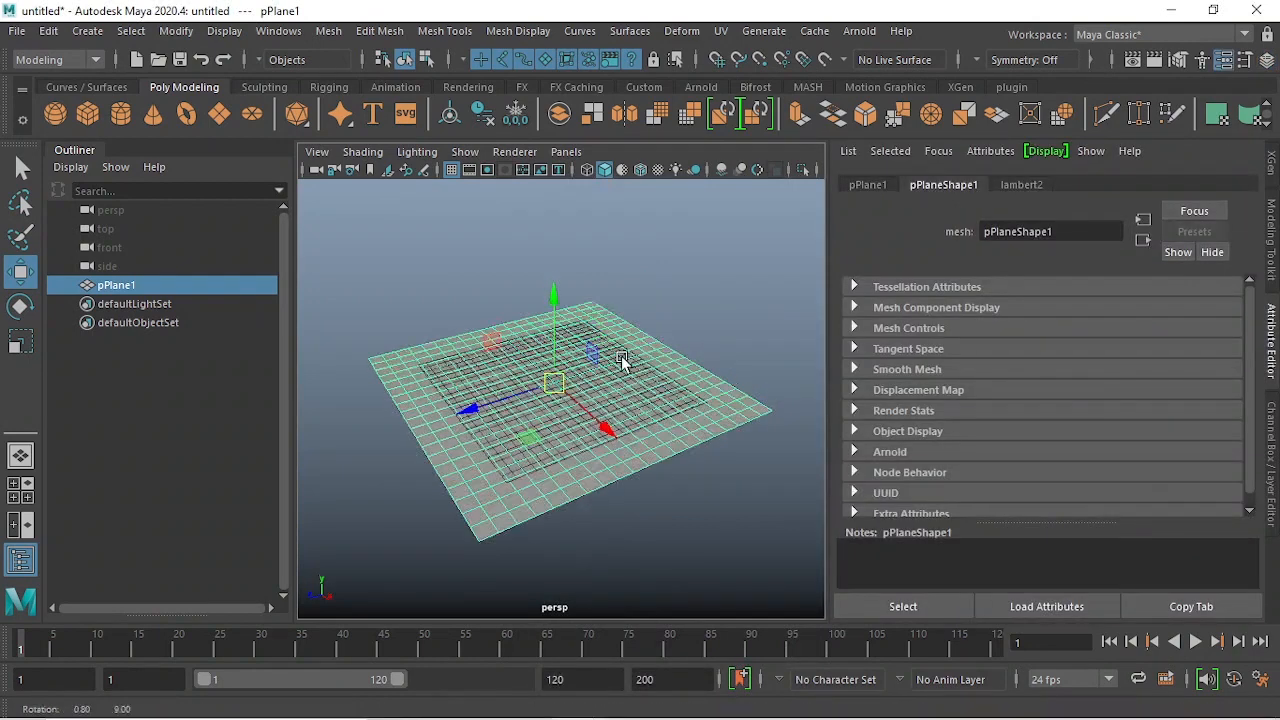
{"action": "left_click", "coordinate": [1003, 184]}
{"action": "key", "text": "BackSpace"}
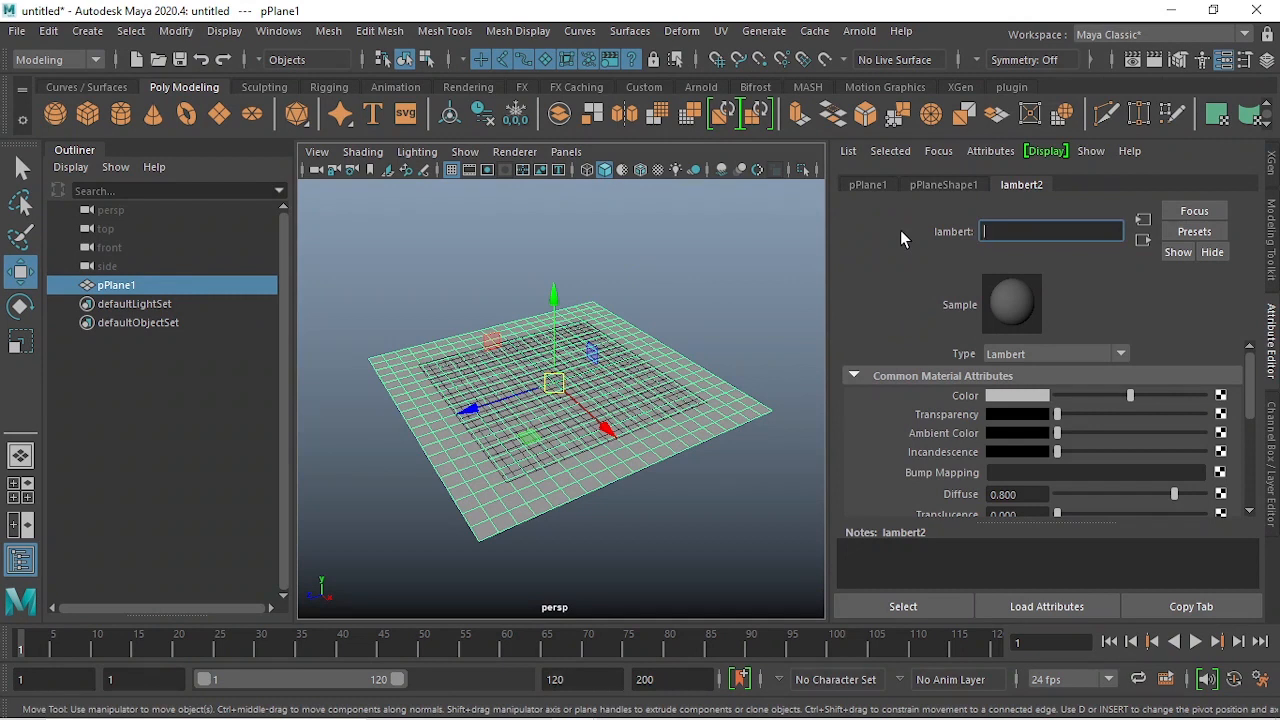
{"action": "type", "text": "Texture_Map"}
{"action": "key", "text": "Return"}
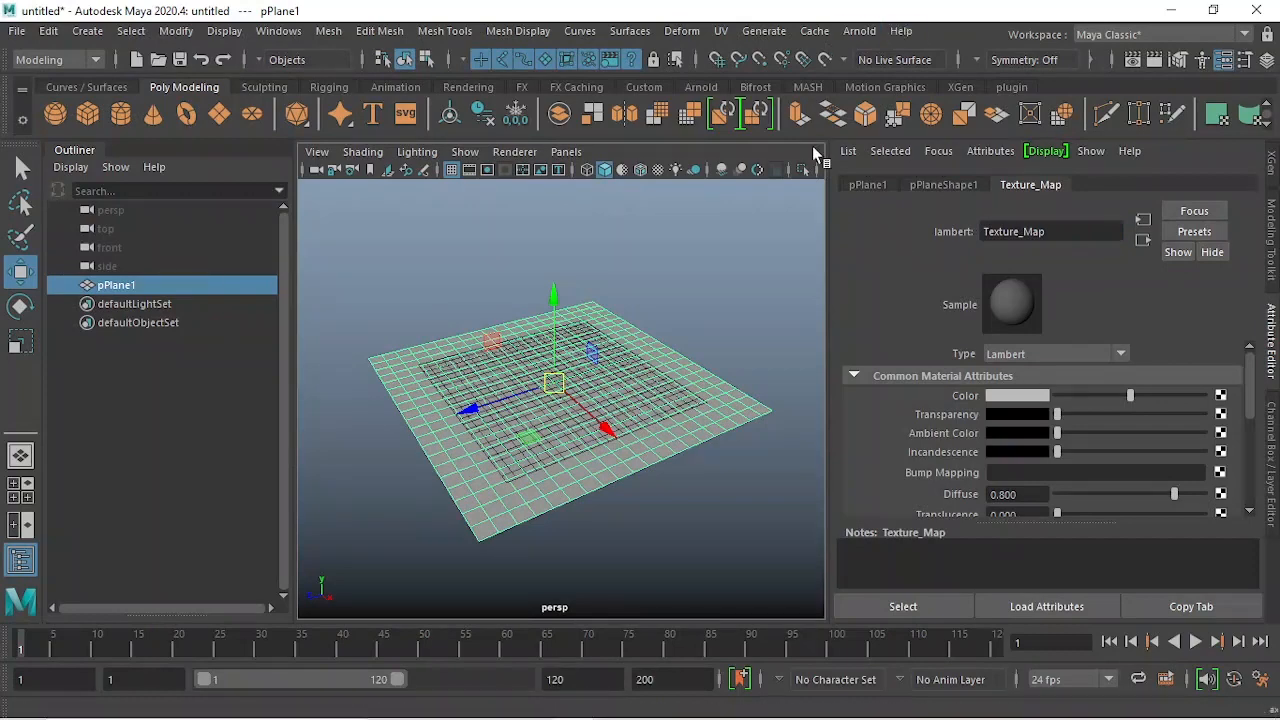
{"action": "scroll", "coordinate": [678, 390], "scroll_direction": "up", "scroll_amount": 2}
{"action": "middle_click_drag", "start_coordinate": [678, 387], "coordinate": [696, 453], "text": "alt"}
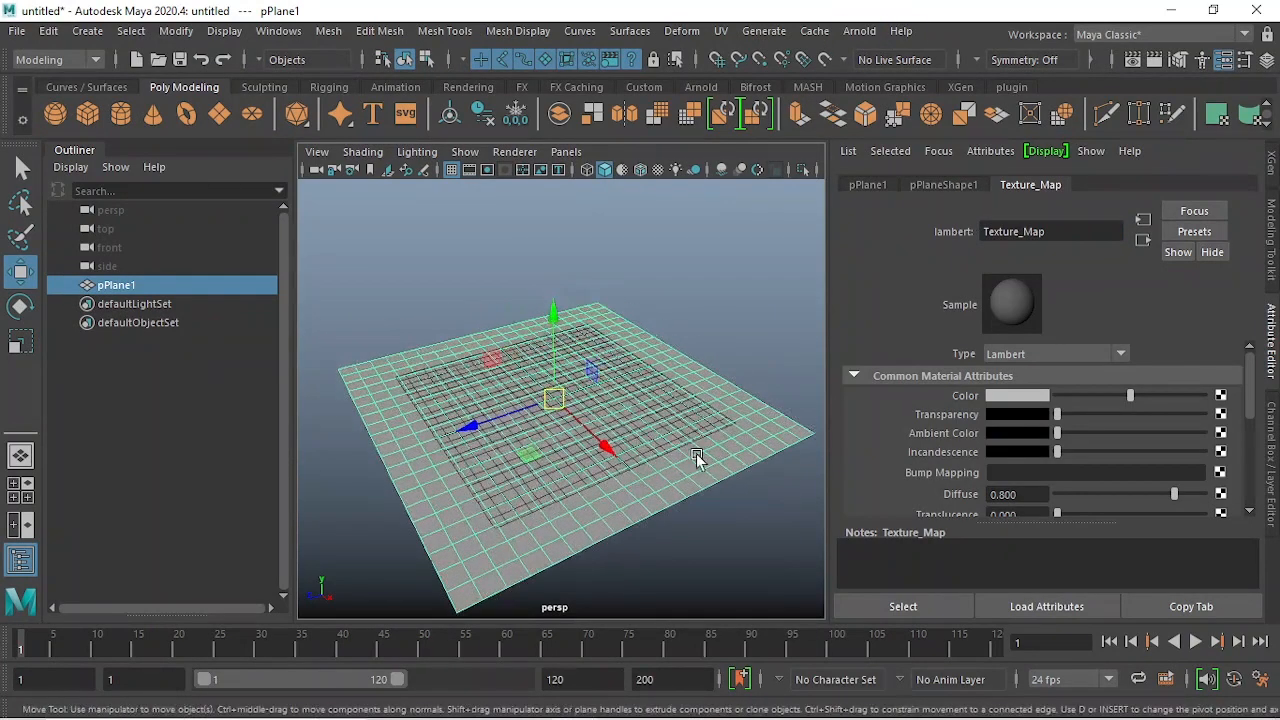
{"action": "left_click_drag", "start_coordinate": [696, 453], "coordinate": [700, 436], "text": "alt"}
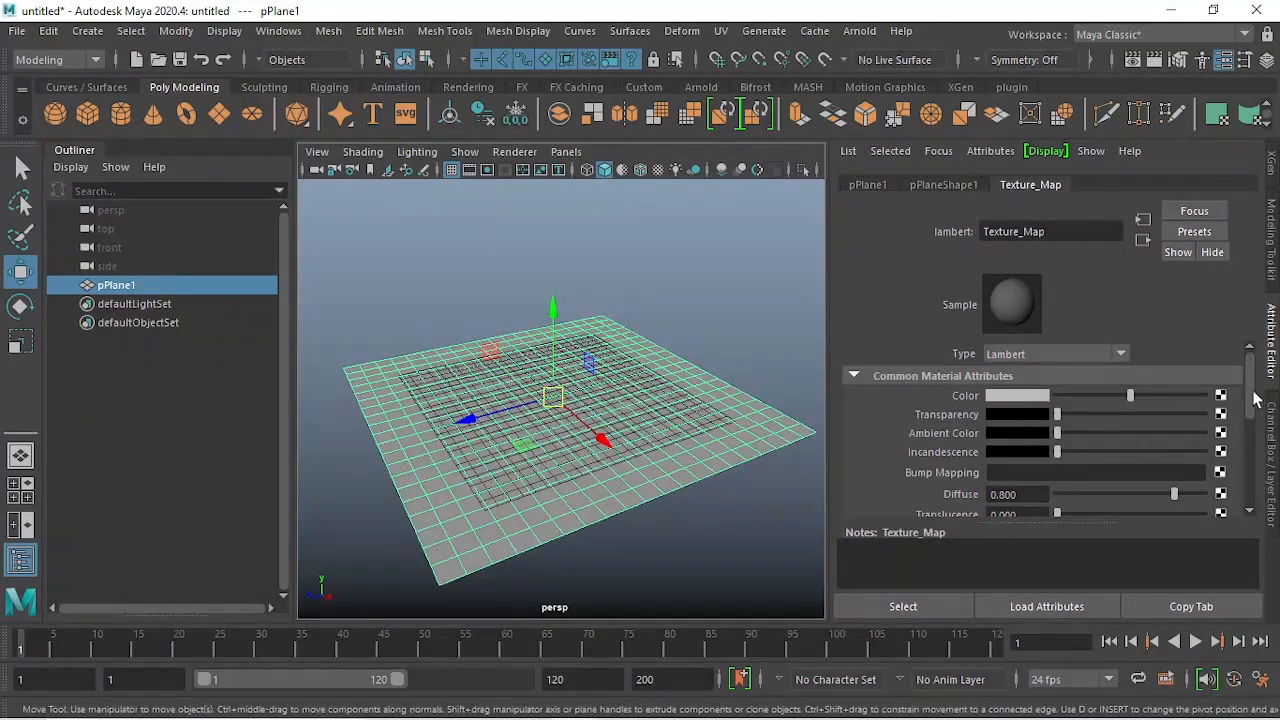
- Connect a Ramp texture to the Texture_Map material's color and show textures on the plane in the viewport
{"action": "left_click", "coordinate": [1220, 396]}
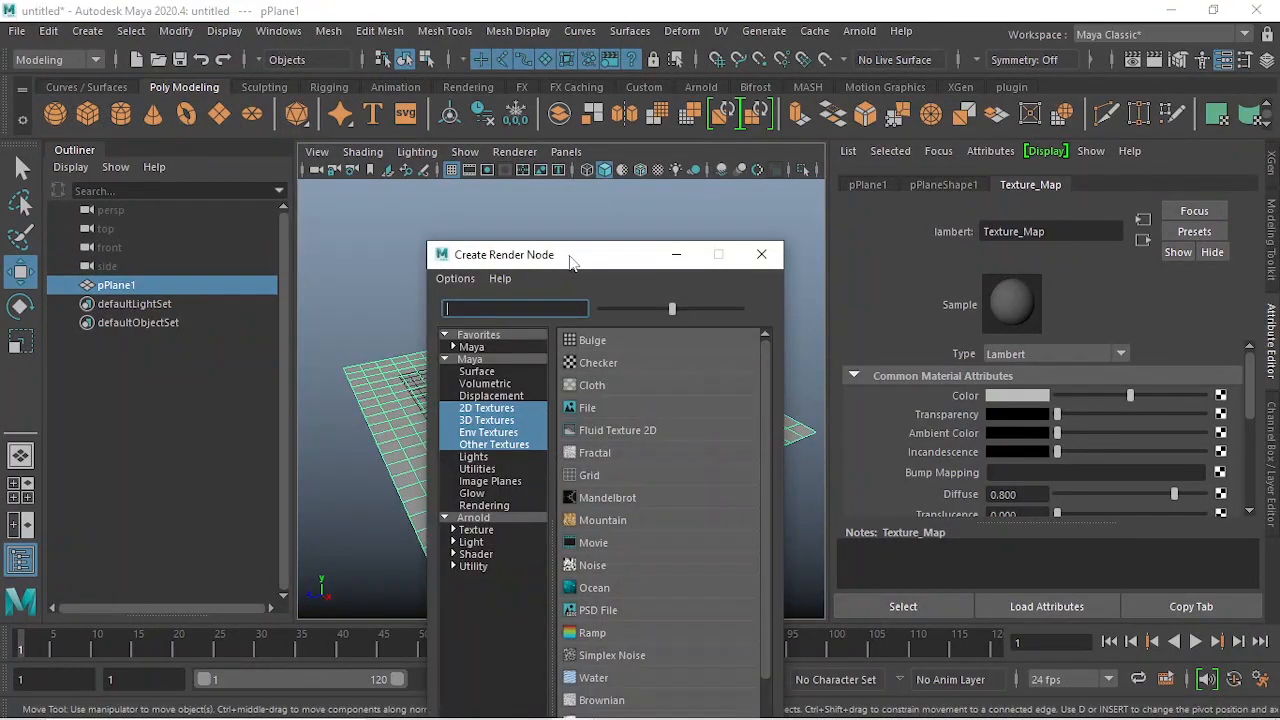
{"action": "left_click_drag", "start_coordinate": [570, 262], "coordinate": [657, 178]}
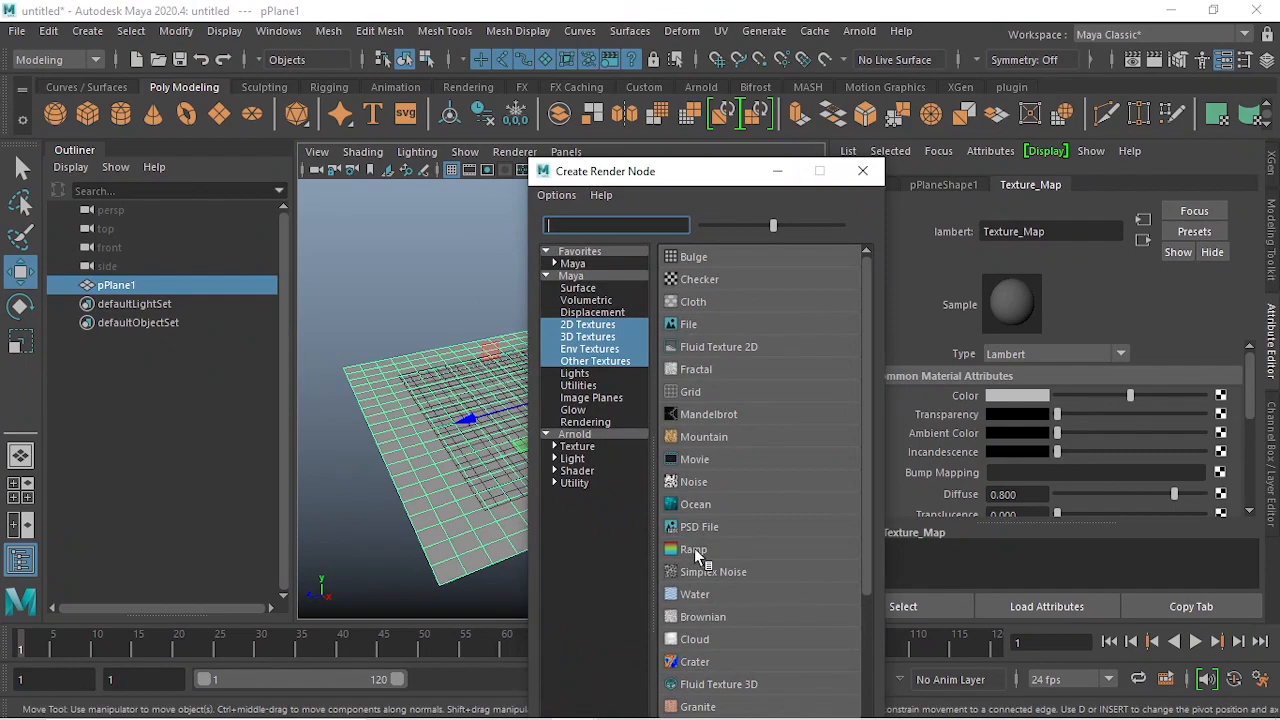
{"action": "left_click", "coordinate": [694, 548]}
{"action": "mouse_move", "coordinate": [643, 432]}
{"action": "left_mouse_down", "text": "alt"}
{"action": "mouse_move", "coordinate": [620, 449]}
{"action": "mouse_move", "coordinate": [648, 458]}
{"action": "mouse_move", "coordinate": [614, 451]}
{"action": "mouse_move", "coordinate": [561, 397]}
{"action": "mouse_move", "coordinate": [586, 477]}
{"action": "mouse_move", "coordinate": [577, 377]}
{"action": "mouse_move", "coordinate": [745, 460]}
{"action": "mouse_move", "coordinate": [648, 433]}
{"action": "mouse_move", "coordinate": [768, 448]}
{"action": "left_mouse_up", "text": "alt"}
{"action": "key", "text": "6"}
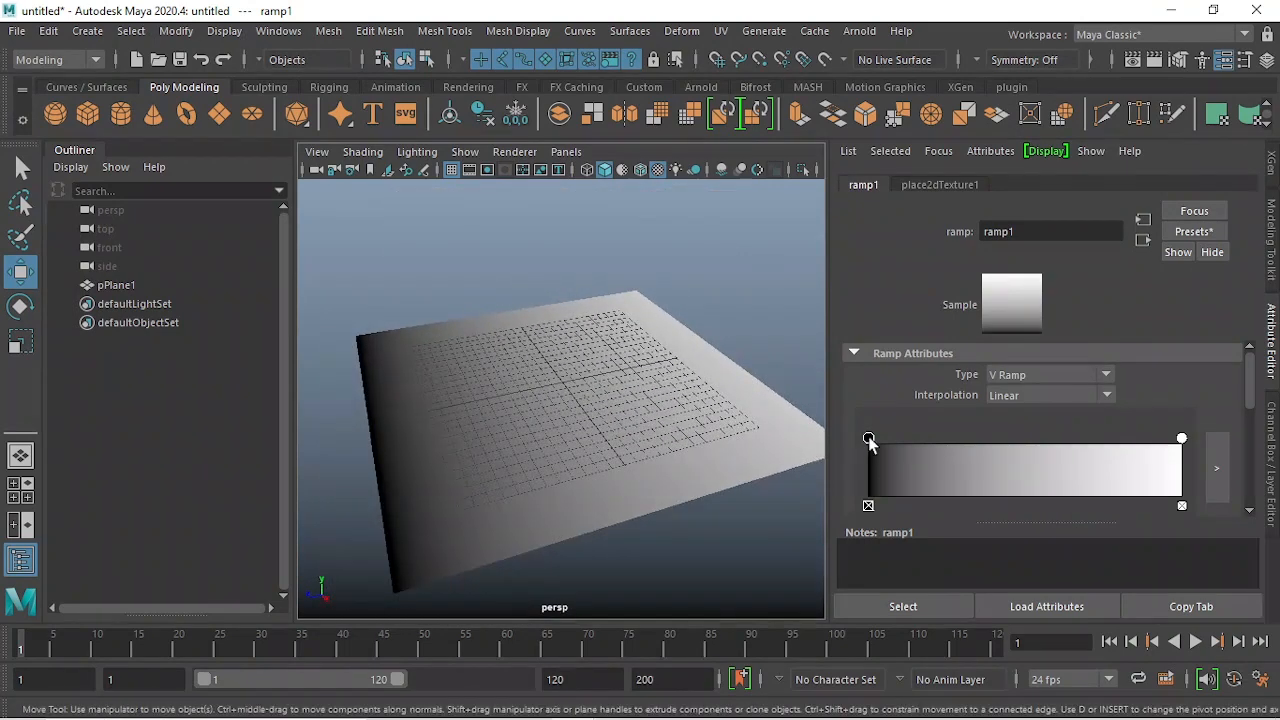
- Shift the ramp's black marker inward to just short of the gradient's middle
{"action": "left_click_drag", "start_coordinate": [869, 441], "coordinate": [897, 441]}
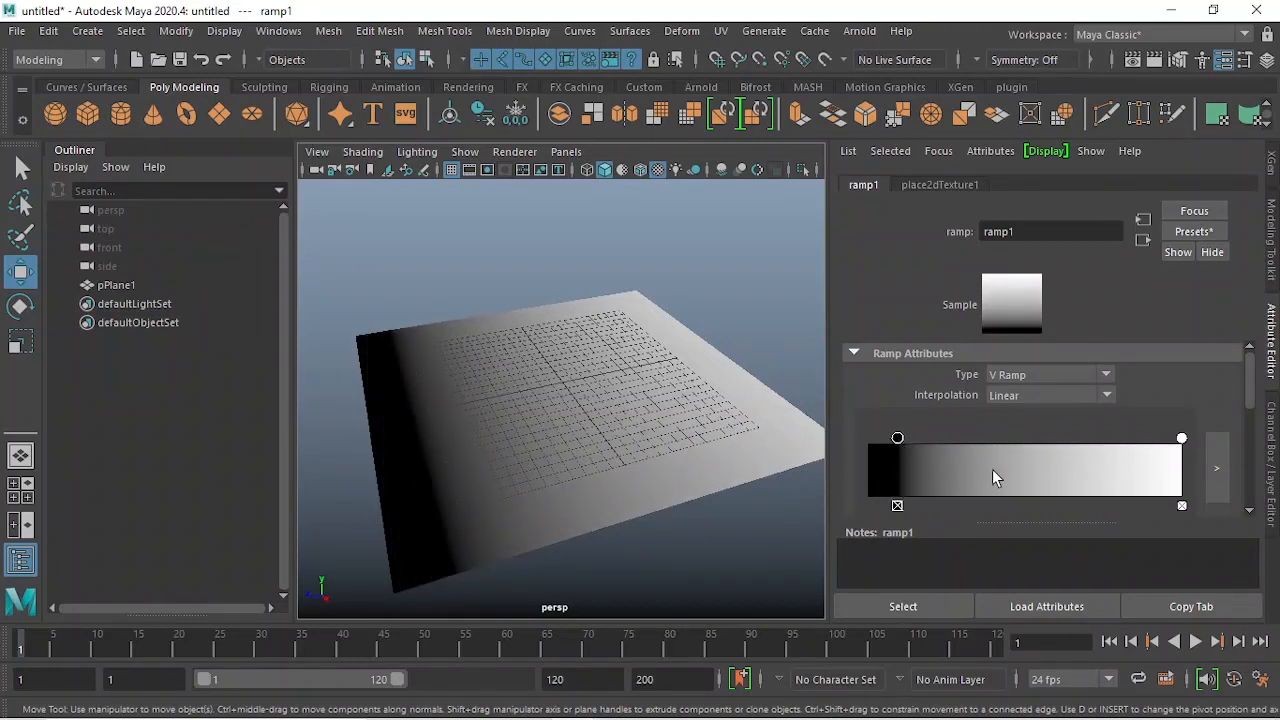
{"action": "left_click_drag", "start_coordinate": [714, 503], "coordinate": [677, 438], "text": "alt"}
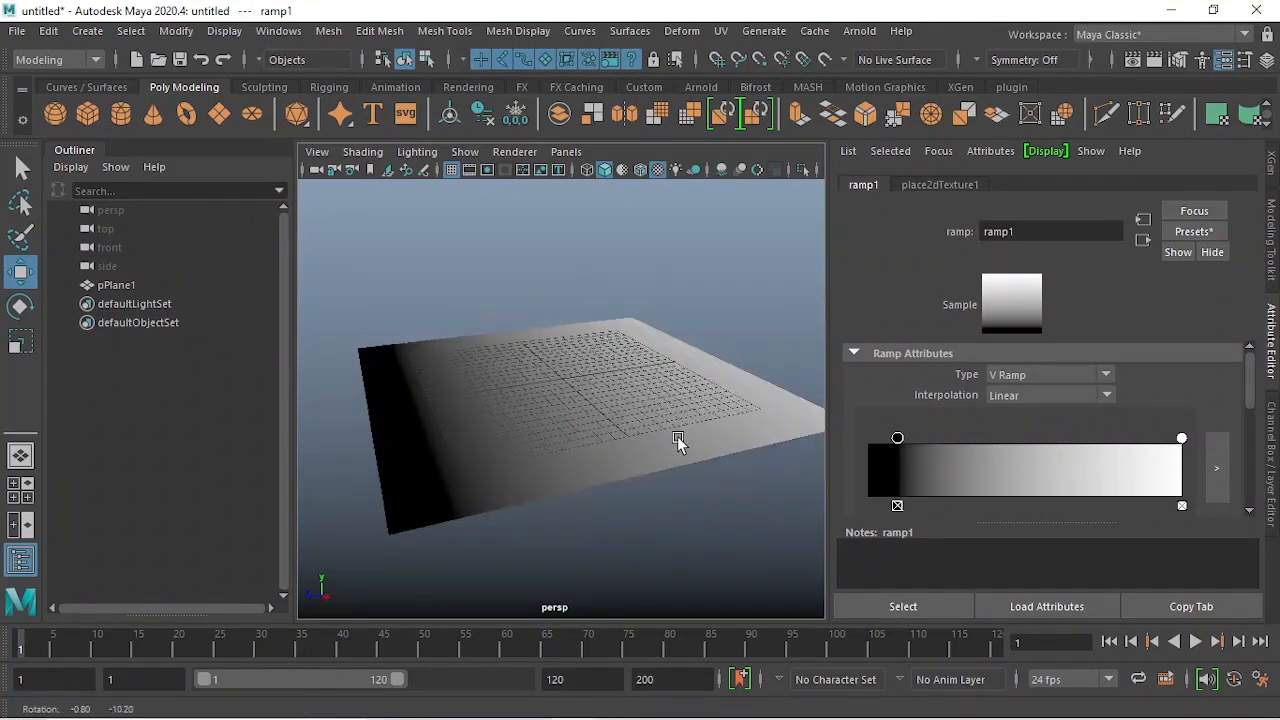
{"action": "left_click_drag", "start_coordinate": [600, 345], "coordinate": [1003, 445], "text": "alt"}
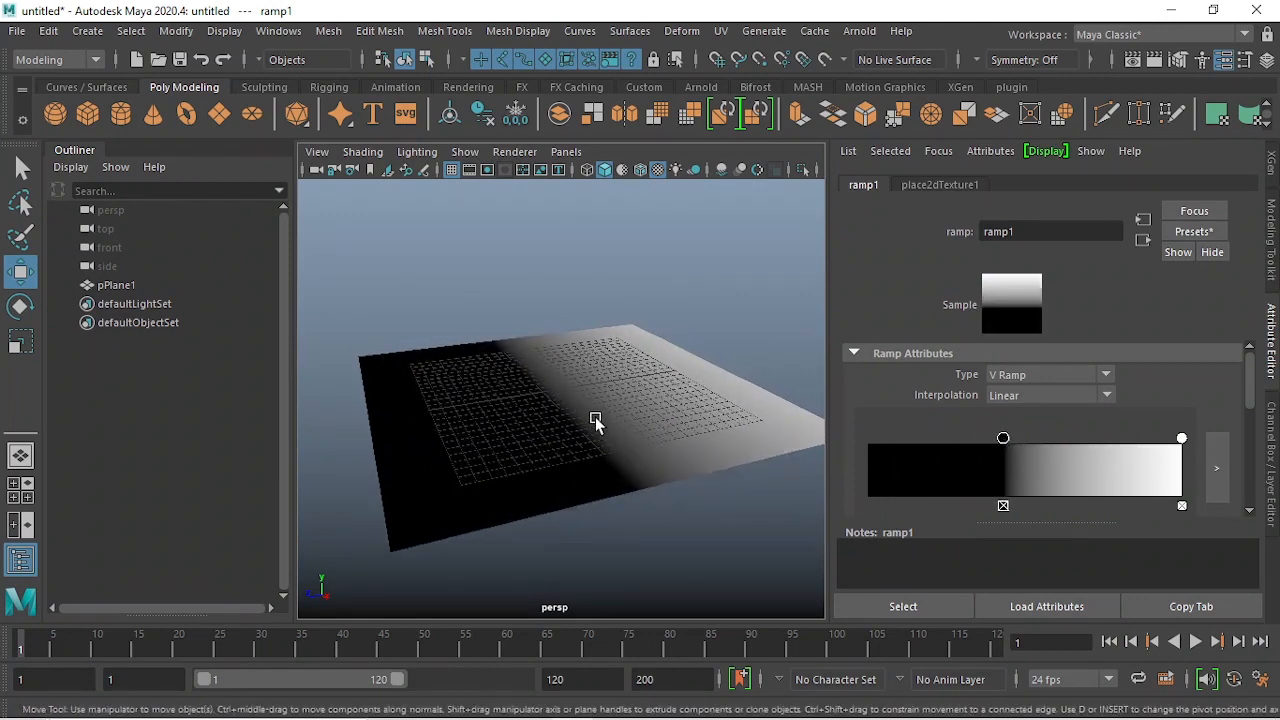
{"action": "left_click_drag", "start_coordinate": [595, 421], "coordinate": [614, 451], "text": "alt"}
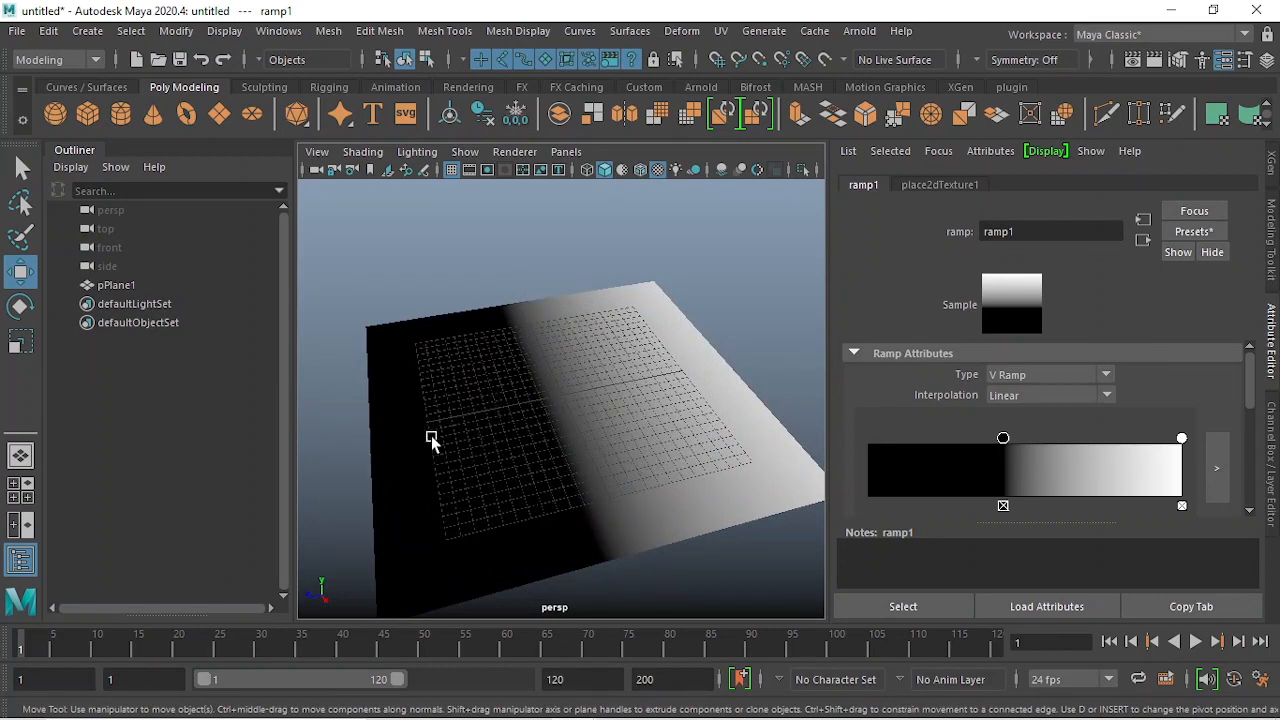
{"action": "left_click_drag", "start_coordinate": [602, 411], "coordinate": [645, 418], "text": "alt"}
- Form a white band between black areas of the ramp, with the white marker at position 0.442 and a black marker on either side
{"action": "left_click_drag", "start_coordinate": [1183, 443], "coordinate": [966, 453]}
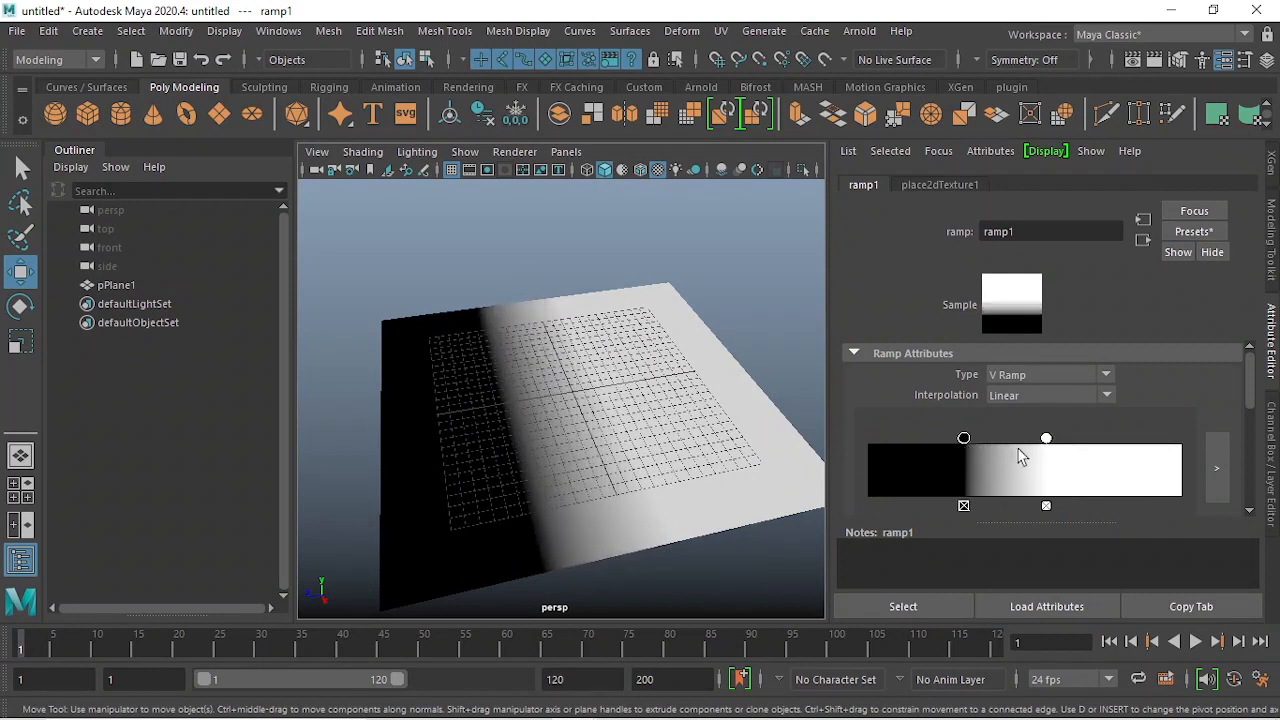
{"action": "left_click_drag", "start_coordinate": [1046, 440], "coordinate": [1007, 448]}
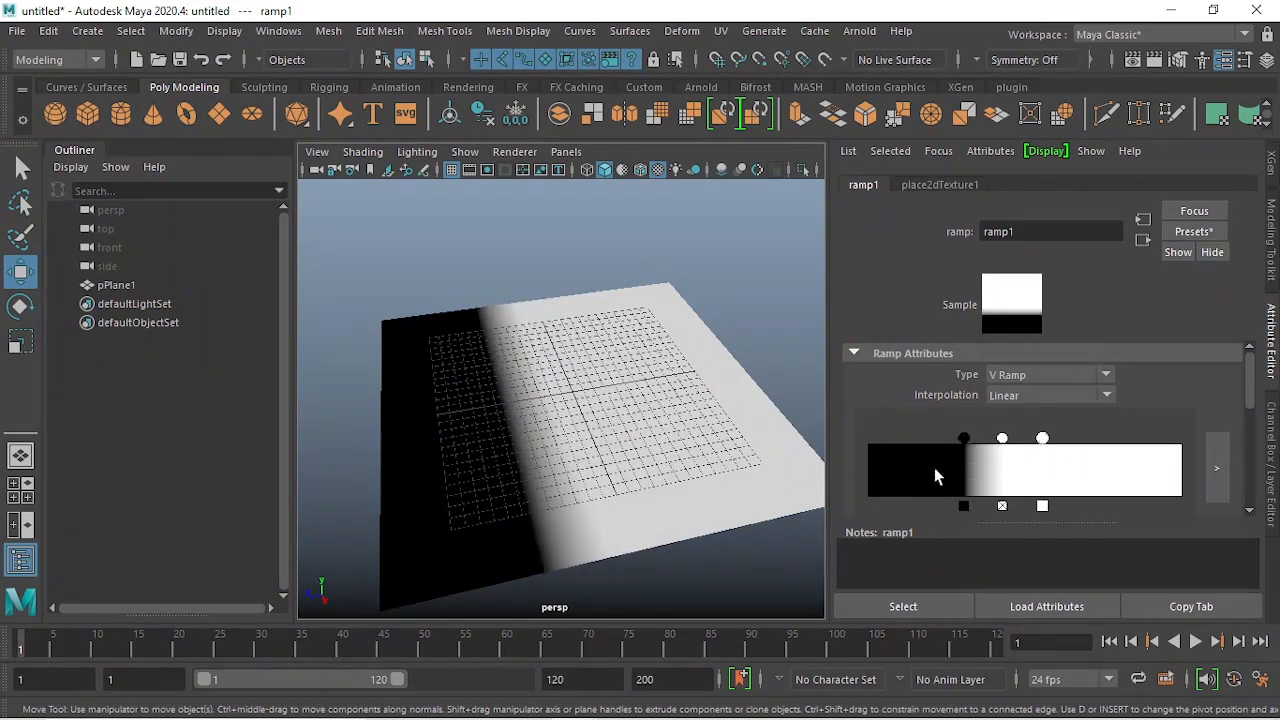
{"action": "scroll", "coordinate": [1110, 430], "scroll_direction": "down", "scroll_amount": 3}
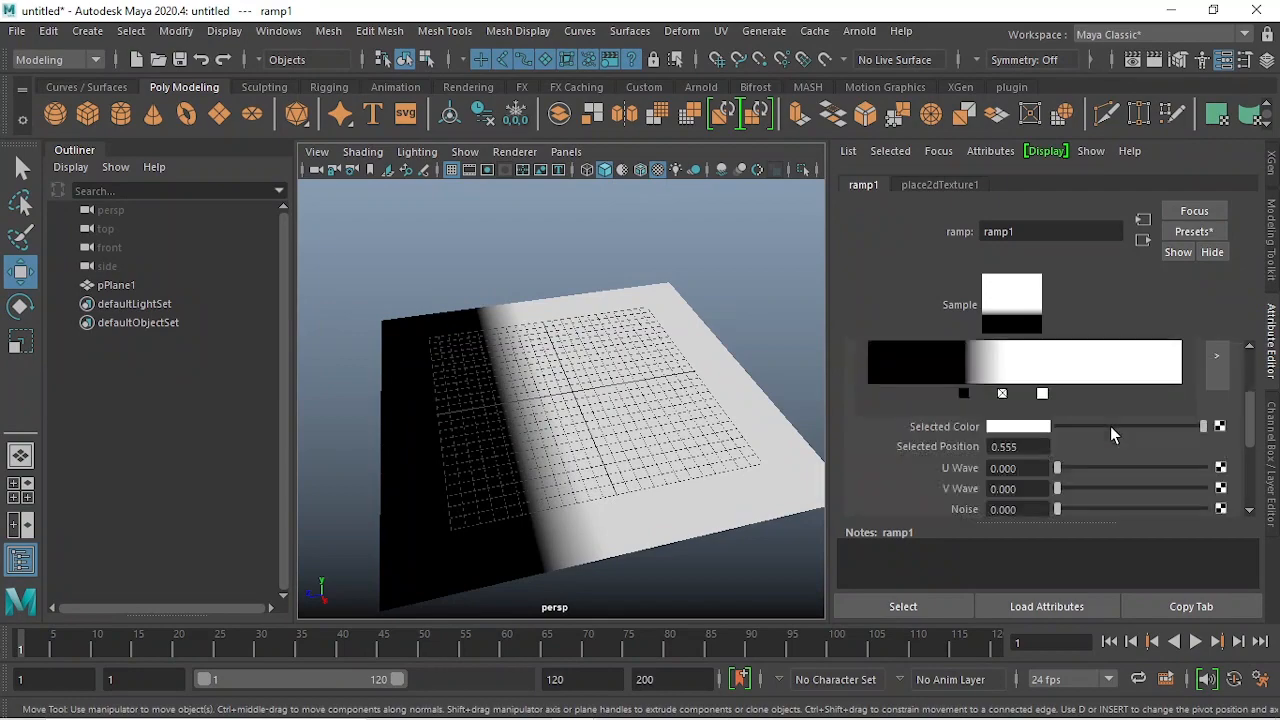
{"action": "left_click", "coordinate": [1018, 426]}
{"action": "left_click_drag", "start_coordinate": [600, 500], "coordinate": [583, 434], "text": "alt"}
{"action": "right_click_drag", "start_coordinate": [583, 434], "coordinate": [660, 422], "text": "alt"}
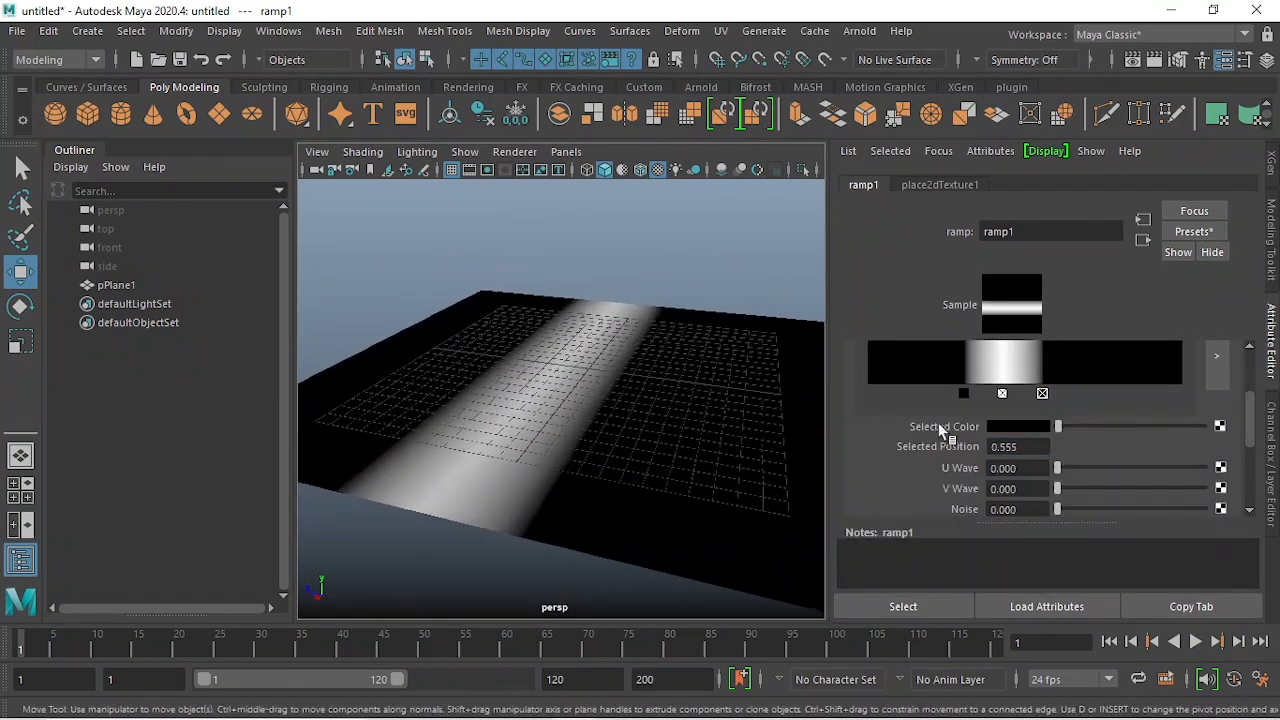
{"action": "scroll", "coordinate": [1046, 409], "scroll_direction": "up", "scroll_amount": 3}
{"action": "middle_click_drag", "start_coordinate": [652, 420], "coordinate": [664, 404], "text": "alt"}
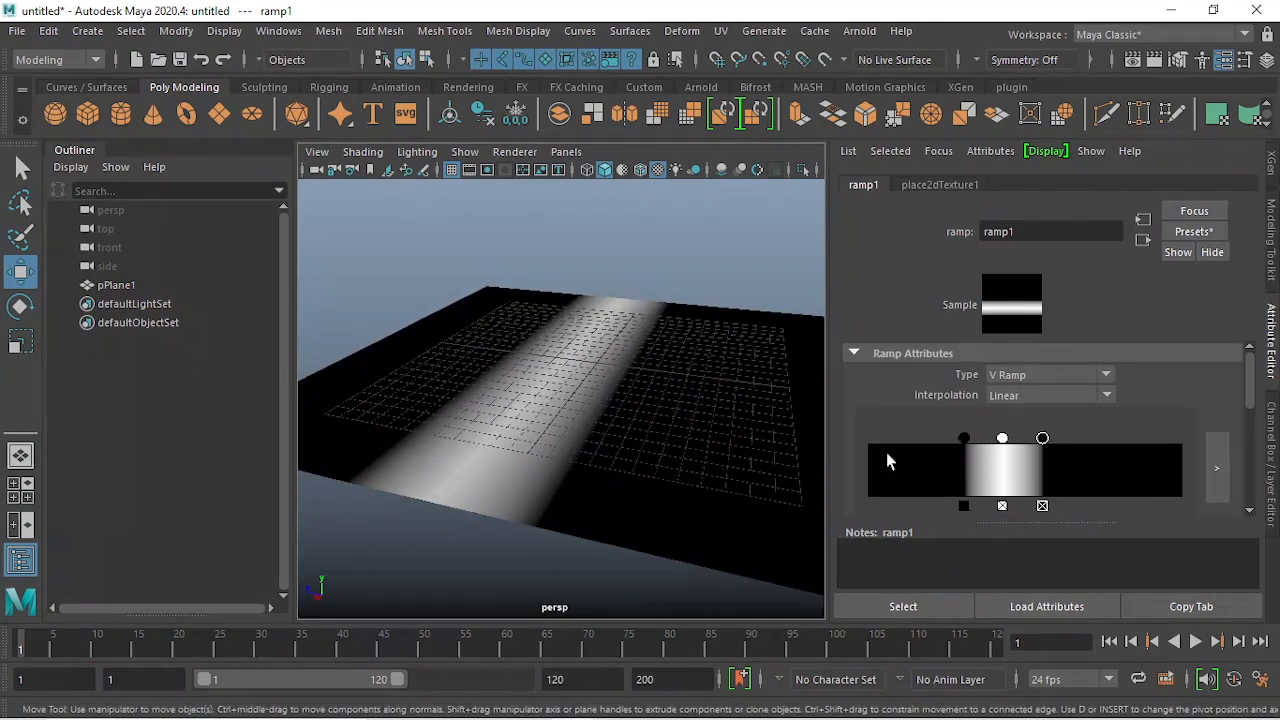
{"action": "left_click_drag", "start_coordinate": [1007, 449], "coordinate": [1011, 449]}
{"action": "left_click_drag", "start_coordinate": [815, 445], "coordinate": [646, 443], "text": "alt"}
- Try a moderate U Wave distortion on the ramp
{"action": "scroll", "coordinate": [1037, 447], "scroll_direction": "down", "scroll_amount": 3}
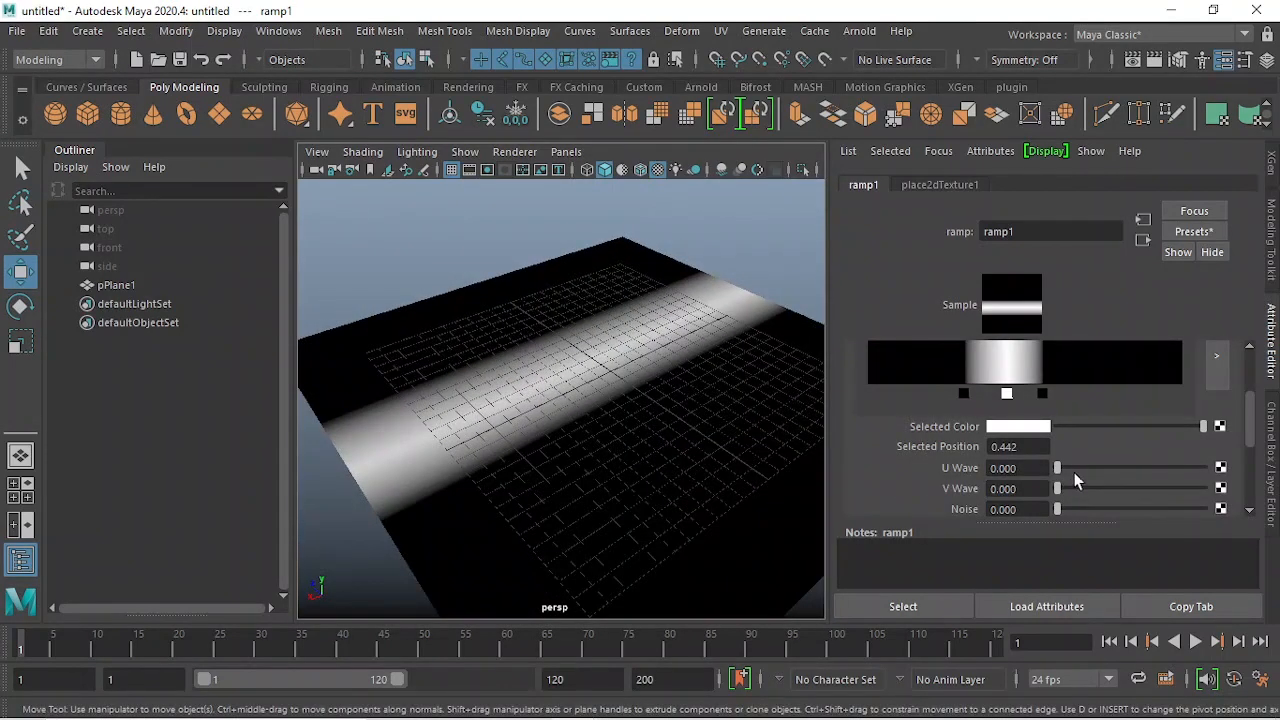
{"action": "left_click_drag", "start_coordinate": [1063, 474], "coordinate": [1087, 474]}
{"action": "scroll", "coordinate": [1021, 396], "scroll_direction": "up", "scroll_amount": 3}
- Set the ramp type to Diagonal Ramp and the U Wave to 0
{"action": "left_click", "coordinate": [1032, 374]}
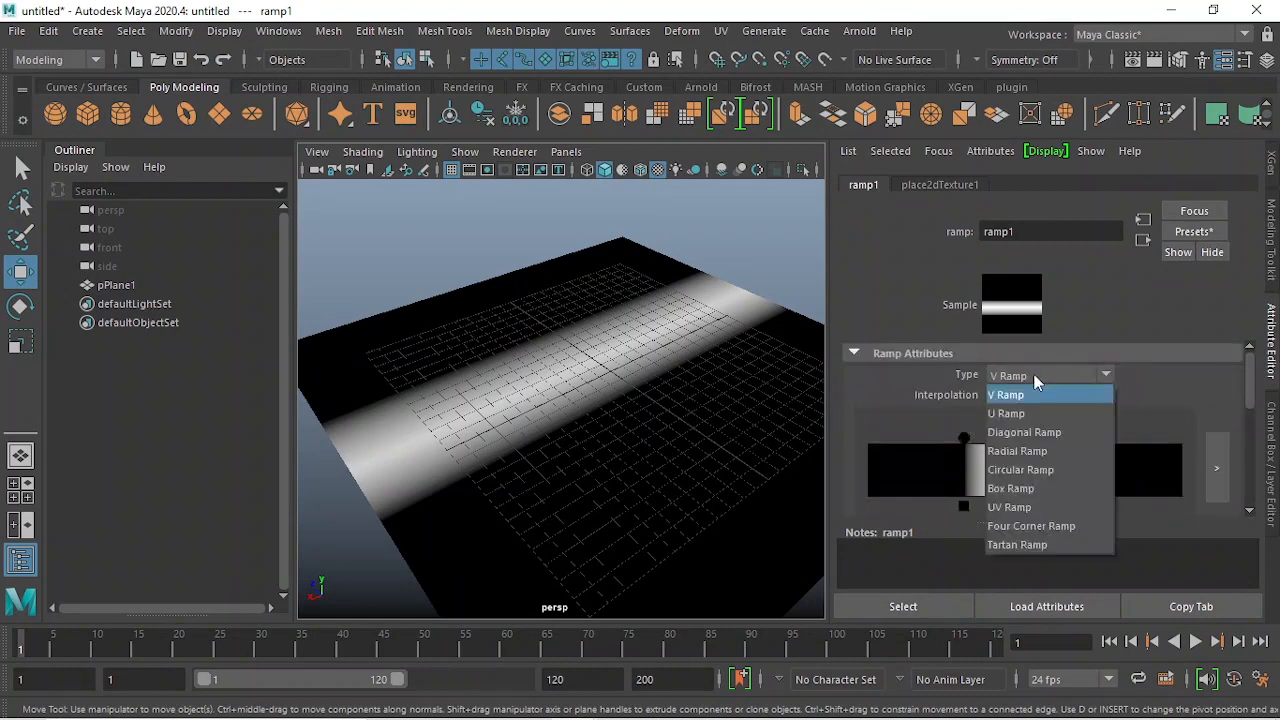
{"action": "left_click", "coordinate": [1035, 430]}
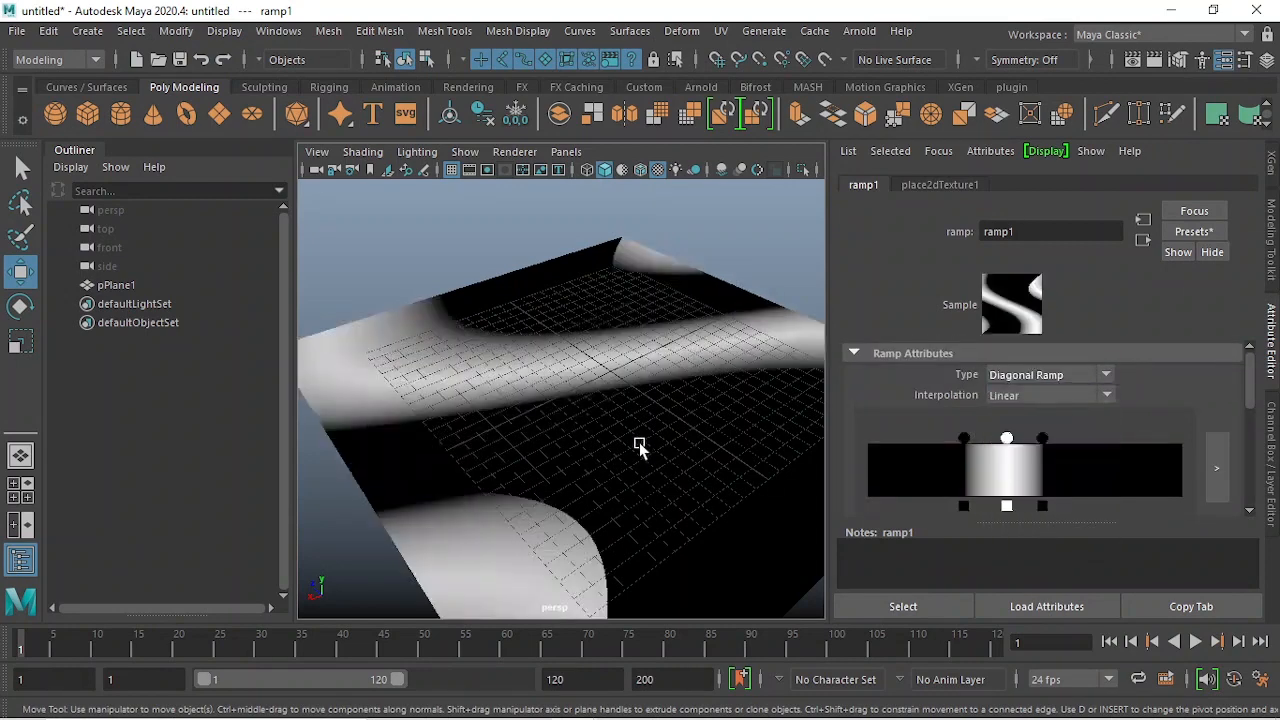
{"action": "scroll", "coordinate": [1102, 467], "scroll_direction": "down", "scroll_amount": 5}
{"action": "left_click_drag", "start_coordinate": [1087, 418], "coordinate": [1055, 413]}
{"action": "left_click_drag", "start_coordinate": [700, 400], "coordinate": [690, 446], "text": "alt"}
{"action": "scroll", "coordinate": [1018, 426], "scroll_direction": "up", "scroll_amount": 2}
{"action": "scroll", "coordinate": [980, 410], "scroll_direction": "up", "scroll_amount": 2}
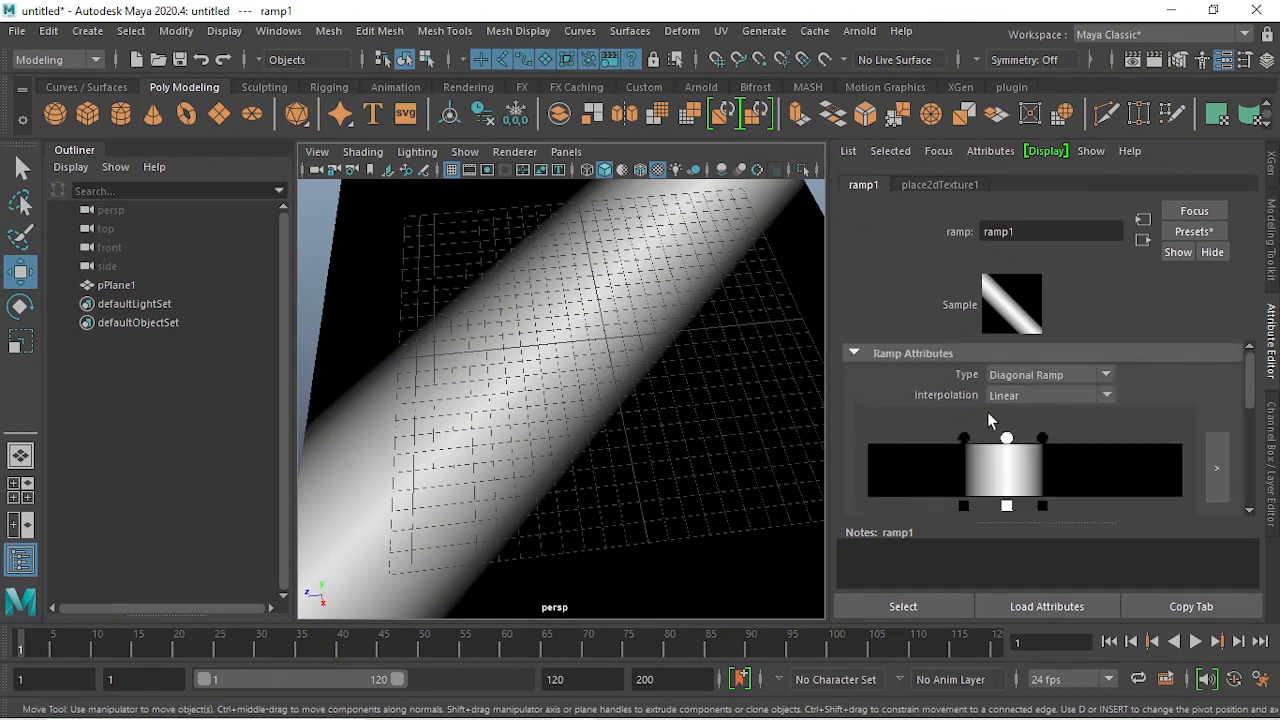
- Narrow the white band by moving both black markers closer to it, the outer one to position 0.501
{"action": "left_click_drag", "start_coordinate": [965, 443], "coordinate": [1025, 440]}
{"action": "left_click", "coordinate": [1043, 440]}
{"action": "left_click_drag", "start_coordinate": [740, 455], "coordinate": [668, 416], "text": "alt"}
- Set the ramp's Noise to 0.040
{"action": "scroll", "coordinate": [1094, 461], "scroll_direction": "down", "scroll_amount": 3}
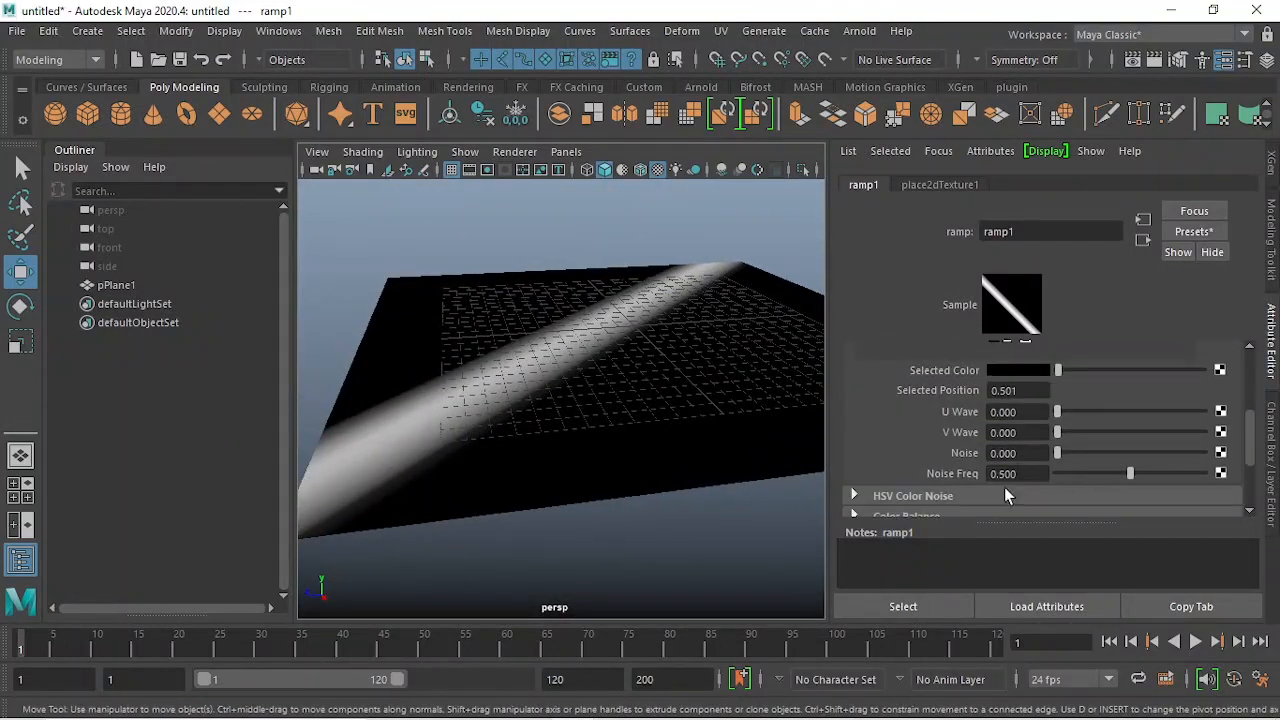
{"action": "left_click_drag", "start_coordinate": [776, 462], "coordinate": [745, 458], "text": "alt"}
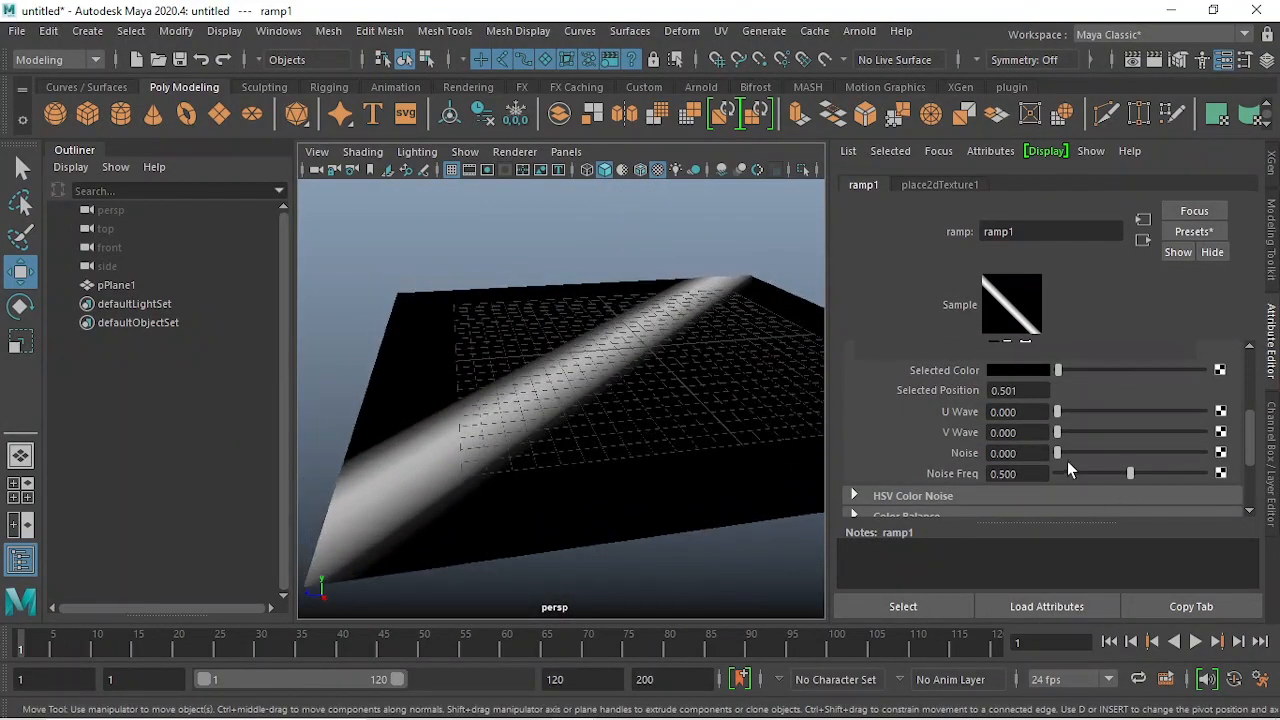
{"action": "left_click_drag", "start_coordinate": [1058, 453], "coordinate": [1066, 455]}
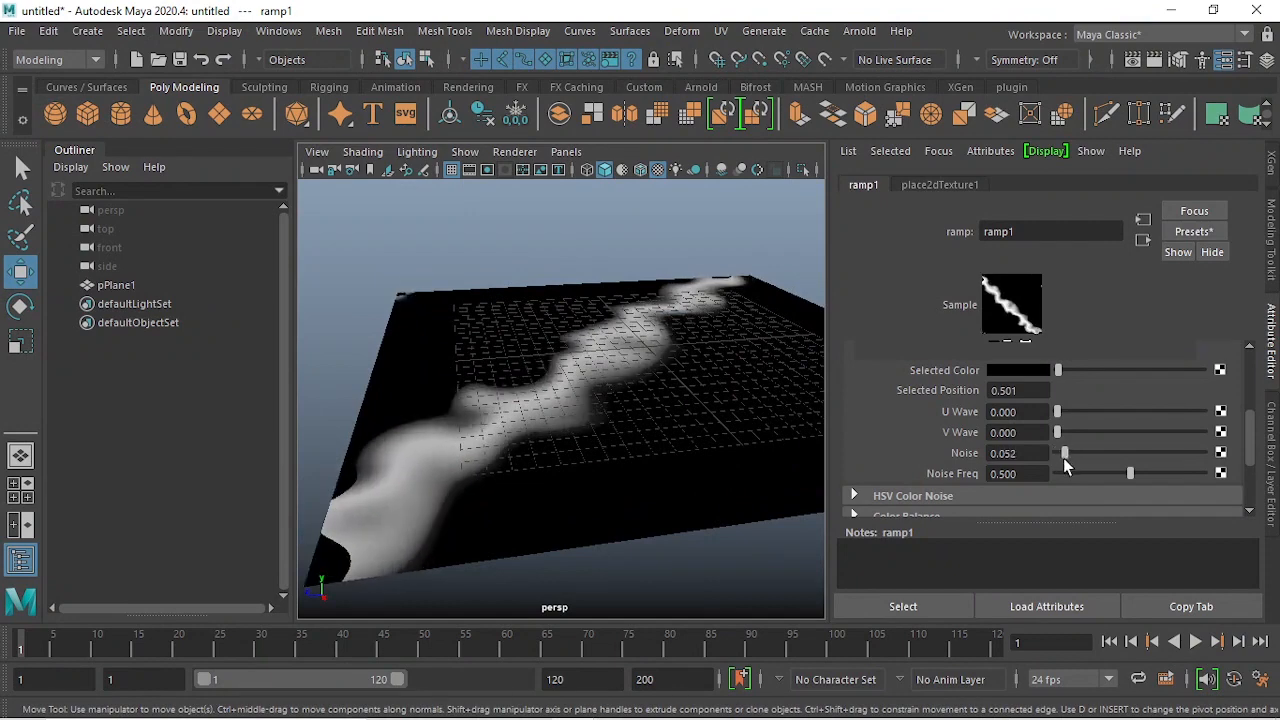
{"action": "mouse_move", "coordinate": [656, 470]}
{"action": "left_mouse_down", "text": "alt"}
{"action": "mouse_move", "coordinate": [594, 470]}
{"action": "mouse_move", "coordinate": [779, 468]}
{"action": "left_mouse_up", "text": "alt"}
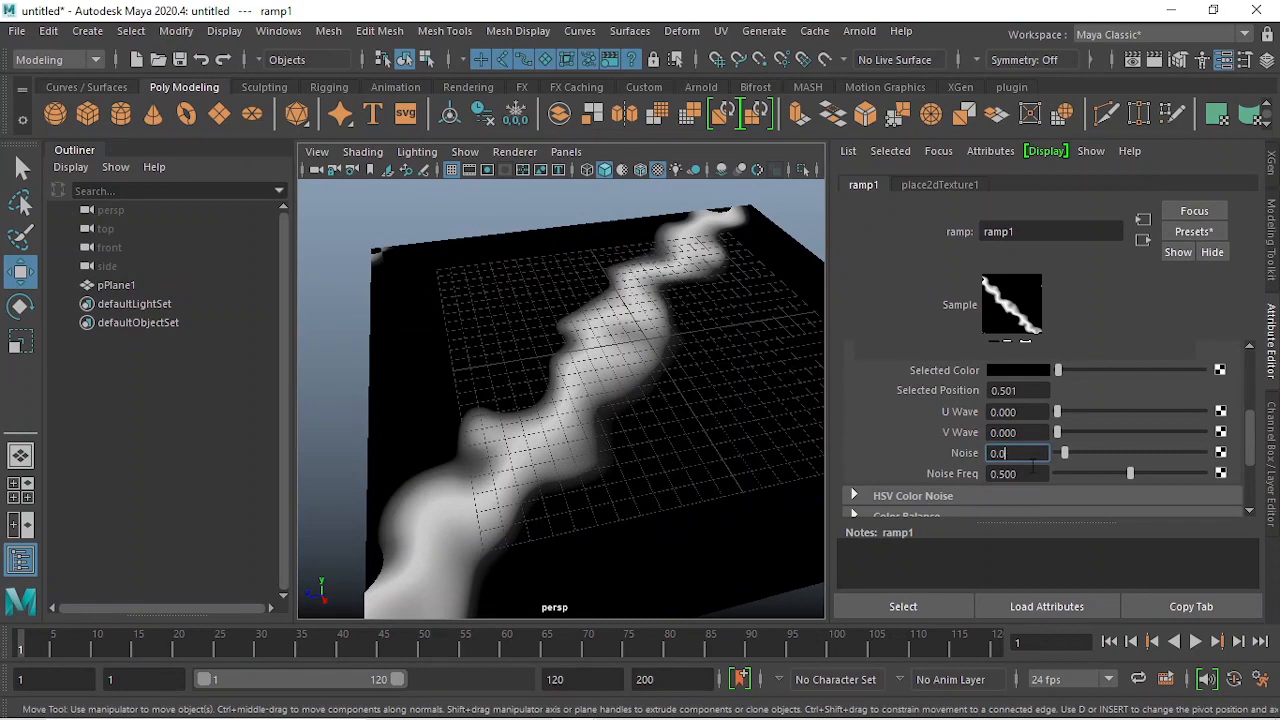
{"action": "key", "text": "Return"}
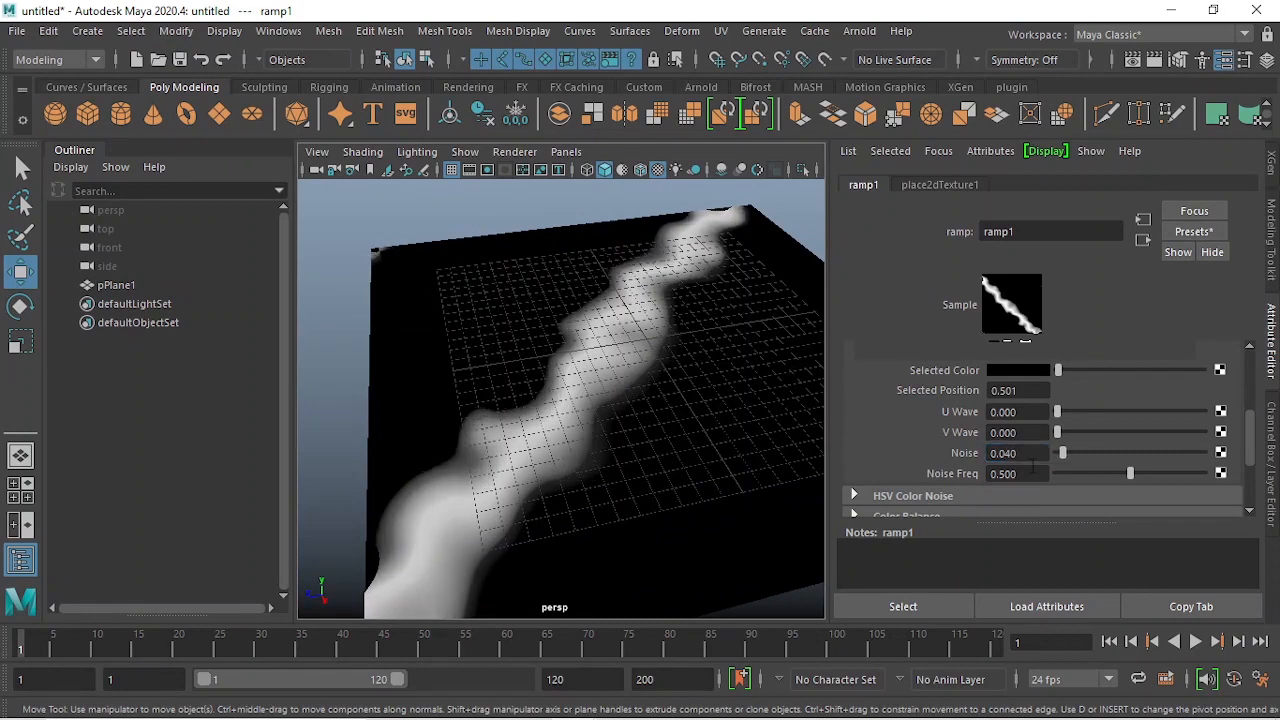
- Try a Noise Freq of 0.213 on the ramp, and raise it to 0.594
{"action": "mouse_move", "coordinate": [400, 434]}
{"action": "left_mouse_down", "text": "alt"}
{"action": "mouse_move", "coordinate": [531, 443]}
{"action": "mouse_move", "coordinate": [590, 425]}
{"action": "mouse_move", "coordinate": [597, 514]}
{"action": "mouse_move", "coordinate": [634, 409]}
{"action": "mouse_move", "coordinate": [545, 441]}
{"action": "mouse_move", "coordinate": [516, 428]}
{"action": "left_mouse_up", "text": "alt"}
{"action": "left_click_drag", "start_coordinate": [1135, 478], "coordinate": [1088, 486]}
{"action": "mouse_move", "coordinate": [486, 420]}
{"action": "left_mouse_down", "text": "alt"}
{"action": "mouse_move", "coordinate": [464, 420]}
{"action": "mouse_move", "coordinate": [480, 428]}
{"action": "left_mouse_up", "text": "alt"}
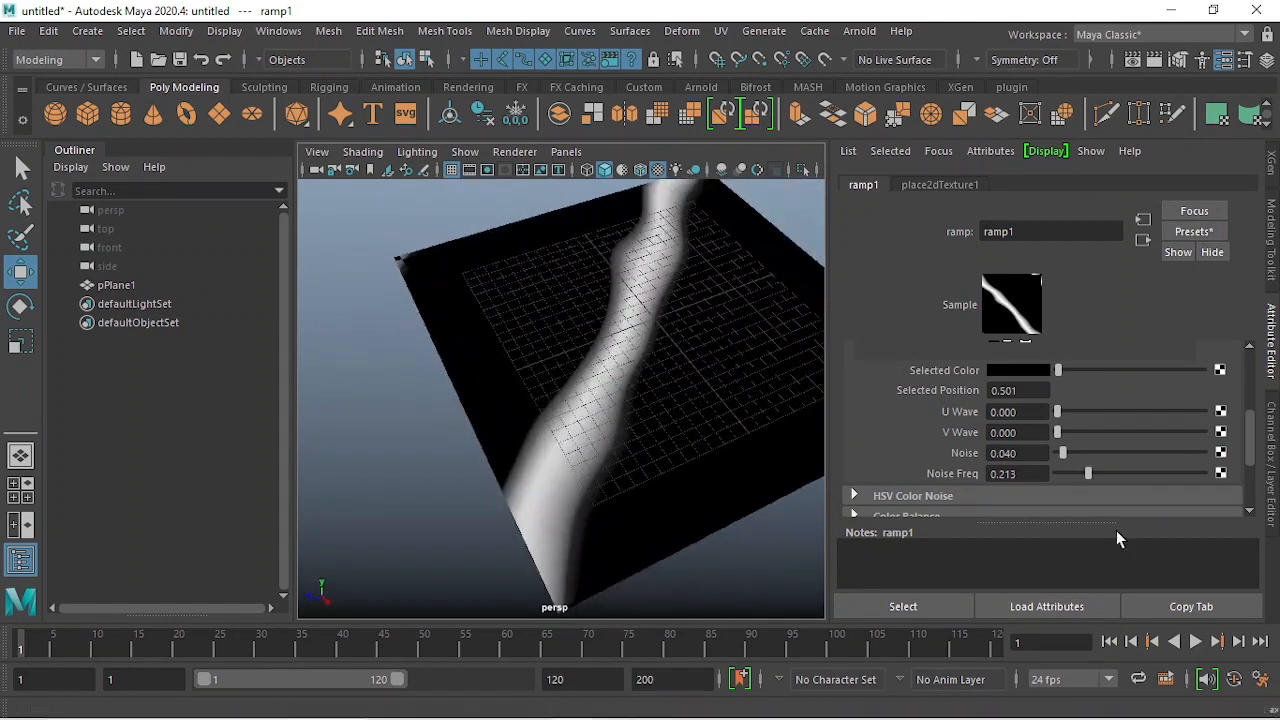
{"action": "left_click_drag", "start_coordinate": [1090, 478], "coordinate": [1143, 485]}
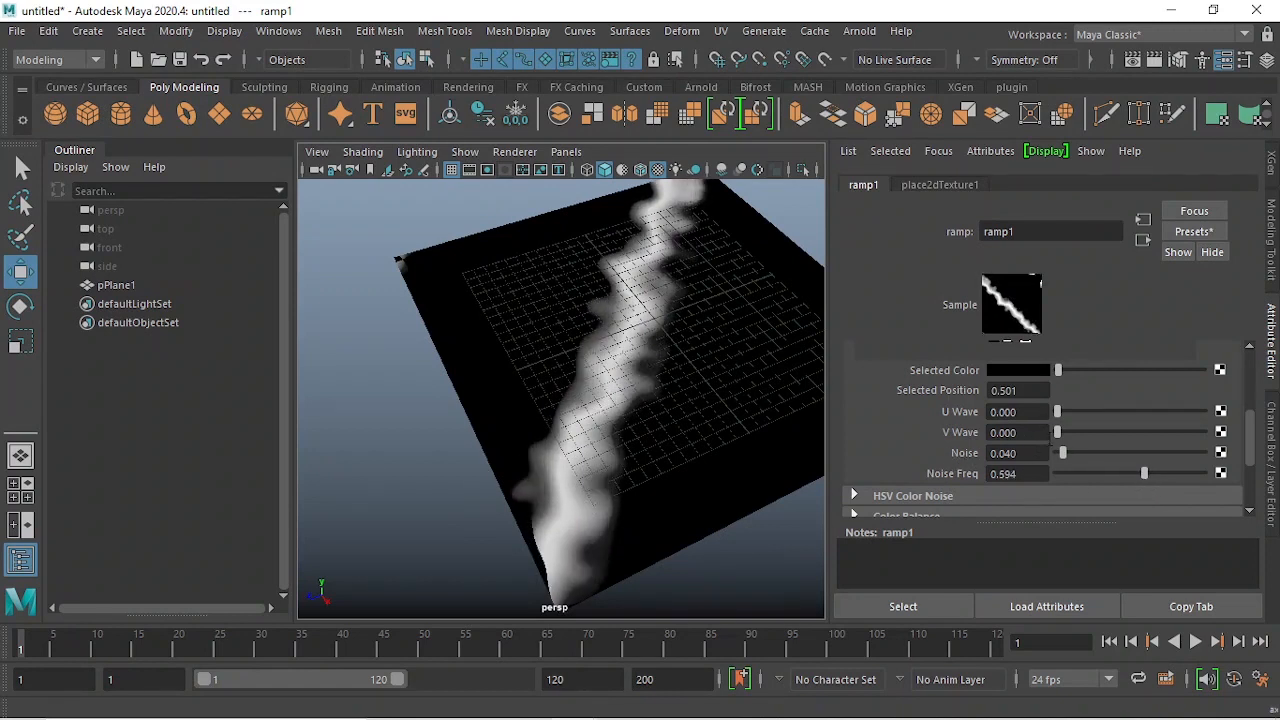
- Set the ramp's V Wave to 0.065 and lower its Noise to 0.026
{"action": "mouse_move", "coordinate": [1060, 438]}
{"action": "left_mouse_down"}
{"action": "mouse_move", "coordinate": [1114, 437]}
{"action": "mouse_move", "coordinate": [1066, 437]}
{"action": "left_mouse_up"}
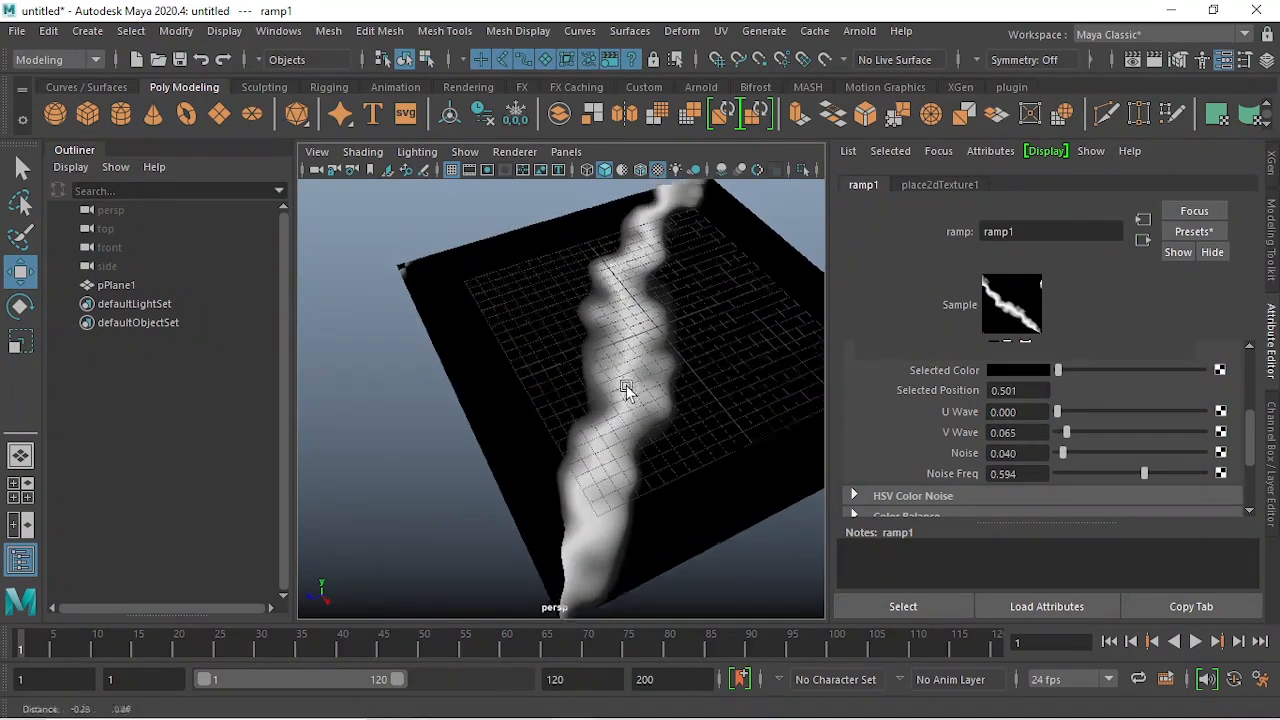
{"action": "left_click_drag", "start_coordinate": [626, 389], "coordinate": [626, 417], "text": "alt"}
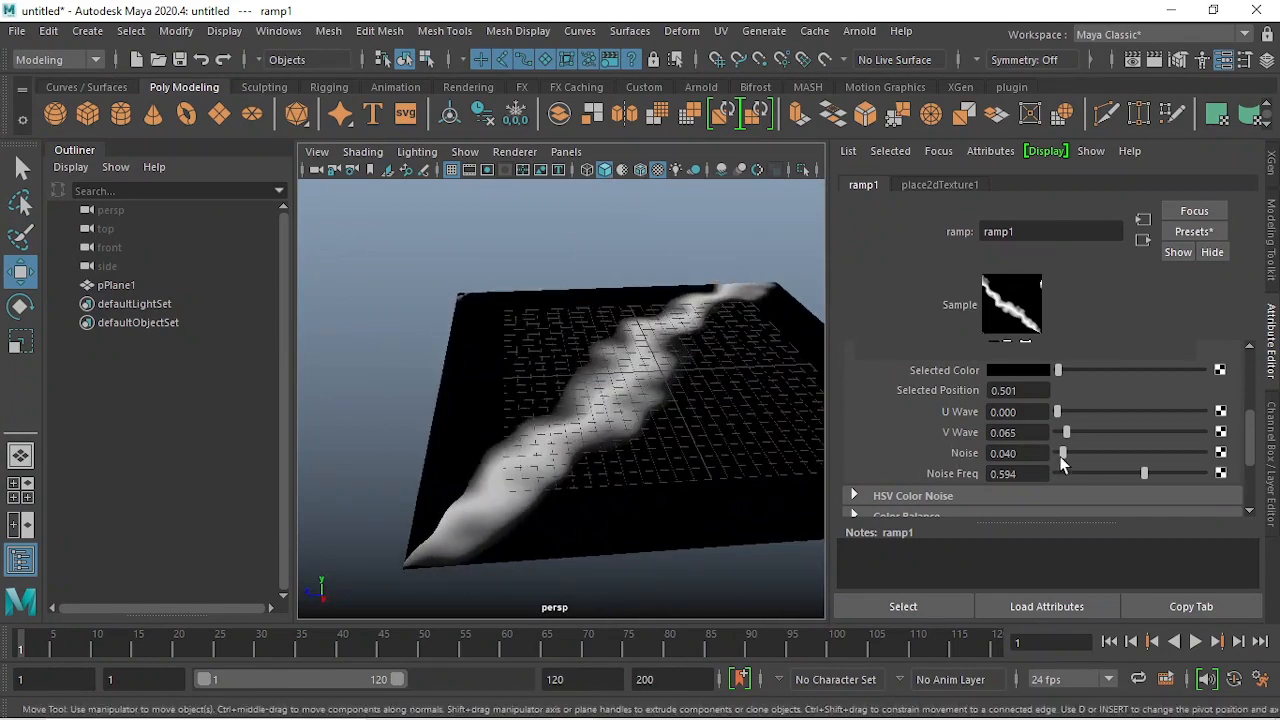
{"action": "left_click_drag", "start_coordinate": [1062, 455], "coordinate": [1060, 455]}
{"action": "left_click_drag", "start_coordinate": [481, 414], "coordinate": [571, 434], "text": "alt"}
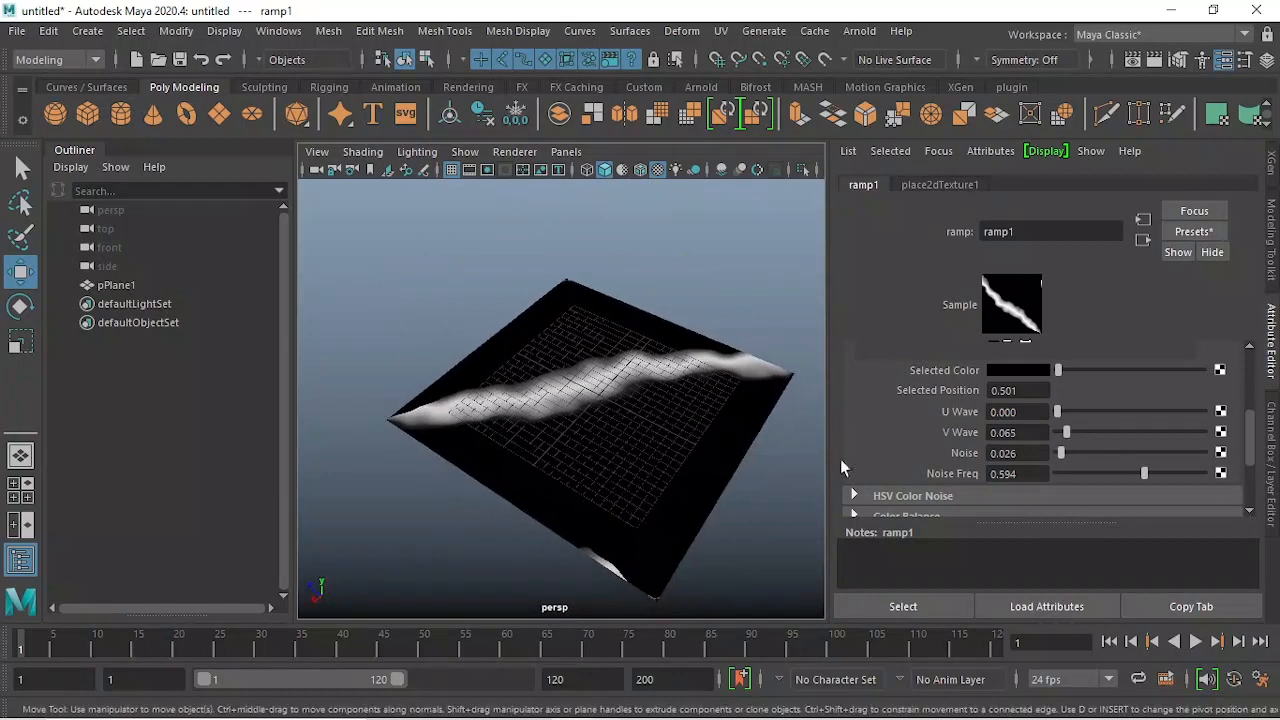
{"action": "left_click_drag", "start_coordinate": [650, 532], "coordinate": [708, 504], "text": "alt"}
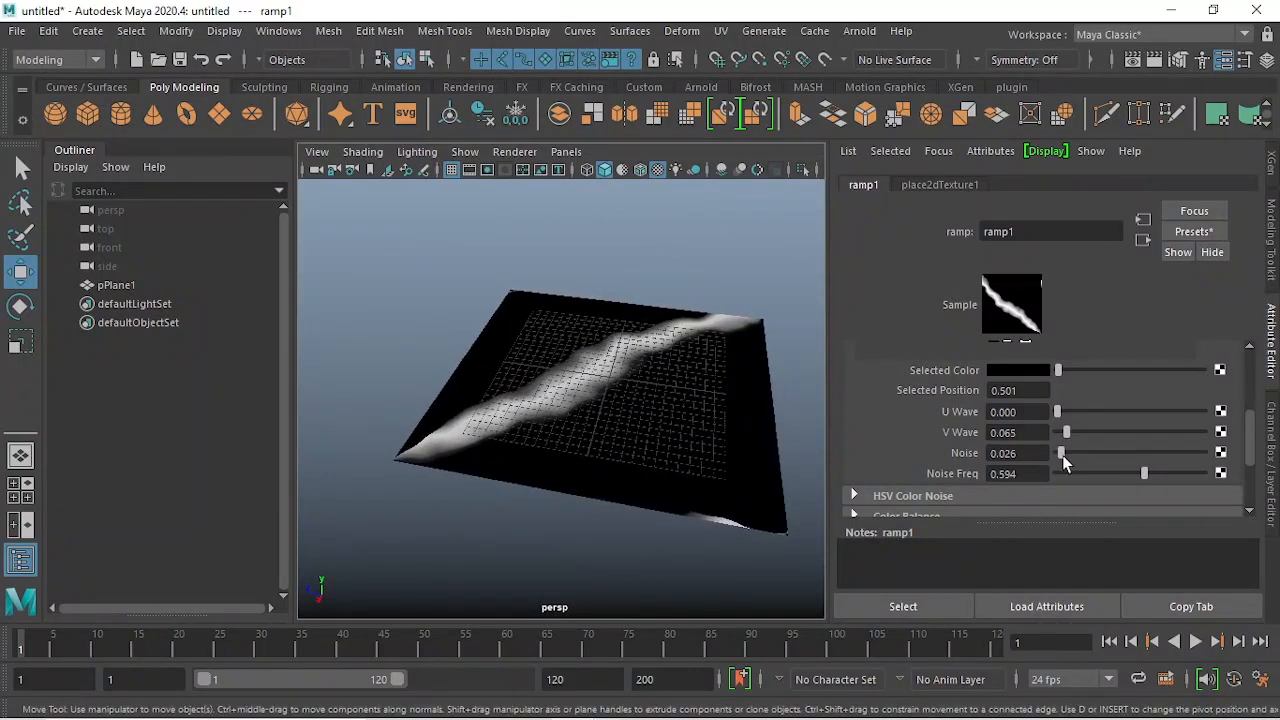
- Set the ramp's V Wave to 0.052, Noise Freq to 0.813 and Noise to 0.010
{"action": "left_click_drag", "start_coordinate": [1064, 441], "coordinate": [1055, 455]}
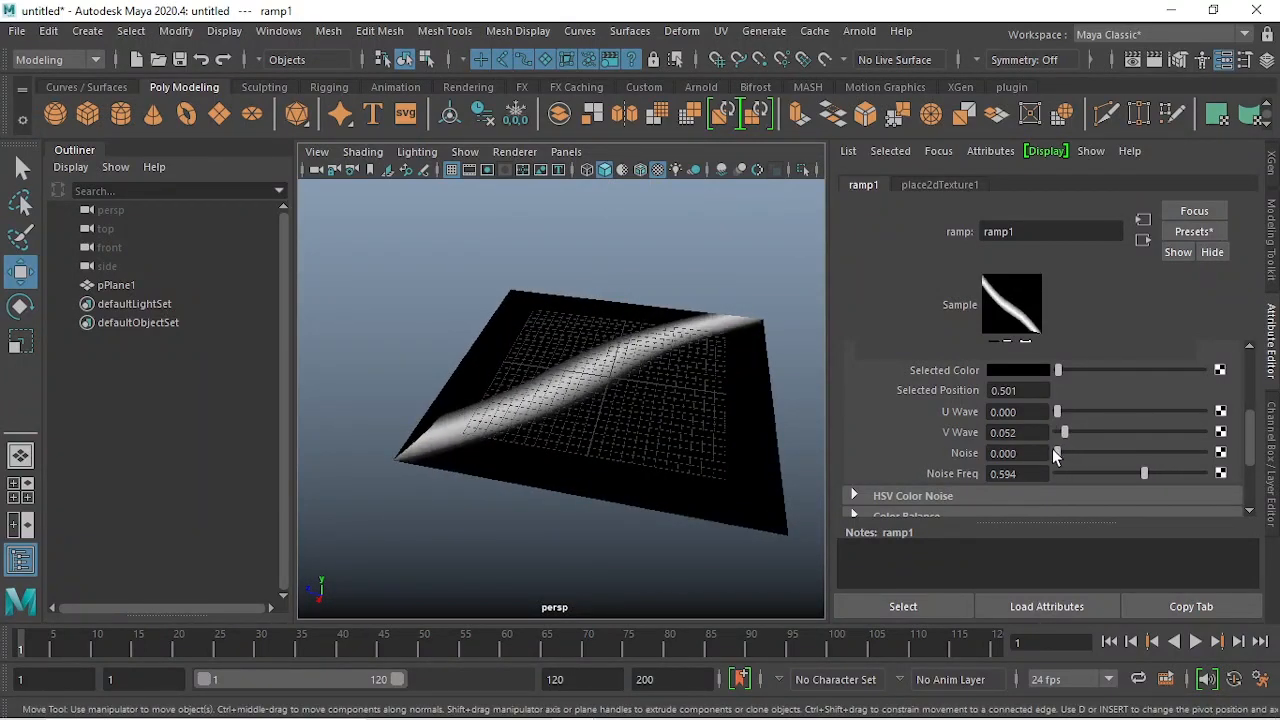
{"action": "left_click_drag", "start_coordinate": [580, 460], "coordinate": [720, 478], "text": "alt"}
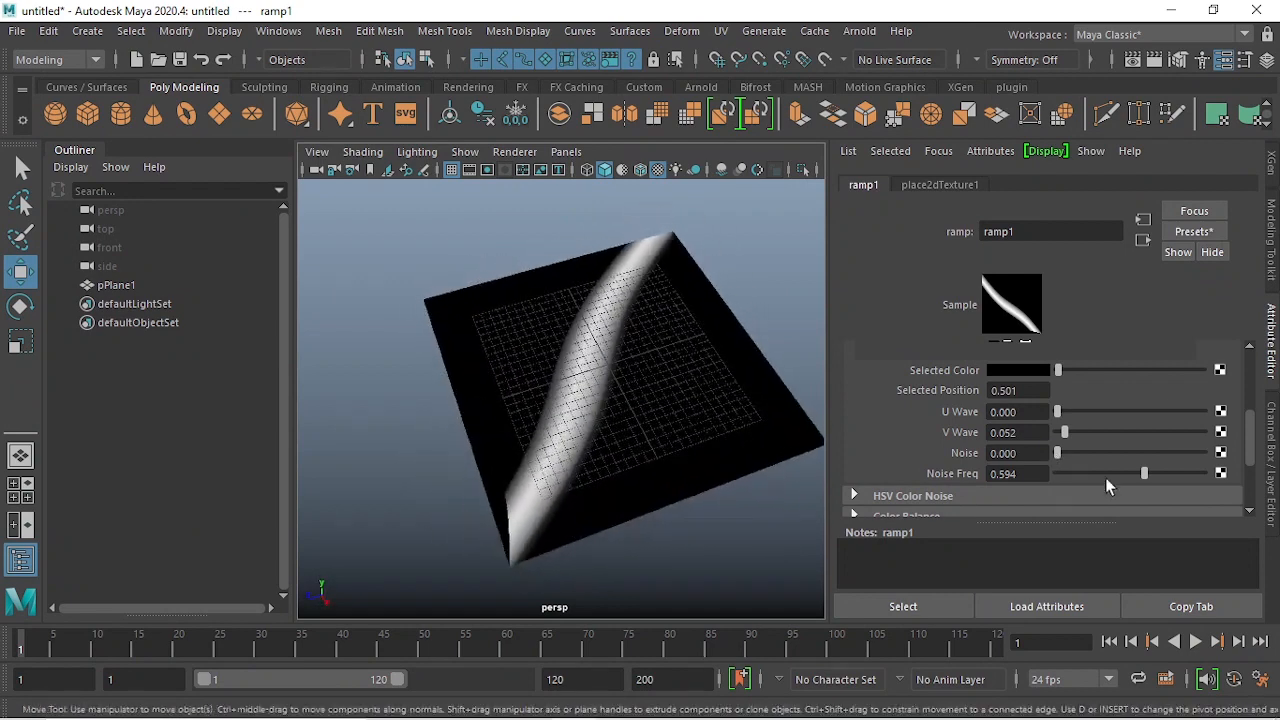
{"action": "left_click_drag", "start_coordinate": [1144, 476], "coordinate": [1176, 476]}
{"action": "left_click", "coordinate": [1037, 450]}
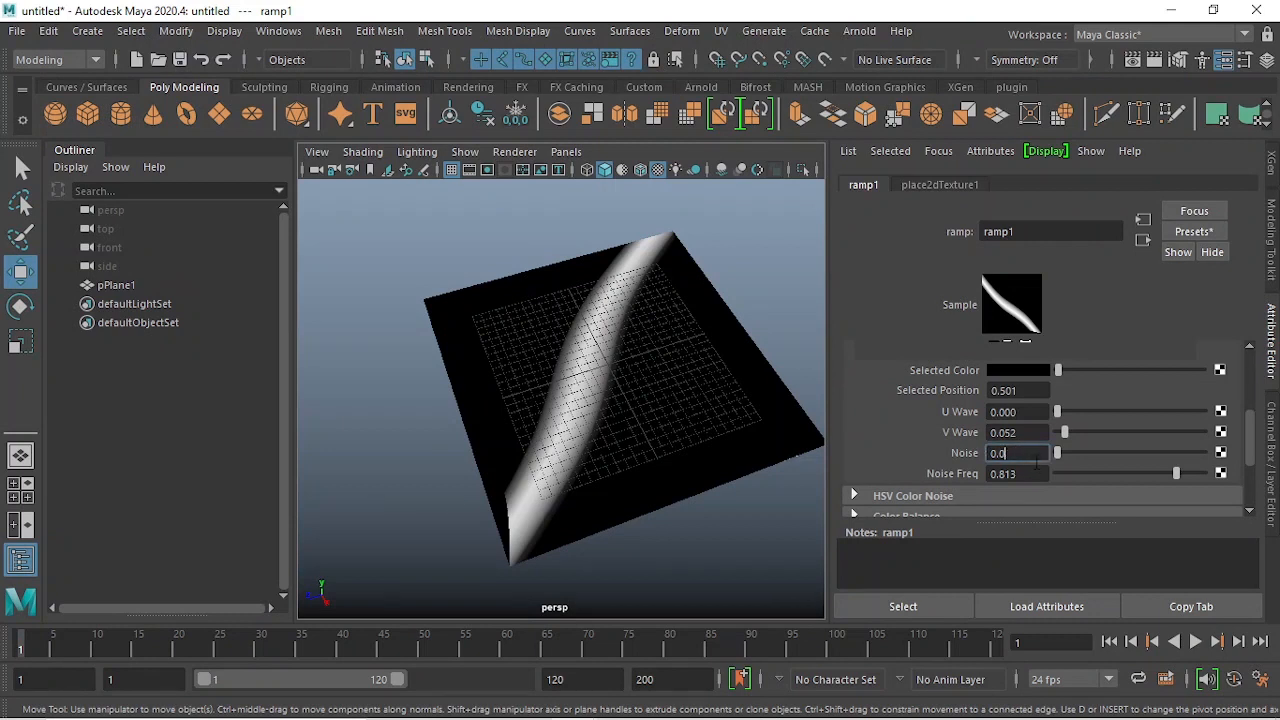
{"action": "type", "text": "0.010"}
{"action": "key", "text": "Return"}
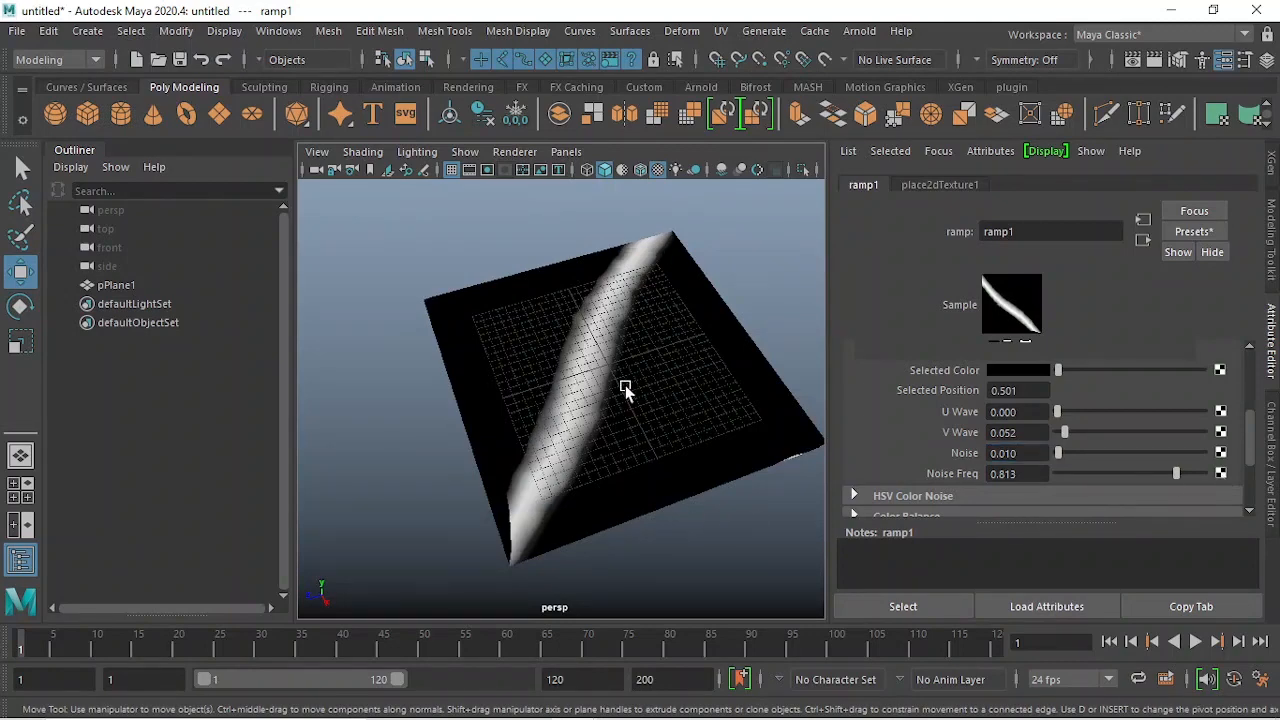
{"action": "left_click_drag", "start_coordinate": [625, 389], "coordinate": [620, 417], "text": "alt"}
- Change the ramp type to Radial Ramp
{"action": "scroll", "coordinate": [1167, 430], "scroll_direction": "up", "scroll_amount": 5}
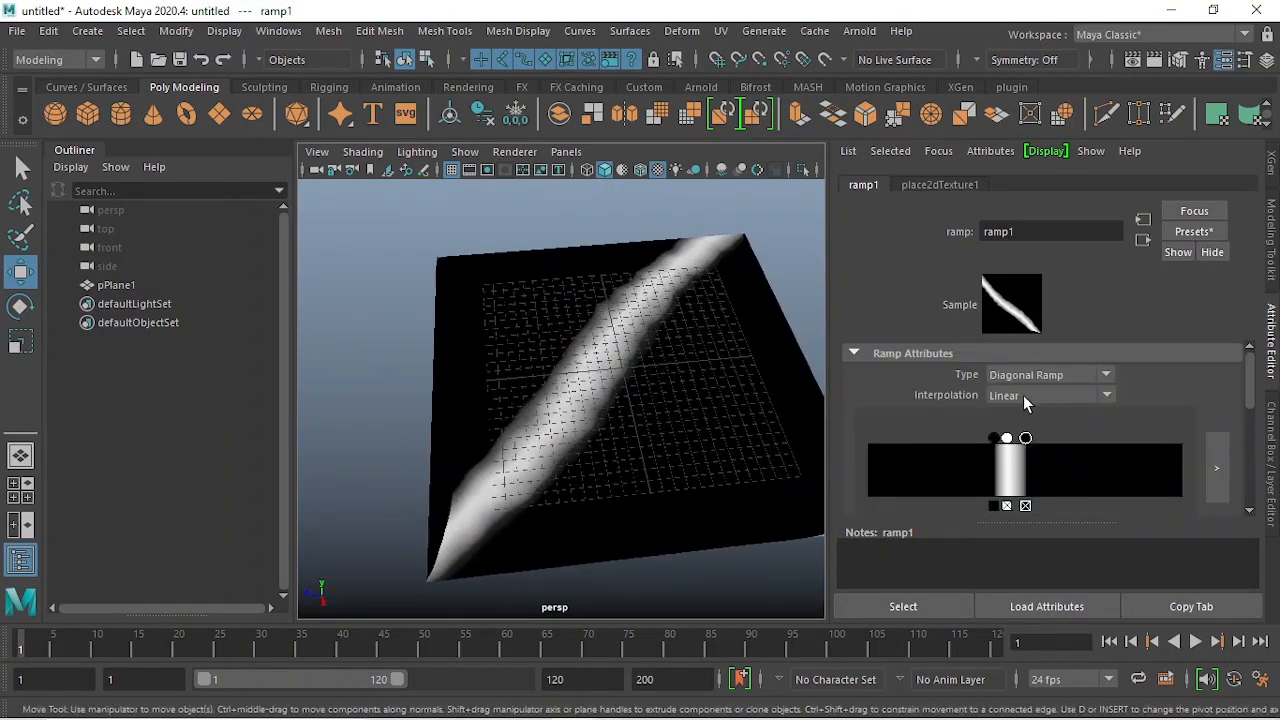
{"action": "left_click", "coordinate": [1023, 395]}
{"action": "left_click", "coordinate": [1025, 373]}
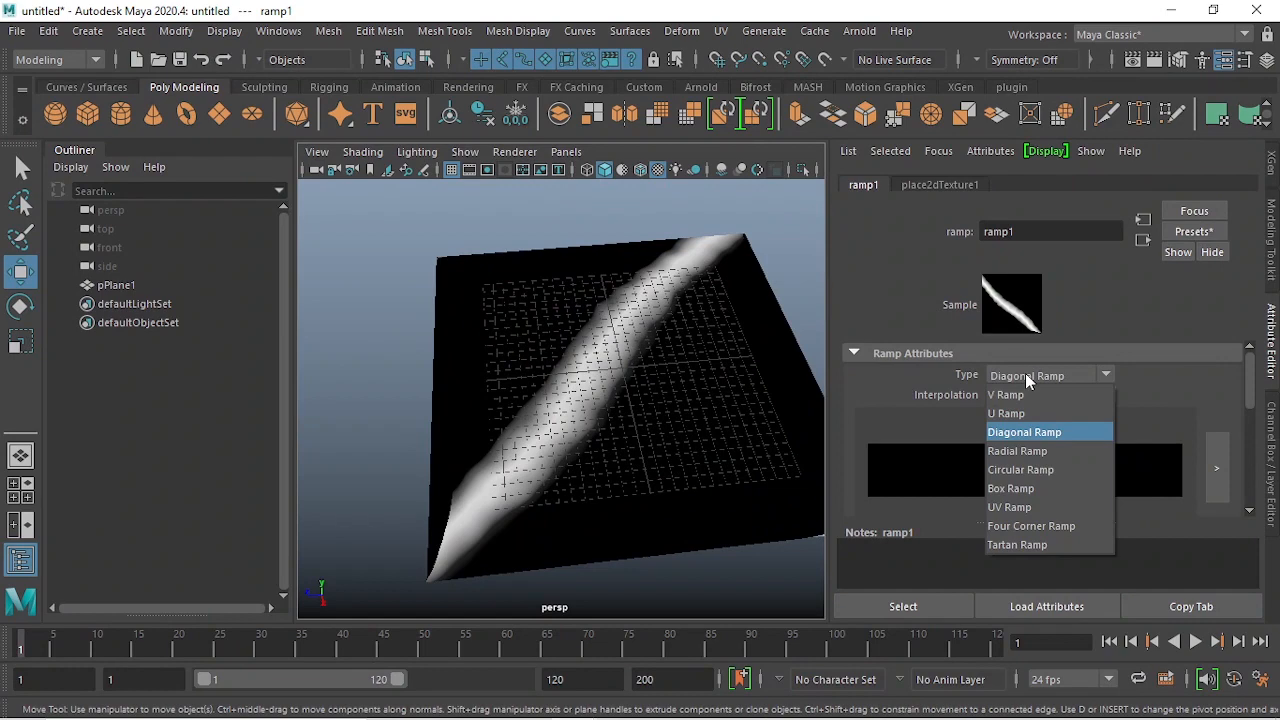
{"action": "left_click", "coordinate": [1048, 452]}
{"action": "left_click_drag", "start_coordinate": [570, 440], "coordinate": [612, 462], "text": "alt"}
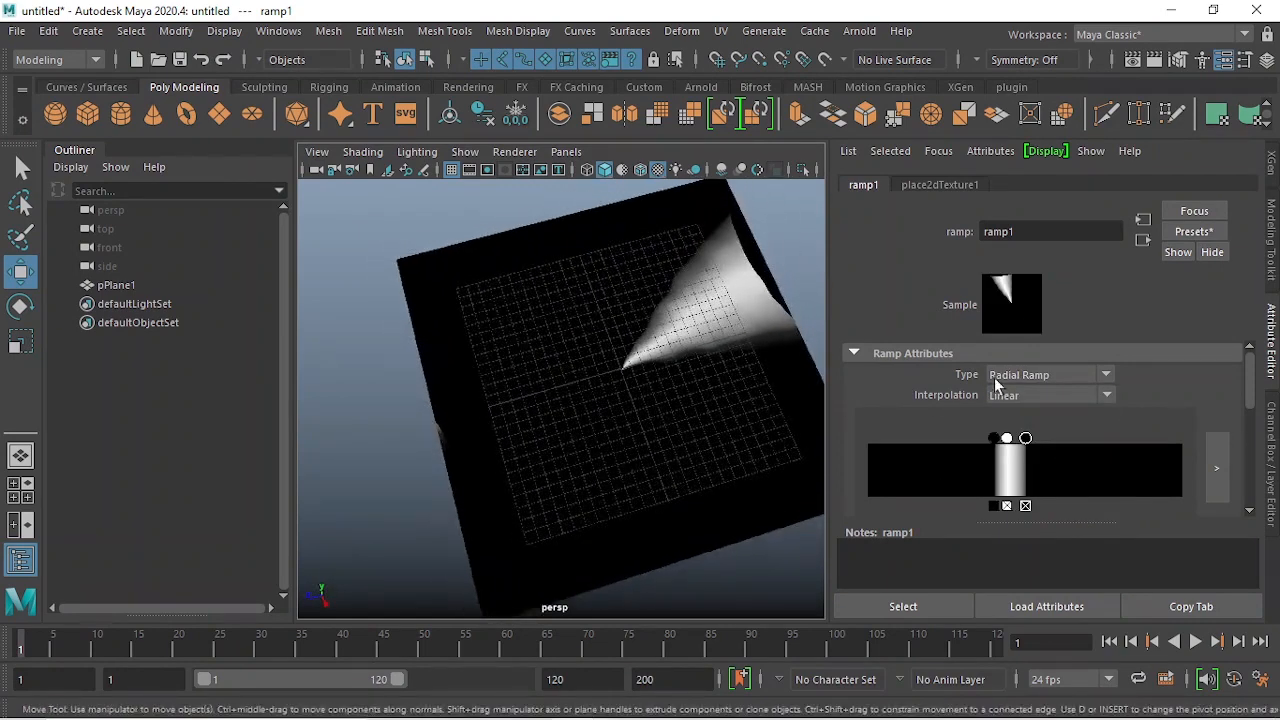
- Change the ramp type to Circular Ramp and spread the outer black color markers apart to widen the white band
{"action": "left_click", "coordinate": [1016, 374]}
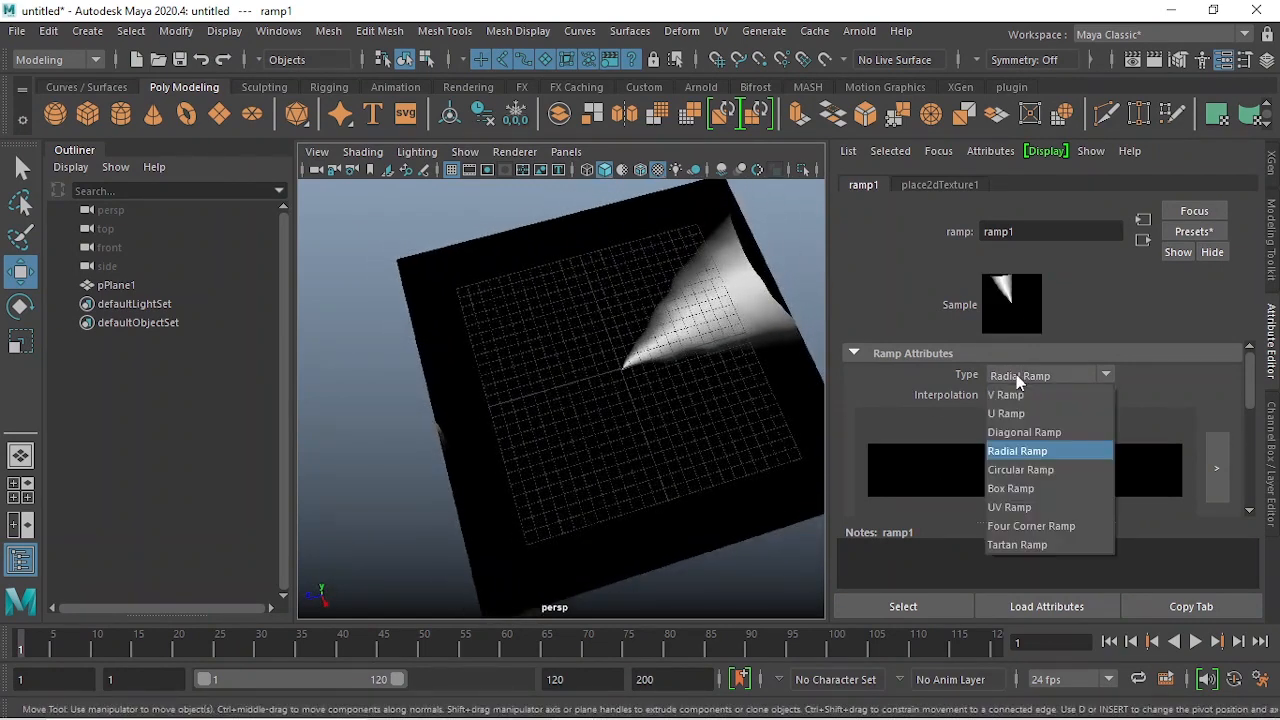
{"action": "left_click", "coordinate": [1036, 471]}
{"action": "left_click_drag", "start_coordinate": [592, 376], "coordinate": [620, 475], "text": "alt"}
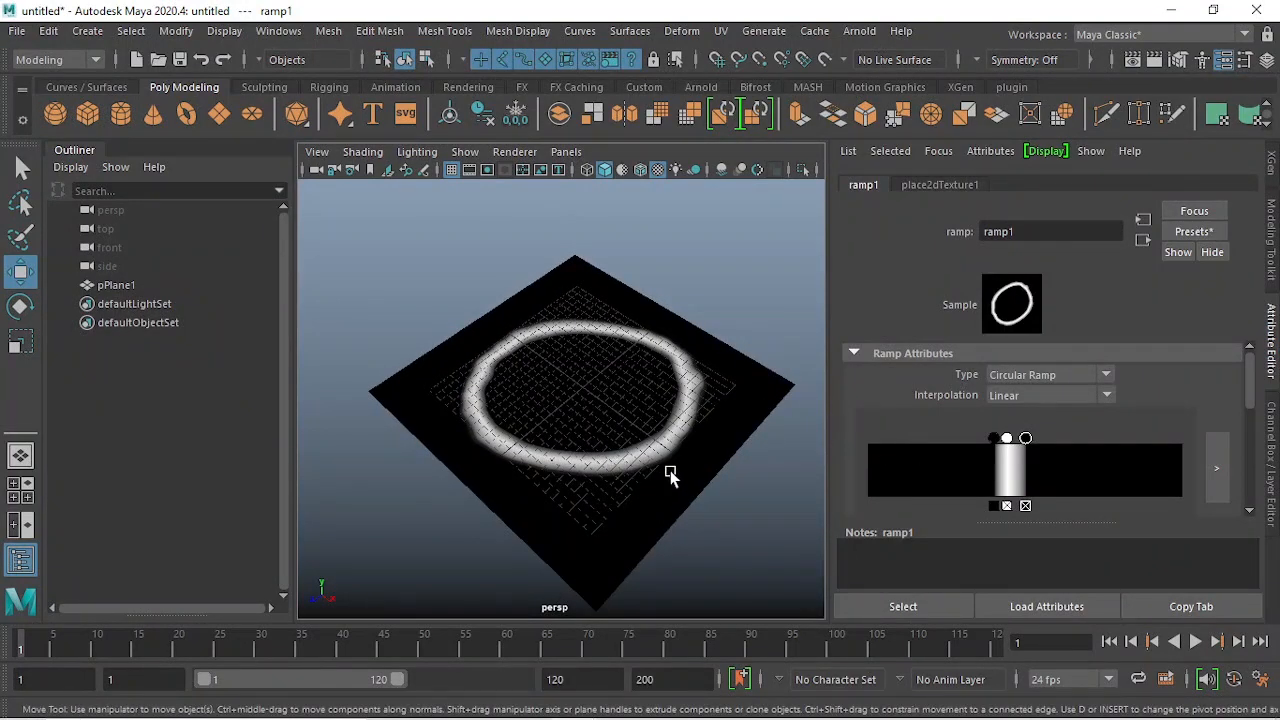
{"action": "left_click_drag", "start_coordinate": [670, 470], "coordinate": [690, 460], "text": "alt"}
{"action": "left_click_drag", "start_coordinate": [1022, 443], "coordinate": [975, 445]}
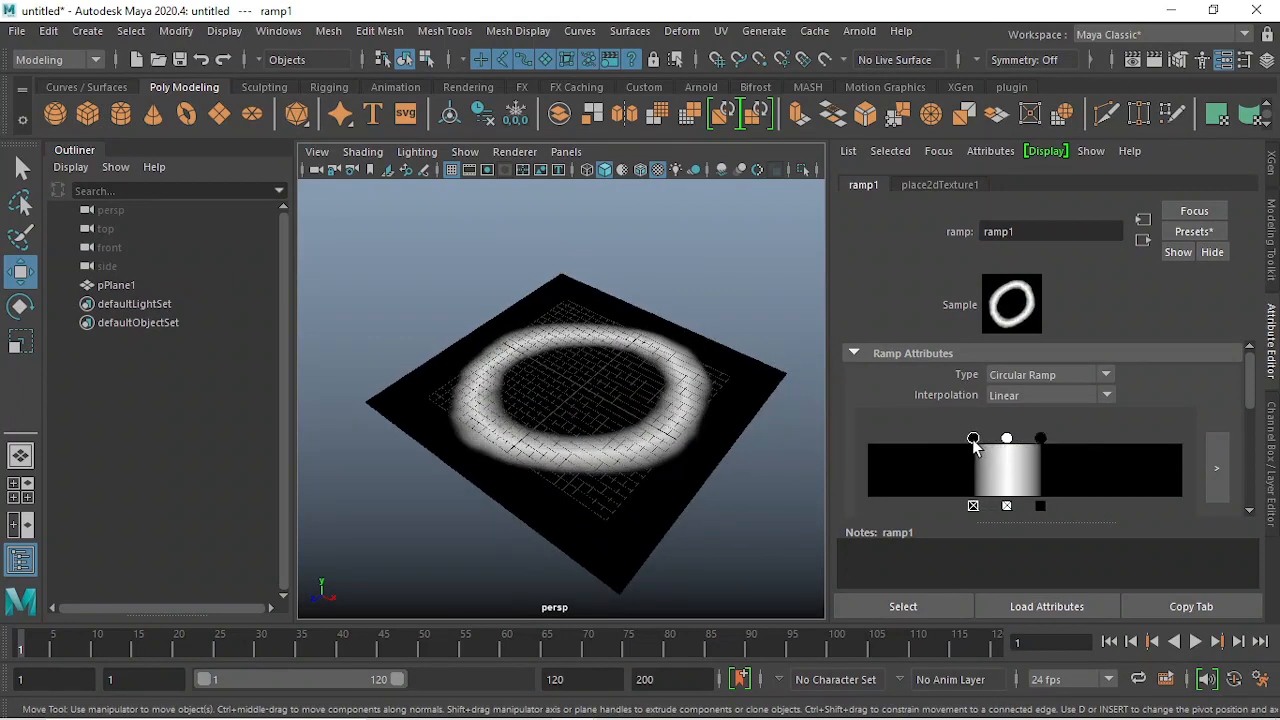
{"action": "left_click_drag", "start_coordinate": [600, 450], "coordinate": [530, 570], "text": "alt"}
- Set the ramp's Noise to 0.071 and its Noise Freq to 0.858
{"action": "scroll", "coordinate": [1150, 483], "scroll_direction": "down", "scroll_amount": 3}
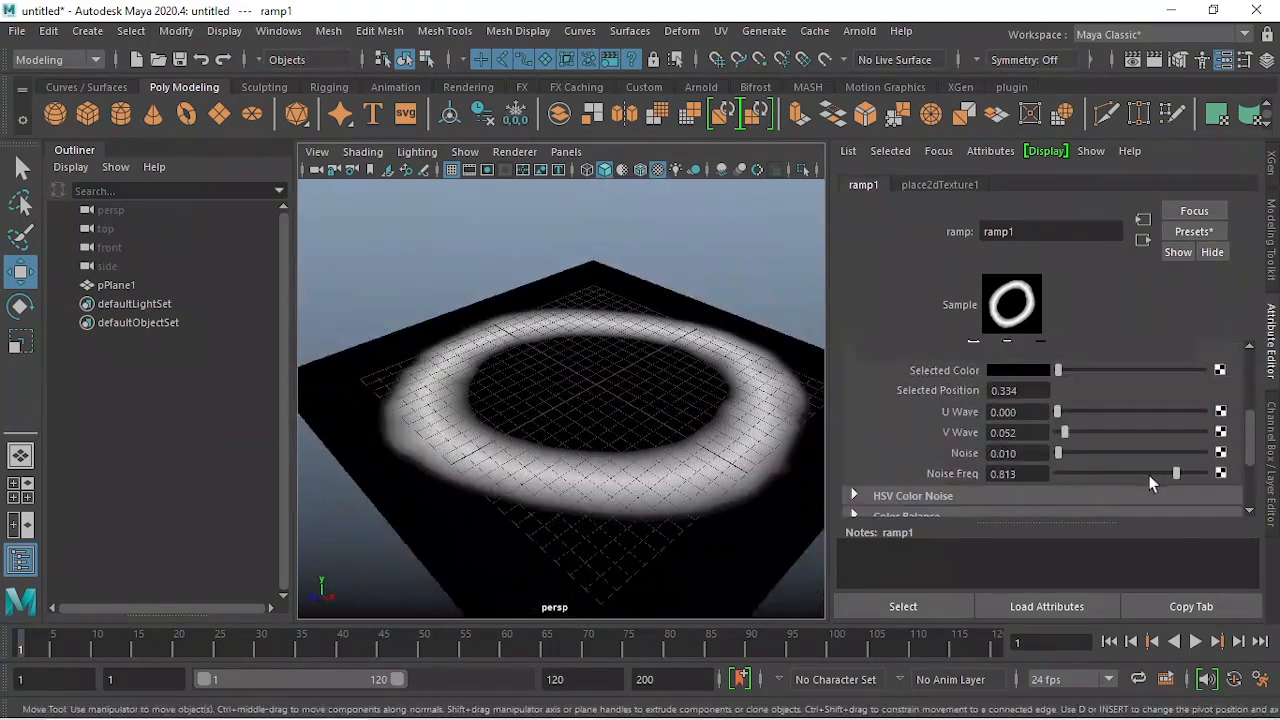
{"action": "left_click_drag", "start_coordinate": [1178, 478], "coordinate": [1183, 478]}
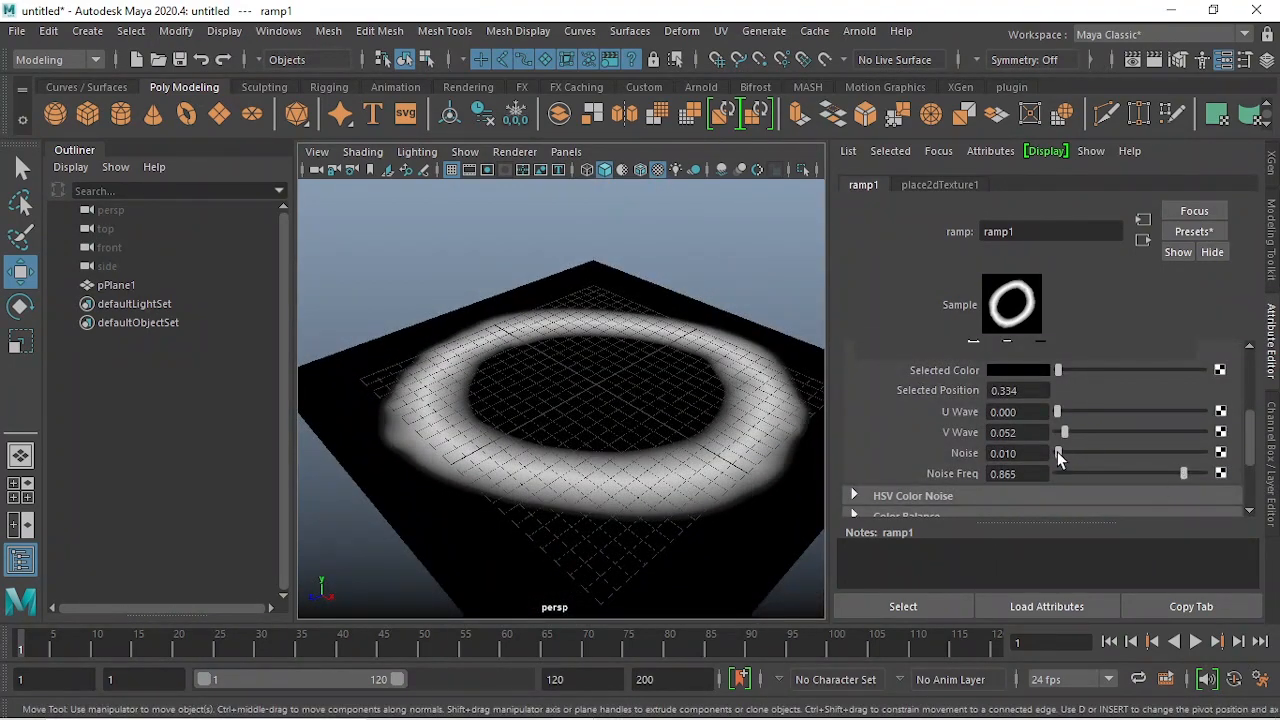
{"action": "left_click_drag", "start_coordinate": [1060, 457], "coordinate": [1070, 459]}
{"action": "mouse_move", "coordinate": [690, 402]}
{"action": "left_mouse_down", "text": "alt"}
{"action": "mouse_move", "coordinate": [689, 444]}
{"action": "mouse_move", "coordinate": [691, 419]}
{"action": "left_mouse_up", "text": "alt"}
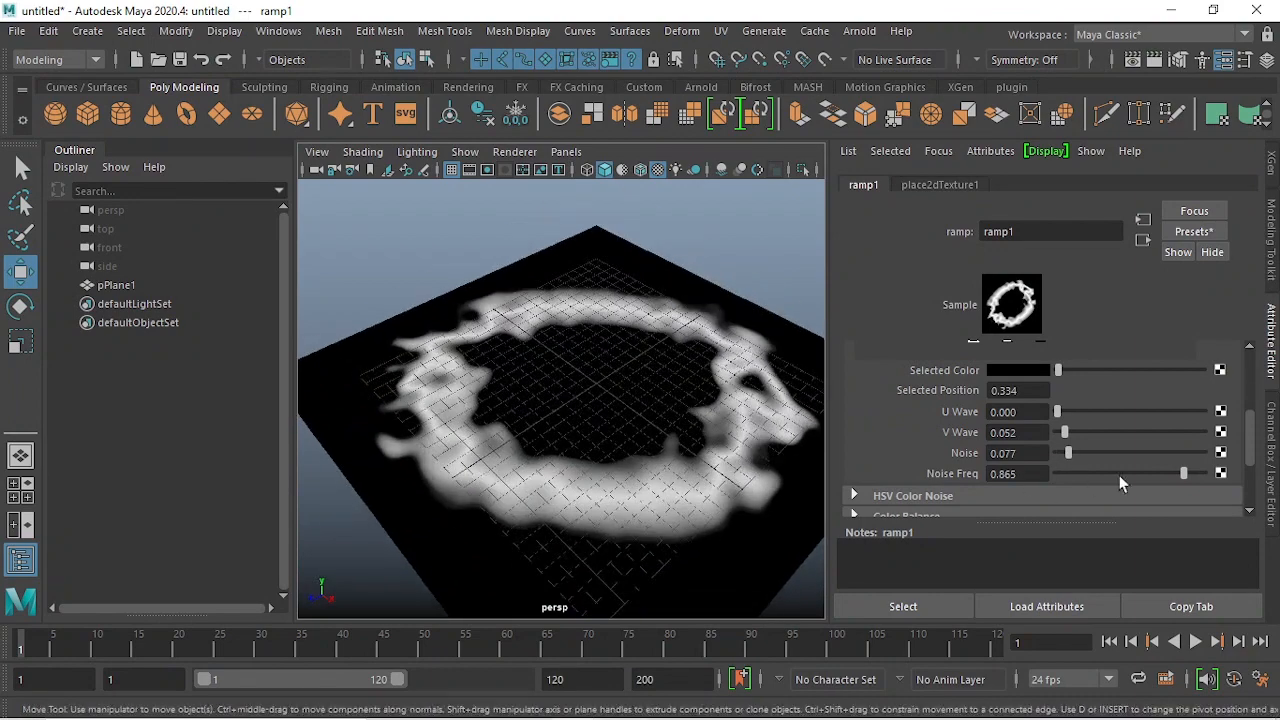
{"action": "left_click_drag", "start_coordinate": [1069, 457], "coordinate": [1067, 457]}
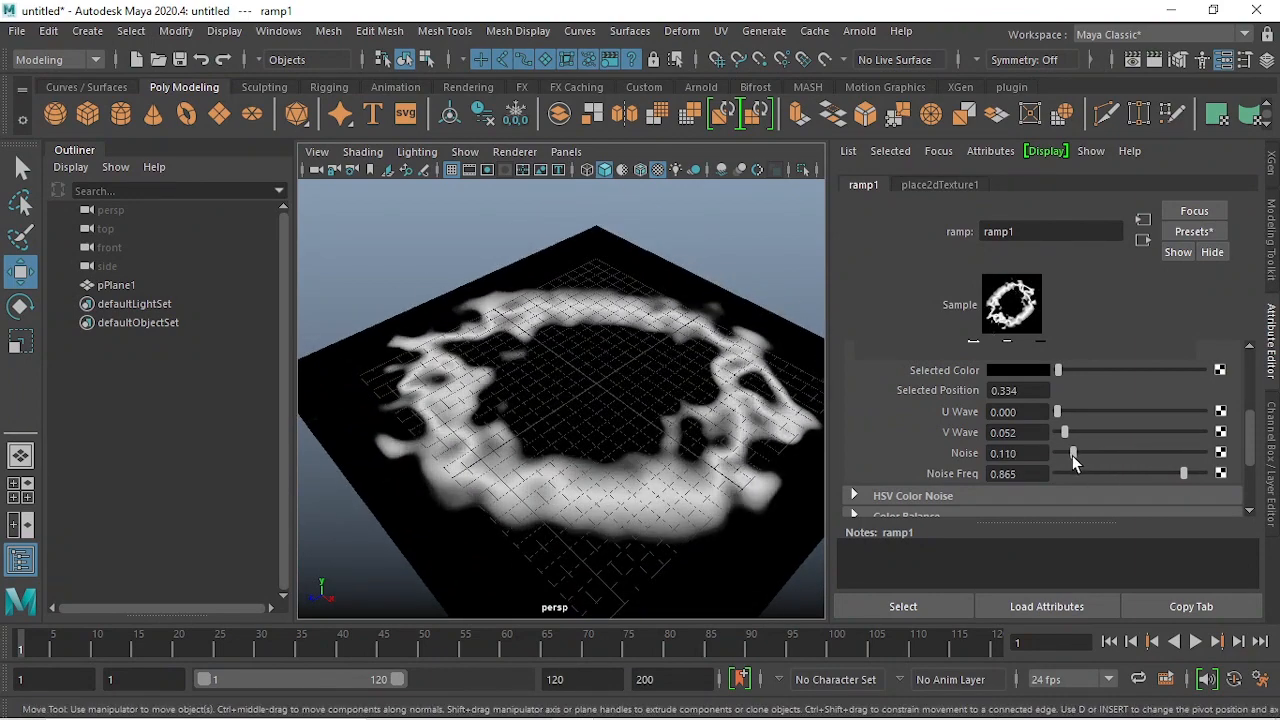
{"action": "left_click_drag", "start_coordinate": [620, 457], "coordinate": [592, 448], "text": "alt"}
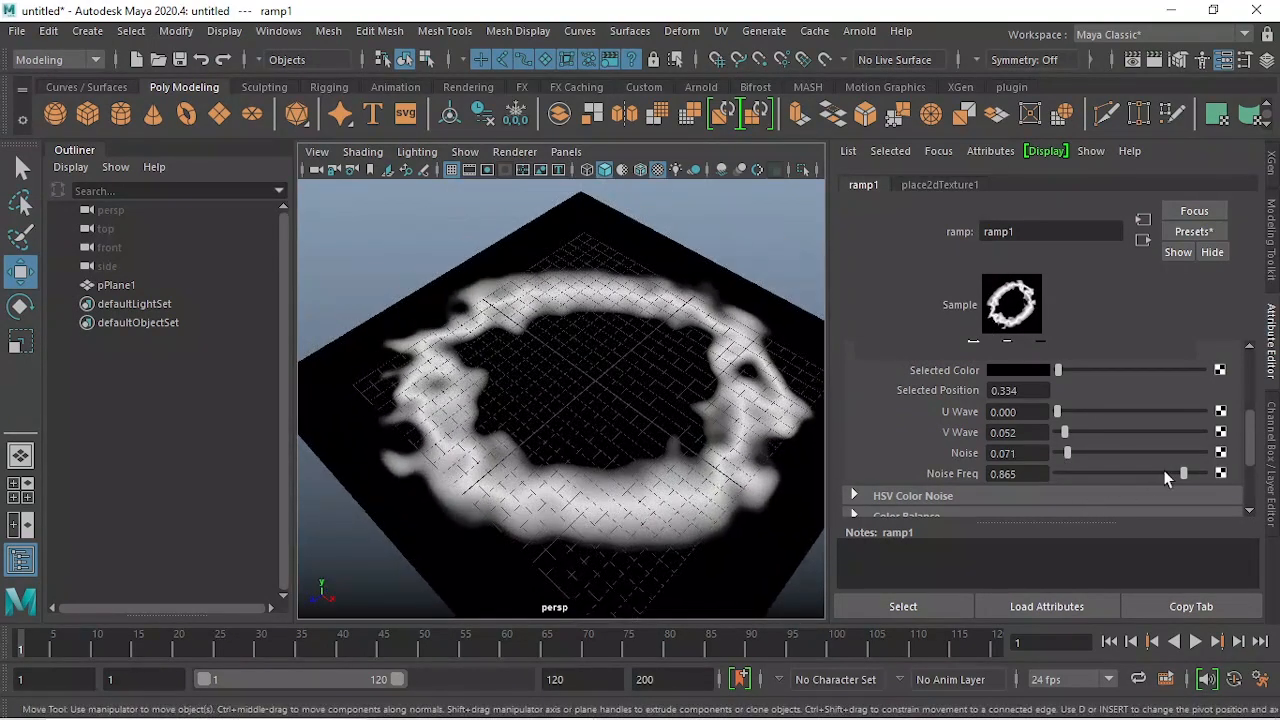
{"action": "left_click_drag", "start_coordinate": [1190, 481], "coordinate": [1182, 477]}
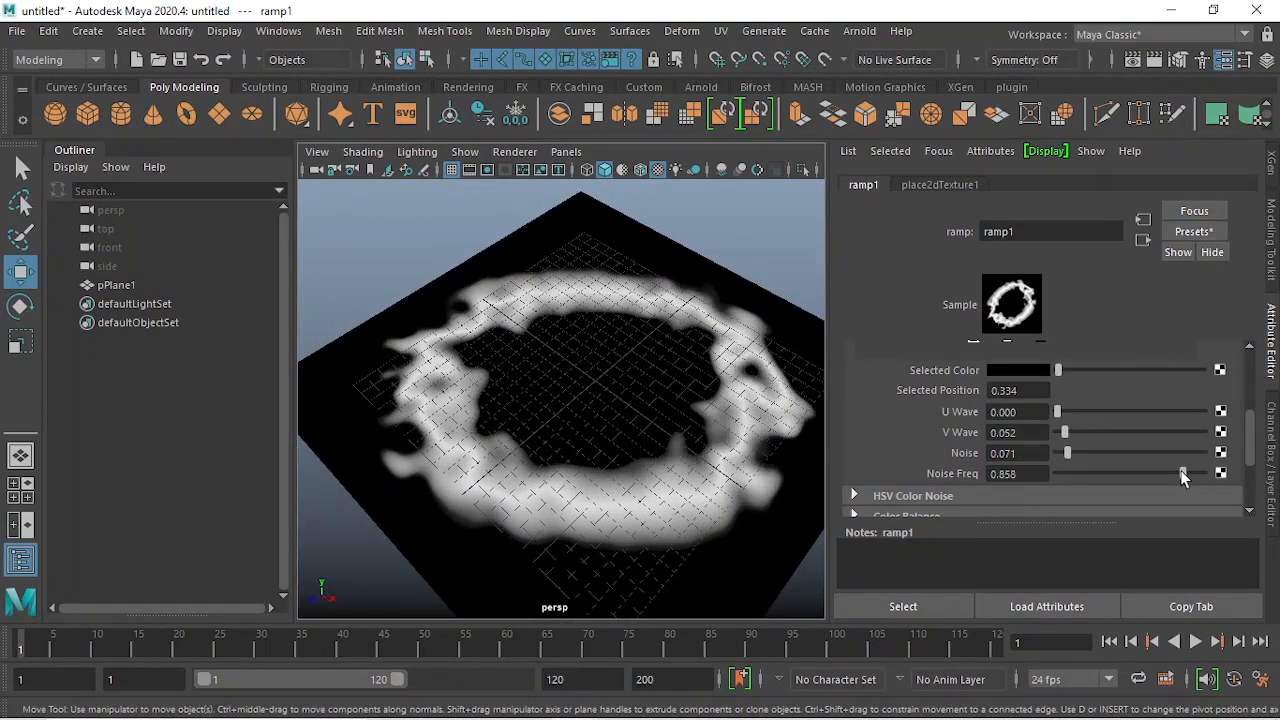
{"action": "left_click_drag", "start_coordinate": [573, 377], "coordinate": [591, 375], "text": "alt"}
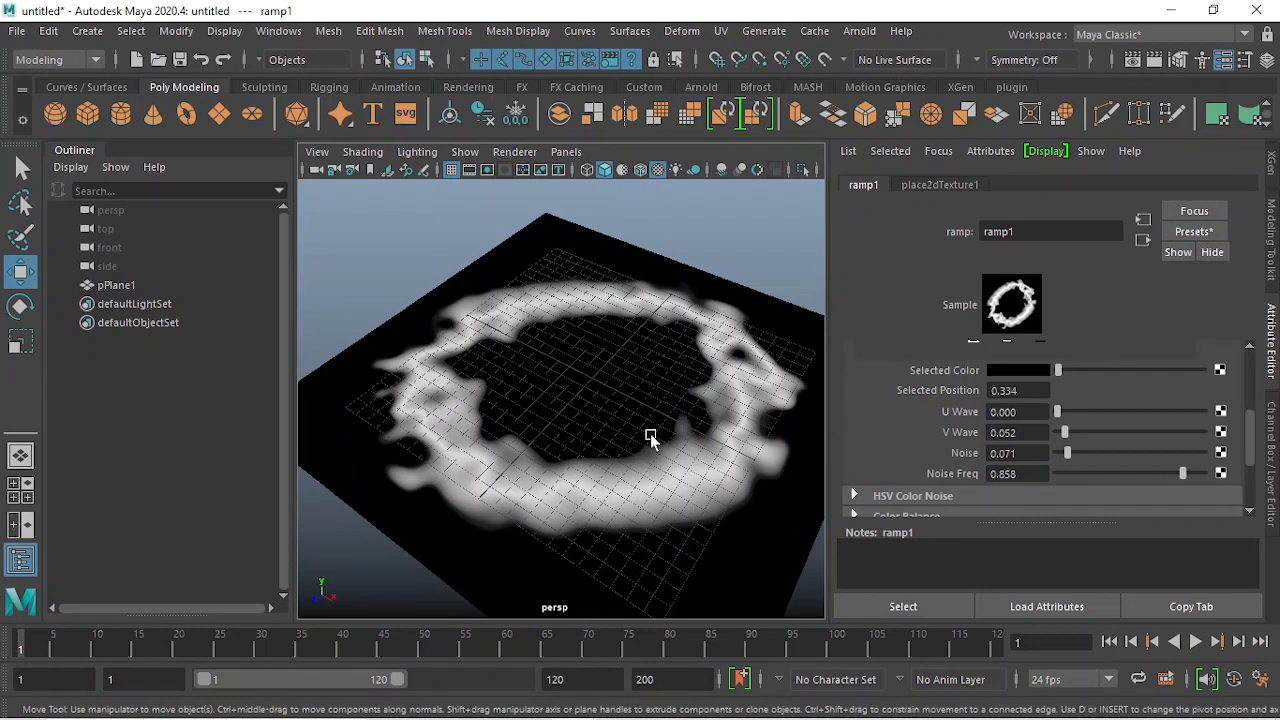
{"action": "scroll", "coordinate": [651, 438], "scroll_direction": "down", "scroll_amount": 3}
{"action": "left_click", "coordinate": [470, 170]}
{"action": "left_click_drag", "start_coordinate": [600, 320], "coordinate": [537, 277], "text": "alt"}
{"action": "left_click", "coordinate": [505, 170]}
{"action": "left_click", "coordinate": [469, 170]}
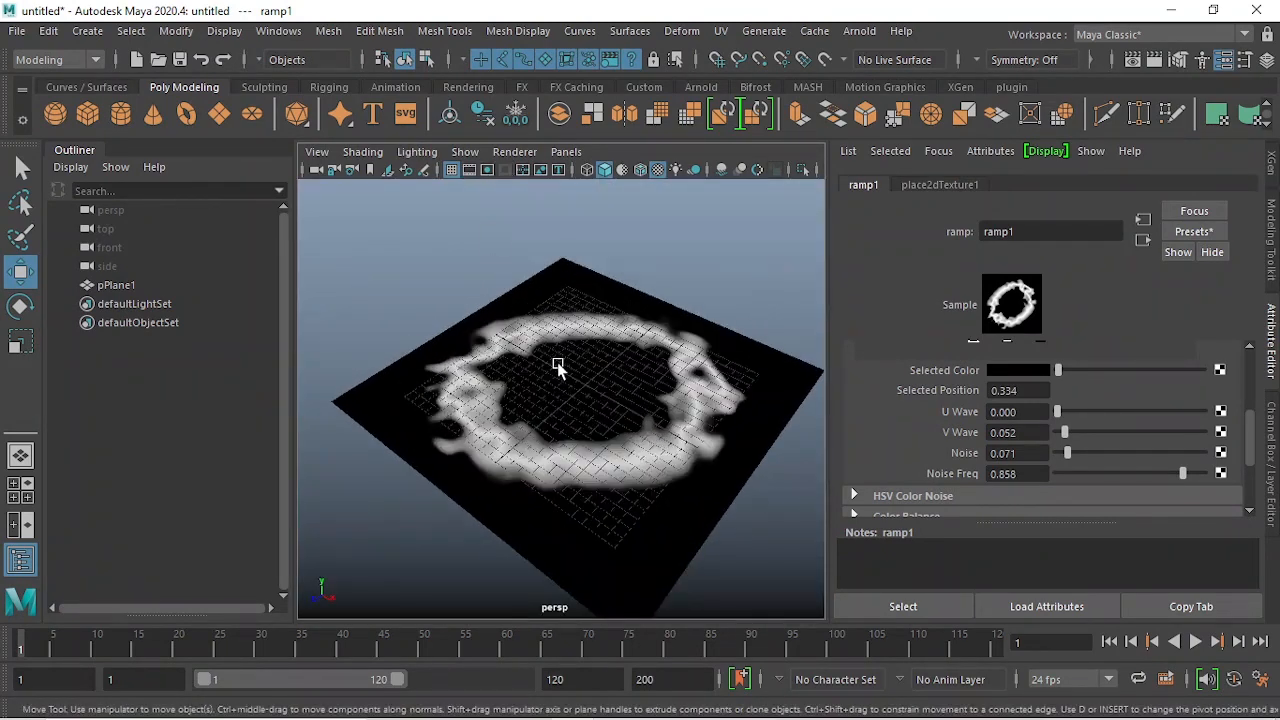
{"action": "mouse_move", "coordinate": [558, 366]}
{"action": "left_mouse_down", "text": "alt"}
{"action": "mouse_move", "coordinate": [560, 334]}
{"action": "mouse_move", "coordinate": [584, 403]}
{"action": "mouse_move", "coordinate": [617, 366]}
{"action": "mouse_move", "coordinate": [590, 380]}
{"action": "left_mouse_up", "text": "alt"}
- Display the viewport in plain shaded mode without textures and rename pPlane1 as Ground_Plane
{"action": "key", "text": "5"}
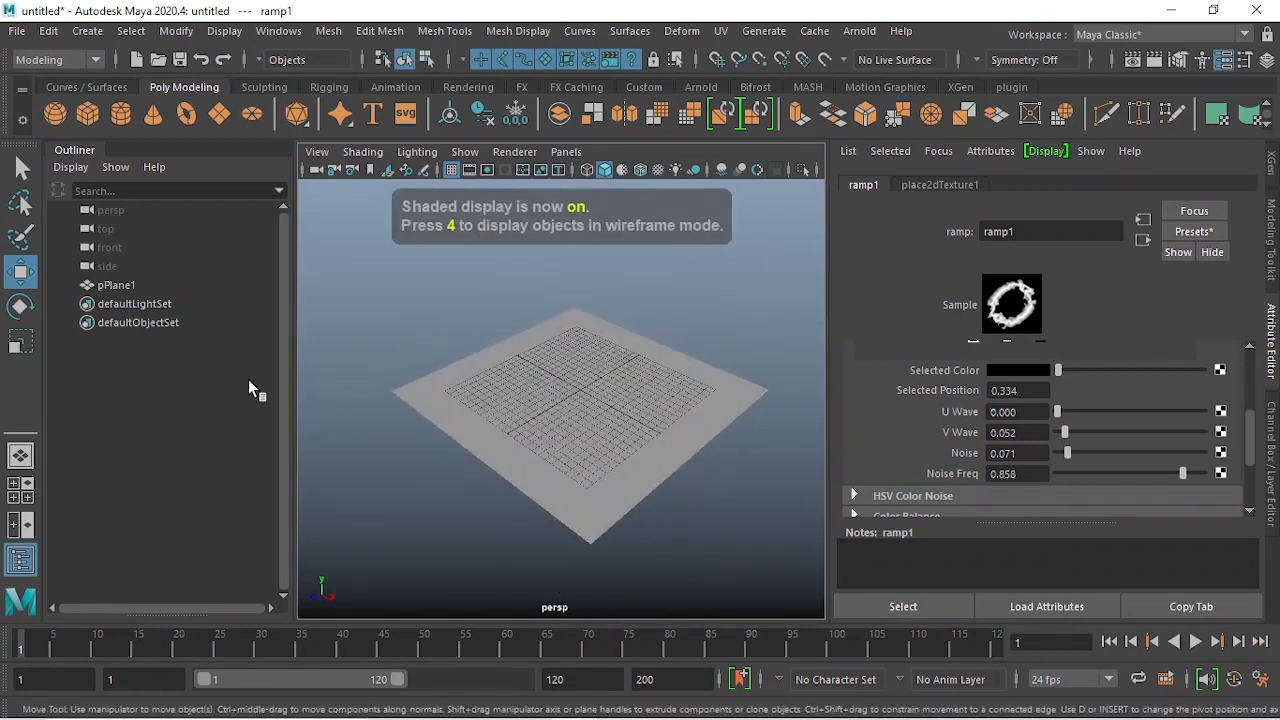
{"action": "double_click", "coordinate": [123, 286]}
{"action": "key", "text": "BackSpace"}
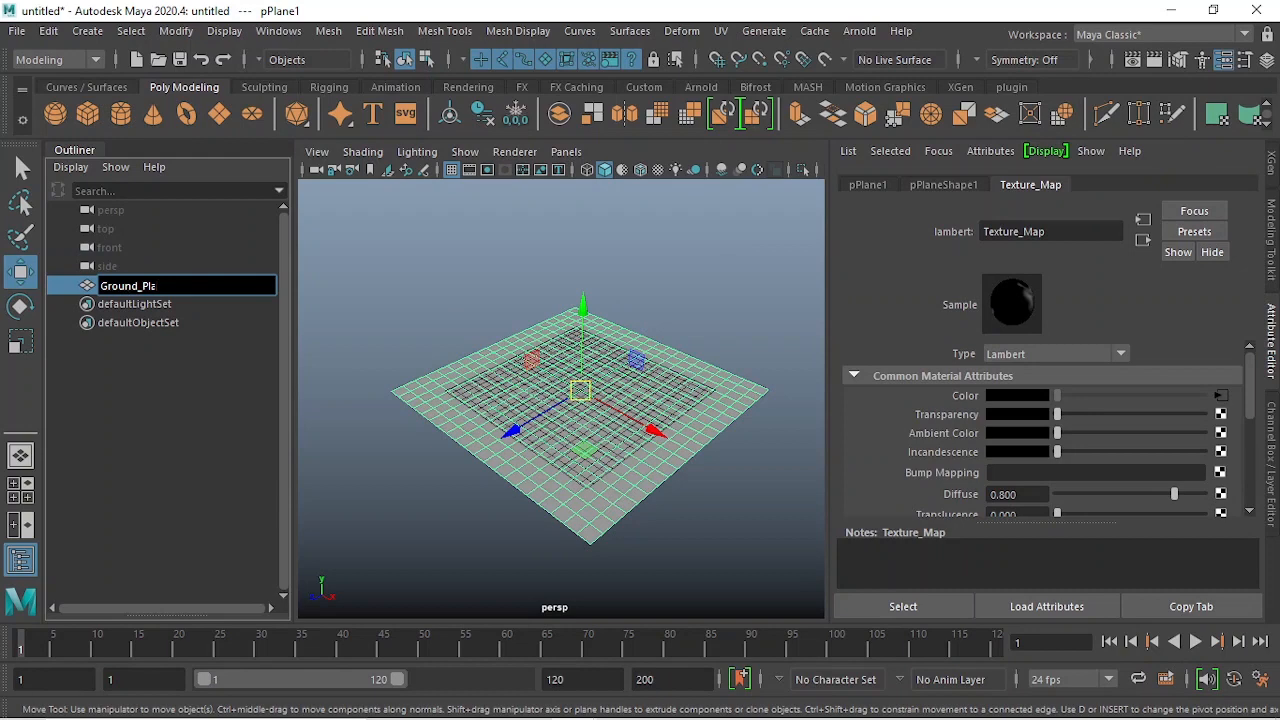
{"action": "key", "text": "Return"}
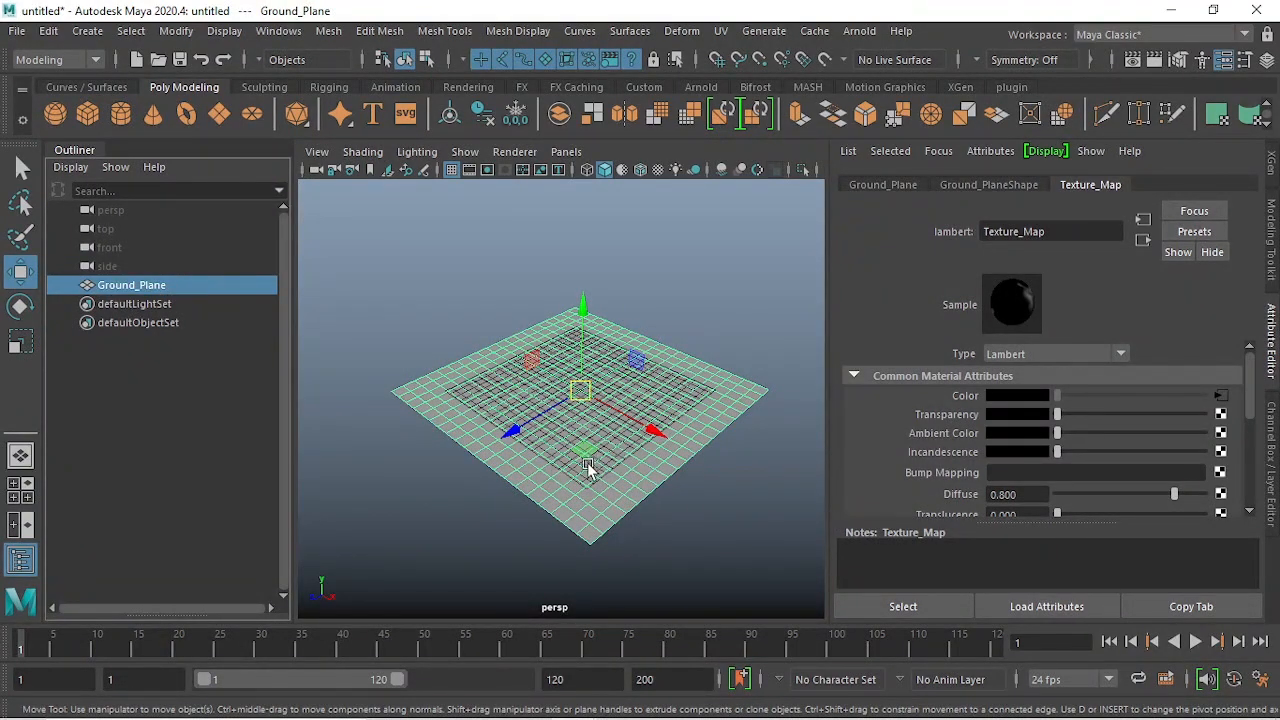
- Deselect the ground plane and switch to the FX menu set
{"action": "scroll", "coordinate": [615, 450], "scroll_direction": "down", "scroll_amount": 5}
{"action": "scroll", "coordinate": [660, 342], "scroll_direction": "up", "scroll_amount": 5}
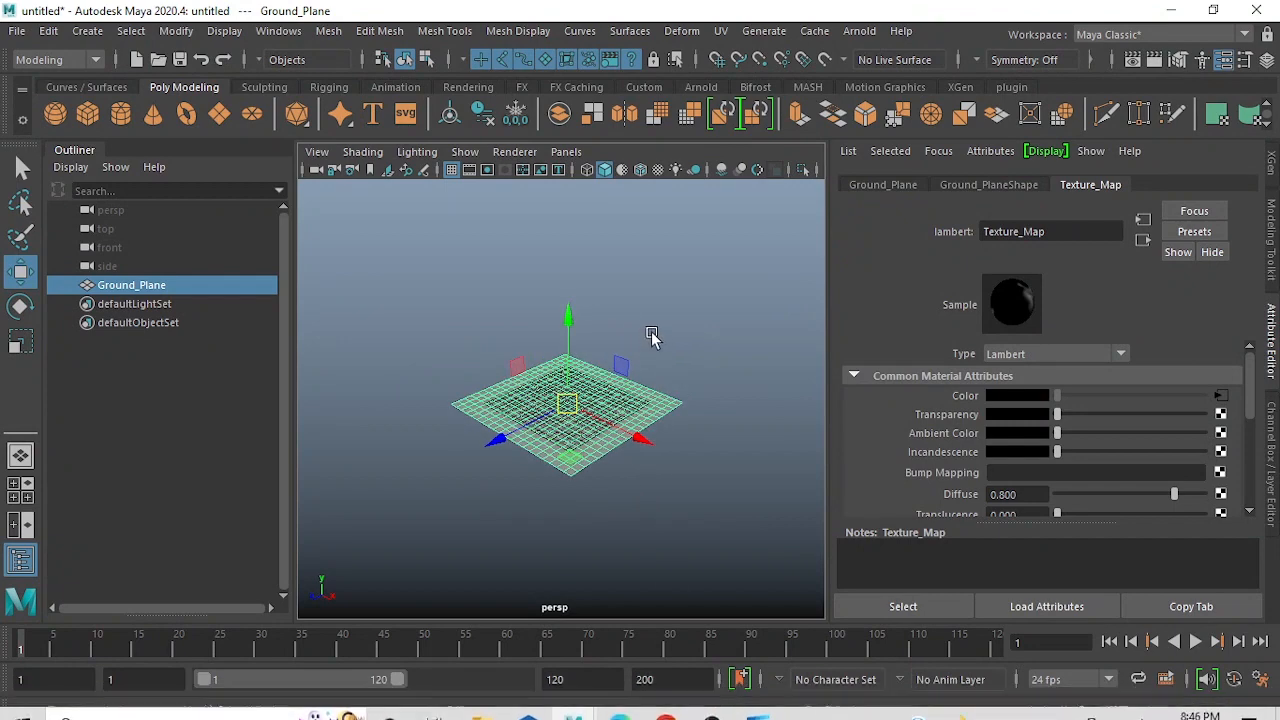
{"action": "left_click_drag", "start_coordinate": [698, 443], "coordinate": [694, 346], "text": "alt"}
{"action": "left_click", "coordinate": [694, 346]}
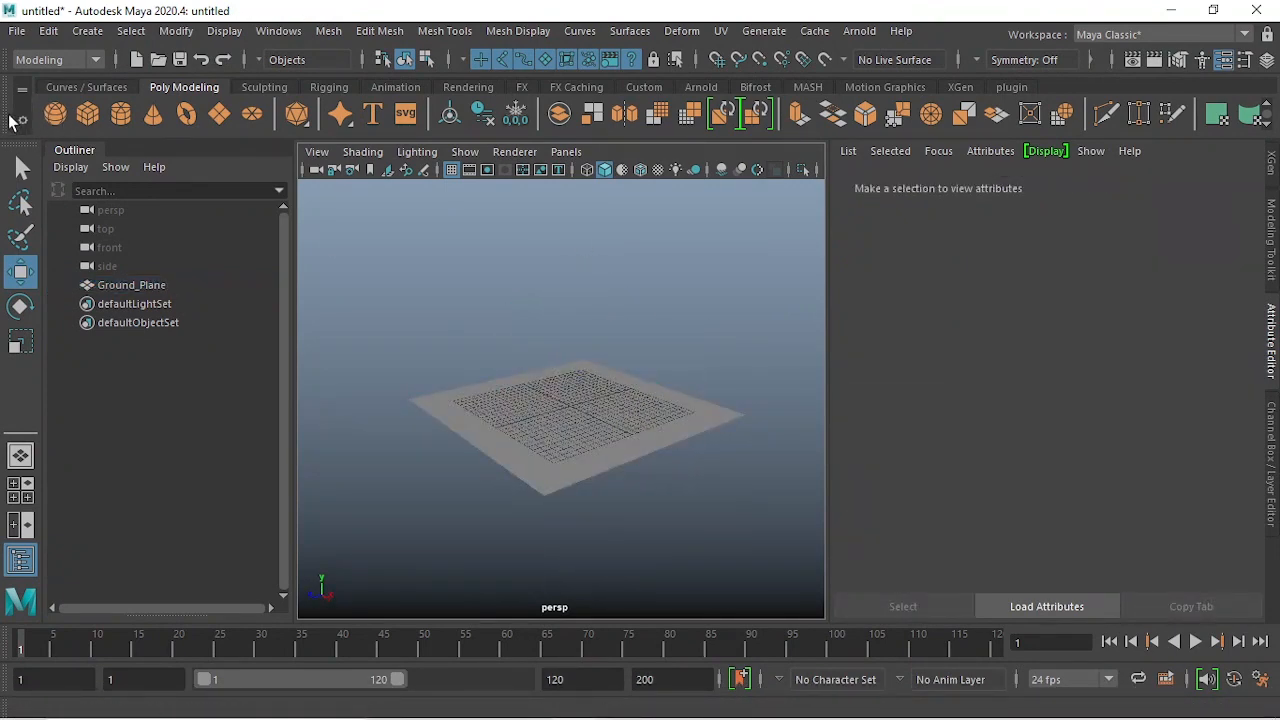
{"action": "left_click", "coordinate": [38, 61]}
{"action": "left_click", "coordinate": [47, 136]}
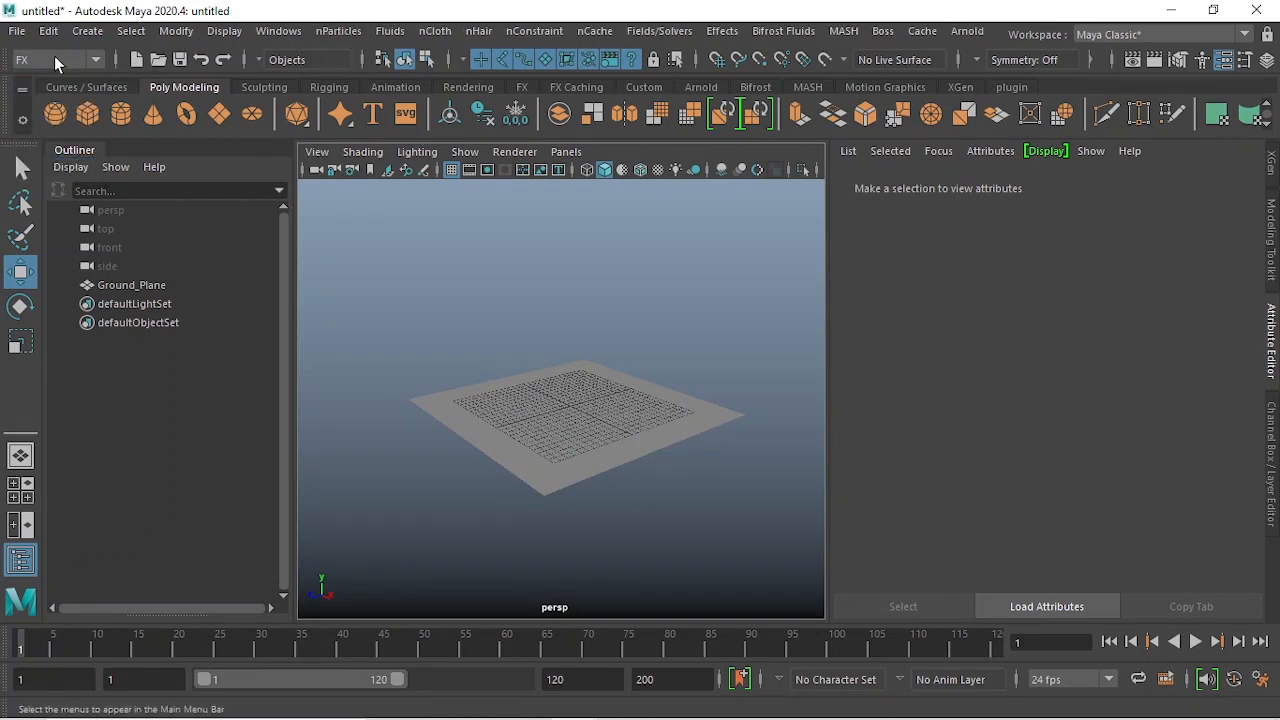
- Create a 3D fluid container from reset default options with Add Emitter turned off
{"action": "left_click", "coordinate": [392, 31]}
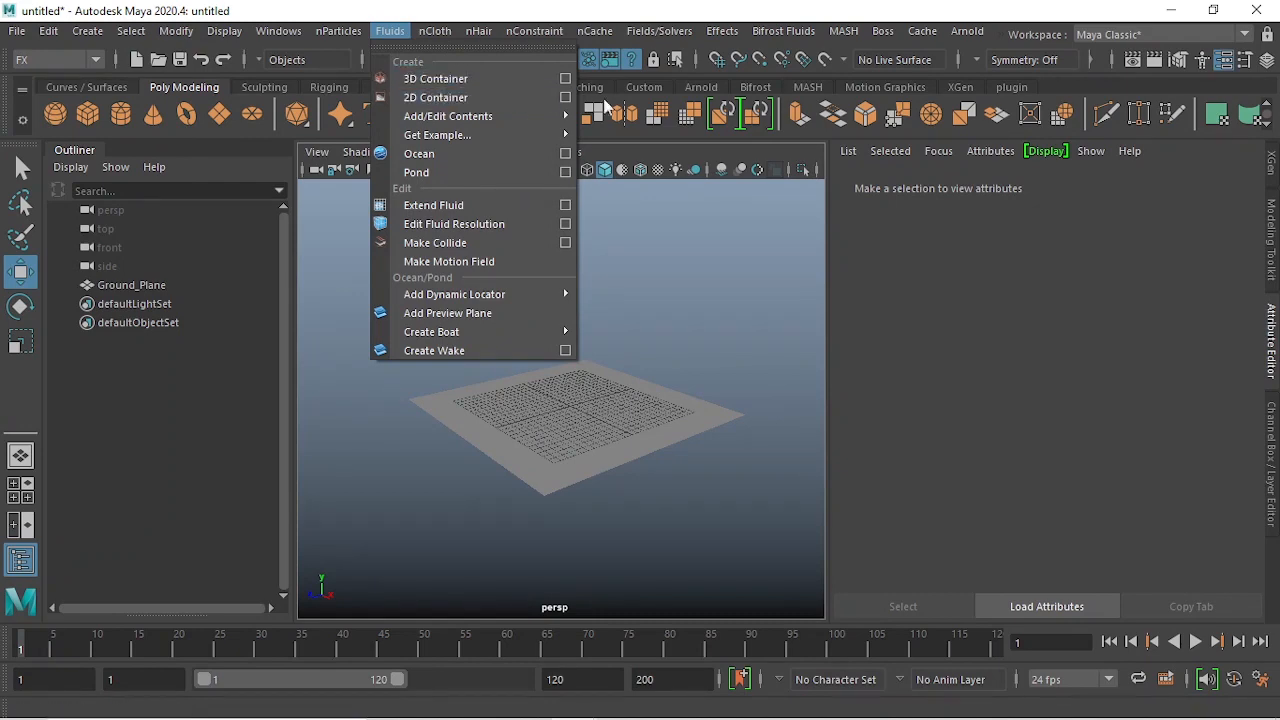
{"action": "left_click", "coordinate": [566, 80]}
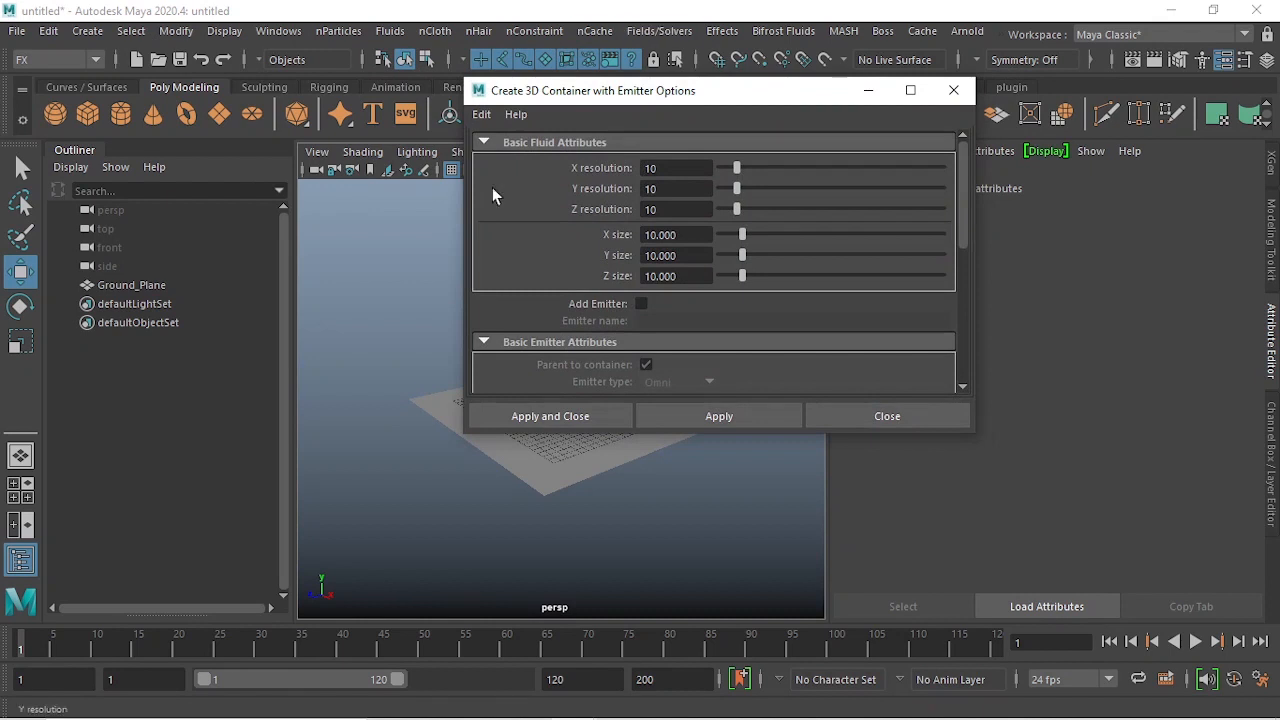
{"action": "left_click", "coordinate": [483, 116]}
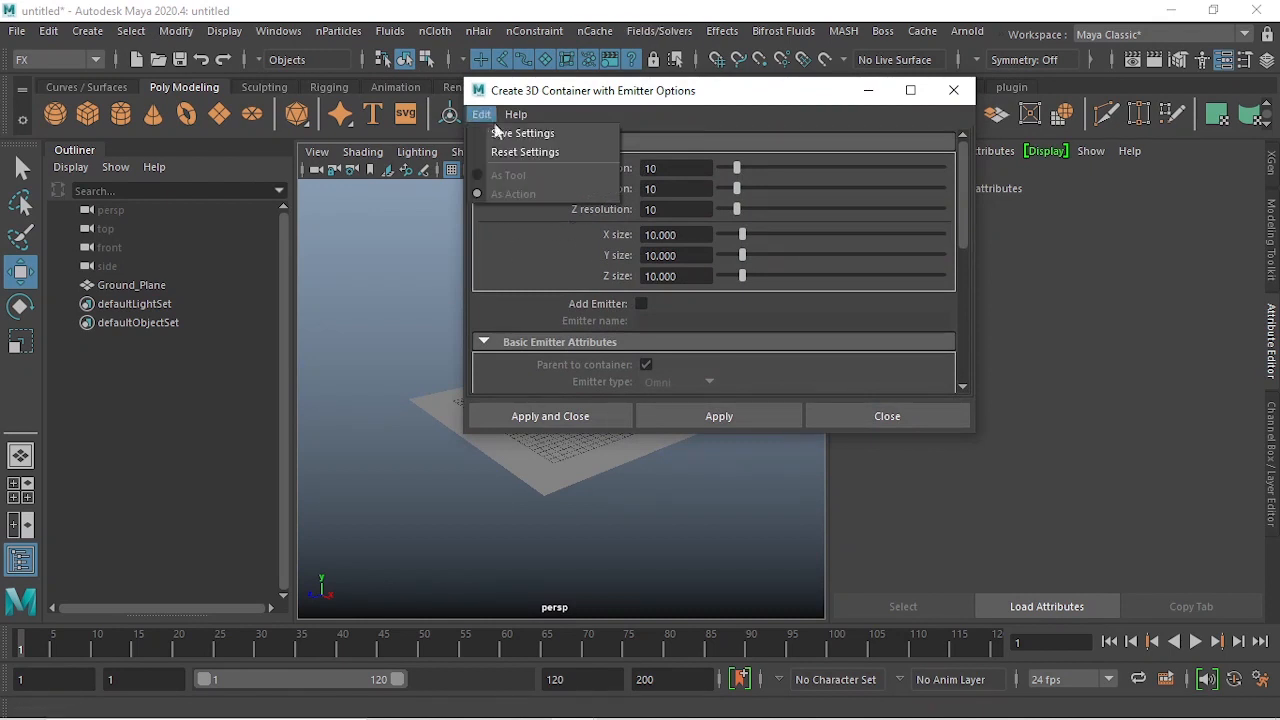
{"action": "left_click", "coordinate": [541, 152]}
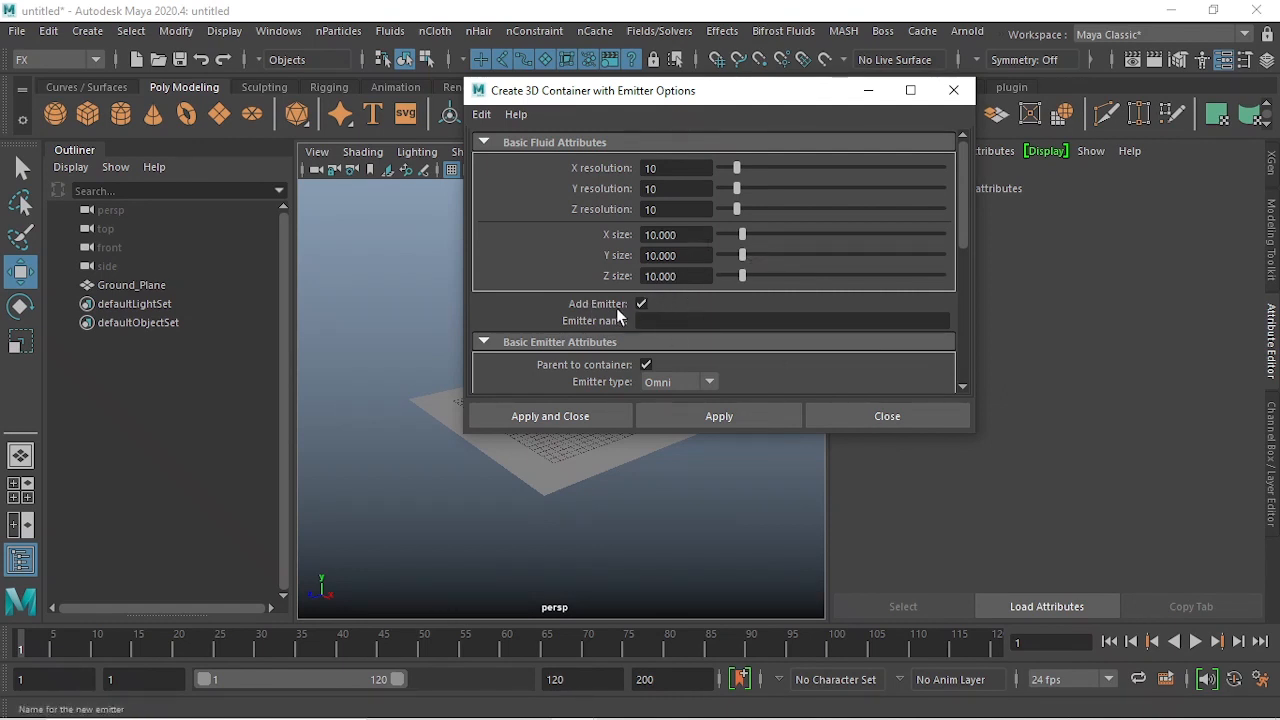
{"action": "left_click", "coordinate": [641, 304]}
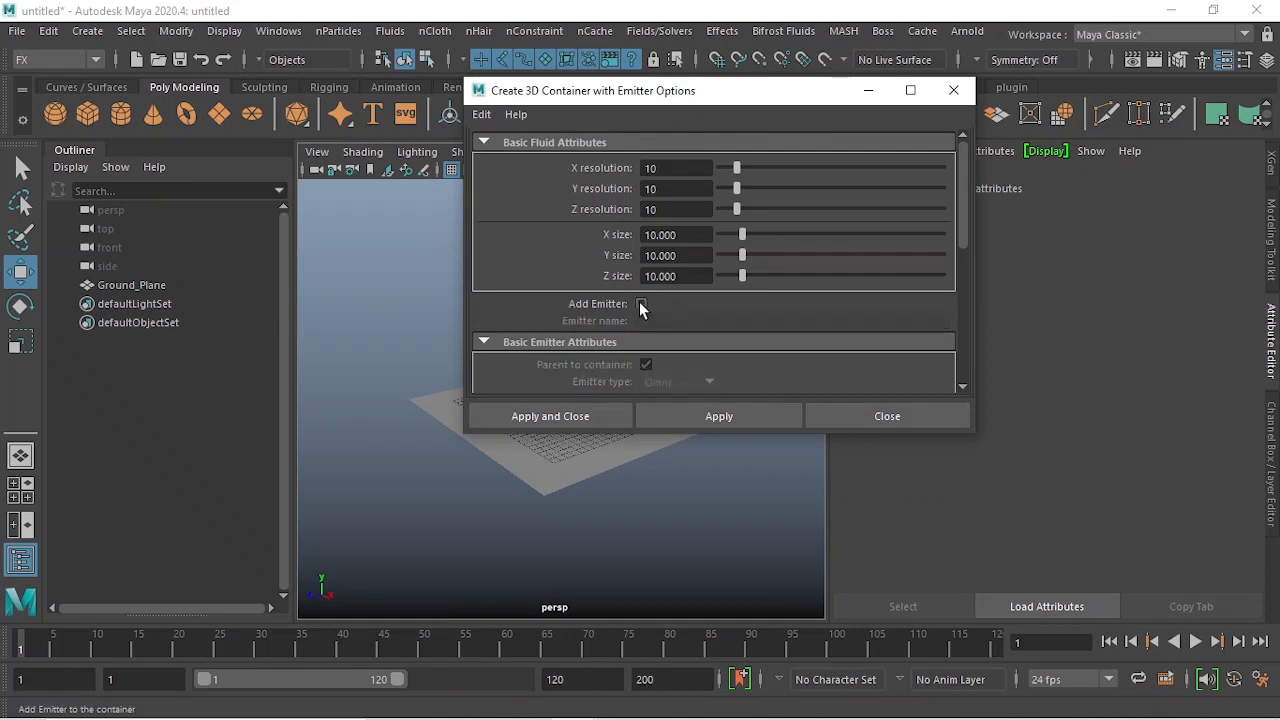
{"action": "scroll", "coordinate": [751, 290], "scroll_direction": "down", "scroll_amount": 3}
{"action": "scroll", "coordinate": [751, 290], "scroll_direction": "up", "scroll_amount": 3}
{"action": "left_click", "coordinate": [579, 416]}
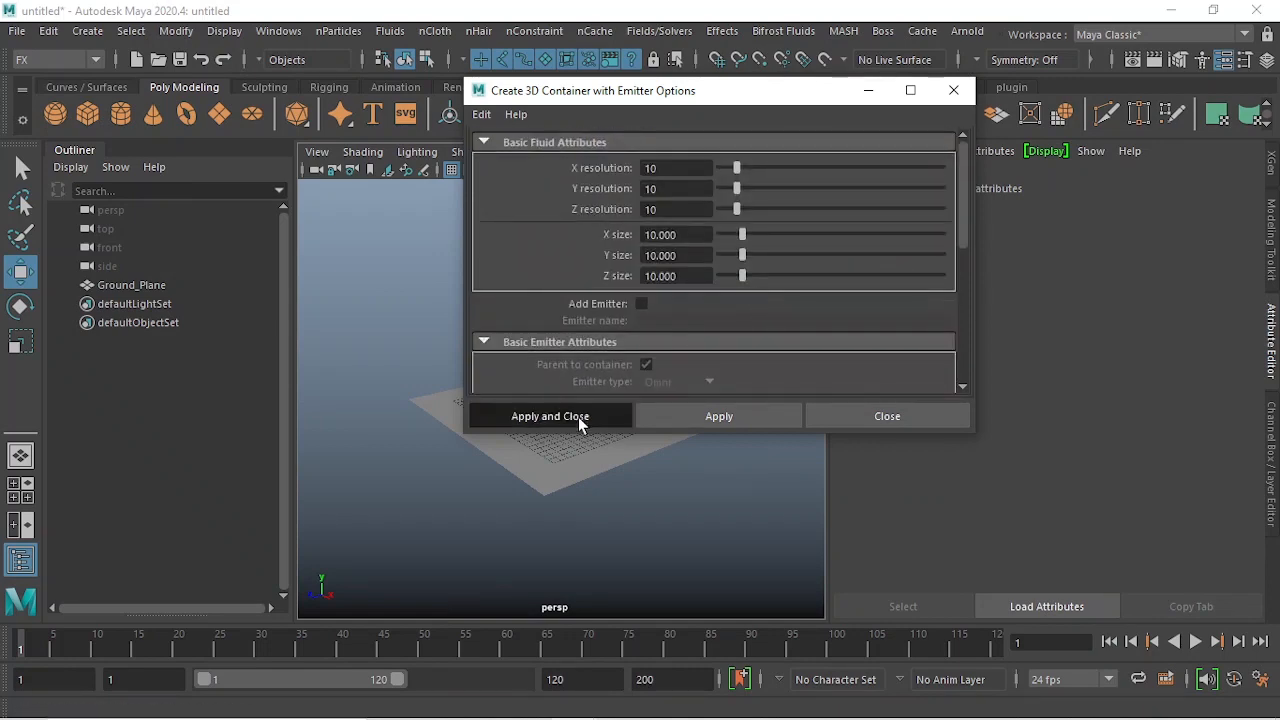
- Examine the fluid container against the ring texture in a textured top view, and check its container properties
{"action": "mouse_move", "coordinate": [560, 449]}
{"action": "left_mouse_down", "text": "alt"}
{"action": "mouse_move", "coordinate": [614, 466]}
{"action": "mouse_move", "coordinate": [562, 420]}
{"action": "mouse_move", "coordinate": [638, 470]}
{"action": "mouse_move", "coordinate": [571, 406]}
{"action": "mouse_move", "coordinate": [625, 498]}
{"action": "mouse_move", "coordinate": [530, 485]}
{"action": "mouse_move", "coordinate": [545, 458]}
{"action": "mouse_move", "coordinate": [720, 458]}
{"action": "mouse_move", "coordinate": [715, 488]}
{"action": "mouse_move", "coordinate": [540, 485]}
{"action": "left_mouse_up", "text": "alt"}
{"action": "key", "text": "6"}
{"action": "key", "text": "space"}
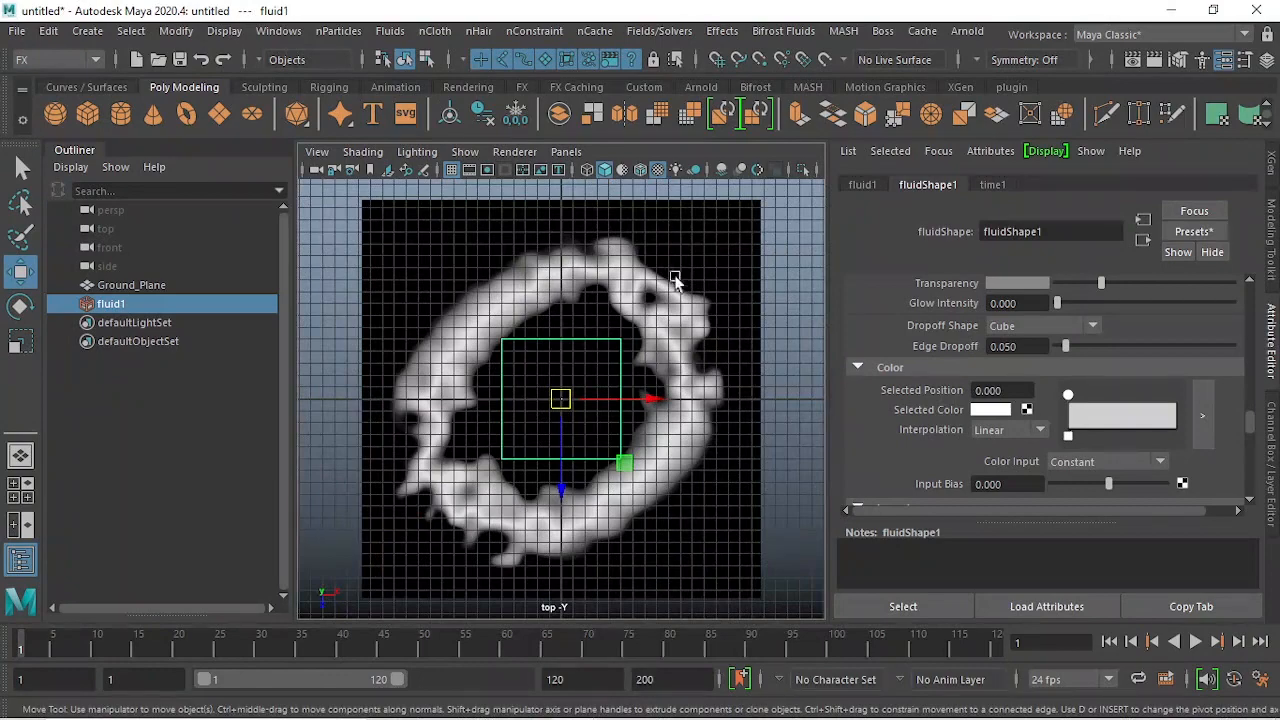
{"action": "scroll", "coordinate": [605, 425], "scroll_direction": "down", "scroll_amount": 3}
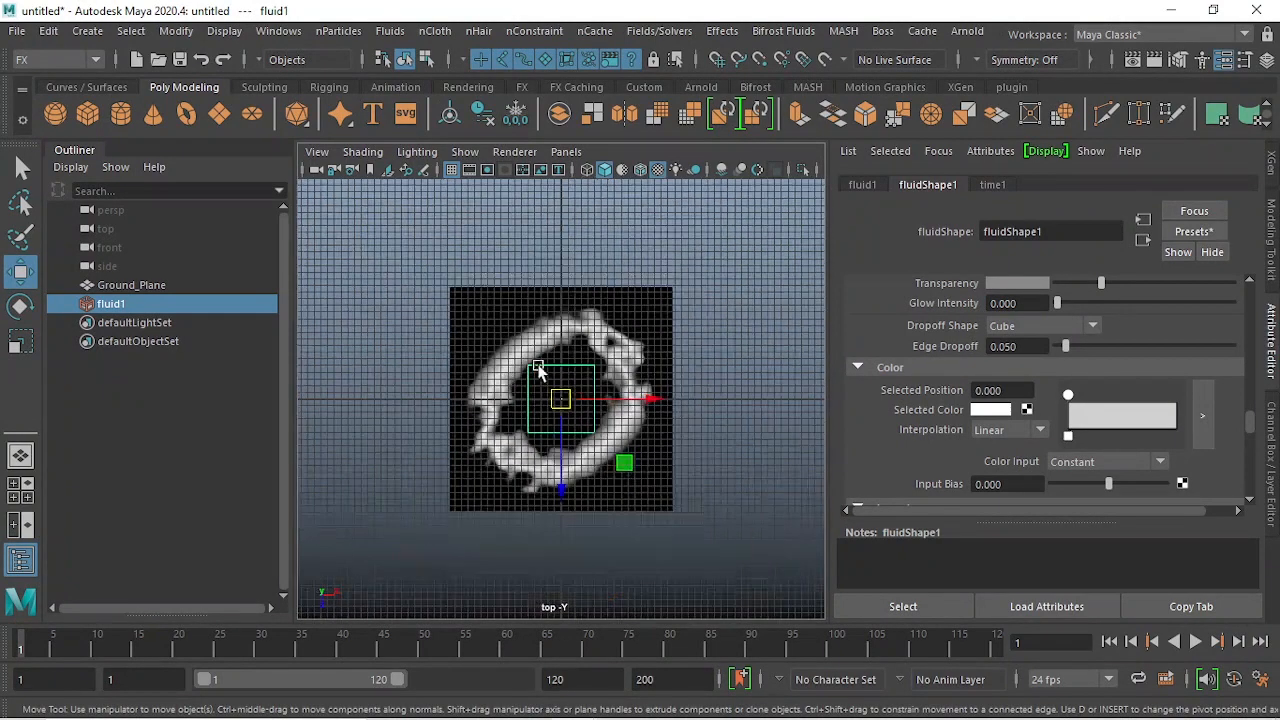
{"action": "scroll", "coordinate": [982, 361], "scroll_direction": "up", "scroll_amount": 8}
{"action": "scroll", "coordinate": [990, 356], "scroll_direction": "up", "scroll_amount": 8}
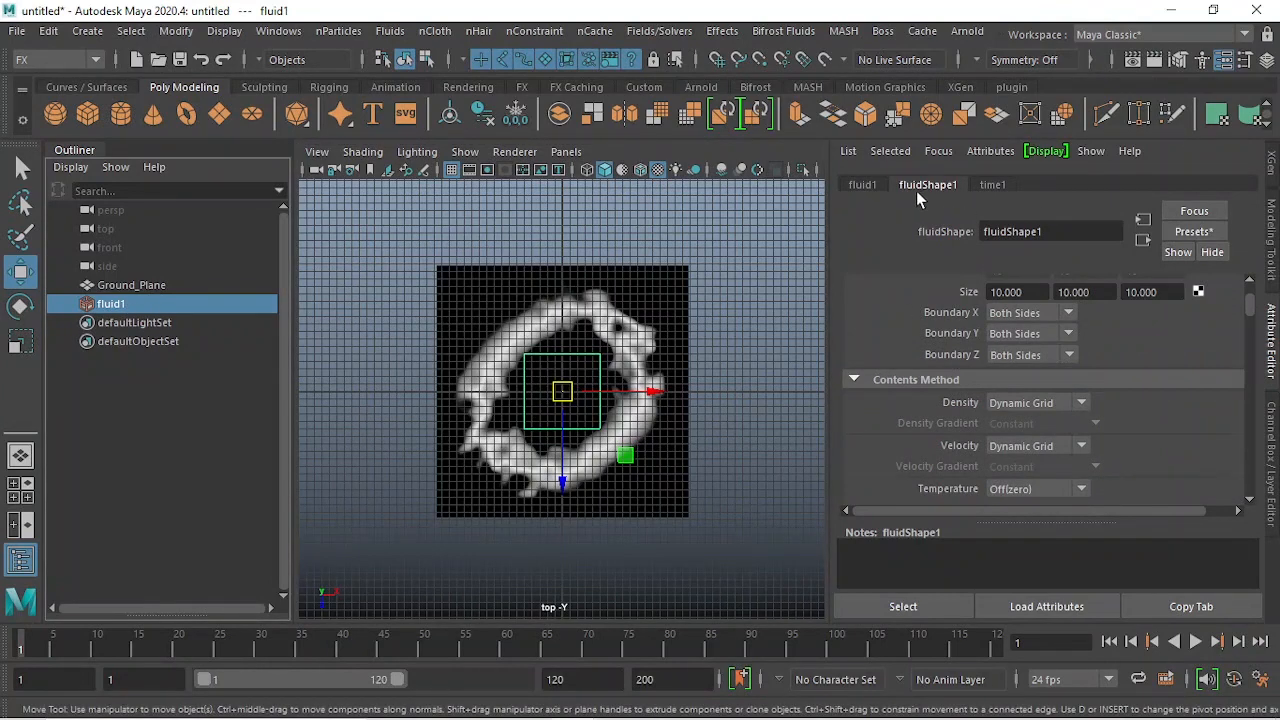
{"action": "scroll", "coordinate": [1077, 363], "scroll_direction": "up", "scroll_amount": 2}
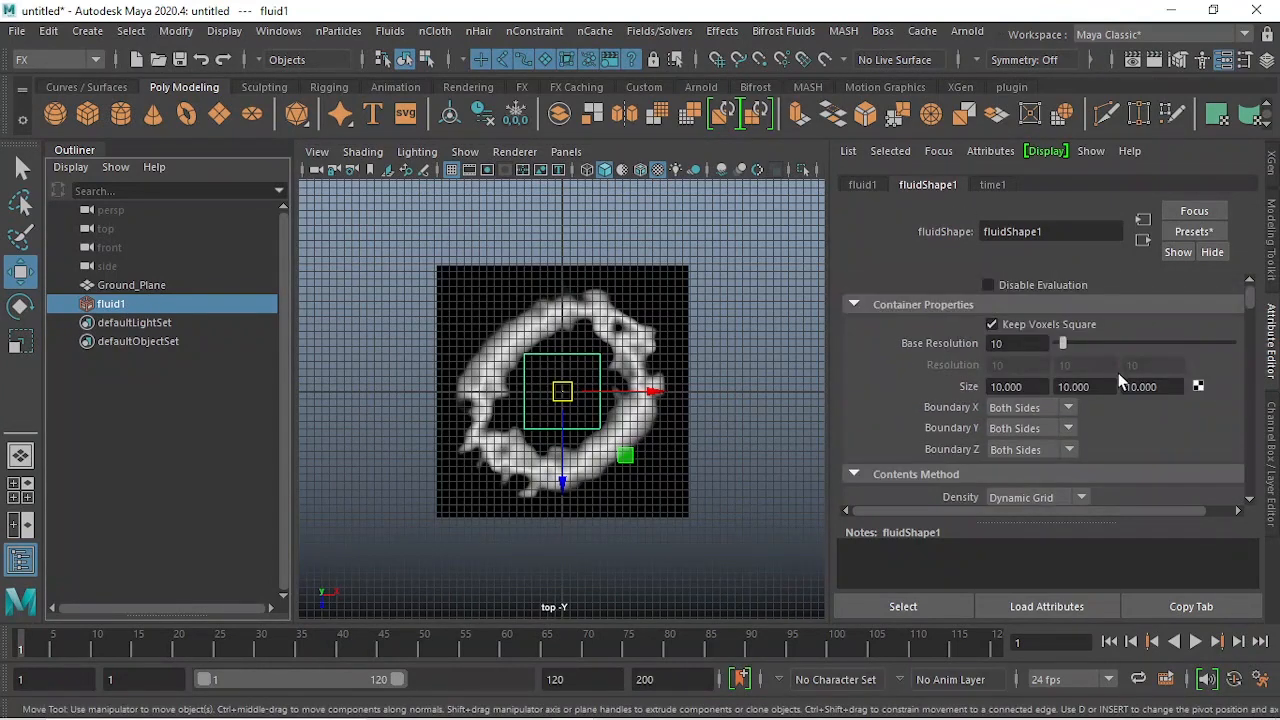
{"action": "mouse_move", "coordinate": [1249, 291]}
{"action": "left_mouse_down"}
{"action": "mouse_move", "coordinate": [1254, 301]}
{"action": "mouse_move", "coordinate": [1250, 282]}
{"action": "left_mouse_up"}
{"action": "left_click", "coordinate": [1000, 344]}
{"action": "key", "text": "BackSpace"}
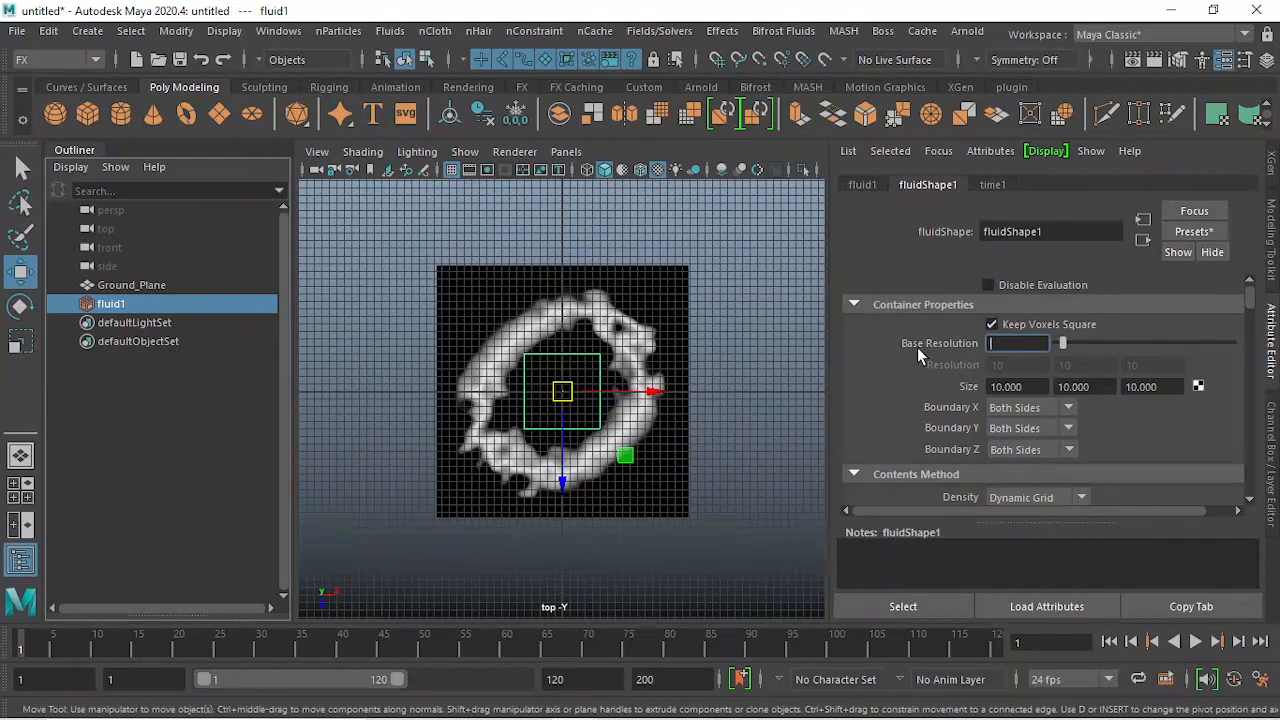
{"action": "left_click", "coordinate": [714, 319]}
- Return to the perspective view and hide Ground_Plane
{"action": "key", "text": "space"}
{"action": "left_click_drag", "start_coordinate": [715, 320], "coordinate": [728, 282]}
{"action": "left_click_drag", "start_coordinate": [648, 442], "coordinate": [583, 372], "text": "alt"}
{"action": "left_click", "coordinate": [635, 466]}
{"action": "key", "text": "ctrl+h"}
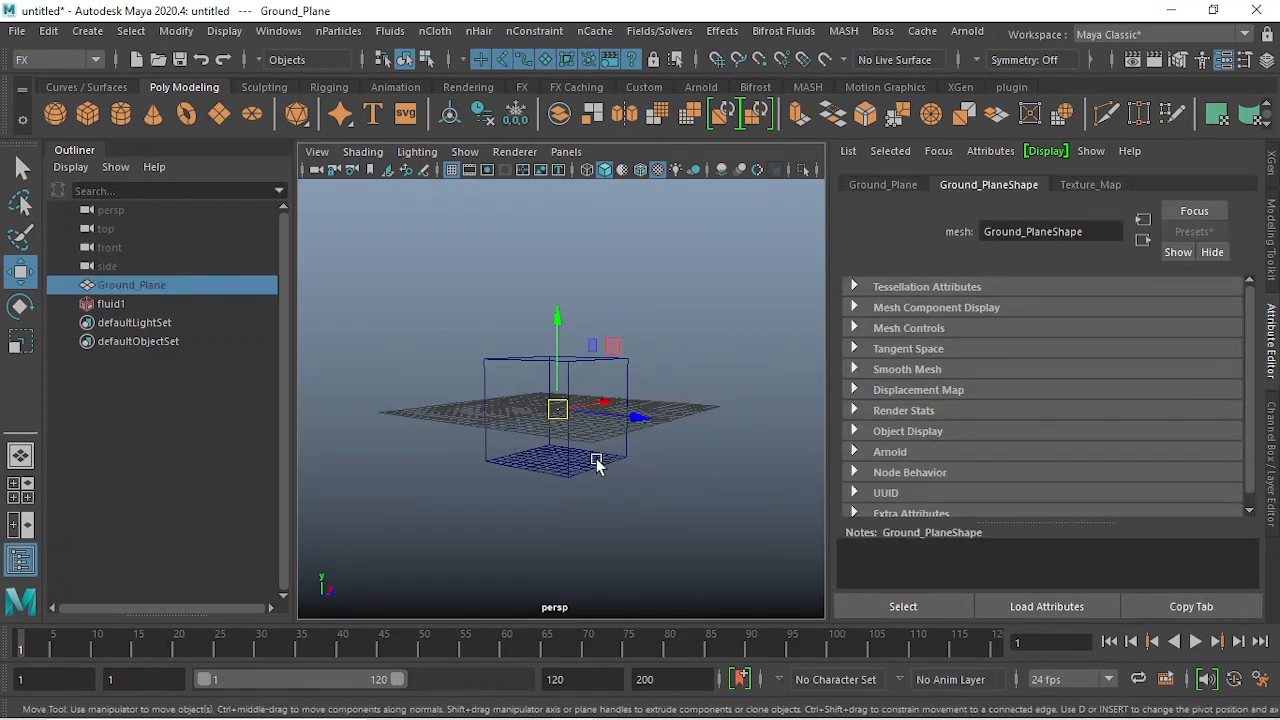
- Select the fluid container and set its Base Resolution to 55
{"action": "left_click", "coordinate": [581, 487]}
{"action": "scroll", "coordinate": [612, 455], "scroll_direction": "up", "scroll_amount": 5}
{"action": "left_click", "coordinate": [733, 264]}
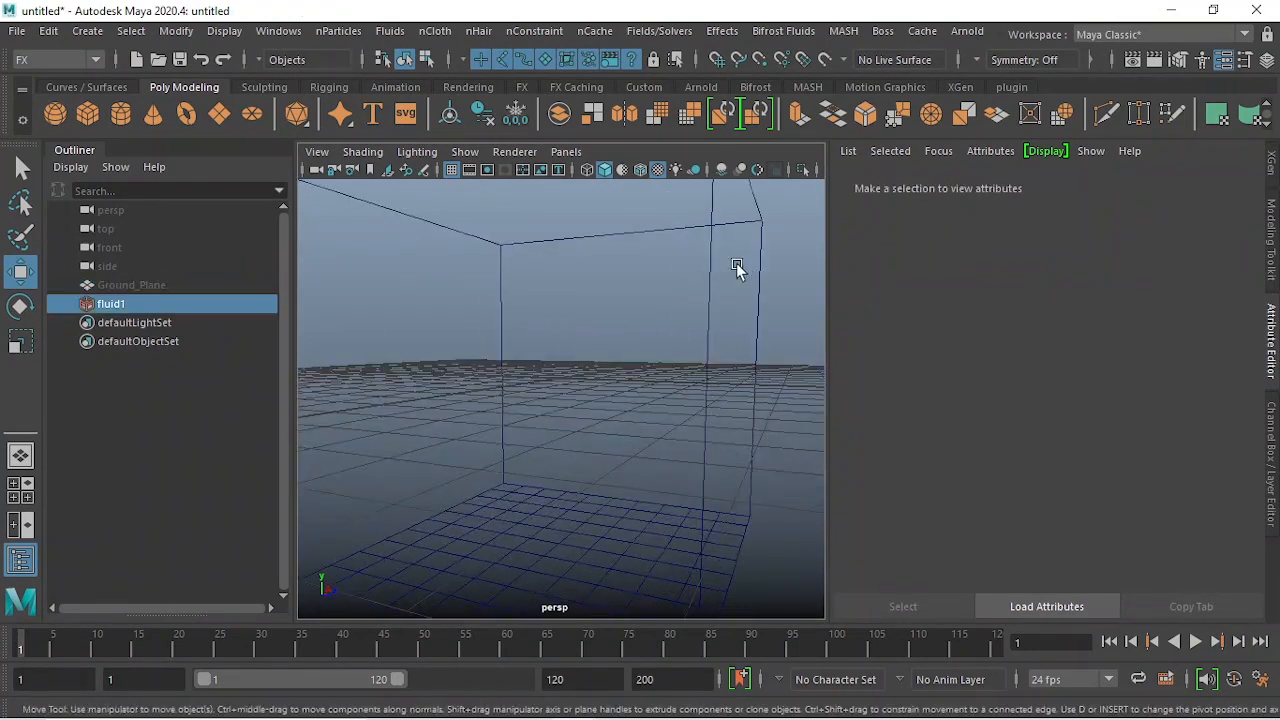
{"action": "scroll", "coordinate": [690, 425], "scroll_direction": "down", "scroll_amount": 4}
{"action": "left_click_drag", "start_coordinate": [606, 453], "coordinate": [600, 464], "text": "alt"}
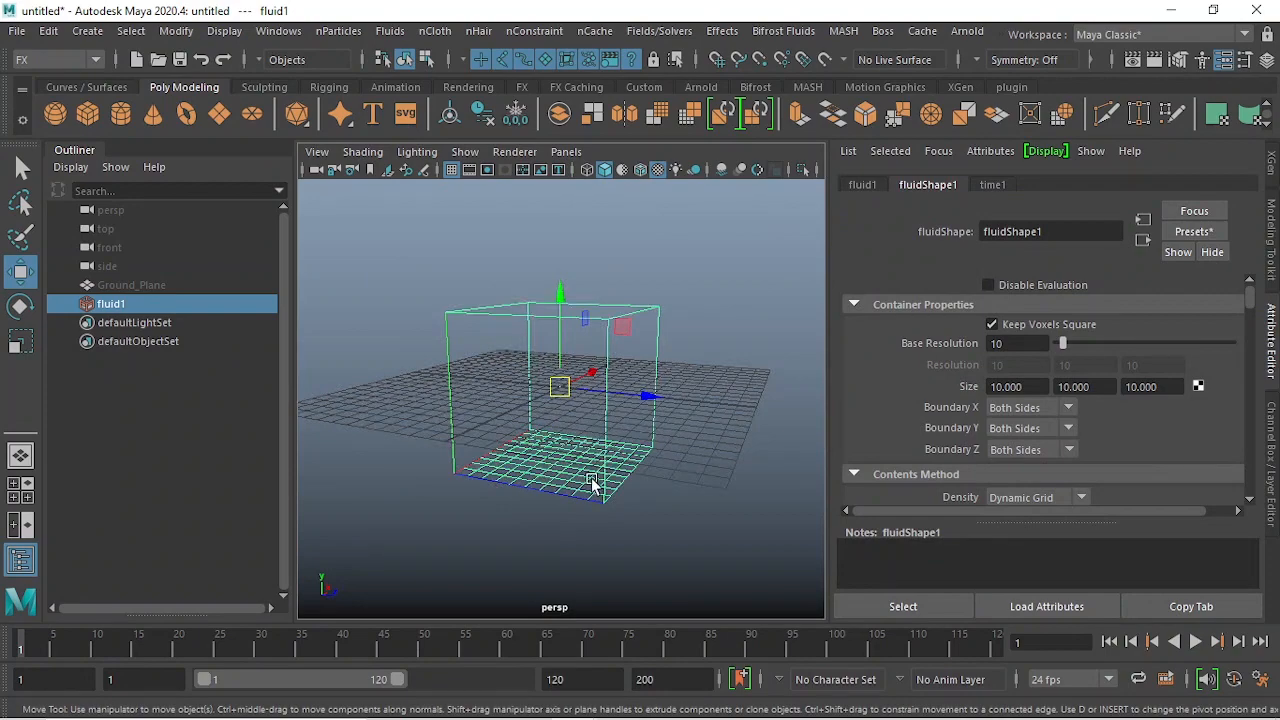
{"action": "middle_click_drag", "start_coordinate": [594, 485], "coordinate": [597, 454], "text": "alt"}
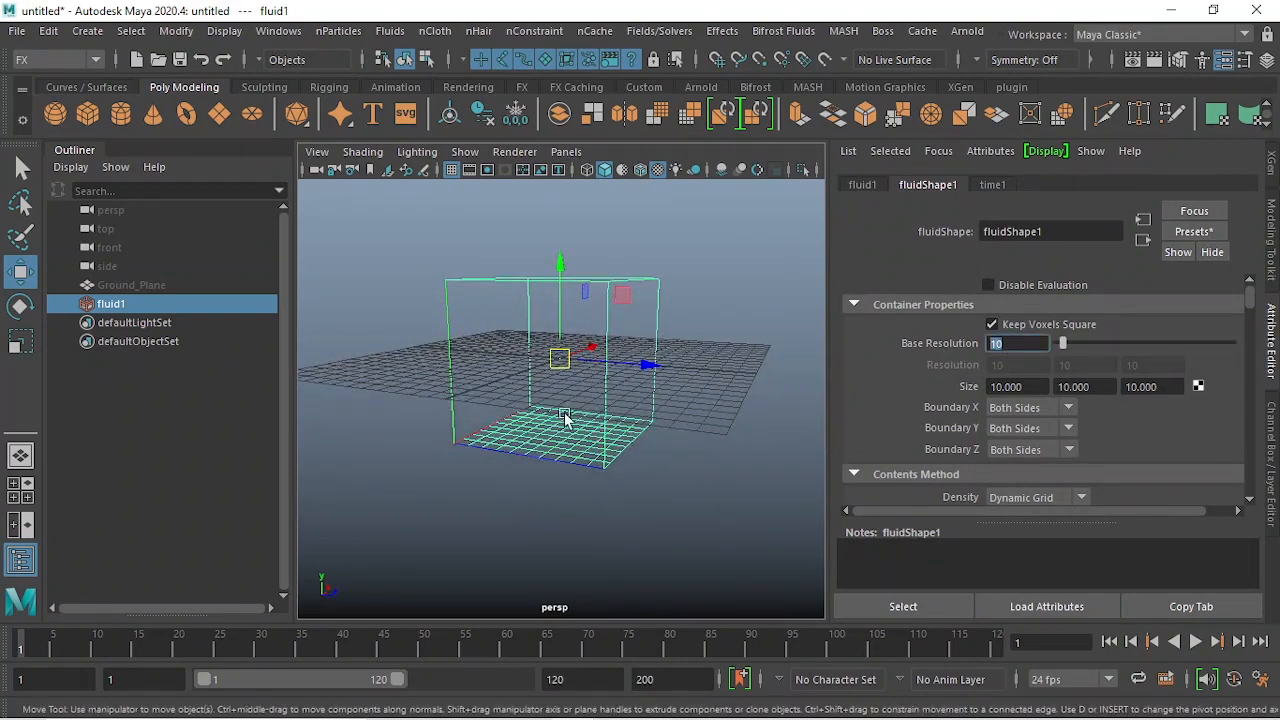
{"action": "right_click_drag", "start_coordinate": [563, 423], "coordinate": [691, 470], "text": "alt"}
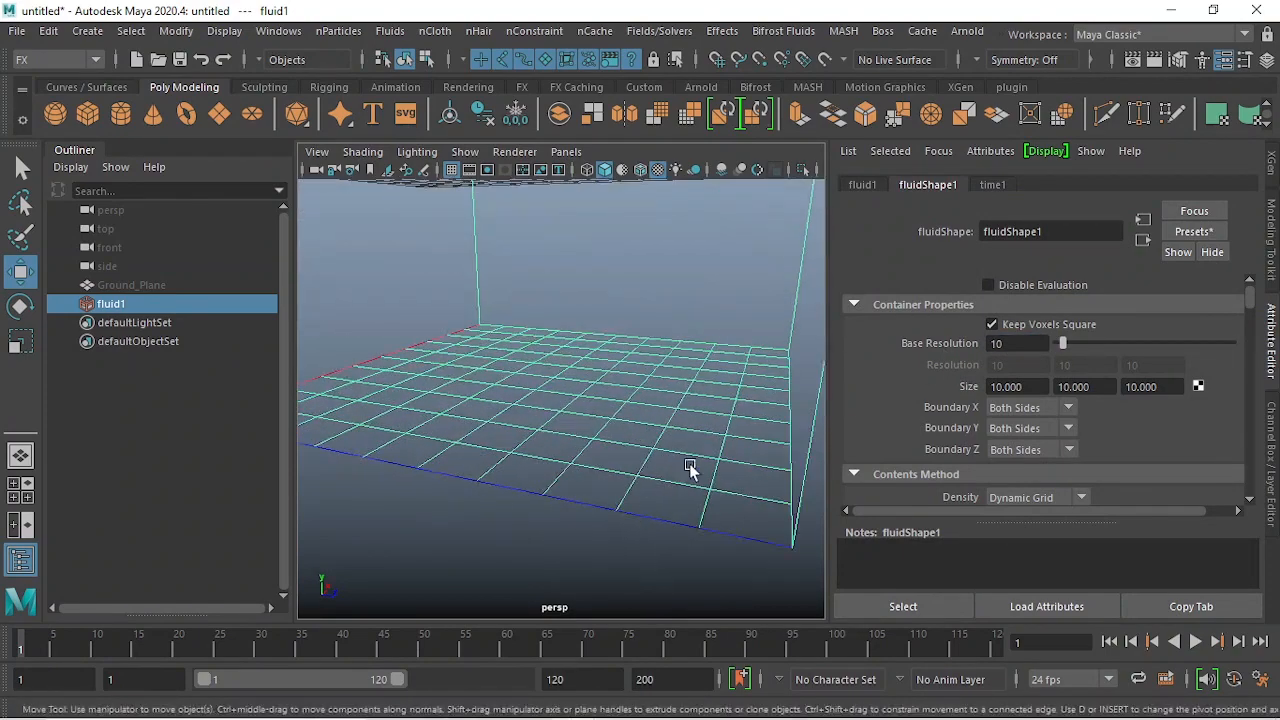
{"action": "left_click_drag", "start_coordinate": [691, 470], "coordinate": [600, 510], "text": "alt"}
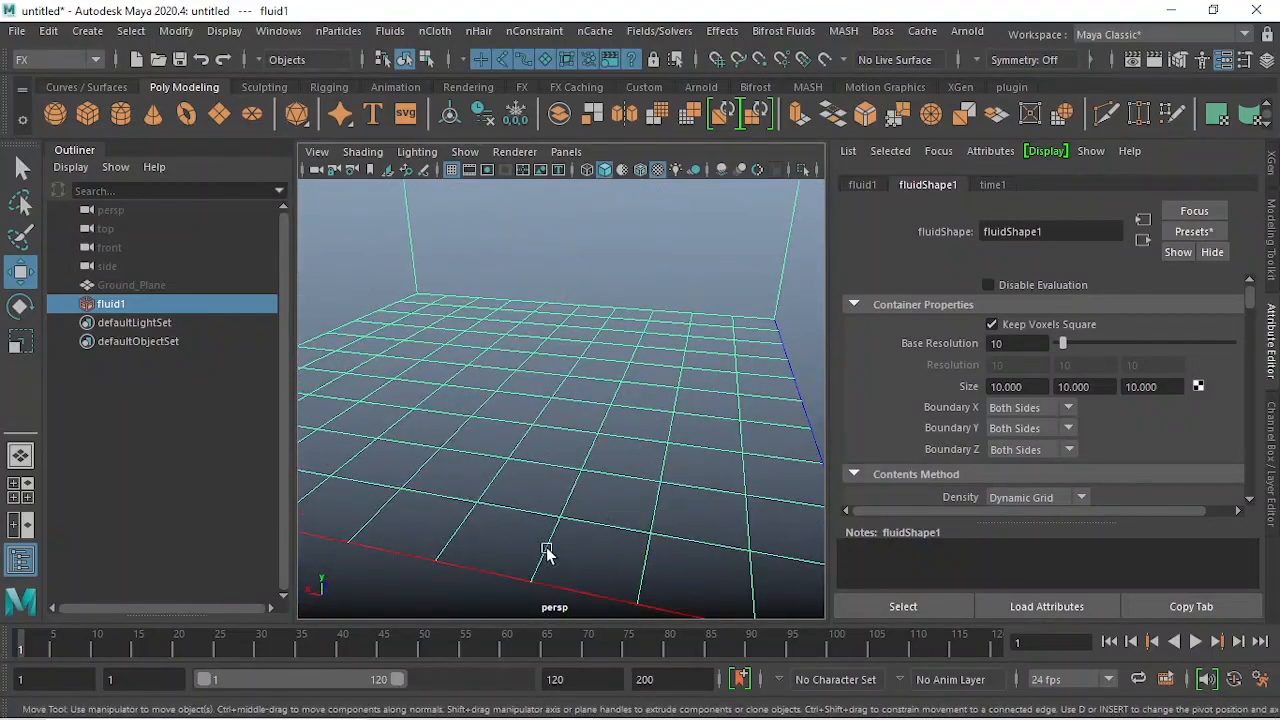
{"action": "left_click", "coordinate": [1000, 343]}
{"action": "type", "text": "55"}
{"action": "key", "text": "Return"}
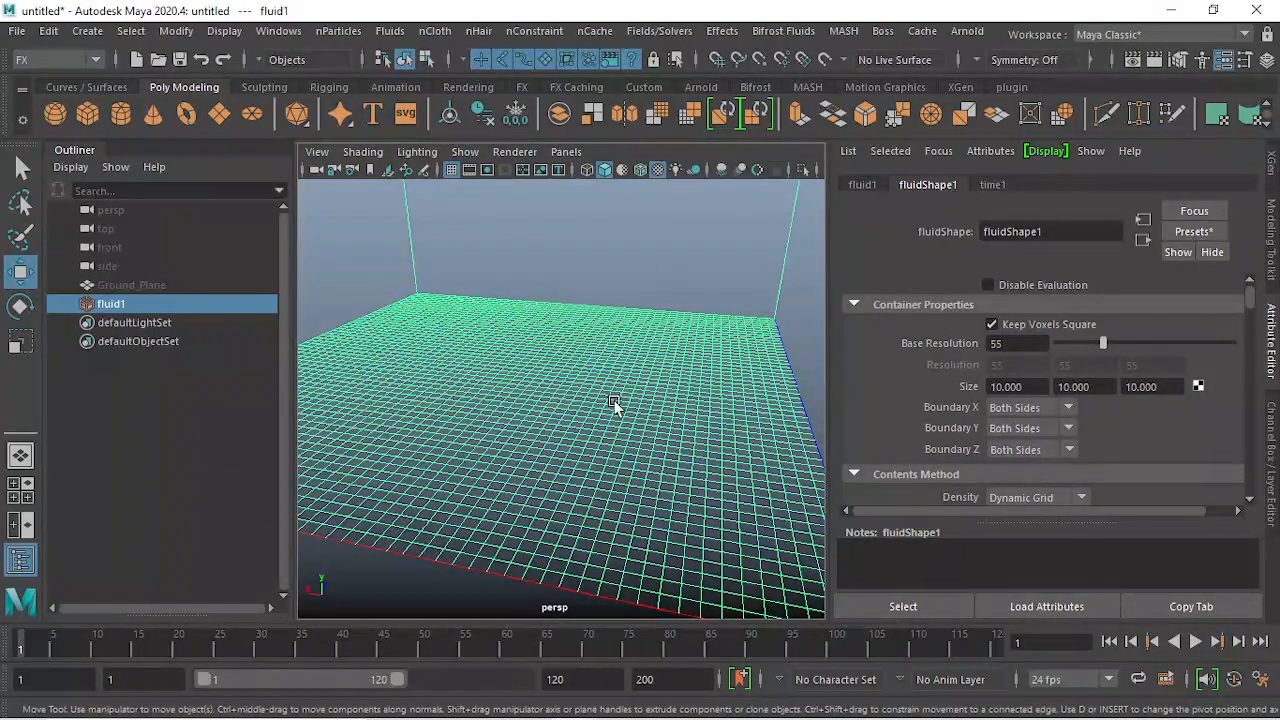
- Set the fluid container's Base Resolution to 65
{"action": "right_click_drag", "start_coordinate": [609, 423], "coordinate": [555, 385], "text": "alt"}
{"action": "left_click_drag", "start_coordinate": [555, 385], "coordinate": [577, 471], "text": "alt"}
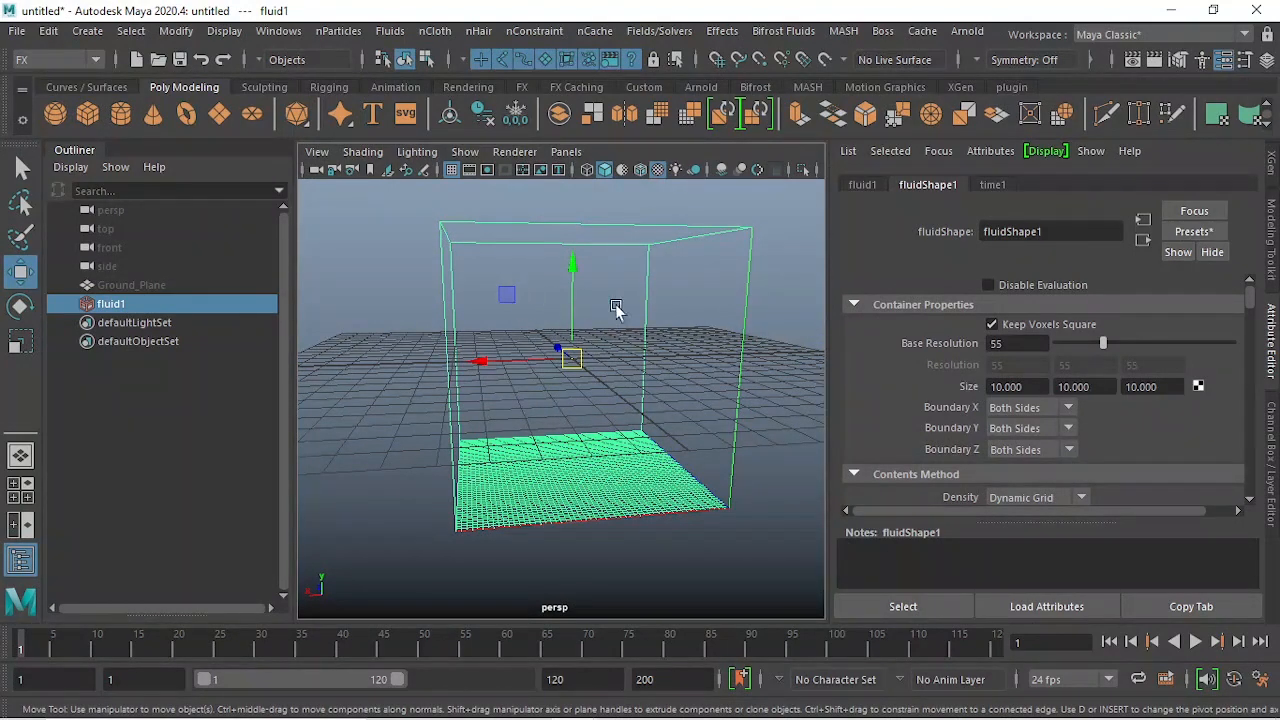
{"action": "left_click_drag", "start_coordinate": [626, 414], "coordinate": [636, 341], "text": "alt"}
{"action": "double_click", "coordinate": [1015, 343]}
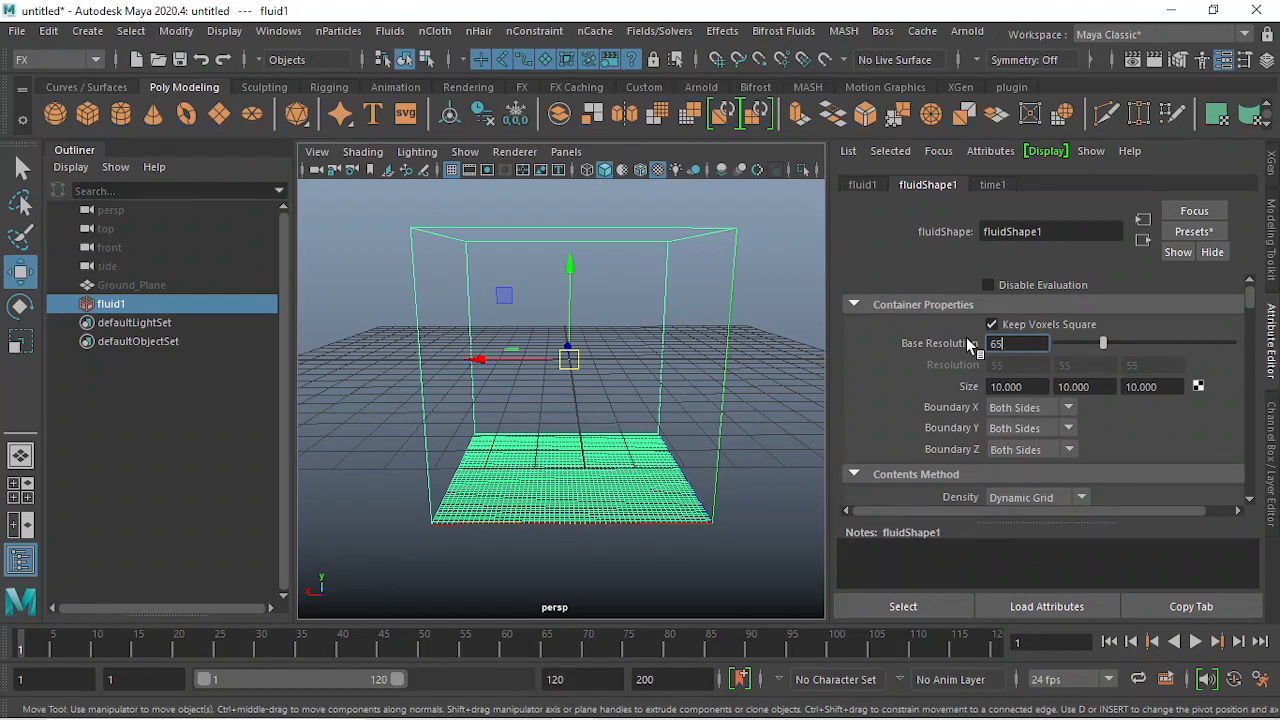
{"action": "key", "text": "Return"}
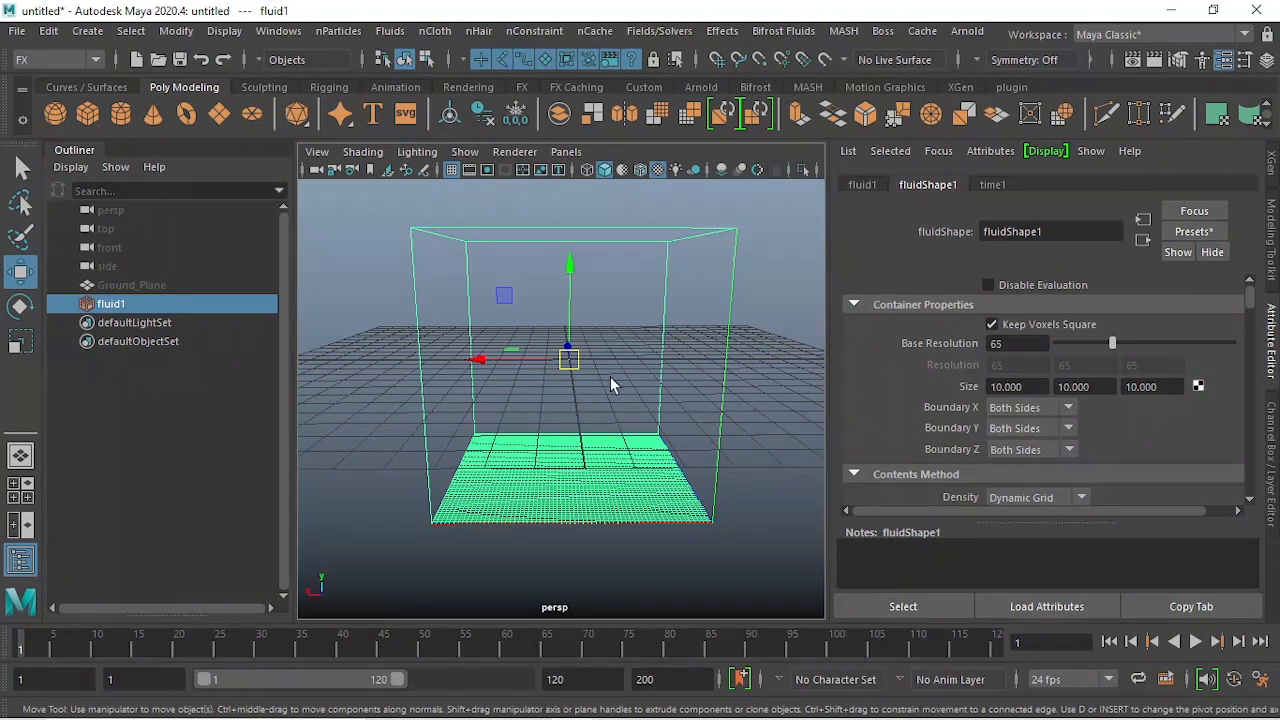
- Unhide the fluid container and Ground_Plane so both show together, and clear the selection
{"action": "key", "text": "ctrl+h"}
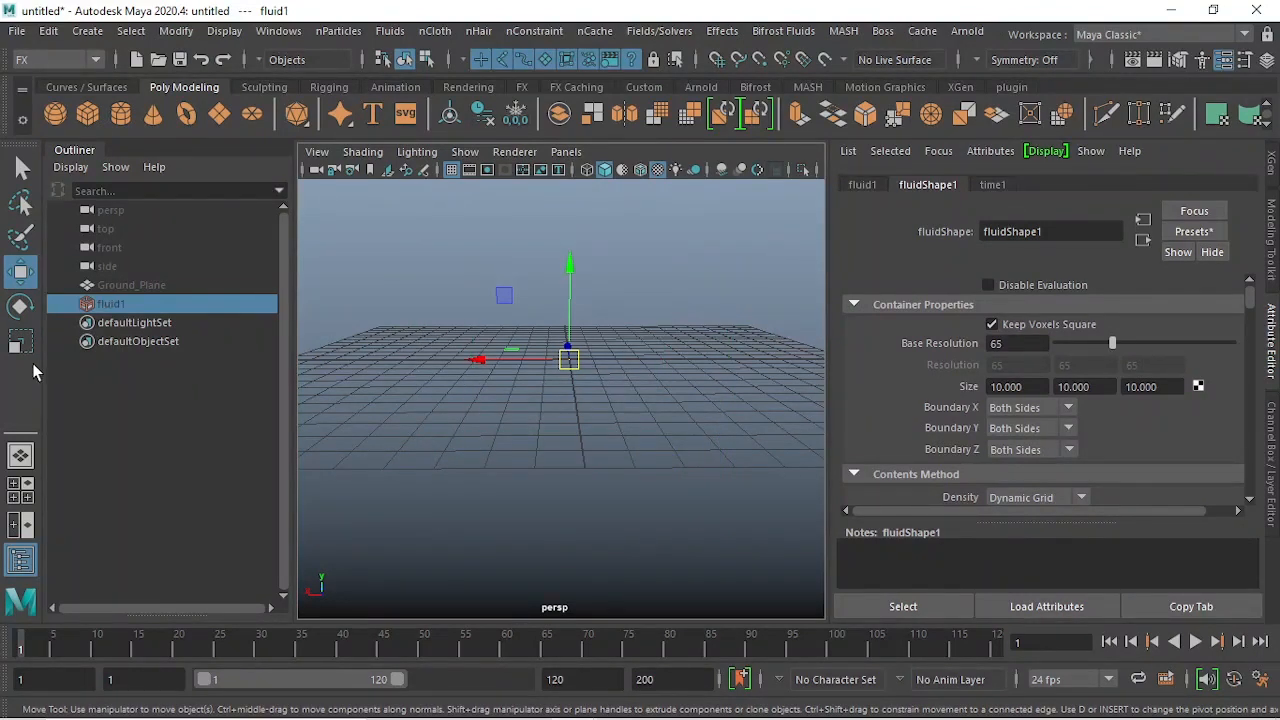
{"action": "key", "text": "shift+h"}
{"action": "left_click", "coordinate": [147, 287]}
{"action": "key", "text": "shift+h"}
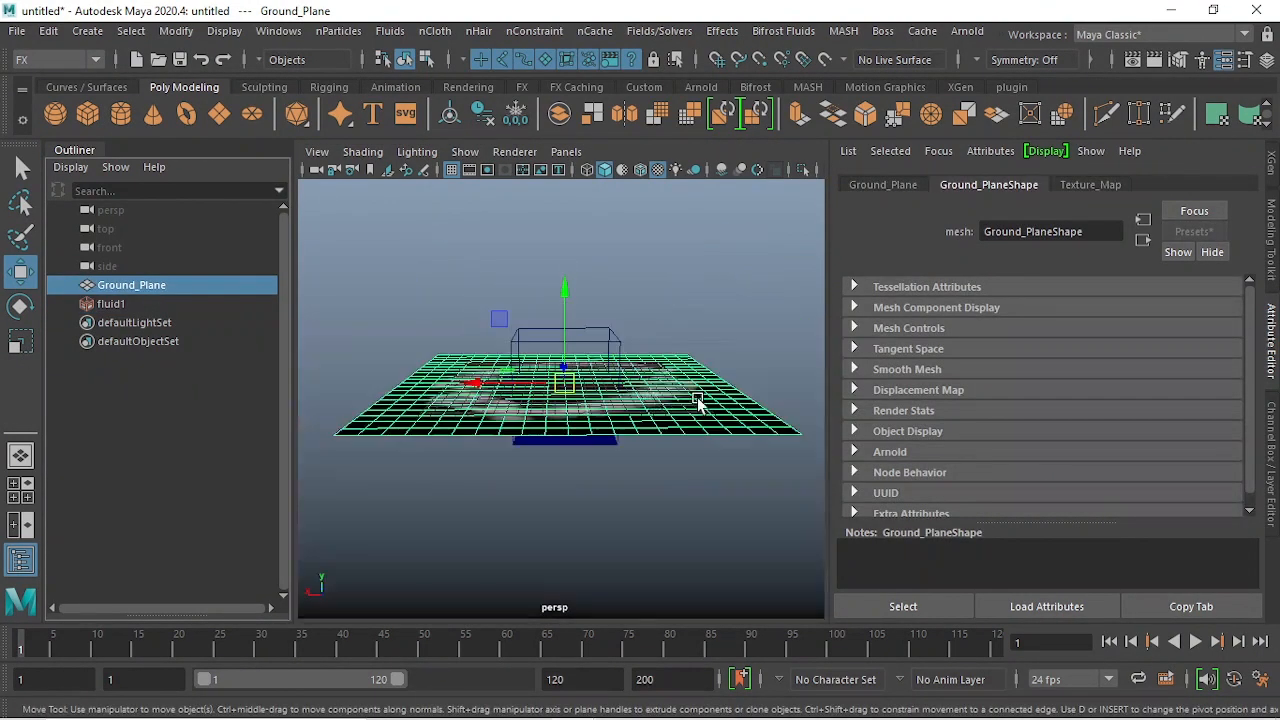
{"action": "left_click_drag", "start_coordinate": [697, 397], "coordinate": [637, 368], "text": "alt"}
{"action": "left_click", "coordinate": [763, 286]}
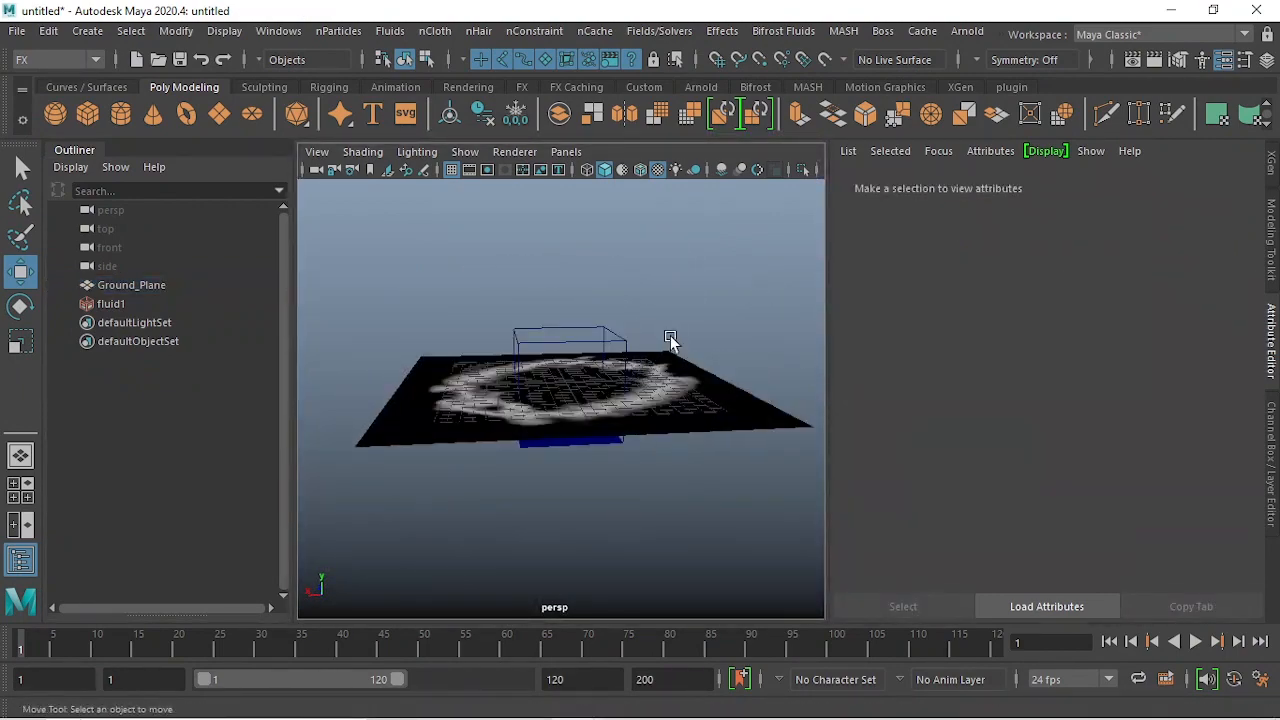
- Switch to the top view and select fluid1 to compare its size with the ring texture
{"action": "key", "text": "space"}
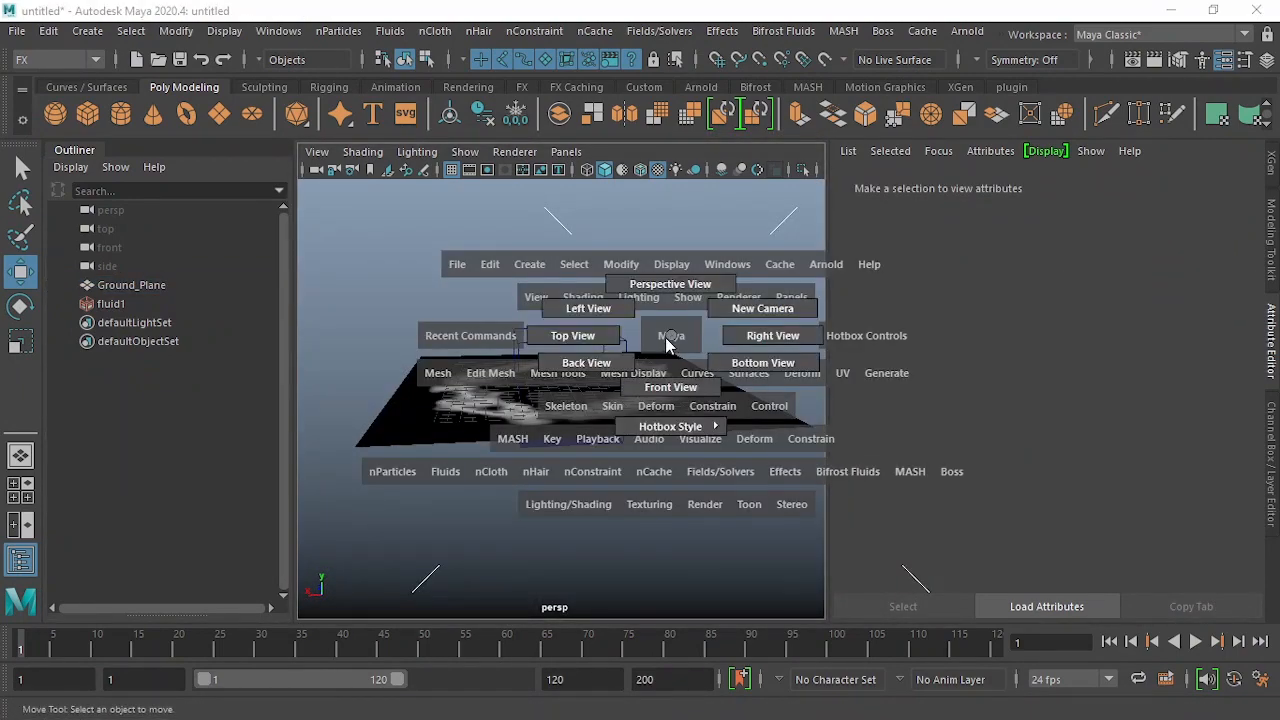
{"action": "left_click", "coordinate": [590, 349]}
{"action": "left_click_drag", "start_coordinate": [592, 350], "coordinate": [625, 305], "text": "alt"}
{"action": "left_click", "coordinate": [112, 303]}
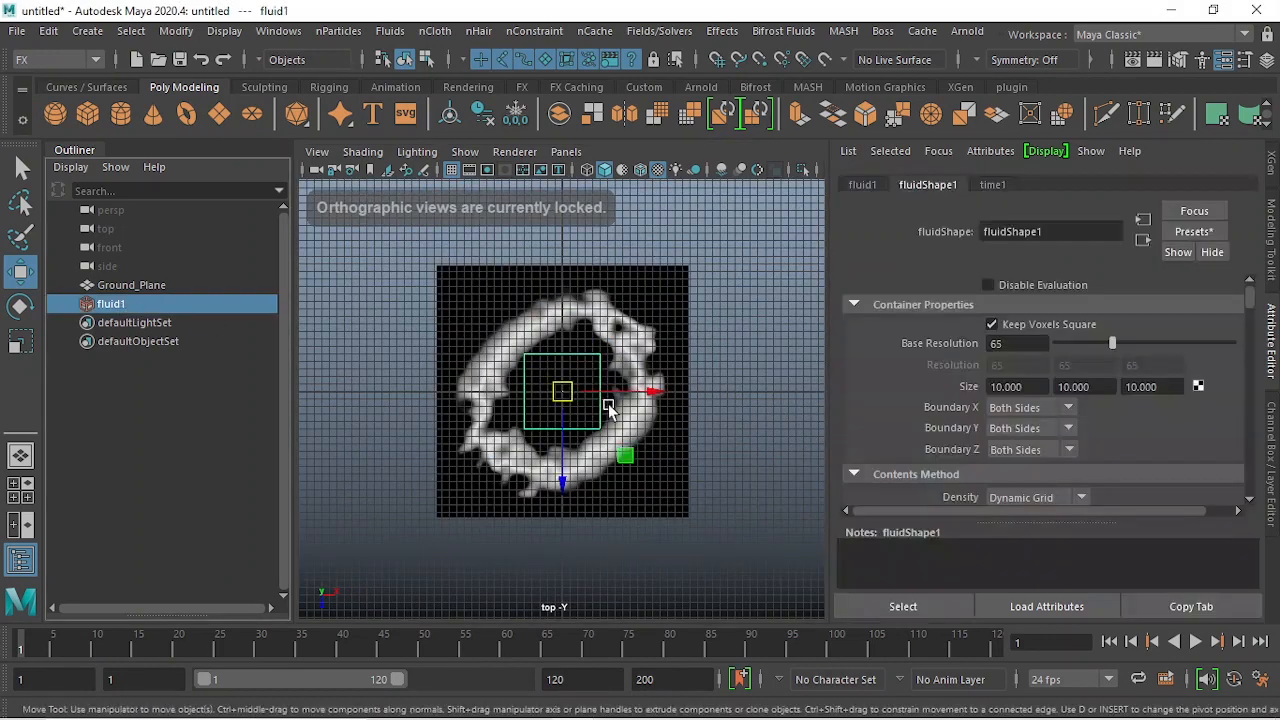
{"action": "left_click", "coordinate": [1006, 386]}
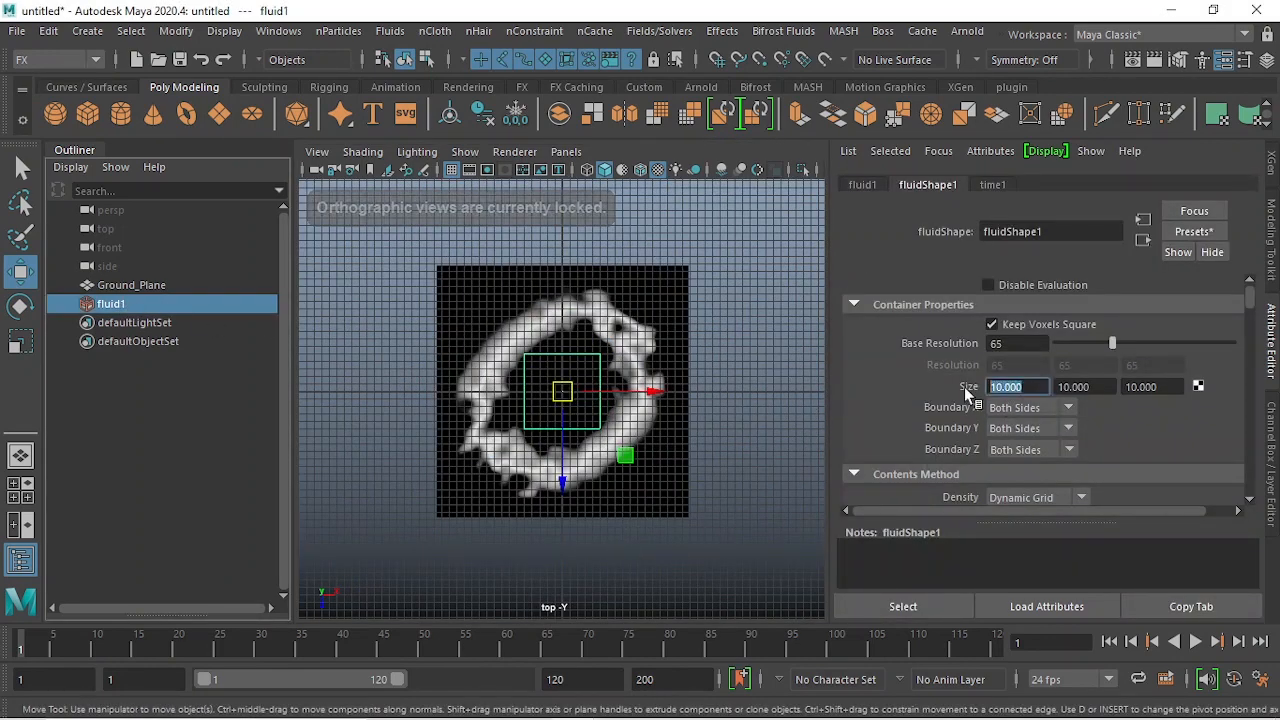
{"action": "key", "text": "Tab"}
{"action": "key", "text": "Tab"}
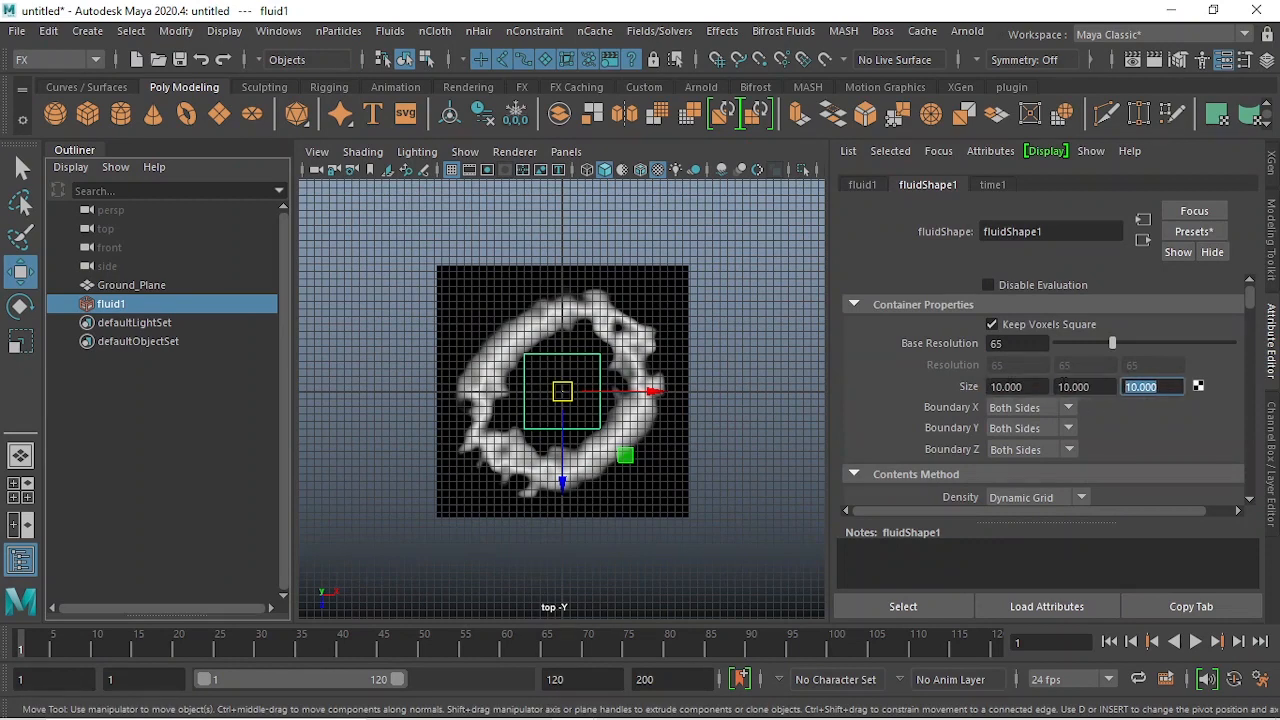
- Widen the fluid container along X to a size of 27, trying 15 and 25 first
{"action": "left_click", "coordinate": [1008, 388]}
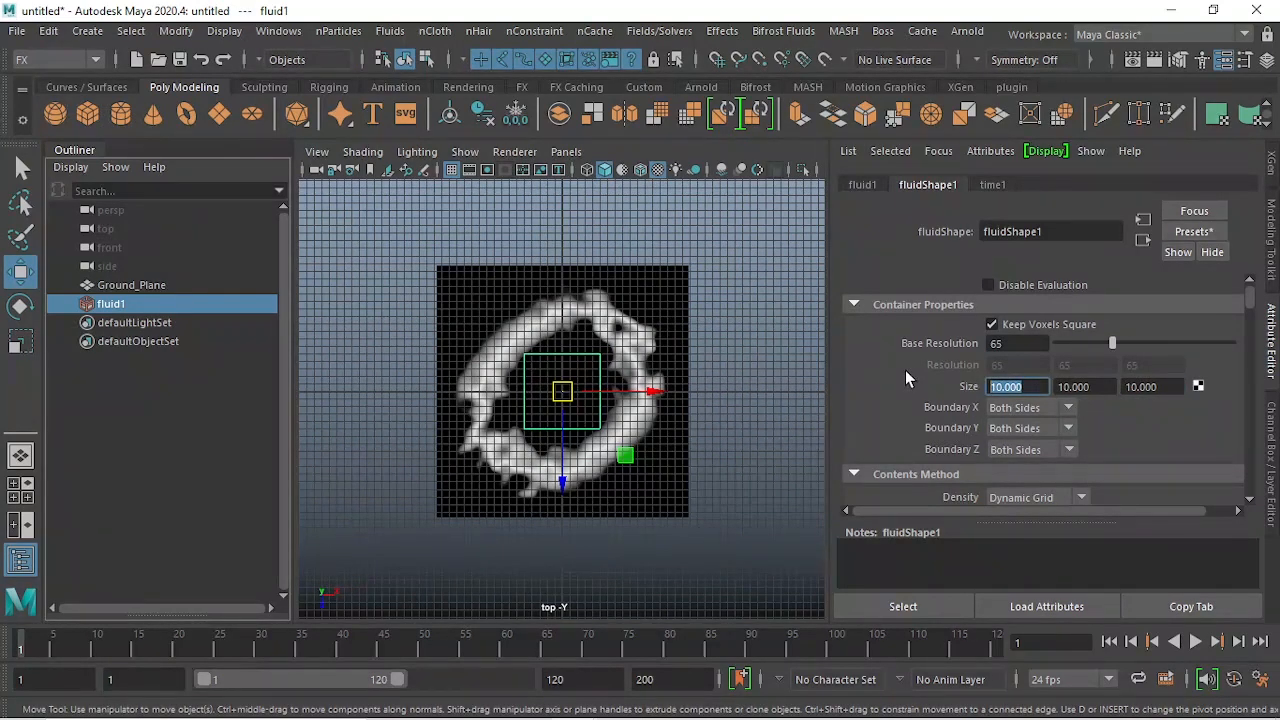
{"action": "type", "text": "15"}
{"action": "key", "text": "Return"}
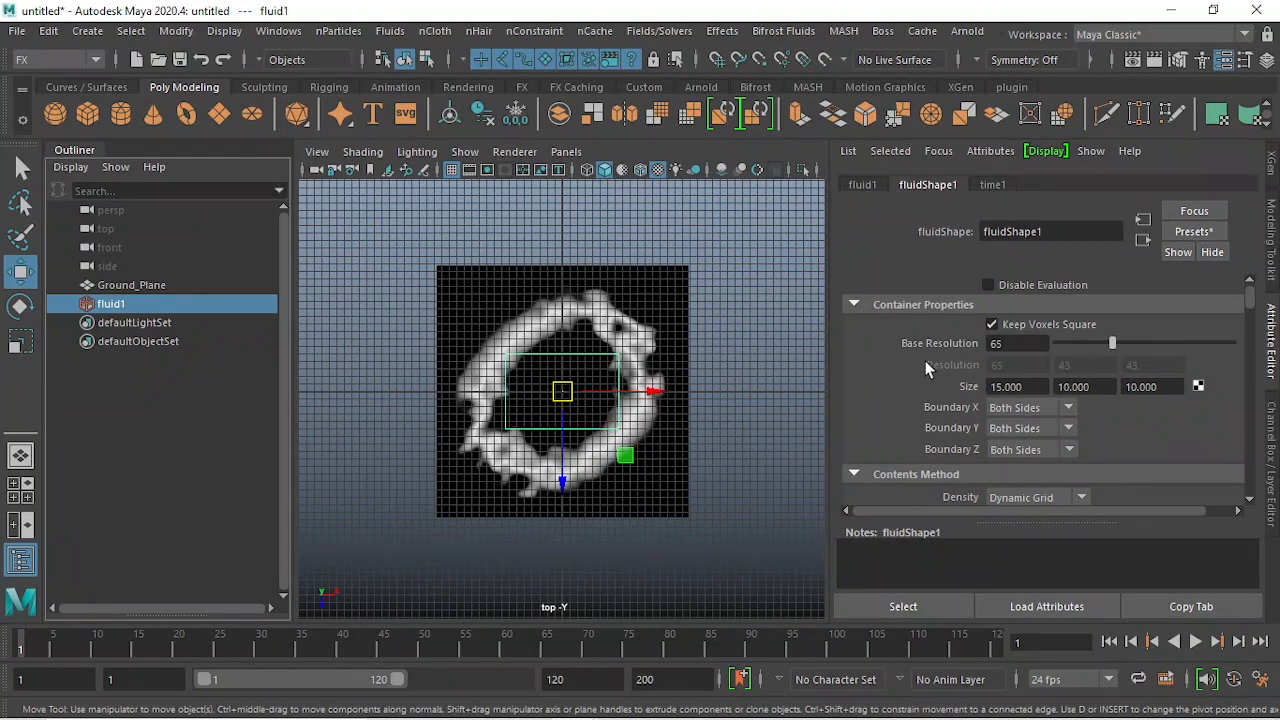
{"action": "left_click", "coordinate": [1008, 387]}
{"action": "type", "text": "25"}
{"action": "key", "text": "Return"}
{"action": "left_click", "coordinate": [1008, 387]}
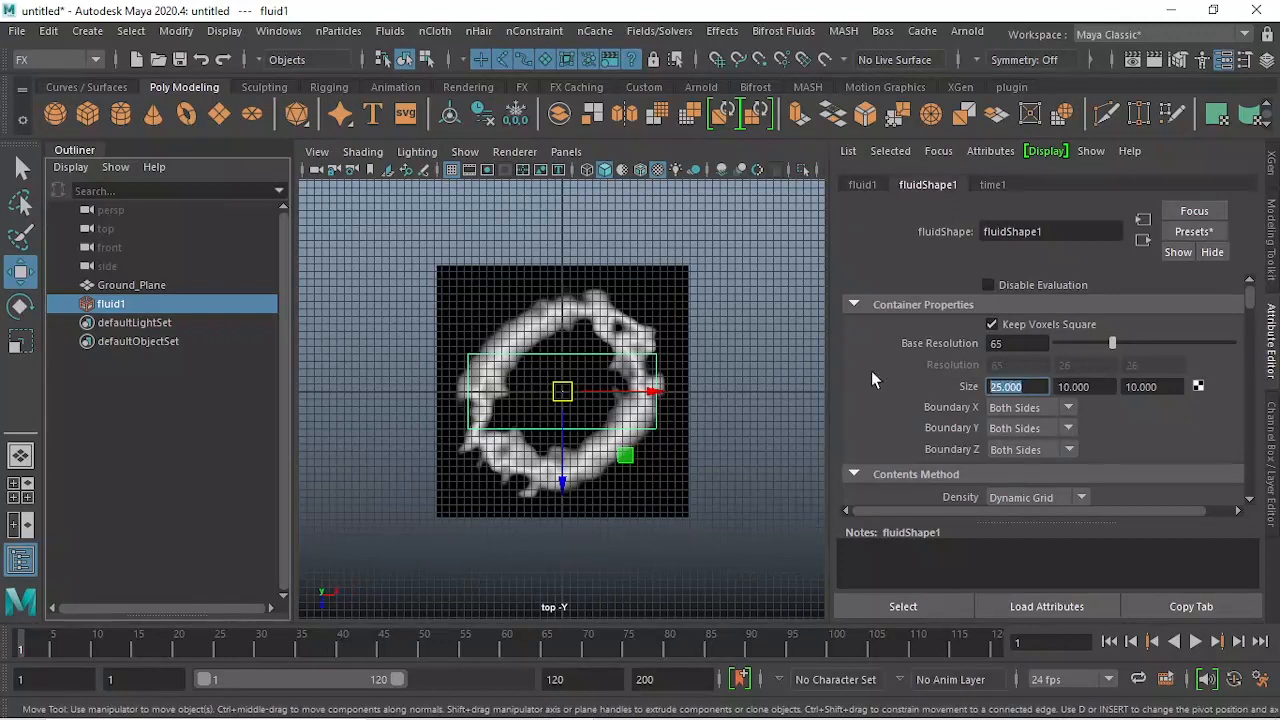
{"action": "type", "text": "27"}
{"action": "key", "text": "Return"}
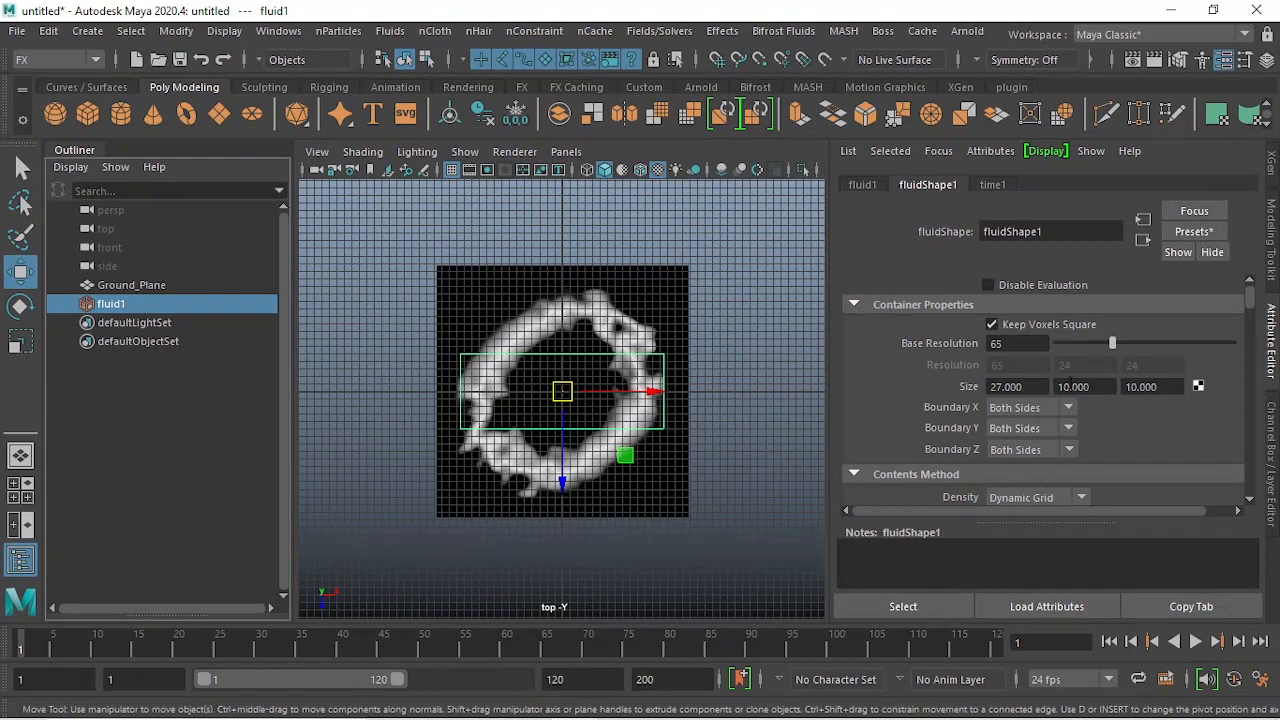
- Set the fluid container's Z size to 27 so it encloses the ring texture
{"action": "left_click_drag", "start_coordinate": [1164, 390], "coordinate": [1110, 389]}
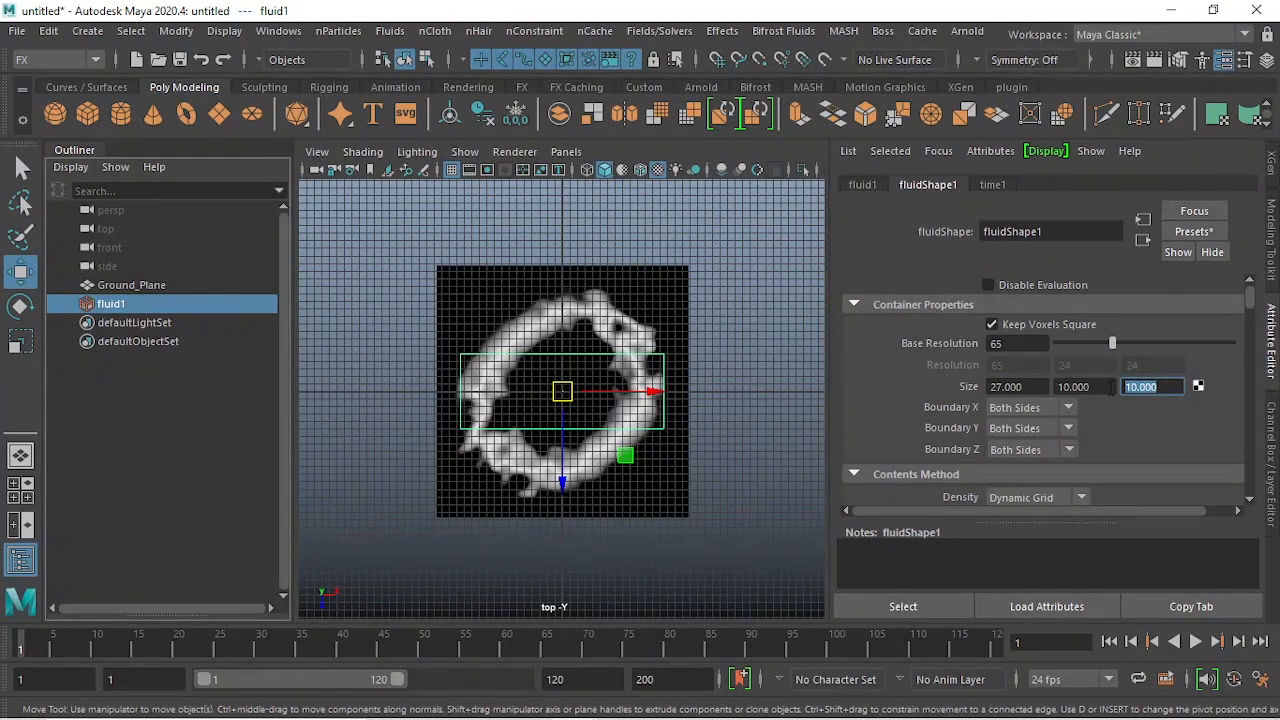
{"action": "type", "text": "27"}
{"action": "key", "text": "Return"}
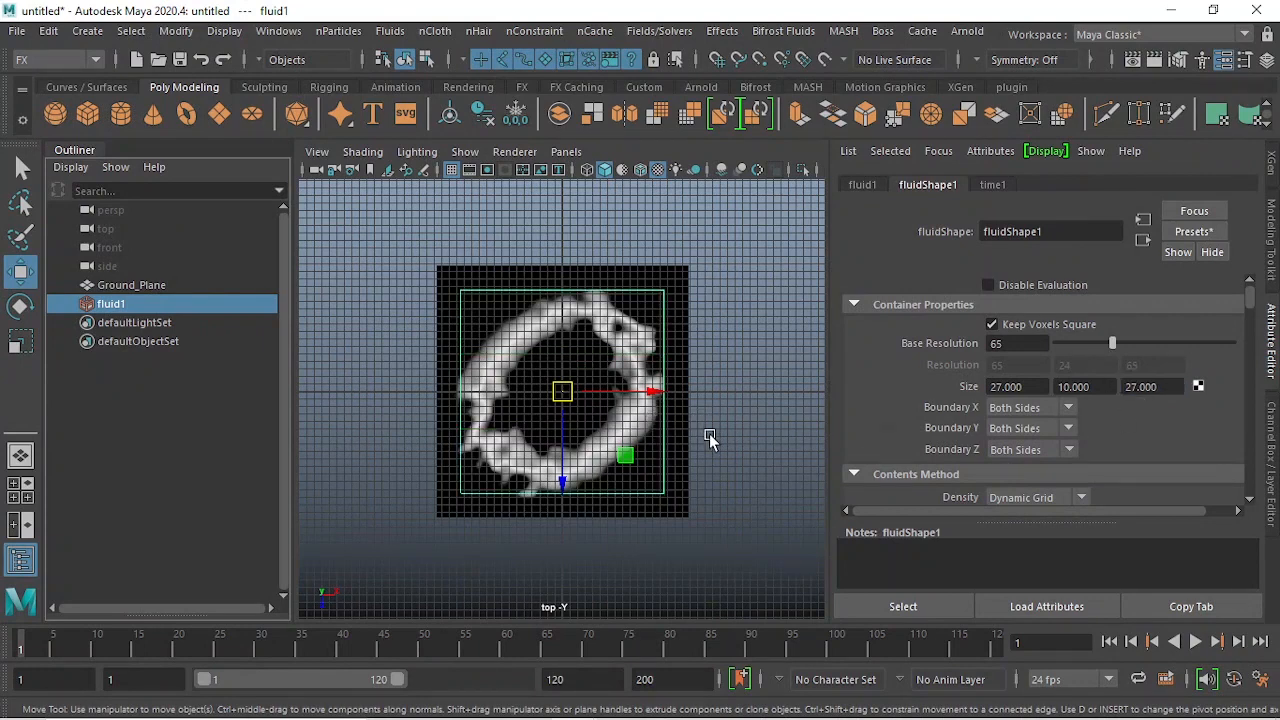
- In the front view, move the fluid container up about 4.9 units so its base rests on the ground line
{"action": "key", "text": "space"}
{"action": "key", "text": "space"}
{"action": "scroll", "coordinate": [632, 382], "scroll_direction": "down", "scroll_amount": 5}
{"action": "left_click_drag", "start_coordinate": [629, 380], "coordinate": [602, 366], "text": "alt"}
{"action": "scroll", "coordinate": [597, 371], "scroll_direction": "up", "scroll_amount": 8}
{"action": "middle_click_drag", "start_coordinate": [597, 371], "coordinate": [630, 376], "text": "alt"}
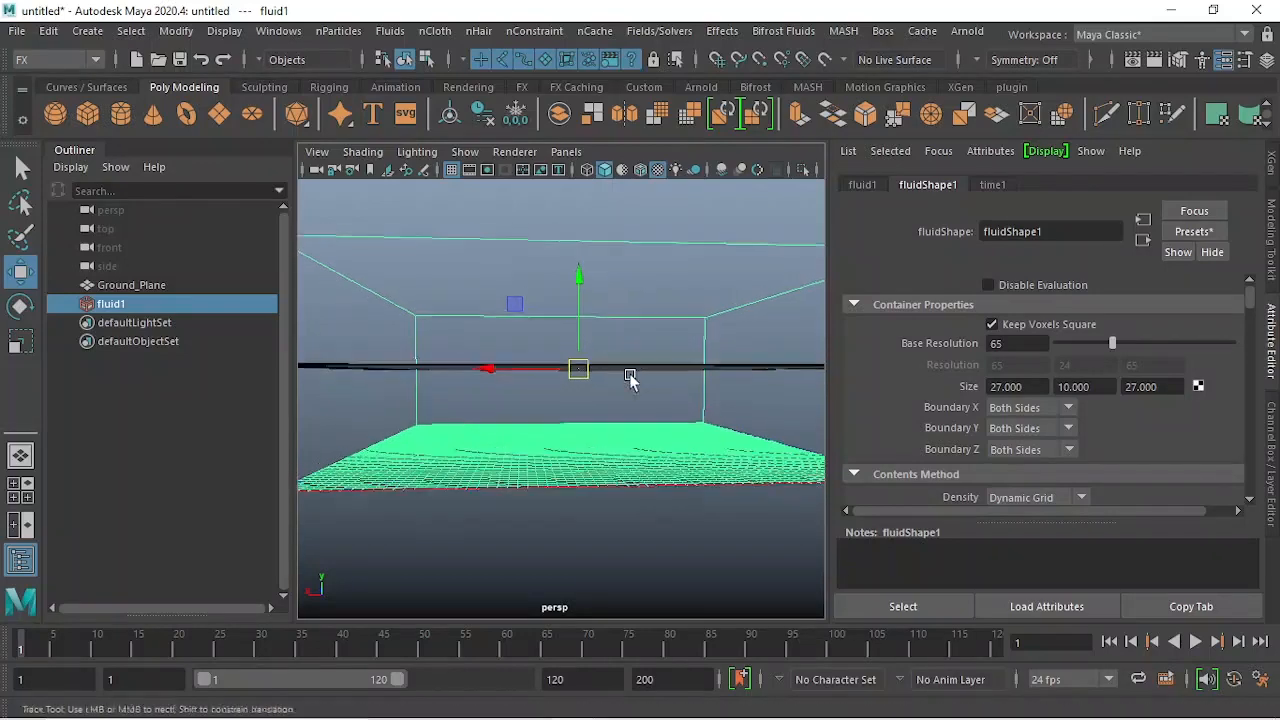
{"action": "key", "text": "space"}
{"action": "left_click_drag", "start_coordinate": [631, 404], "coordinate": [631, 445]}
{"action": "scroll", "coordinate": [630, 402], "scroll_direction": "up", "scroll_amount": 5}
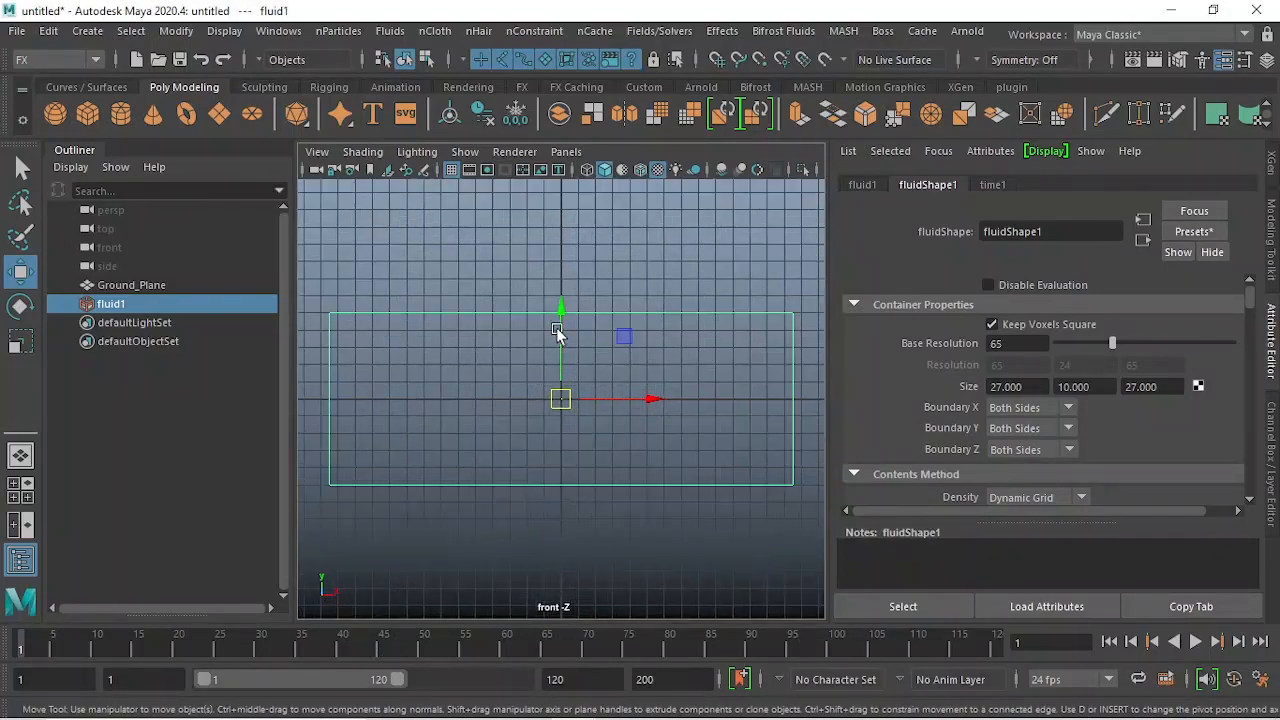
{"action": "left_click_drag", "start_coordinate": [557, 333], "coordinate": [572, 232]}
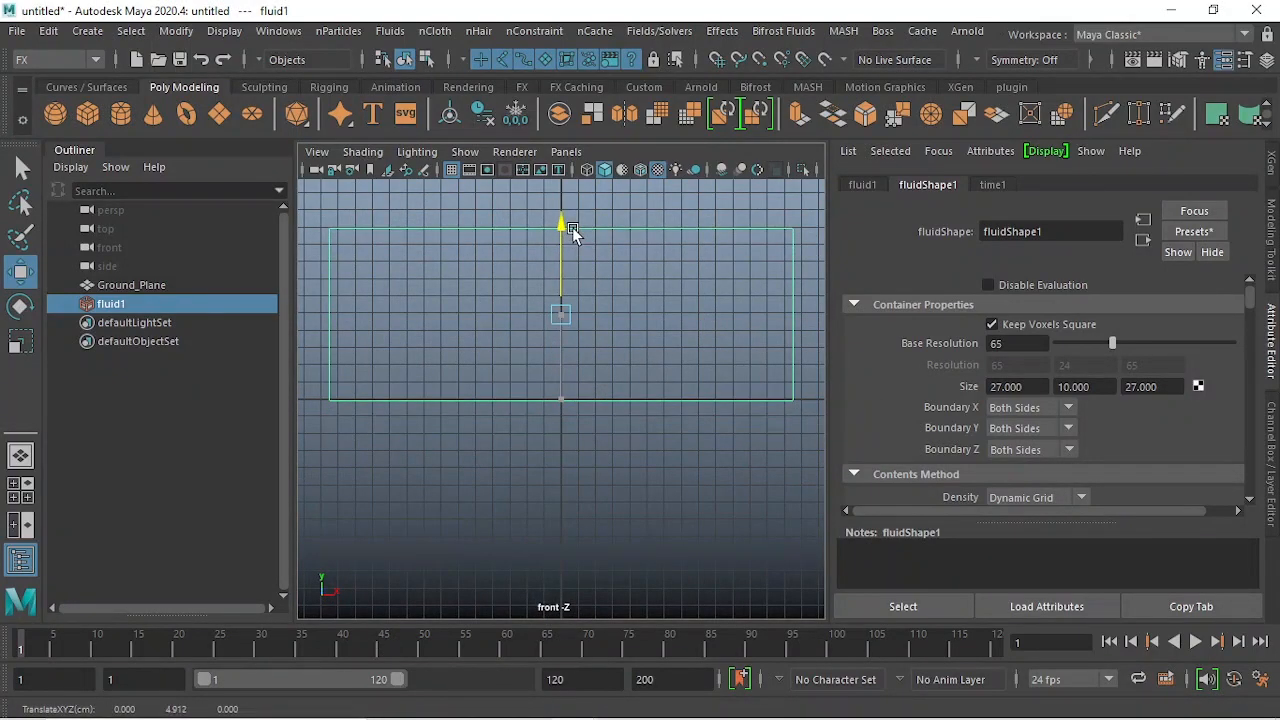
- Return to the perspective view and set the fluid container's Boundary Y to -Y Side
{"action": "key", "text": "space"}
{"action": "left_click_drag", "start_coordinate": [637, 374], "coordinate": [642, 295]}
{"action": "left_click_drag", "start_coordinate": [649, 440], "coordinate": [615, 500], "text": "alt"}
{"action": "scroll", "coordinate": [615, 500], "scroll_direction": "up", "scroll_amount": 2}
{"action": "scroll", "coordinate": [615, 500], "scroll_direction": "up", "scroll_amount": 2}
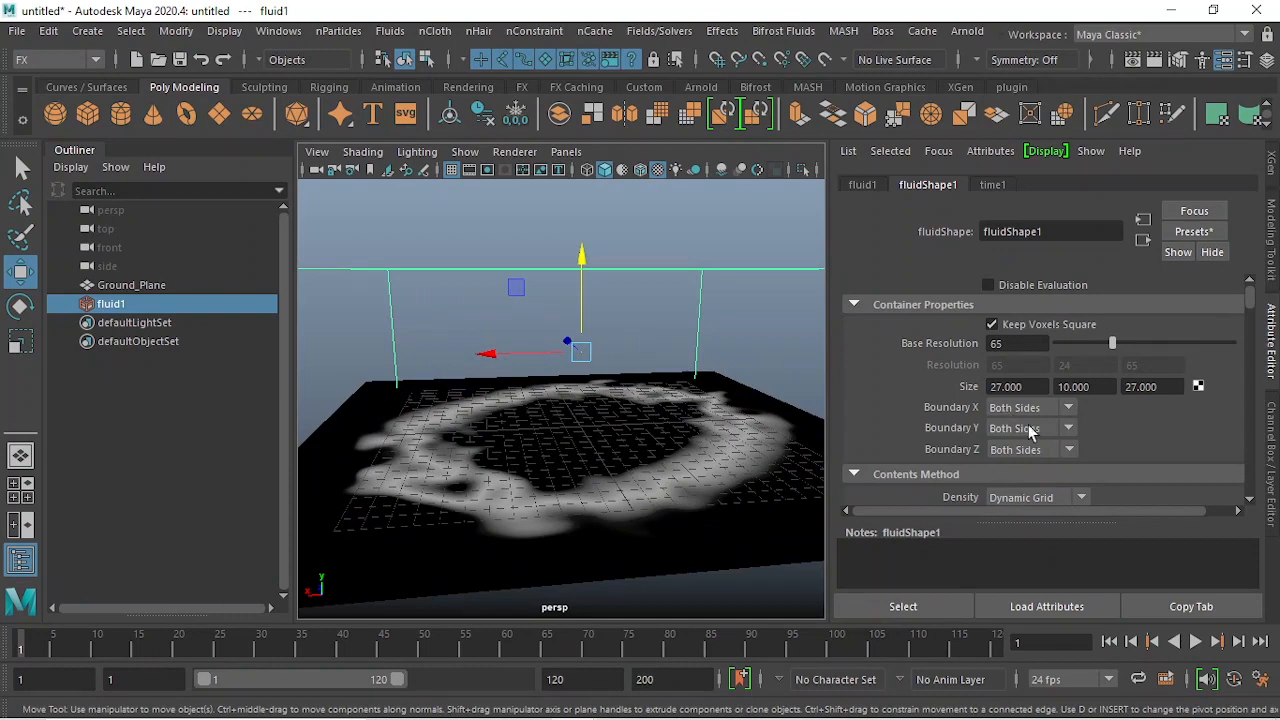
{"action": "left_click_drag", "start_coordinate": [500, 490], "coordinate": [565, 375], "text": "alt"}
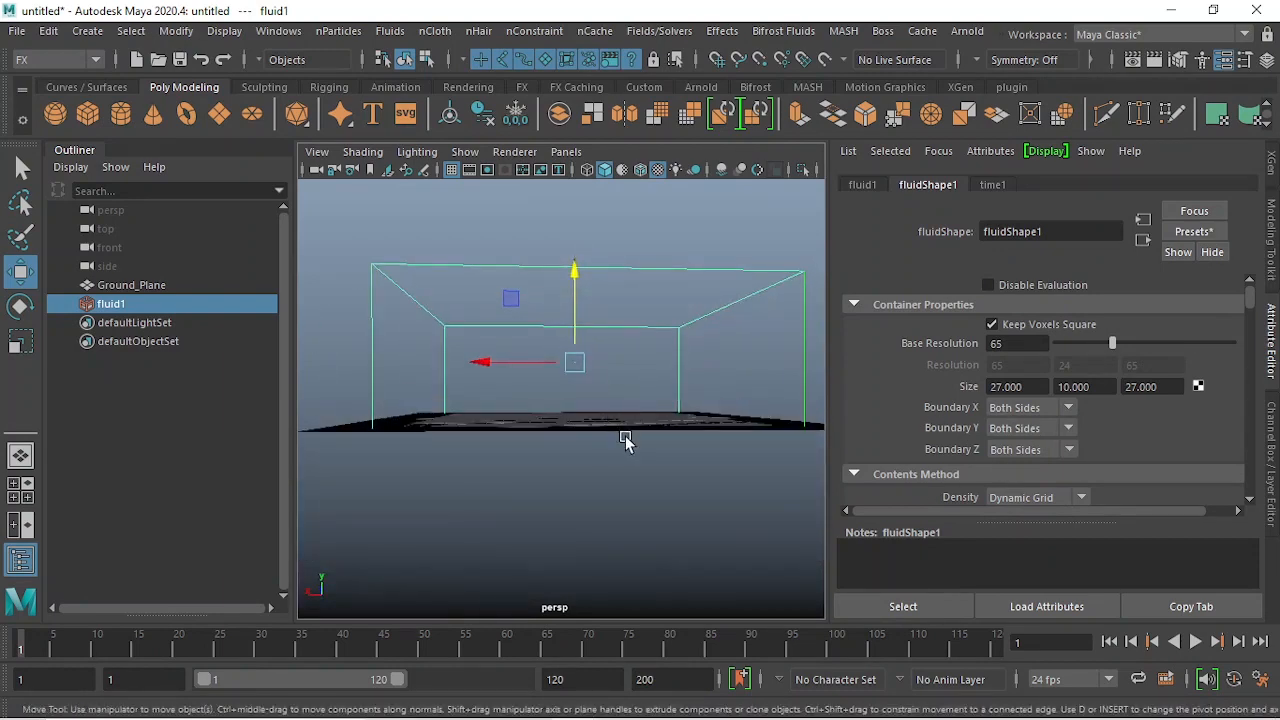
{"action": "left_click_drag", "start_coordinate": [626, 440], "coordinate": [569, 509], "text": "alt"}
{"action": "right_click_drag", "start_coordinate": [614, 514], "coordinate": [587, 461], "text": "alt"}
{"action": "left_click", "coordinate": [1027, 430]}
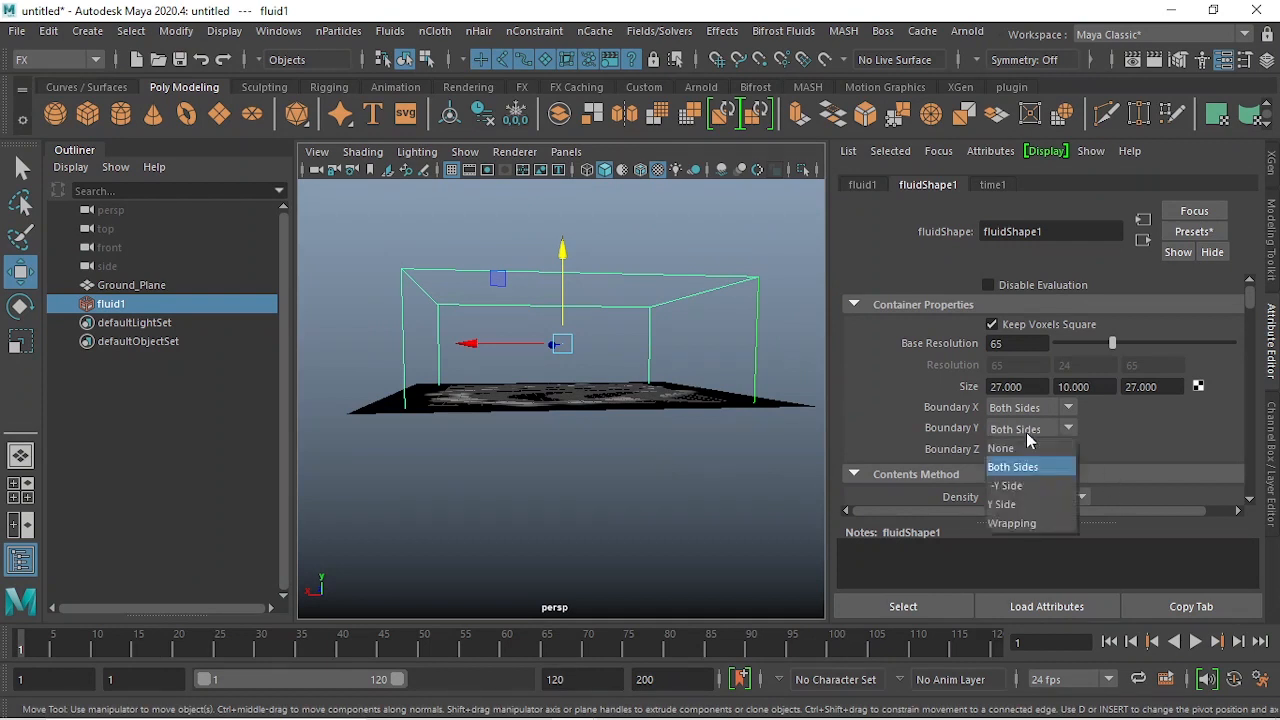
{"action": "left_click", "coordinate": [1038, 486]}
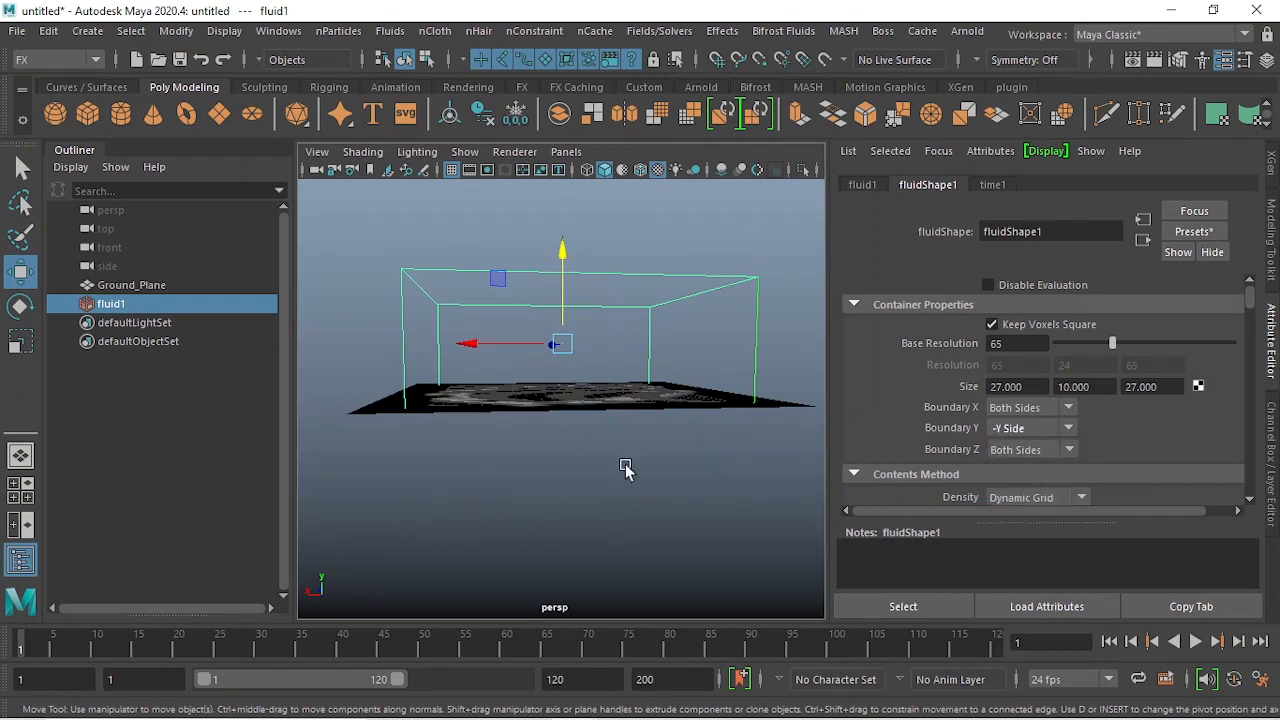
- Set the fluid container's Boundary X and Boundary Z to None
{"action": "left_click_drag", "start_coordinate": [457, 387], "coordinate": [568, 300], "text": "alt"}
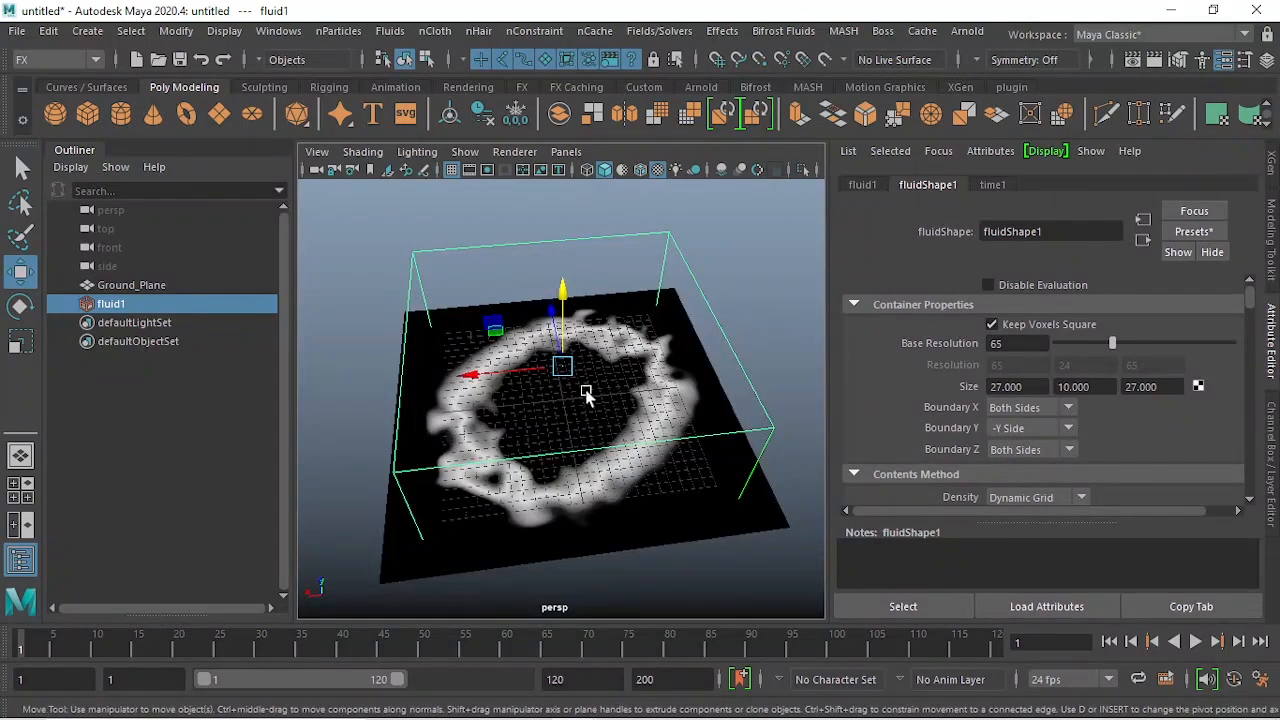
{"action": "left_click_drag", "start_coordinate": [591, 408], "coordinate": [592, 378], "text": "alt"}
{"action": "left_click", "coordinate": [1010, 406]}
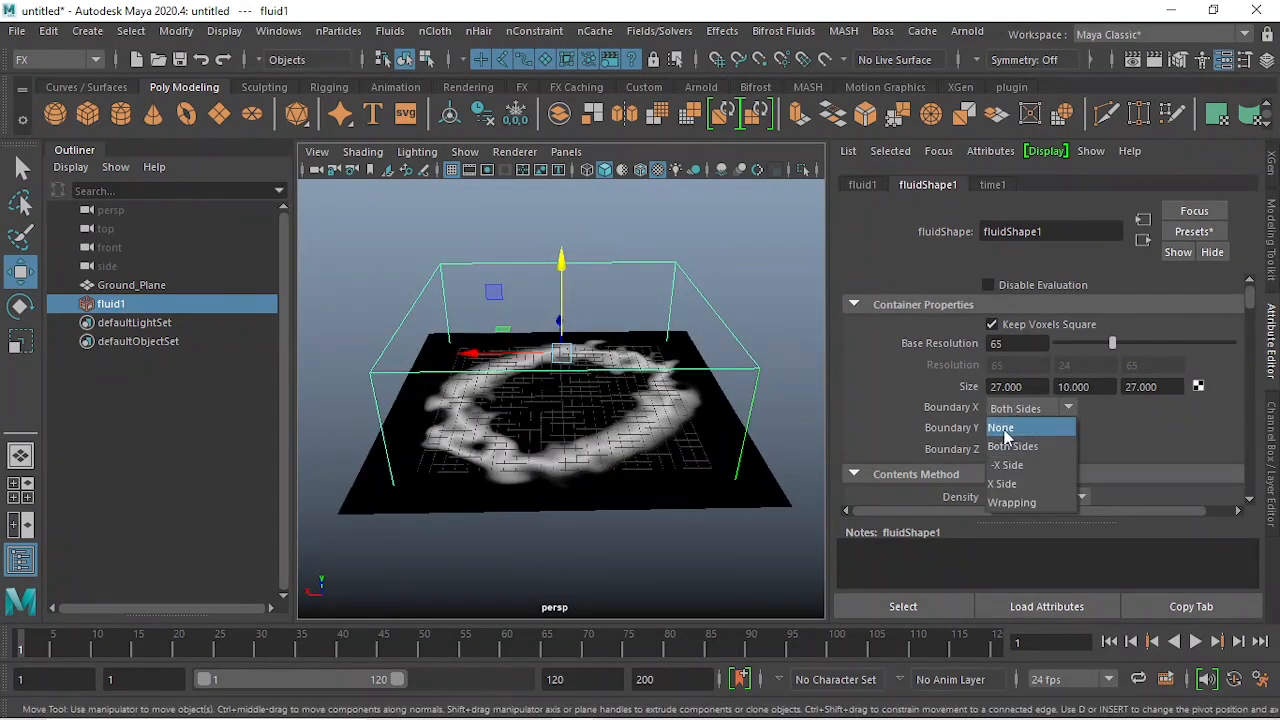
{"action": "left_click", "coordinate": [1018, 427]}
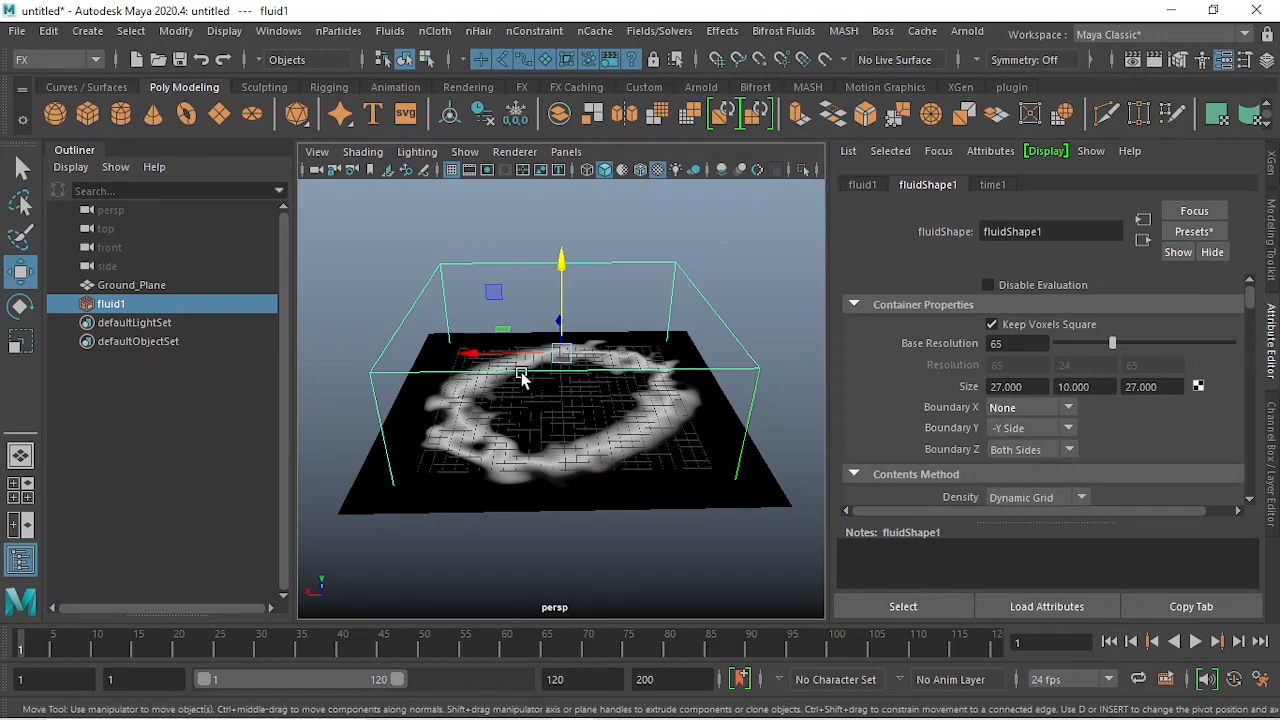
{"action": "left_click", "coordinate": [1036, 452]}
{"action": "left_click", "coordinate": [1008, 468]}
- Enable Auto Resize for the fluid and turn off Resize Closed Boundaries and Resize To Emitter
{"action": "scroll", "coordinate": [1118, 391], "scroll_direction": "down", "scroll_amount": 8}
{"action": "scroll", "coordinate": [951, 388], "scroll_direction": "down", "scroll_amount": 4}
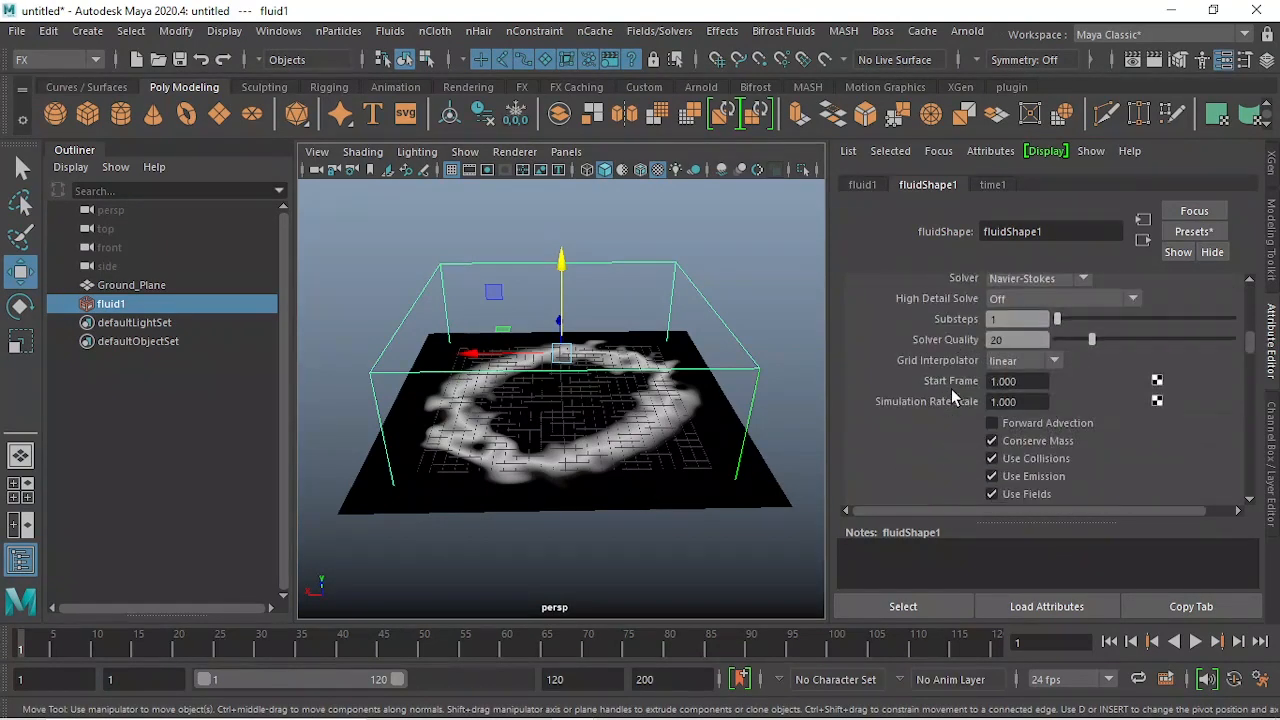
{"action": "scroll", "coordinate": [951, 388], "scroll_direction": "down", "scroll_amount": 4}
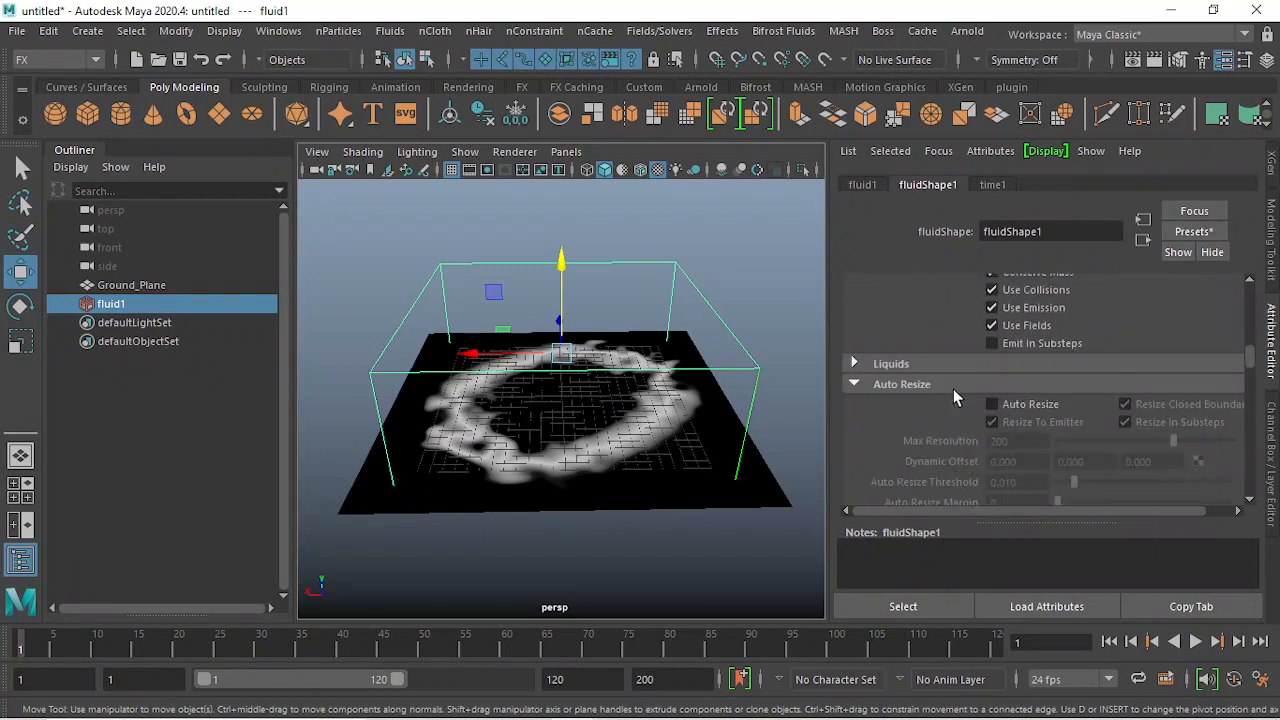
{"action": "left_click", "coordinate": [1018, 405]}
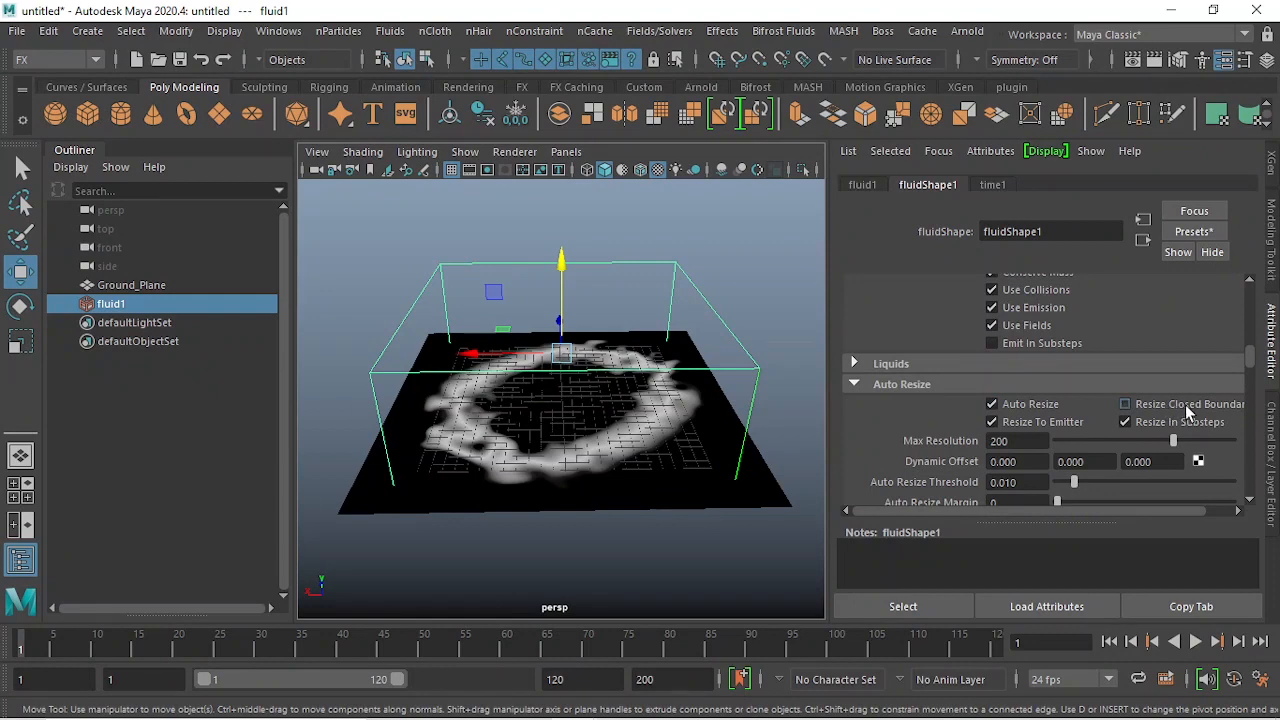
{"action": "left_click", "coordinate": [1124, 405]}
{"action": "scroll", "coordinate": [1052, 428], "scroll_direction": "up", "scroll_amount": 5}
{"action": "scroll", "coordinate": [1054, 428], "scroll_direction": "down", "scroll_amount": 6}
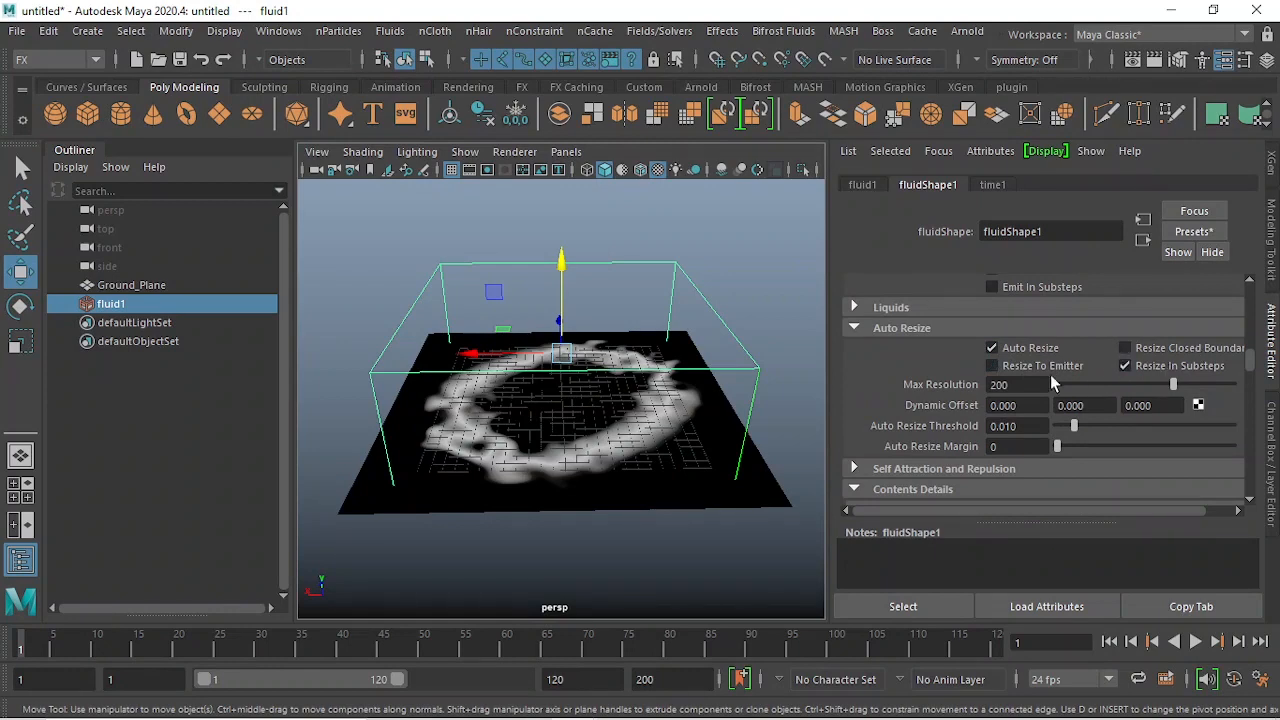
- Review the fluid's Container Properties, Contents Method and Dynamic Simulation settings, and look over the container in the perspective view
{"action": "scroll", "coordinate": [1056, 420], "scroll_direction": "up", "scroll_amount": 8}
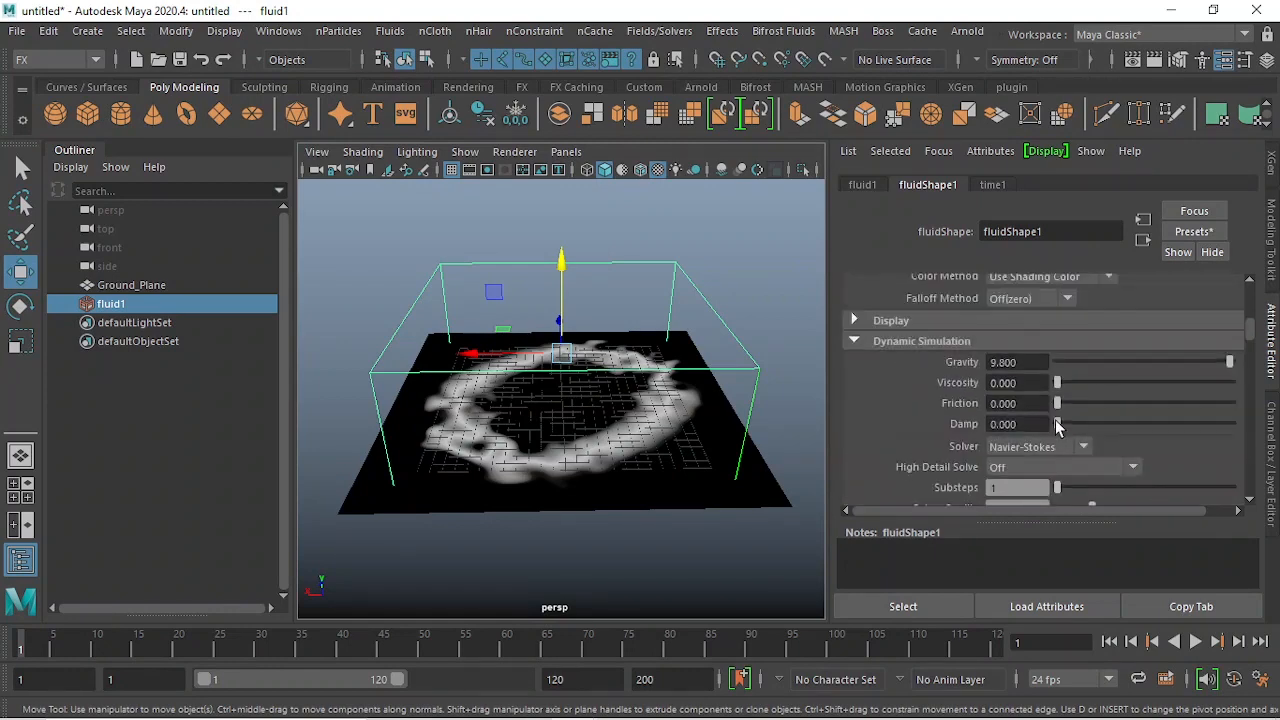
{"action": "scroll", "coordinate": [1055, 420], "scroll_direction": "up", "scroll_amount": 5}
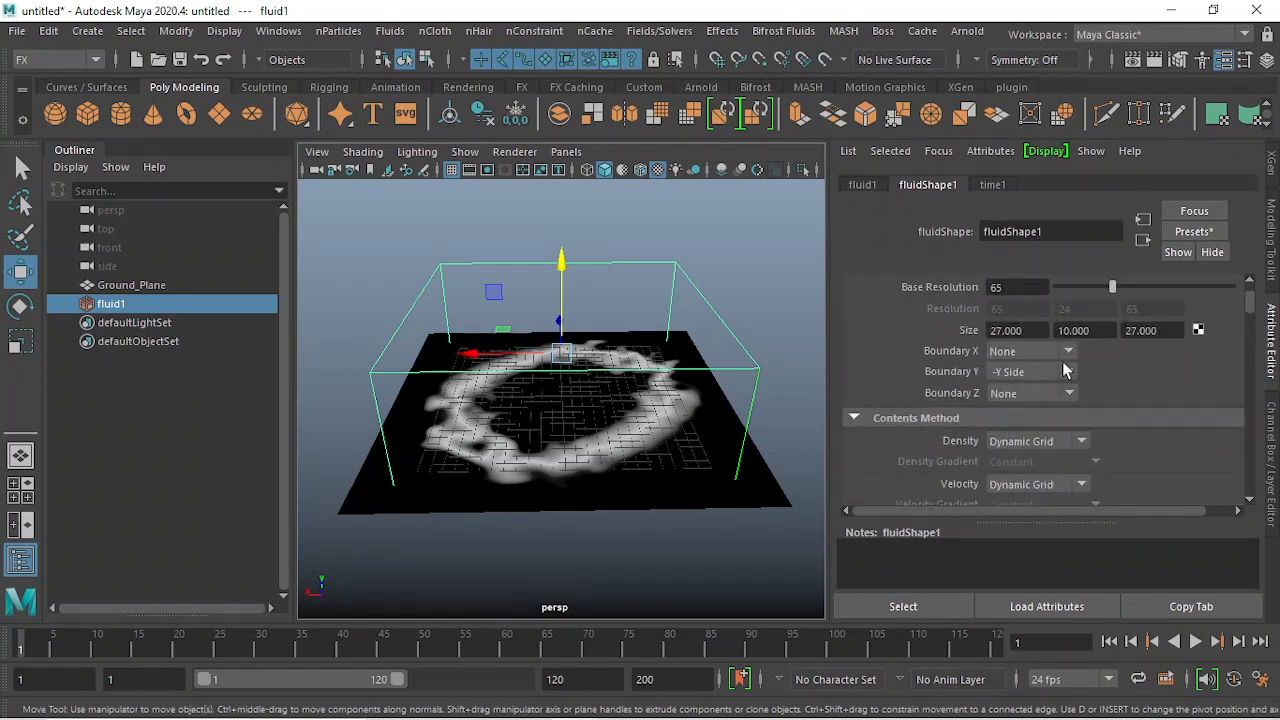
{"action": "scroll", "coordinate": [1086, 380], "scroll_direction": "down", "scroll_amount": 6}
{"action": "scroll", "coordinate": [1086, 372], "scroll_direction": "up", "scroll_amount": 5}
{"action": "scroll", "coordinate": [1050, 365], "scroll_direction": "down", "scroll_amount": 3}
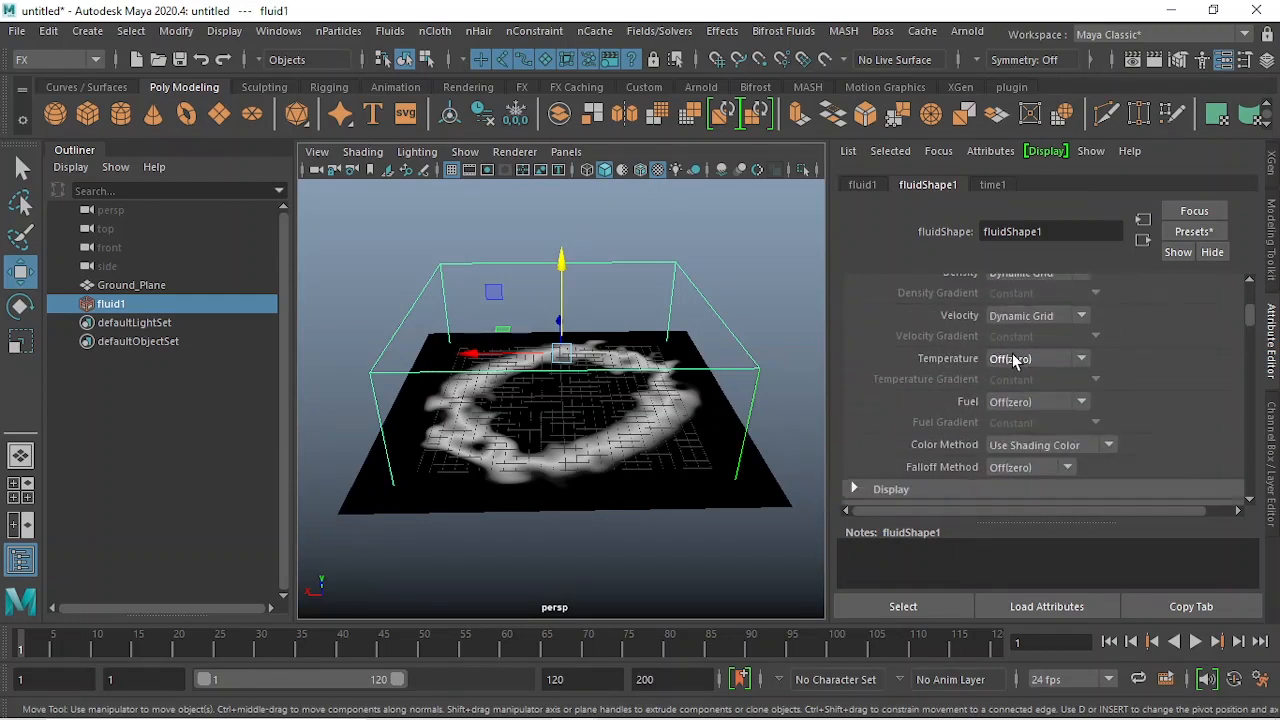
{"action": "scroll", "coordinate": [1020, 360], "scroll_direction": "down", "scroll_amount": 3}
{"action": "scroll", "coordinate": [1035, 387], "scroll_direction": "down", "scroll_amount": 2}
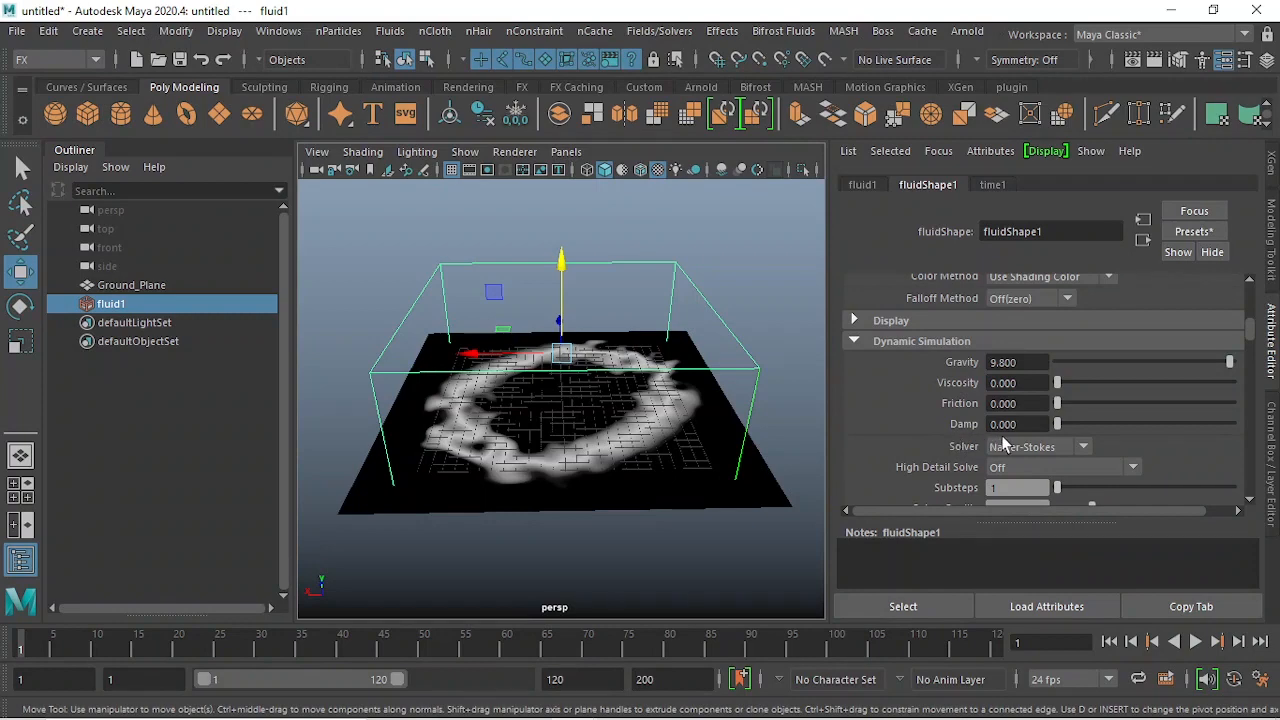
{"action": "left_click_drag", "start_coordinate": [649, 422], "coordinate": [638, 350], "text": "alt"}
{"action": "middle_click_drag", "start_coordinate": [638, 350], "coordinate": [656, 378], "text": "alt"}
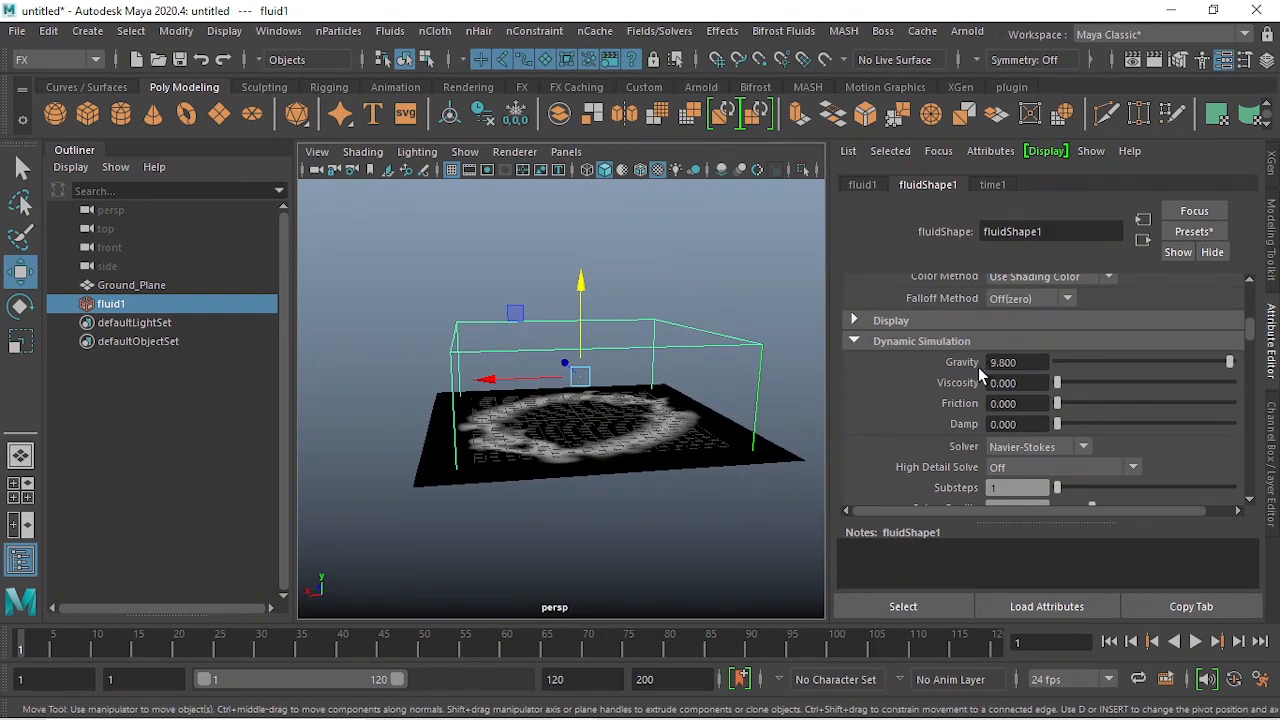
- Check the fluid's Gravity, Viscosity and Friction values and set Damp to 0.03 in the Dynamic Simulation settings
{"action": "left_click", "coordinate": [1004, 362]}
{"action": "key", "text": "Tab"}
{"action": "left_click_drag", "start_coordinate": [674, 462], "coordinate": [684, 487], "text": "alt"}
{"action": "left_click_drag", "start_coordinate": [1037, 383], "coordinate": [868, 380]}
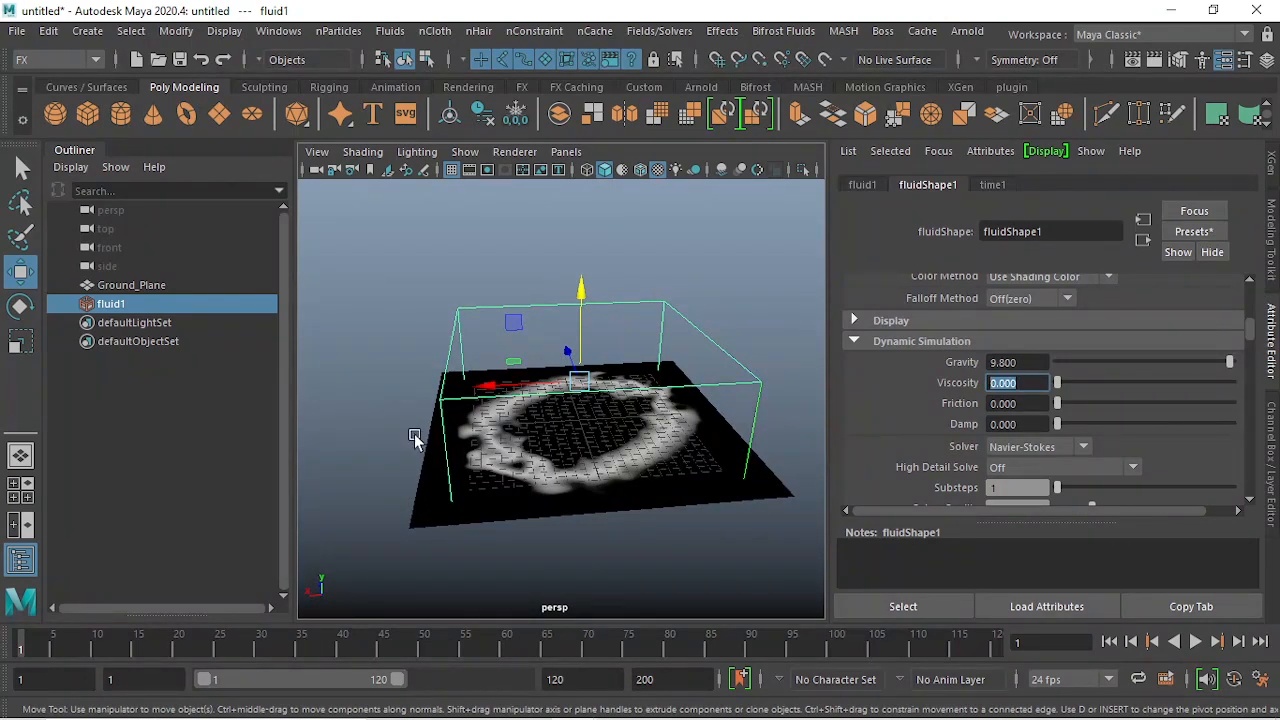
{"action": "left_click", "coordinate": [1040, 403]}
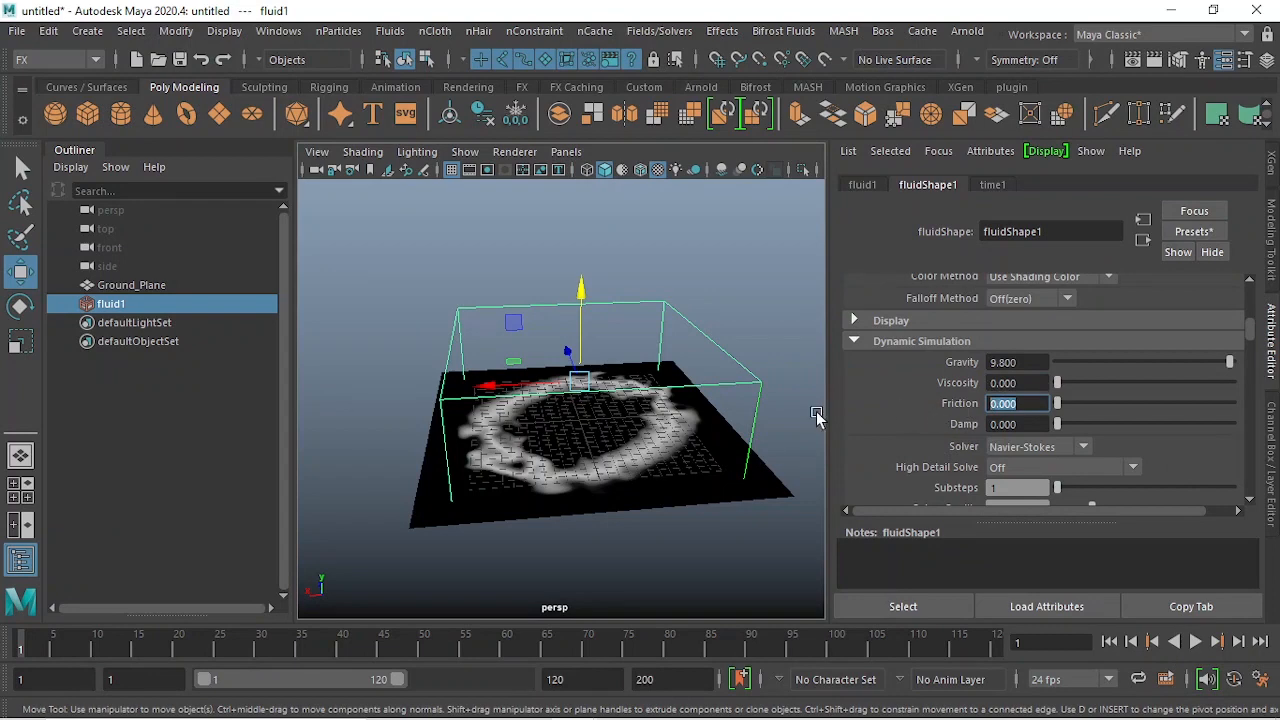
{"action": "left_click_drag", "start_coordinate": [662, 450], "coordinate": [600, 394], "text": "alt"}
{"action": "right_click_drag", "start_coordinate": [600, 394], "coordinate": [634, 432], "text": "alt"}
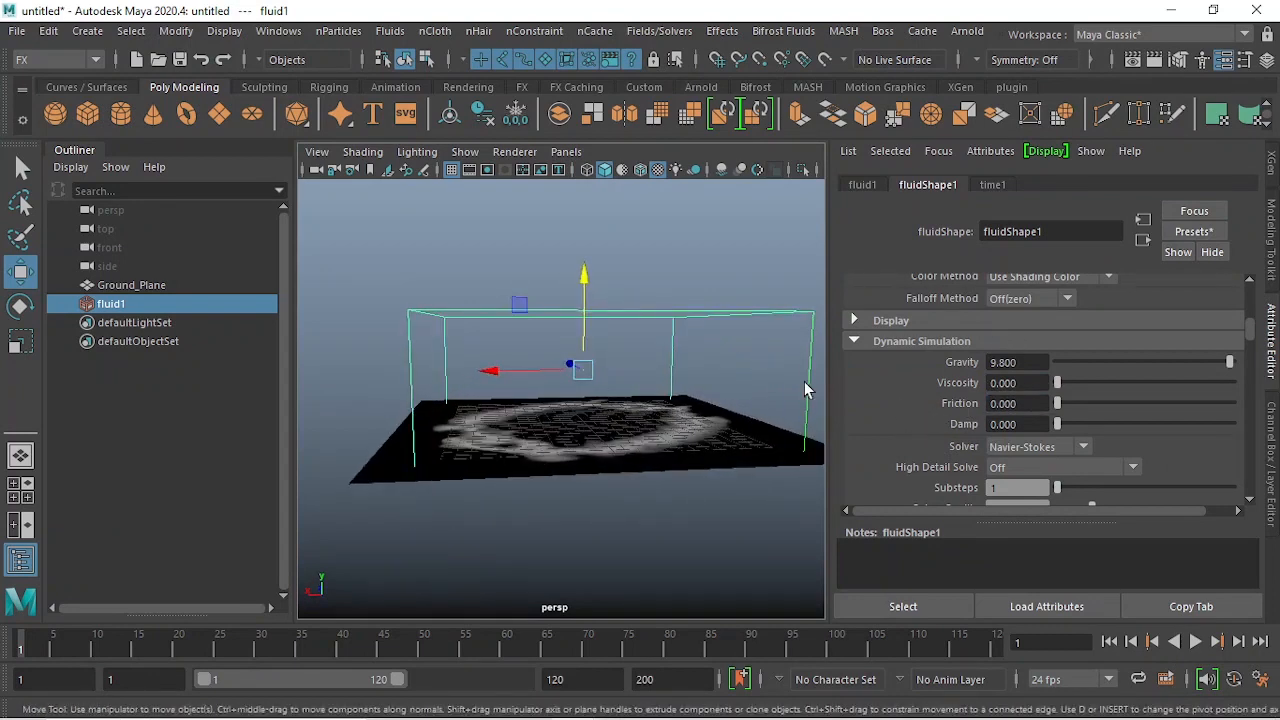
{"action": "left_click", "coordinate": [1039, 425]}
{"action": "key", "text": "BackSpace"}
{"action": "type", "text": "0.03"}
{"action": "key", "text": "Return"}
- Set the fluid's Auto Resize Max Resolution to 2000
{"action": "scroll", "coordinate": [1010, 400], "scroll_direction": "down", "scroll_amount": 1}
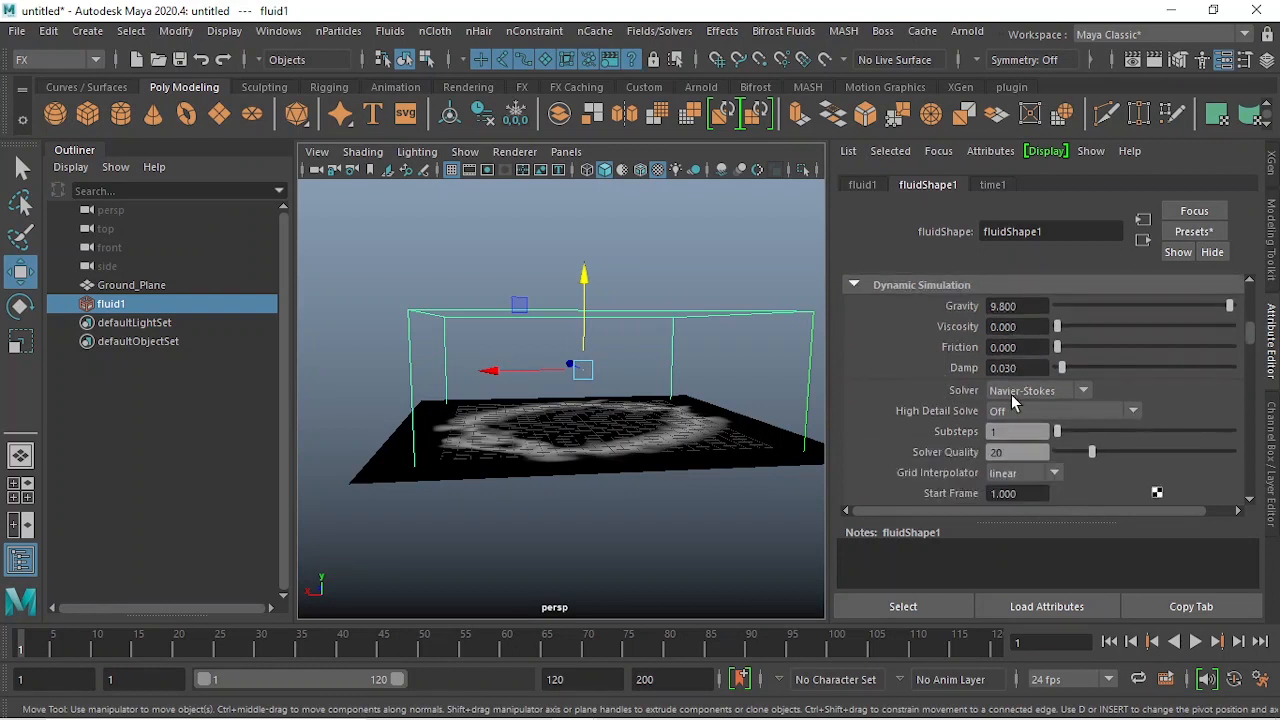
{"action": "scroll", "coordinate": [1120, 374], "scroll_direction": "down", "scroll_amount": 1}
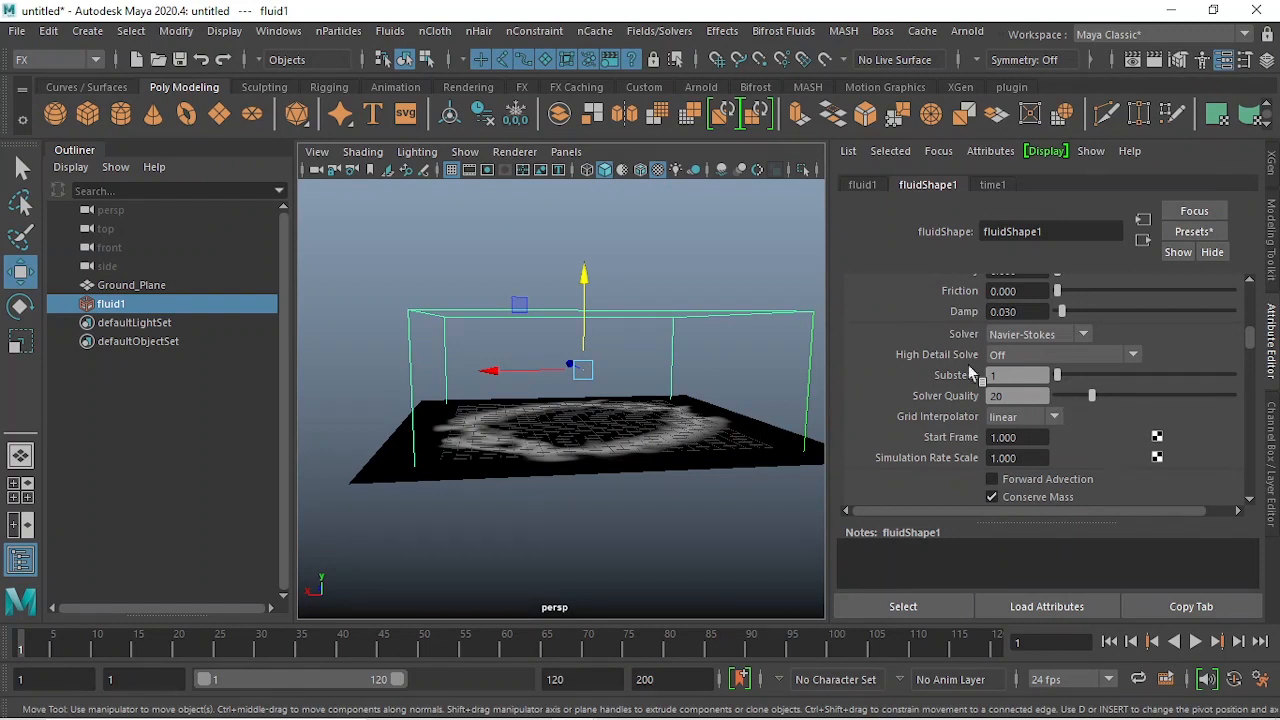
{"action": "scroll", "coordinate": [1066, 420], "scroll_direction": "down", "scroll_amount": 3}
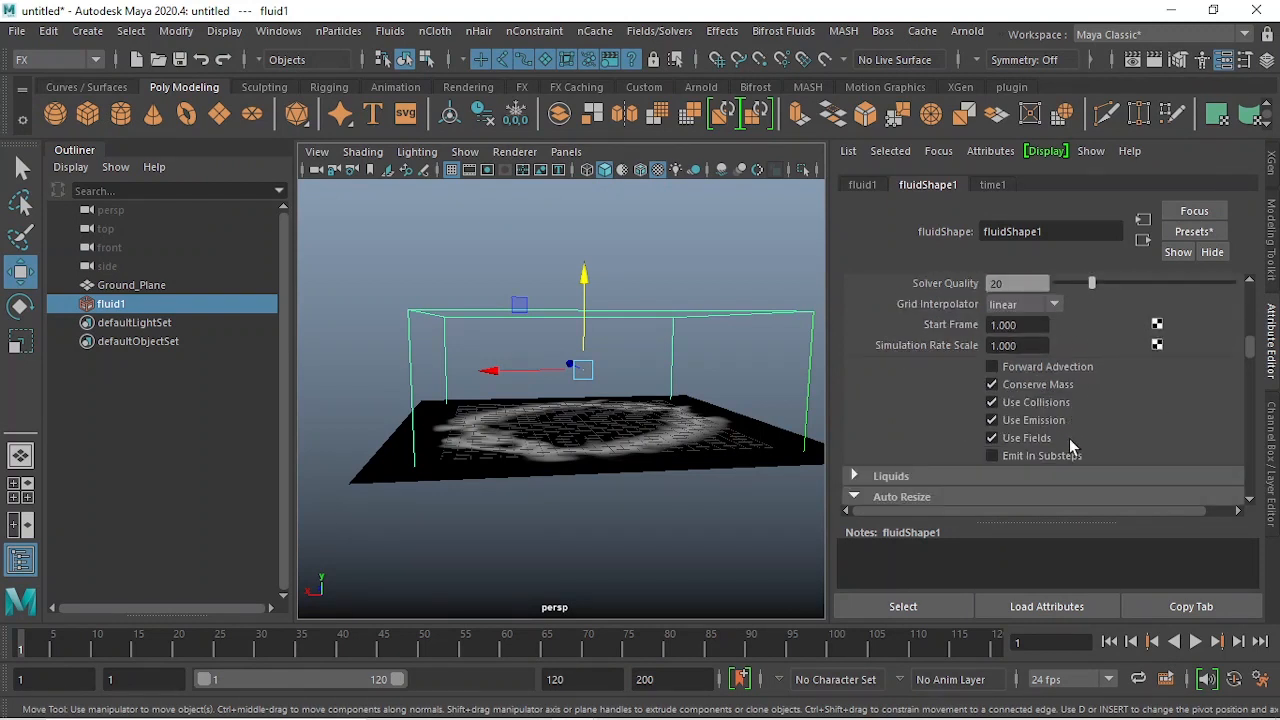
{"action": "scroll", "coordinate": [1050, 425], "scroll_direction": "down", "scroll_amount": 2}
{"action": "scroll", "coordinate": [1016, 401], "scroll_direction": "down", "scroll_amount": 2}
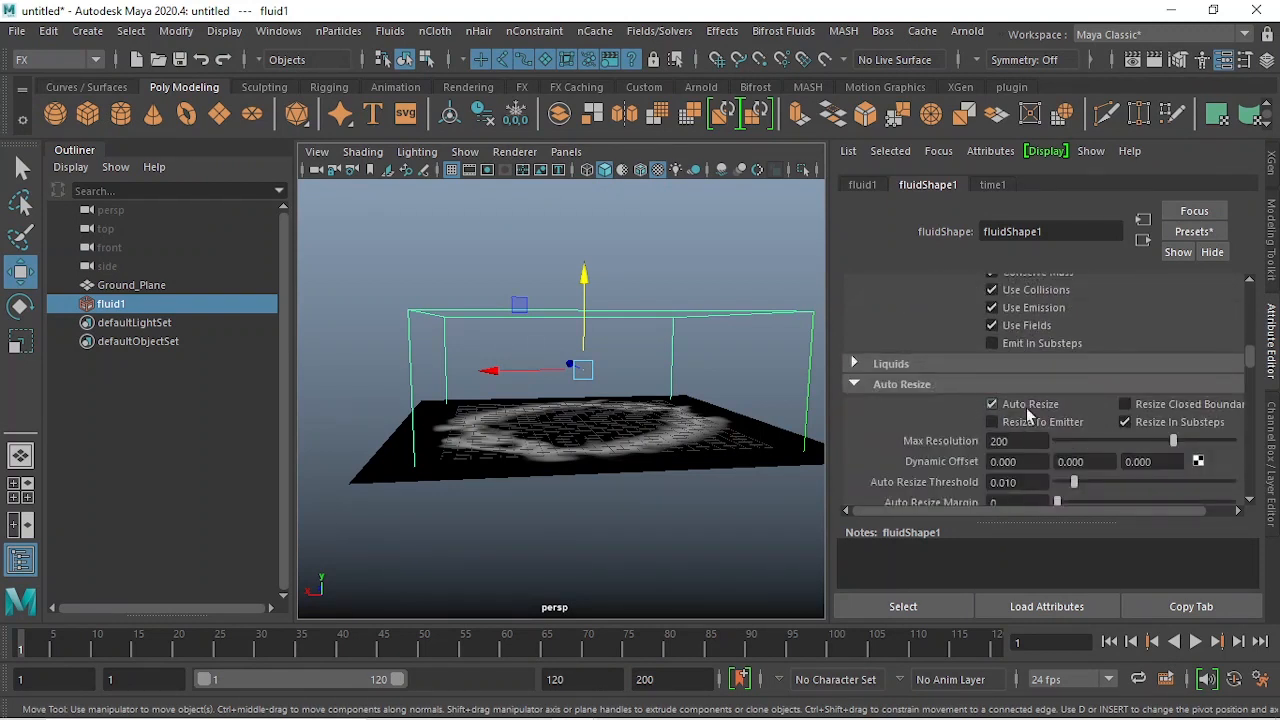
{"action": "left_click_drag", "start_coordinate": [580, 478], "coordinate": [625, 462], "text": "alt"}
{"action": "scroll", "coordinate": [1043, 409], "scroll_direction": "down", "scroll_amount": 2}
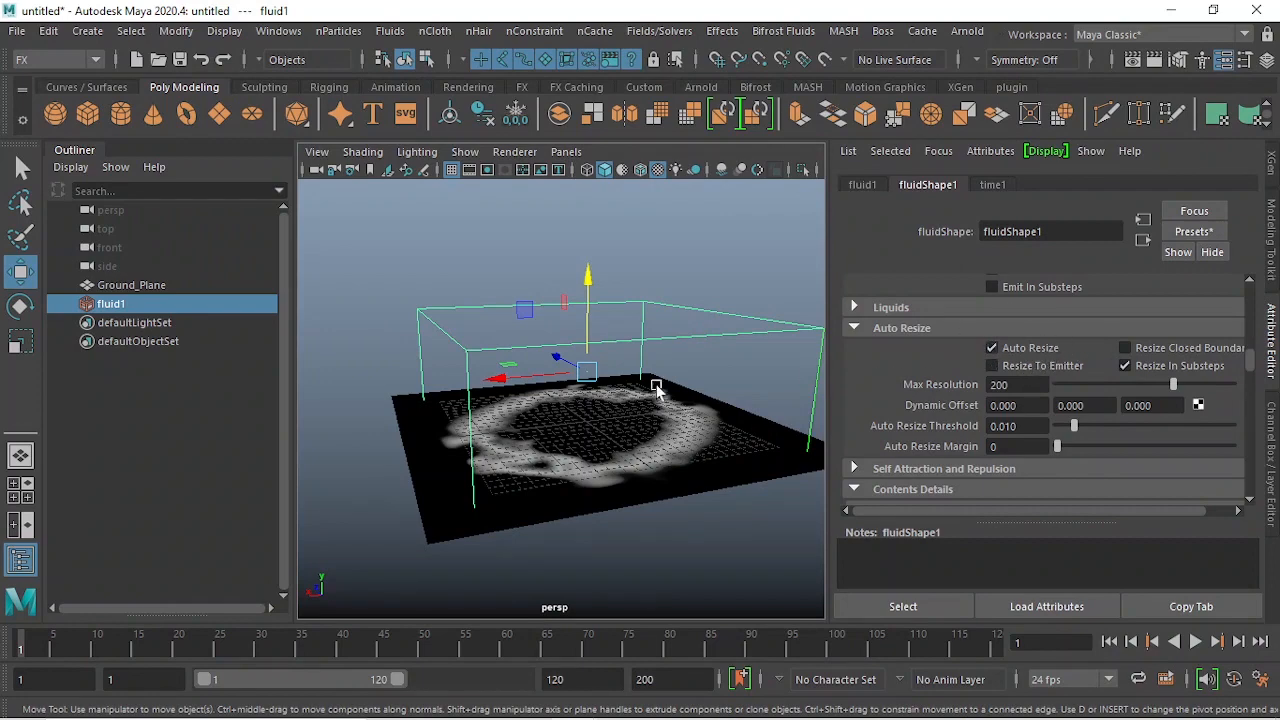
{"action": "scroll", "coordinate": [617, 420], "scroll_direction": "up", "scroll_amount": 3}
{"action": "left_click_drag", "start_coordinate": [558, 452], "coordinate": [668, 436], "text": "alt"}
{"action": "left_click_drag", "start_coordinate": [1014, 385], "coordinate": [868, 384]}
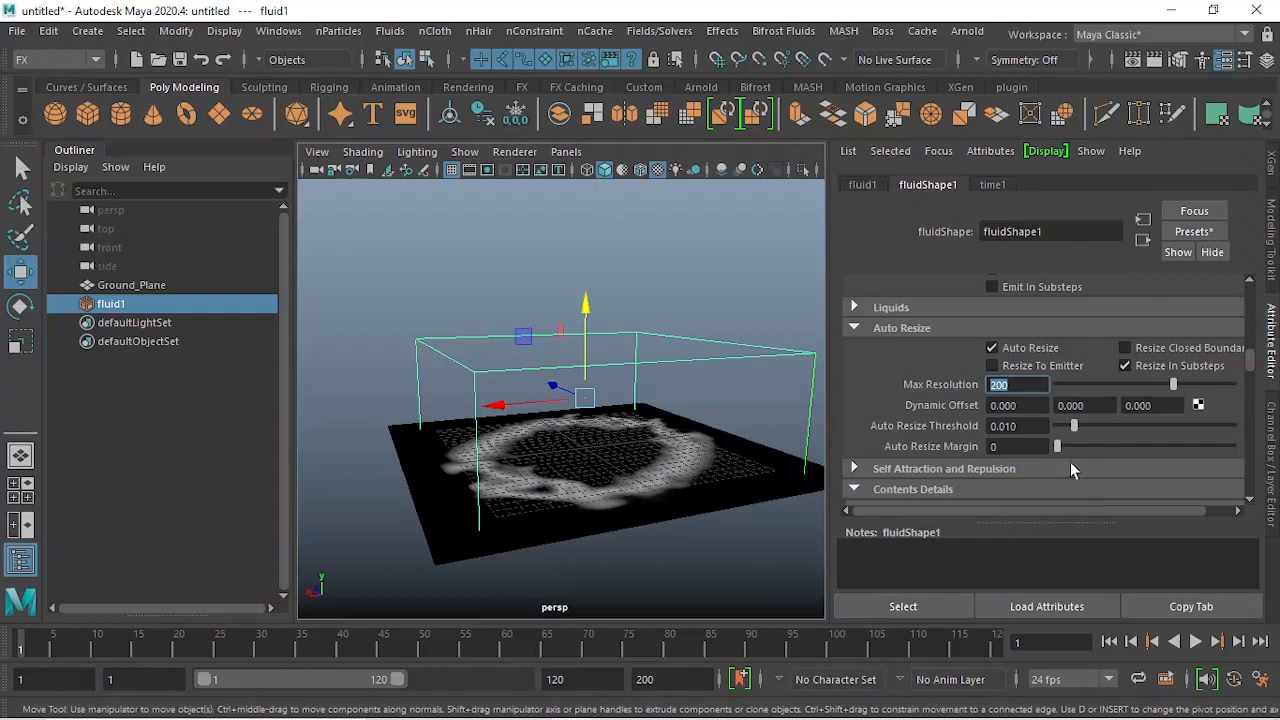
{"action": "double_click", "coordinate": [1022, 391]}
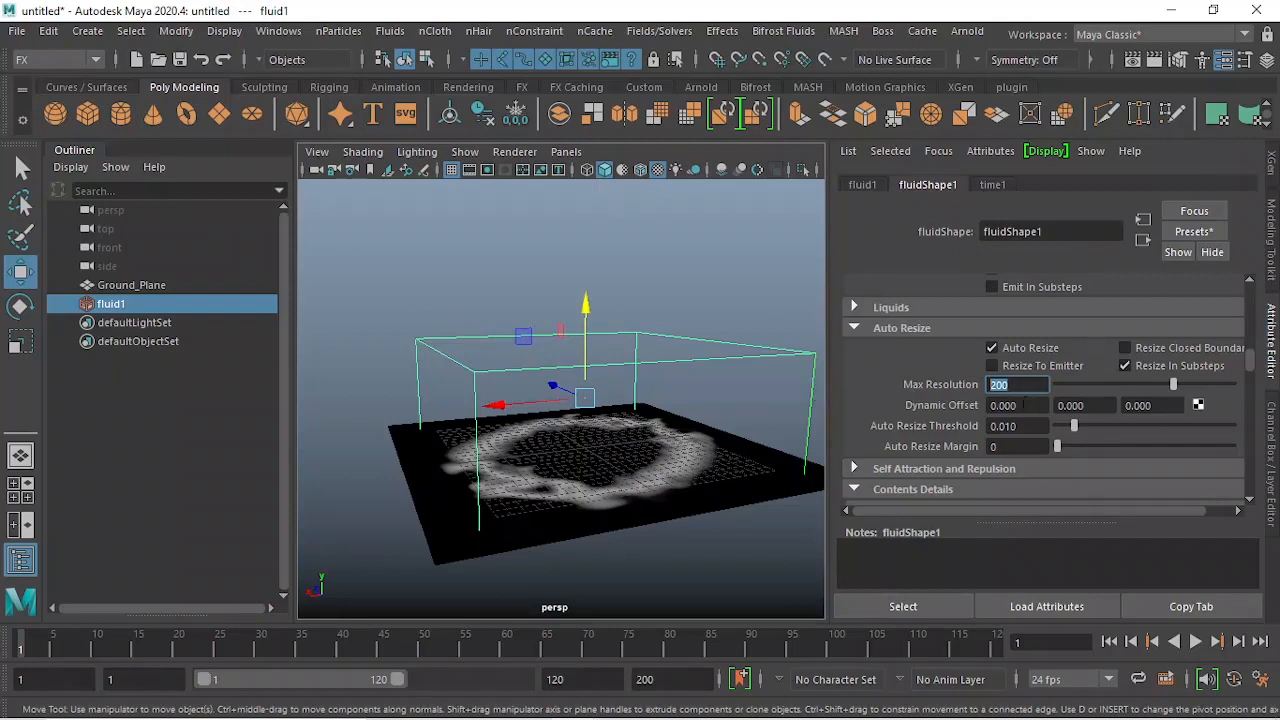
{"action": "left_click", "coordinate": [1028, 391]}
{"action": "left_click_drag", "start_coordinate": [1029, 391], "coordinate": [960, 392]}
{"action": "type", "text": "2000"}
{"action": "key", "text": "Return"}
- Set the fluid's Auto Resize Threshold to 0
{"action": "scroll", "coordinate": [680, 424], "scroll_direction": "down", "scroll_amount": 5}
{"action": "middle_click_drag", "start_coordinate": [680, 354], "coordinate": [664, 464], "text": "alt"}
{"action": "left_click_drag", "start_coordinate": [664, 464], "coordinate": [621, 438], "text": "alt"}
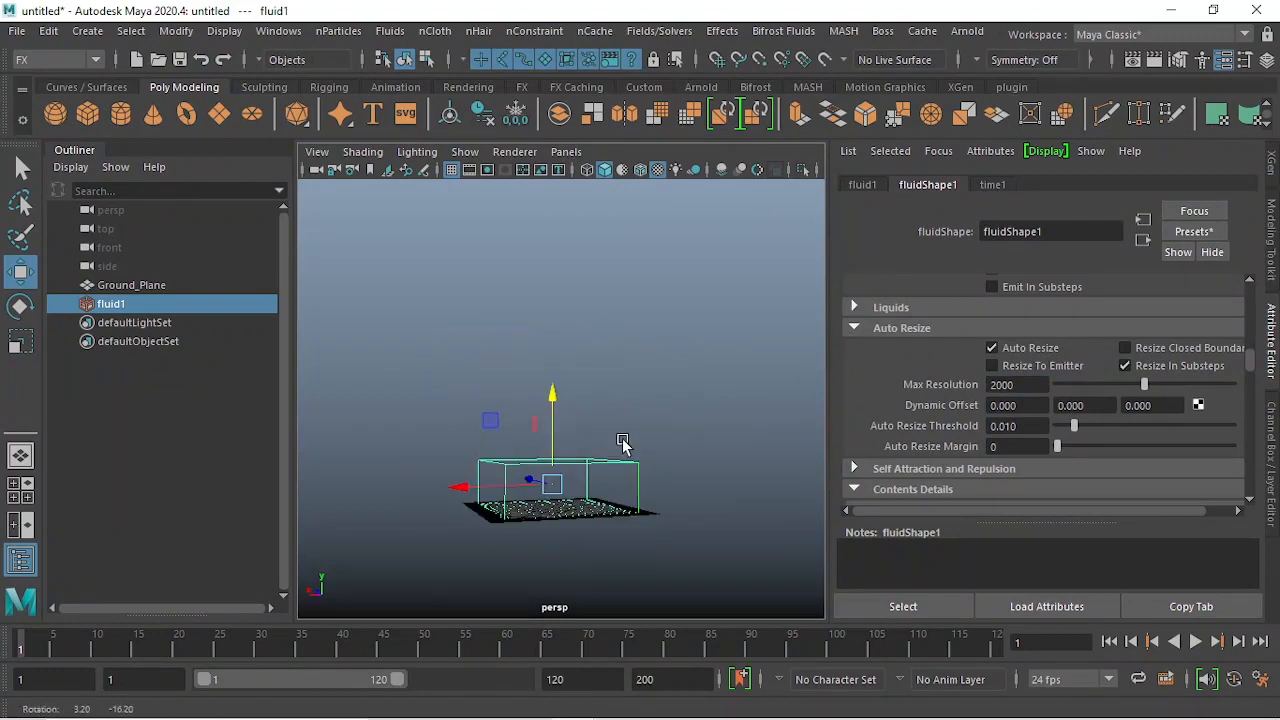
{"action": "middle_click_drag", "start_coordinate": [622, 425], "coordinate": [617, 540], "text": "alt"}
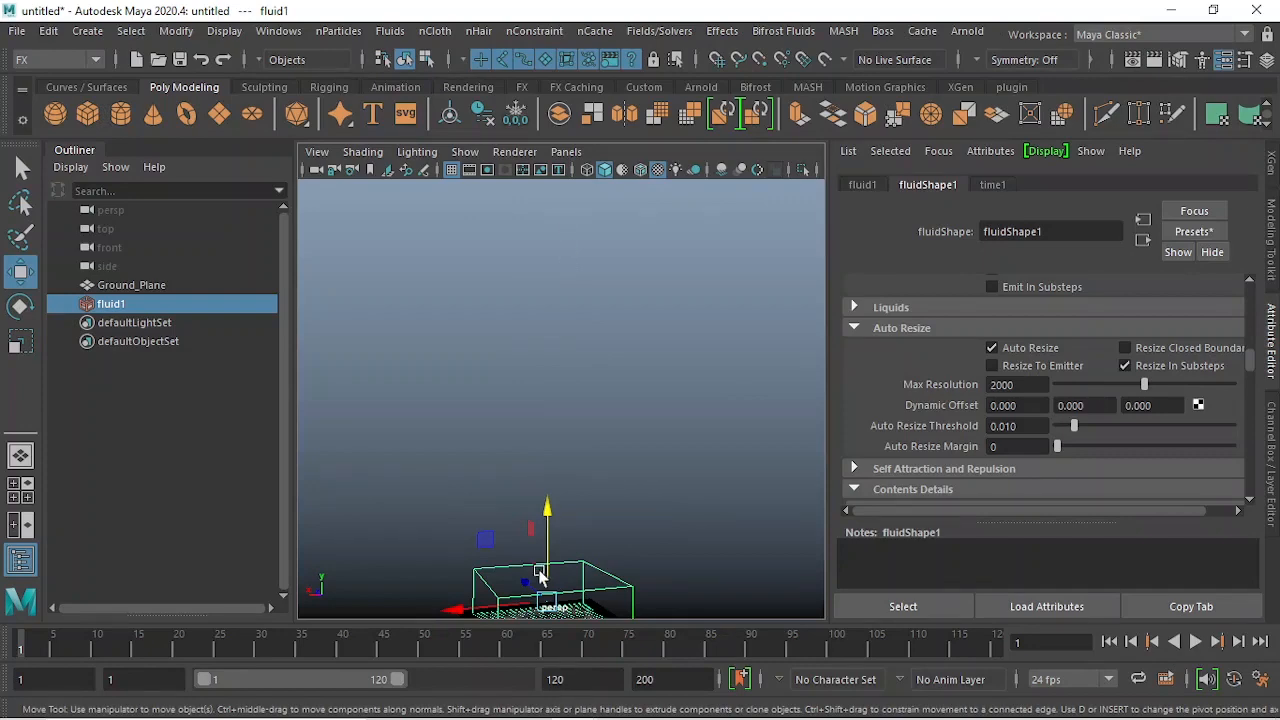
{"action": "middle_click_drag", "start_coordinate": [641, 460], "coordinate": [651, 316], "text": "alt"}
{"action": "left_click_drag", "start_coordinate": [651, 316], "coordinate": [630, 485], "text": "alt"}
{"action": "middle_click_drag", "start_coordinate": [630, 485], "coordinate": [648, 414], "text": "alt"}
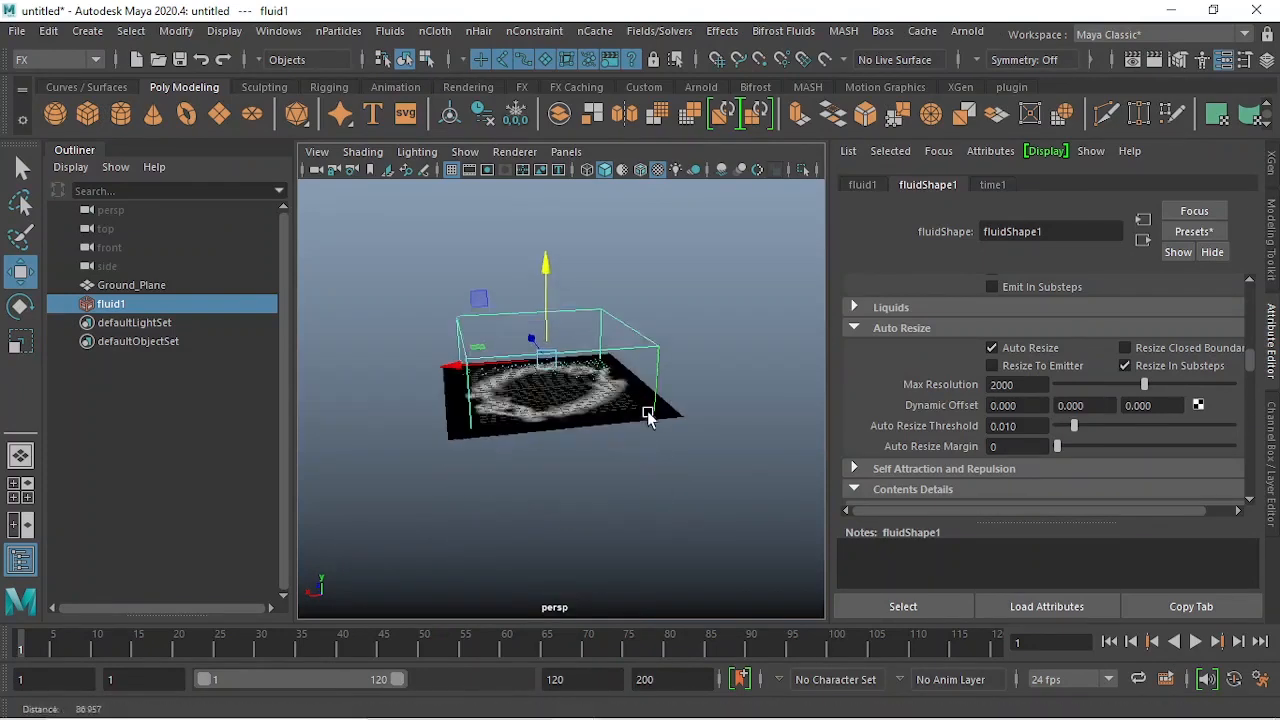
{"action": "scroll", "coordinate": [648, 414], "scroll_direction": "up", "scroll_amount": 3}
{"action": "left_click", "coordinate": [1005, 426]}
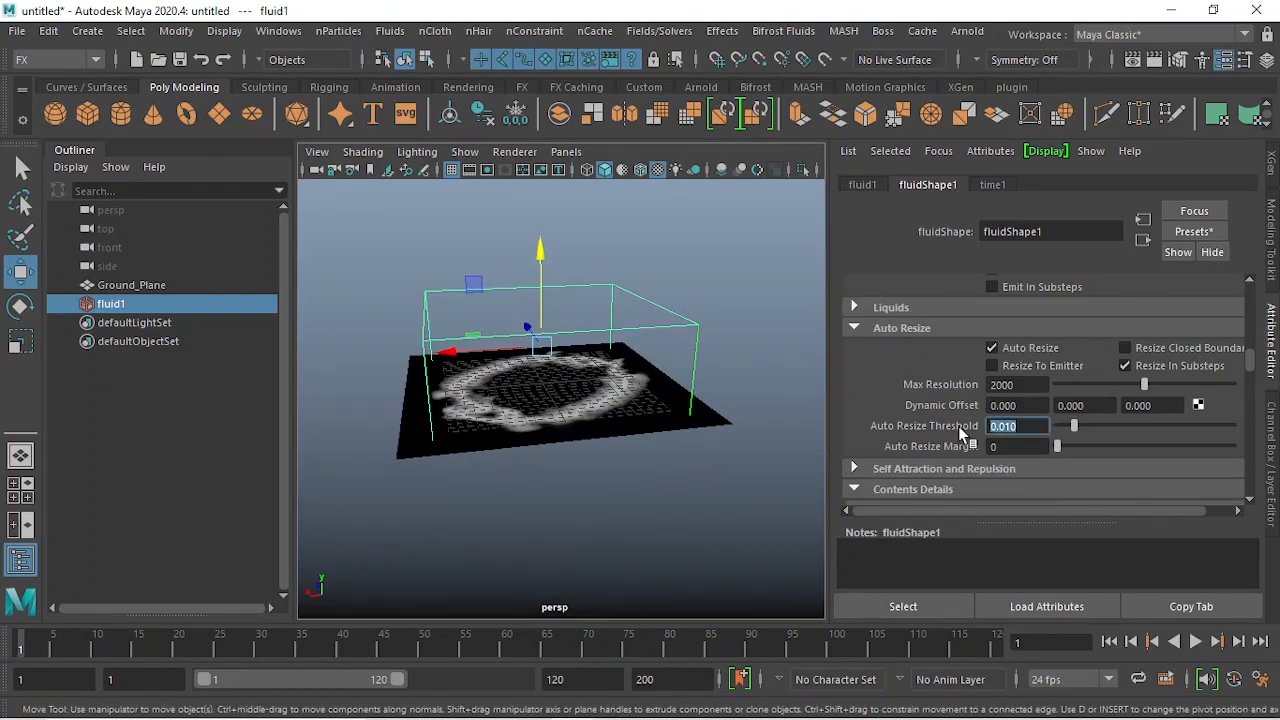
{"action": "type", "text": "0"}
{"action": "key", "text": "Return"}
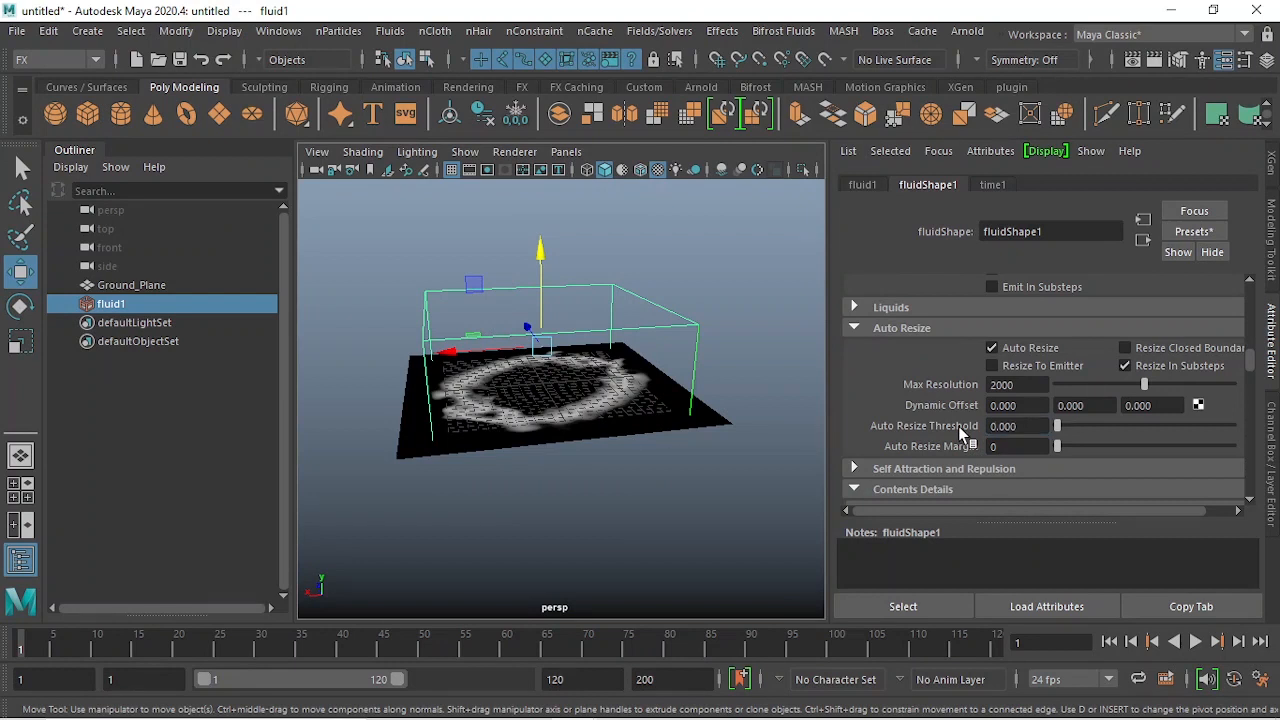
- Set the fluid's Auto Resize Margin to 5
{"action": "left_click", "coordinate": [1018, 447]}
{"action": "type", "text": "5"}
{"action": "key", "text": "Return"}
- Look over the fluid's Contents Details and its Density attributes
{"action": "left_click_drag", "start_coordinate": [396, 458], "coordinate": [430, 395], "text": "alt"}
{"action": "left_click_drag", "start_coordinate": [605, 360], "coordinate": [722, 433], "text": "alt"}
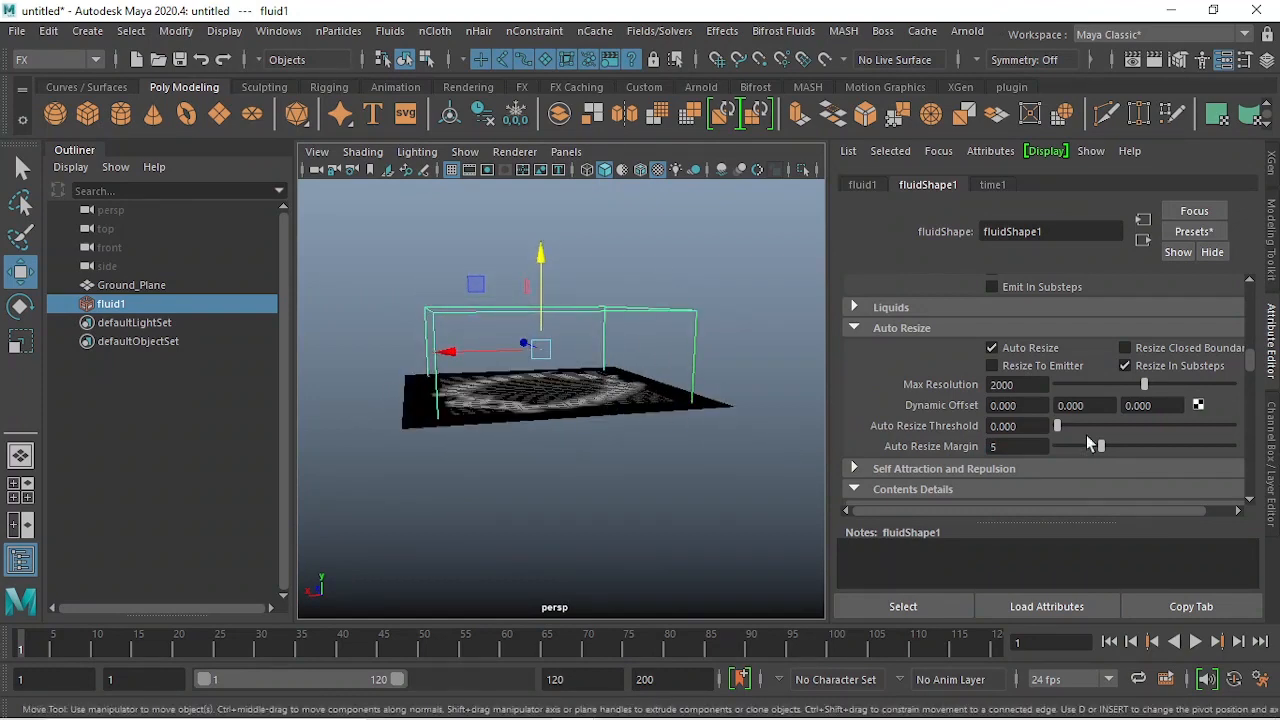
{"action": "scroll", "coordinate": [1048, 445], "scroll_direction": "down", "scroll_amount": 3}
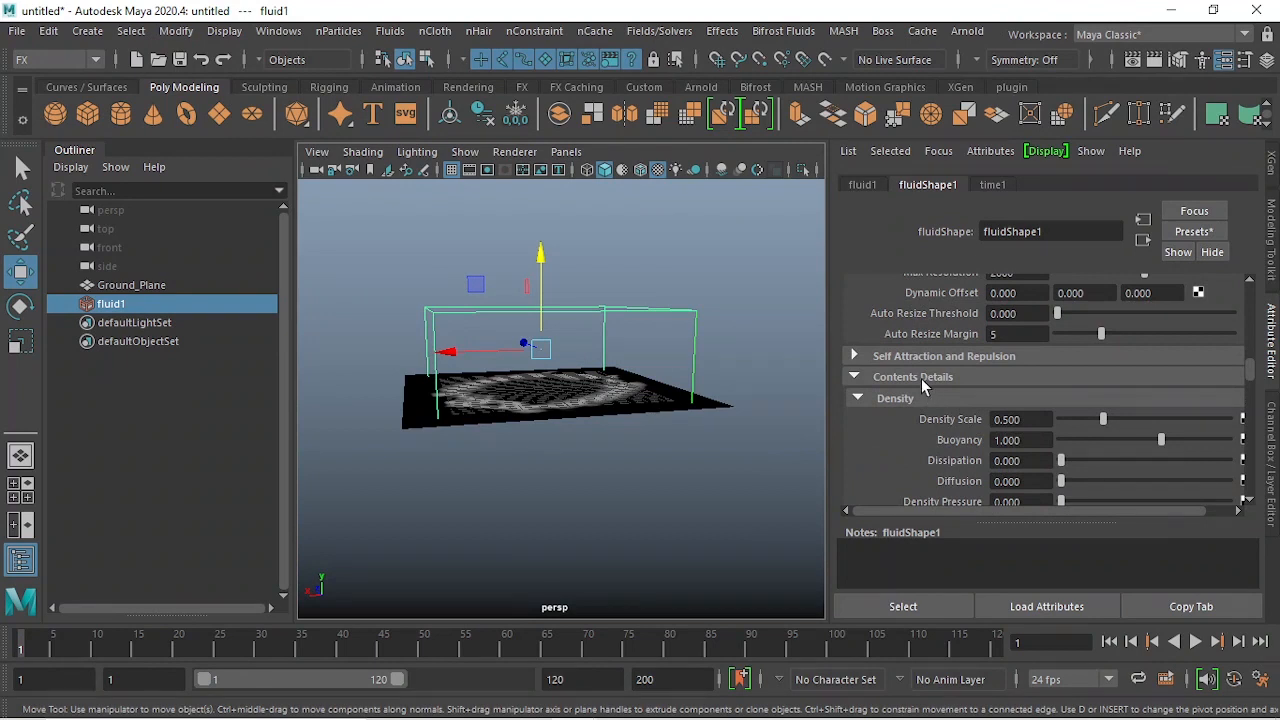
{"action": "left_click", "coordinate": [921, 379]}
{"action": "left_click", "coordinate": [905, 385]}
{"action": "left_click", "coordinate": [923, 400]}
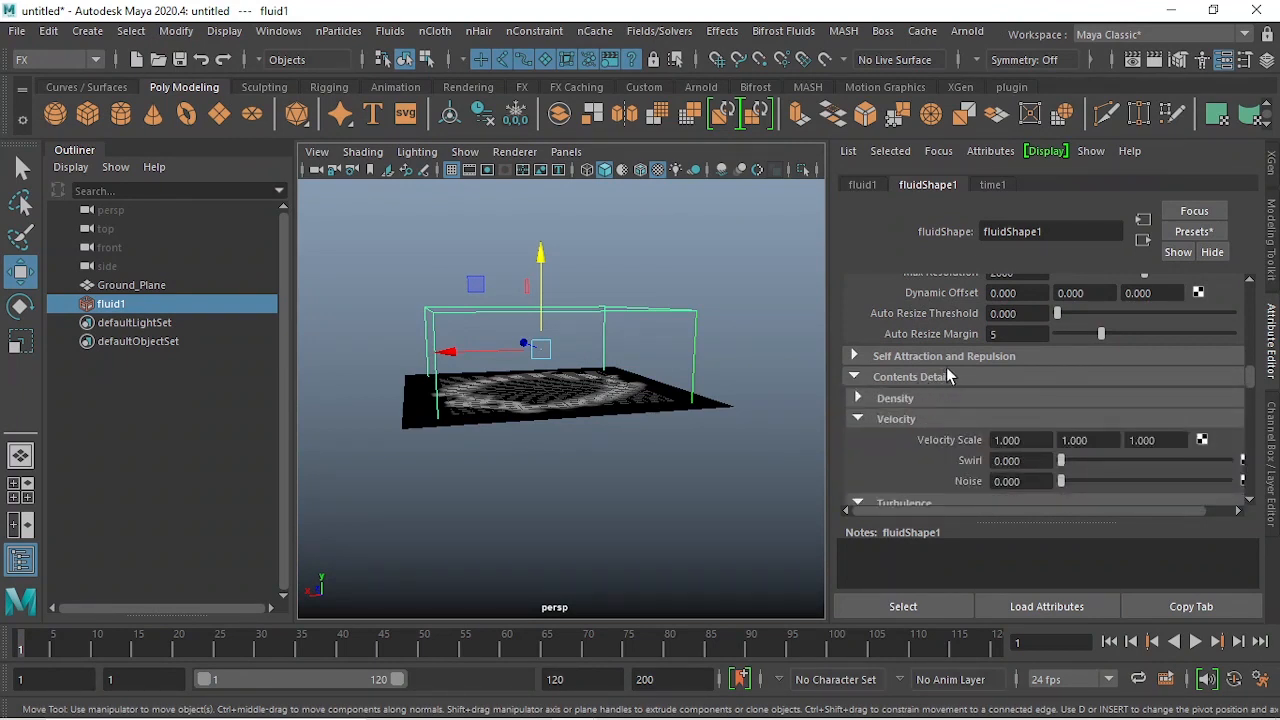
{"action": "left_click", "coordinate": [948, 376]}
{"action": "left_click", "coordinate": [900, 378]}
{"action": "left_click", "coordinate": [931, 398]}
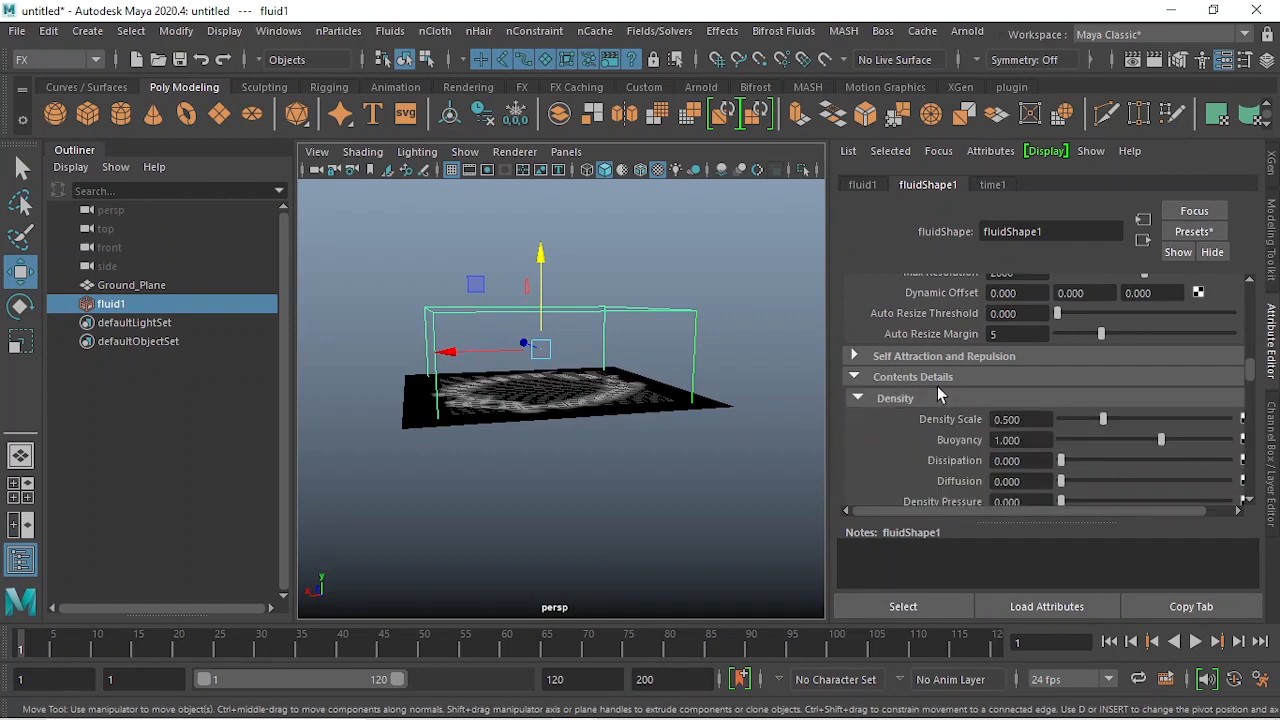
- Set the fluid's Density Scale to 0.65
{"action": "left_click_drag", "start_coordinate": [625, 418], "coordinate": [648, 424], "text": "alt"}
{"action": "scroll", "coordinate": [651, 450], "scroll_direction": "up", "scroll_amount": 3}
{"action": "middle_click_drag", "start_coordinate": [651, 450], "coordinate": [652, 471], "text": "alt"}
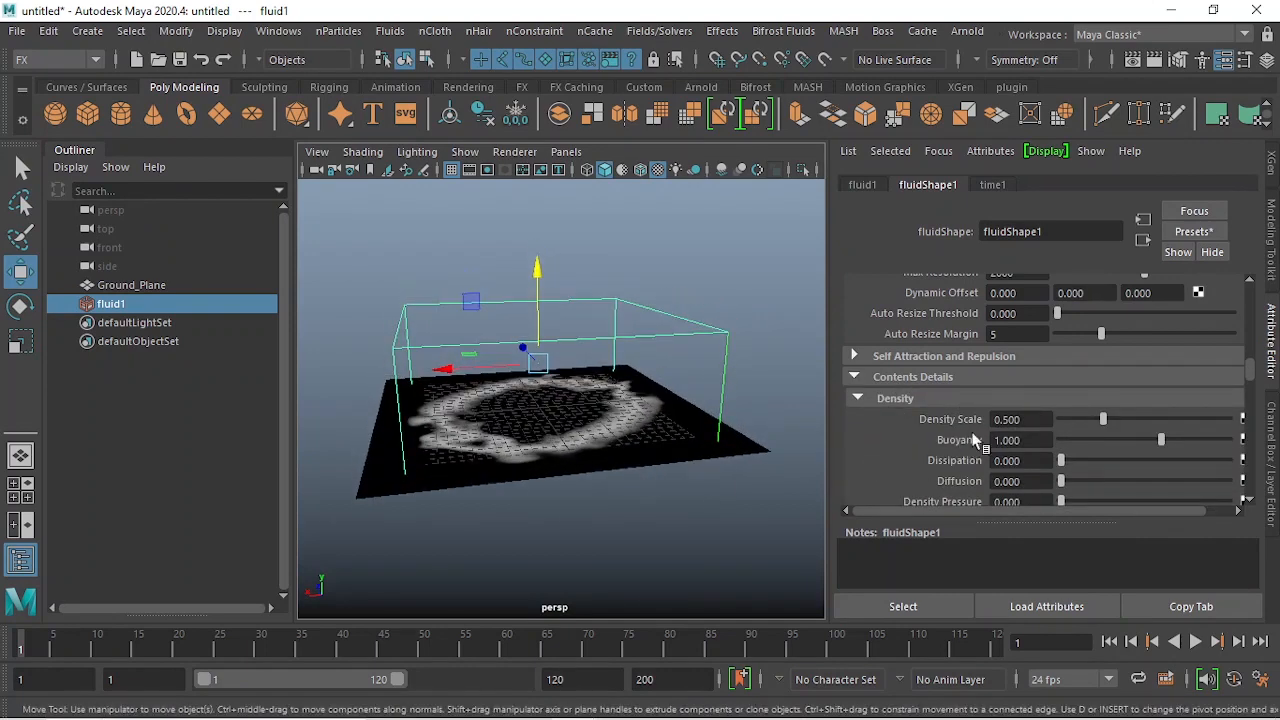
{"action": "left_click_drag", "start_coordinate": [1023, 421], "coordinate": [945, 419]}
{"action": "type", "text": ".65"}
{"action": "key", "text": "Return"}
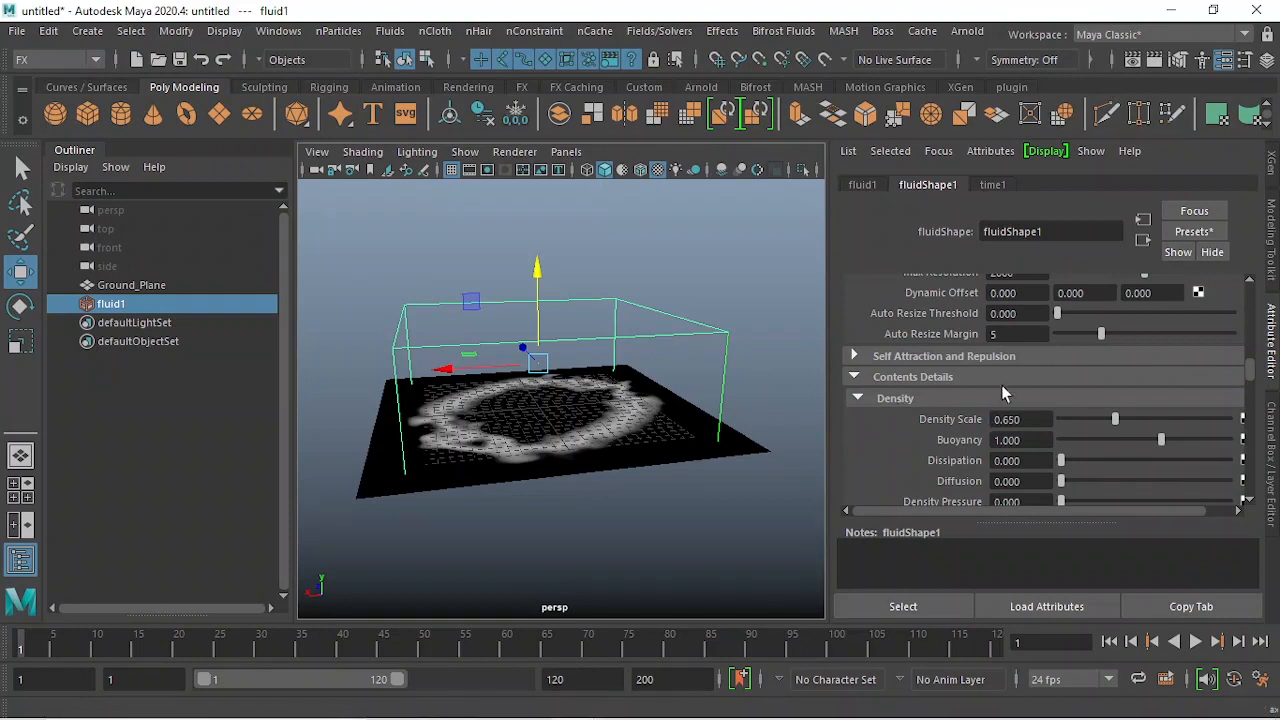
- Set the fluid's density Buoyancy to 10
{"action": "left_click", "coordinate": [1035, 440]}
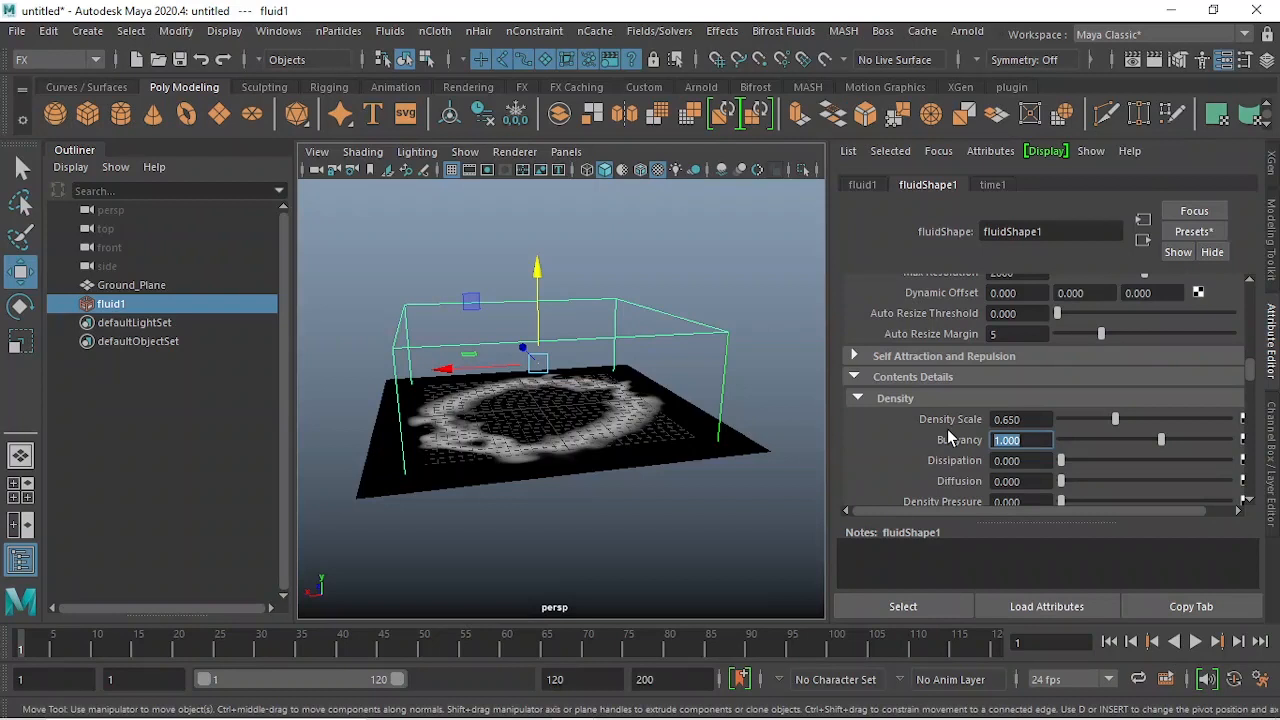
{"action": "left_click_drag", "start_coordinate": [629, 471], "coordinate": [555, 368], "text": "alt"}
{"action": "left_click_drag", "start_coordinate": [635, 397], "coordinate": [640, 410], "text": "alt"}
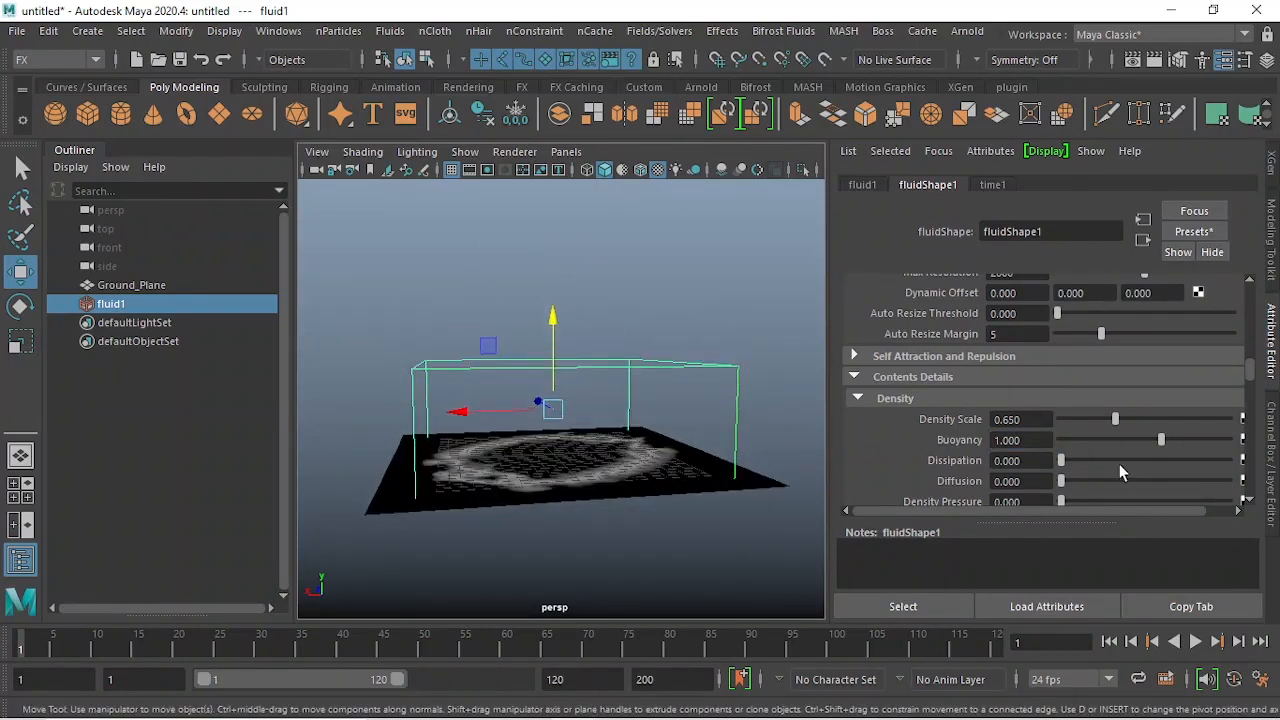
{"action": "left_click", "coordinate": [1048, 440]}
{"action": "left_click_drag", "start_coordinate": [1048, 440], "coordinate": [917, 443]}
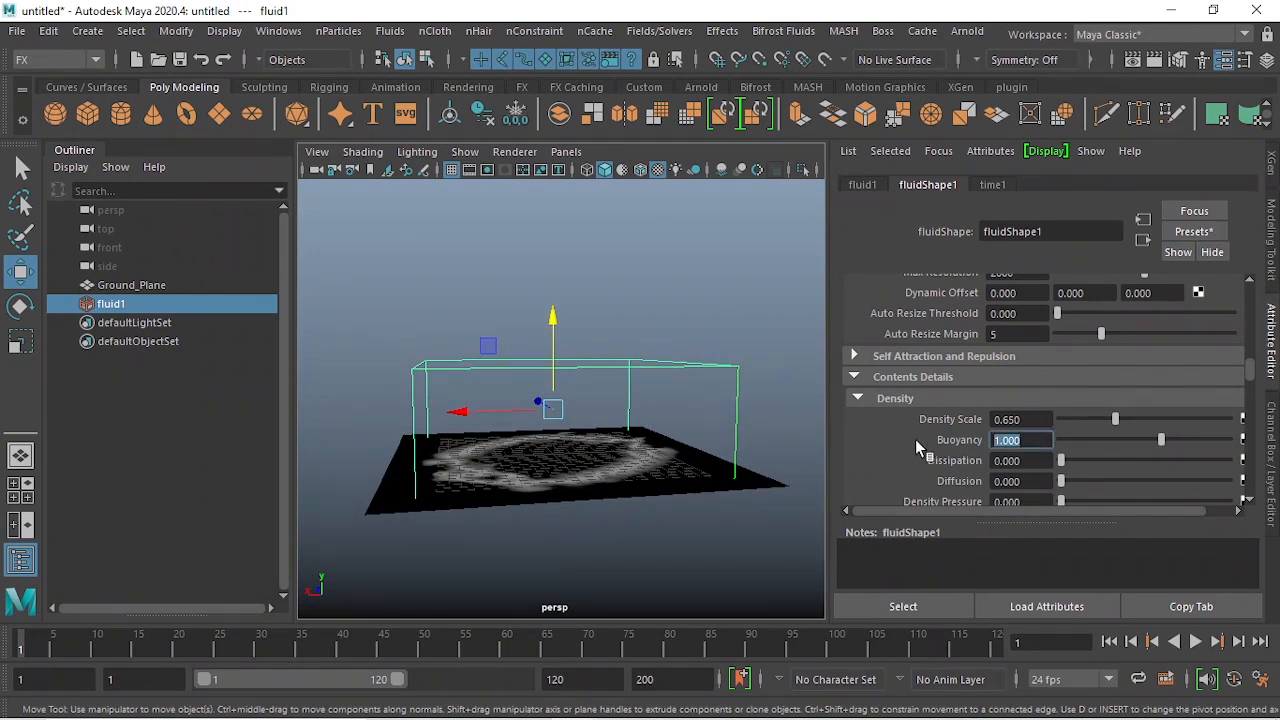
{"action": "key", "text": "Return"}
{"action": "scroll", "coordinate": [602, 530], "scroll_direction": "down", "scroll_amount": 1}
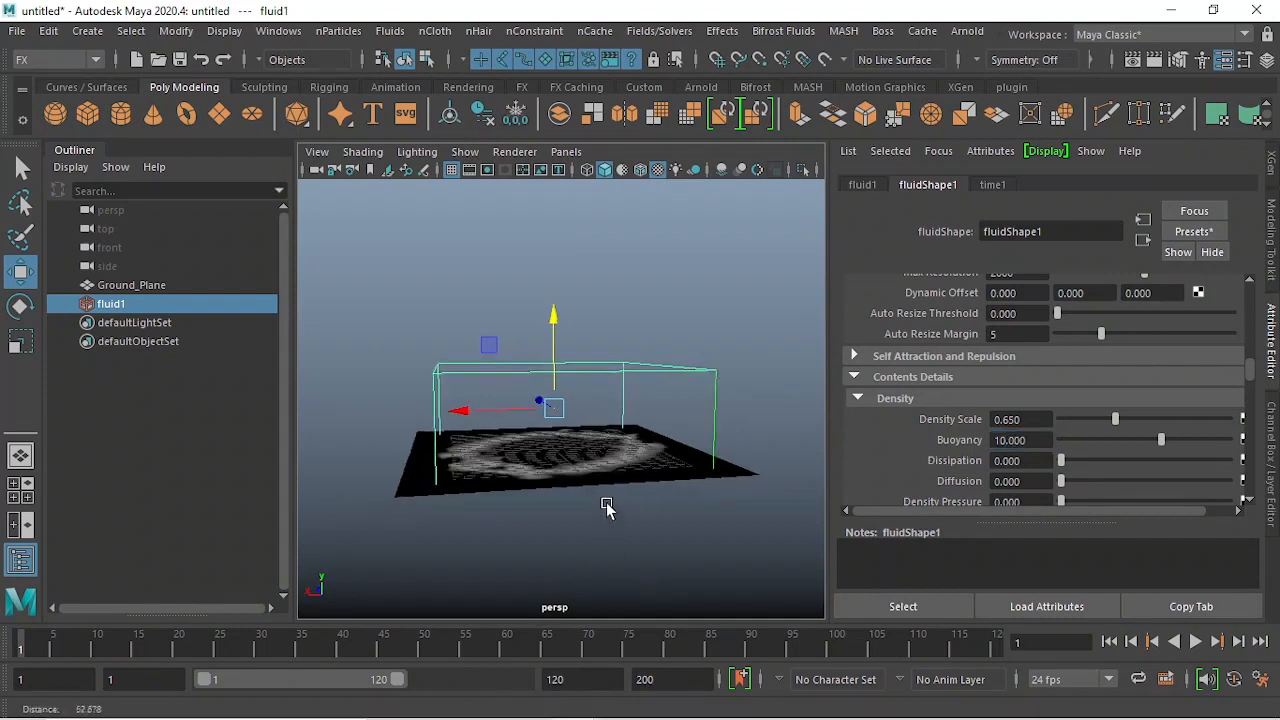
- Set the fluid's density Dissipation to 0.01
{"action": "left_click_drag", "start_coordinate": [1024, 462], "coordinate": [962, 466]}
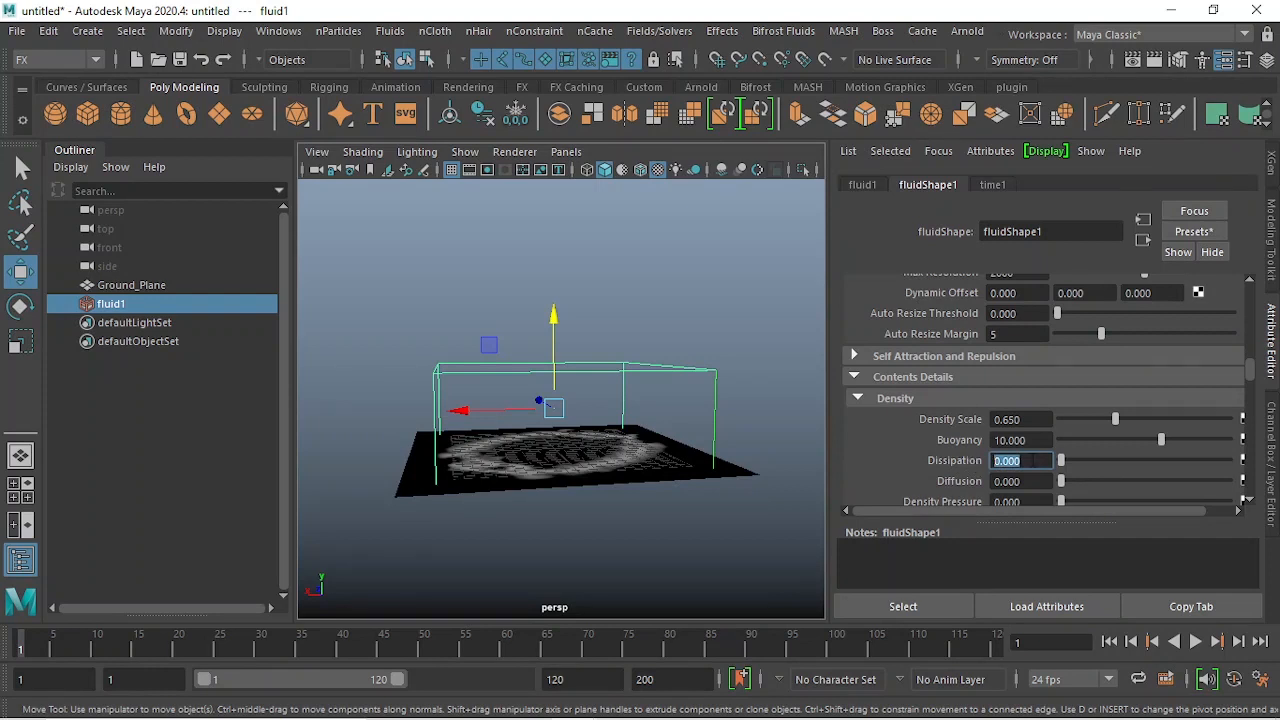
{"action": "type", "text": "0.01"}
{"action": "key", "text": "Return"}
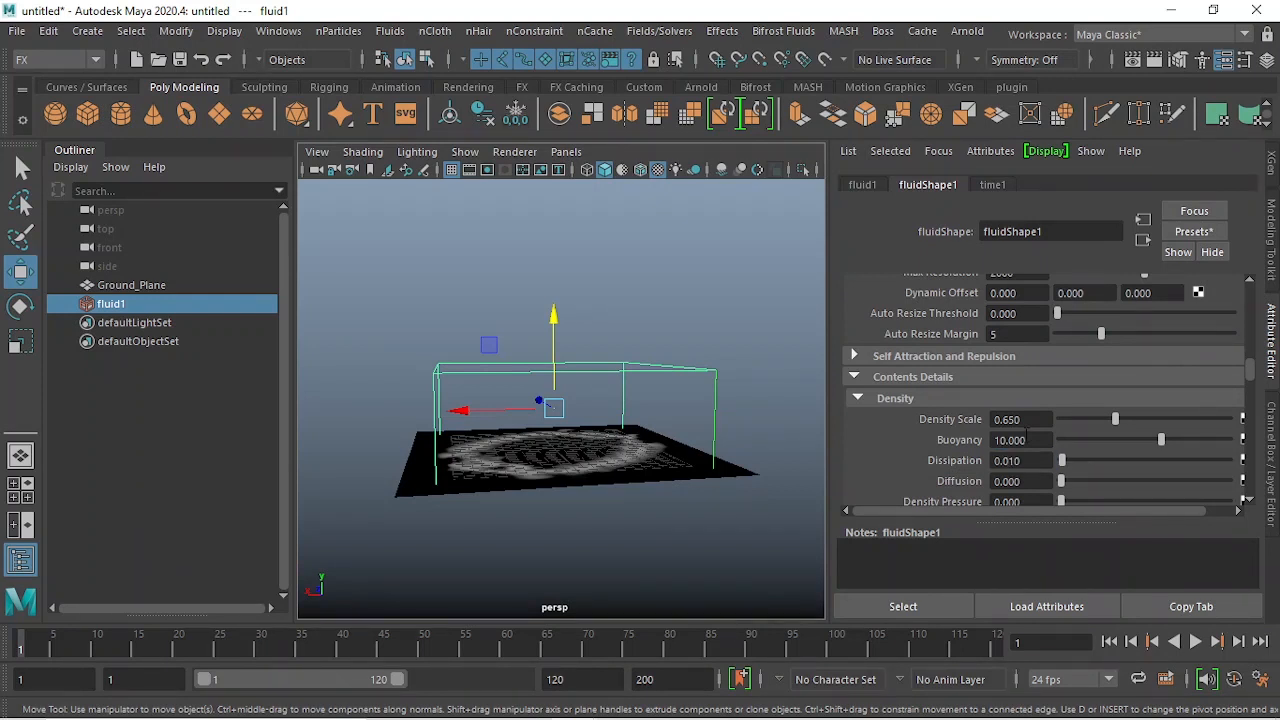
- Check the density Diffusion value and try a Density Pressure of 0.1 for the fluid
{"action": "scroll", "coordinate": [1026, 466], "scroll_direction": "down", "scroll_amount": 2}
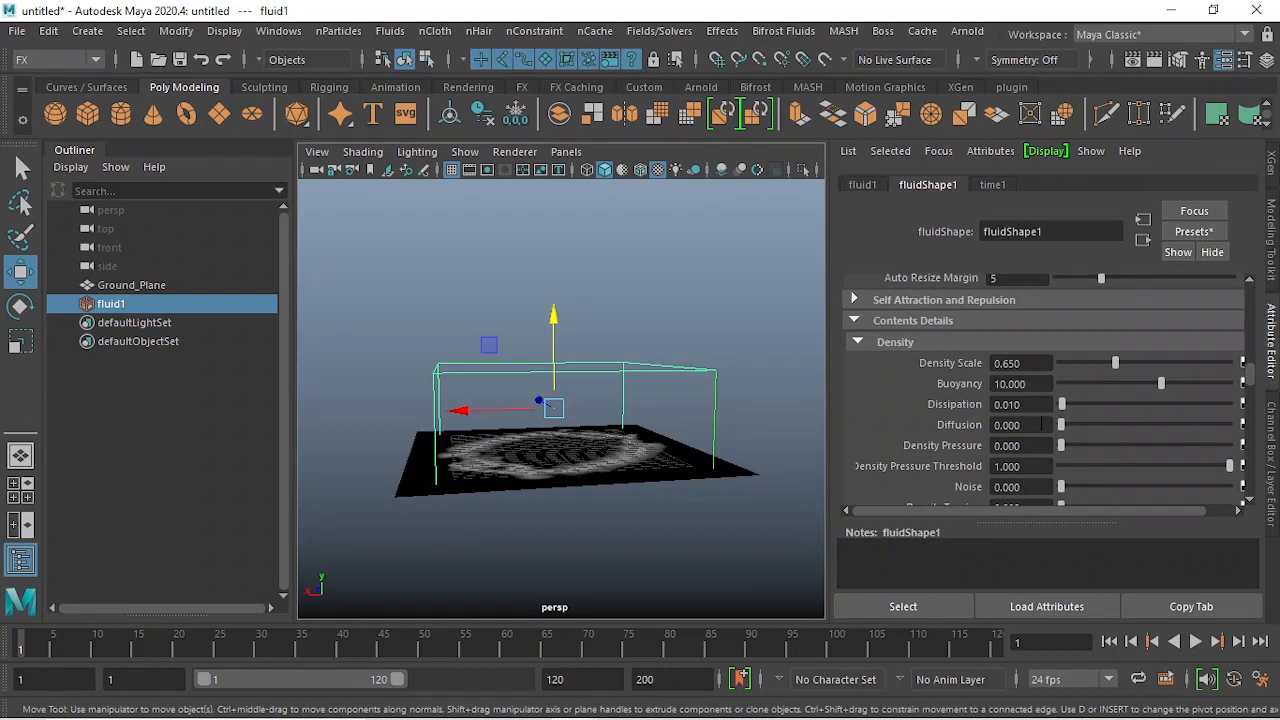
{"action": "left_click_drag", "start_coordinate": [1041, 424], "coordinate": [887, 425]}
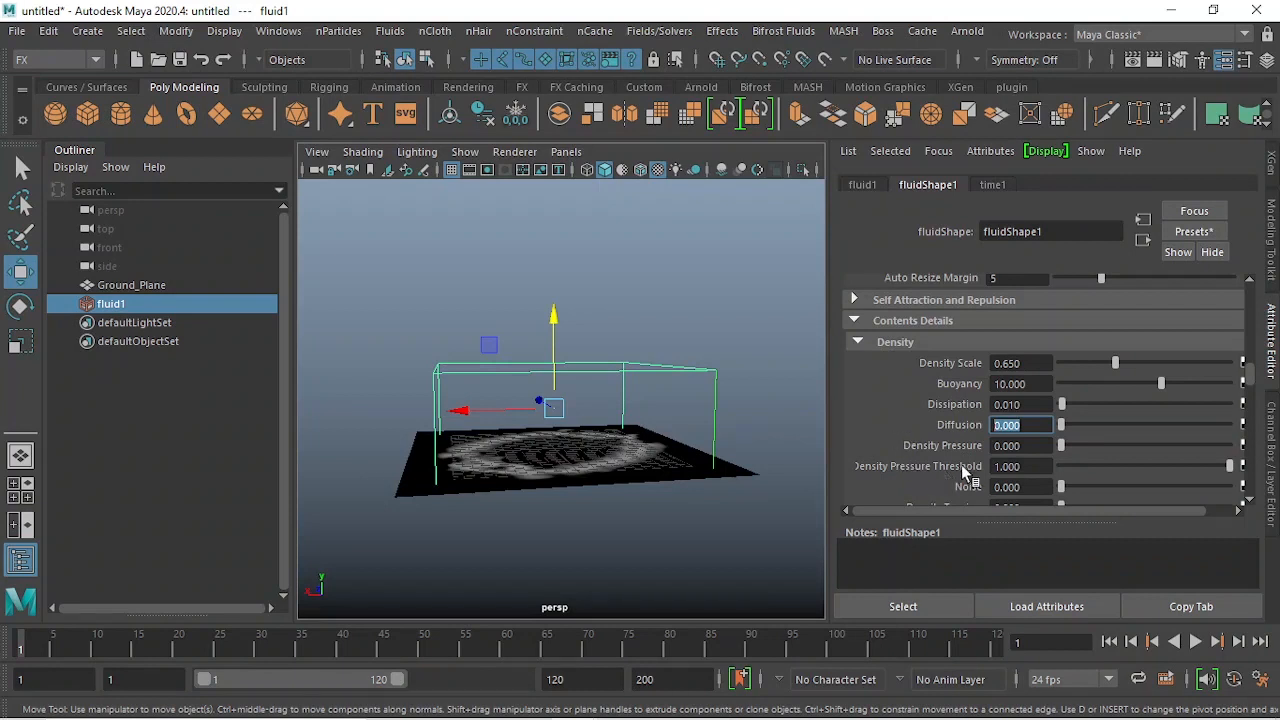
{"action": "left_click", "coordinate": [1018, 446]}
{"action": "left_click_drag", "start_coordinate": [1020, 446], "coordinate": [877, 447]}
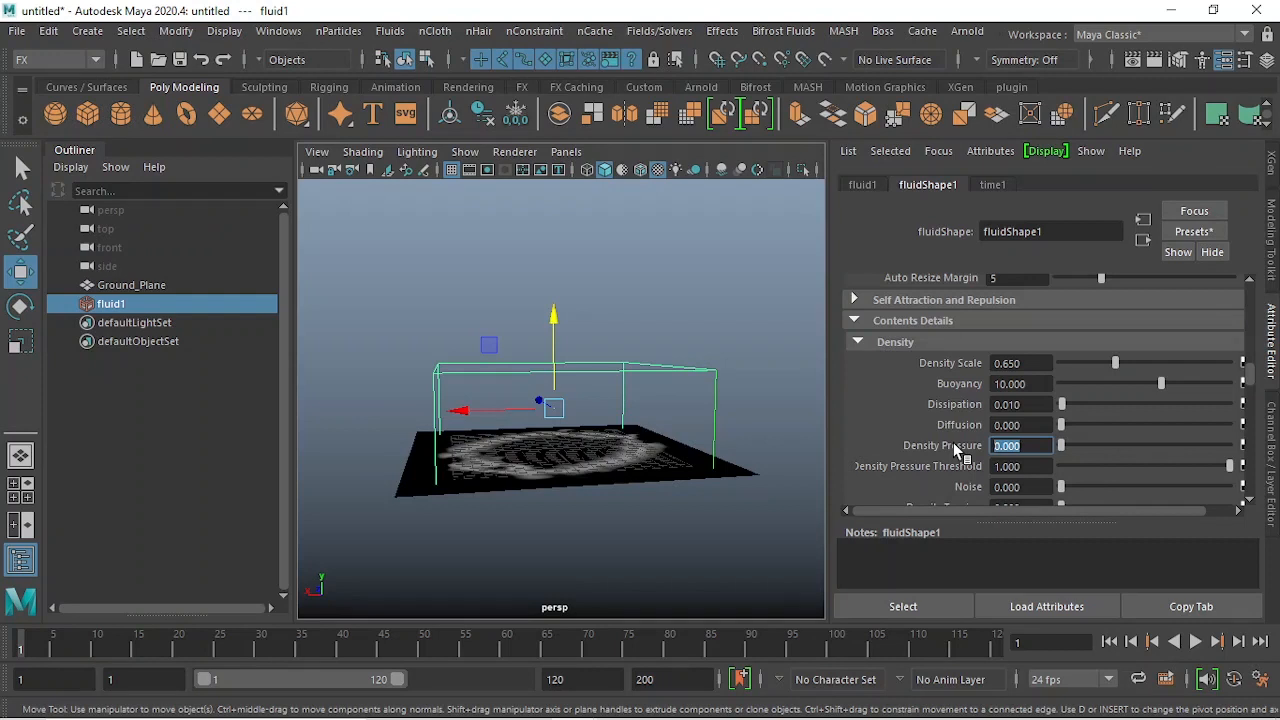
{"action": "scroll", "coordinate": [585, 428], "scroll_direction": "down", "scroll_amount": 3}
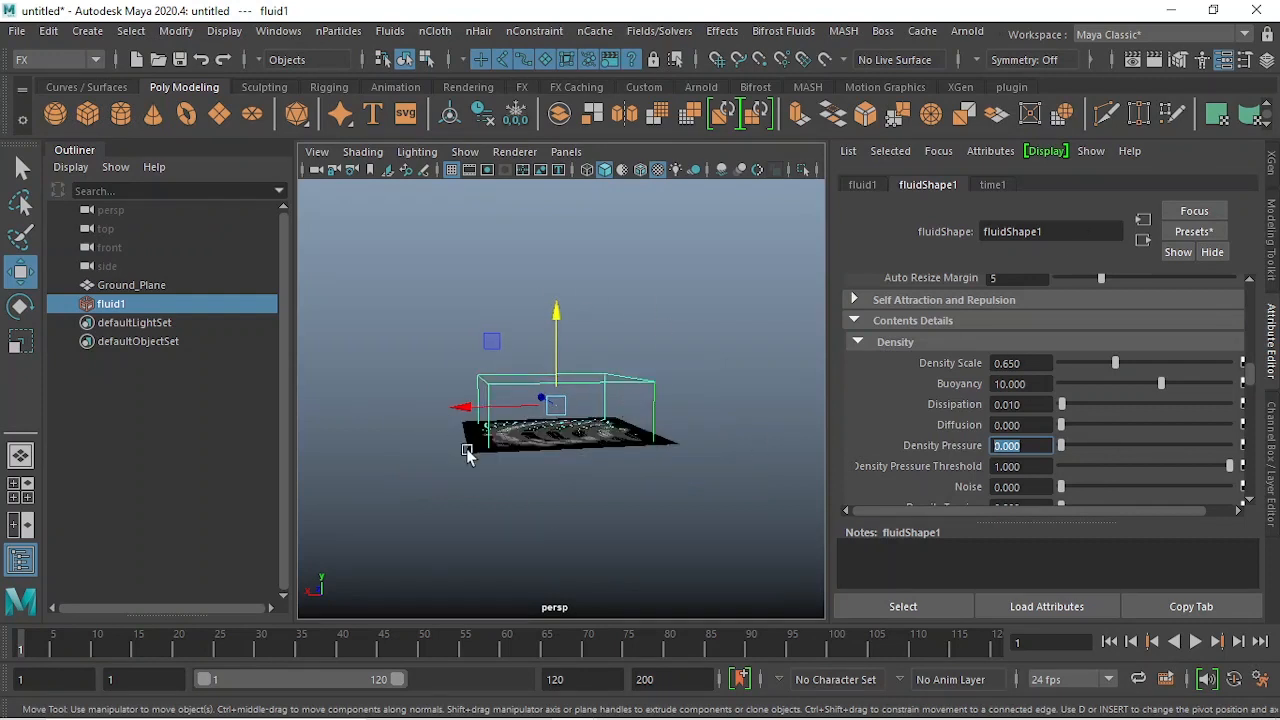
{"action": "left_click_drag", "start_coordinate": [540, 420], "coordinate": [606, 286], "text": "alt"}
{"action": "right_click_drag", "start_coordinate": [606, 286], "coordinate": [598, 398], "text": "alt"}
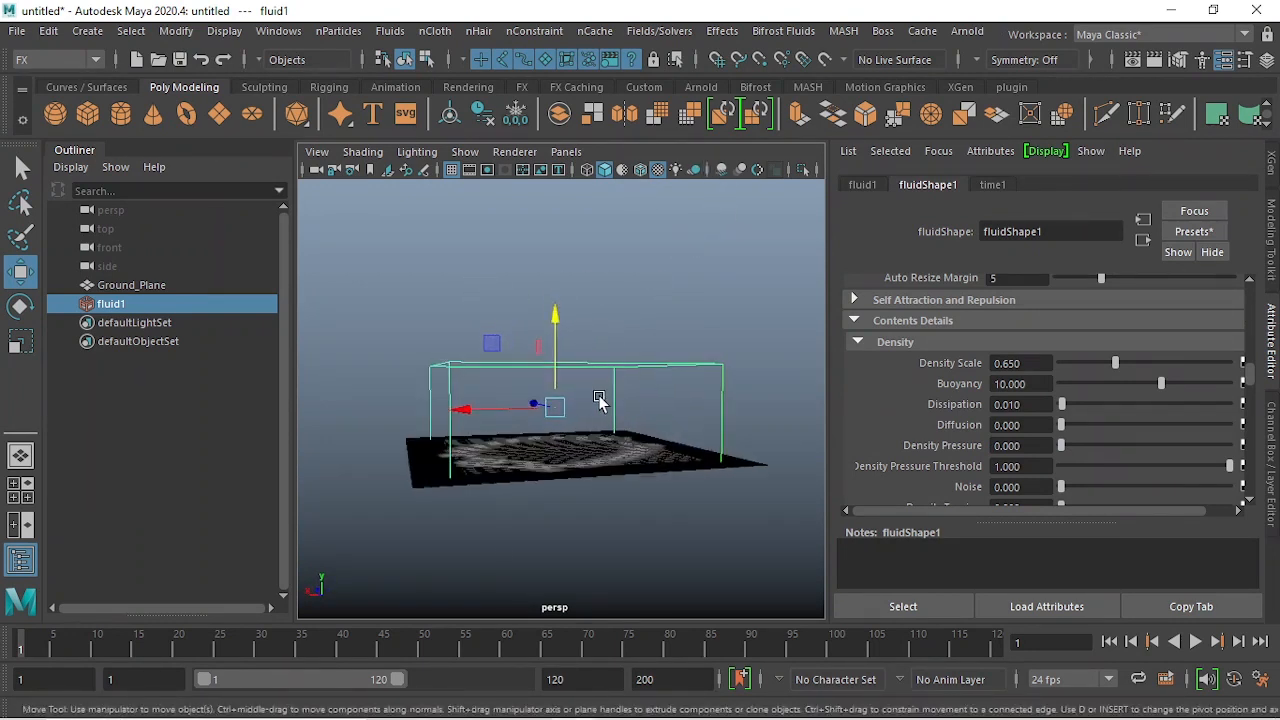
{"action": "left_click_drag", "start_coordinate": [600, 362], "coordinate": [602, 386], "text": "alt"}
{"action": "left_click", "coordinate": [1040, 447]}
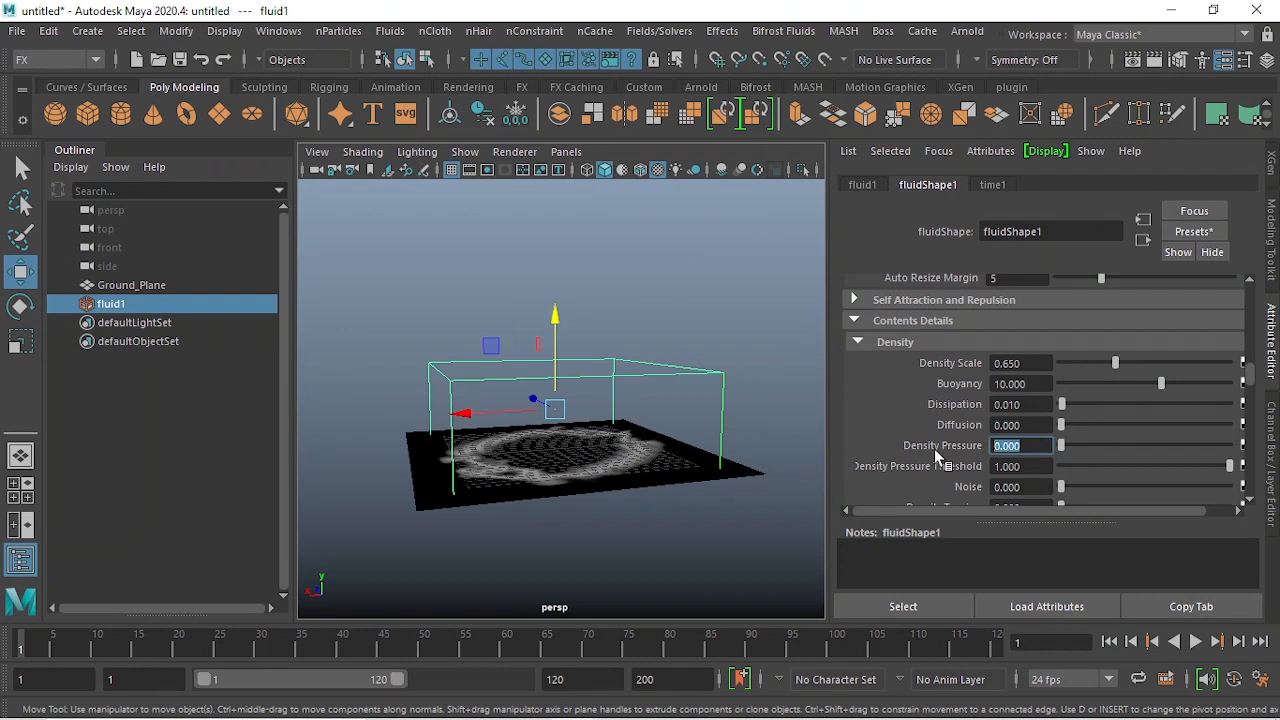
{"action": "type", "text": "0.1"}
{"action": "key", "text": "Return"}
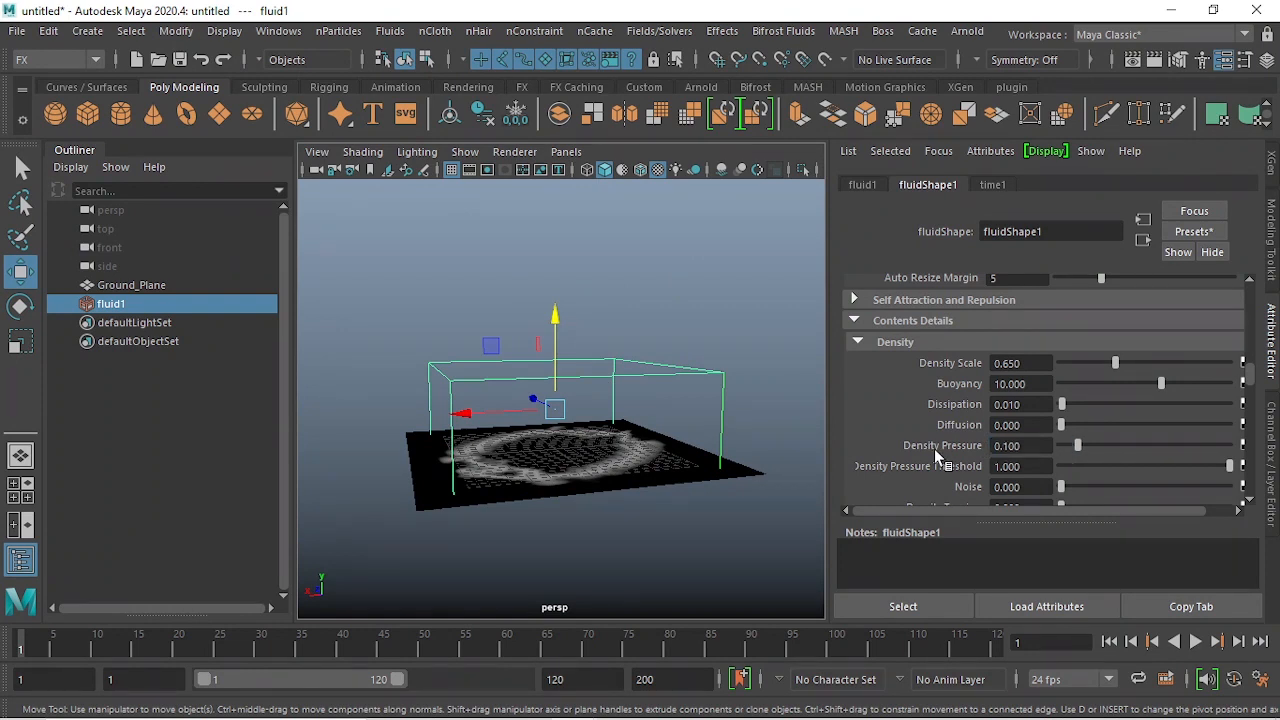
- Set the fluid's Density Pressure to 0.13
{"action": "left_click_drag", "start_coordinate": [1036, 446], "coordinate": [971, 446]}
{"action": "type", "text": ".13"}
{"action": "key", "text": "Return"}
- Set the fluid's Density Pressure Threshold to 0.1
{"action": "left_click", "coordinate": [1038, 466]}
{"action": "left_click_drag", "start_coordinate": [1036, 466], "coordinate": [938, 466]}
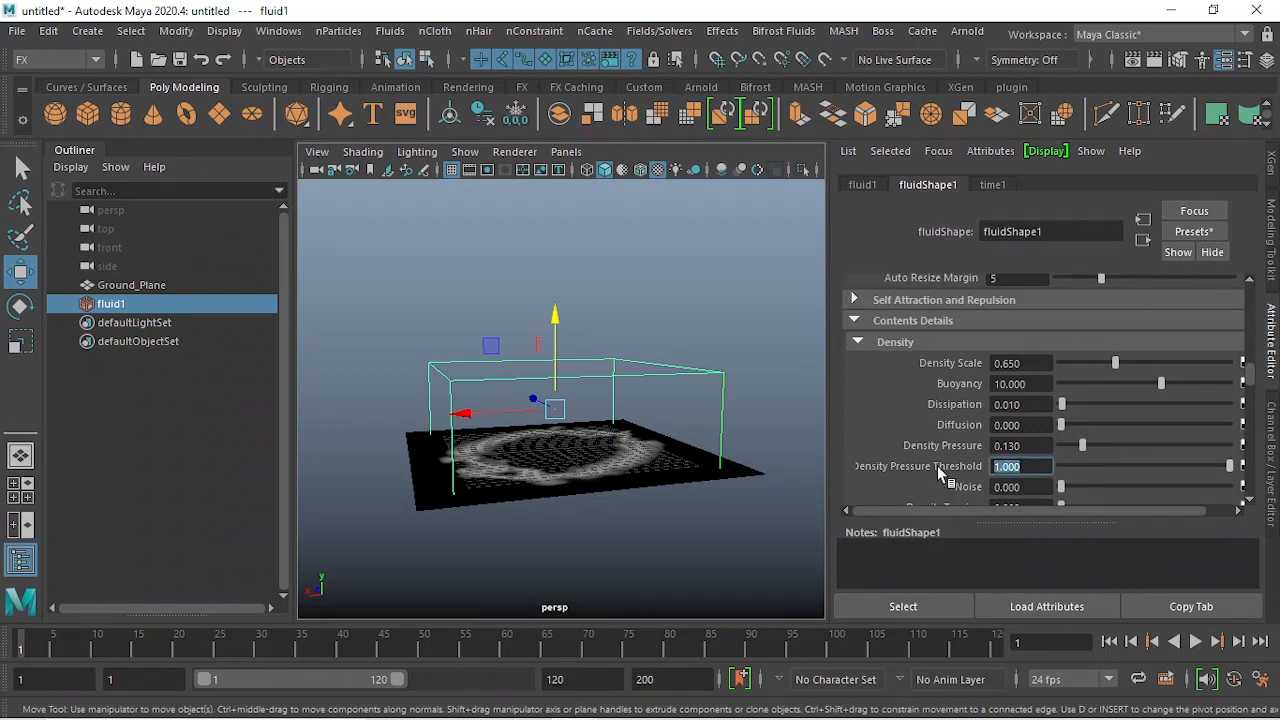
{"action": "type", "text": ".1"}
{"action": "key", "text": "Return"}
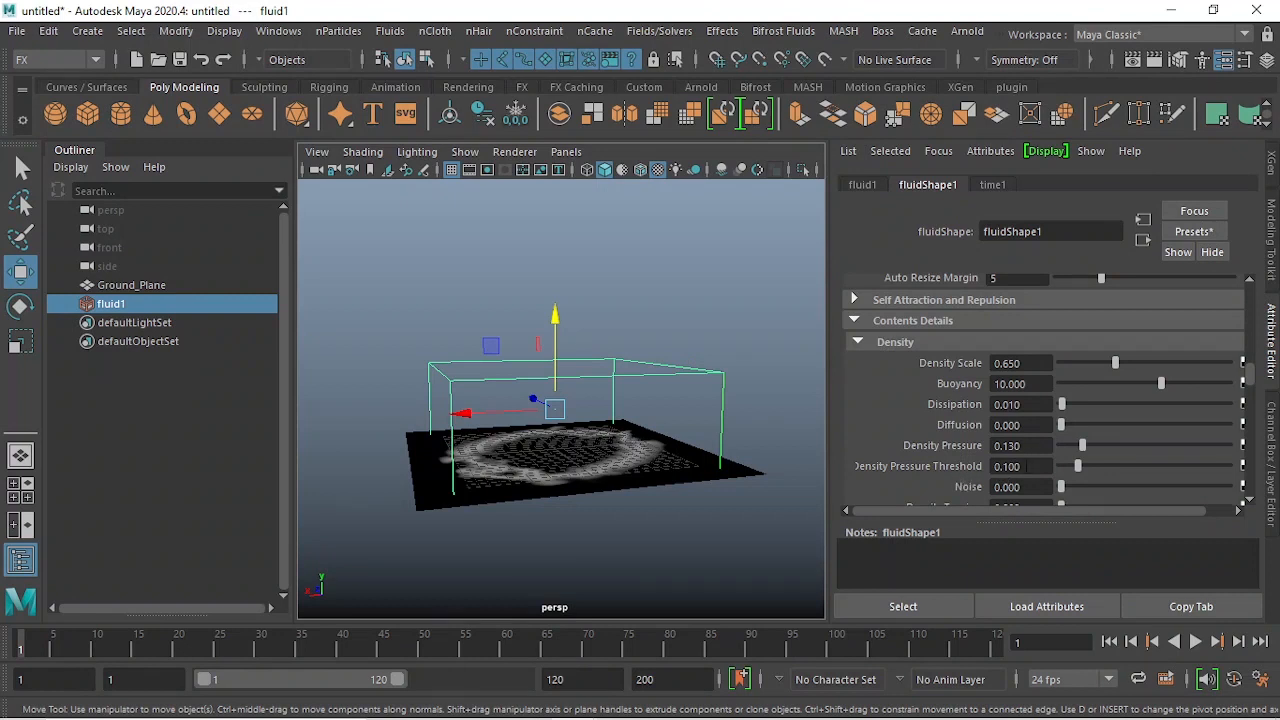
{"action": "left_click_drag", "start_coordinate": [1030, 467], "coordinate": [959, 441]}
{"action": "key", "text": "Tab"}
{"action": "left_click", "coordinate": [1031, 447]}
- Try a density Noise value of 0.04 for the fluid
{"action": "scroll", "coordinate": [1035, 440], "scroll_direction": "down", "scroll_amount": 1}
{"action": "left_click", "coordinate": [1030, 431]}
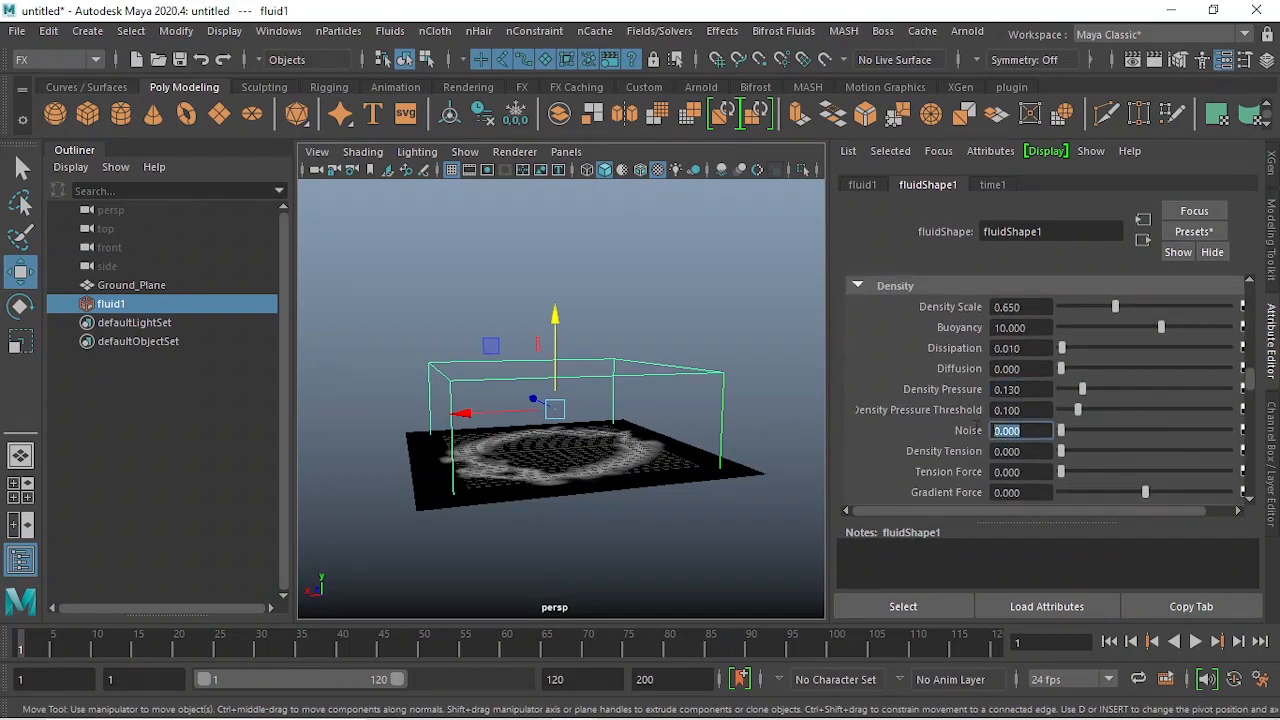
{"action": "key", "text": "BackSpace"}
{"action": "type", "text": "0.04"}
{"action": "key", "text": "Return"}
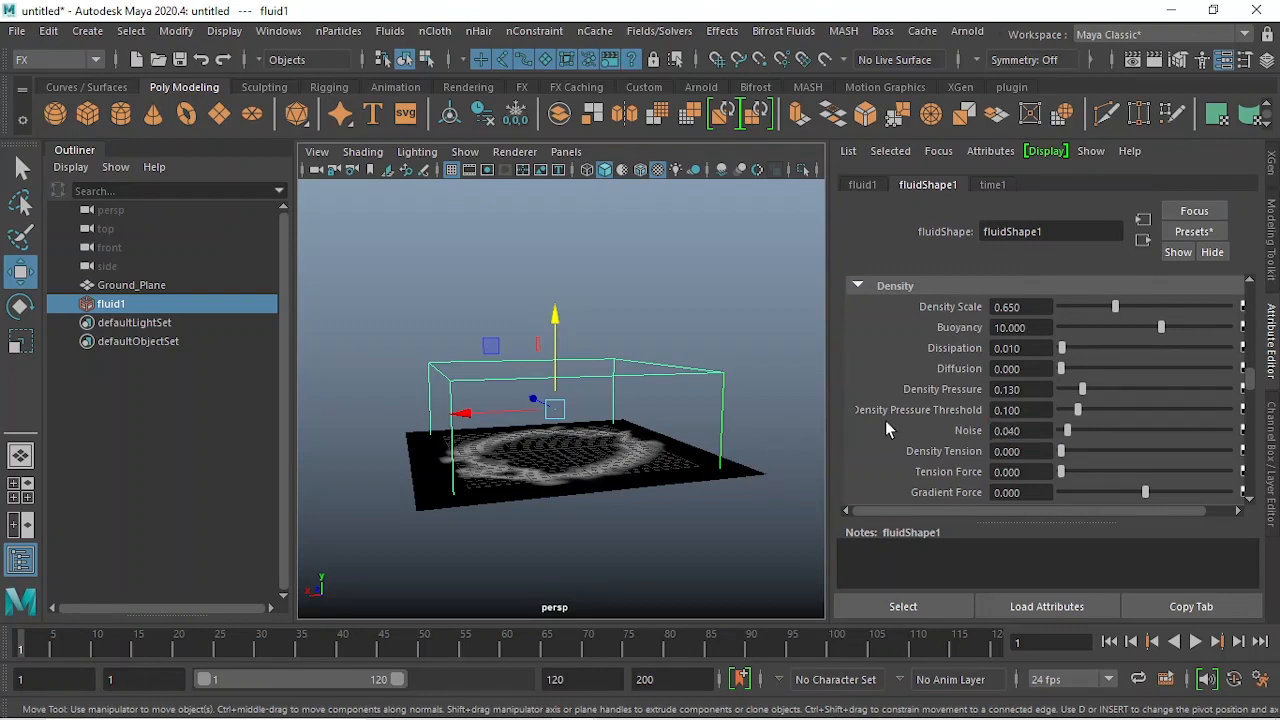
- Set the fluid's density Noise to 0.02
{"action": "left_click", "coordinate": [1031, 431]}
{"action": "key", "text": "BackSpace"}
{"action": "key", "text": "BackSpace"}
{"action": "type", "text": "20"}
{"action": "key", "text": "Return"}
- Switch to the warehouse fire and smoke reference video, watch how the smoke billows, and return to Maya
{"action": "left_click", "coordinate": [1027, 452]}
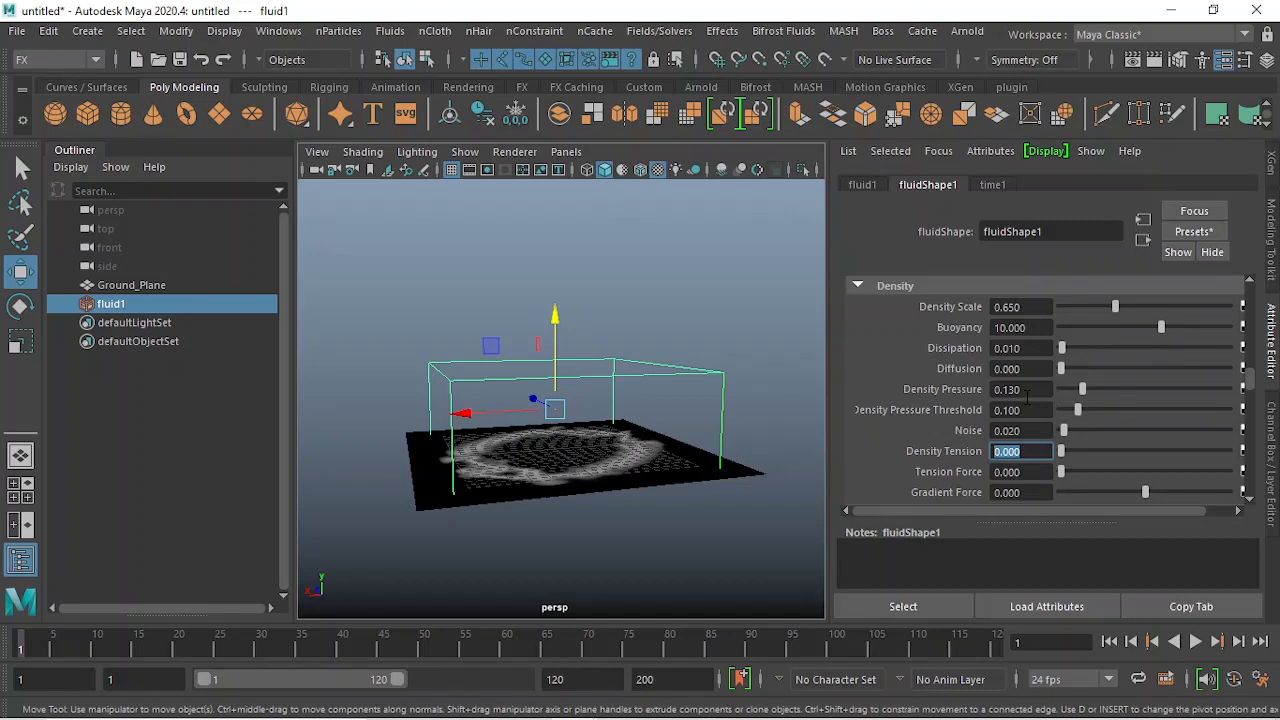
{"action": "mouse_move", "coordinate": [686, 718]}
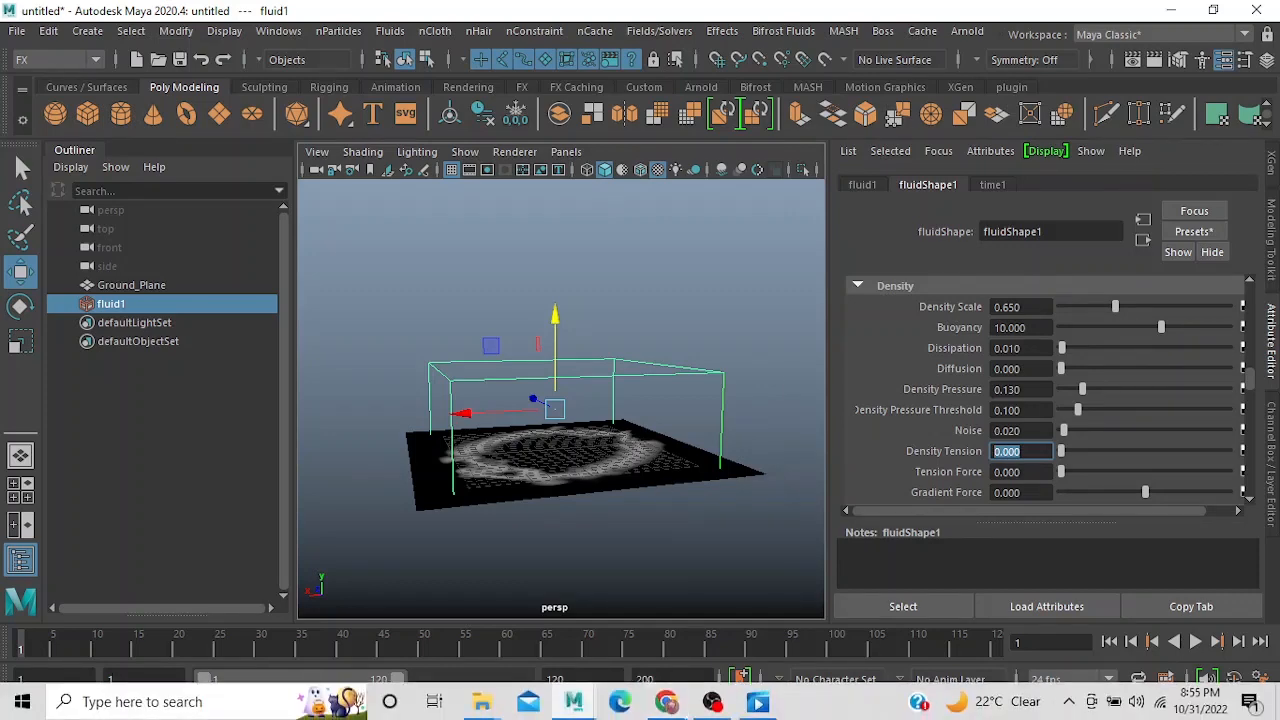
{"action": "left_click", "coordinate": [758, 702]}
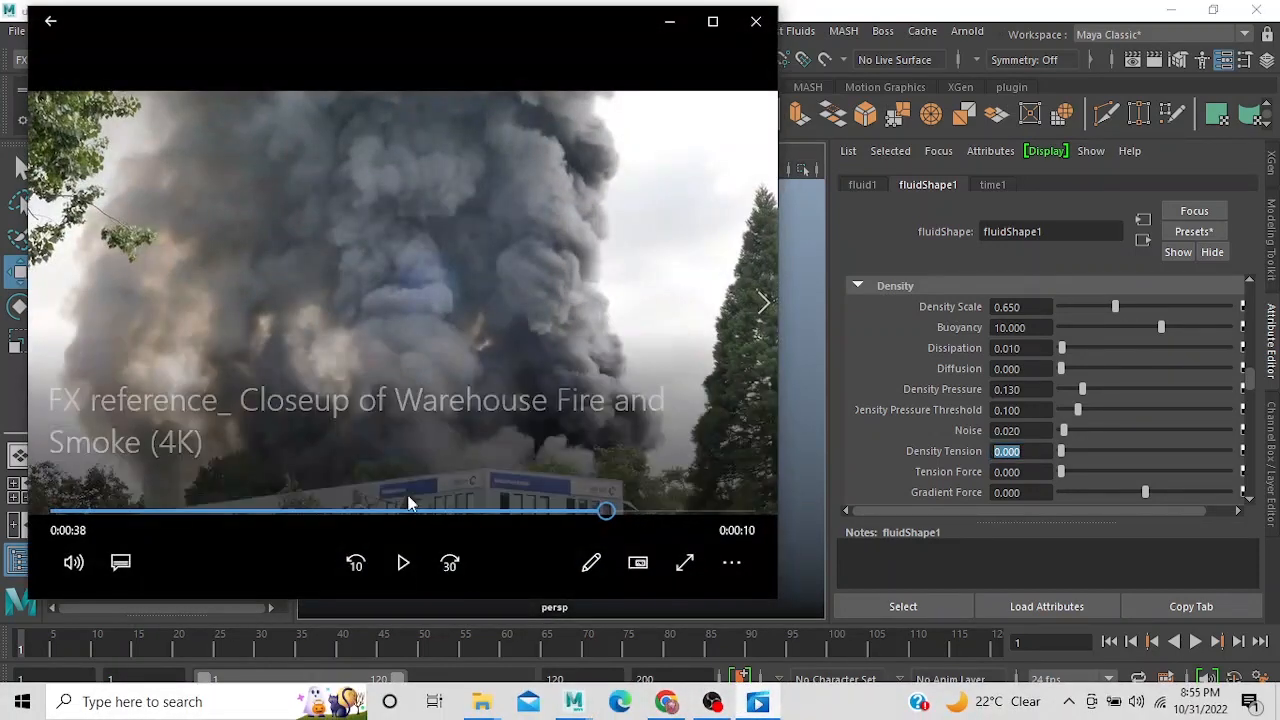
{"action": "left_click", "coordinate": [405, 562]}
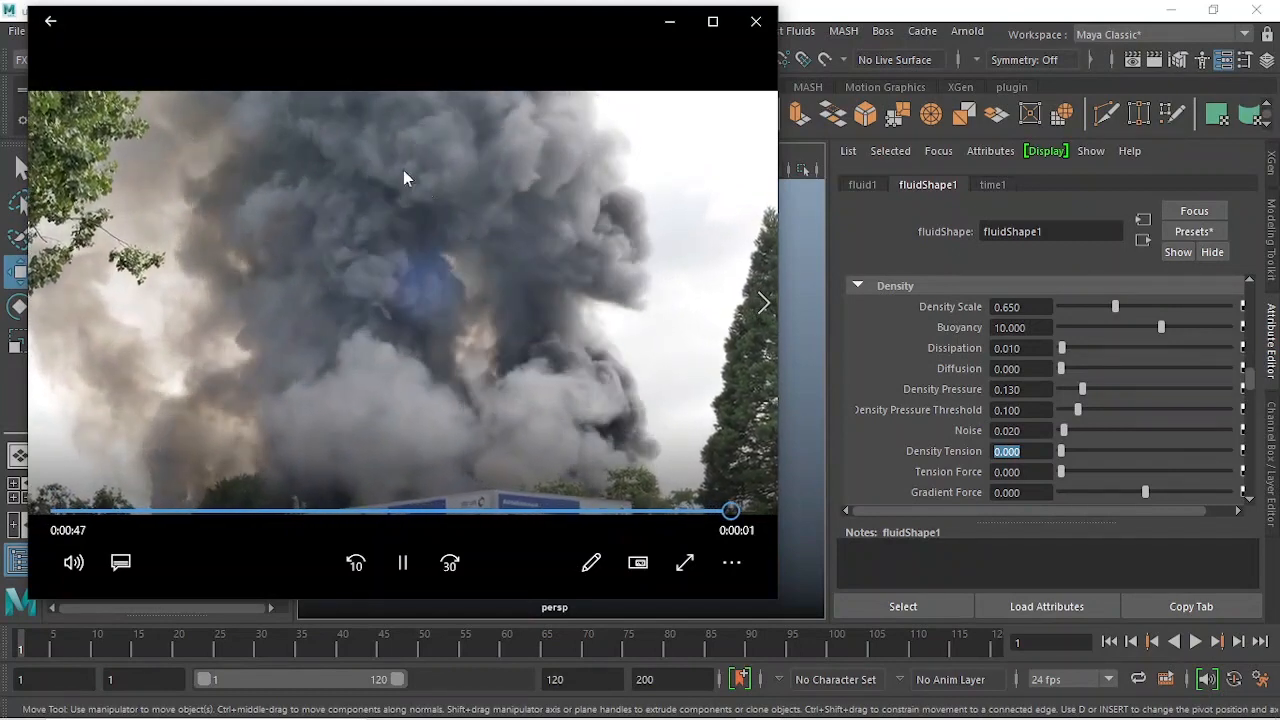
{"action": "left_click", "coordinate": [403, 563]}
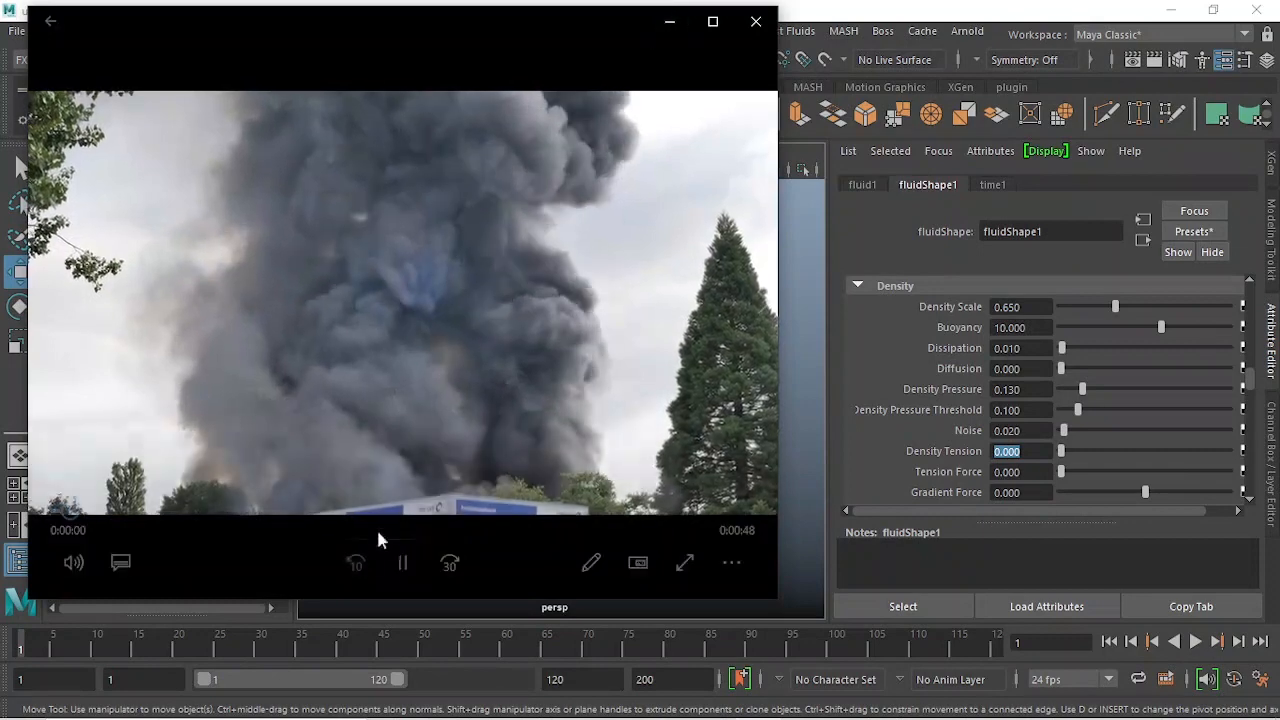
{"action": "left_click", "coordinate": [402, 564]}
{"action": "left_click", "coordinate": [670, 21]}
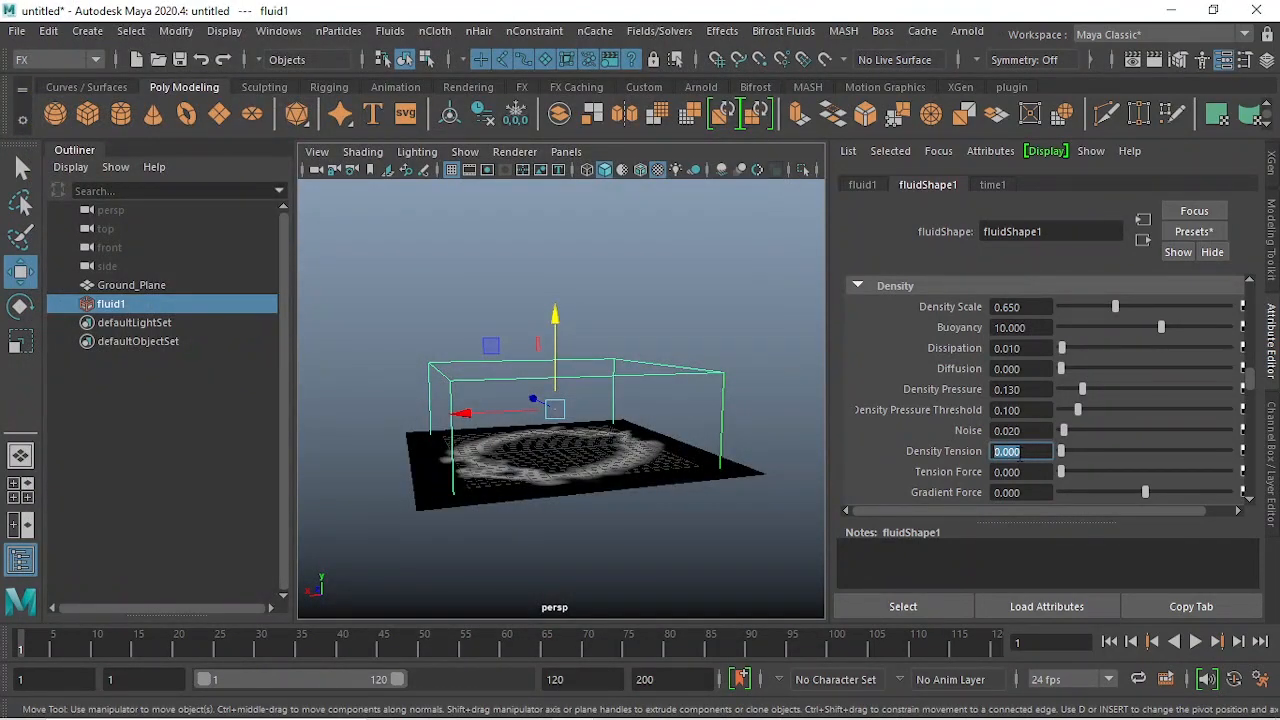
- Set the fluid's Density Tension to 0.15 and its Tension Force to 0.05
{"action": "type", "text": ".150"}
{"action": "key", "text": "Return"}
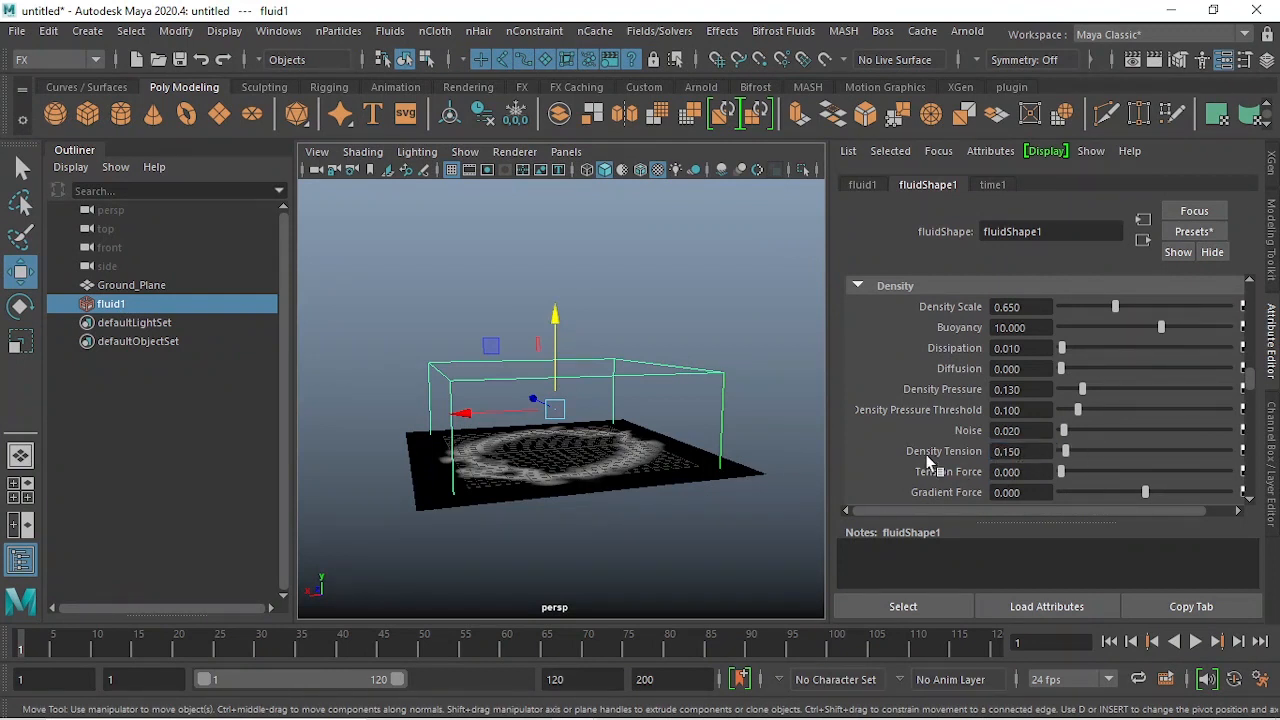
{"action": "key", "text": "Tab"}
{"action": "type", "text": ".01"}
{"action": "key", "text": "BackSpace"}
{"action": "type", "text": "50"}
{"action": "key", "text": "Return"}
- Set the fluid's density Gradient Force to 35 and its velocity Swirl to 5
{"action": "key", "text": "Tab"}
{"action": "type", "text": "35"}
{"action": "key", "text": "Return"}
{"action": "scroll", "coordinate": [1018, 465], "scroll_direction": "down", "scroll_amount": 3}
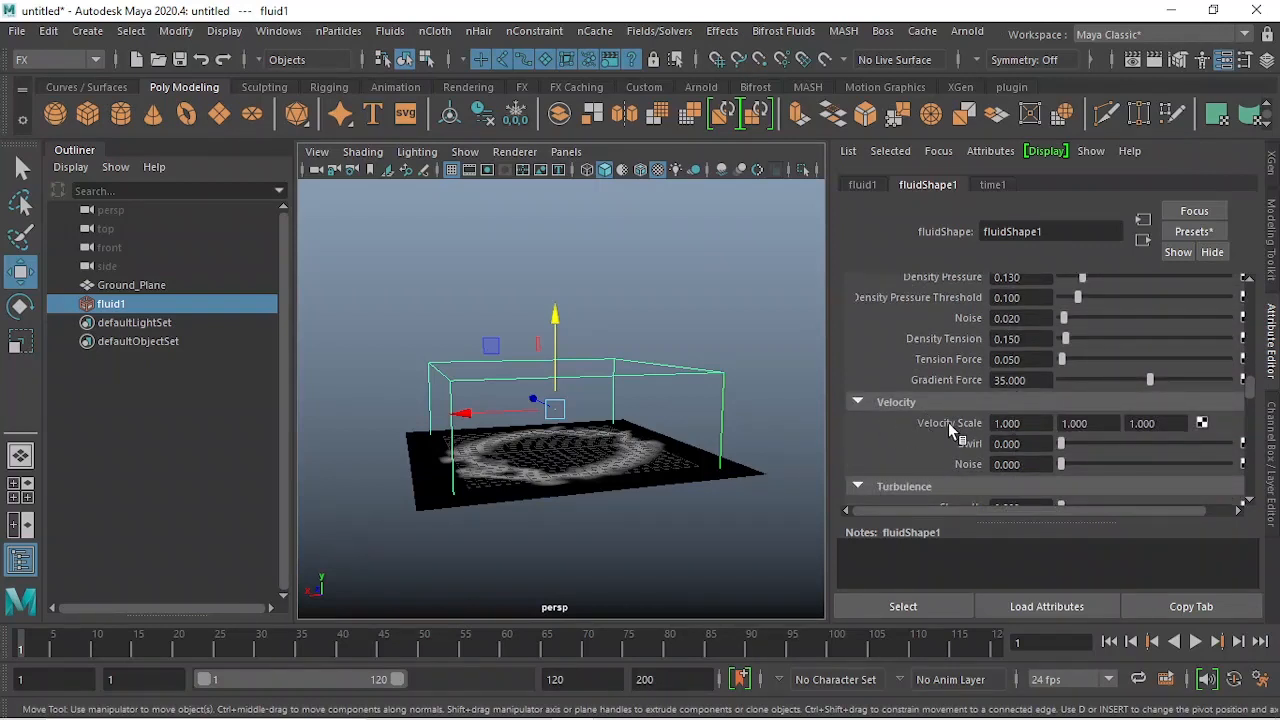
{"action": "left_click", "coordinate": [1022, 444]}
{"action": "type", "text": "5"}
{"action": "key", "text": "Return"}
- Set the fluid's Turbulence Strength to 0.4 and look back over the dynamics and density settings
{"action": "scroll", "coordinate": [1024, 464], "scroll_direction": "down", "scroll_amount": 3}
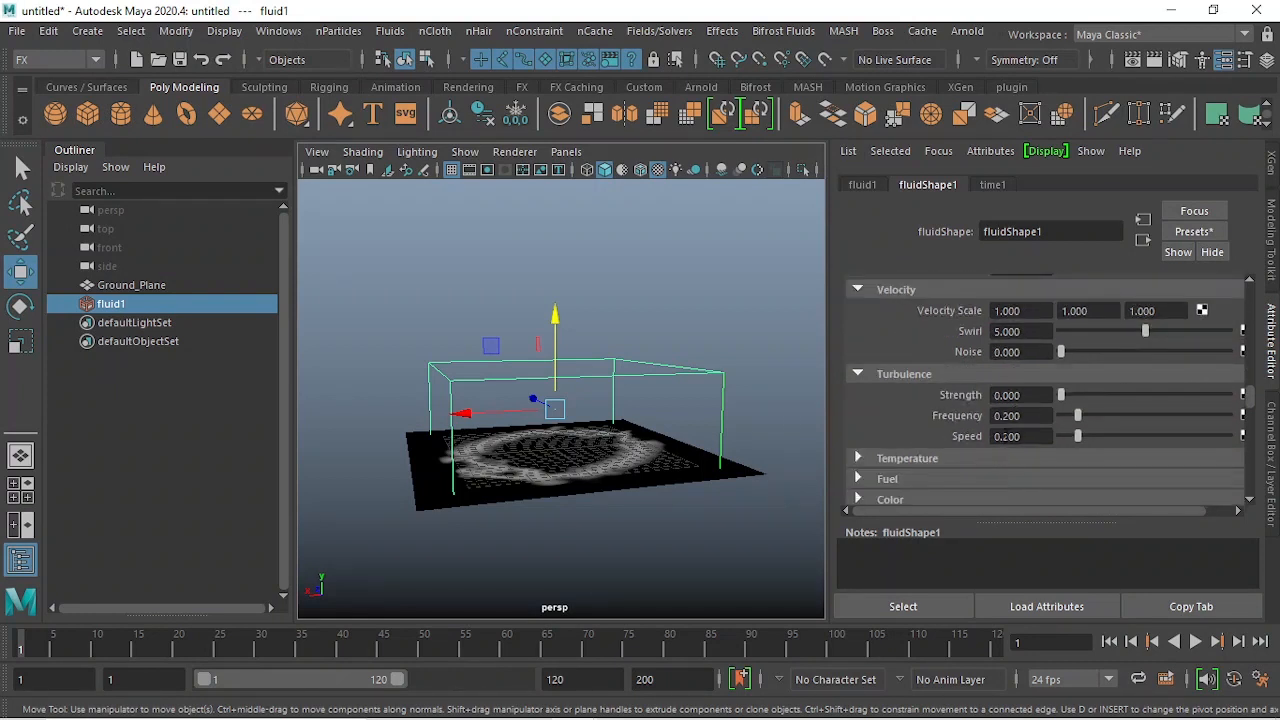
{"action": "left_click", "coordinate": [1034, 397]}
{"action": "type", "text": ".4"}
{"action": "key", "text": "Return"}
{"action": "scroll", "coordinate": [1066, 335], "scroll_direction": "down", "scroll_amount": 2}
{"action": "scroll", "coordinate": [1058, 385], "scroll_direction": "up", "scroll_amount": 10}
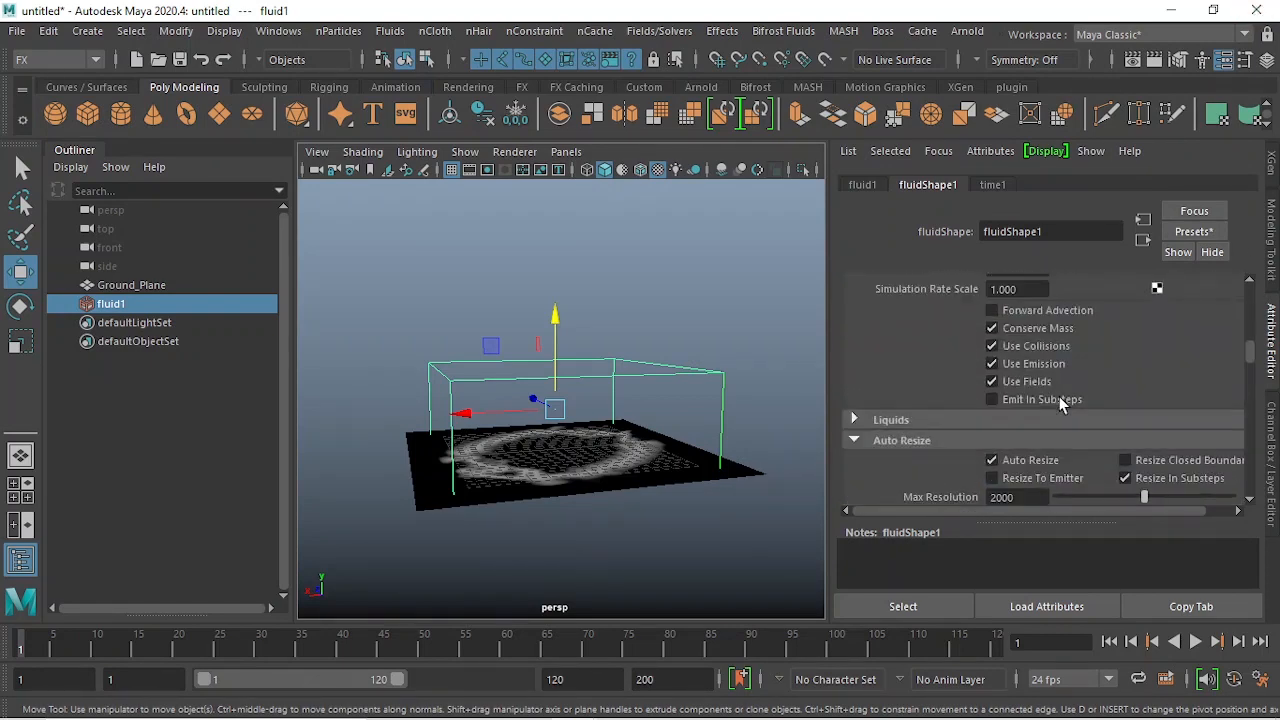
{"action": "scroll", "coordinate": [1063, 402], "scroll_direction": "down", "scroll_amount": 4}
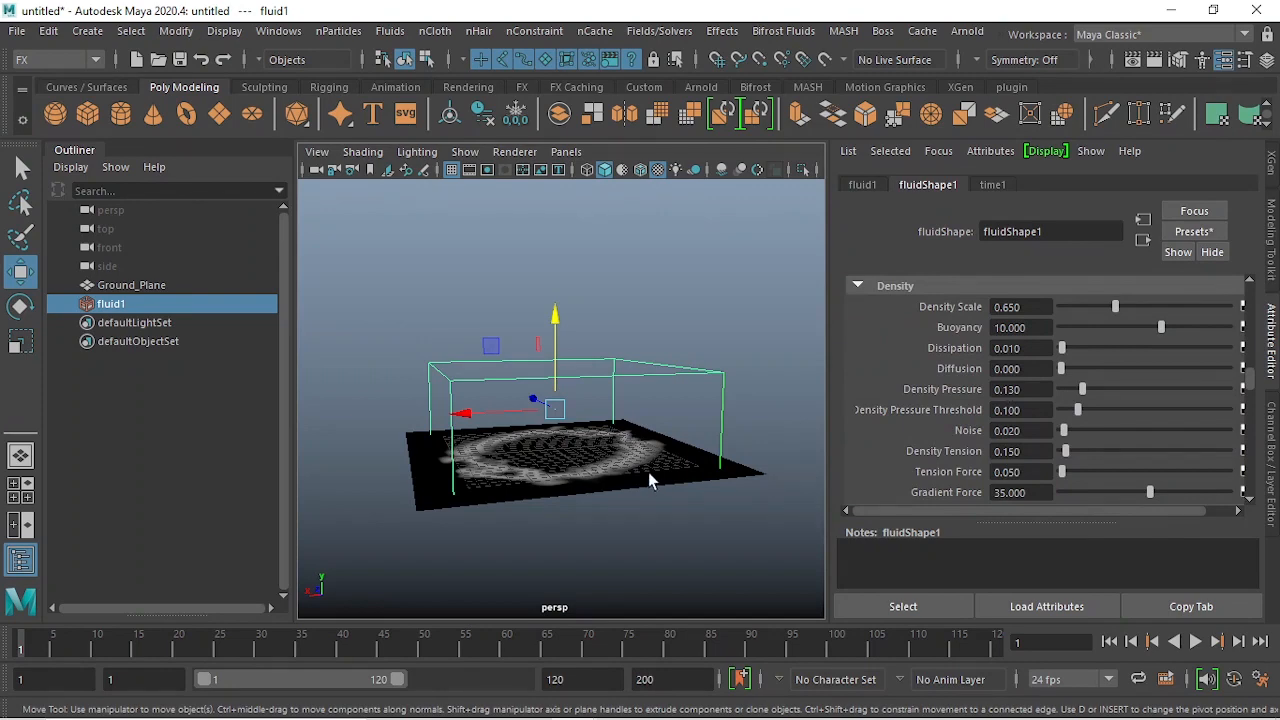
- Select Ground_Plane together with the fluid1 container in the perspective view
{"action": "scroll", "coordinate": [653, 395], "scroll_direction": "down", "scroll_amount": 2}
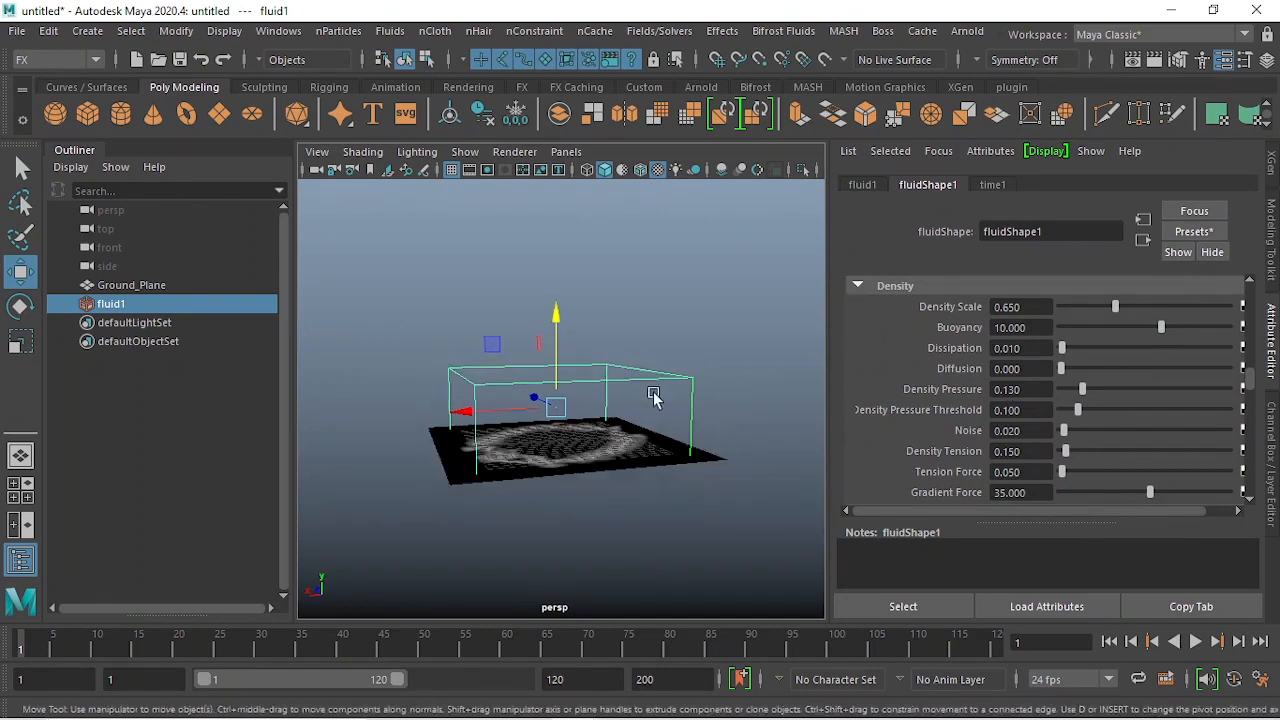
{"action": "left_click_drag", "start_coordinate": [653, 391], "coordinate": [642, 384], "text": "alt"}
{"action": "left_click", "coordinate": [726, 346]}
{"action": "left_click", "coordinate": [705, 460]}
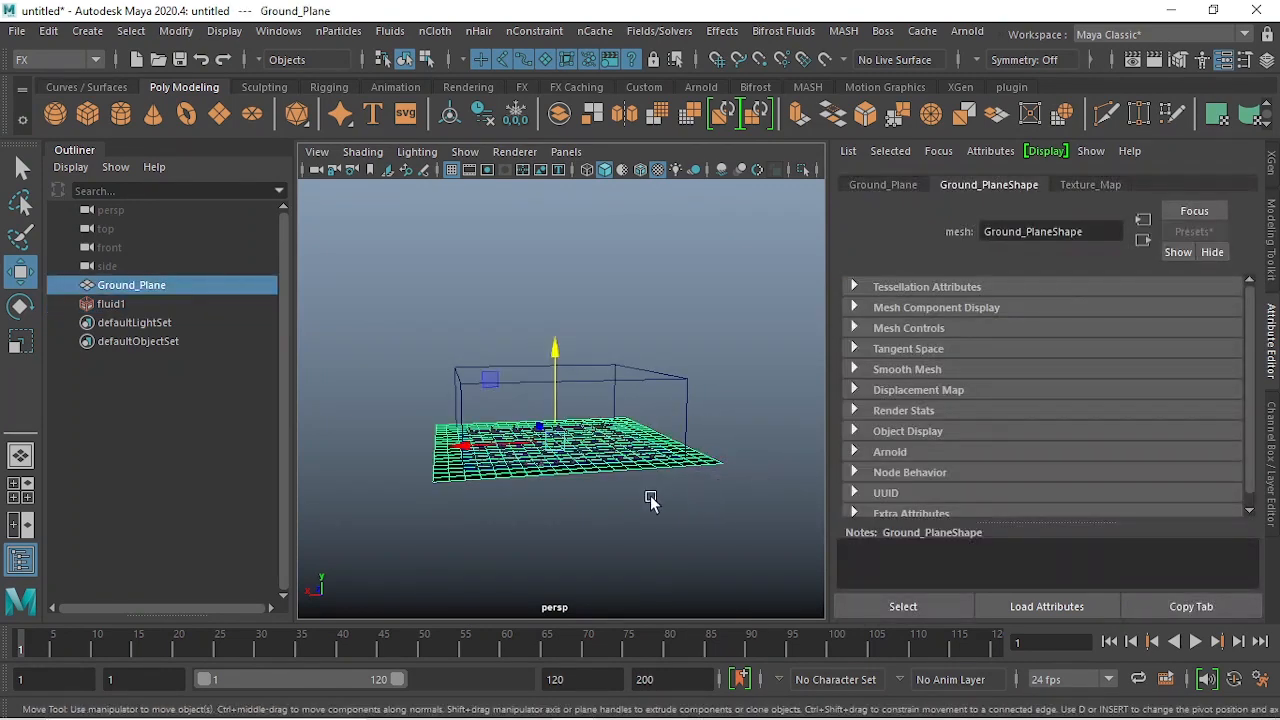
{"action": "left_click_drag", "start_coordinate": [648, 482], "coordinate": [651, 451], "text": "alt"}
{"action": "right_click_drag", "start_coordinate": [651, 451], "coordinate": [698, 531], "text": "alt"}
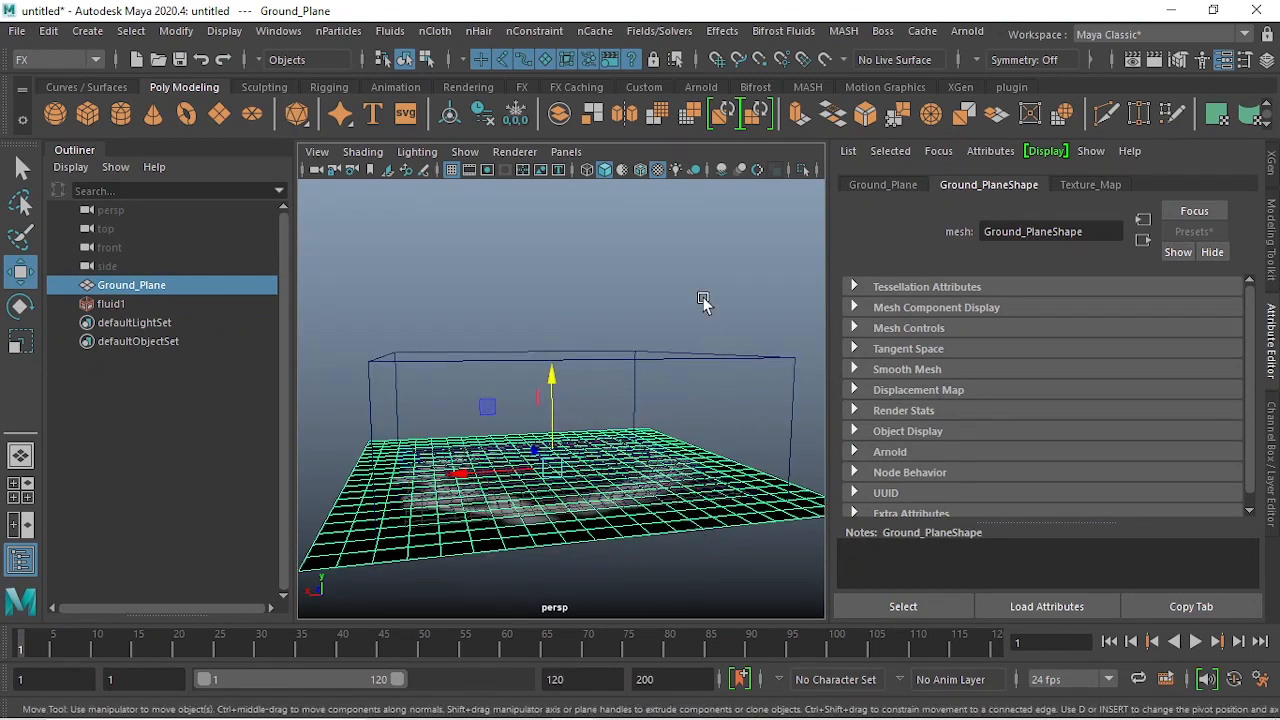
{"action": "left_click", "coordinate": [717, 353], "text": "shift"}
{"action": "scroll", "coordinate": [641, 367], "scroll_direction": "down", "scroll_amount": 5}
{"action": "left_click_drag", "start_coordinate": [641, 367], "coordinate": [643, 393], "text": "alt"}
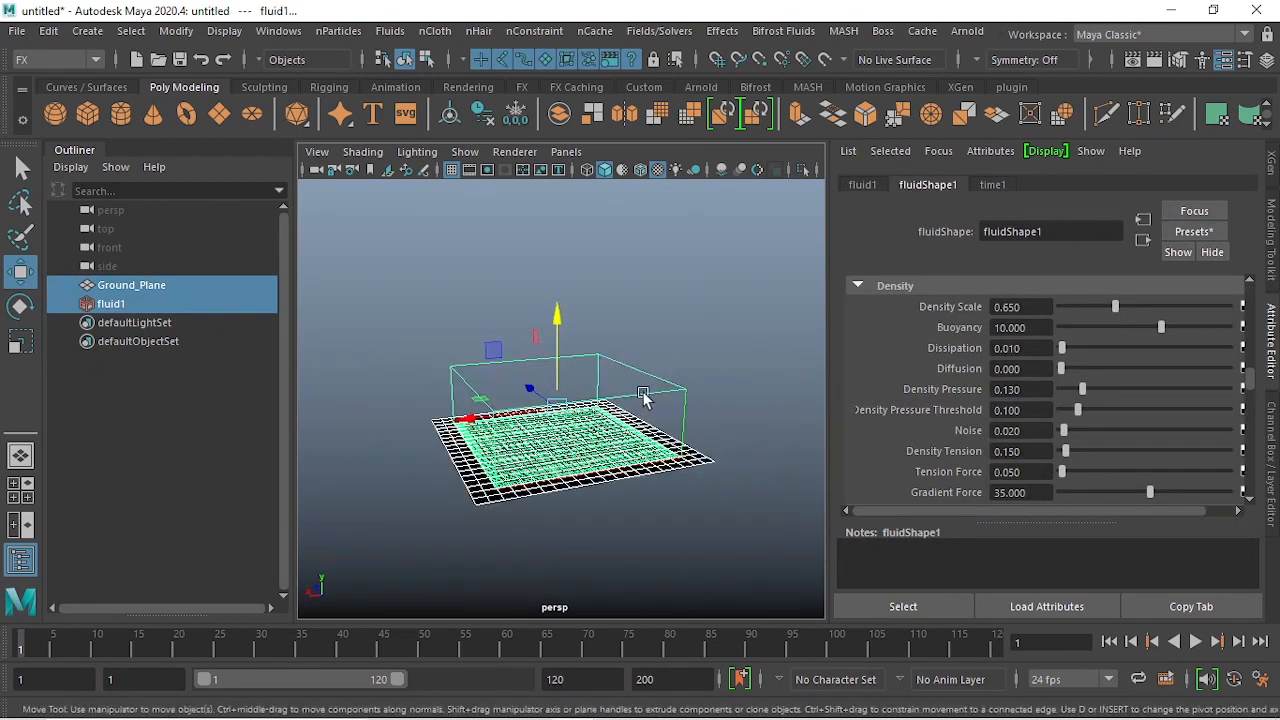
- Use Emit from Object to make Ground_Plane a surface emitter for fluid1, naming the emitter Dense_Smoke
{"action": "left_click", "coordinate": [399, 36]}
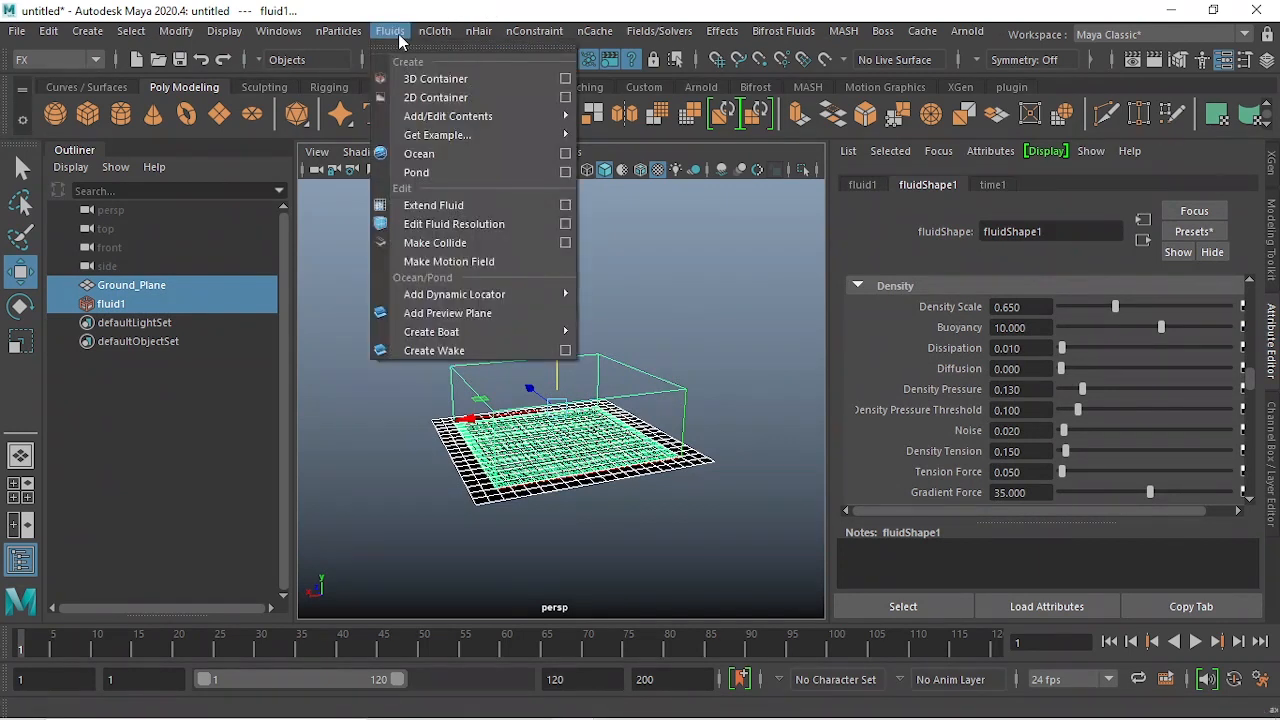
{"action": "mouse_move", "coordinate": [473, 120]}
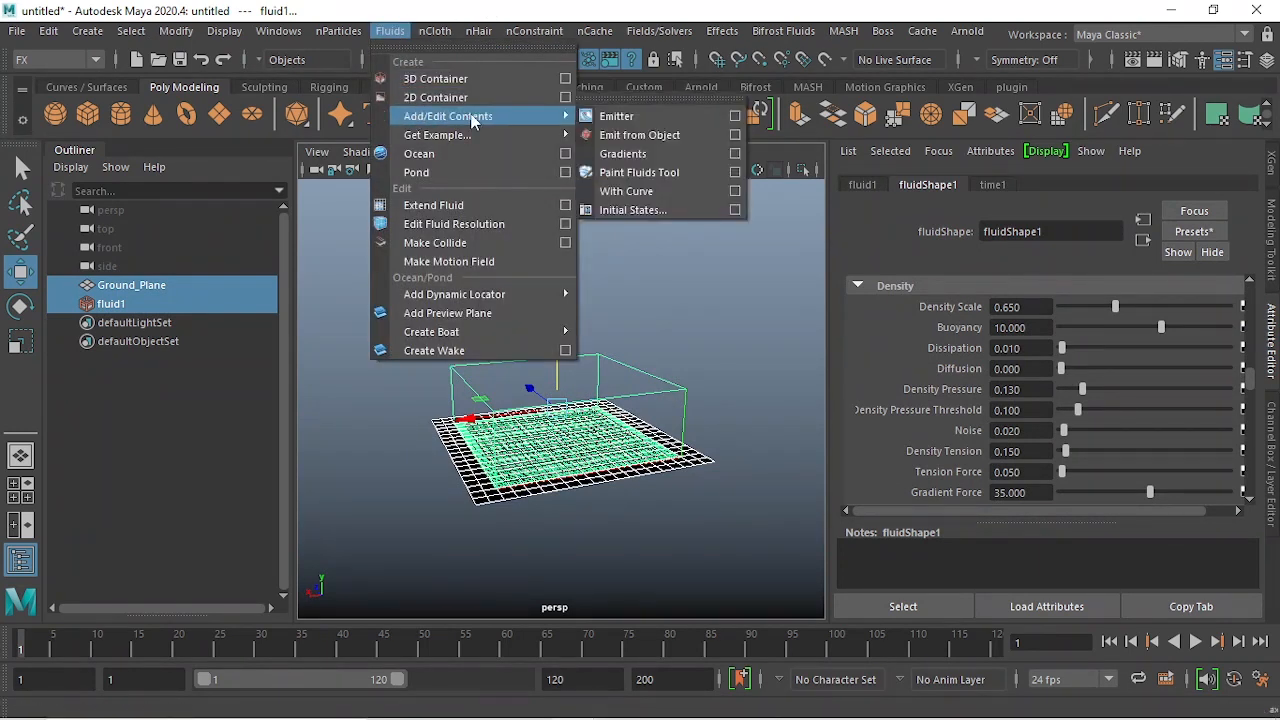
{"action": "left_click", "coordinate": [736, 136]}
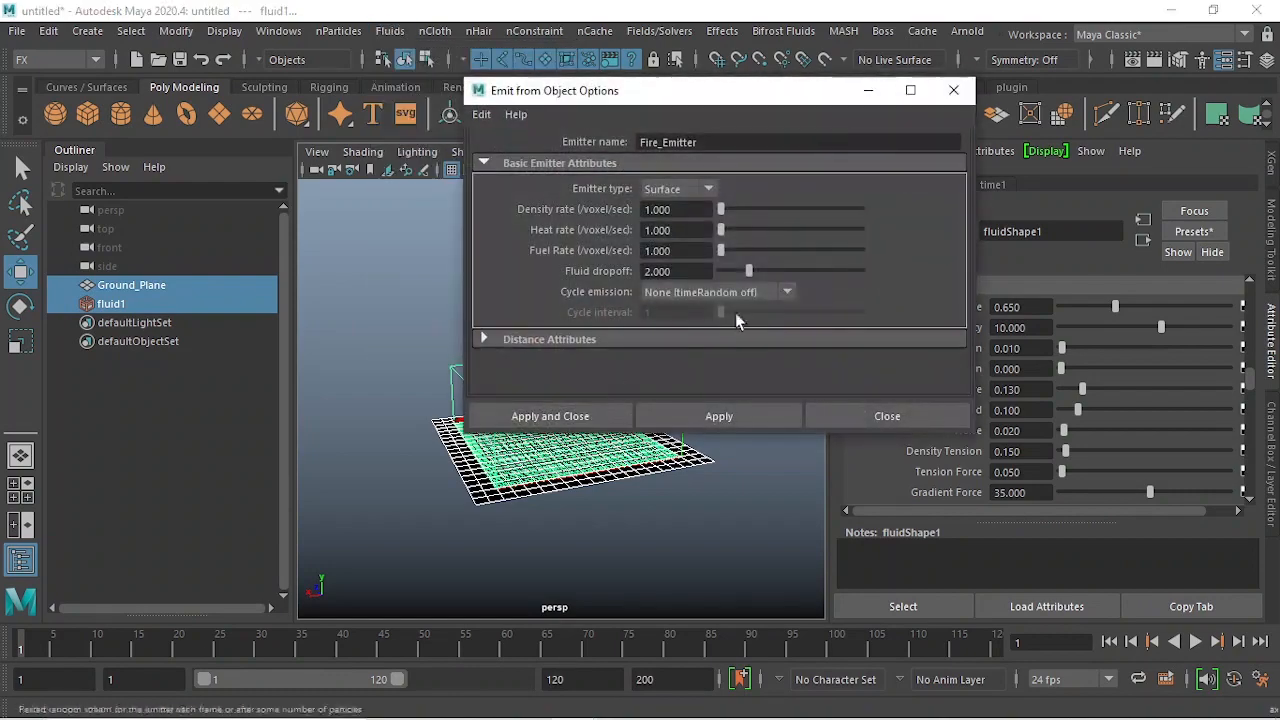
{"action": "left_click_drag", "start_coordinate": [668, 100], "coordinate": [1002, 130]}
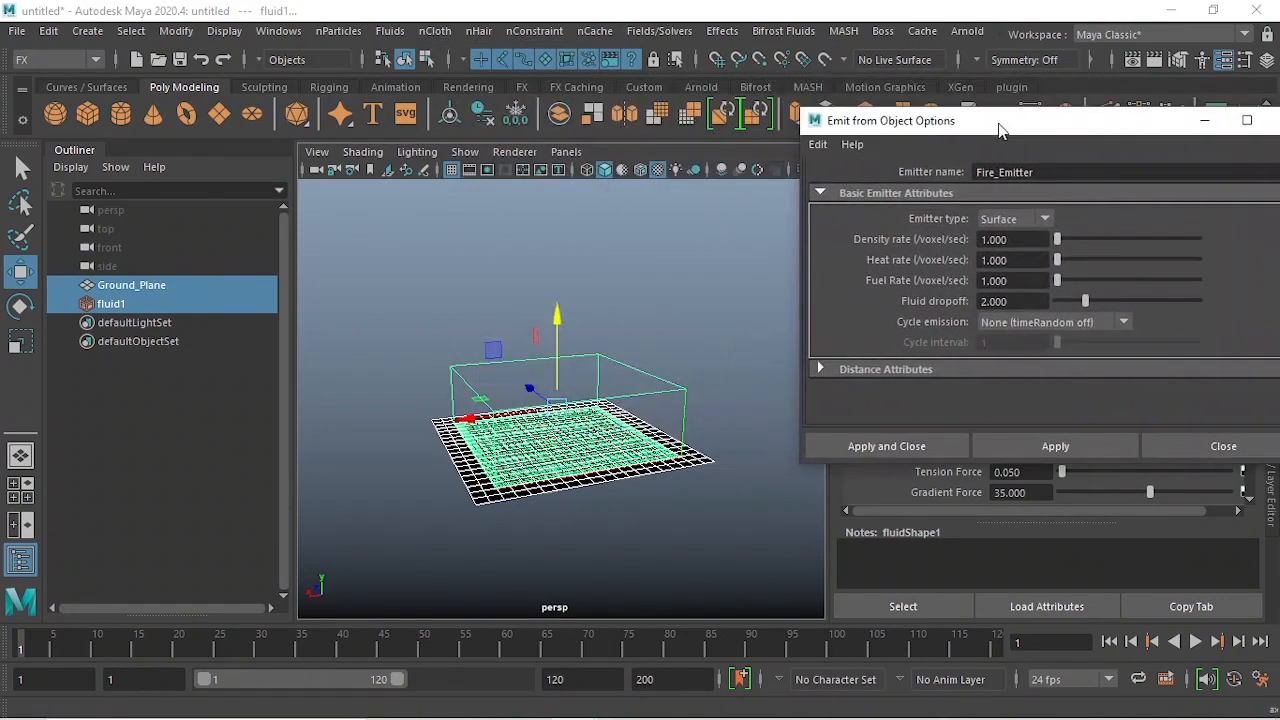
{"action": "right_click_drag", "start_coordinate": [558, 447], "coordinate": [576, 498], "text": "alt"}
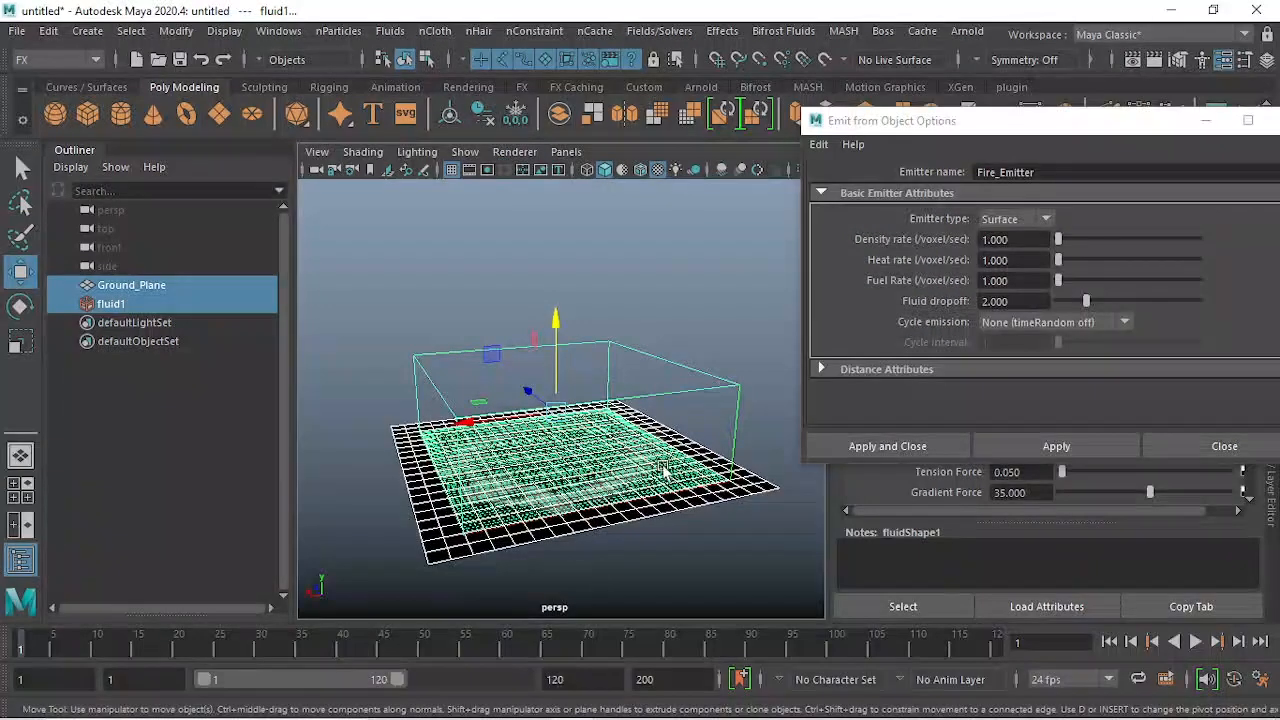
{"action": "left_click_drag", "start_coordinate": [663, 466], "coordinate": [588, 450], "text": "alt"}
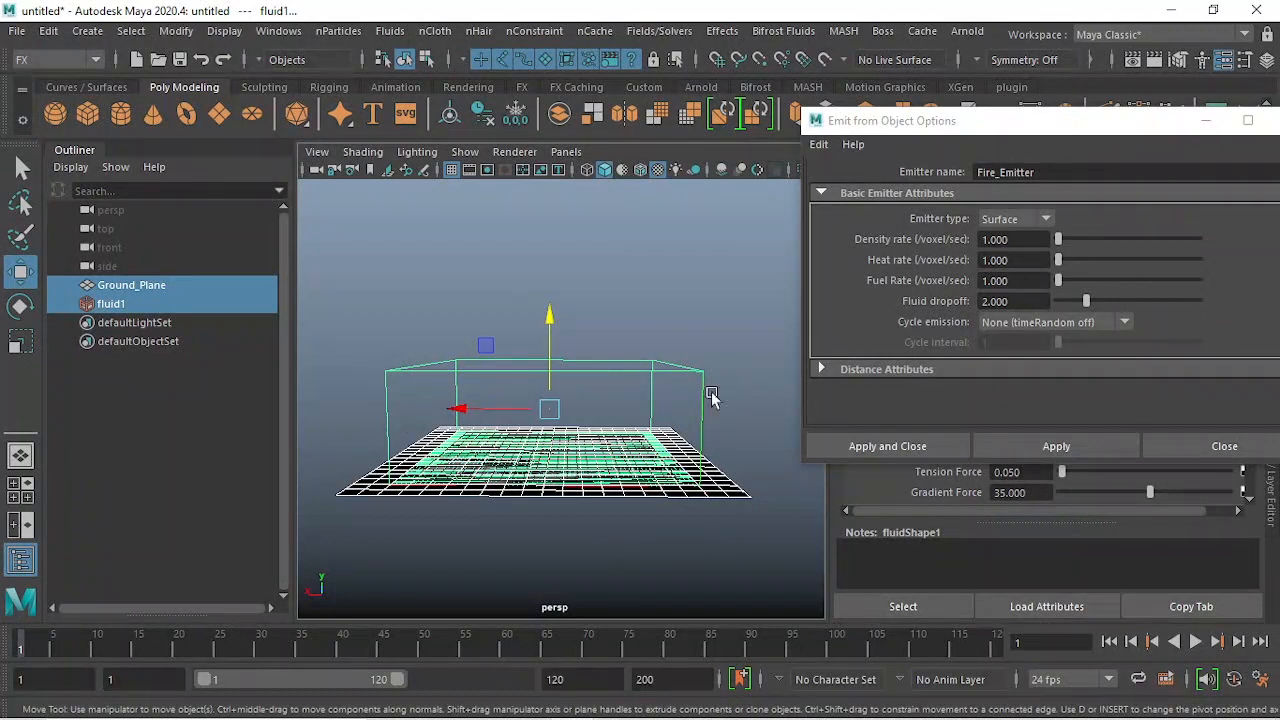
{"action": "left_click_drag", "start_coordinate": [1000, 120], "coordinate": [685, 91]}
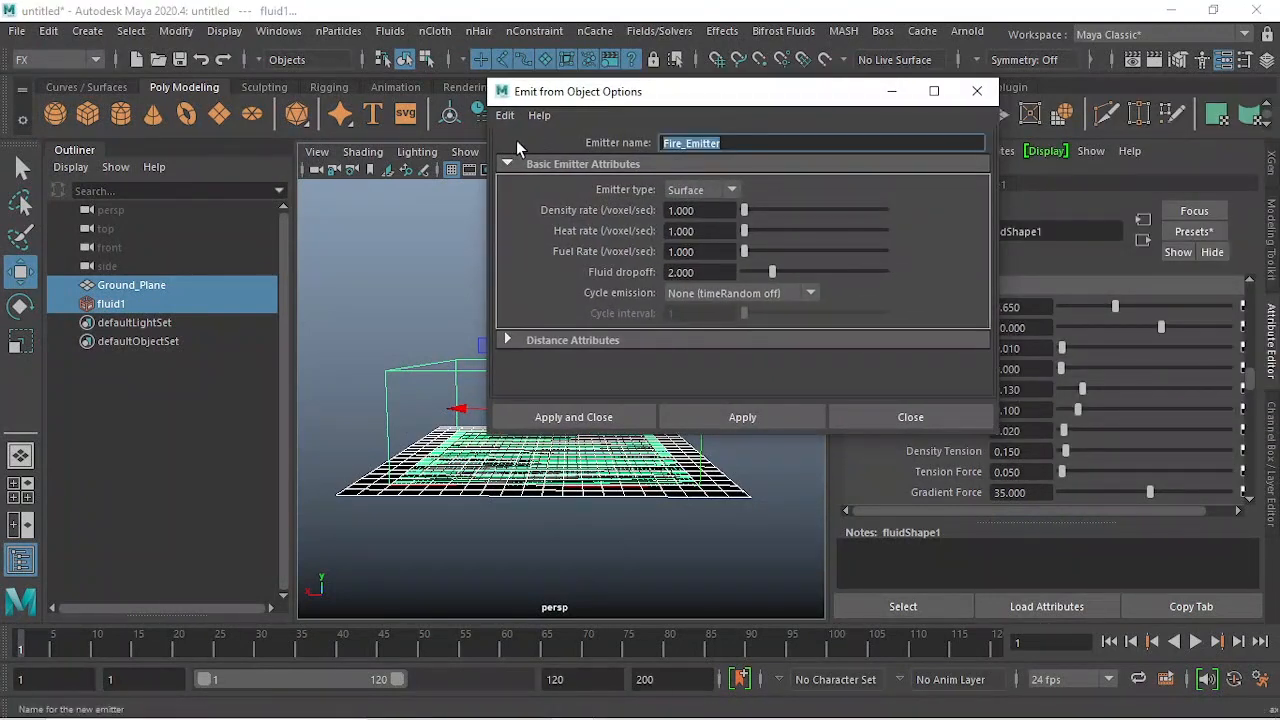
{"action": "key", "text": "BackSpace"}
{"action": "type", "text": "Dene"}
{"action": "key", "text": "BackSpace"}
{"action": "key", "text": "BackSpace"}
{"action": "key", "text": "BackSpace"}
{"action": "type", "text": "ense_Smoke"}
{"action": "left_click", "coordinate": [591, 422]}
- Examine the new emitter, the fluid container and the textured ground plane from several angles
{"action": "left_click_drag", "start_coordinate": [543, 396], "coordinate": [643, 501], "text": "alt"}
{"action": "scroll", "coordinate": [643, 501], "scroll_direction": "up", "scroll_amount": 2}
{"action": "middle_click_drag", "start_coordinate": [643, 501], "coordinate": [648, 434], "text": "alt"}
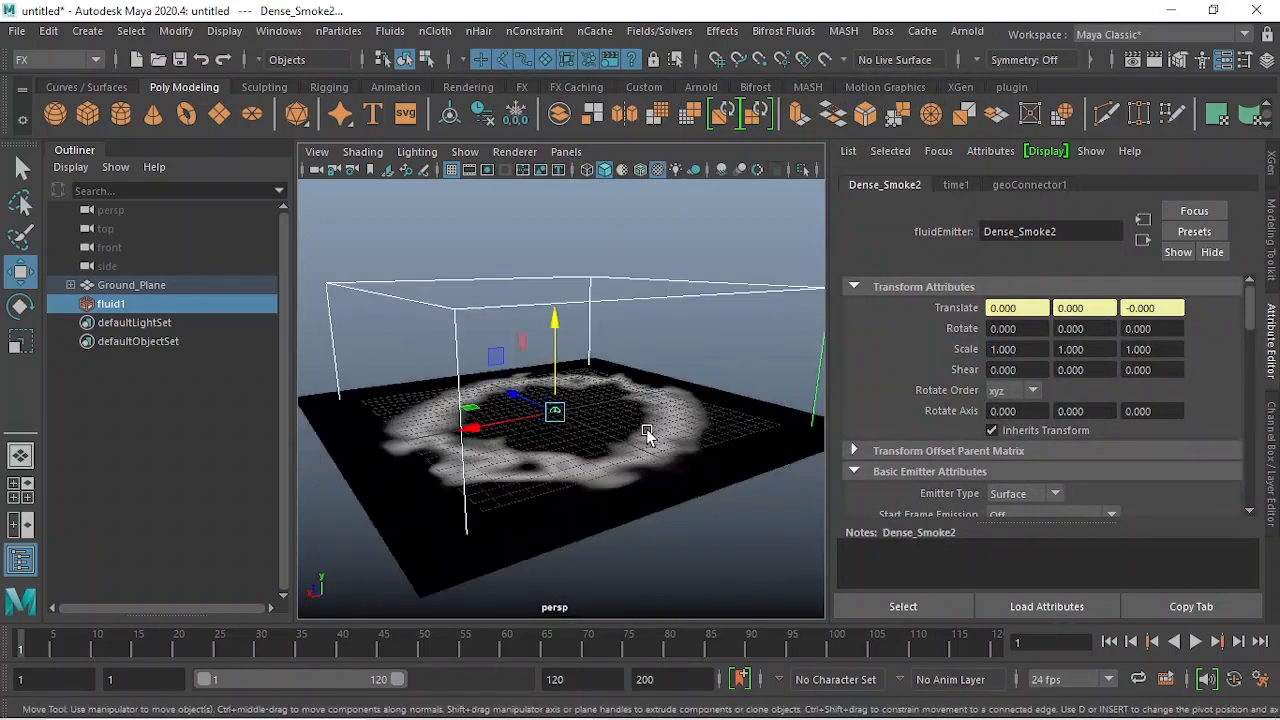
{"action": "mouse_move", "coordinate": [648, 434]}
{"action": "left_mouse_down", "text": "alt"}
{"action": "mouse_move", "coordinate": [651, 371]}
{"action": "mouse_move", "coordinate": [634, 417]}
{"action": "left_mouse_up", "text": "alt"}
{"action": "scroll", "coordinate": [634, 417], "scroll_direction": "down", "scroll_amount": 5}
{"action": "middle_click_drag", "start_coordinate": [596, 484], "coordinate": [592, 522], "text": "alt"}
{"action": "scroll", "coordinate": [592, 522], "scroll_direction": "up", "scroll_amount": 3}
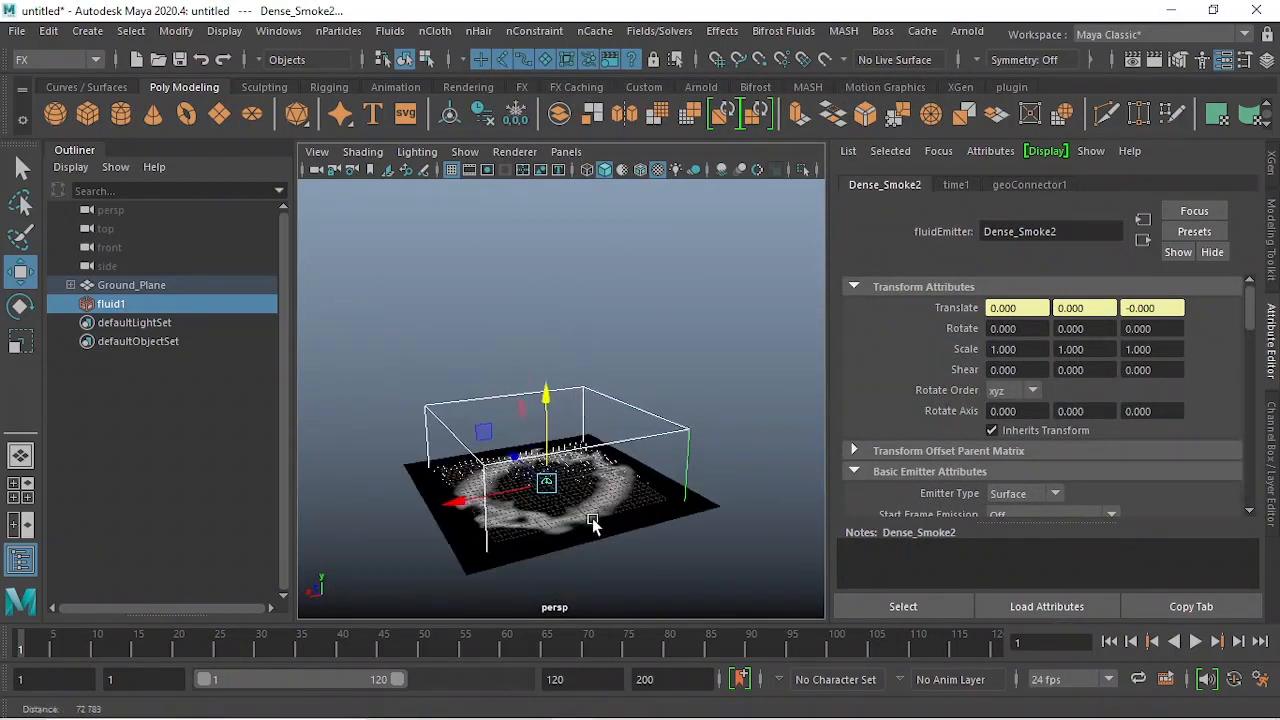
{"action": "left_click_drag", "start_coordinate": [592, 522], "coordinate": [609, 464], "text": "alt"}
{"action": "scroll", "coordinate": [622, 508], "scroll_direction": "up", "scroll_amount": 3}
{"action": "middle_click_drag", "start_coordinate": [624, 510], "coordinate": [622, 490], "text": "alt"}
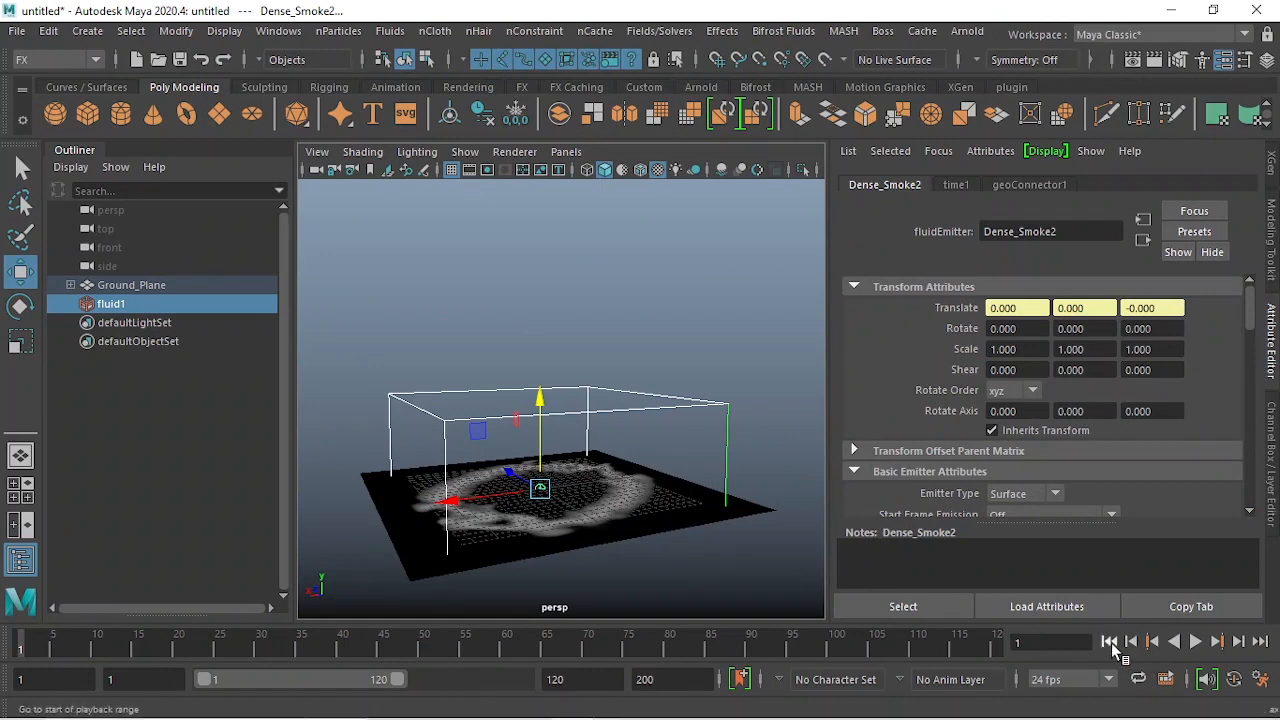
- Play the simulation up to frame 16 and inspect where the smoke is emitted across the ground plane
{"action": "left_click", "coordinate": [1195, 643]}
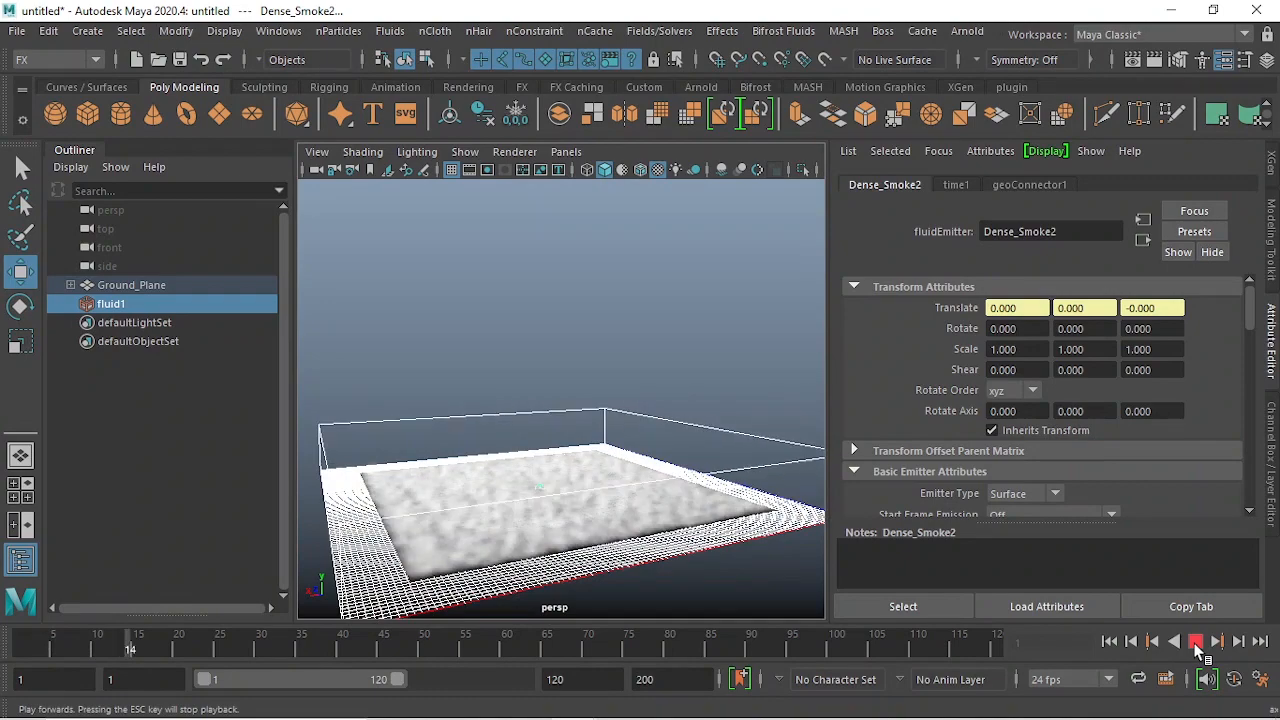
{"action": "left_click", "coordinate": [1195, 643]}
{"action": "mouse_move", "coordinate": [591, 380]}
{"action": "left_mouse_down", "text": "alt"}
{"action": "mouse_move", "coordinate": [586, 418]}
{"action": "mouse_move", "coordinate": [591, 365]}
{"action": "left_mouse_up", "text": "alt"}
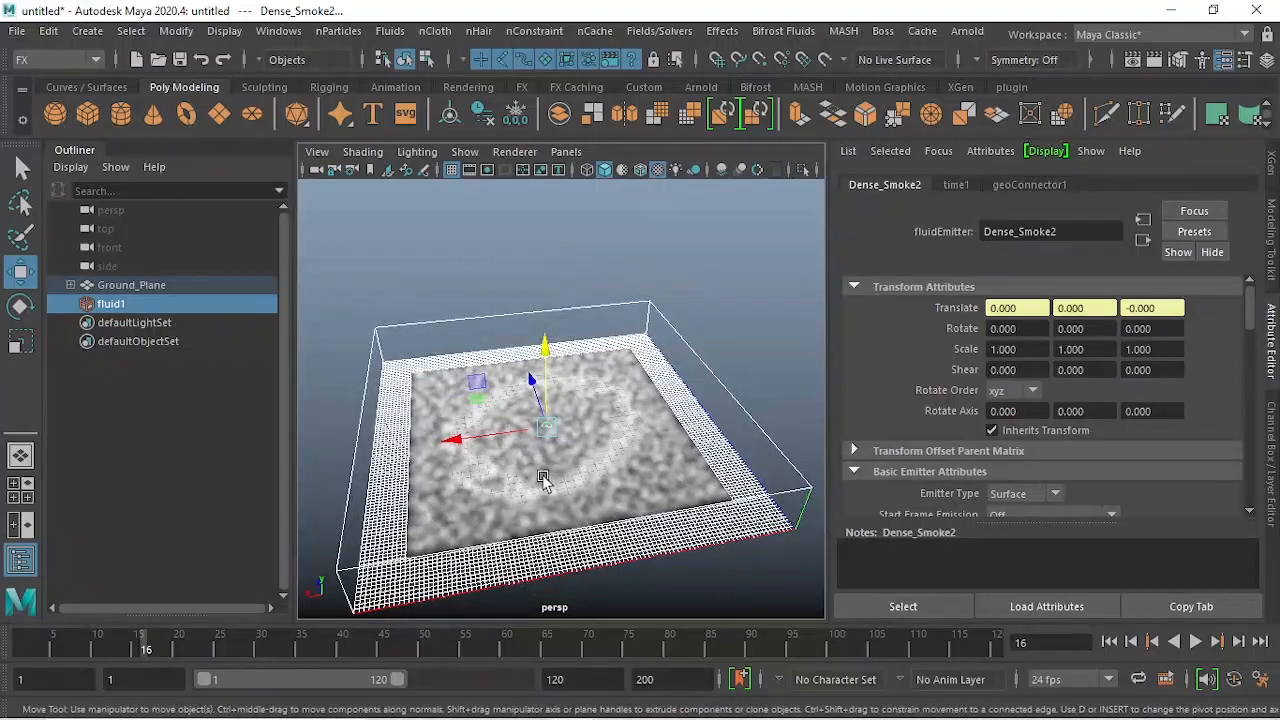
{"action": "left_click_drag", "start_coordinate": [543, 480], "coordinate": [626, 442], "text": "alt"}
{"action": "left_click_drag", "start_coordinate": [565, 278], "coordinate": [550, 300], "text": "alt"}
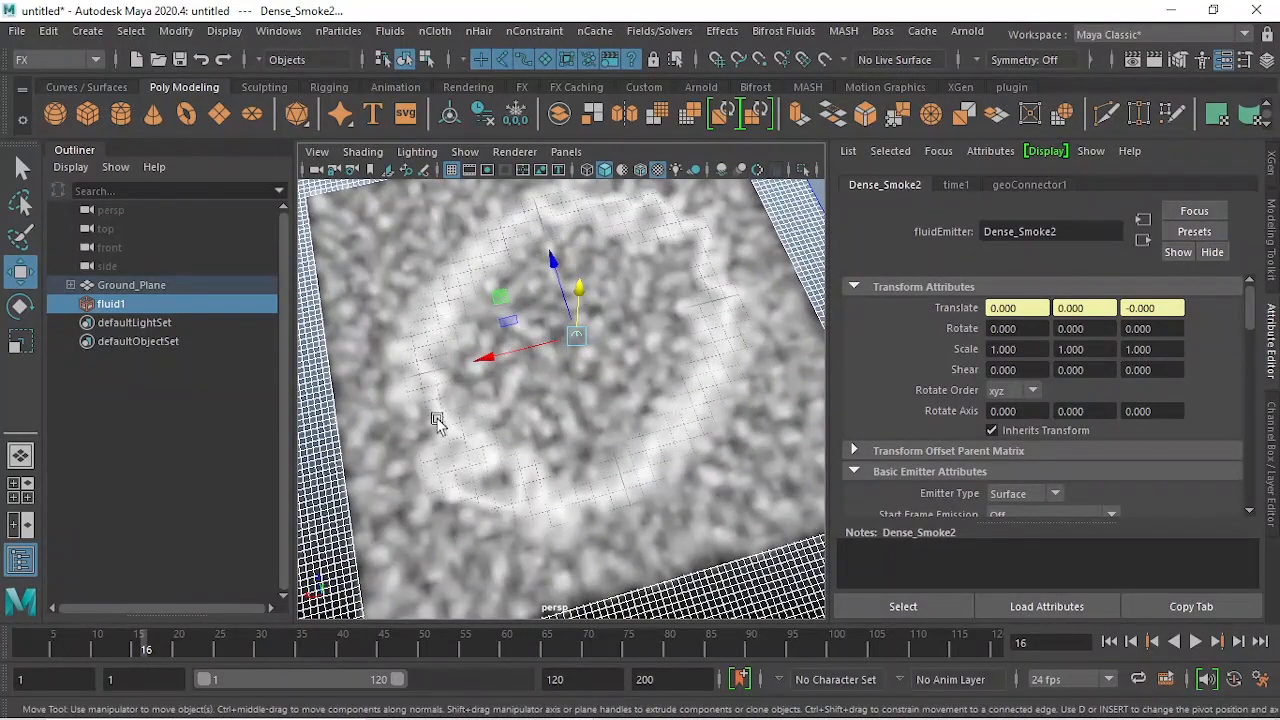
{"action": "left_click_drag", "start_coordinate": [606, 403], "coordinate": [520, 375], "text": "alt"}
- Bring up the Dense_Smoke2 emitter's Fluid Attributes with the density, heat and fuel emission settings
{"action": "left_click", "coordinate": [70, 285]}
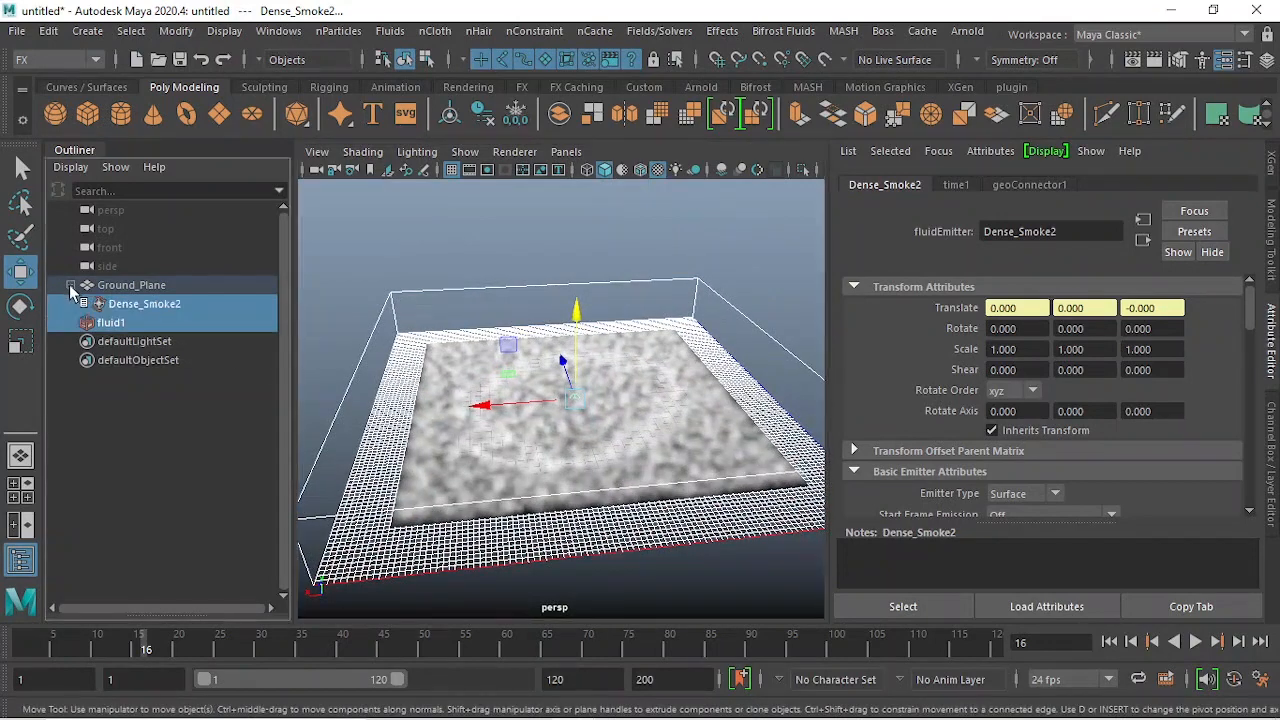
{"action": "left_click", "coordinate": [111, 322]}
{"action": "left_click", "coordinate": [1068, 186]}
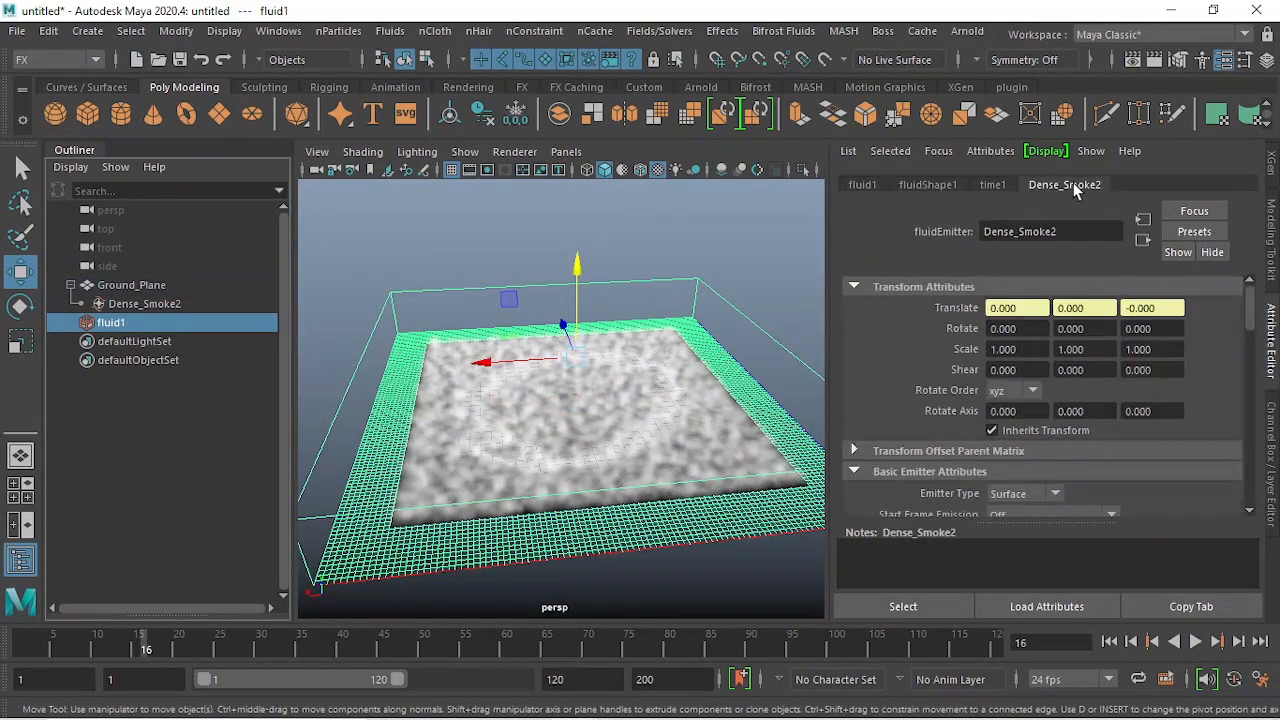
{"action": "scroll", "coordinate": [1108, 365], "scroll_direction": "down", "scroll_amount": 3}
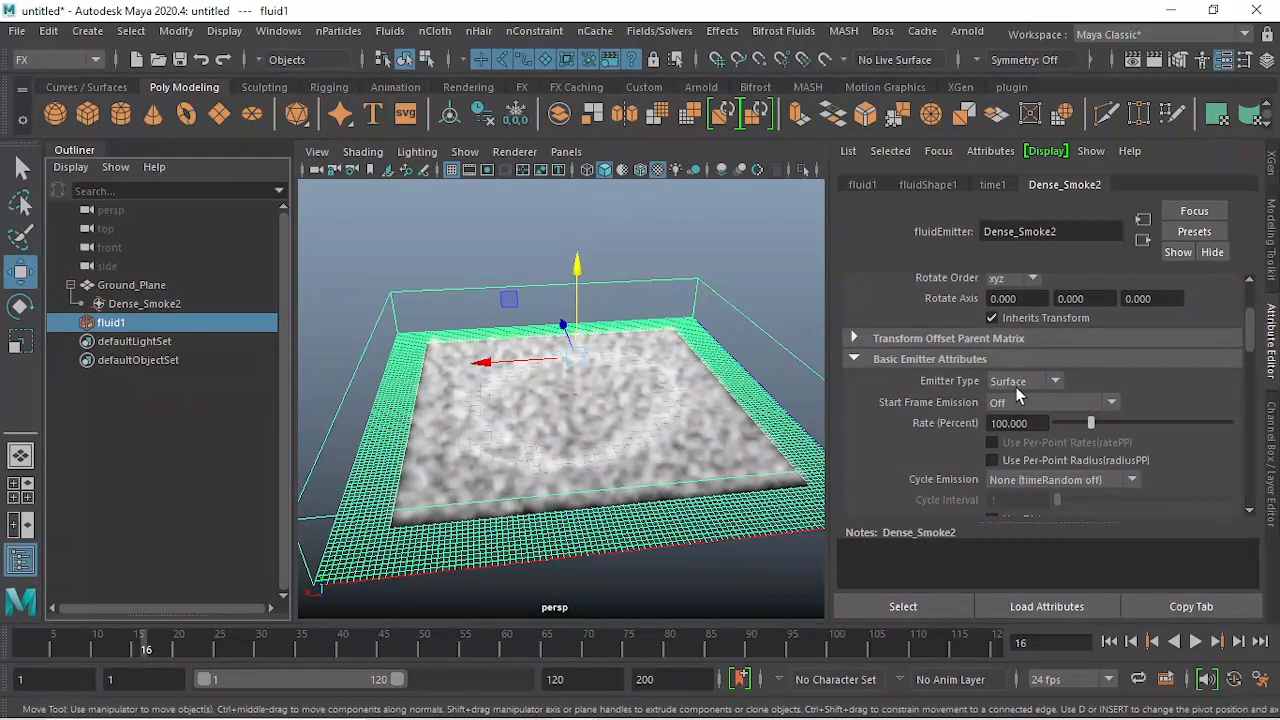
{"action": "scroll", "coordinate": [1018, 394], "scroll_direction": "down", "scroll_amount": 6}
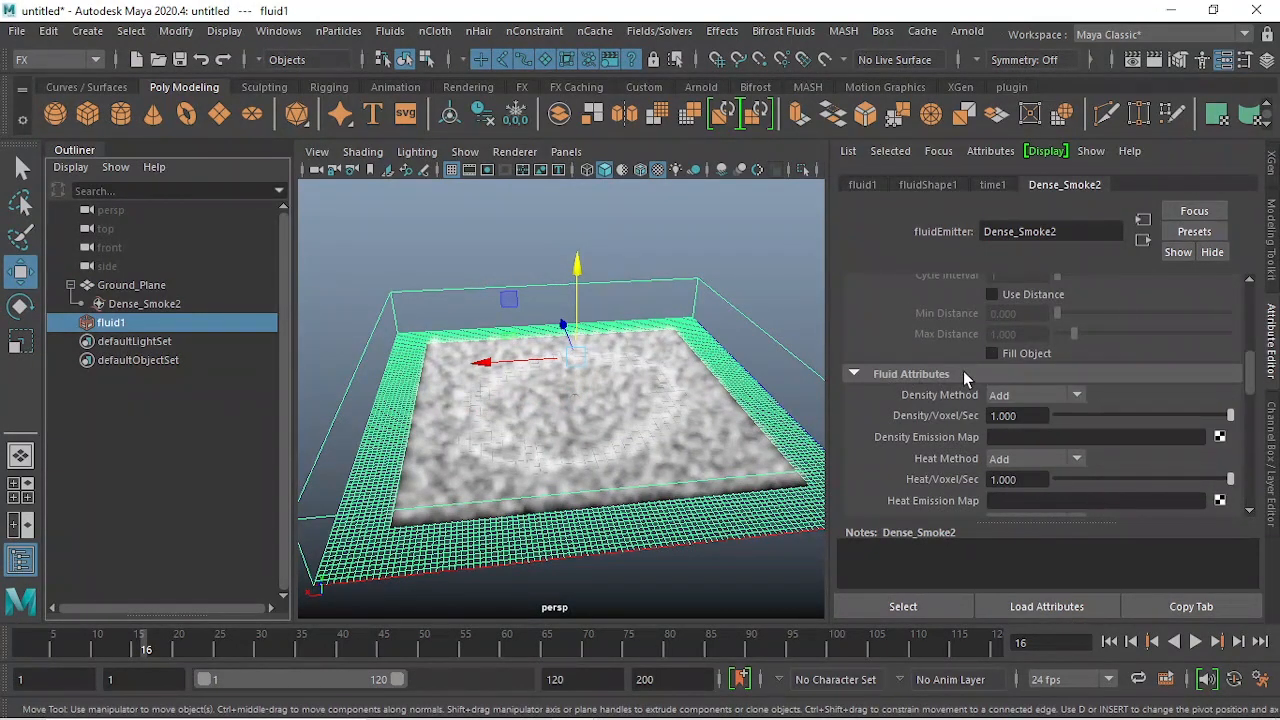
{"action": "scroll", "coordinate": [963, 370], "scroll_direction": "down", "scroll_amount": 2}
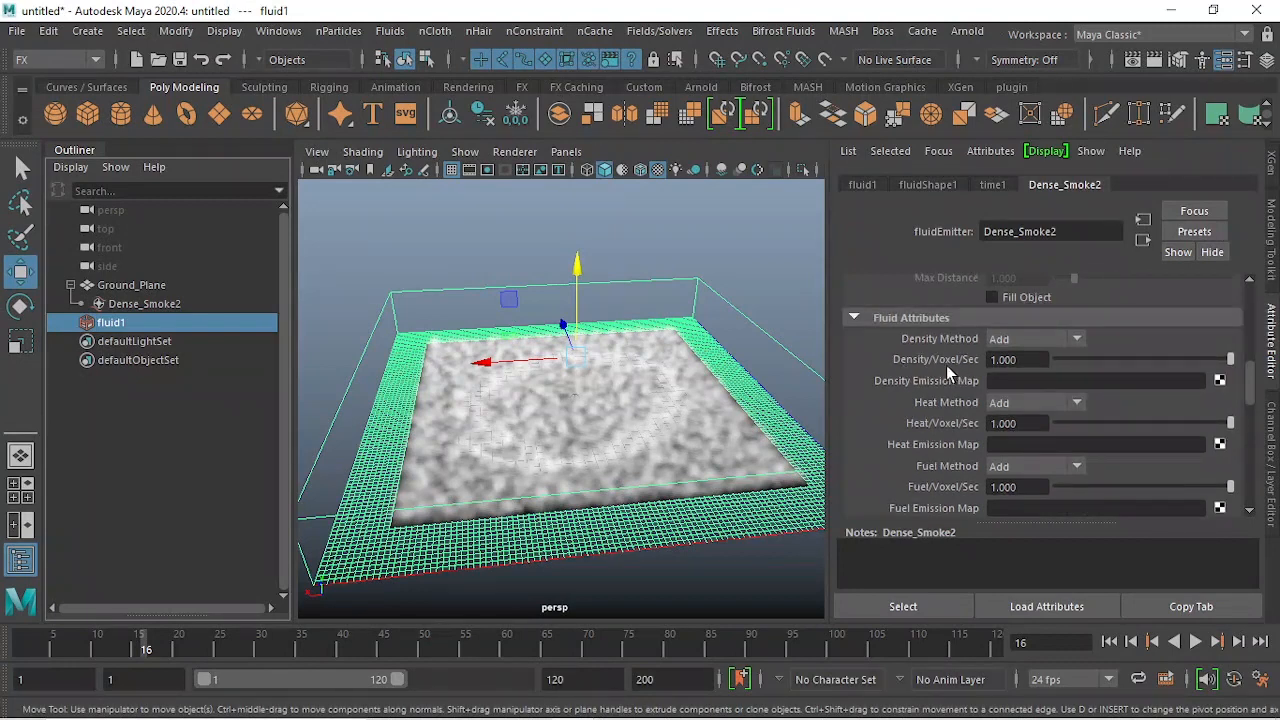
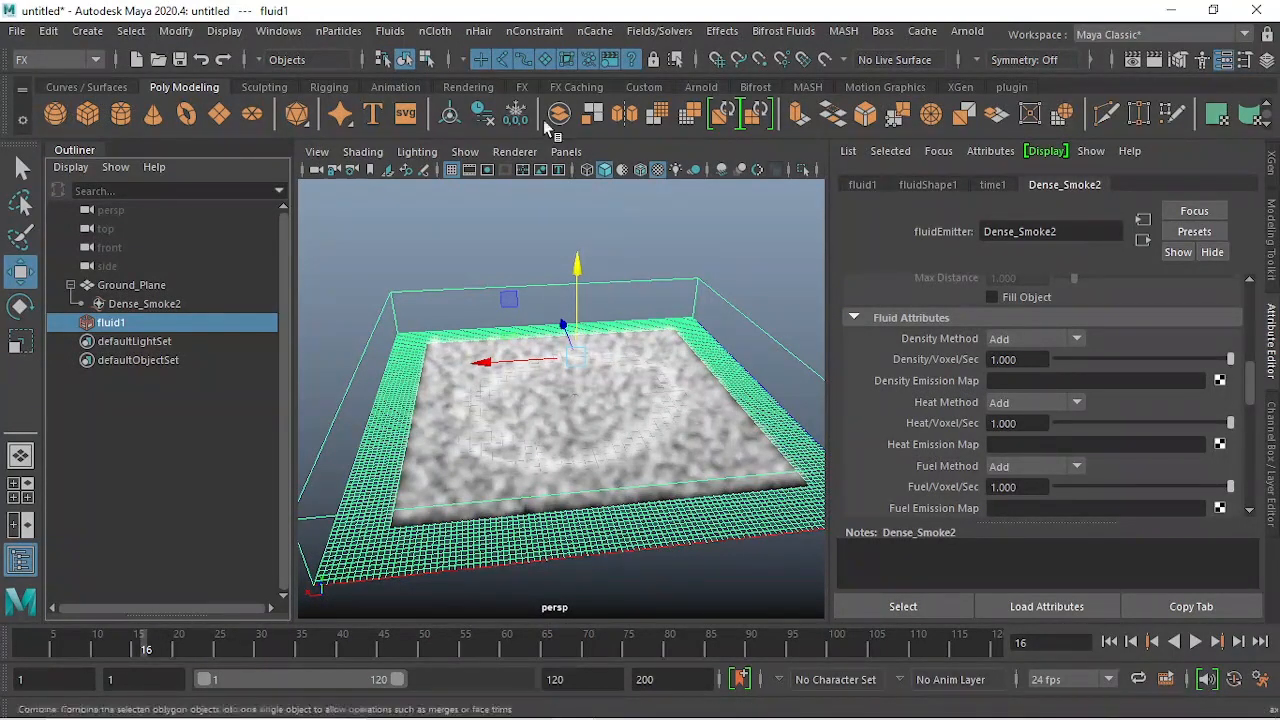
- Assign the ramp1 texture from the Hypershade to the Dense_Smoke2 emitter's Density Emission Map, and close the Hypershade
{"action": "left_click", "coordinate": [278, 32]}
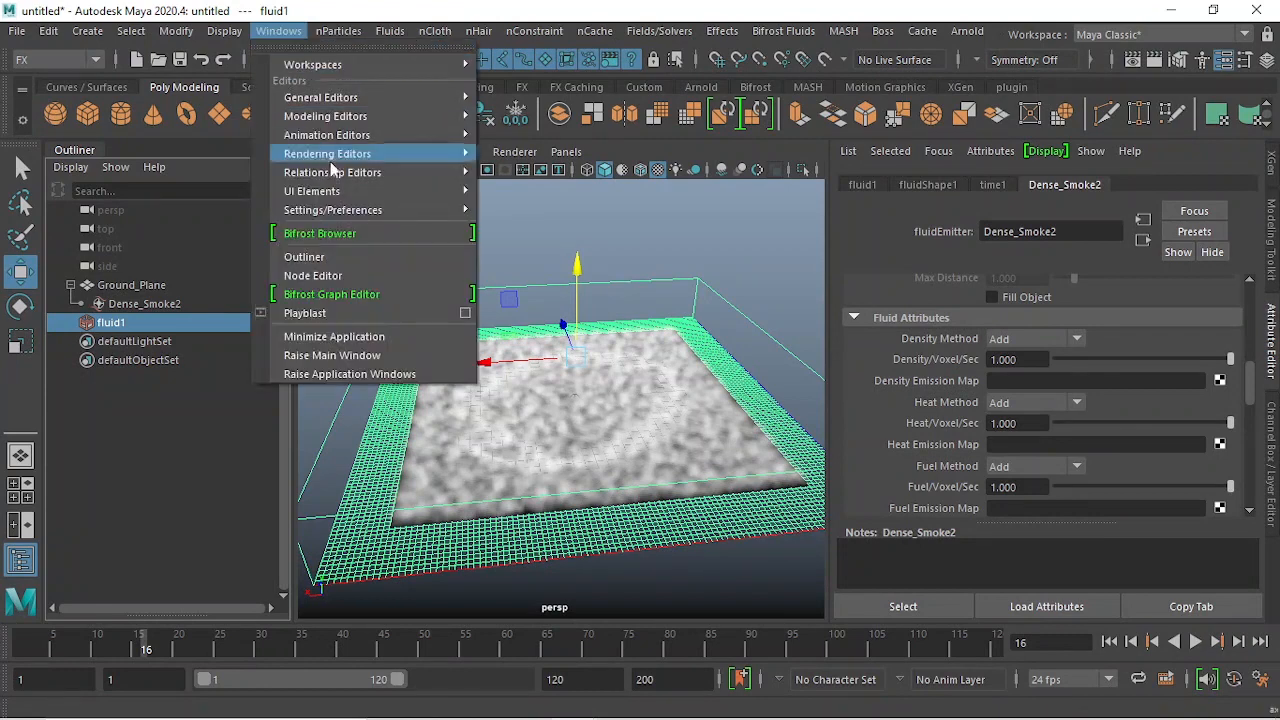
{"action": "mouse_move", "coordinate": [407, 151]}
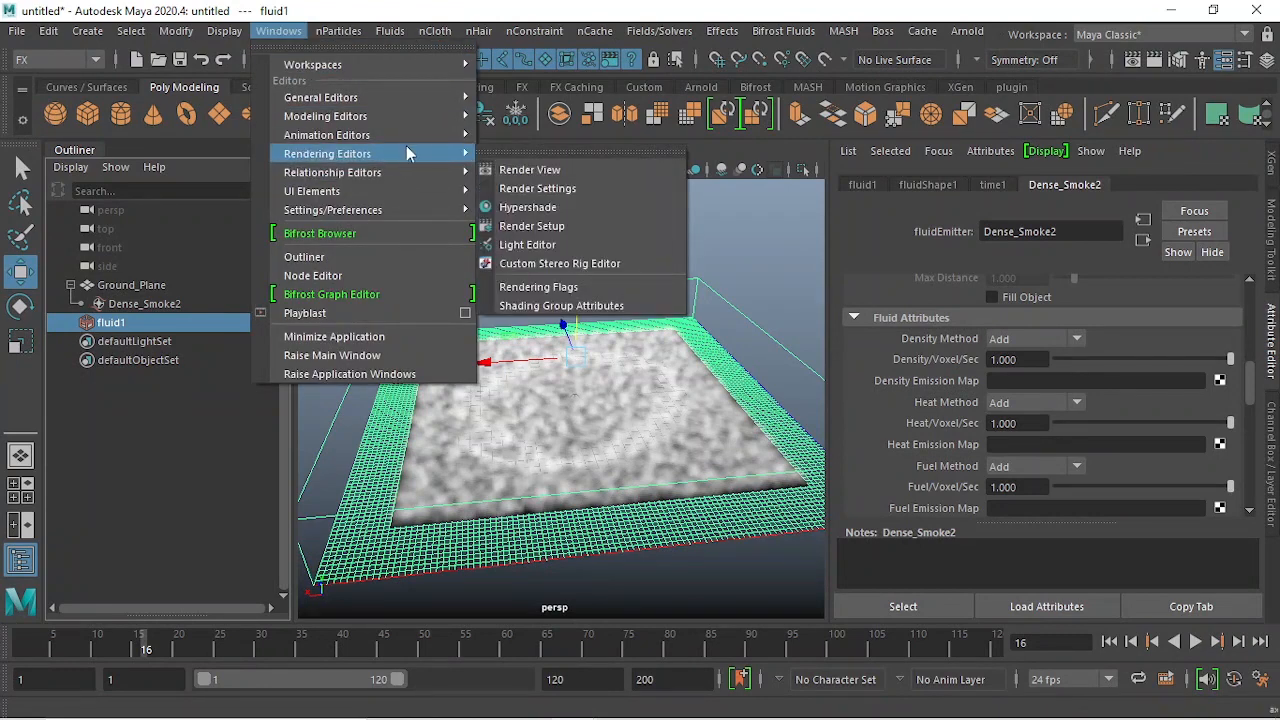
{"action": "left_click", "coordinate": [530, 207]}
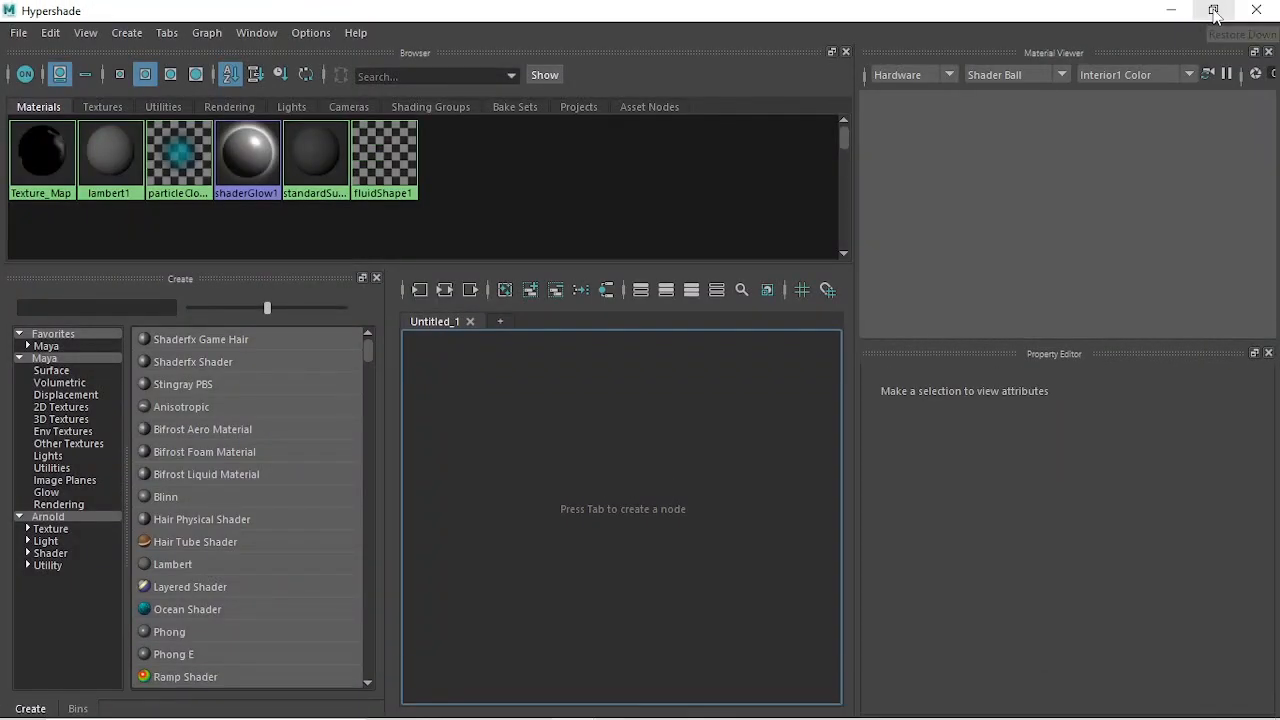
{"action": "left_click", "coordinate": [1213, 11]}
{"action": "left_click_drag", "start_coordinate": [30, 52], "coordinate": [303, 214]}
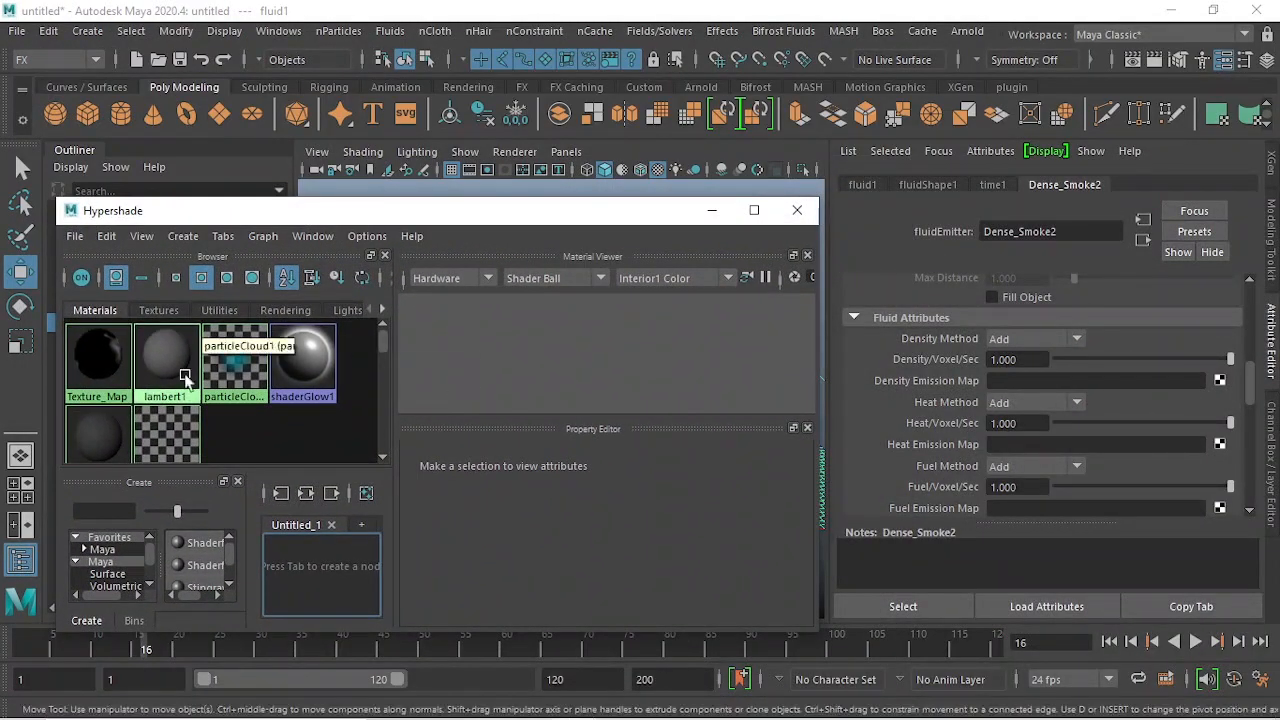
{"action": "left_click", "coordinate": [162, 314]}
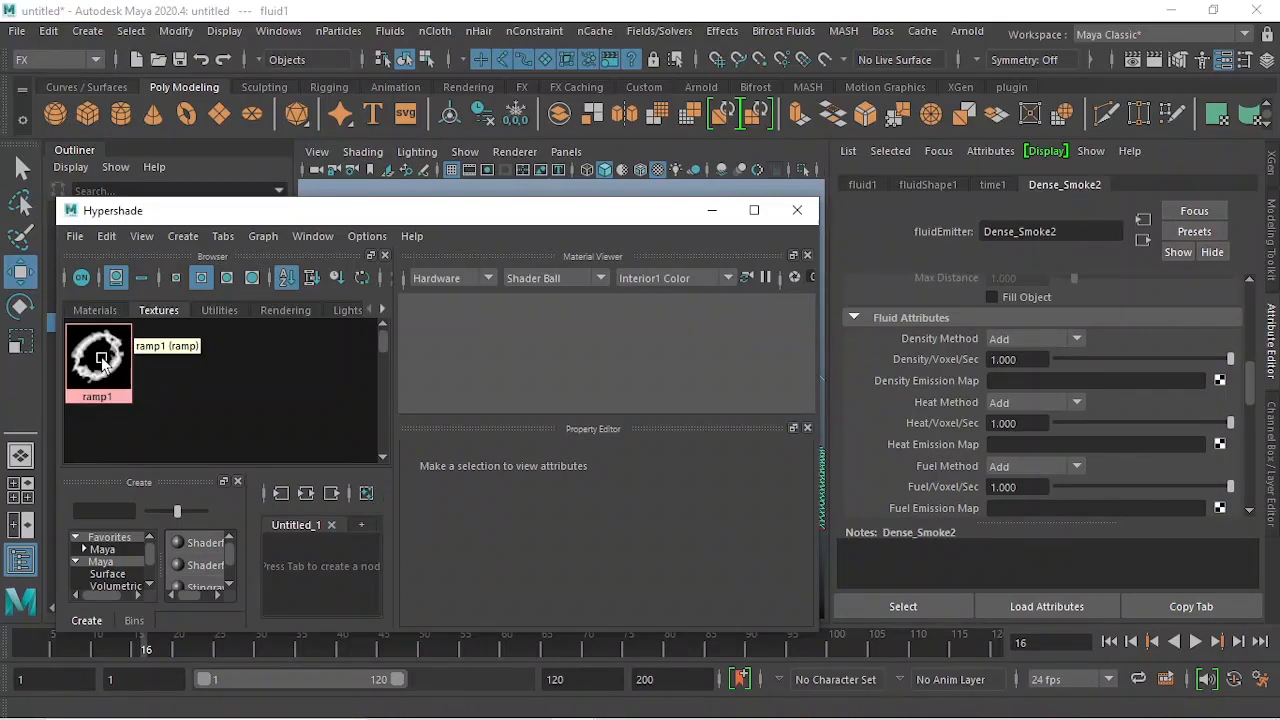
{"action": "middle_click_drag", "start_coordinate": [101, 358], "coordinate": [933, 383]}
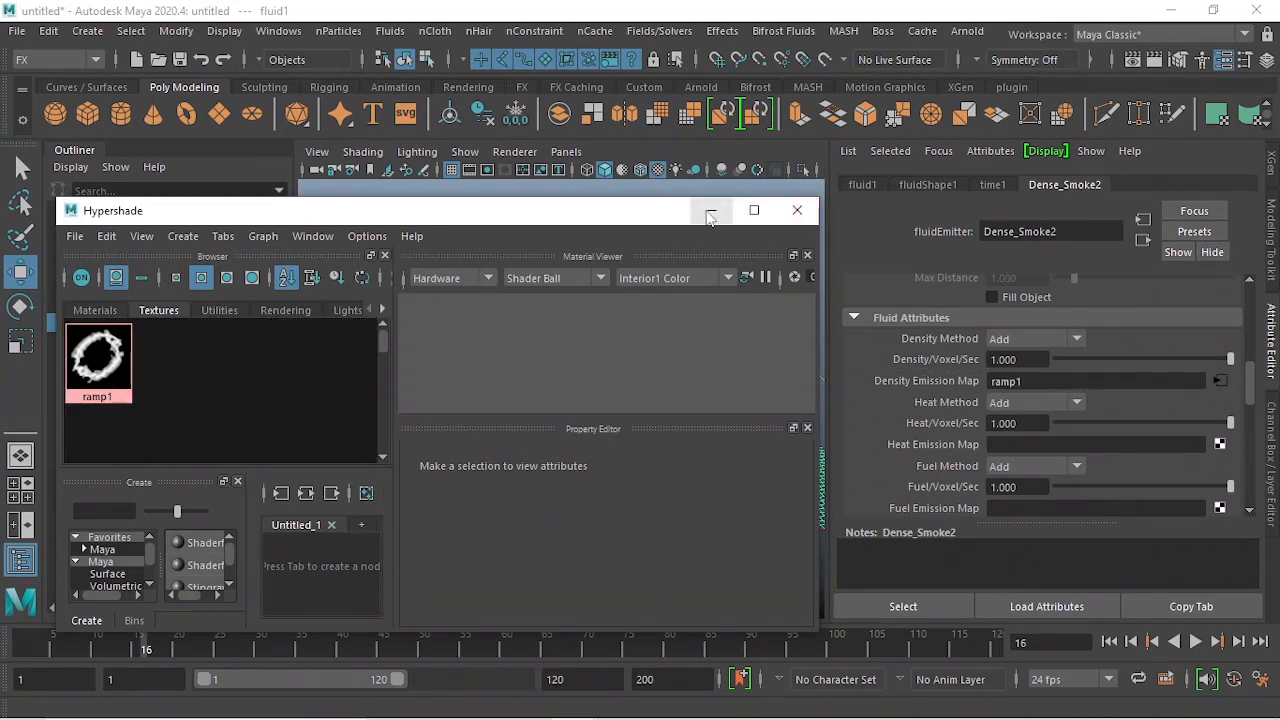
{"action": "left_click", "coordinate": [797, 210]}
- Play the smoke simulation from the first frame, examine the ring-shaped emission from several angles, and stop playback
{"action": "left_click_drag", "start_coordinate": [653, 434], "coordinate": [652, 375], "text": "alt"}
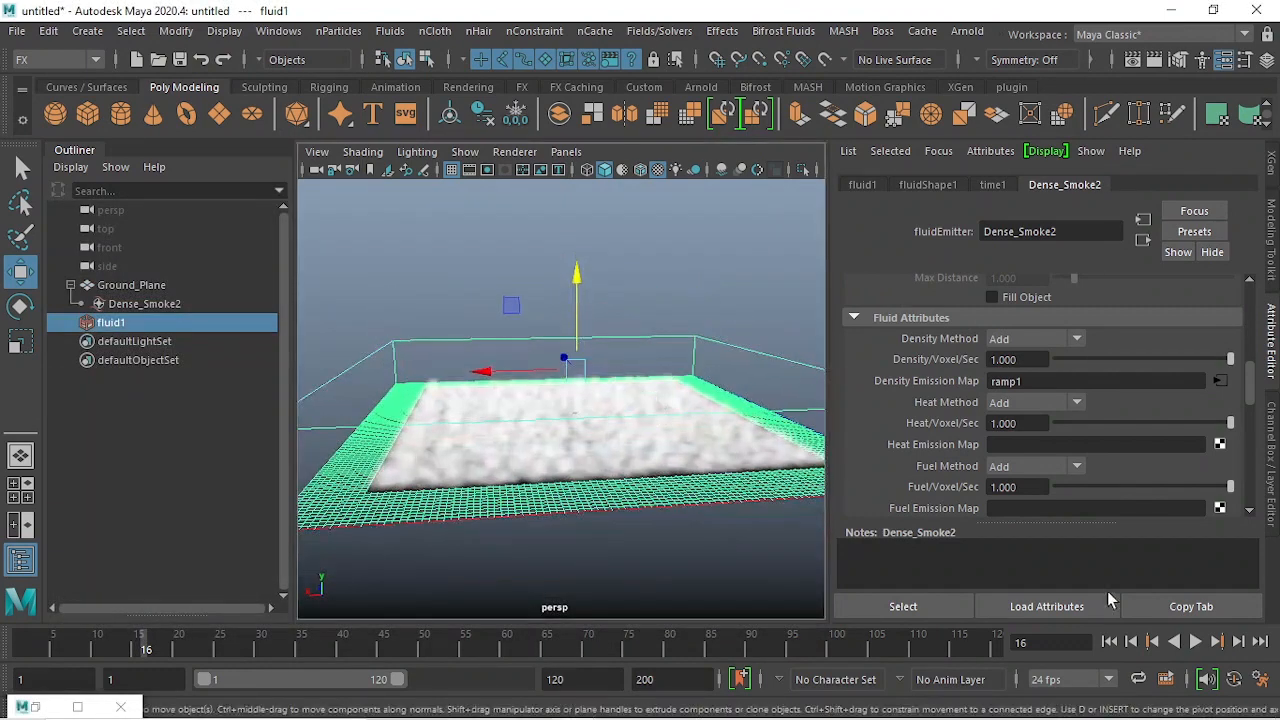
{"action": "left_click", "coordinate": [1111, 643]}
{"action": "left_click_drag", "start_coordinate": [558, 430], "coordinate": [723, 500], "text": "alt"}
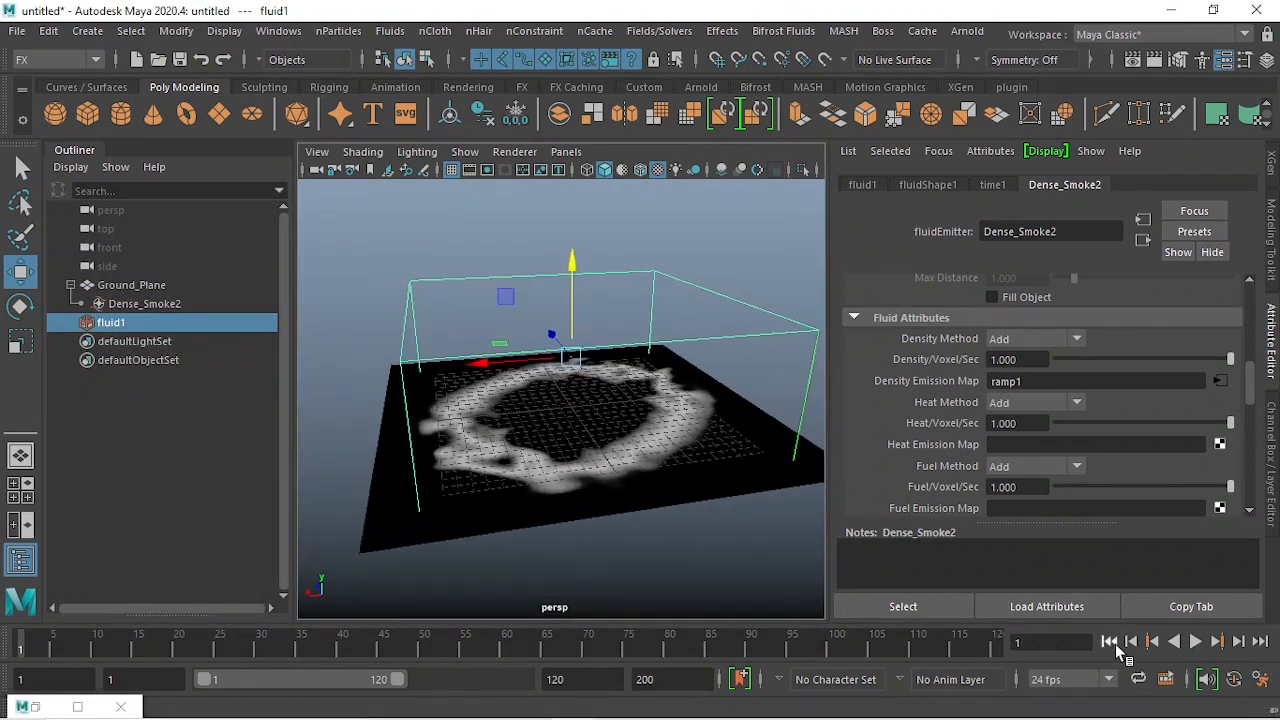
{"action": "left_click", "coordinate": [1195, 641]}
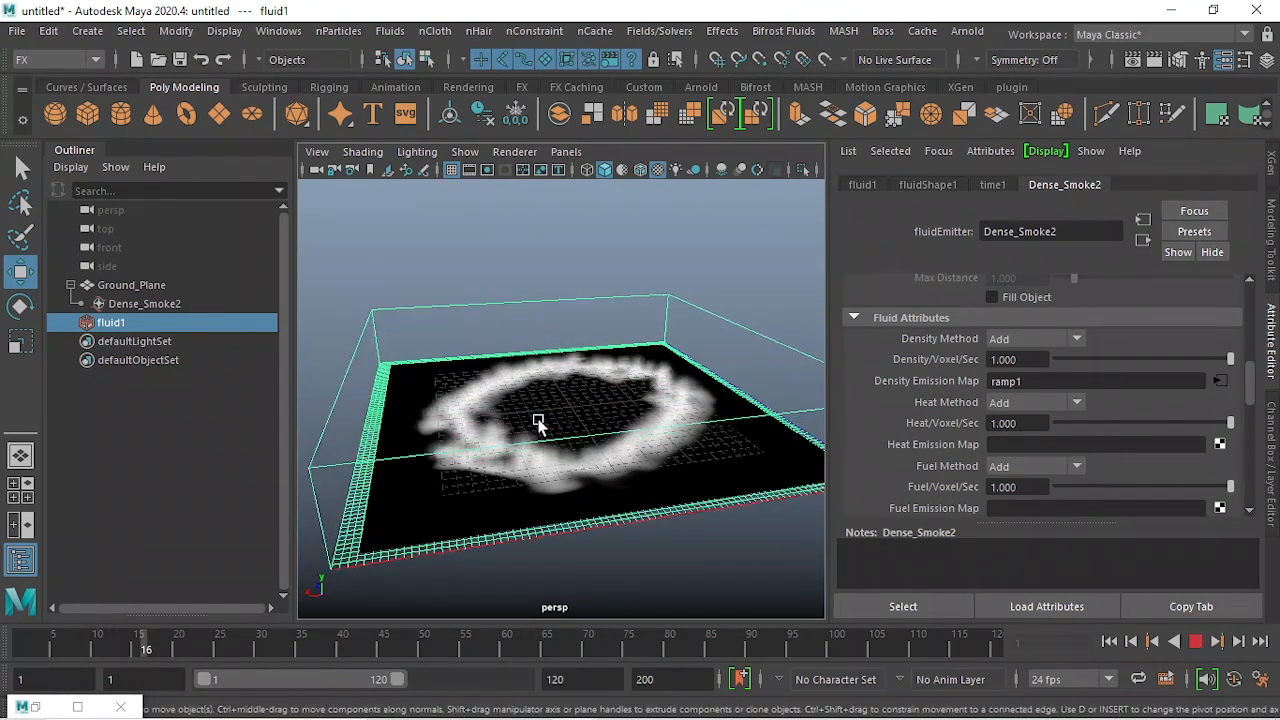
{"action": "left_click_drag", "start_coordinate": [538, 424], "coordinate": [560, 447], "text": "alt"}
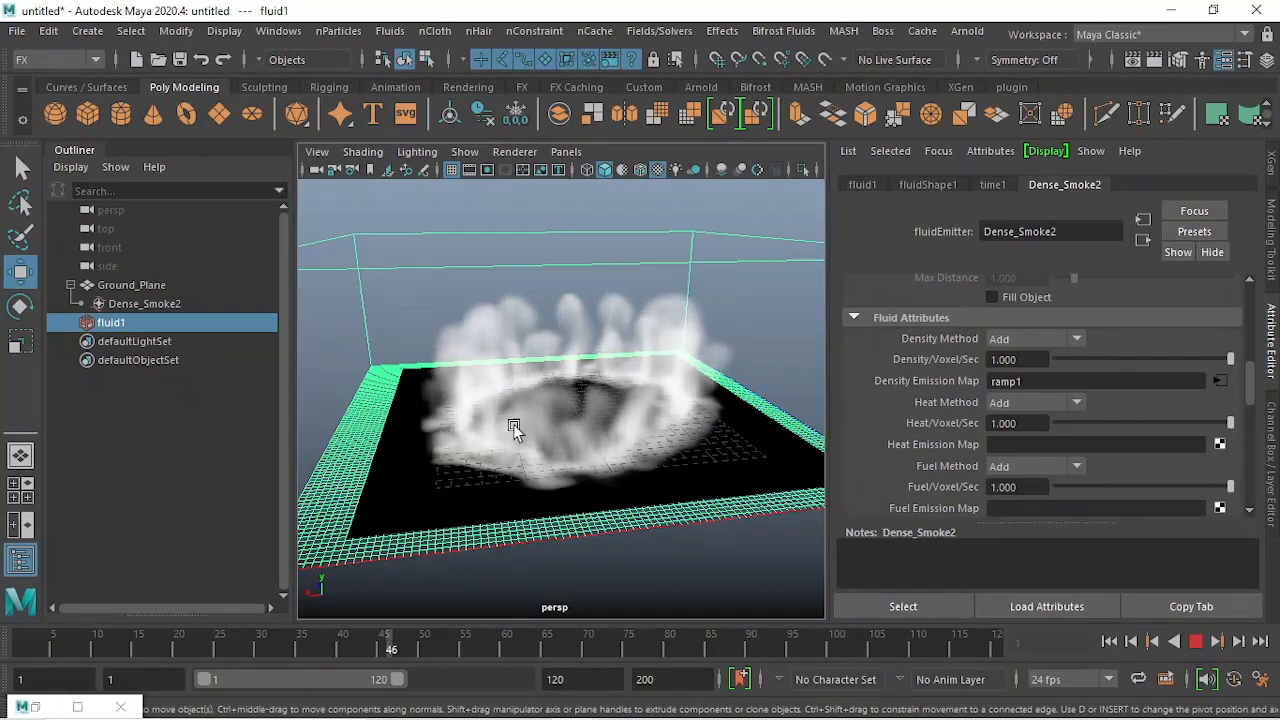
{"action": "left_click_drag", "start_coordinate": [521, 424], "coordinate": [547, 426], "text": "alt"}
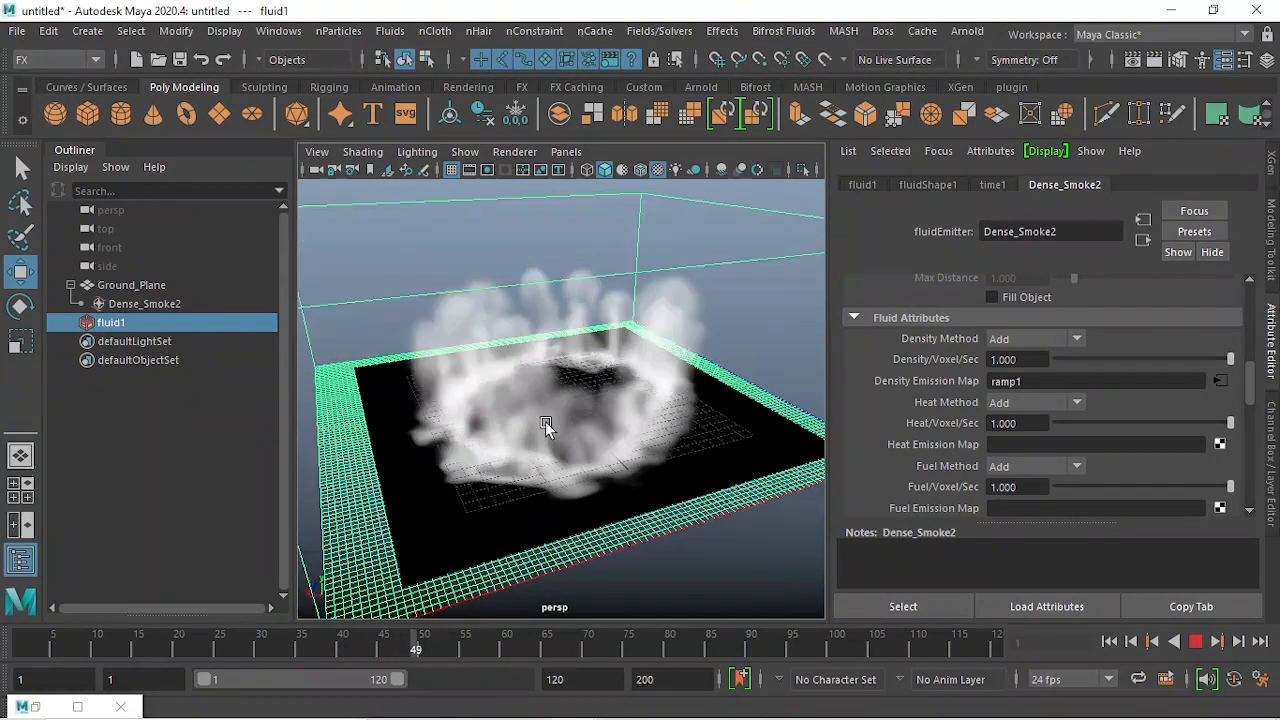
{"action": "left_click", "coordinate": [1200, 648]}
{"action": "left_click_drag", "start_coordinate": [457, 457], "coordinate": [540, 460], "text": "alt"}
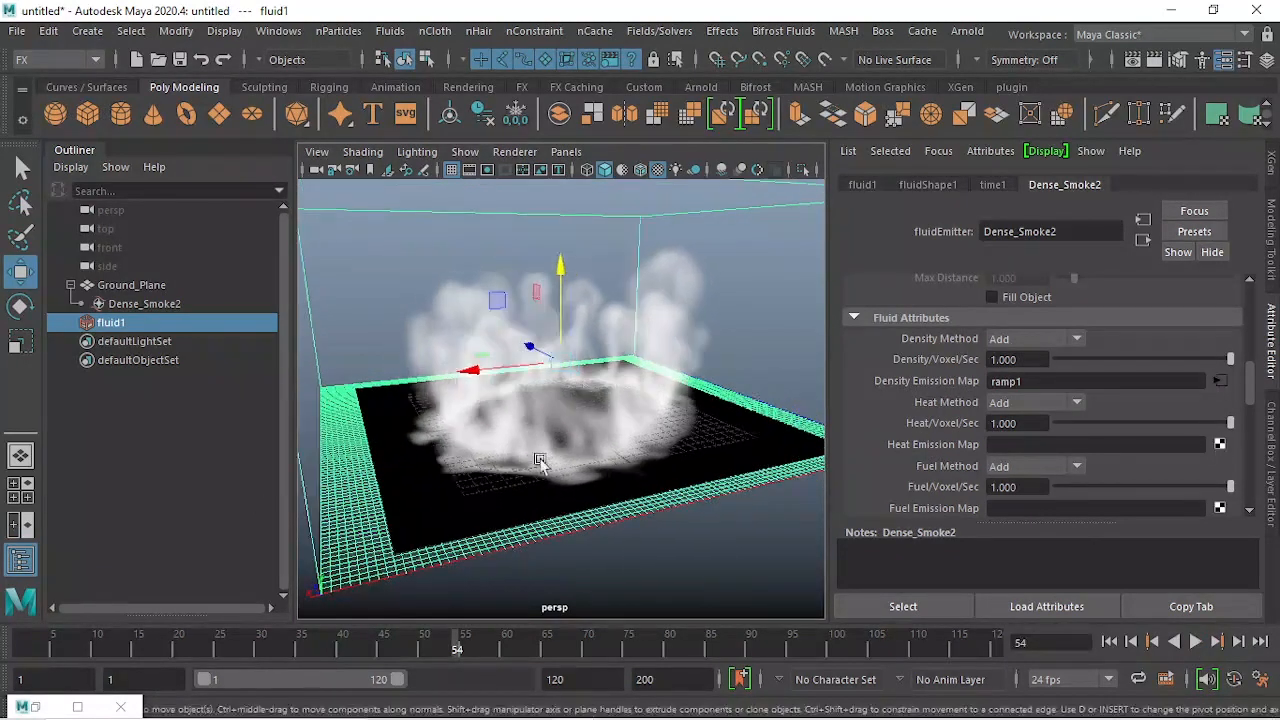
- Set the Auto Resize Margin of fluidShape1 to 2
{"action": "left_click", "coordinate": [930, 185]}
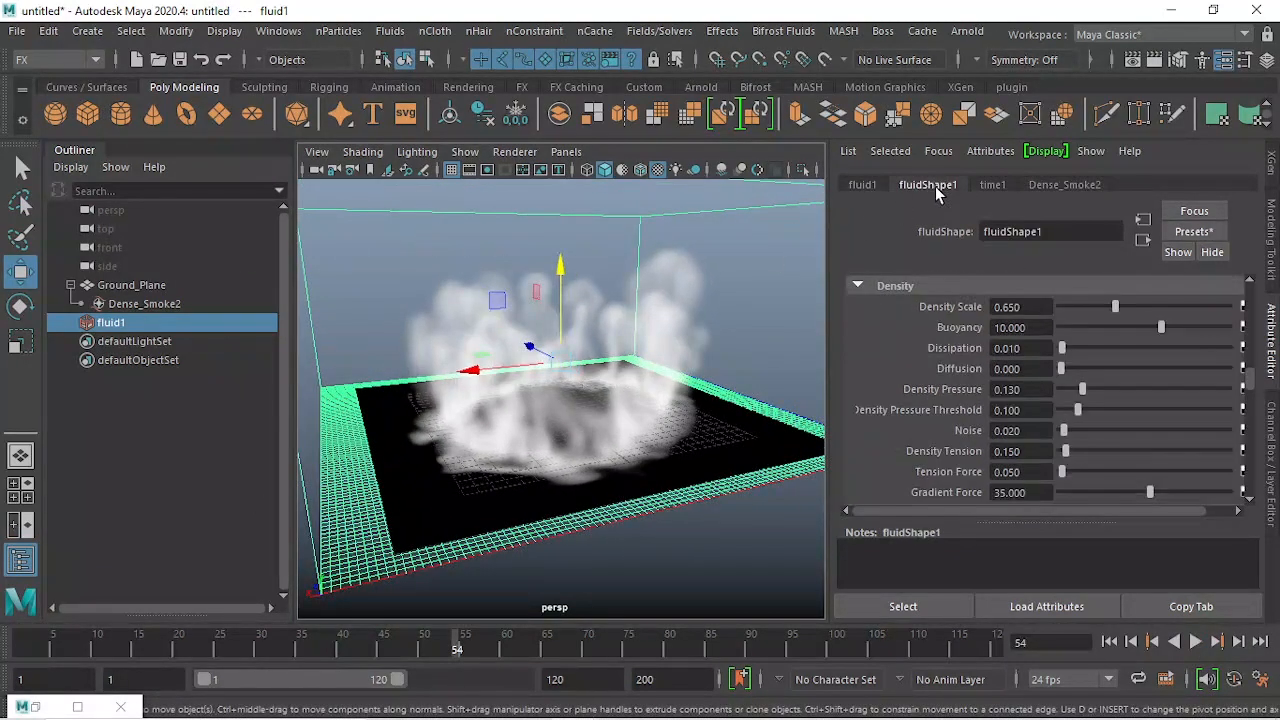
{"action": "scroll", "coordinate": [934, 377], "scroll_direction": "up", "scroll_amount": 5}
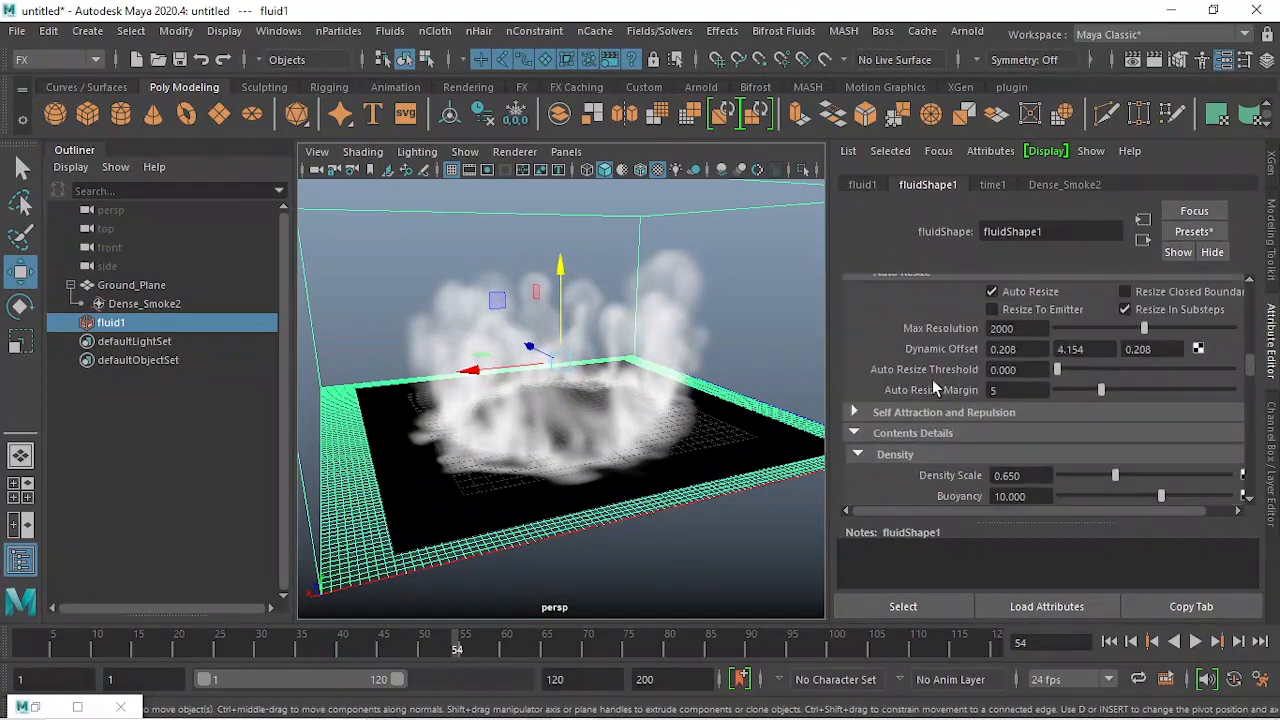
{"action": "left_click_drag", "start_coordinate": [999, 391], "coordinate": [982, 388]}
{"action": "key", "text": "Return"}
{"action": "left_click", "coordinate": [1006, 392]}
{"action": "key", "text": "Return"}
- Replay the simulation from frame 1 to check how the container resizes around the smoke, and return to the first frame
{"action": "left_click", "coordinate": [1109, 641]}
{"action": "left_click", "coordinate": [1195, 641]}
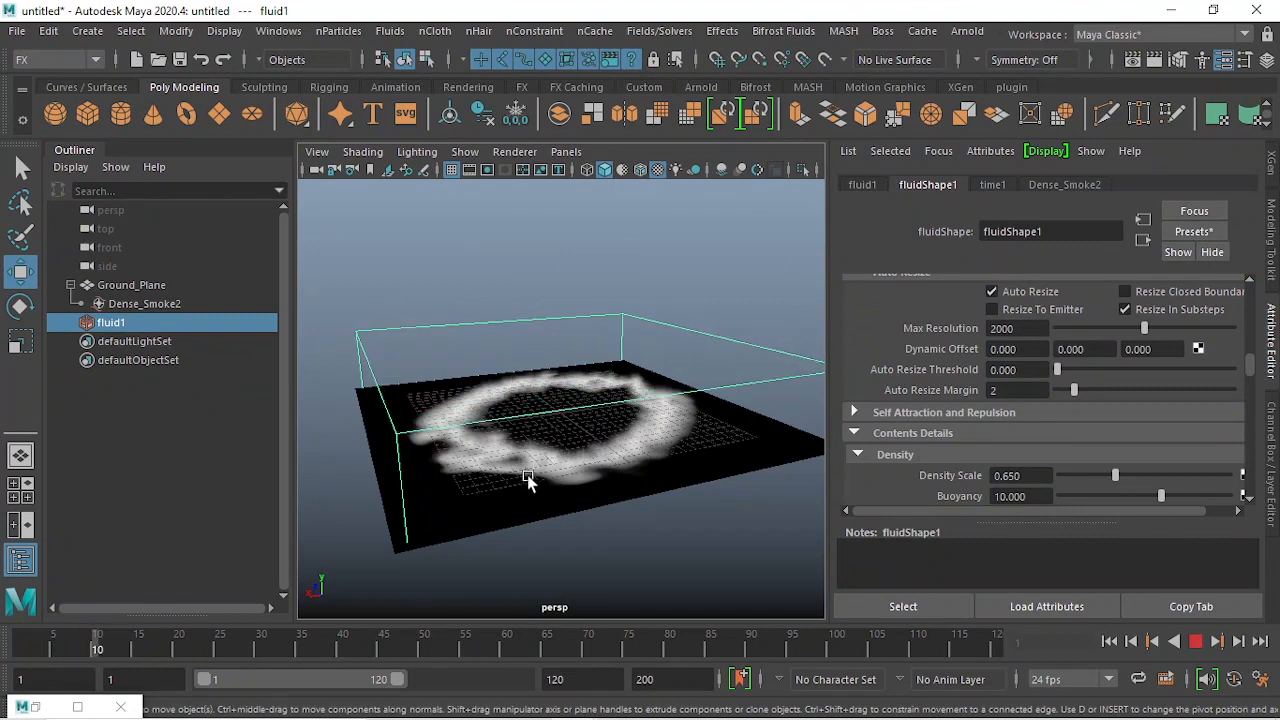
{"action": "left_click_drag", "start_coordinate": [514, 463], "coordinate": [504, 451], "text": "alt"}
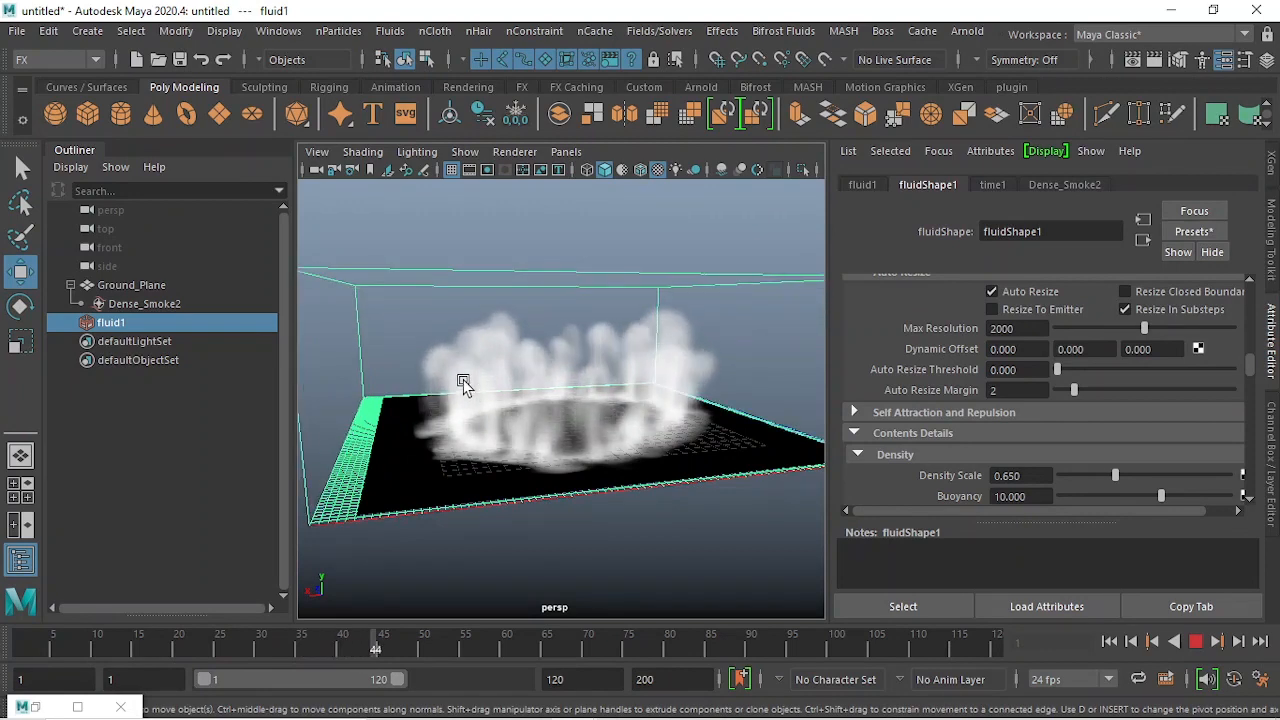
{"action": "mouse_move", "coordinate": [450, 376]}
{"action": "left_mouse_down", "text": "alt"}
{"action": "mouse_move", "coordinate": [456, 399]}
{"action": "mouse_move", "coordinate": [469, 390]}
{"action": "left_mouse_up", "text": "alt"}
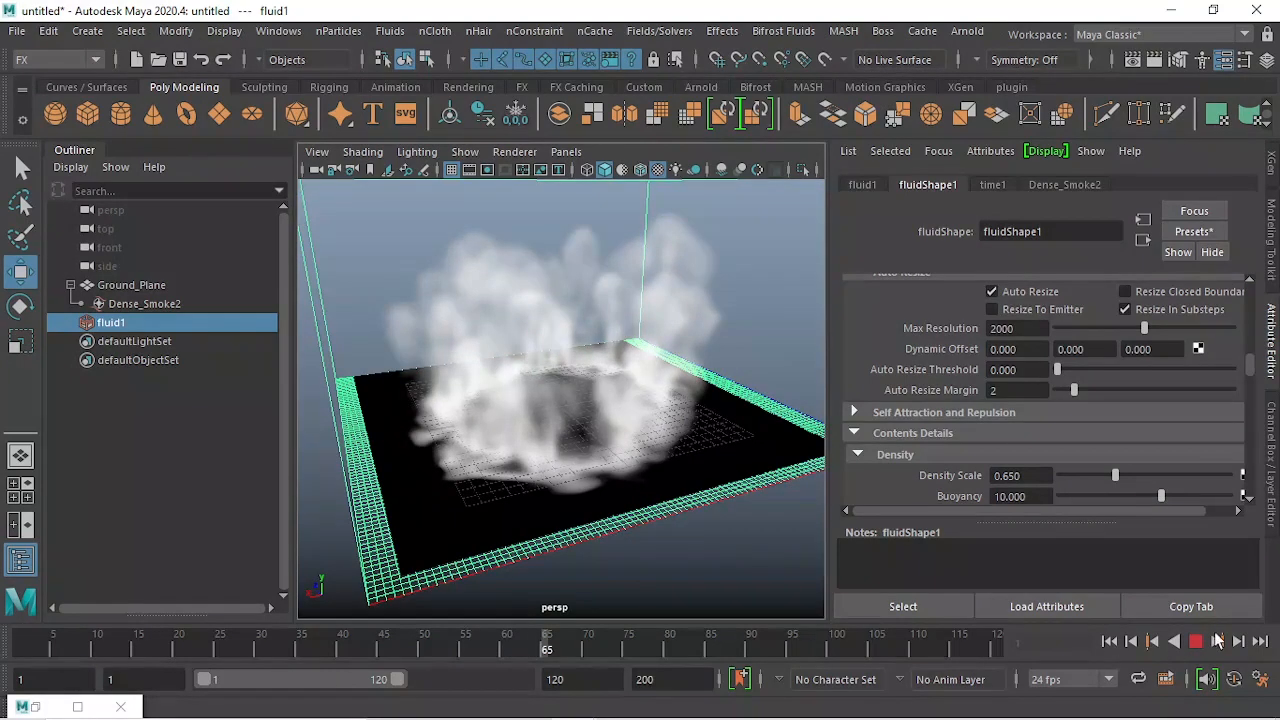
{"action": "key", "text": "Escape"}
{"action": "left_click_drag", "start_coordinate": [532, 424], "coordinate": [523, 458], "text": "alt"}
{"action": "left_click", "coordinate": [1109, 641]}
{"action": "left_click_drag", "start_coordinate": [508, 506], "coordinate": [531, 437], "text": "alt"}
- Try an X size of 30 for the fluid container in fluidShape1's container properties
{"action": "scroll", "coordinate": [1007, 397], "scroll_direction": "up", "scroll_amount": 5}
{"action": "scroll", "coordinate": [1007, 397], "scroll_direction": "up", "scroll_amount": 5}
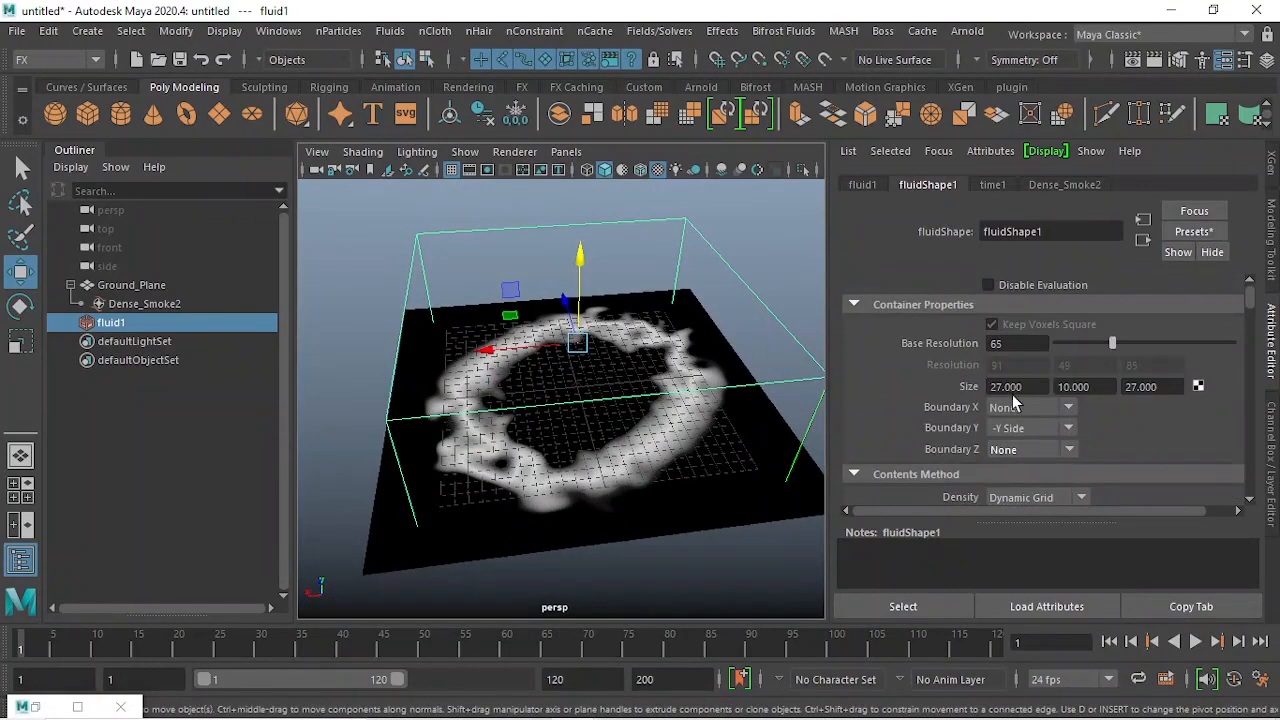
{"action": "left_click_drag", "start_coordinate": [1020, 386], "coordinate": [945, 384]}
{"action": "type", "text": "30"}
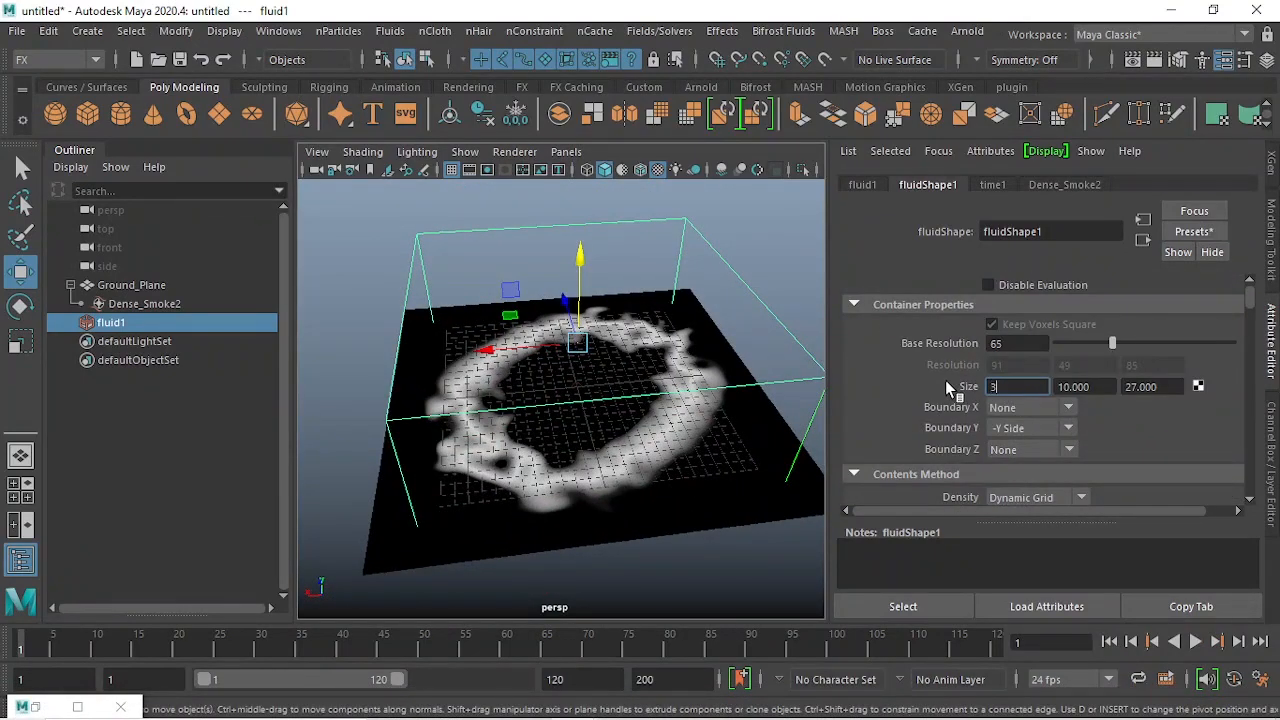
{"action": "key", "text": "Return"}
{"action": "left_click_drag", "start_coordinate": [521, 437], "coordinate": [543, 401], "text": "alt"}
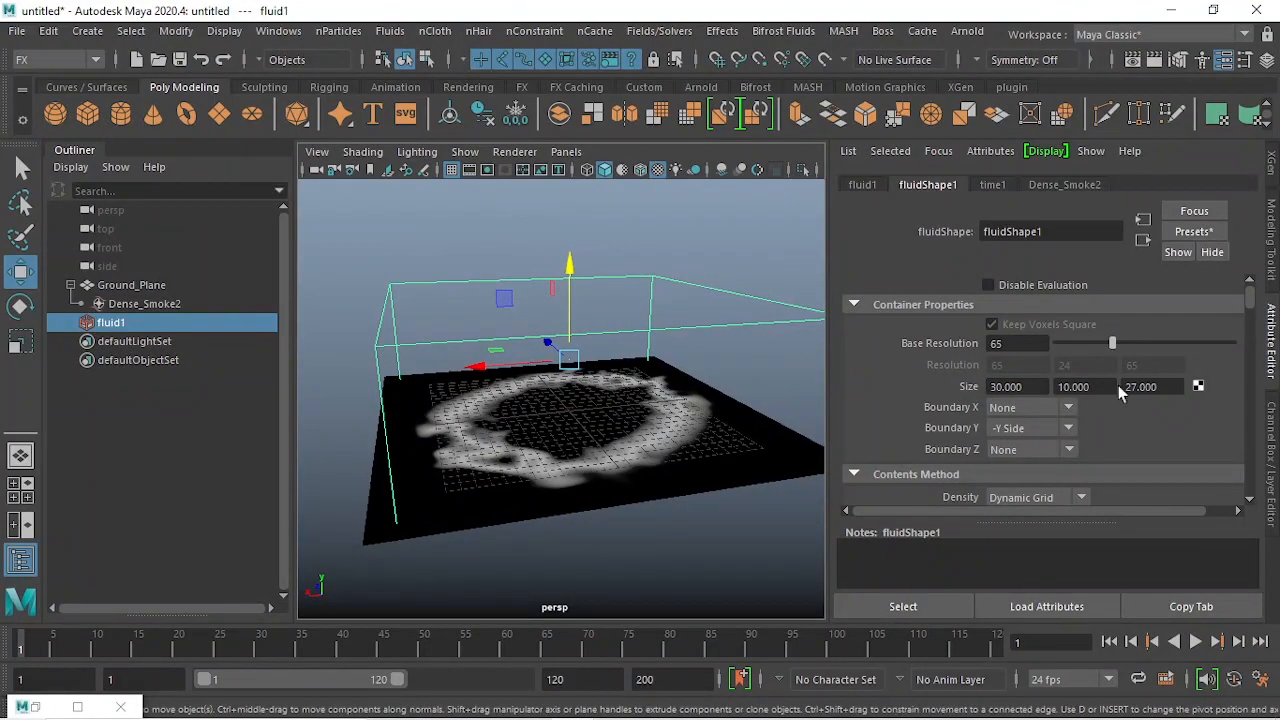
- Set the fluid container's X size to 25
{"action": "double_click", "coordinate": [1030, 390]}
{"action": "type", "text": "25"}
{"action": "key", "text": "Return"}
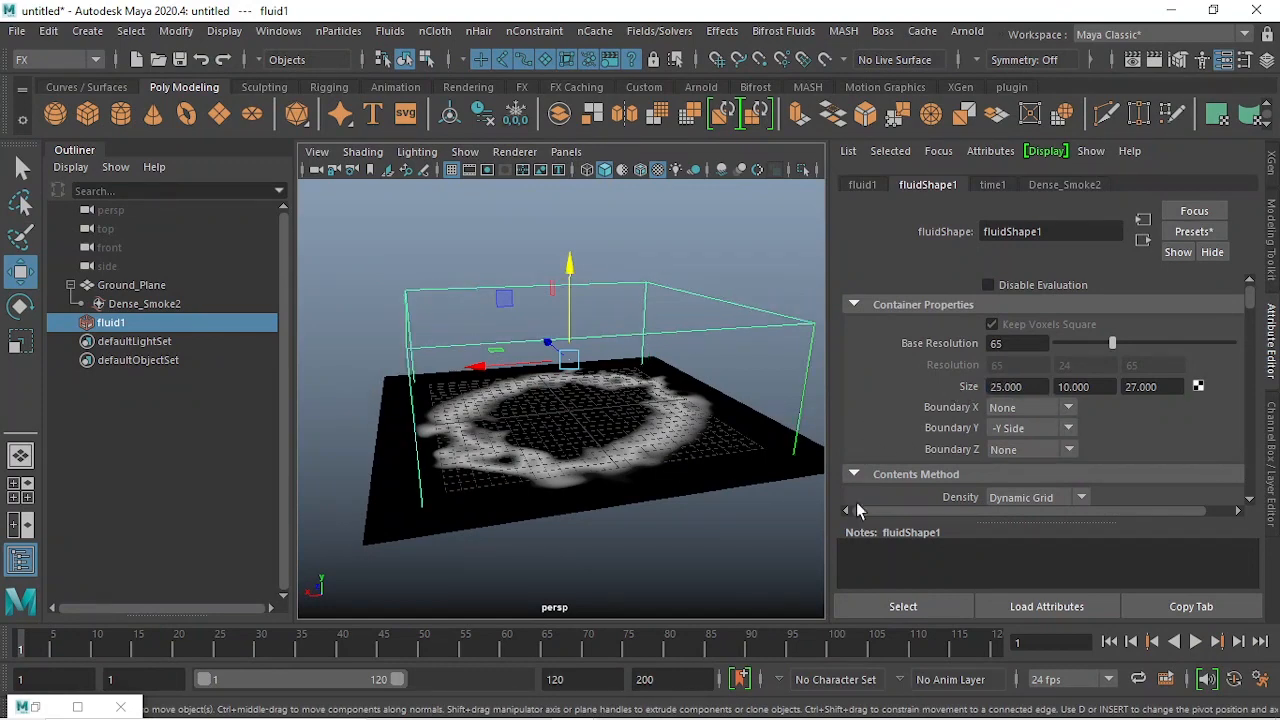
- Play the simulation, compare the smoke with the reference footage in the video player, and stop playback
{"action": "scroll", "coordinate": [922, 401], "scroll_direction": "down", "scroll_amount": 8}
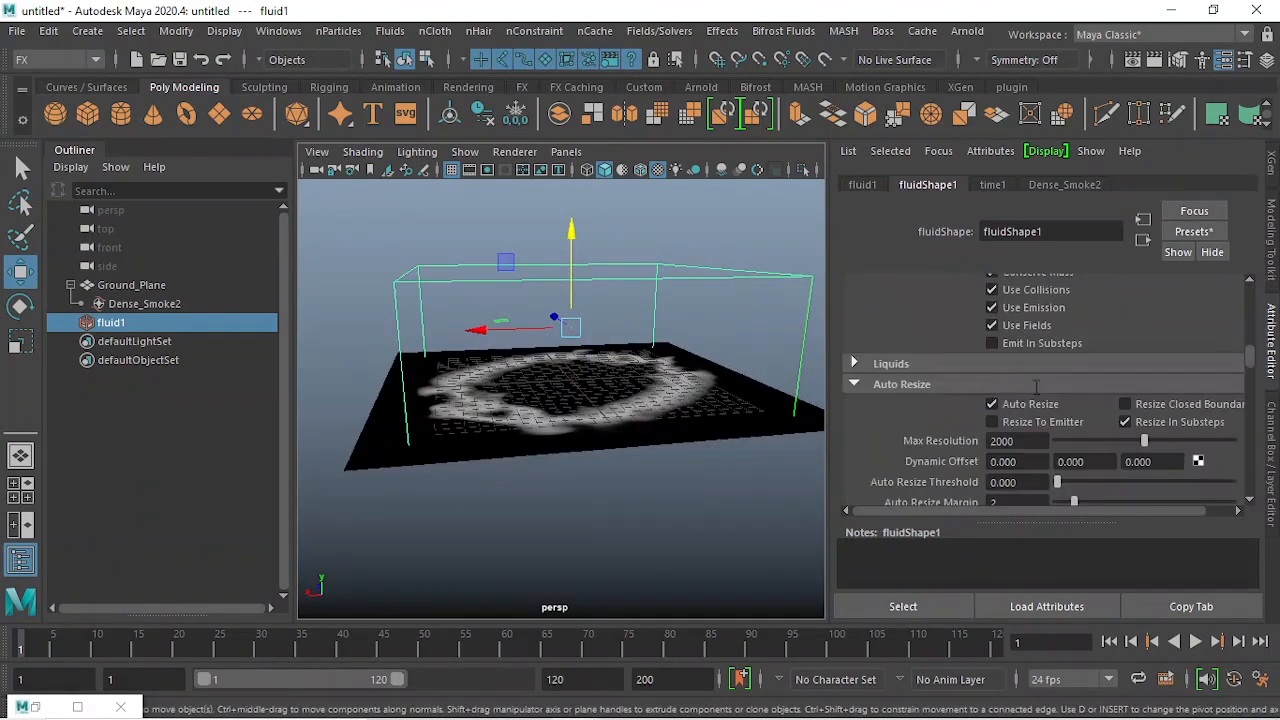
{"action": "scroll", "coordinate": [1075, 453], "scroll_direction": "down", "scroll_amount": 5}
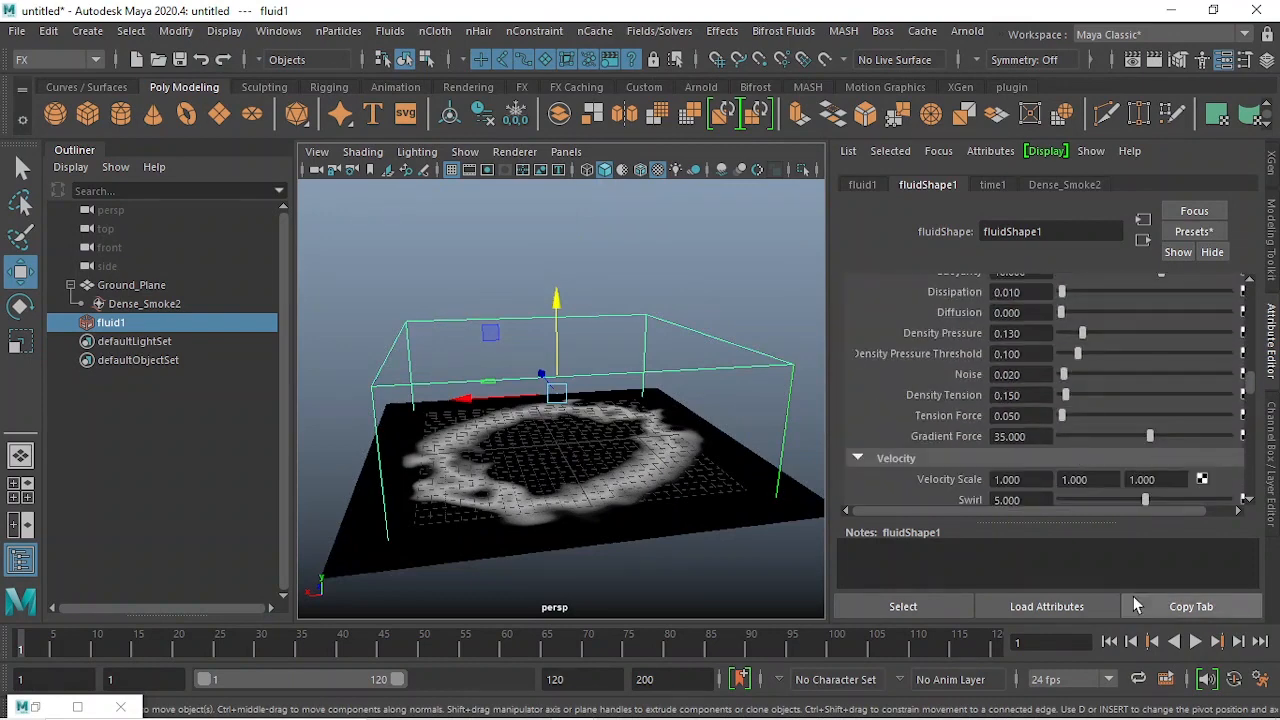
{"action": "left_click", "coordinate": [1196, 641]}
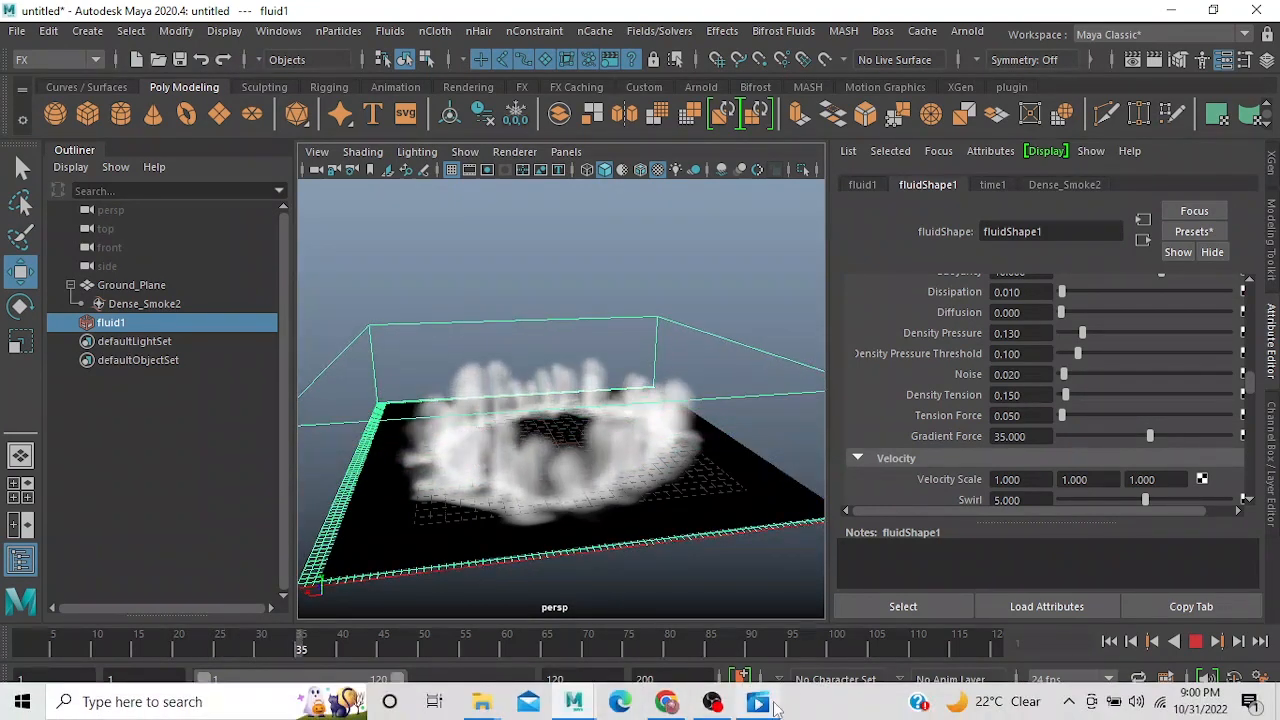
{"action": "left_click", "coordinate": [760, 703]}
{"action": "left_click", "coordinate": [406, 563]}
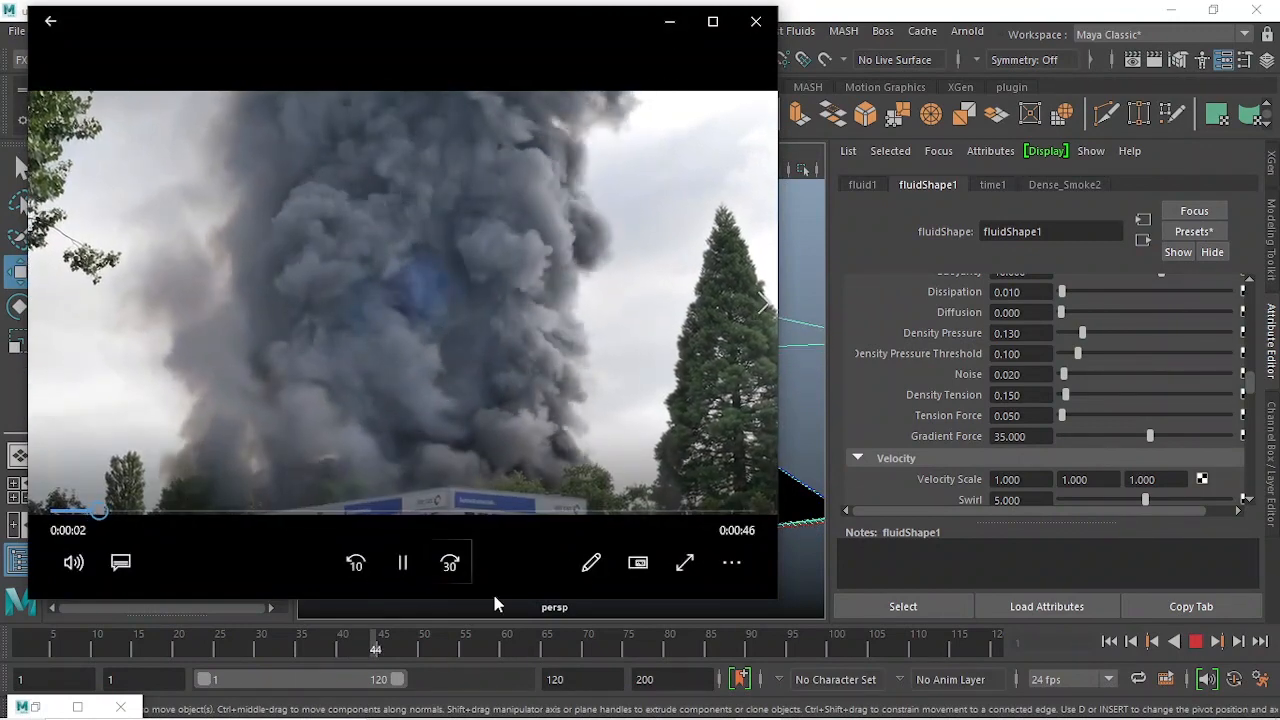
{"action": "left_click", "coordinate": [403, 563]}
{"action": "left_click", "coordinate": [669, 21]}
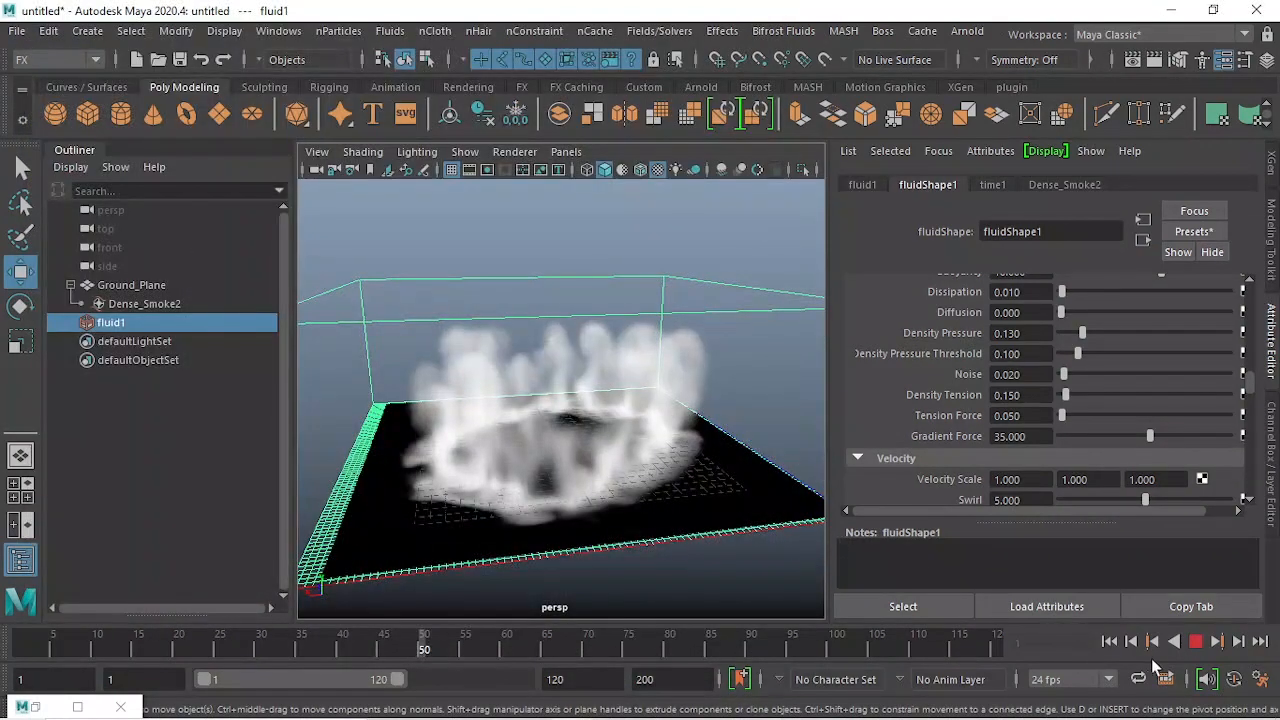
{"action": "key", "text": "Escape"}
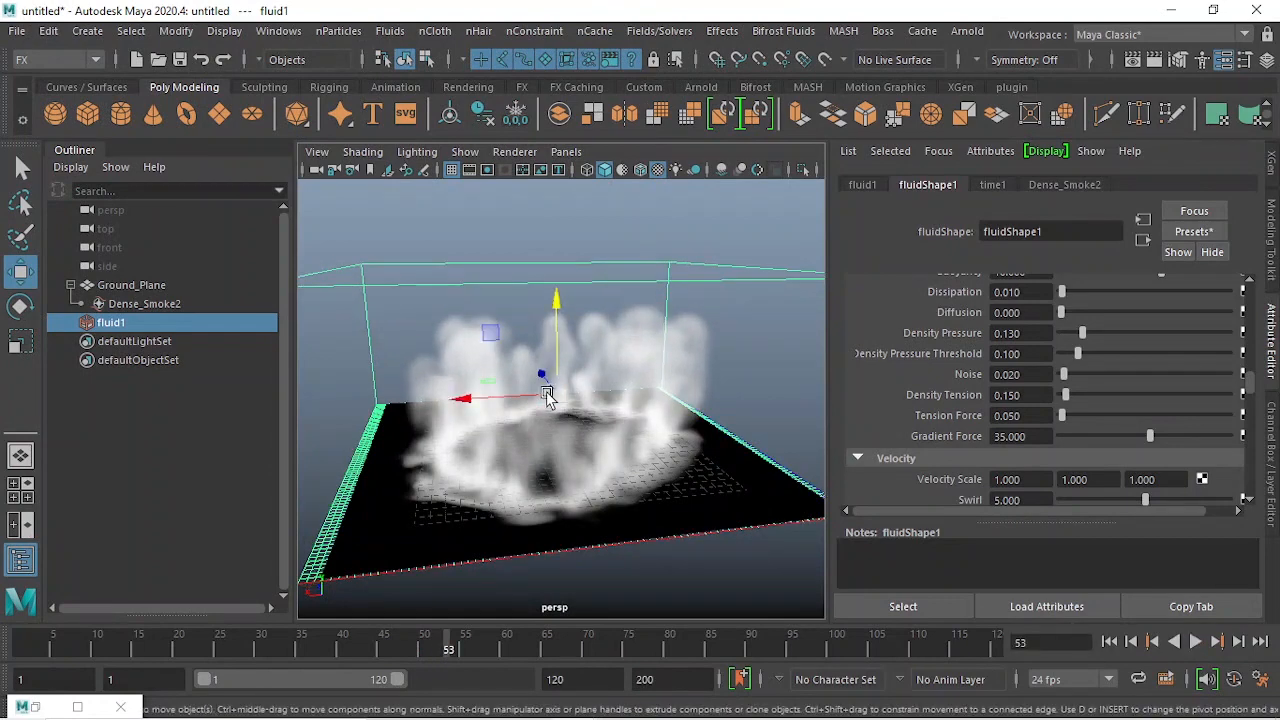
- Set the Dense_Smoke2 emitter's Rate (Percent) to 450
{"action": "scroll", "coordinate": [549, 395], "scroll_direction": "down", "scroll_amount": 3}
{"action": "mouse_move", "coordinate": [590, 386]}
{"action": "left_mouse_down", "text": "alt"}
{"action": "mouse_move", "coordinate": [623, 406]}
{"action": "mouse_move", "coordinate": [600, 365]}
{"action": "left_mouse_up", "text": "alt"}
{"action": "left_click", "coordinate": [140, 304]}
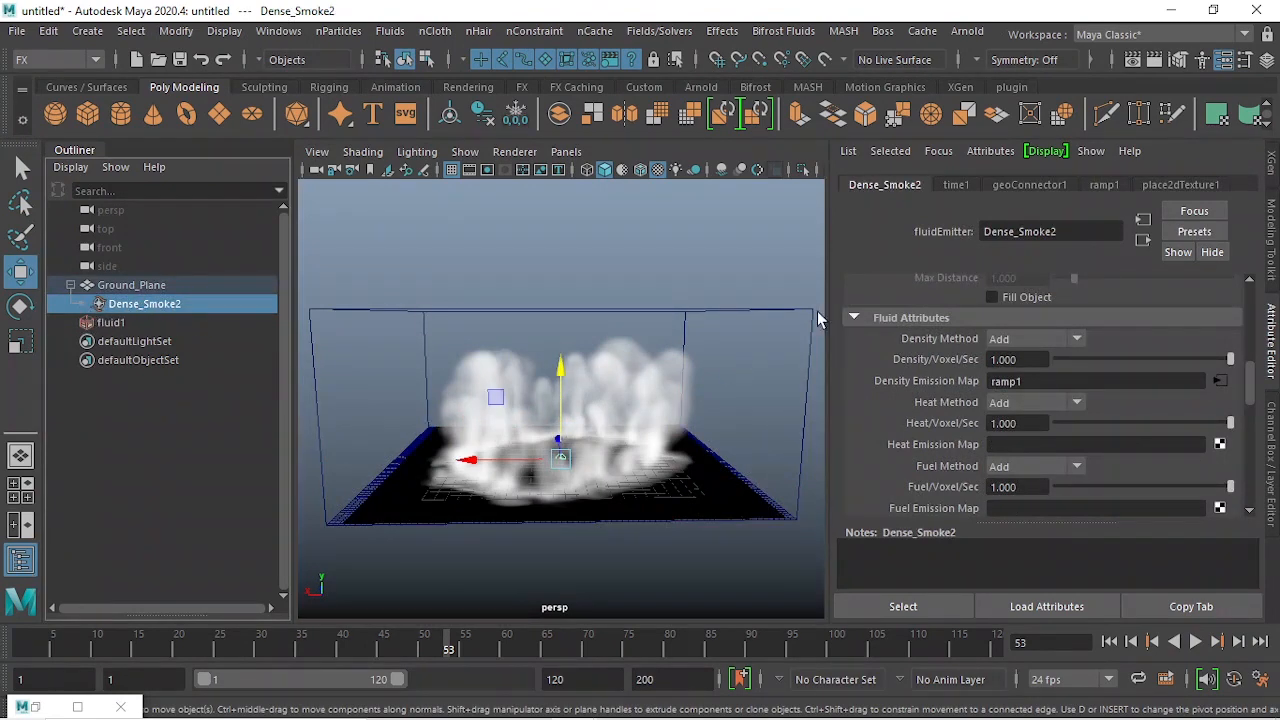
{"action": "left_click_drag", "start_coordinate": [490, 436], "coordinate": [548, 438], "text": "alt"}
{"action": "scroll", "coordinate": [1072, 432], "scroll_direction": "up", "scroll_amount": 7}
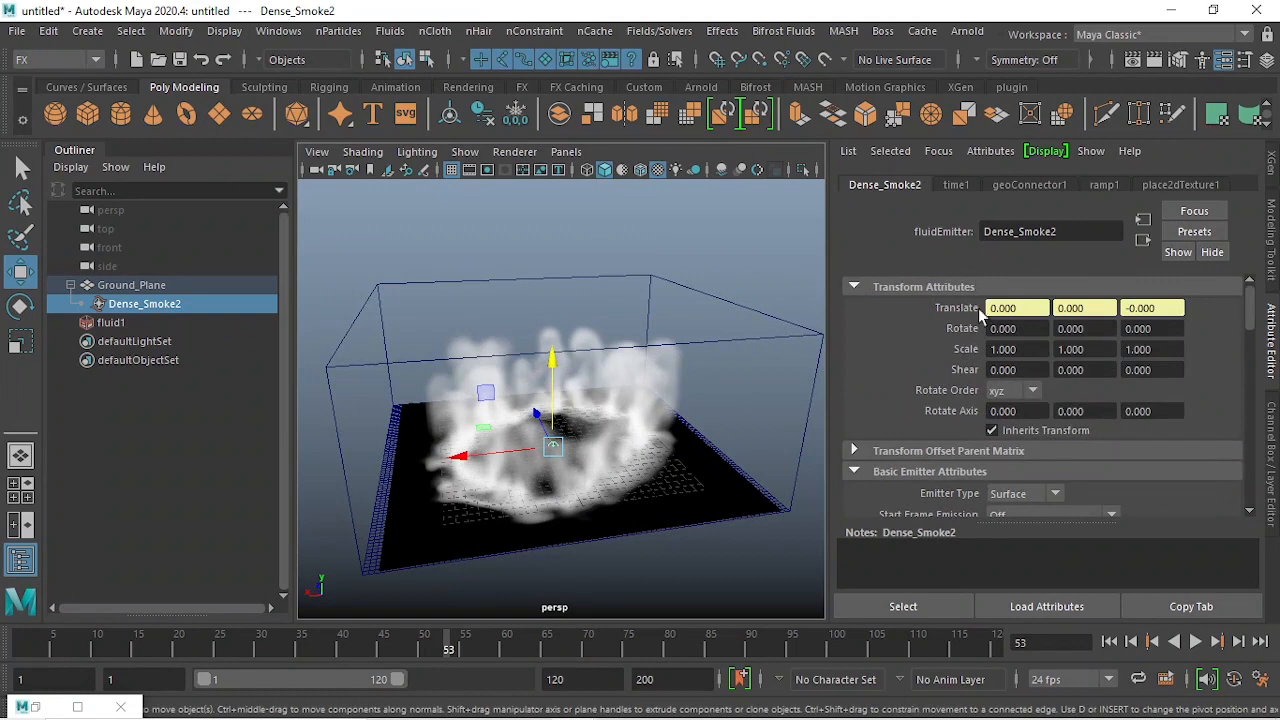
{"action": "scroll", "coordinate": [946, 442], "scroll_direction": "down", "scroll_amount": 1}
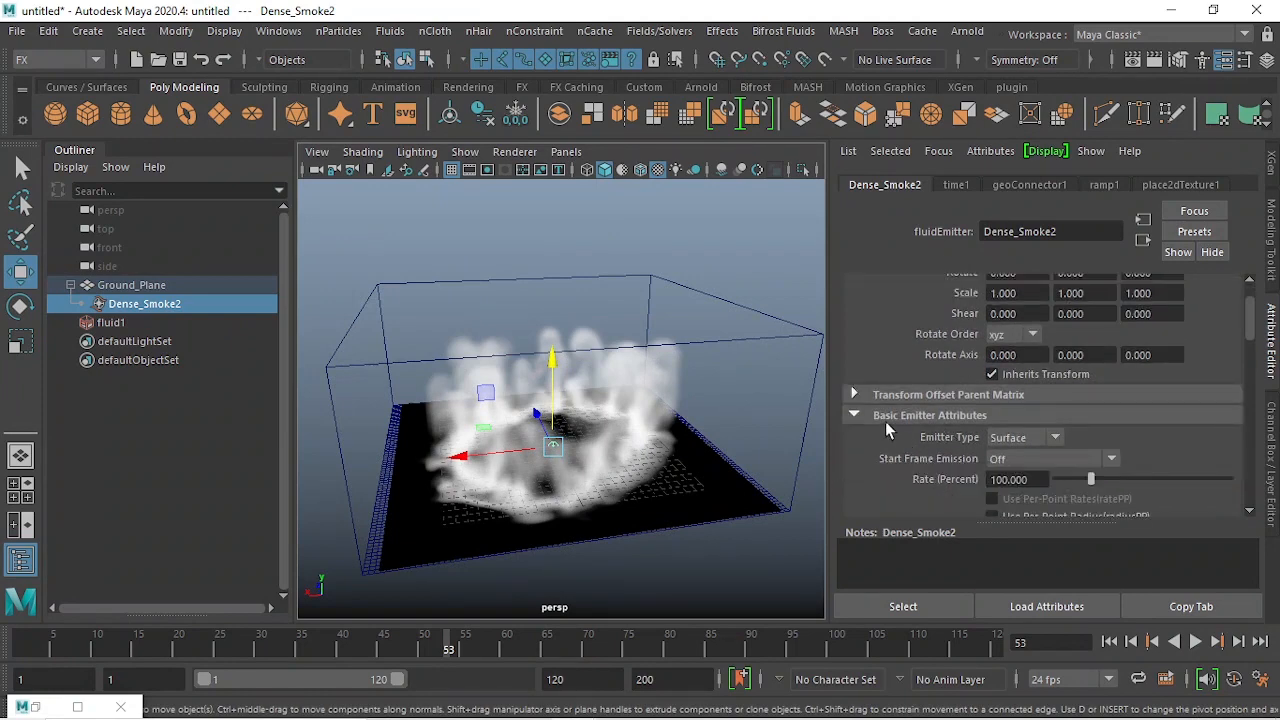
{"action": "scroll", "coordinate": [1149, 402], "scroll_direction": "down", "scroll_amount": 1}
{"action": "left_click", "coordinate": [1030, 422]}
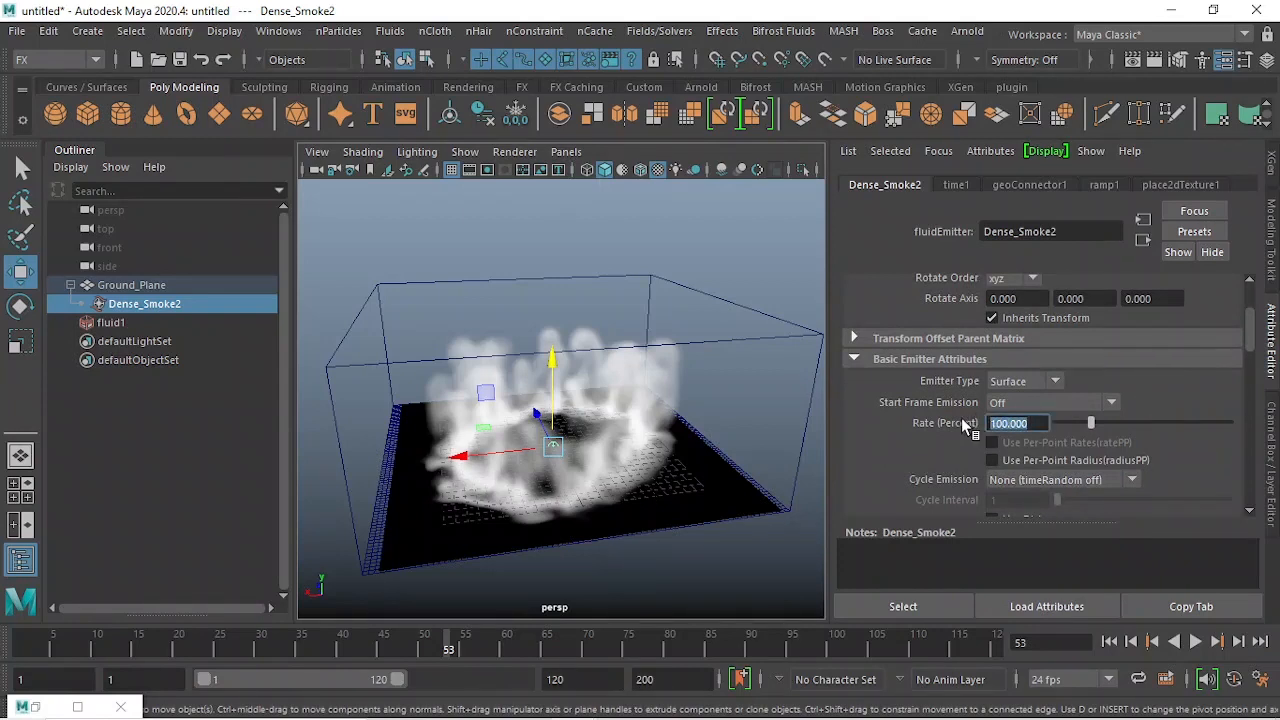
{"action": "key", "text": "BackSpace"}
{"action": "type", "text": "450"}
{"action": "key", "text": "Return"}
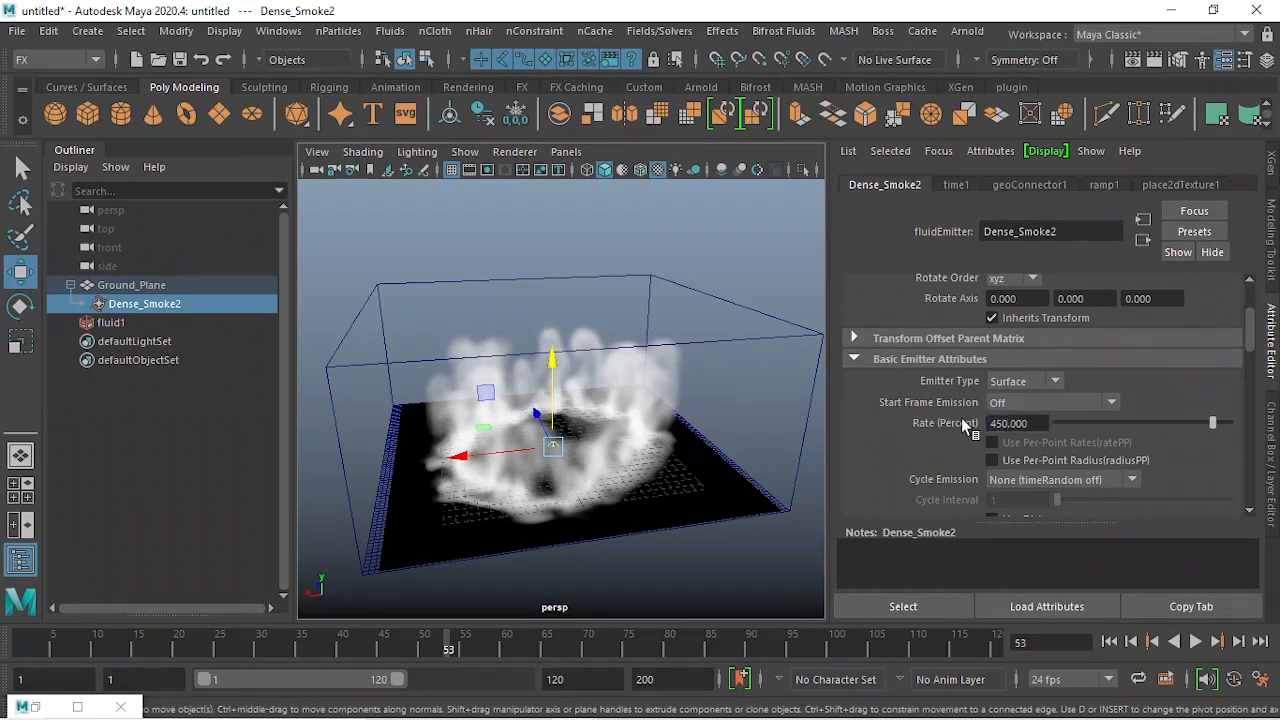
- Replay the simulation from the first frame, view the smoke closer from a lower angle, and stop playback
{"action": "left_click", "coordinate": [1110, 643]}
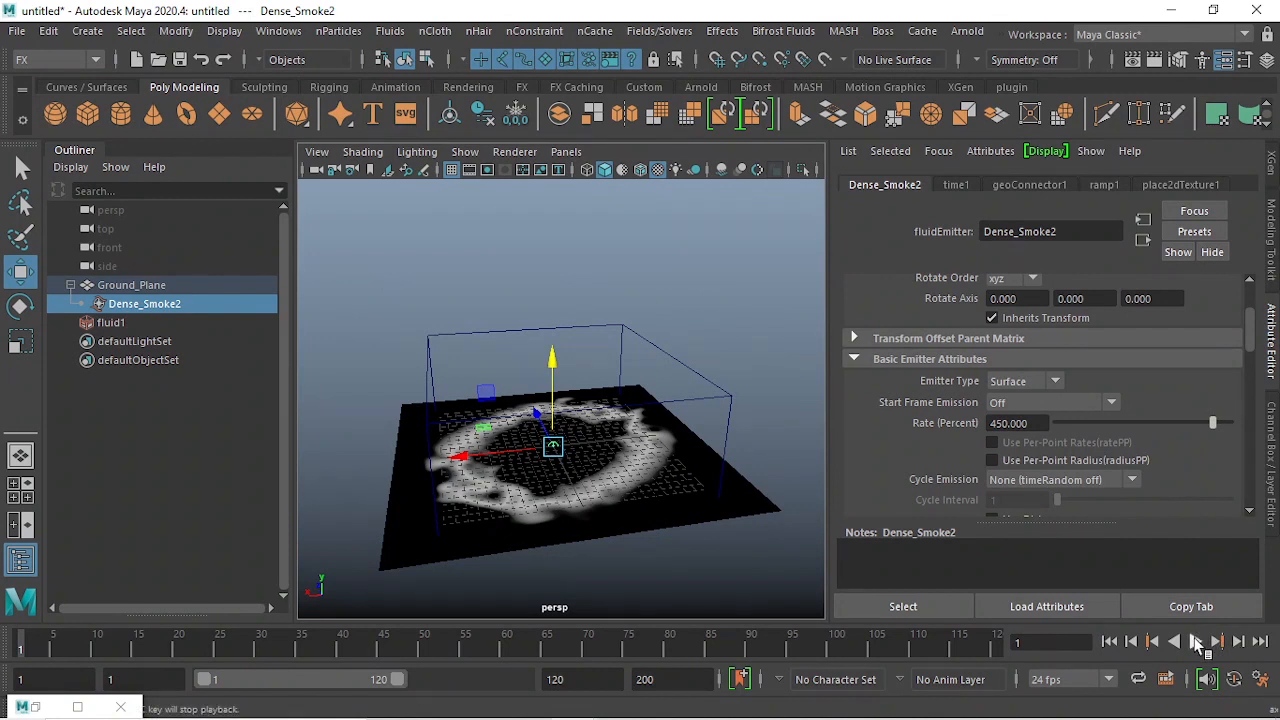
{"action": "left_click", "coordinate": [1197, 642]}
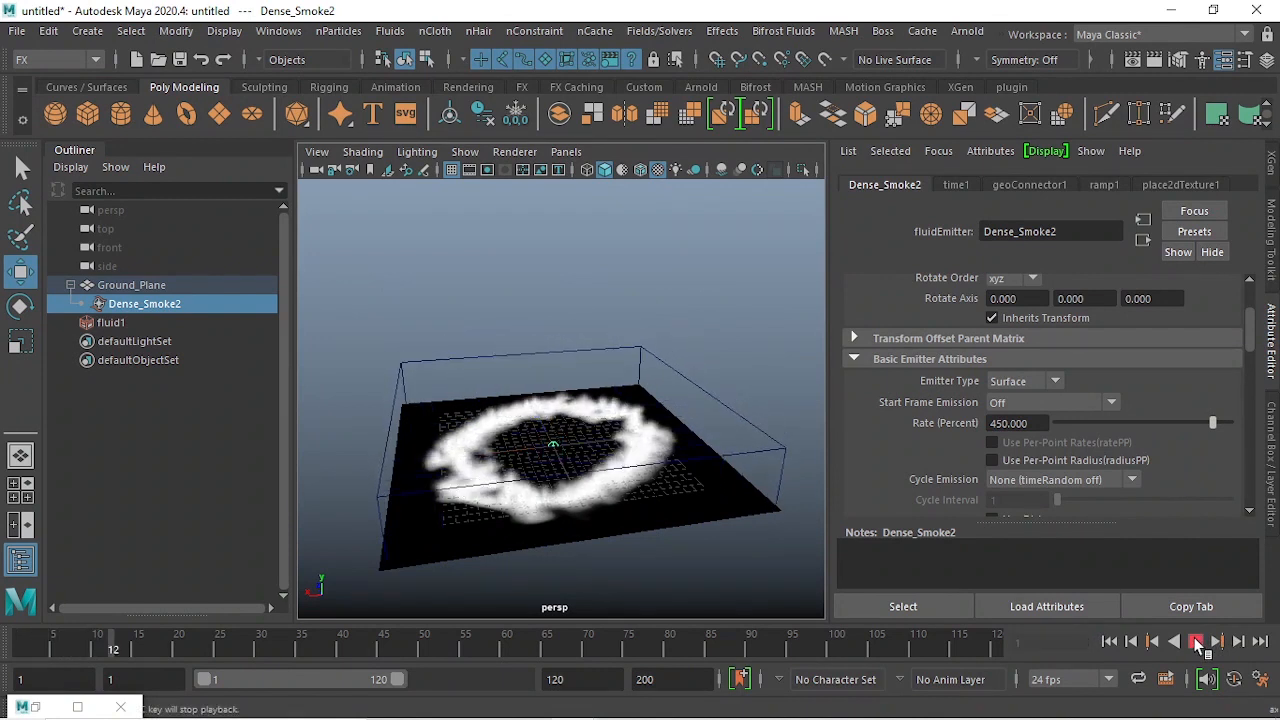
{"action": "left_click_drag", "start_coordinate": [525, 475], "coordinate": [529, 453], "text": "alt"}
{"action": "scroll", "coordinate": [529, 482], "scroll_direction": "up", "scroll_amount": 3}
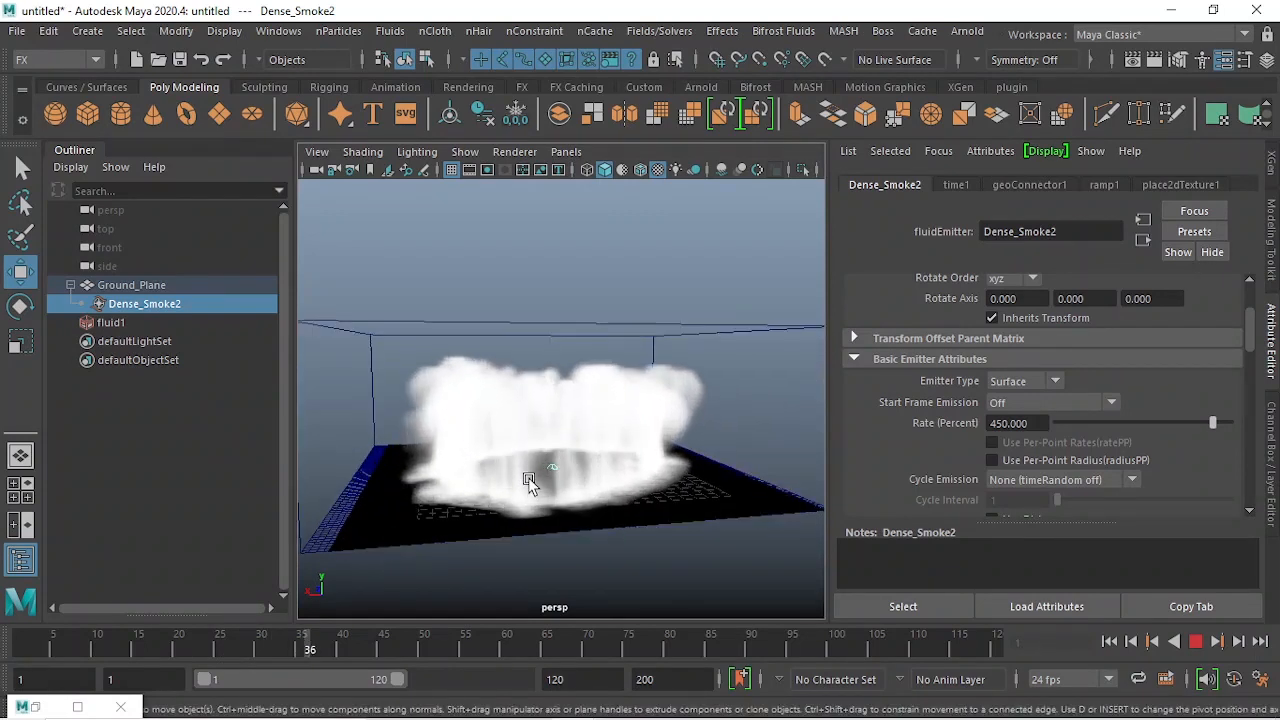
{"action": "key", "text": "Escape"}
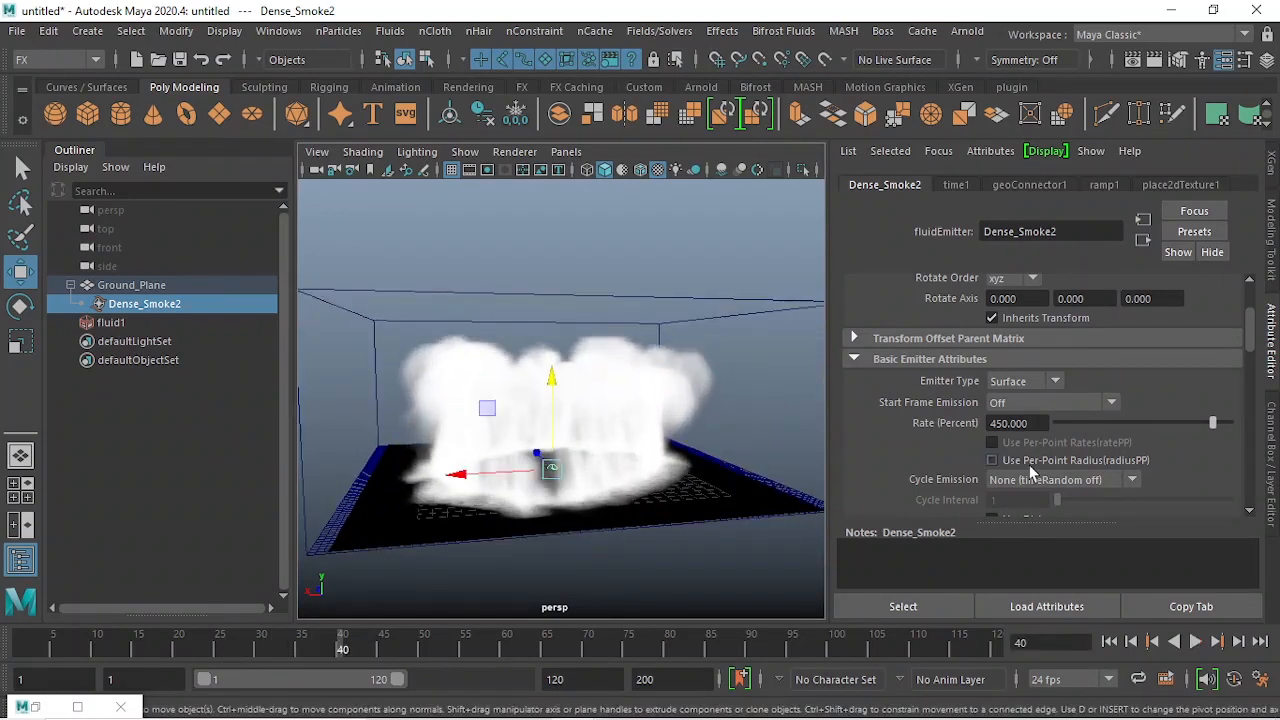
- Raise the Dense_Smoke2 emitter's Rate (Percent) to 650
{"action": "double_click", "coordinate": [1020, 423]}
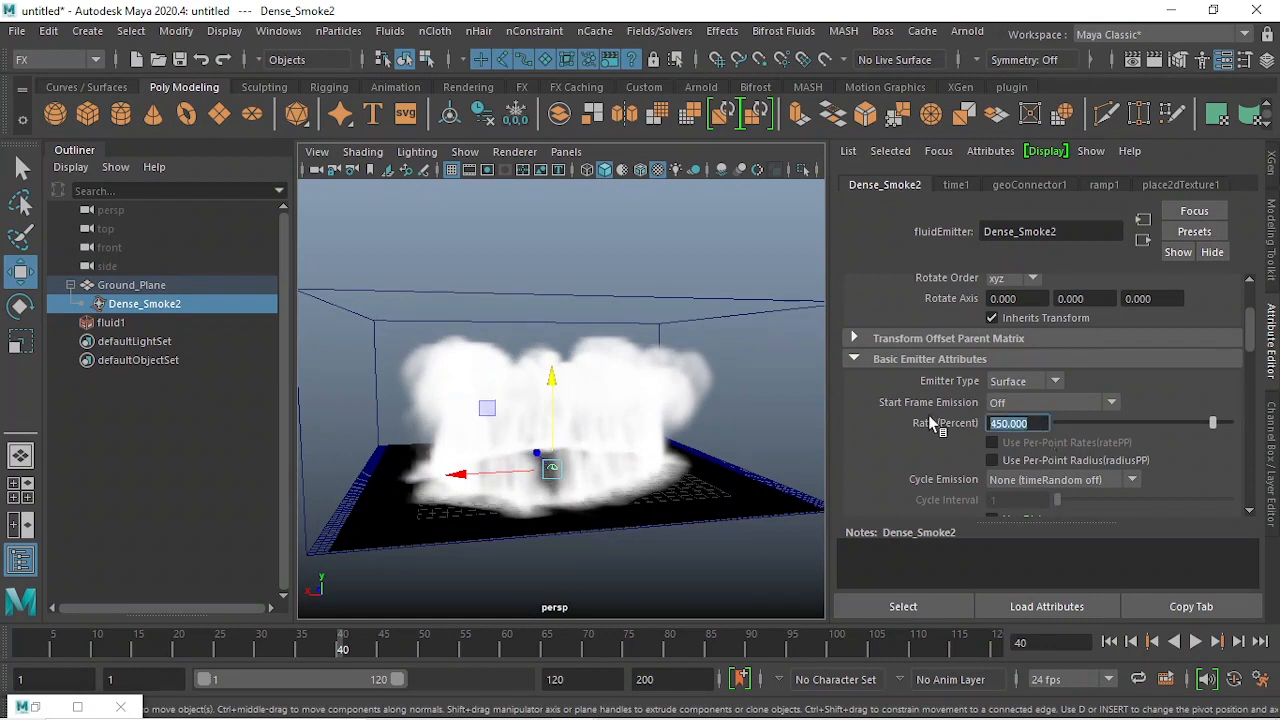
{"action": "key", "text": "BackSpace"}
{"action": "type", "text": "650"}
{"action": "key", "text": "Return"}
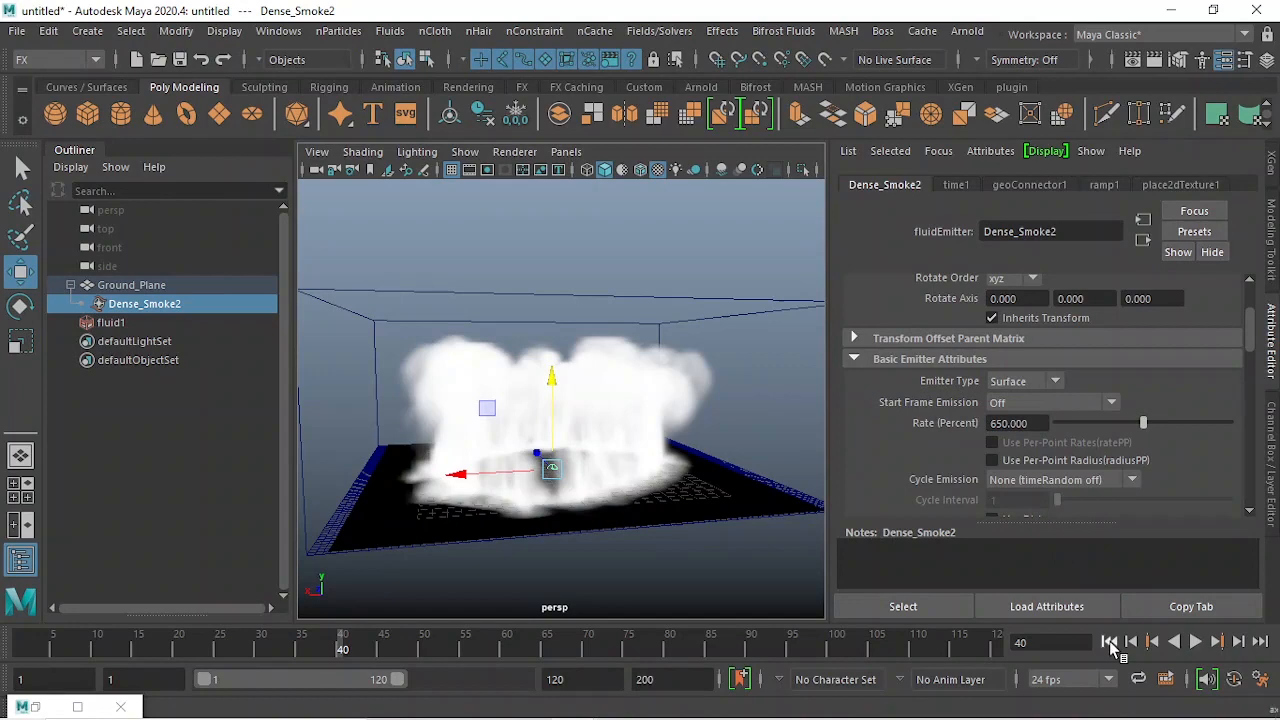
- Play the simulation from the first frame to check the smoke at the new emission rate, and stop playback
{"action": "left_click", "coordinate": [1109, 641]}
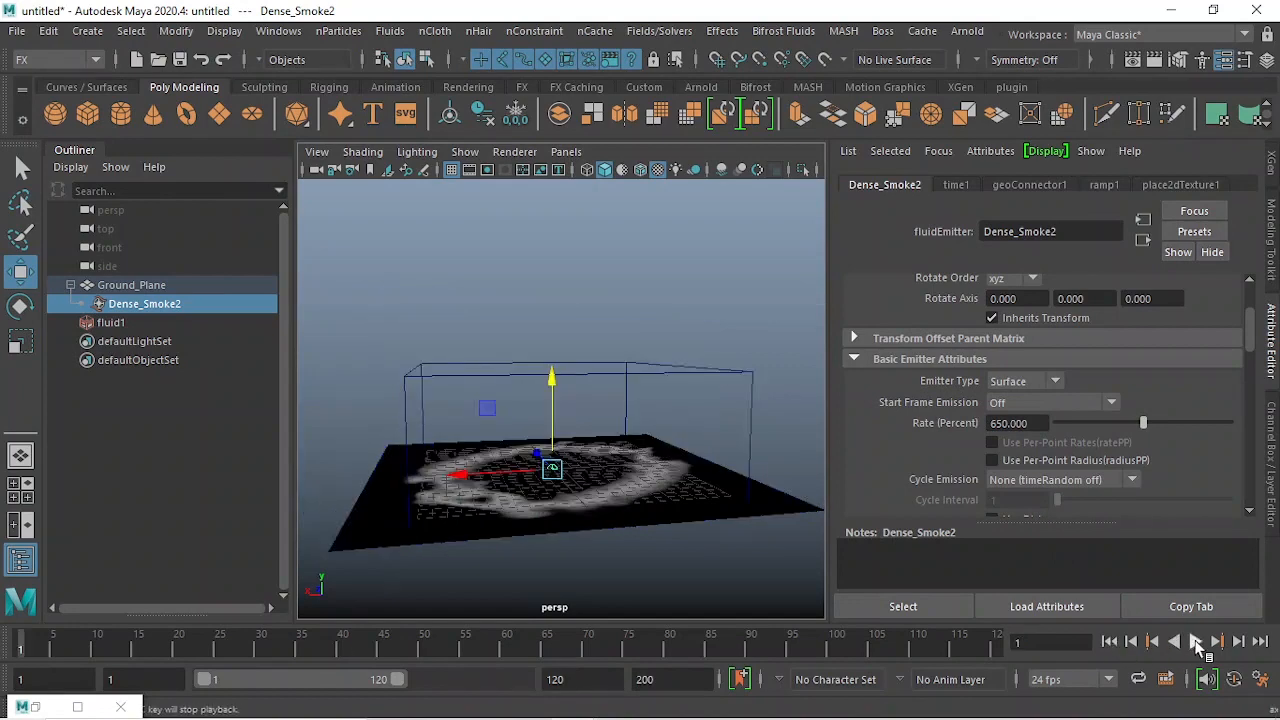
{"action": "left_click", "coordinate": [1196, 641]}
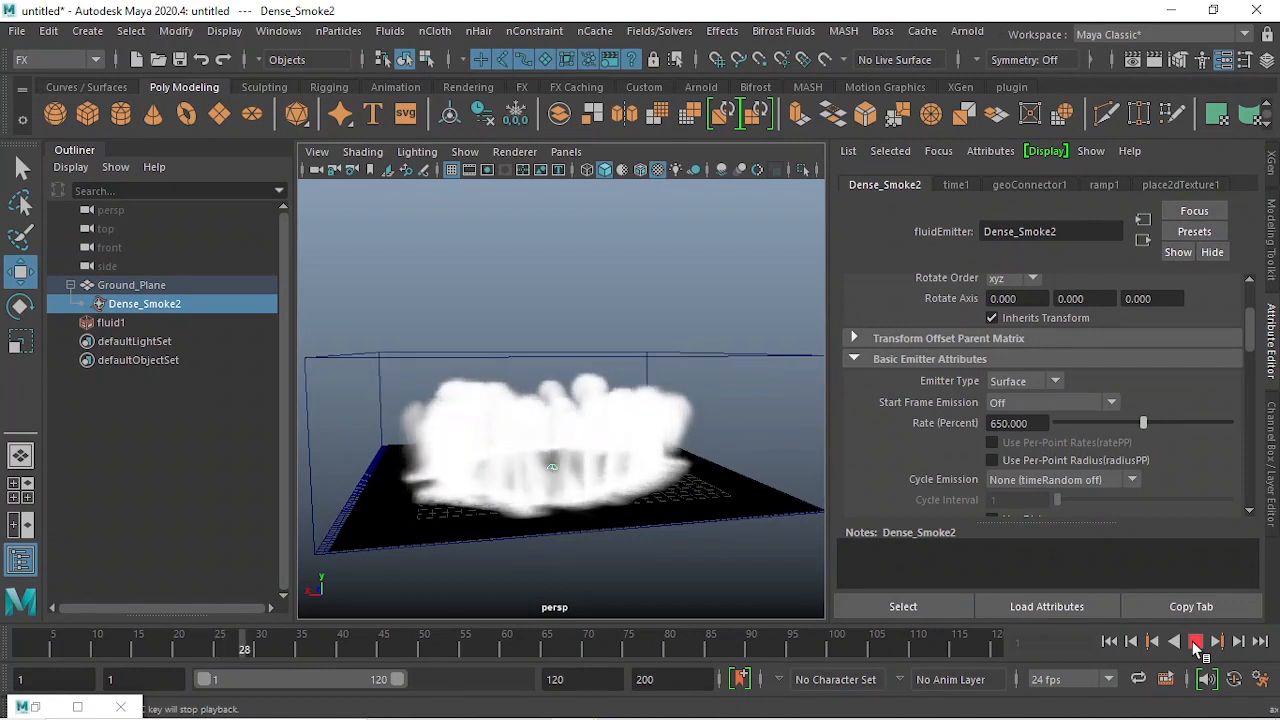
{"action": "left_click", "coordinate": [1192, 641]}
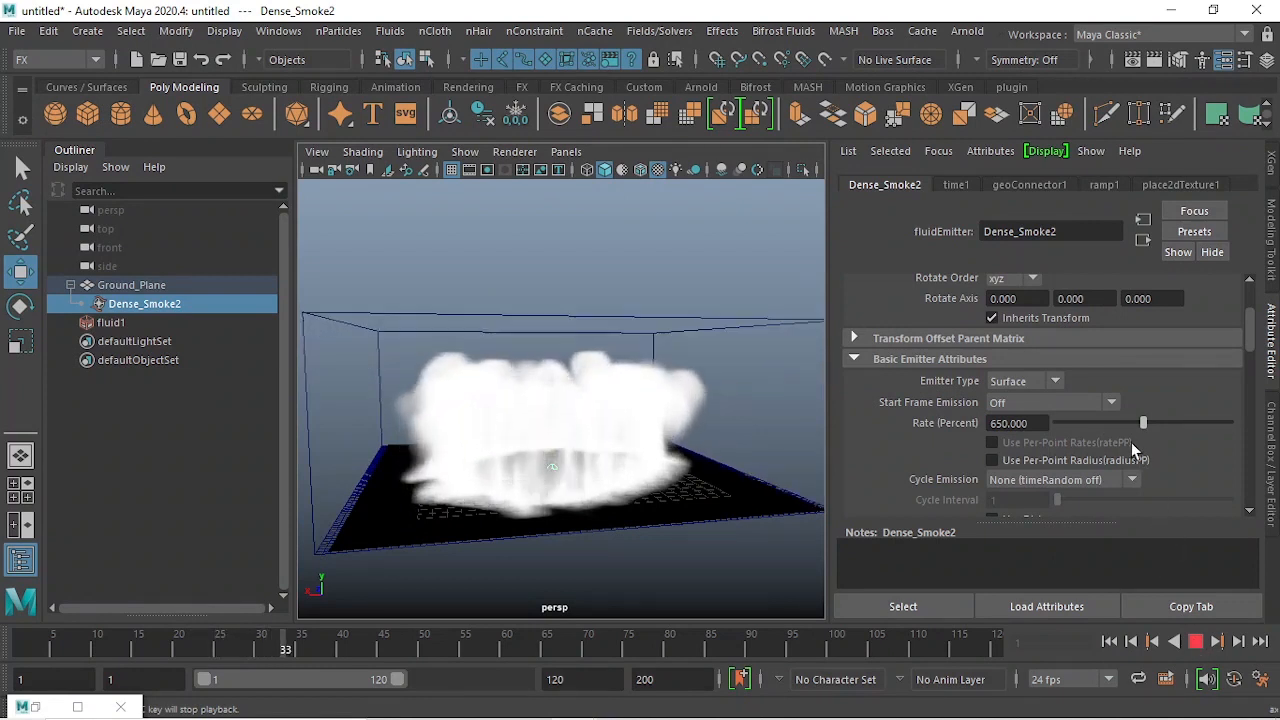
- Set the Dense_Smoke2 emitter's Density/Voxel/Sec to 5 in its fluid attributes
{"action": "scroll", "coordinate": [1131, 442], "scroll_direction": "down", "scroll_amount": 3}
{"action": "scroll", "coordinate": [1131, 437], "scroll_direction": "down", "scroll_amount": 2}
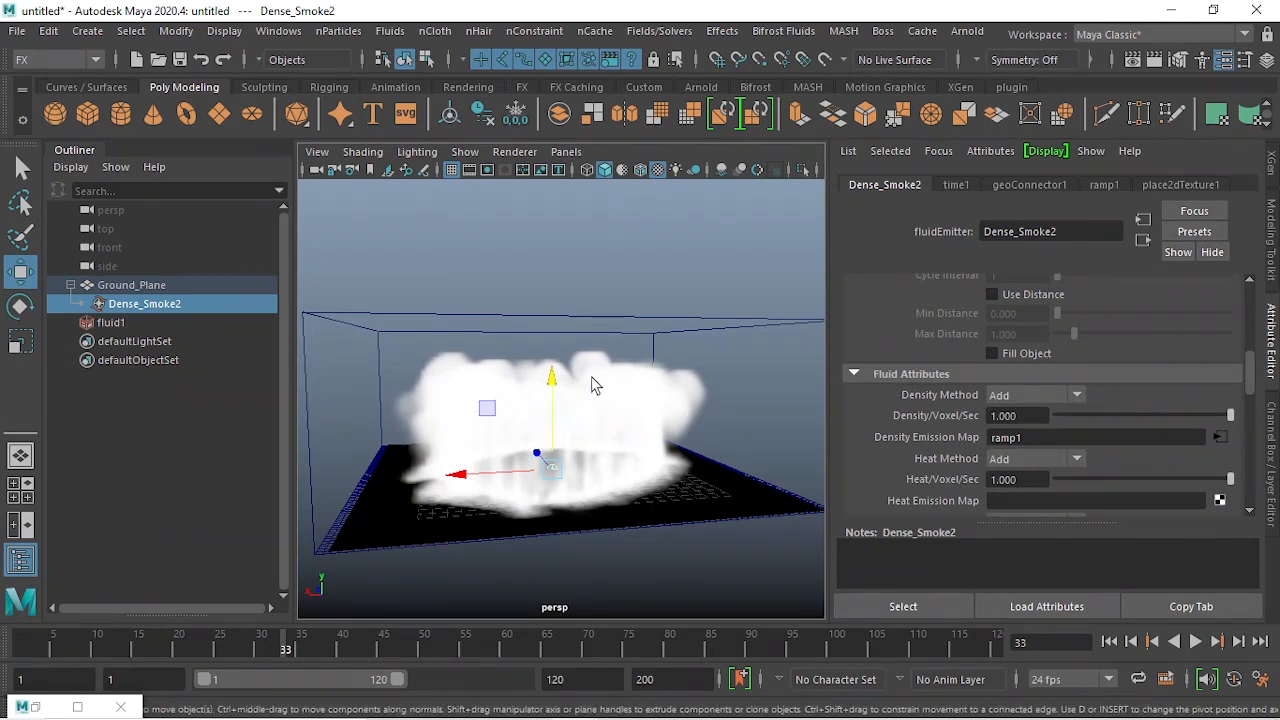
{"action": "left_click", "coordinate": [1014, 413]}
{"action": "key", "text": "Return"}
- Set both the Heat Method and the Fuel Method of the Dense_Smoke2 emitter to No Emission
{"action": "left_click", "coordinate": [1010, 458]}
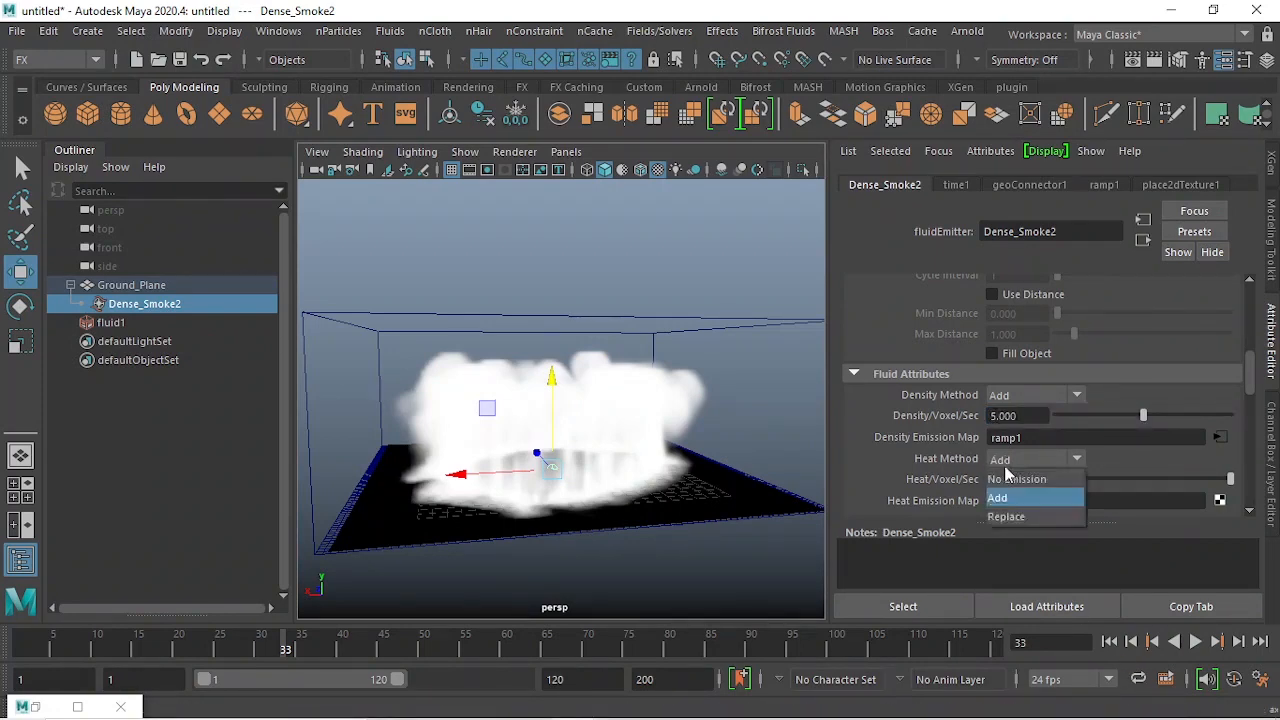
{"action": "left_click", "coordinate": [1012, 477]}
{"action": "scroll", "coordinate": [1023, 486], "scroll_direction": "down", "scroll_amount": 3}
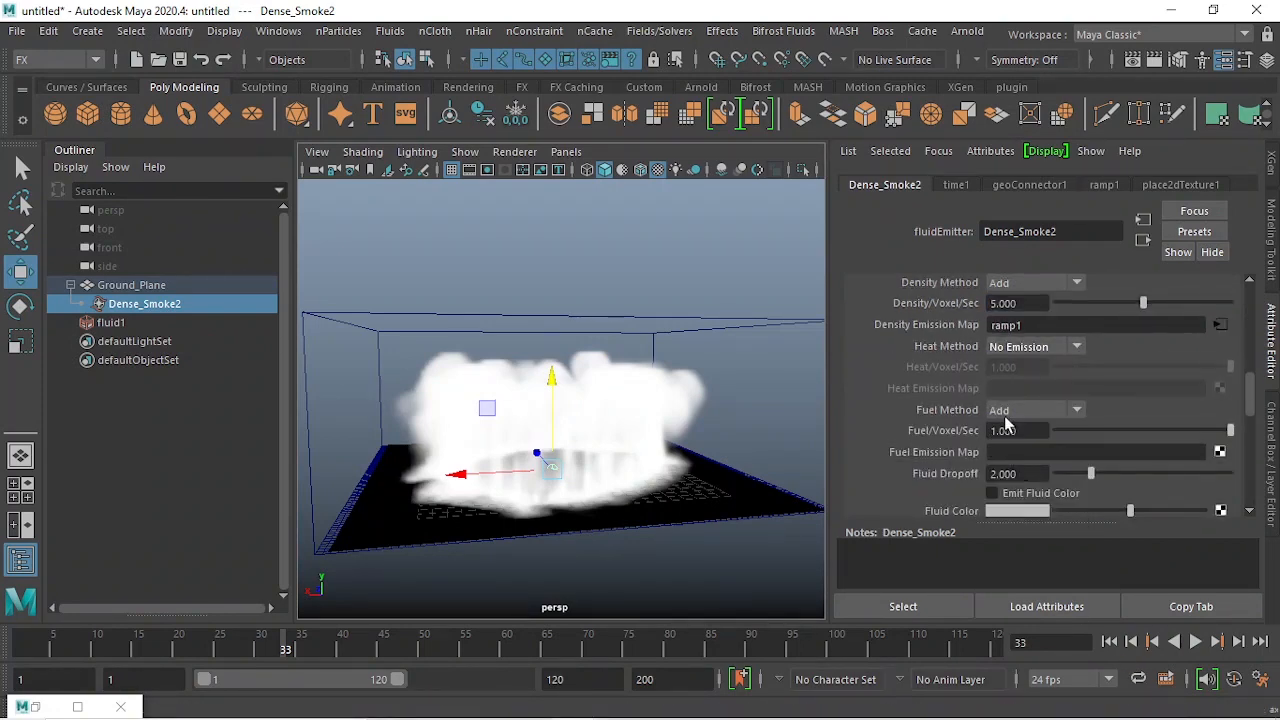
{"action": "left_click", "coordinate": [1005, 411]}
{"action": "left_click", "coordinate": [1012, 431]}
- Set the Dense_Smoke2 emitter's Fluid Dropoff to 0
{"action": "double_click", "coordinate": [1025, 473]}
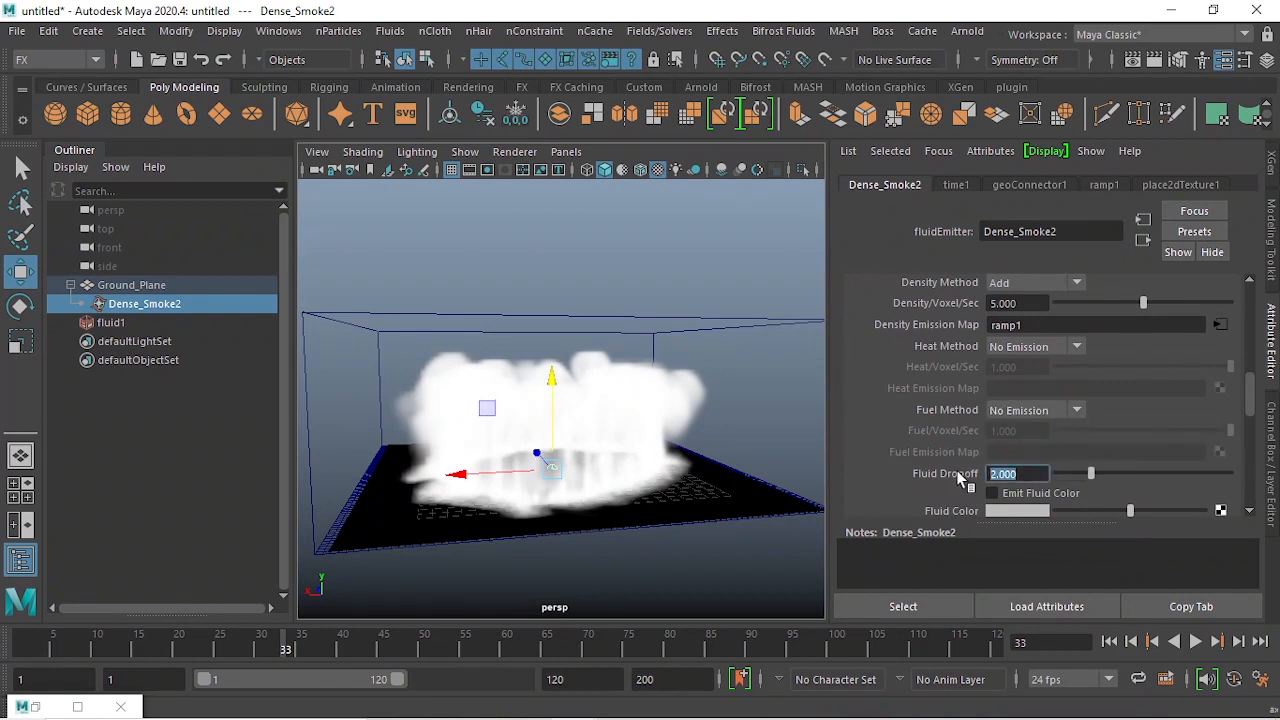
{"action": "type", "text": "0"}
{"action": "key", "text": "Return"}
{"action": "scroll", "coordinate": [1033, 477], "scroll_direction": "down", "scroll_amount": 2}
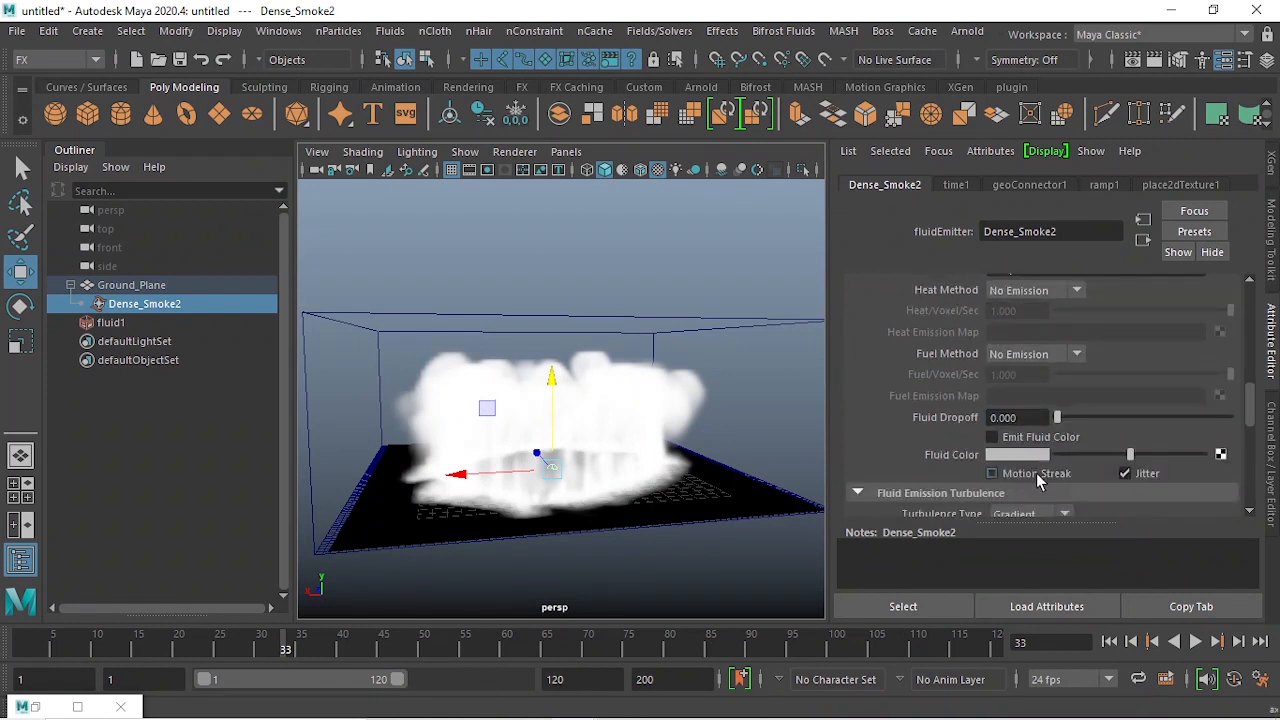
{"action": "scroll", "coordinate": [1042, 476], "scroll_direction": "down", "scroll_amount": 2}
{"action": "scroll", "coordinate": [1040, 478], "scroll_direction": "up", "scroll_amount": 6}
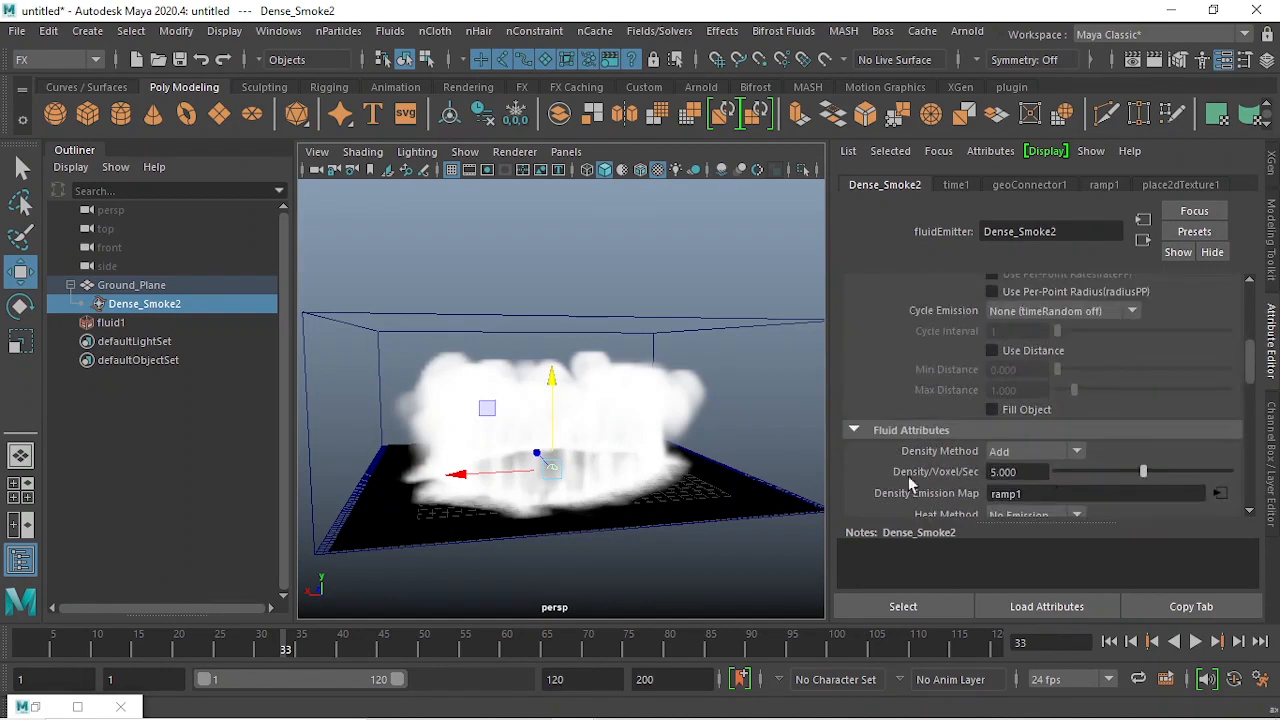
- Play the simulation from the first frame with the new emission settings, stop it, and examine the smoke column up close
{"action": "left_click", "coordinate": [1112, 643]}
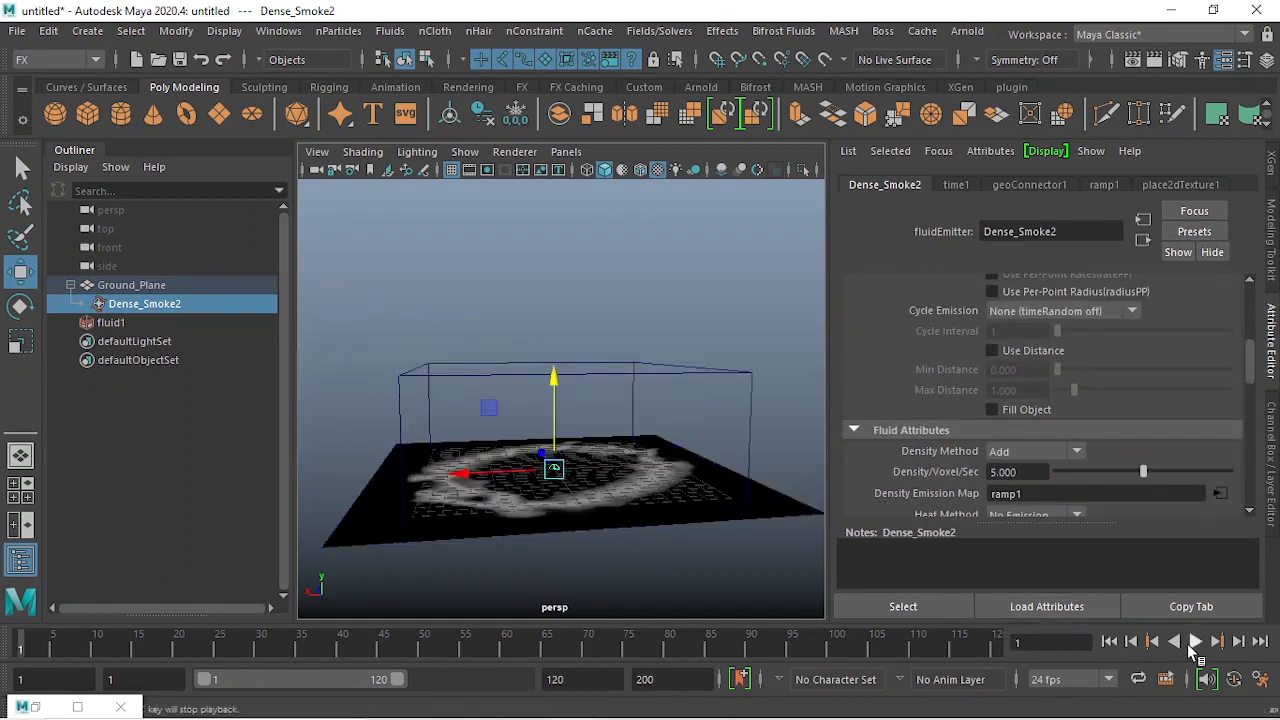
{"action": "left_click", "coordinate": [1193, 643]}
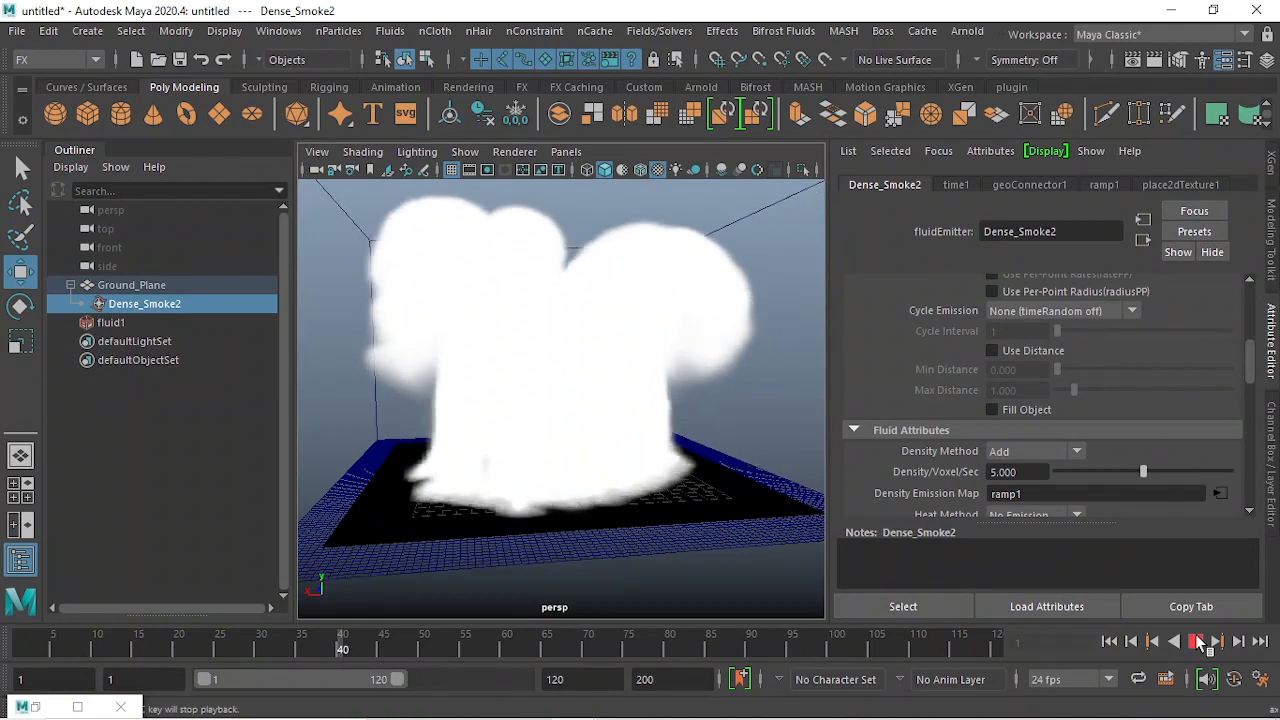
{"action": "left_click", "coordinate": [1197, 641]}
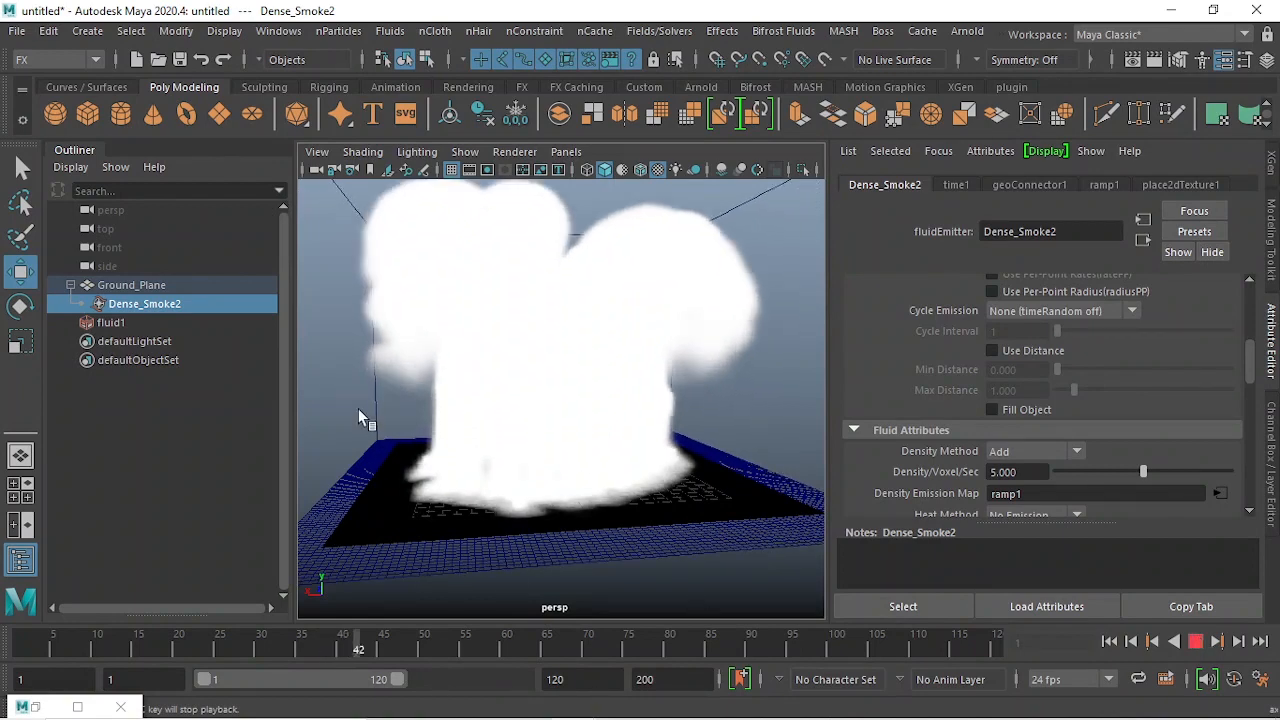
{"action": "scroll", "coordinate": [571, 343], "scroll_direction": "down", "scroll_amount": 3}
{"action": "scroll", "coordinate": [640, 375], "scroll_direction": "up", "scroll_amount": 5}
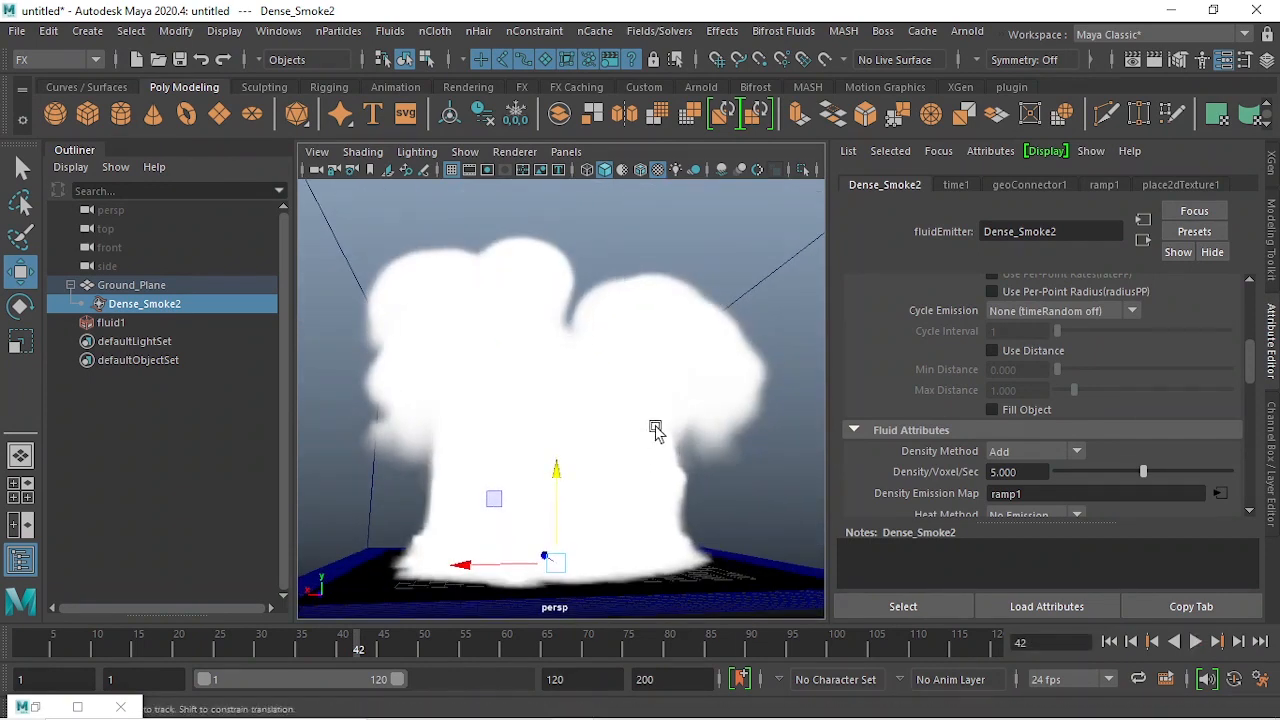
{"action": "middle_click_drag", "start_coordinate": [655, 431], "coordinate": [658, 430], "text": "alt"}
- Turn on Self Shadow in the lighting attributes of fluidShape1 and inspect the shaded smoke from several angles
{"action": "left_click", "coordinate": [116, 326]}
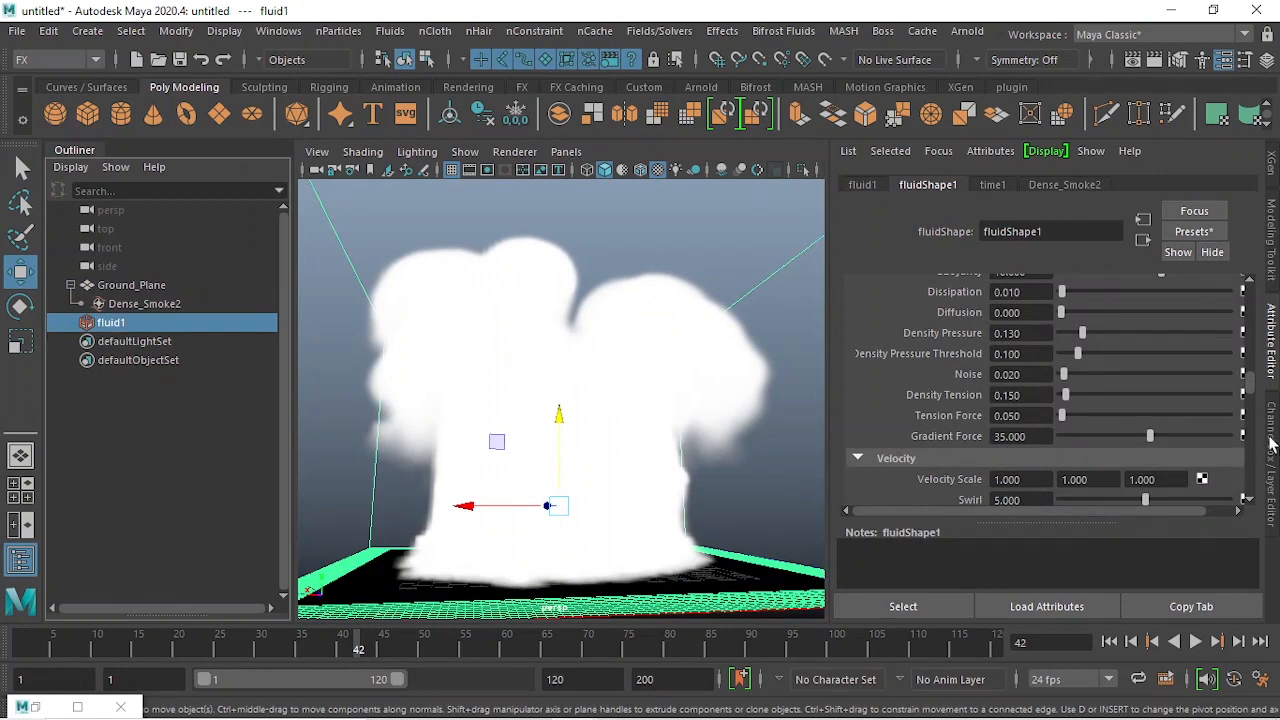
{"action": "scroll", "coordinate": [1115, 358], "scroll_direction": "down", "scroll_amount": 15}
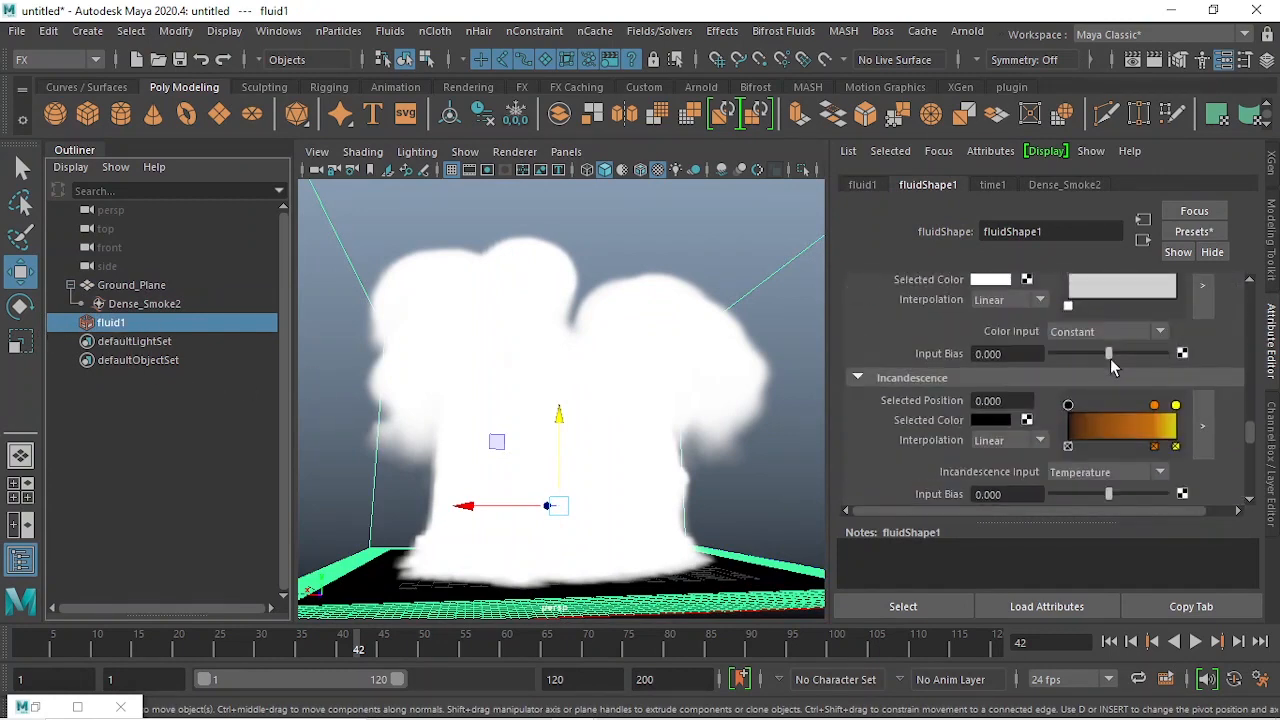
{"action": "scroll", "coordinate": [1112, 366], "scroll_direction": "down", "scroll_amount": 10}
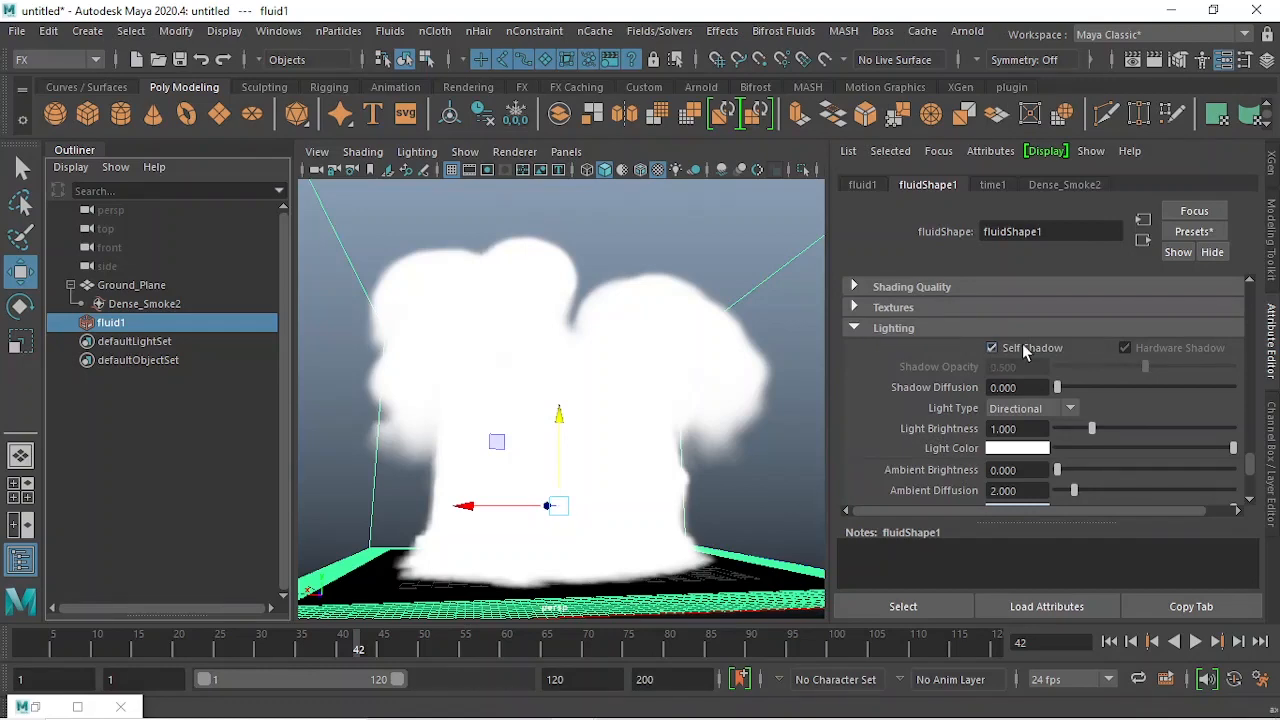
{"action": "left_click_drag", "start_coordinate": [499, 406], "coordinate": [655, 405], "text": "alt"}
{"action": "left_click_drag", "start_coordinate": [499, 424], "coordinate": [631, 437], "text": "alt"}
{"action": "scroll", "coordinate": [611, 440], "scroll_direction": "down", "scroll_amount": 5}
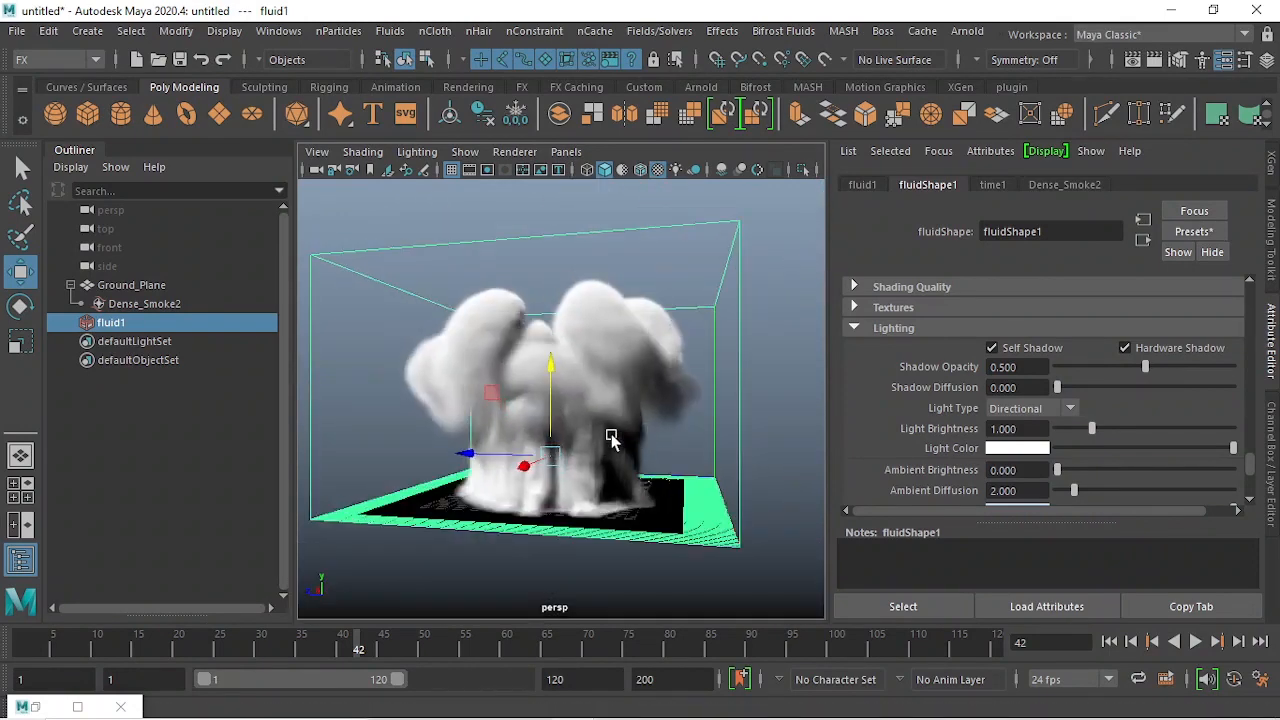
{"action": "mouse_move", "coordinate": [611, 437]}
{"action": "left_mouse_down", "text": "alt"}
{"action": "mouse_move", "coordinate": [597, 433]}
{"action": "mouse_move", "coordinate": [624, 435]}
{"action": "left_mouse_up", "text": "alt"}
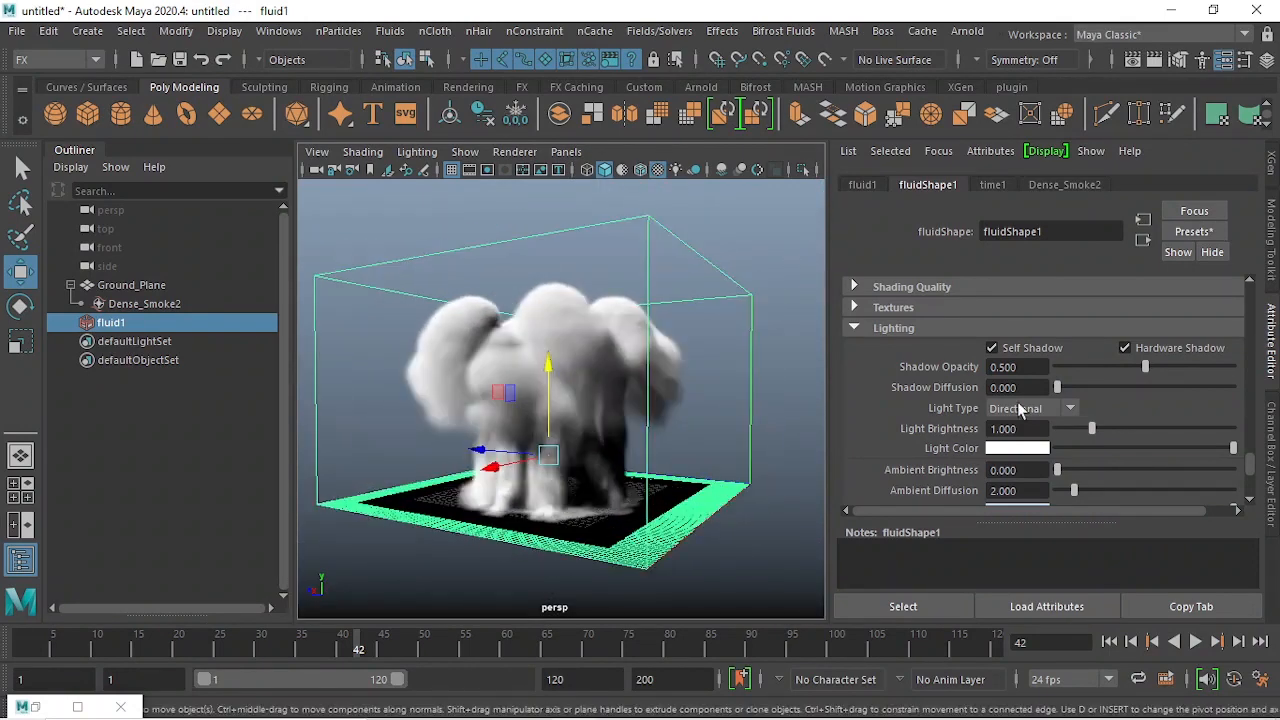
- Check the fluid's shading and turbulence attributes and return the simulation to the first frame
{"action": "scroll", "coordinate": [1029, 410], "scroll_direction": "up", "scroll_amount": 2}
{"action": "scroll", "coordinate": [1033, 413], "scroll_direction": "up", "scroll_amount": 10}
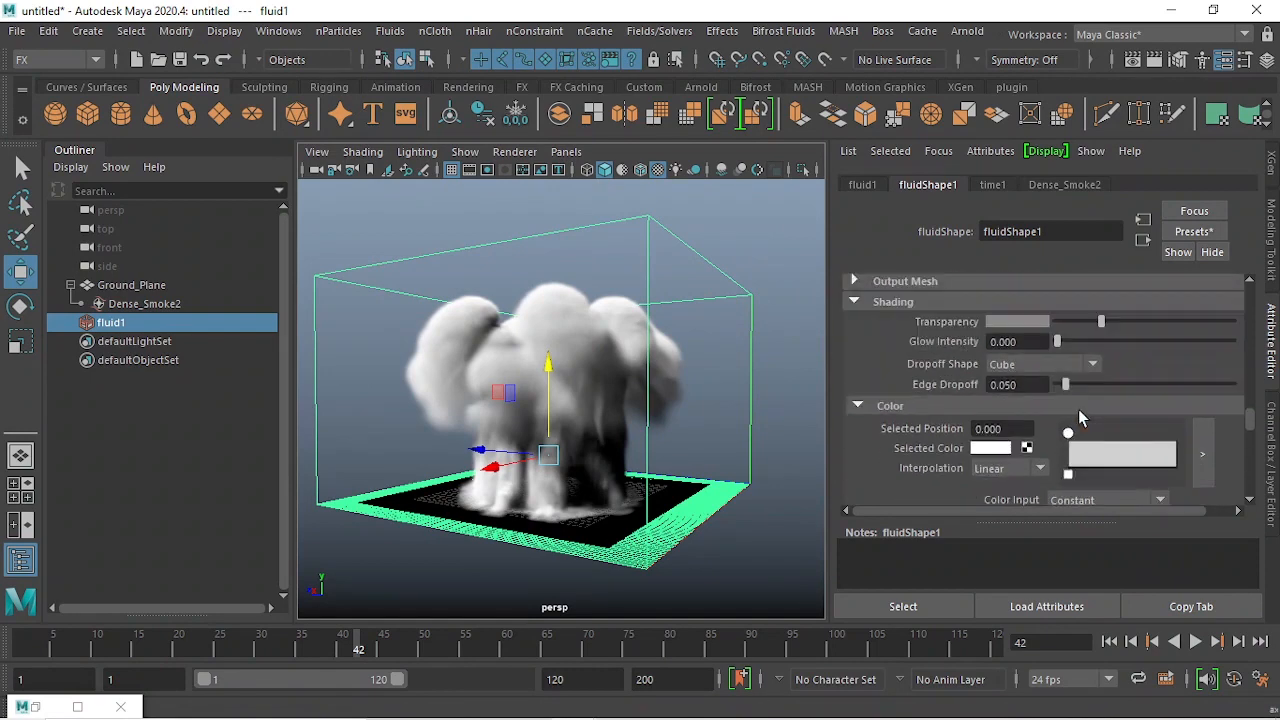
{"action": "scroll", "coordinate": [1080, 418], "scroll_direction": "up", "scroll_amount": 3}
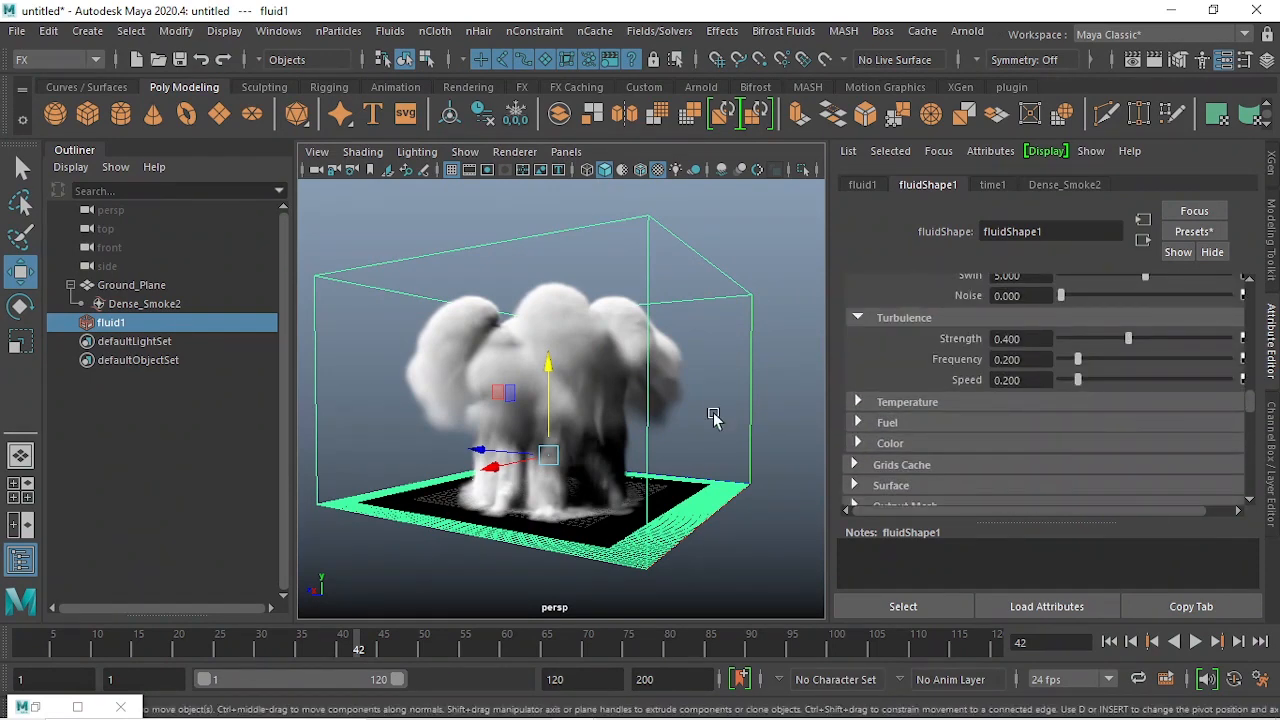
{"action": "left_click_drag", "start_coordinate": [714, 412], "coordinate": [703, 413], "text": "alt"}
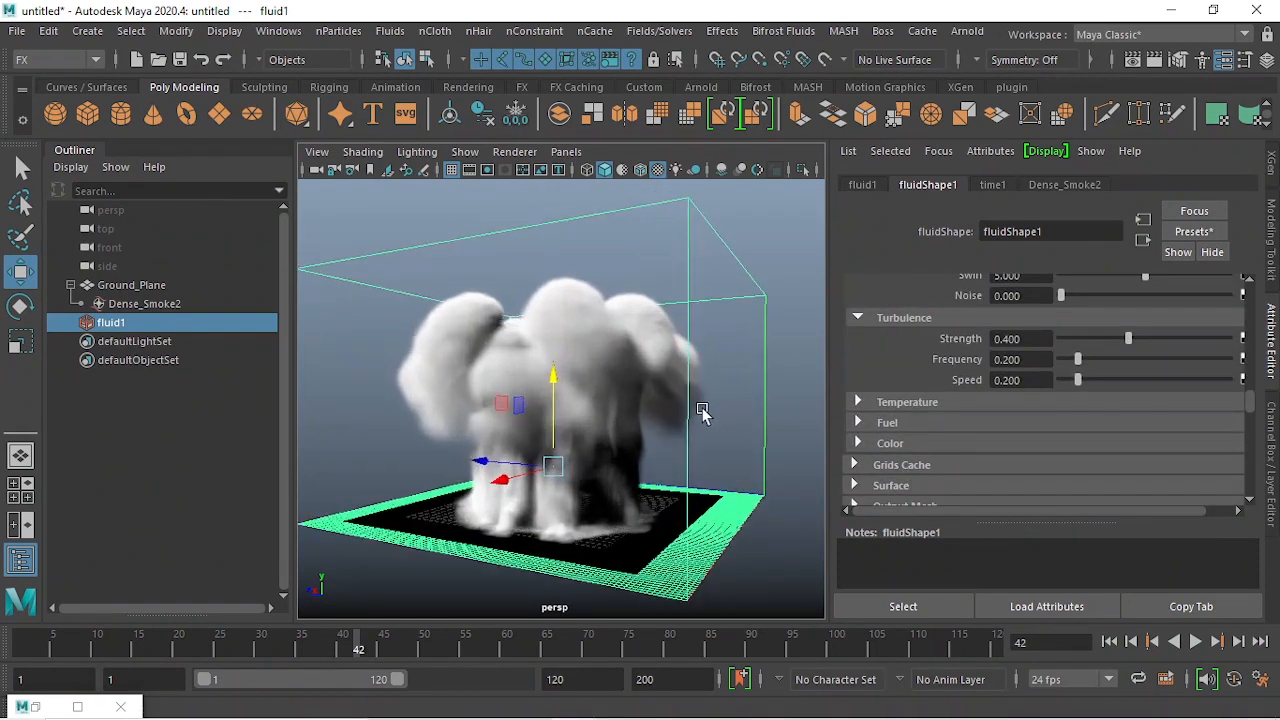
{"action": "left_click", "coordinate": [1110, 642]}
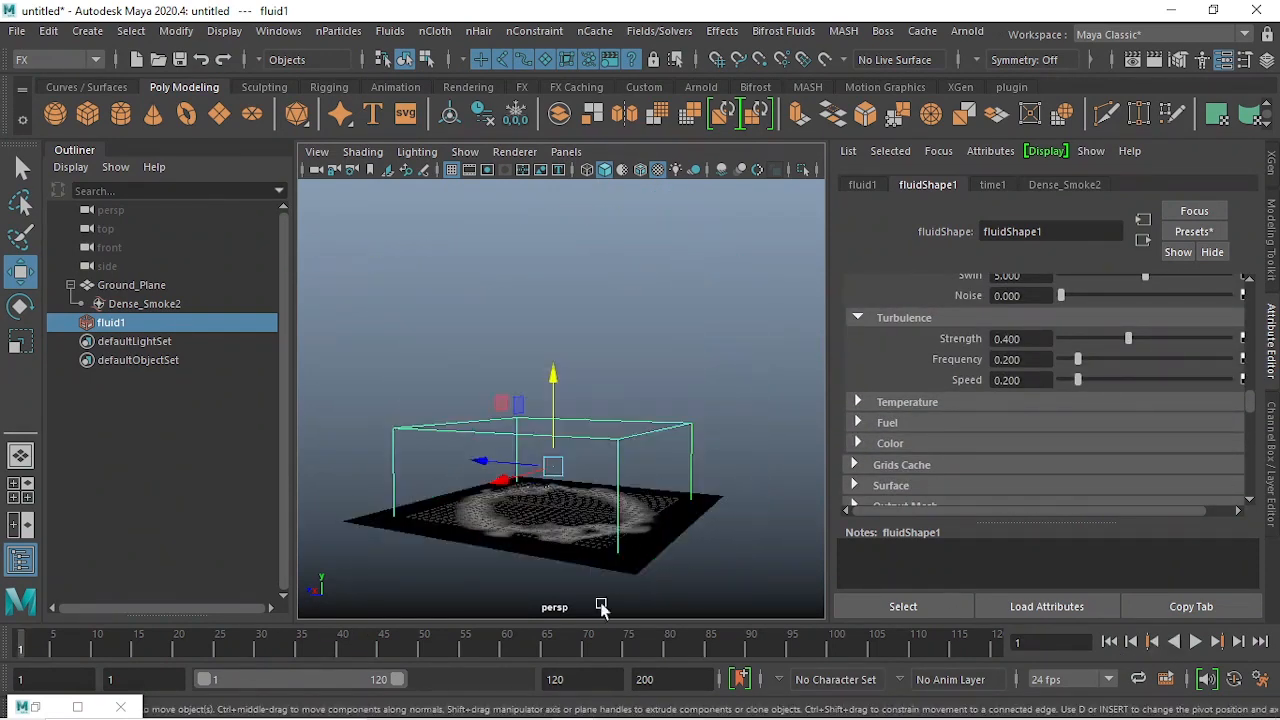
{"action": "right_click", "coordinate": [17, 651]}
{"action": "left_click", "coordinate": [209, 636]}
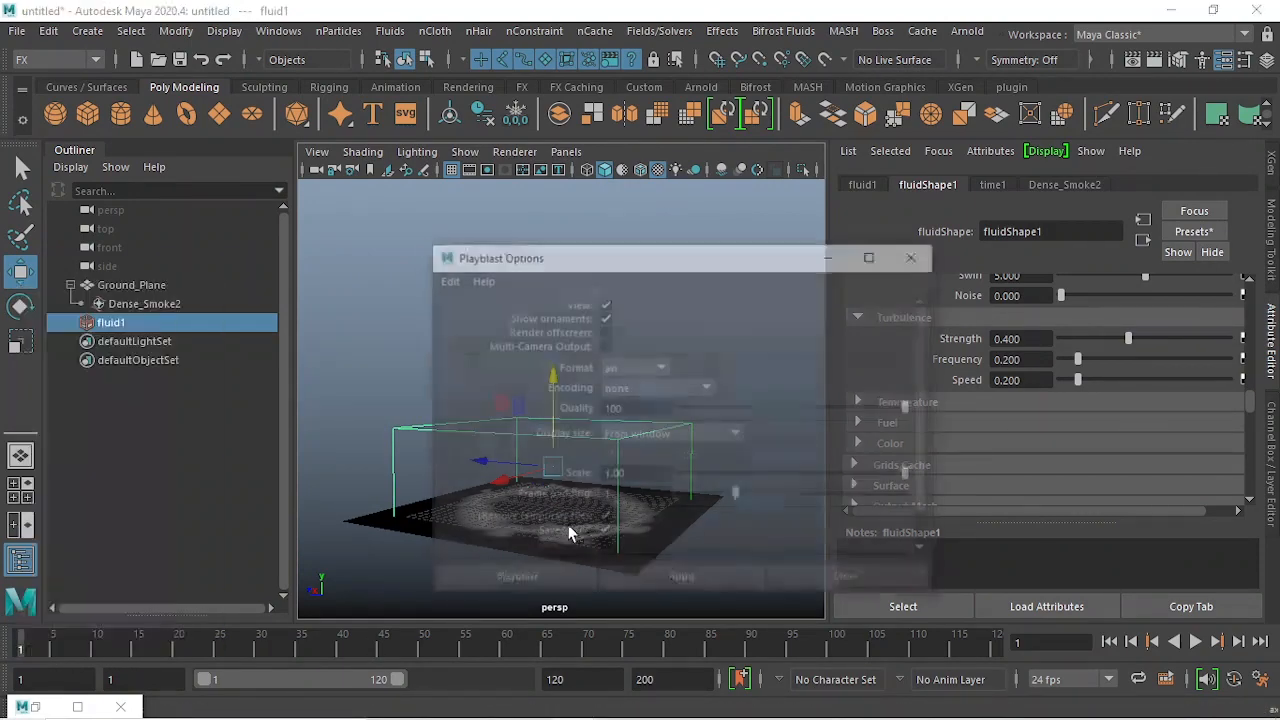
{"action": "left_click", "coordinate": [917, 254]}
- Set the current project to the House folder inside Burning_House
{"action": "left_click", "coordinate": [17, 31]}
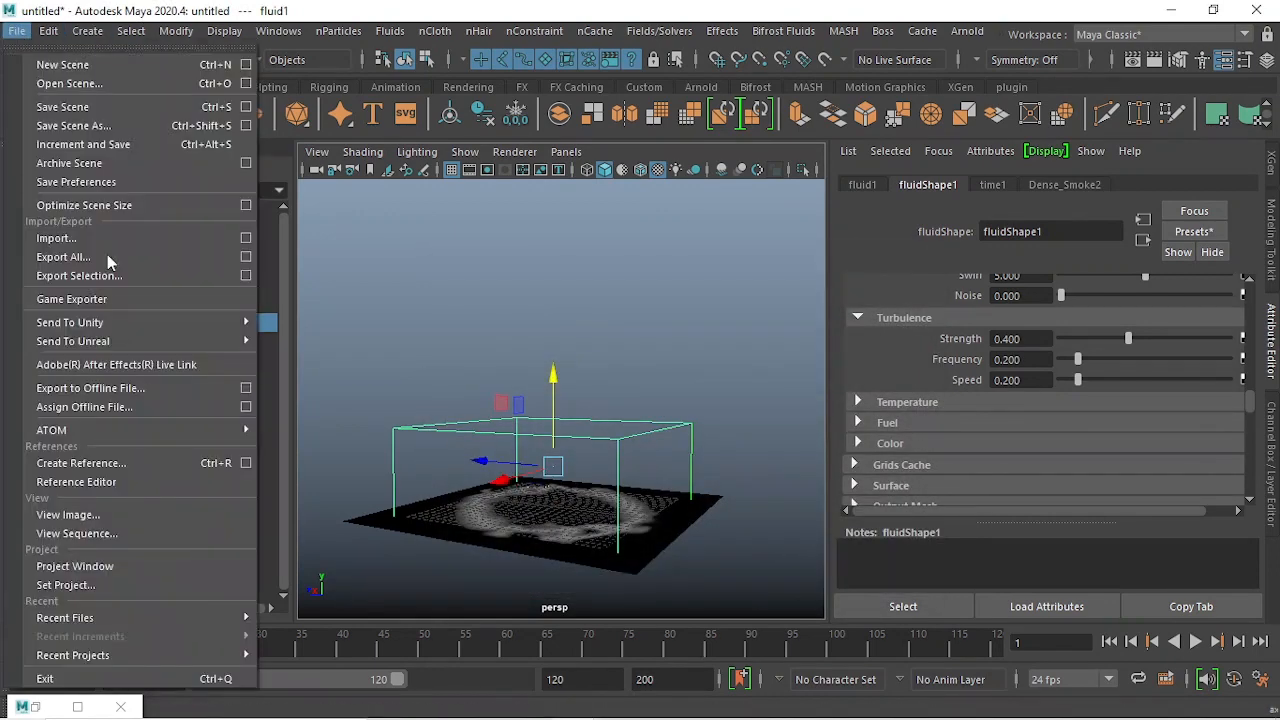
{"action": "left_click", "coordinate": [101, 584]}
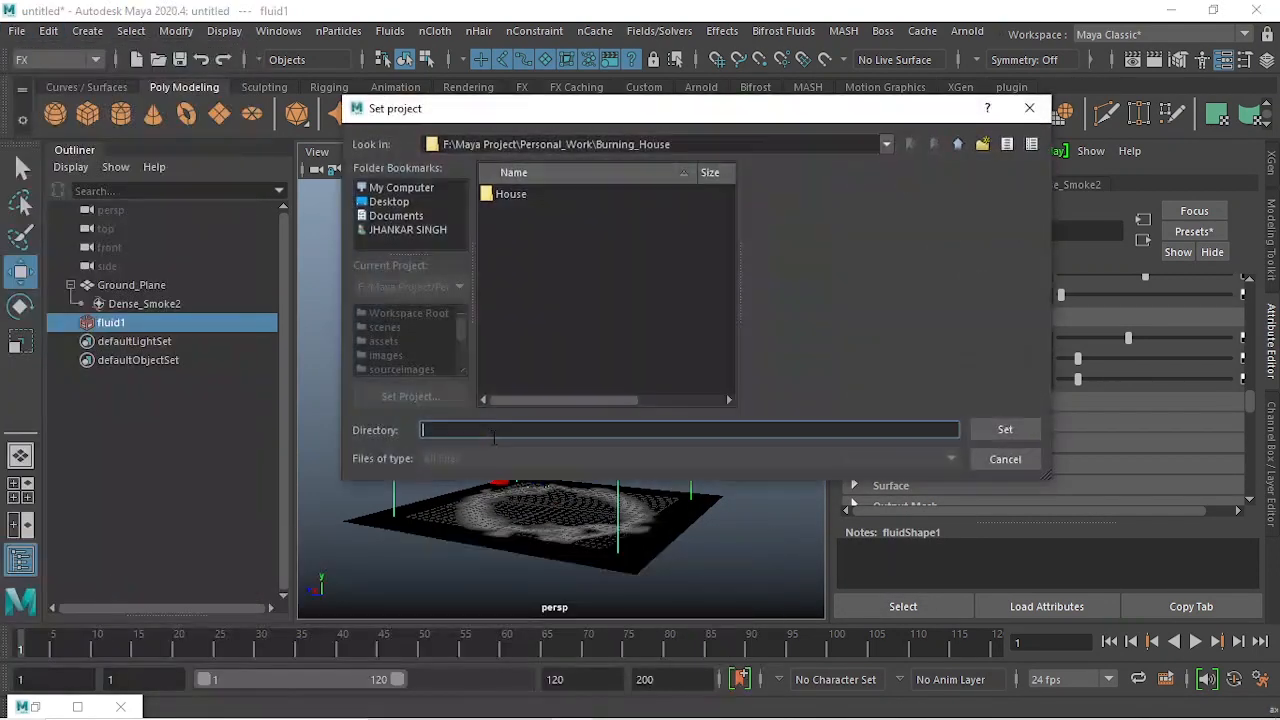
{"action": "left_click", "coordinate": [539, 196]}
{"action": "left_click", "coordinate": [1005, 430]}
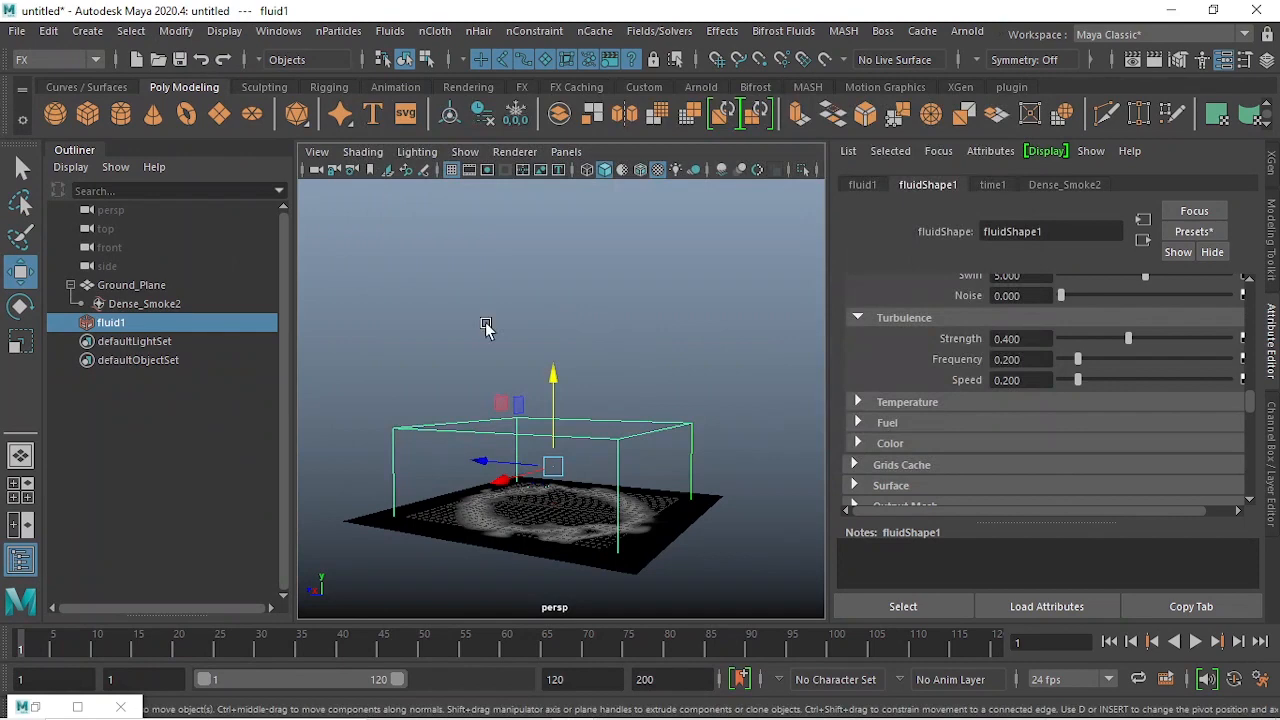
- Save the scene as the Maya Binary file Ground_Thick_Smoke in the project's scenes folder
{"action": "left_click", "coordinate": [17, 31]}
{"action": "left_click", "coordinate": [73, 125]}
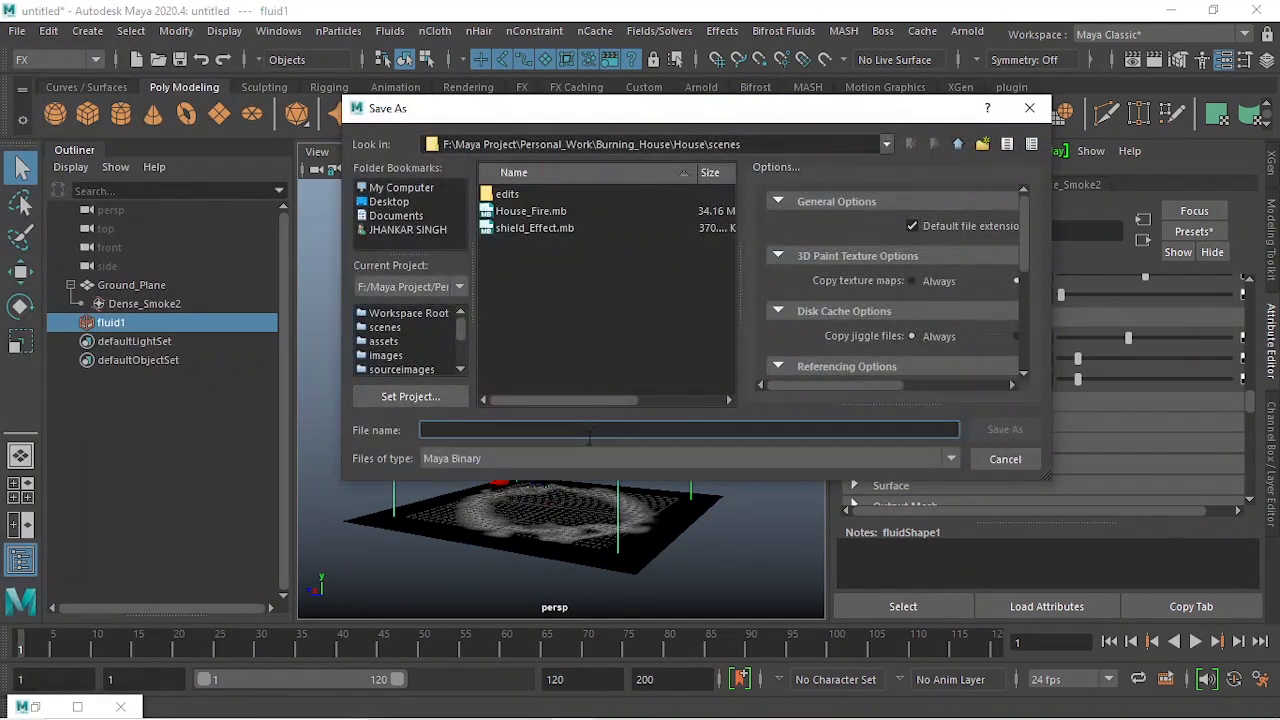
{"action": "type", "text": "Ground_Thick_Smoke"}
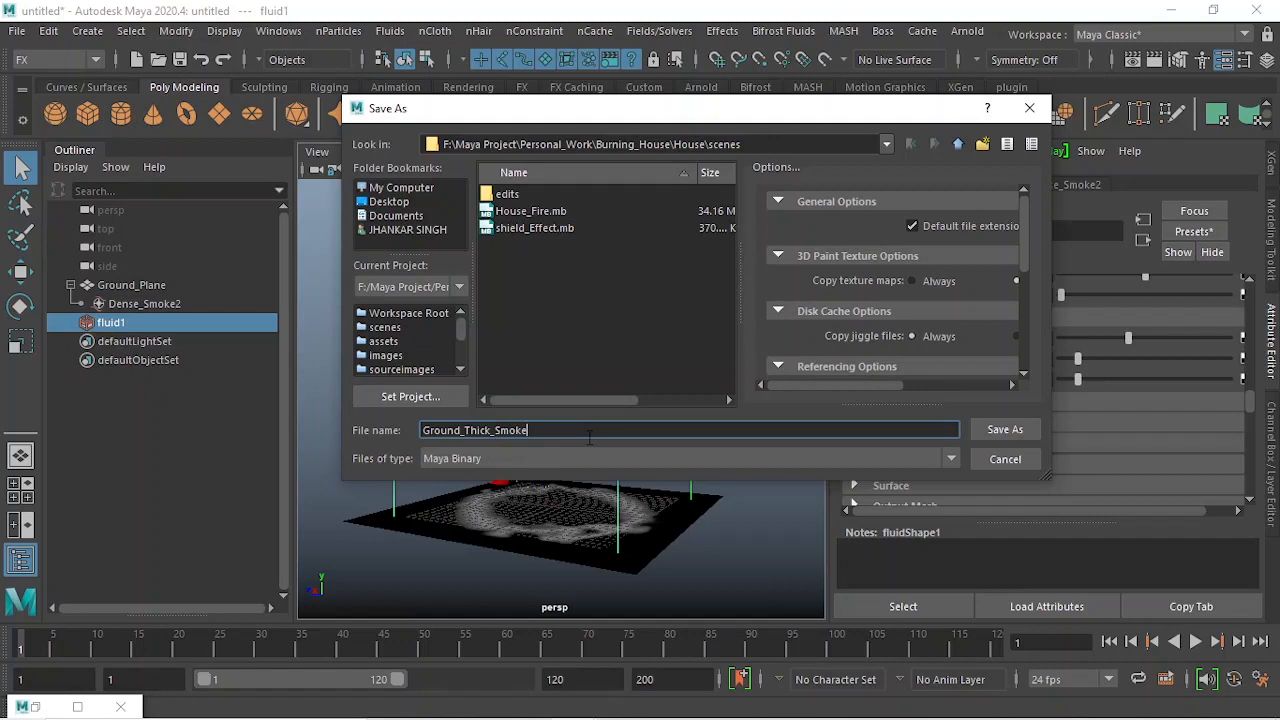
{"action": "left_click", "coordinate": [1003, 430]}
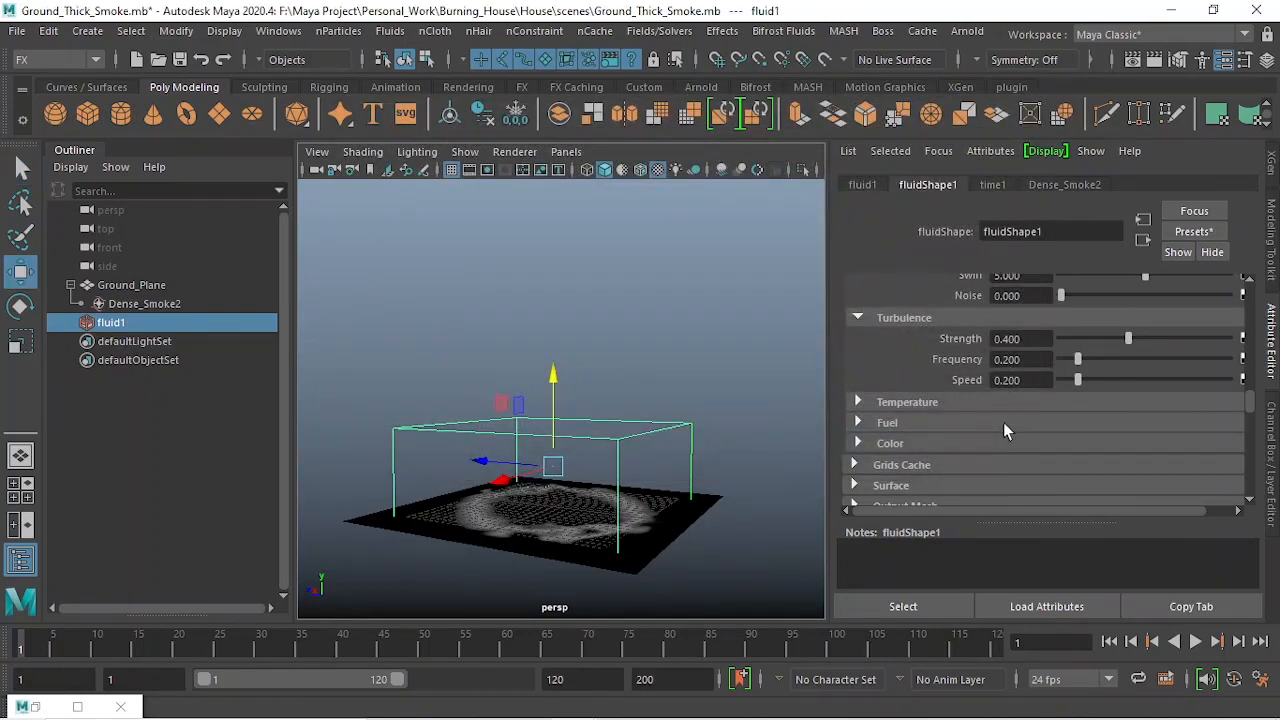
- Run the smoke simulation from the first frame with the whole fluid container in view and stop it at frame 27
{"action": "scroll", "coordinate": [660, 470], "scroll_direction": "up", "scroll_amount": 2}
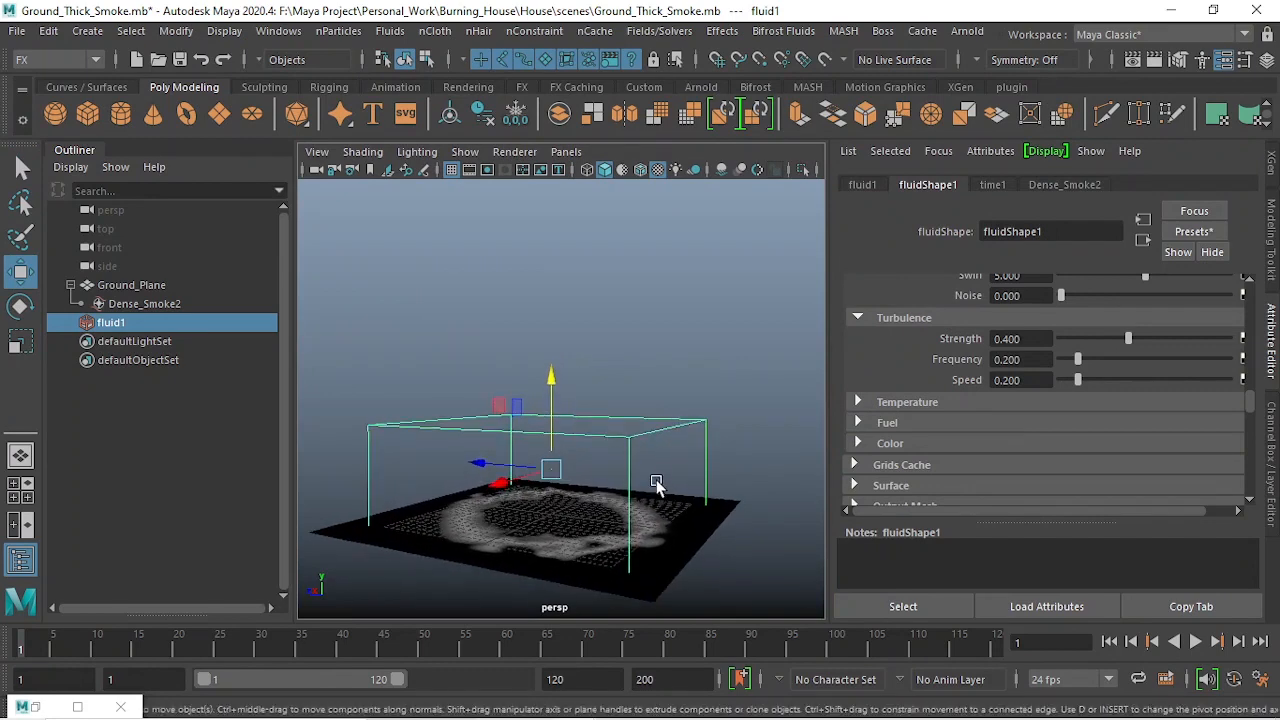
{"action": "left_click_drag", "start_coordinate": [666, 500], "coordinate": [668, 517], "text": "alt"}
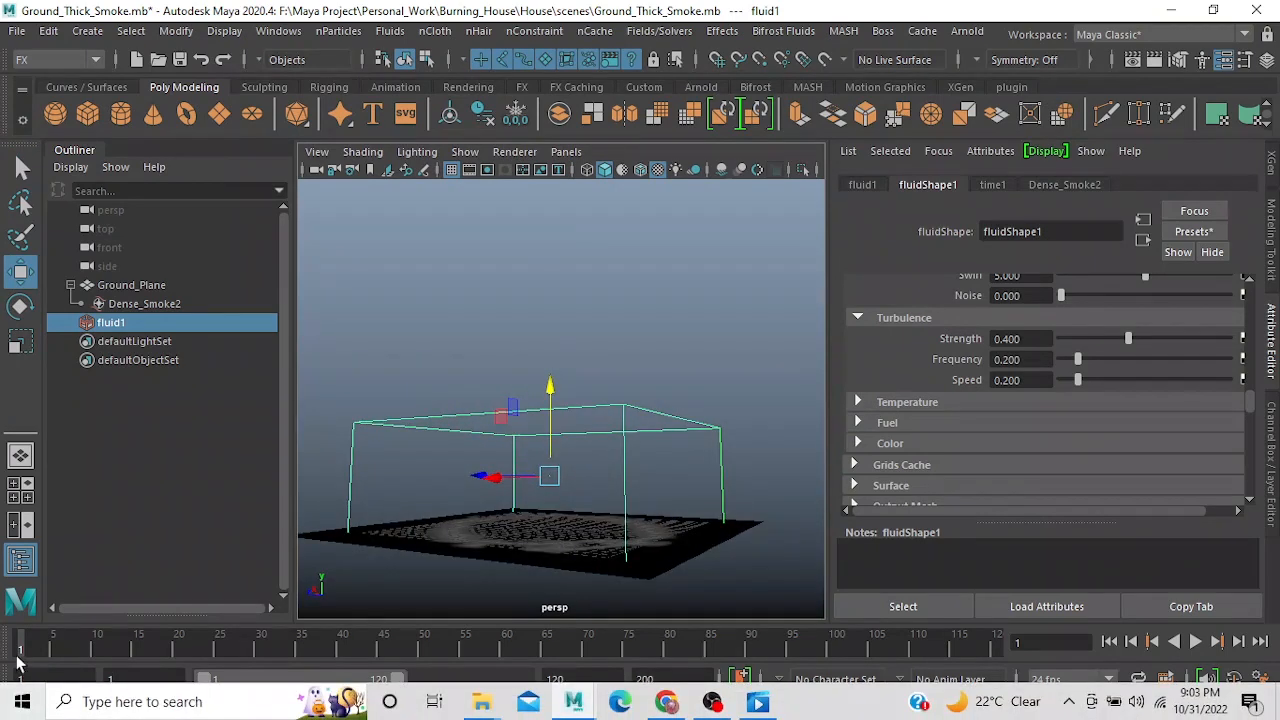
{"action": "right_click", "coordinate": [80, 652]}
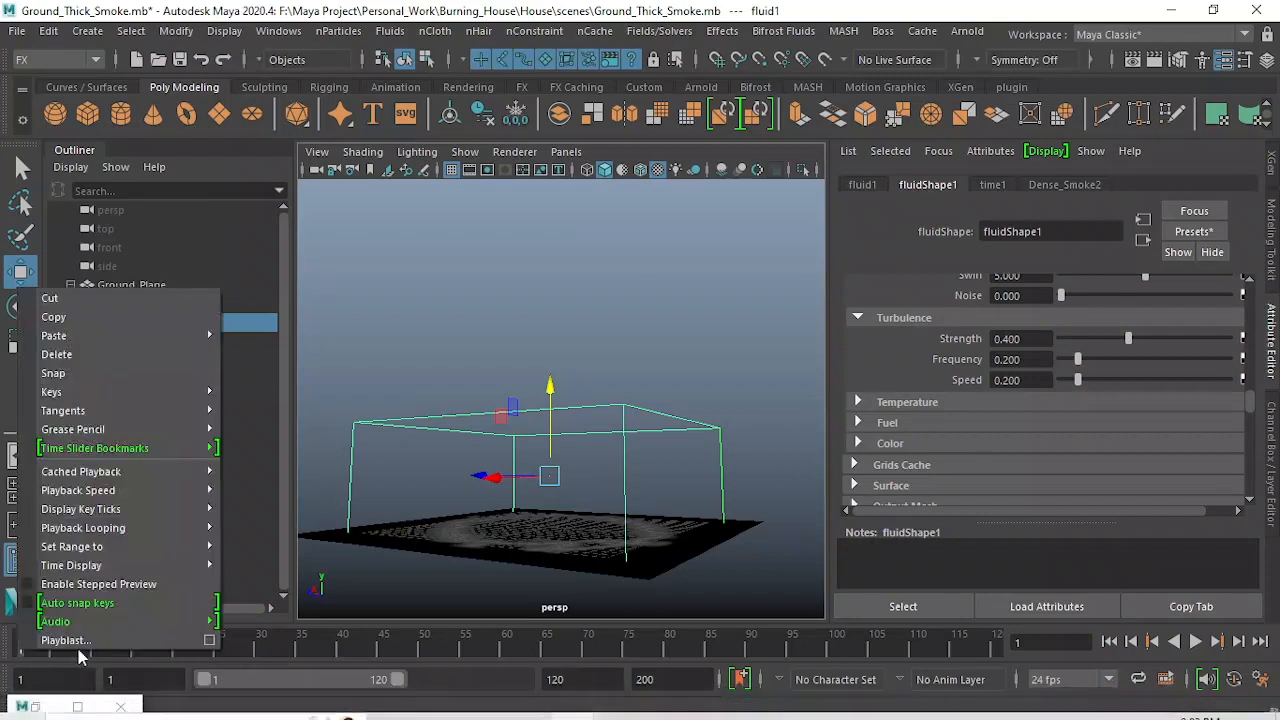
{"action": "left_click", "coordinate": [183, 648]}
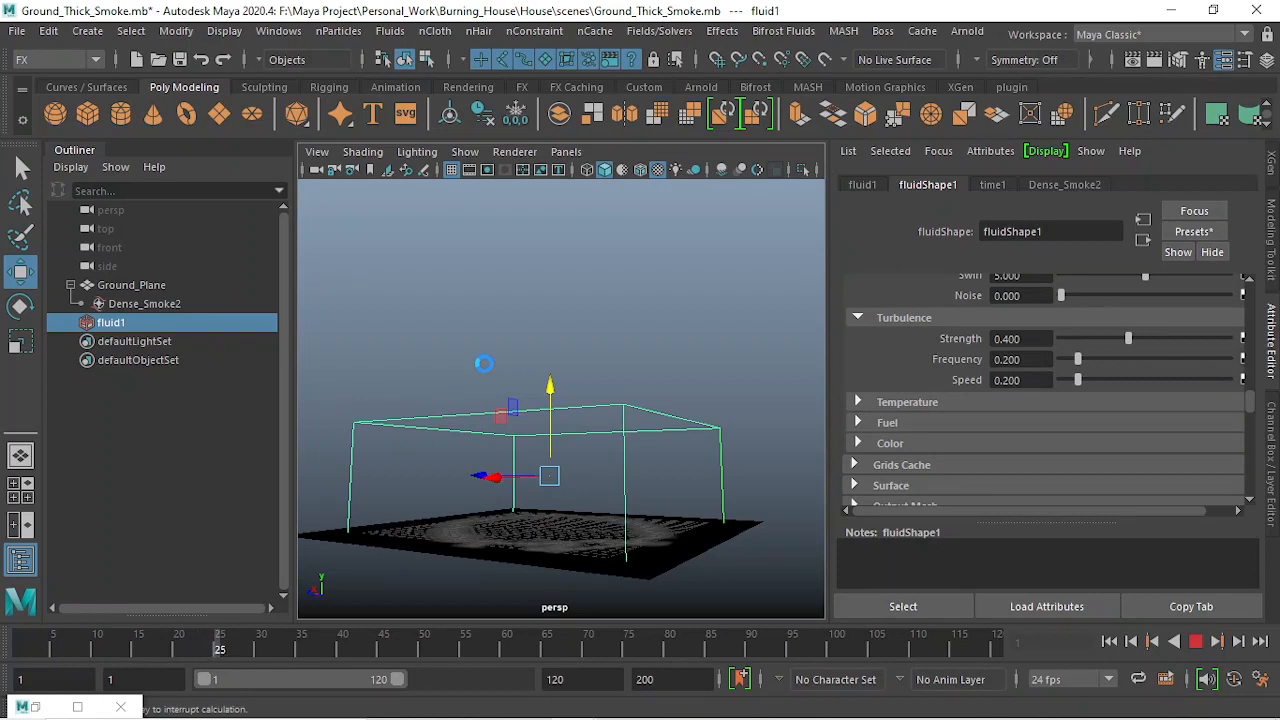
{"action": "key", "text": "Escape"}
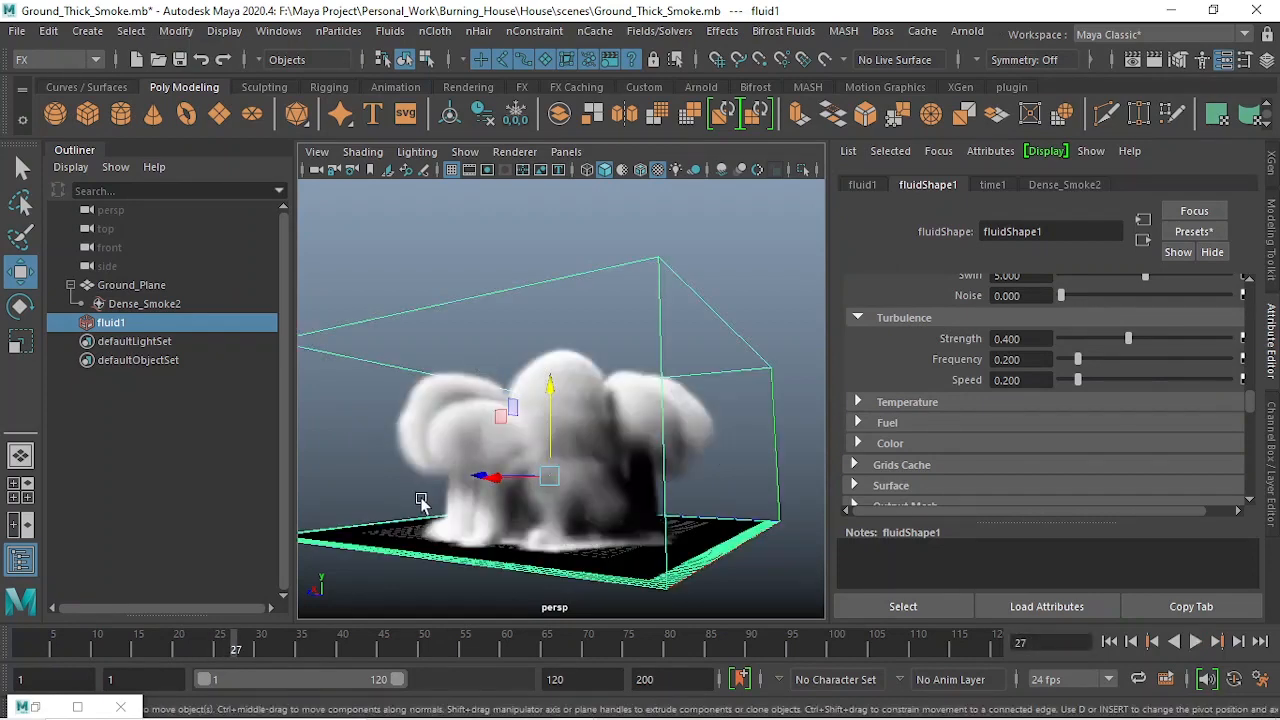
- Switch to the video player to check the warehouse fire and smoke reference footage, and return to the scene
{"action": "mouse_move", "coordinate": [657, 700]}
{"action": "left_click", "coordinate": [712, 701]}
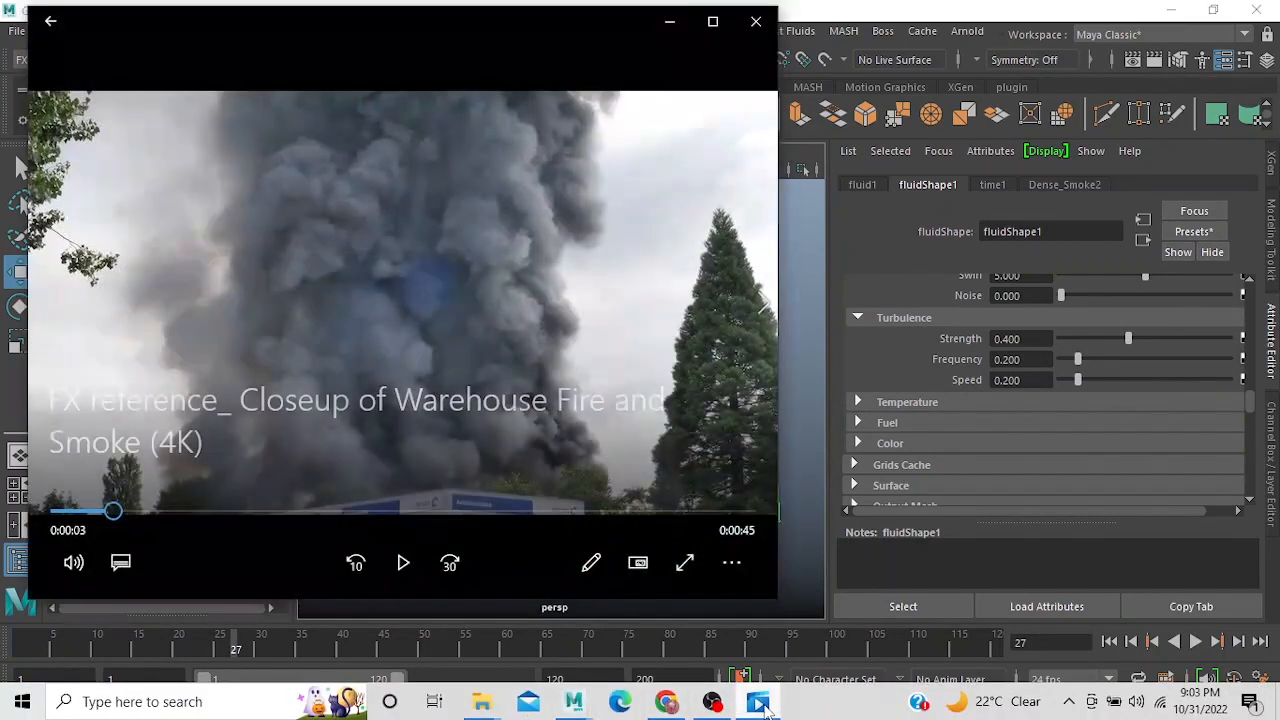
{"action": "left_click", "coordinate": [748, 30]}
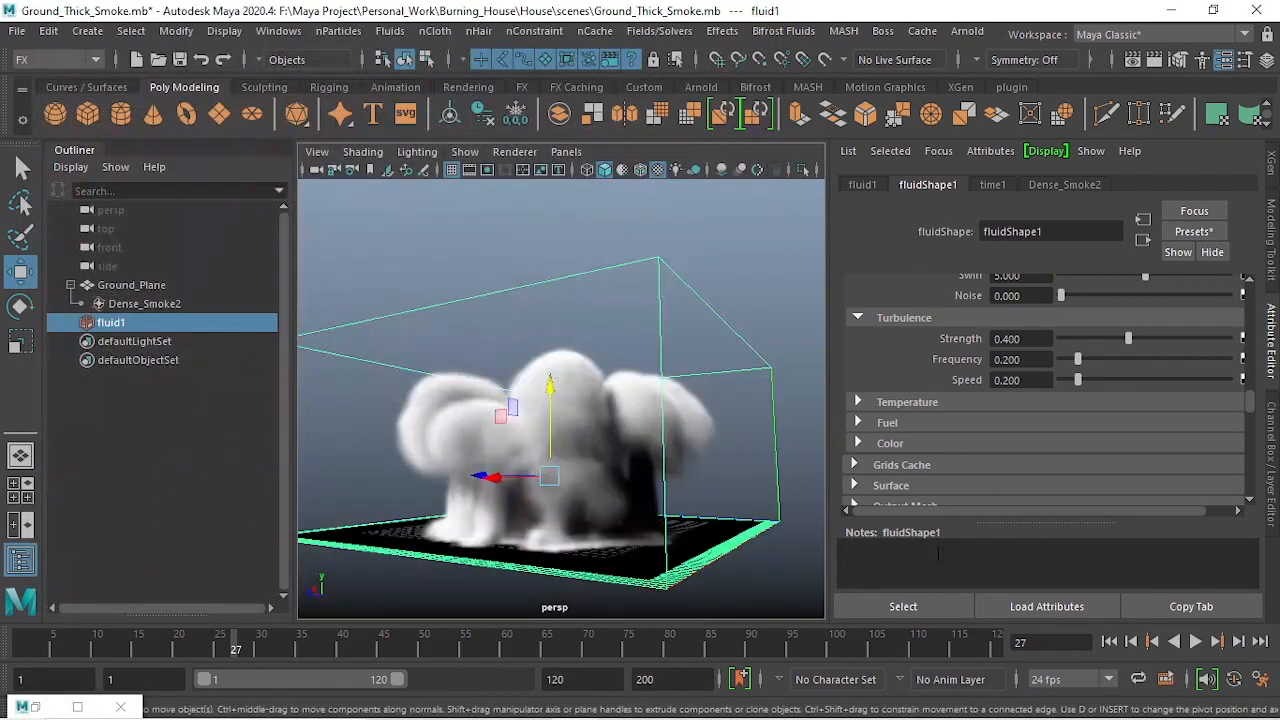
- Playblast the smoke from the first frame as an avi at quality 100, overwriting the existing playblast.avi, and preview the clip
{"action": "left_click", "coordinate": [1110, 642]}
{"action": "right_click", "coordinate": [22, 652]}
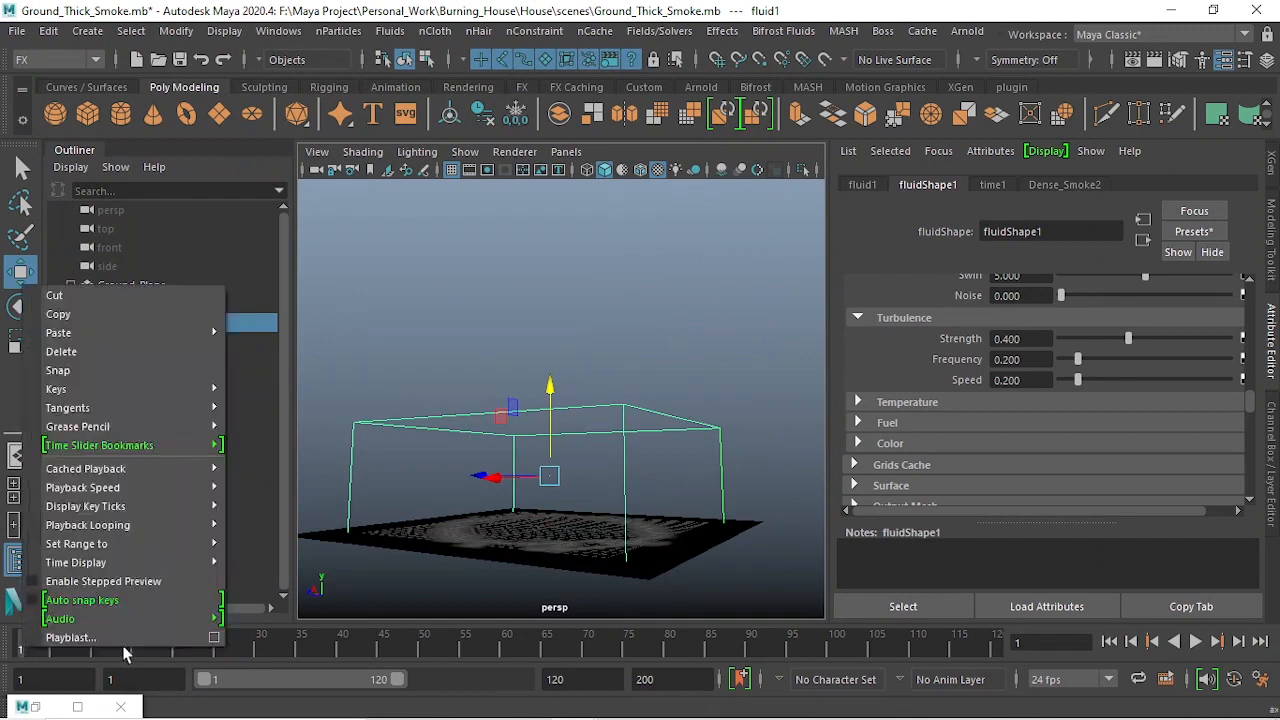
{"action": "left_click", "coordinate": [220, 639]}
{"action": "scroll", "coordinate": [735, 494], "scroll_direction": "down", "scroll_amount": 2}
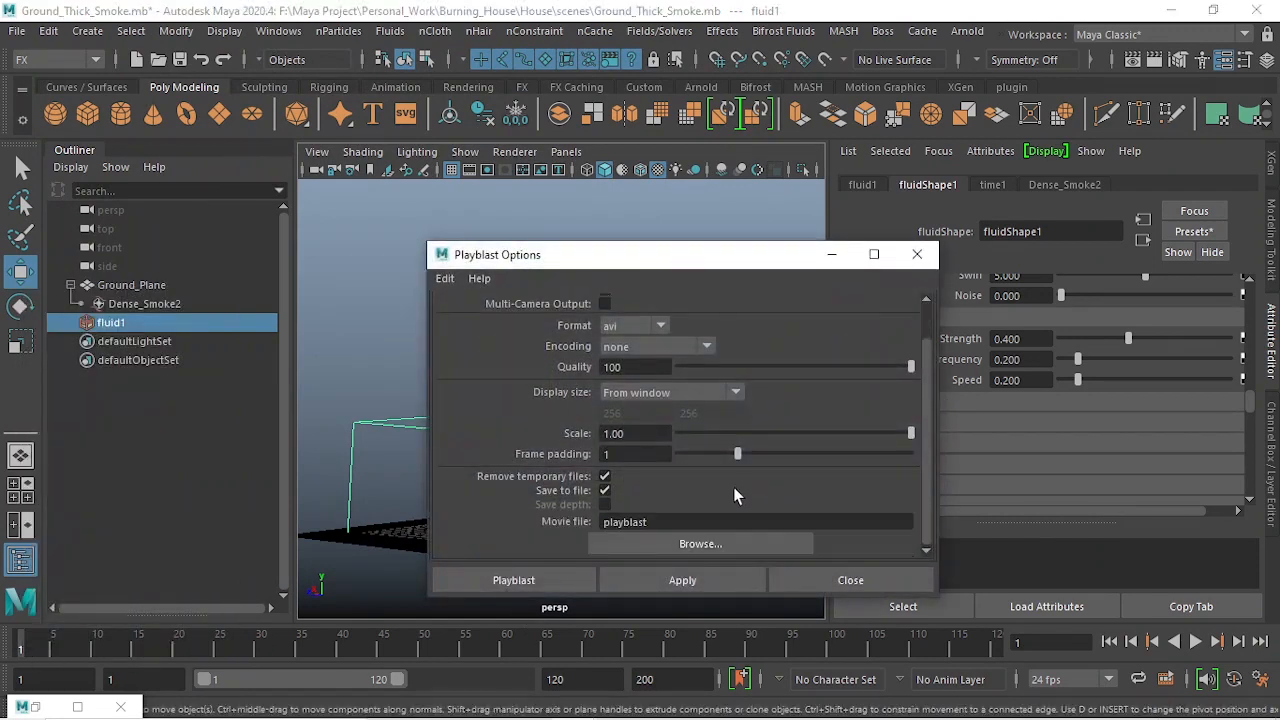
{"action": "left_click", "coordinate": [585, 580]}
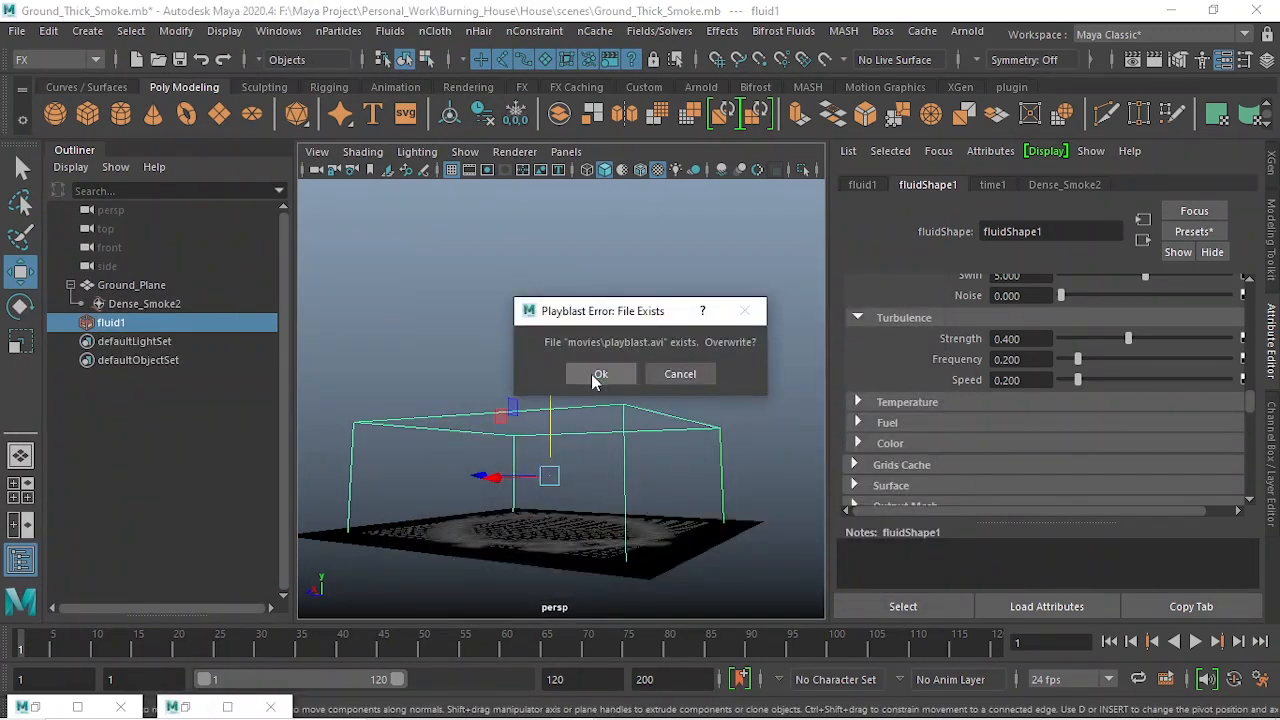
{"action": "left_click", "coordinate": [594, 371]}
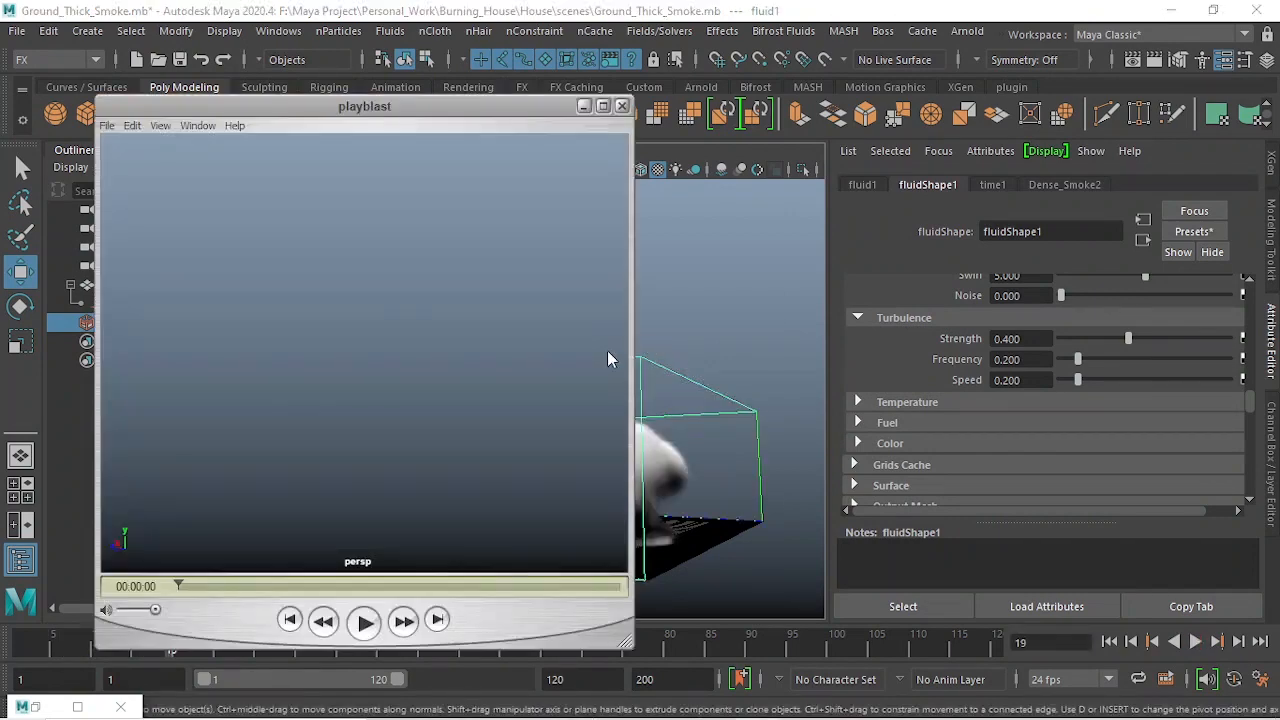
{"action": "left_click", "coordinate": [364, 622]}
{"action": "left_click", "coordinate": [584, 105]}
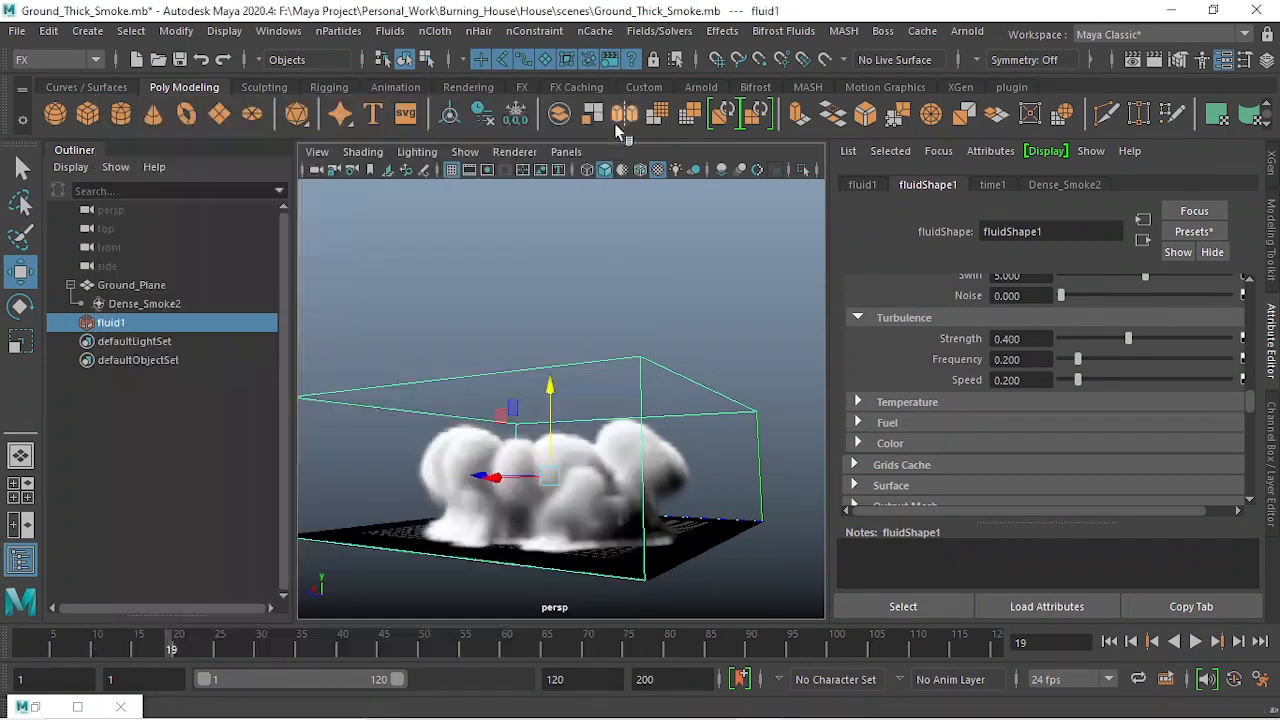
- Cancel opening another scene and close the current session without saving the changes to Ground_Thick_Smoke.mb
{"action": "left_click", "coordinate": [20, 31]}
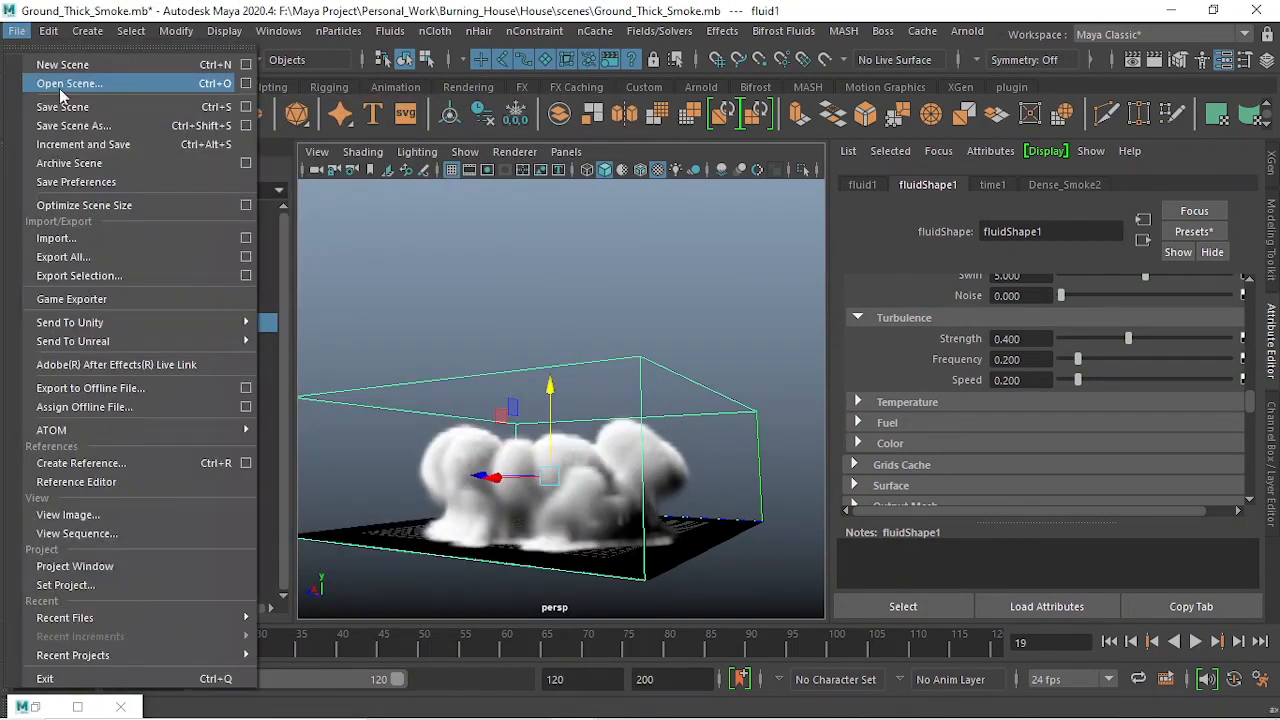
{"action": "left_click", "coordinate": [84, 88]}
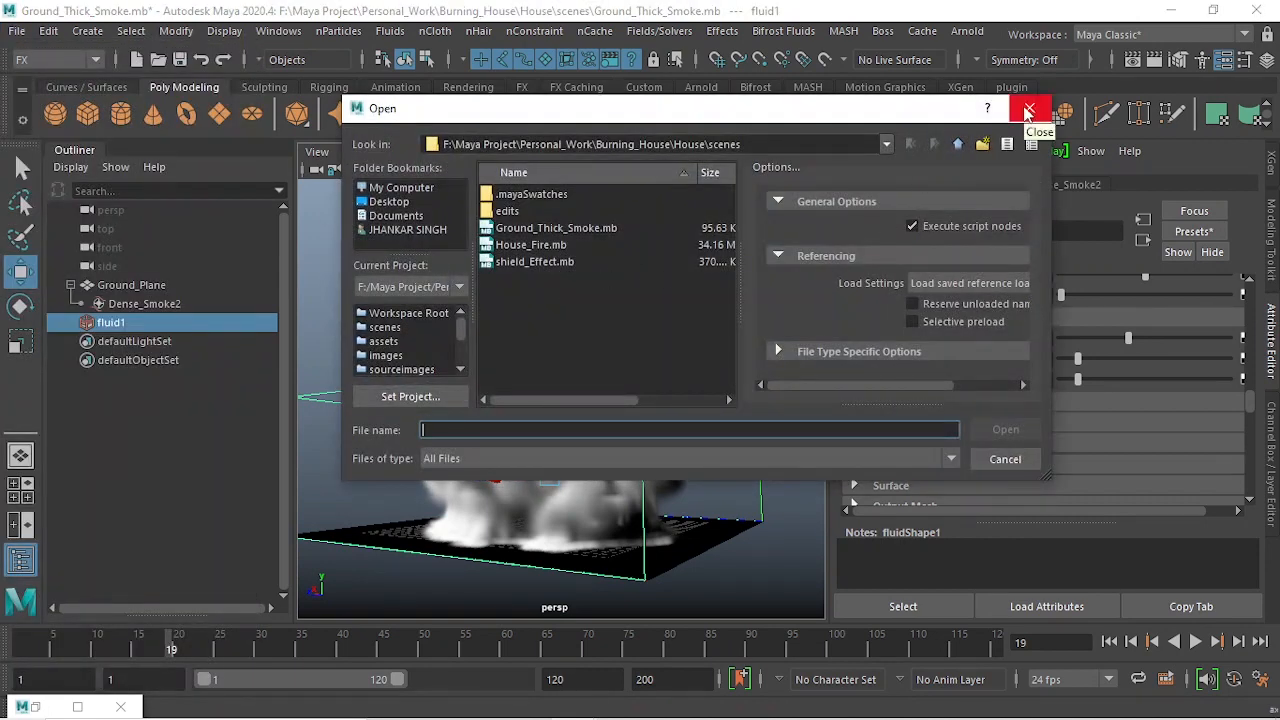
{"action": "left_click", "coordinate": [1028, 109]}
{"action": "left_click", "coordinate": [1256, 9]}
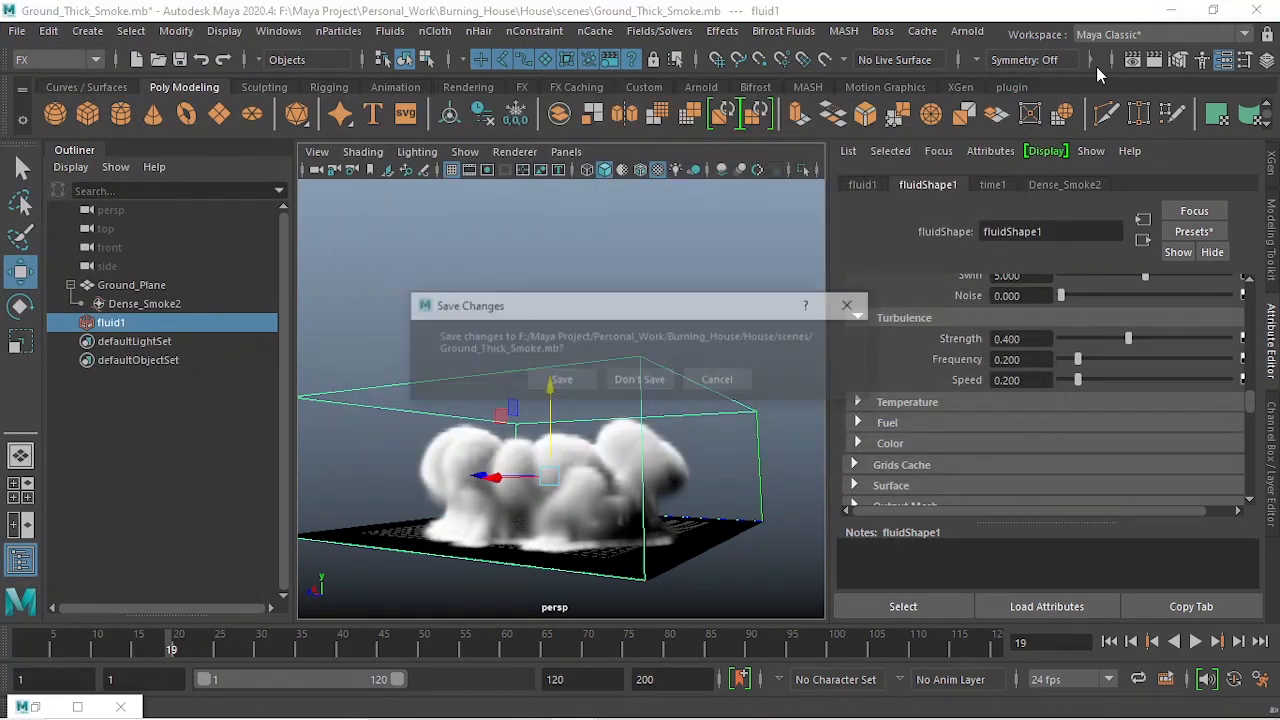
{"action": "left_click", "coordinate": [648, 384]}
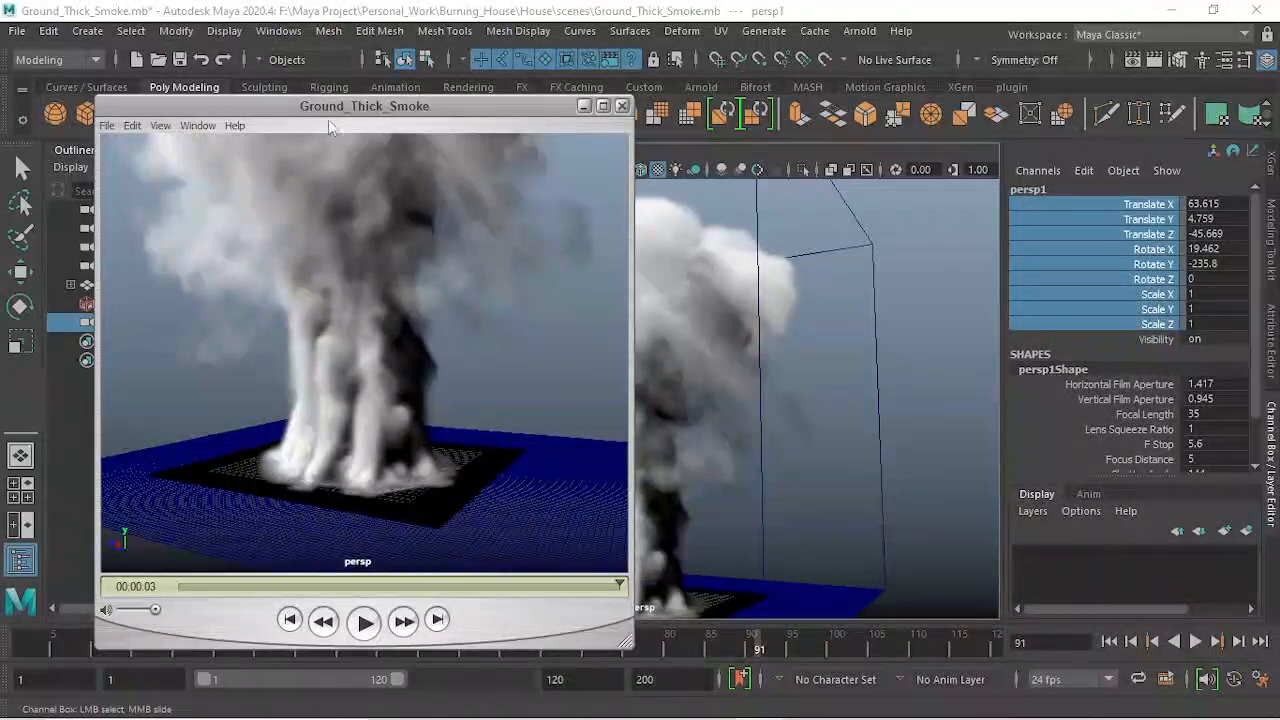
- Play the Ground_Thick_Smoke playblast repeatedly from its start to examine the motion and shading of the smoke column, and close the preview
{"action": "left_click_drag", "start_coordinate": [289, 105], "coordinate": [326, 97]}
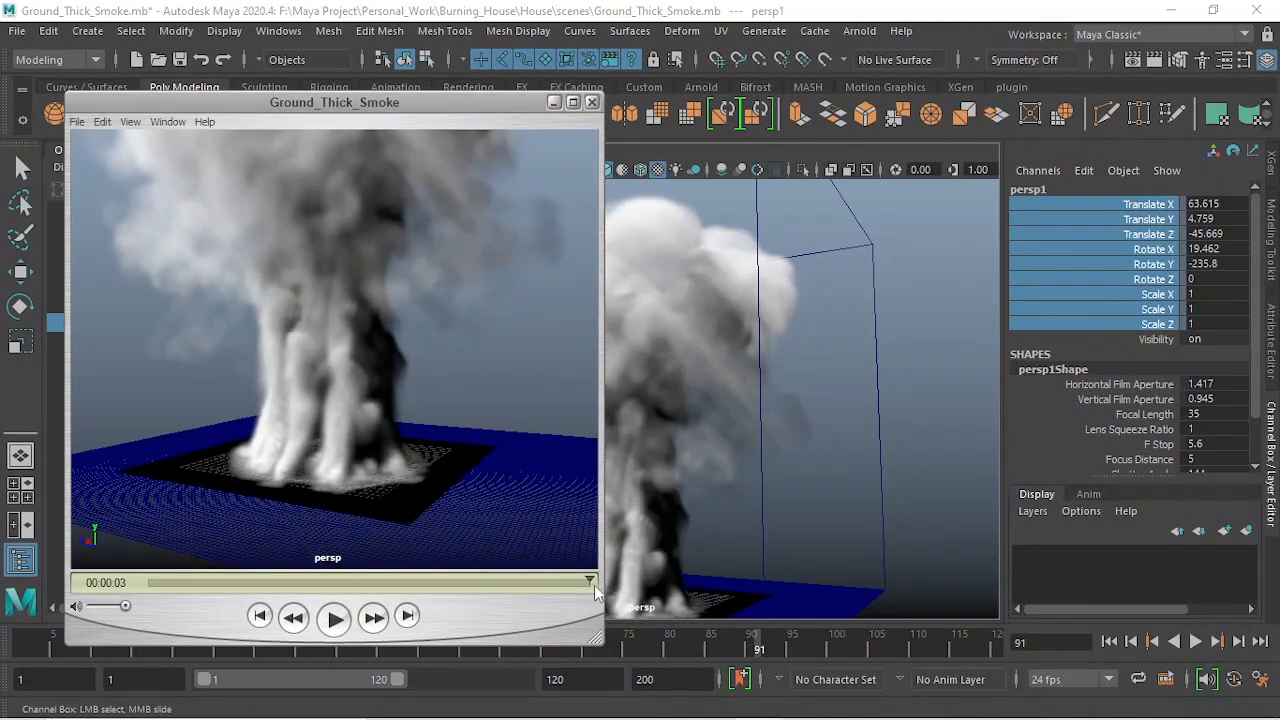
{"action": "left_click", "coordinate": [259, 616]}
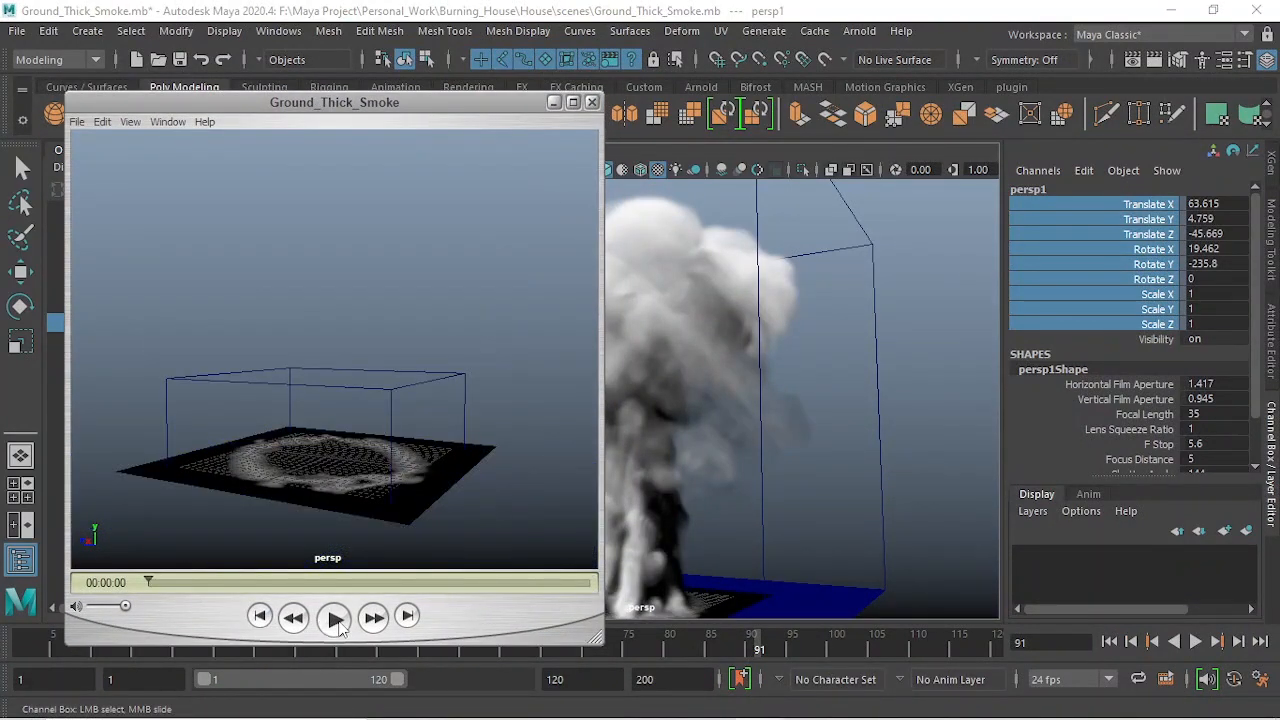
{"action": "left_click", "coordinate": [337, 618]}
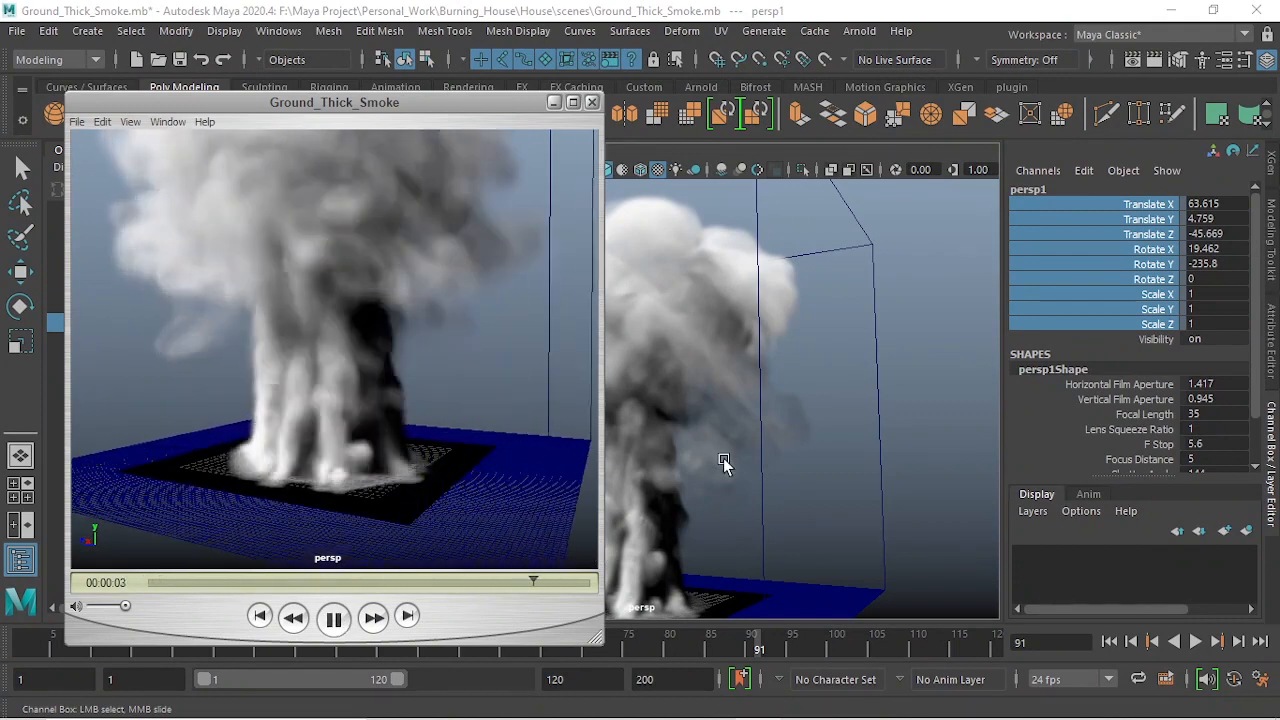
{"action": "left_click", "coordinate": [334, 618]}
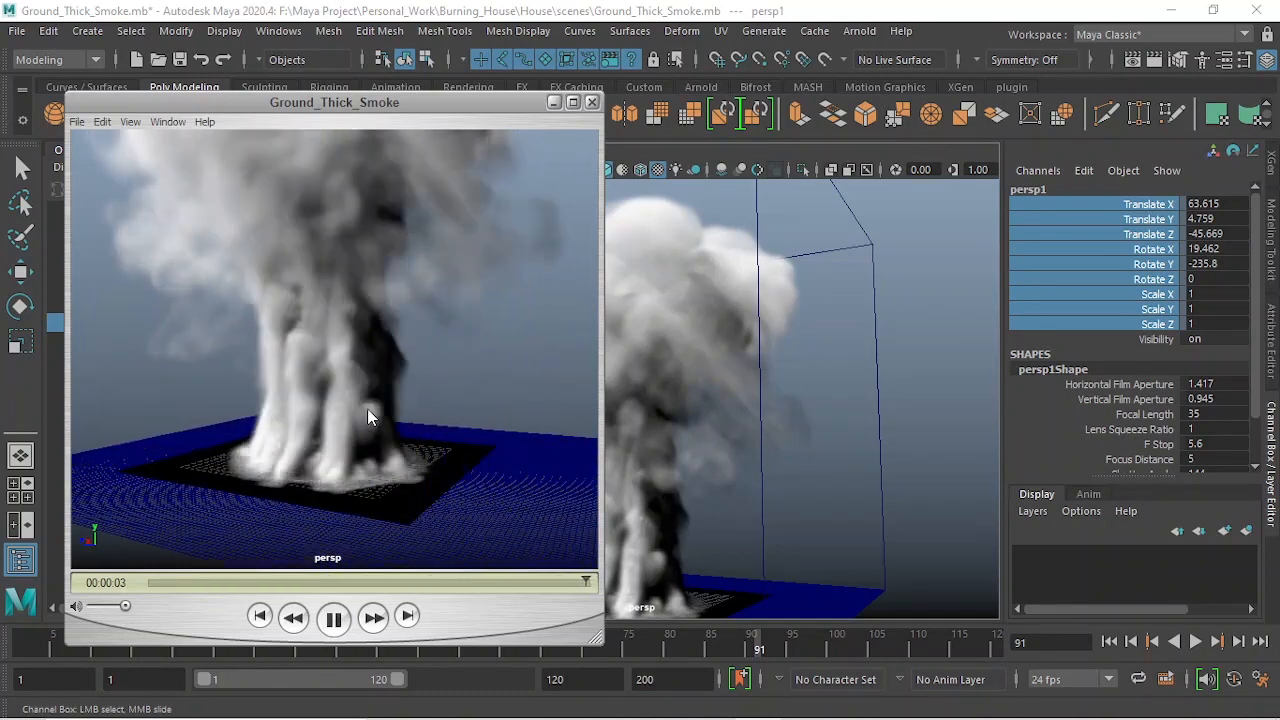
{"action": "left_click", "coordinate": [332, 618]}
{"action": "left_click", "coordinate": [333, 618]}
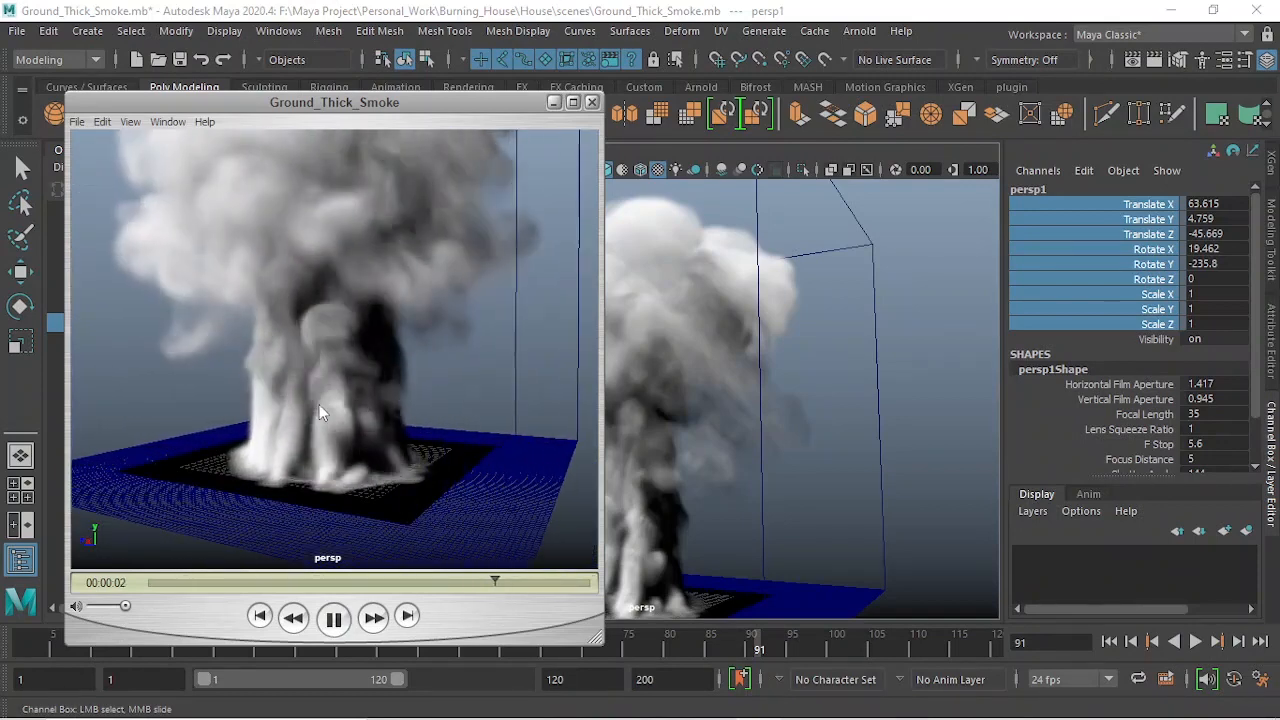
{"action": "left_click", "coordinate": [336, 618]}
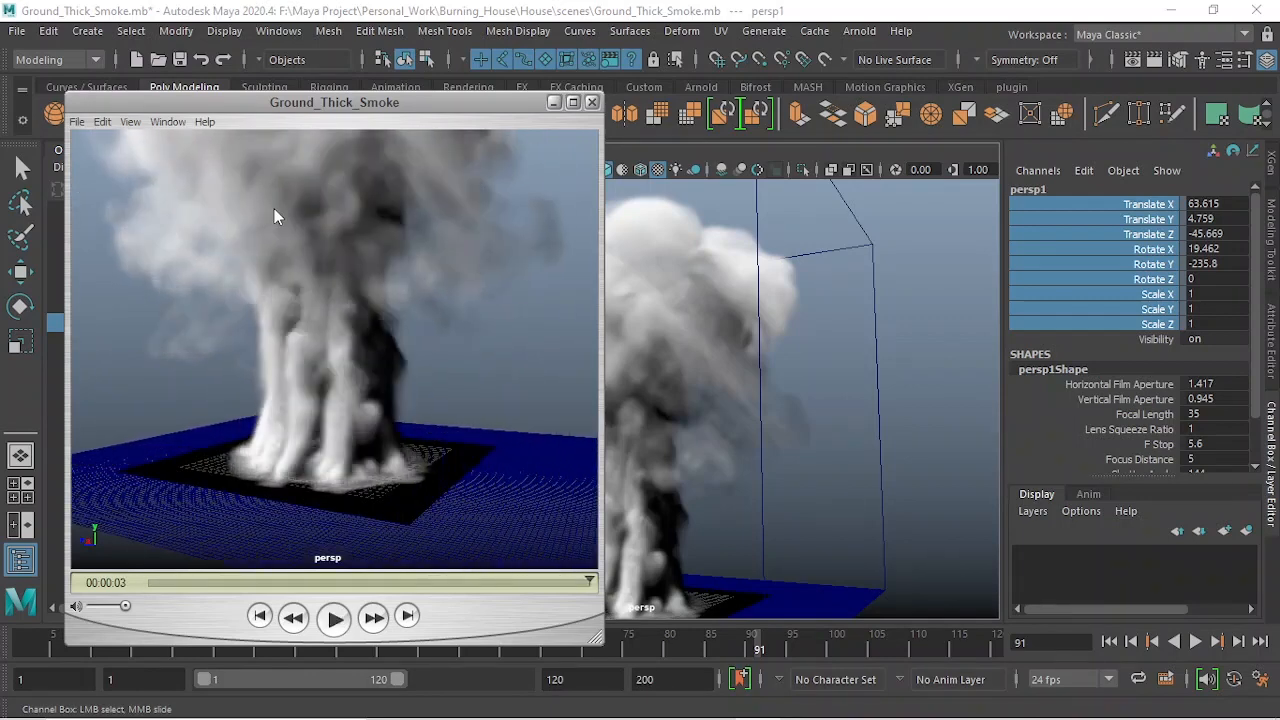
{"action": "left_click", "coordinate": [336, 619]}
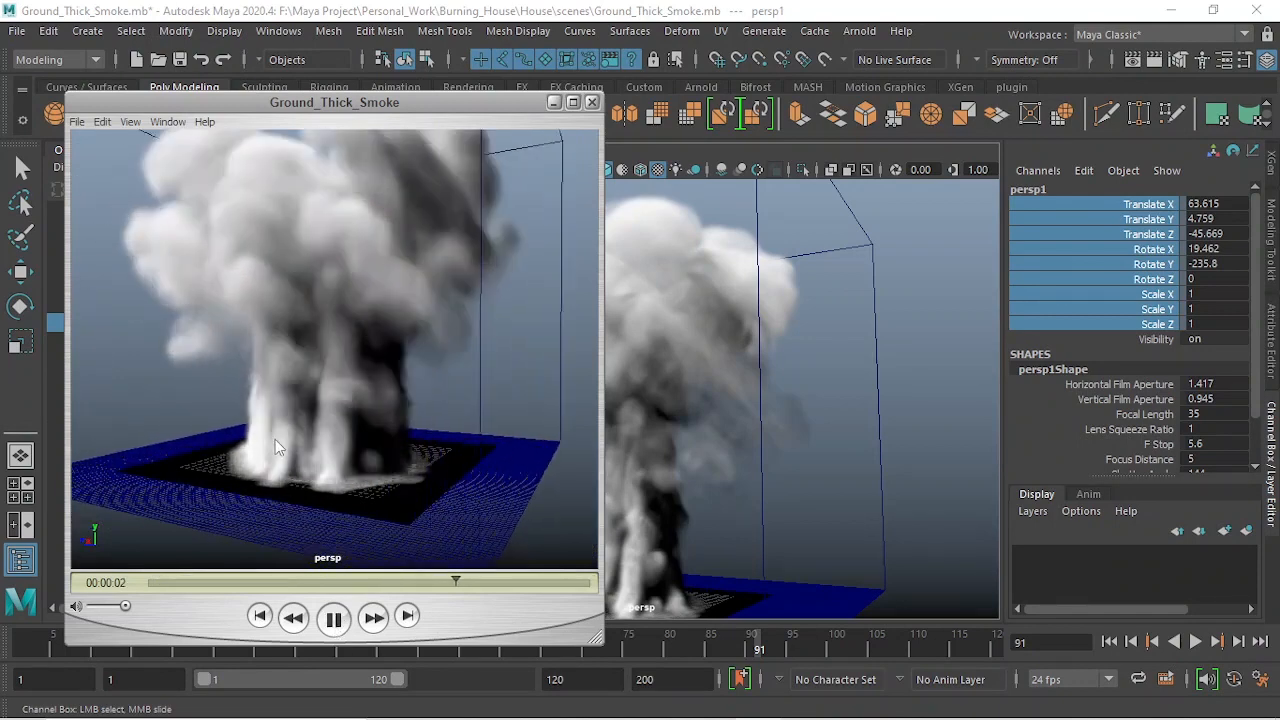
{"action": "left_click", "coordinate": [334, 617]}
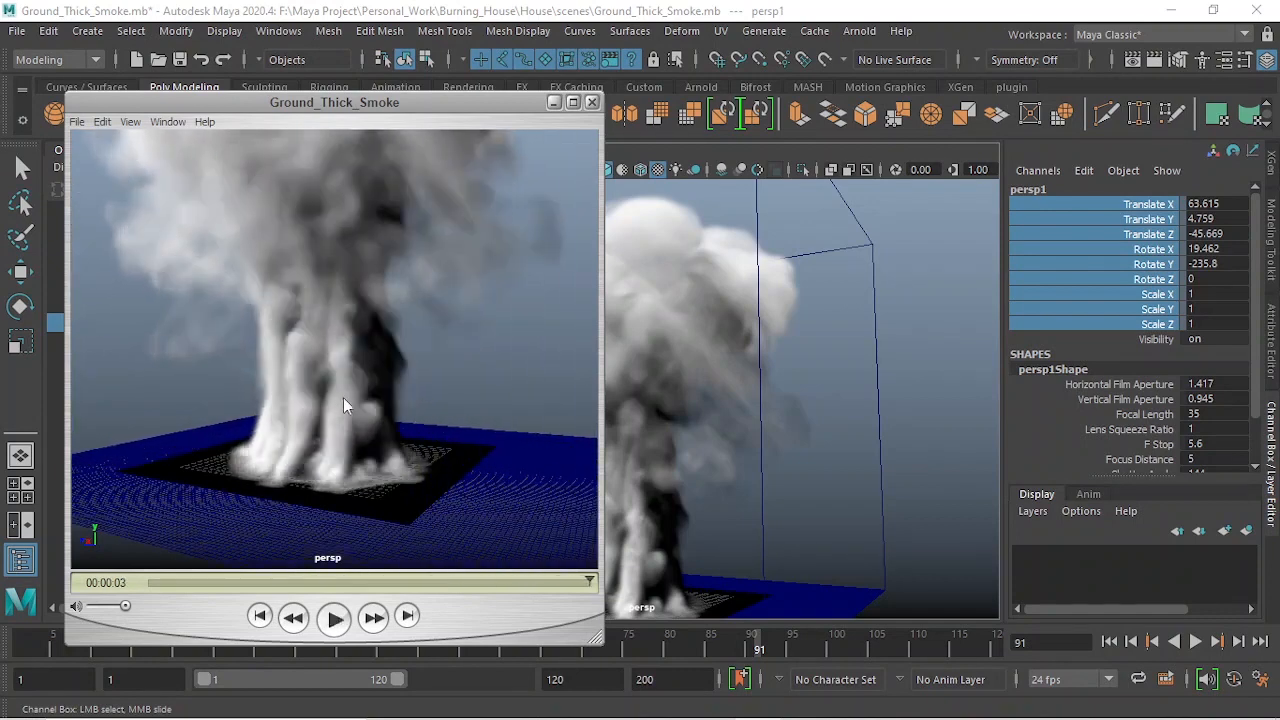
{"action": "left_click", "coordinate": [334, 618]}
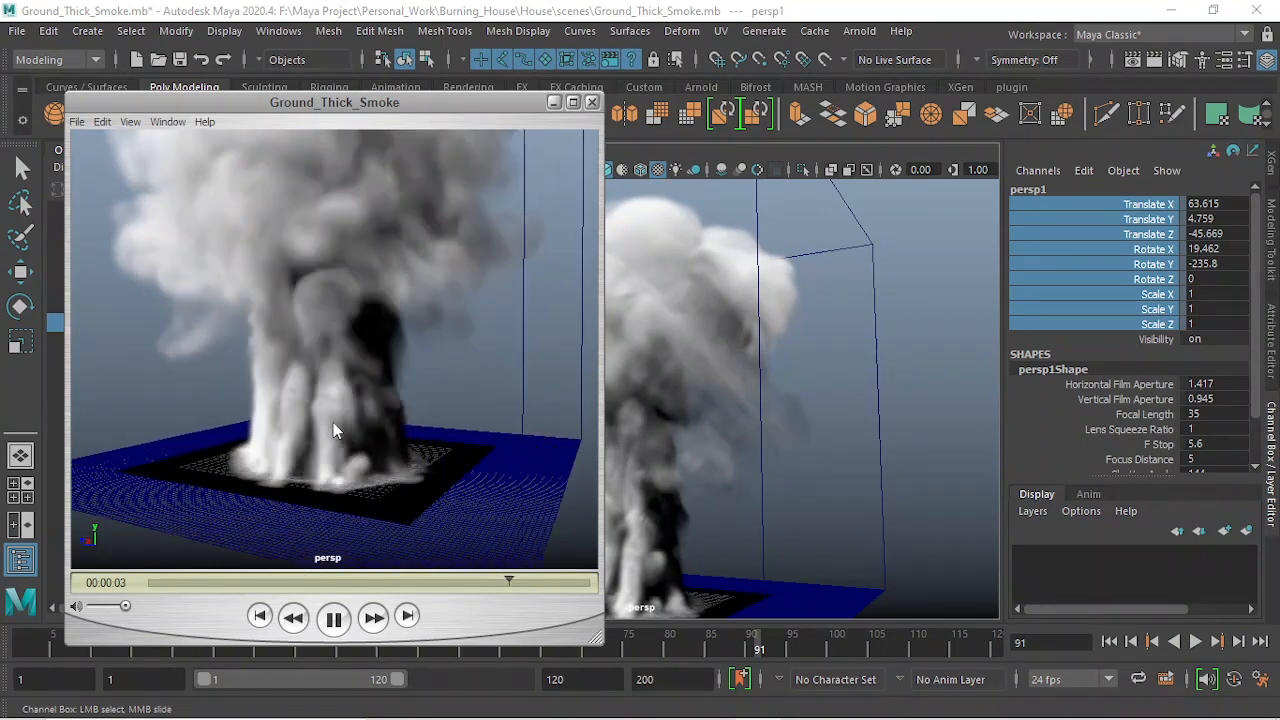
{"action": "left_click", "coordinate": [334, 618]}
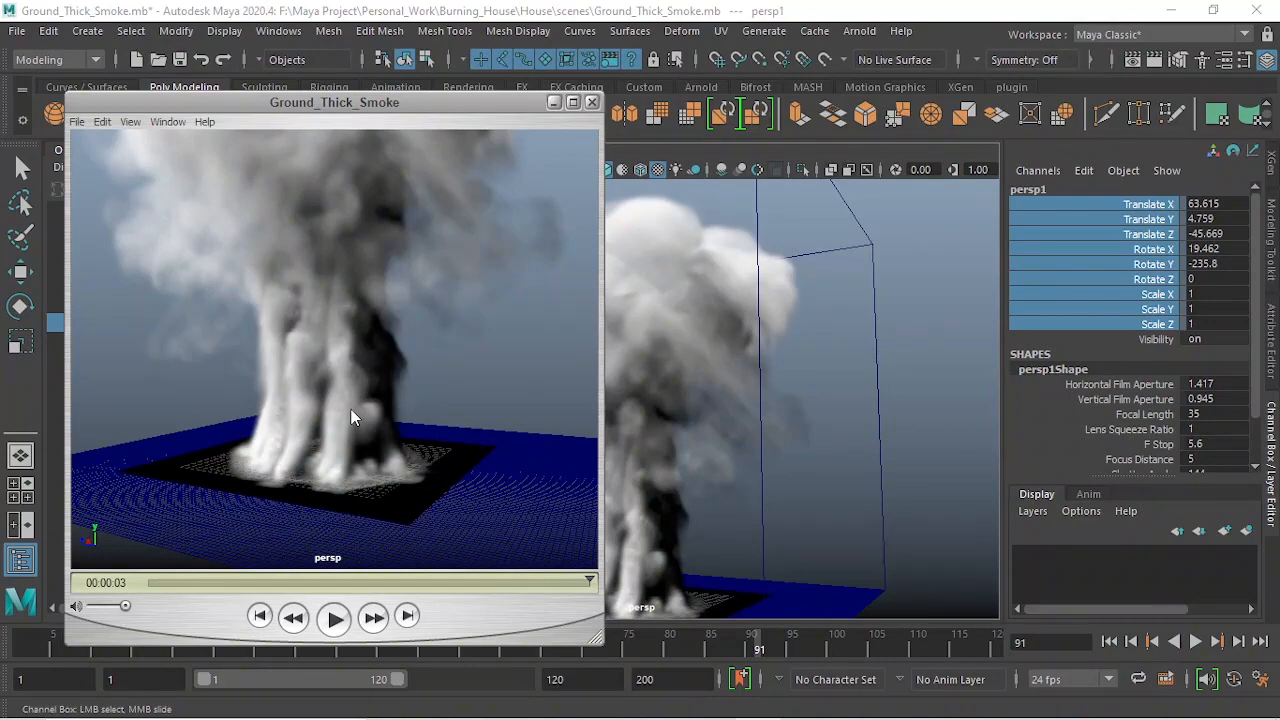
{"action": "left_click", "coordinate": [593, 103]}
{"action": "left_click", "coordinate": [712, 701]}
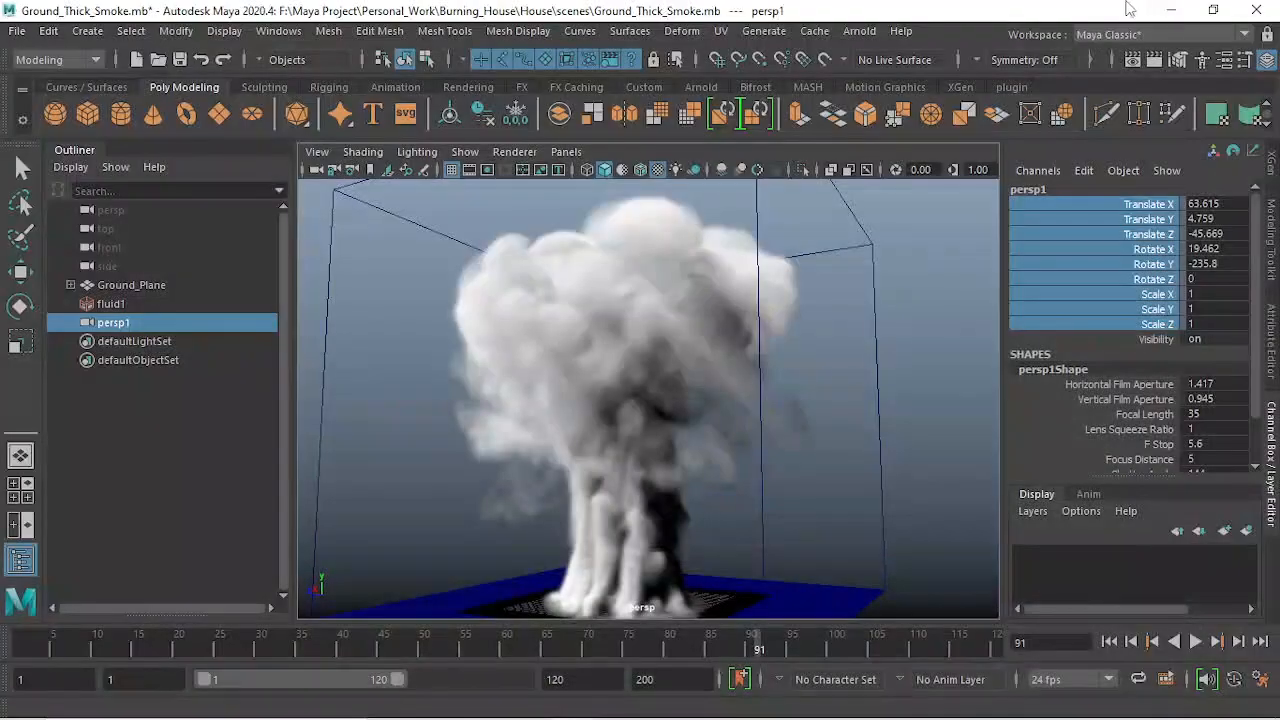
- Frame the full smoke plume, select the fluid1 container in the viewport and display its attributes
{"action": "scroll", "coordinate": [790, 435], "scroll_direction": "down", "scroll_amount": 5}
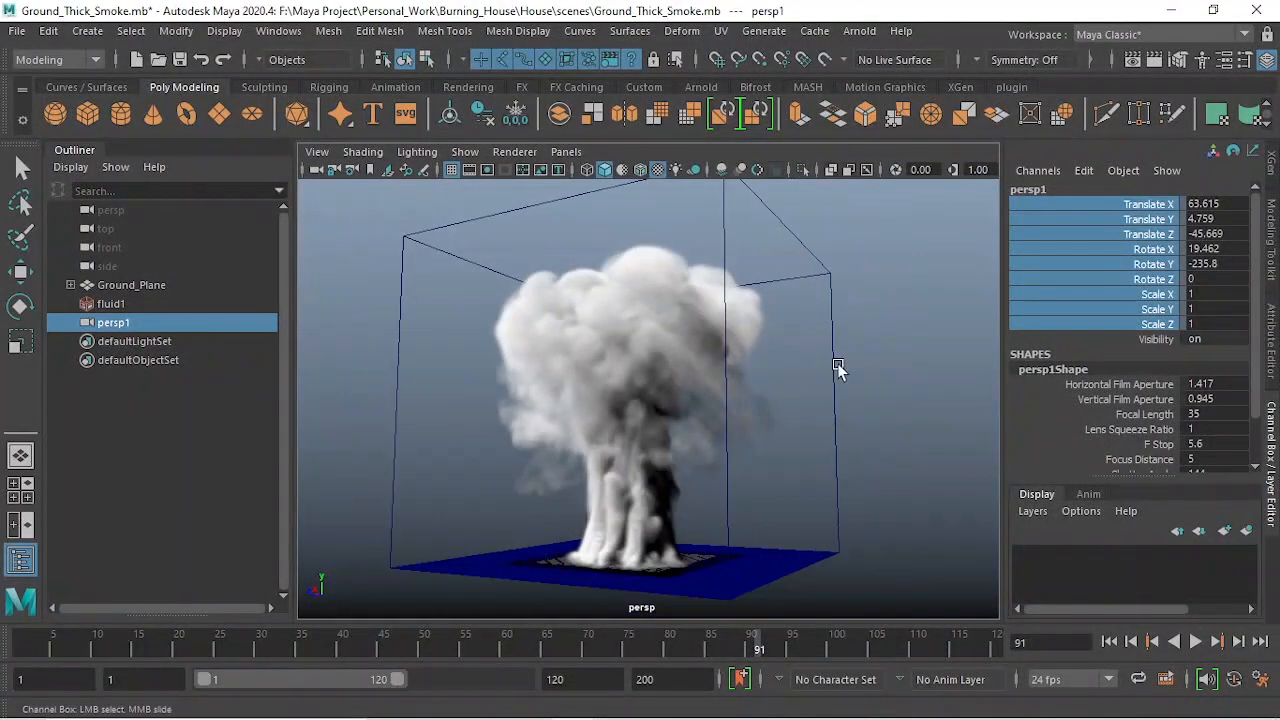
{"action": "right_click_drag", "start_coordinate": [830, 389], "coordinate": [834, 363], "text": "alt"}
{"action": "left_click_drag", "start_coordinate": [834, 363], "coordinate": [822, 362], "text": "alt"}
{"action": "left_click_drag", "start_coordinate": [834, 363], "coordinate": [880, 369]}
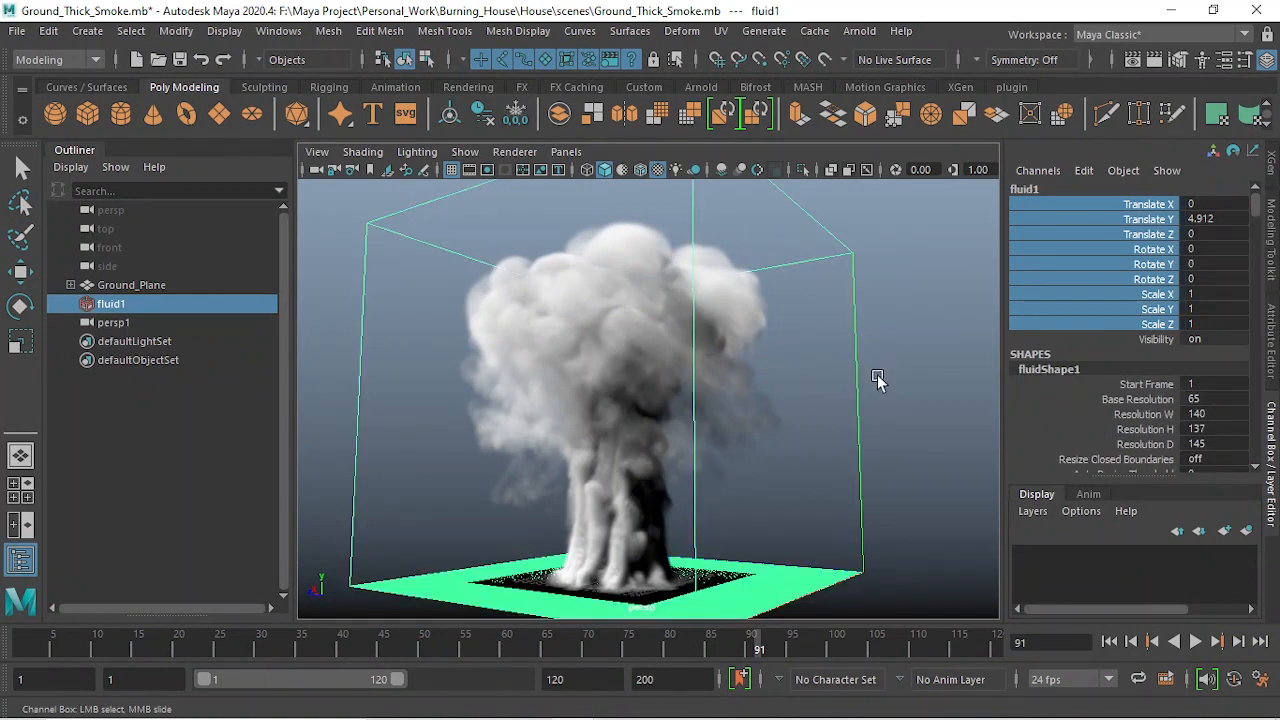
{"action": "scroll", "coordinate": [802, 412], "scroll_direction": "up", "scroll_amount": 2}
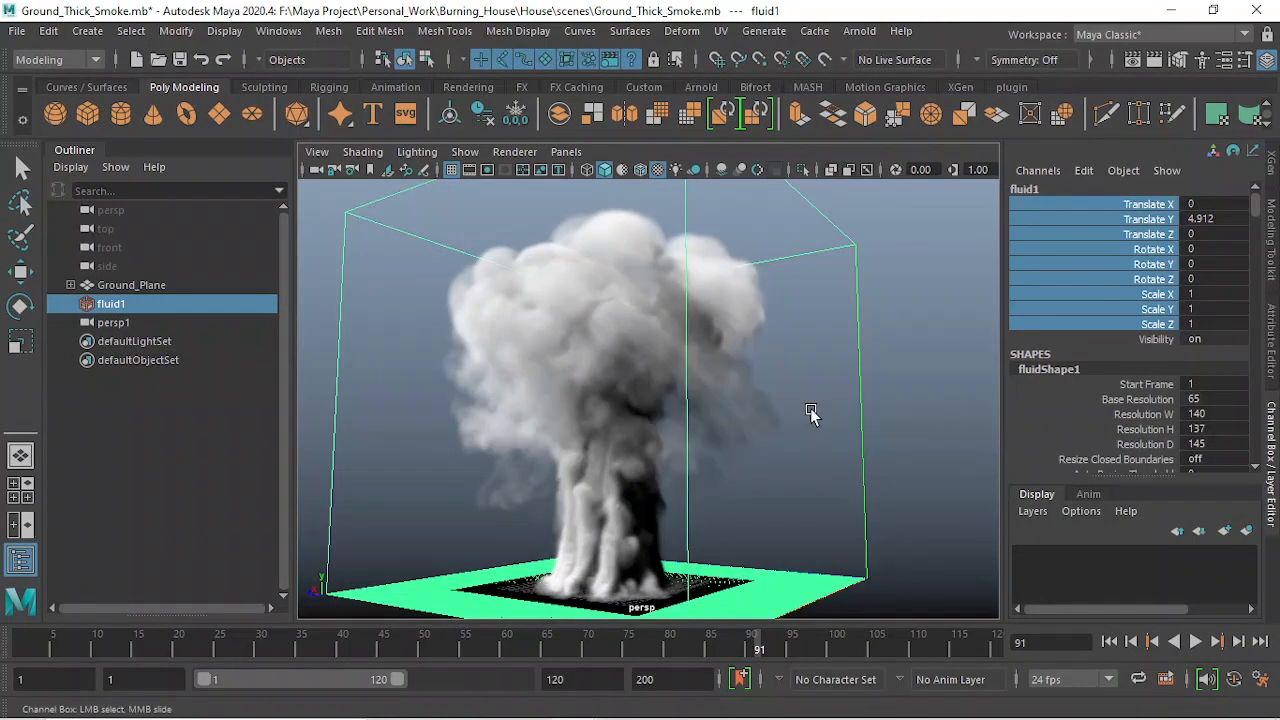
{"action": "key", "text": "ctrl+a"}
- Set the density Noise of fluidShape1 to 0.005 in its Contents Details
{"action": "scroll", "coordinate": [1117, 391], "scroll_direction": "down", "scroll_amount": 15}
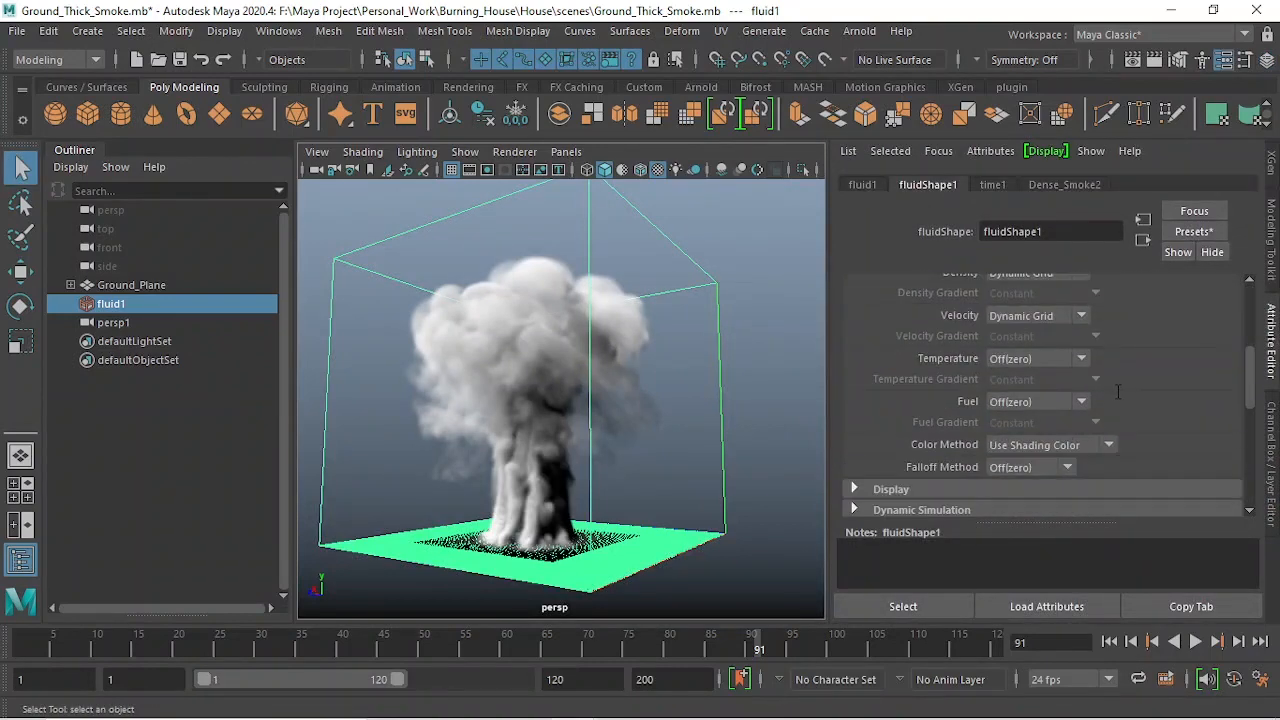
{"action": "scroll", "coordinate": [984, 367], "scroll_direction": "up", "scroll_amount": 3}
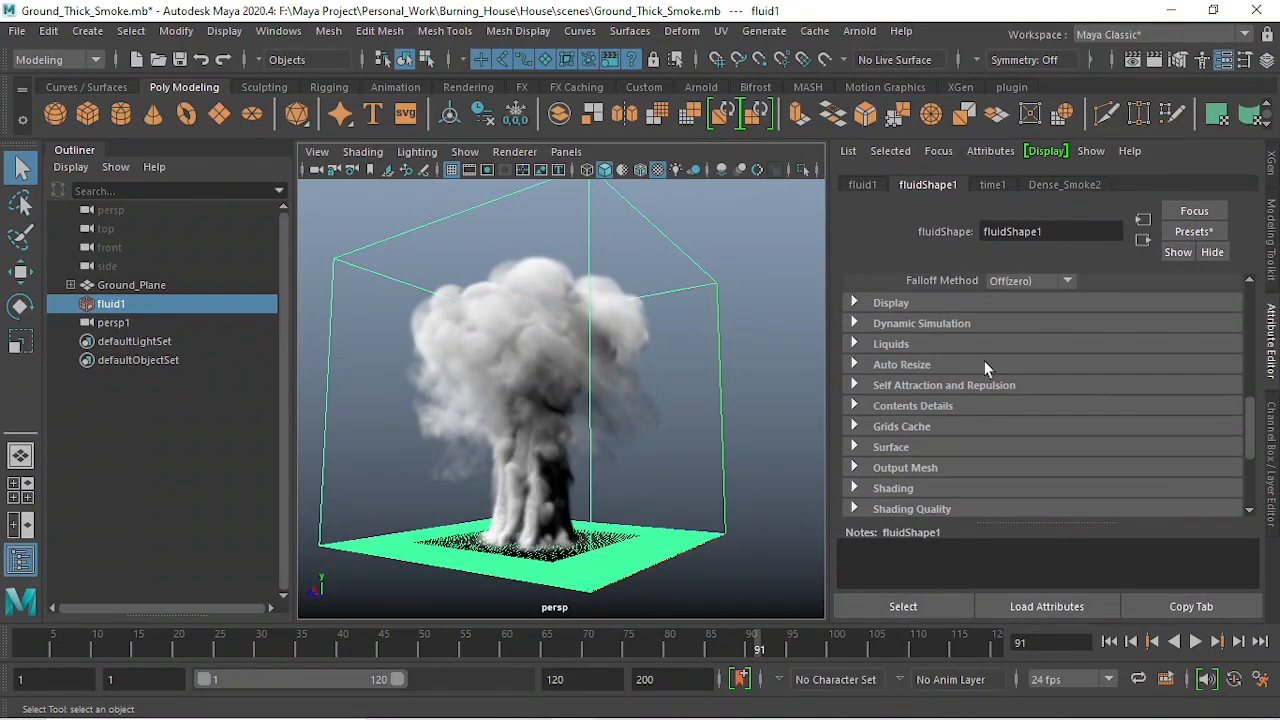
{"action": "scroll", "coordinate": [904, 331], "scroll_direction": "up", "scroll_amount": 3}
{"action": "scroll", "coordinate": [876, 407], "scroll_direction": "down", "scroll_amount": 3}
{"action": "left_click", "coordinate": [914, 405]}
{"action": "scroll", "coordinate": [1059, 418], "scroll_direction": "down", "scroll_amount": 3}
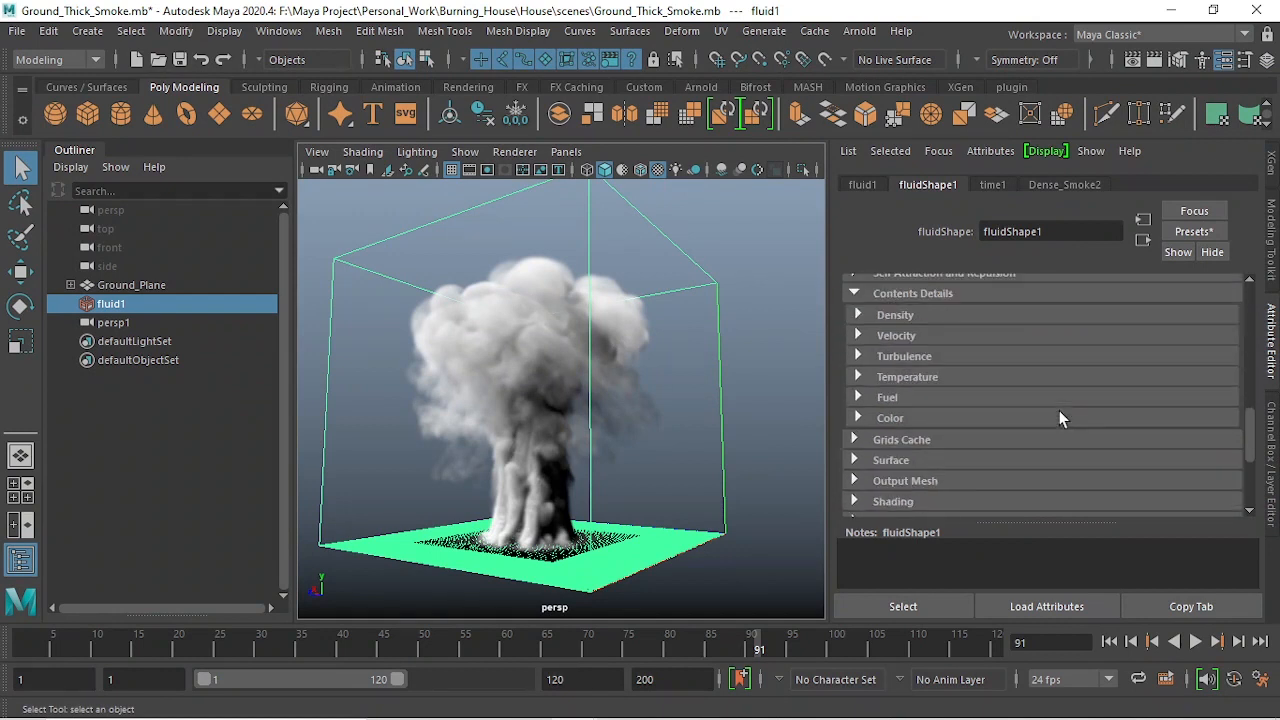
{"action": "left_click", "coordinate": [913, 313]}
{"action": "left_click", "coordinate": [1021, 460]}
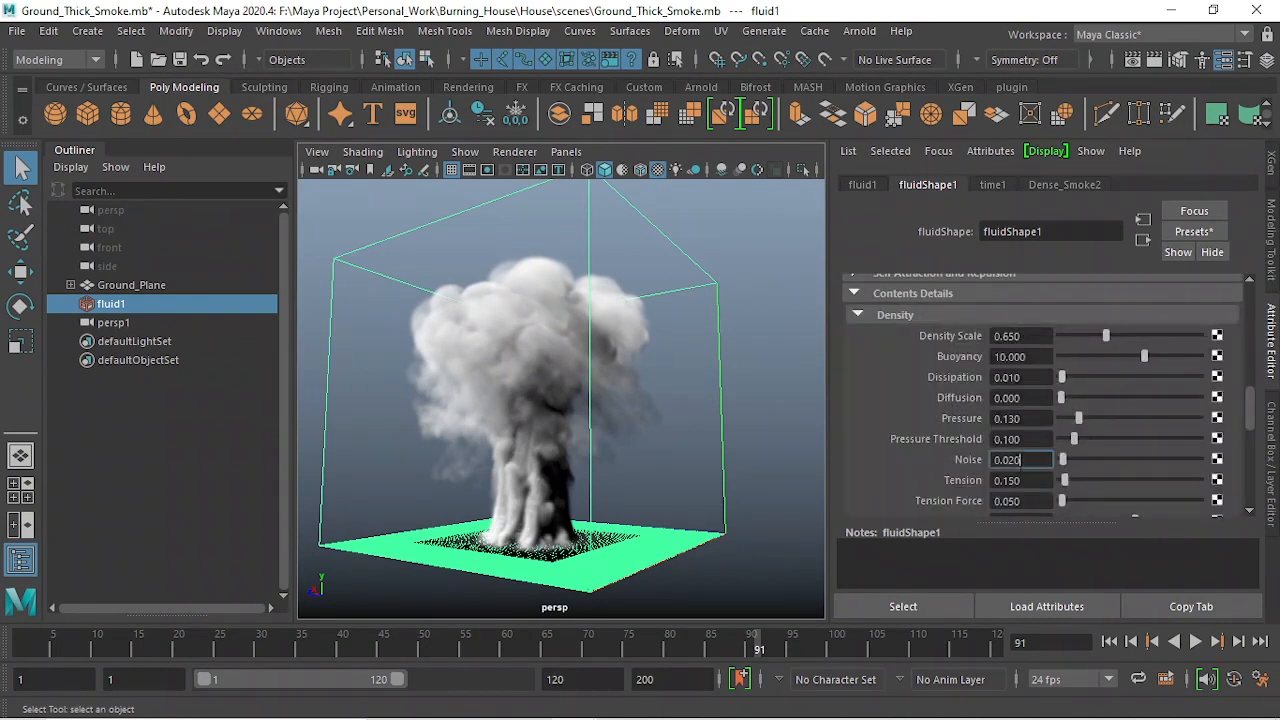
{"action": "key", "text": "BackSpace"}
{"action": "key", "text": "BackSpace"}
{"action": "type", "text": "05"}
{"action": "key", "text": "Return"}
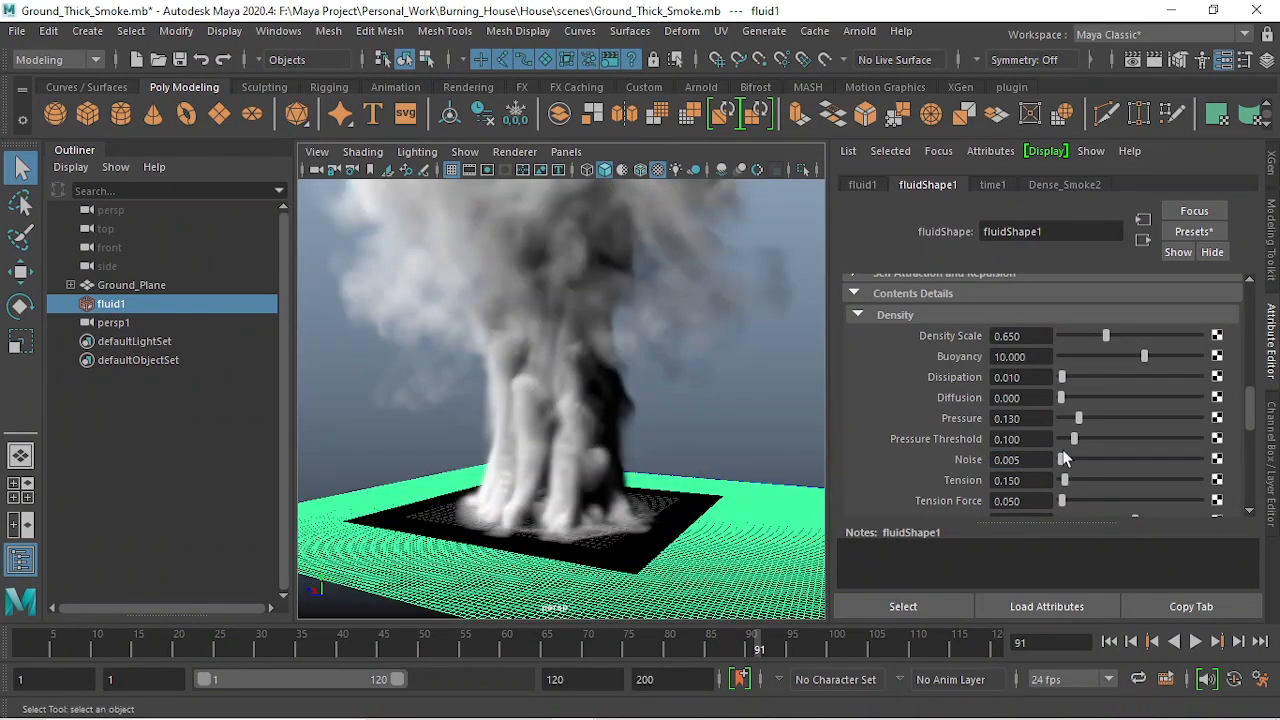
- Set the density Gradient Force of fluidShape1 to 75
{"action": "middle_click_drag", "start_coordinate": [666, 366], "coordinate": [677, 414], "text": "alt"}
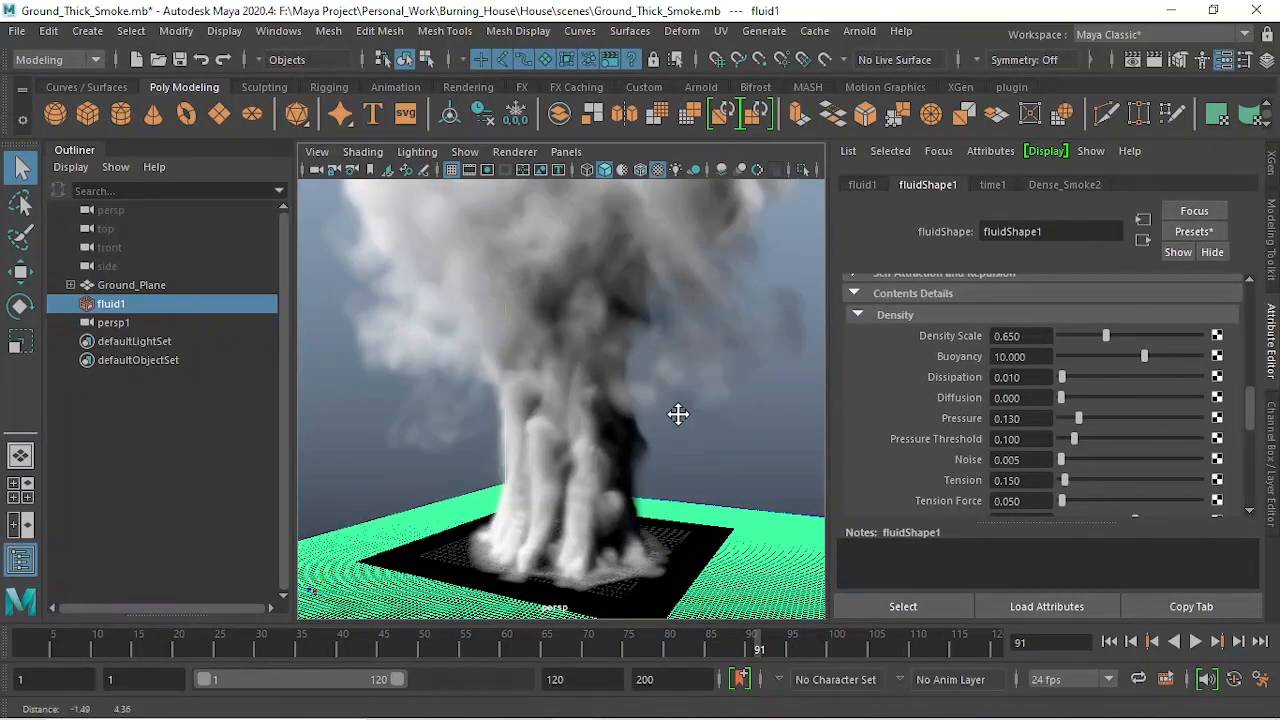
{"action": "left_click_drag", "start_coordinate": [677, 414], "coordinate": [660, 391], "text": "alt"}
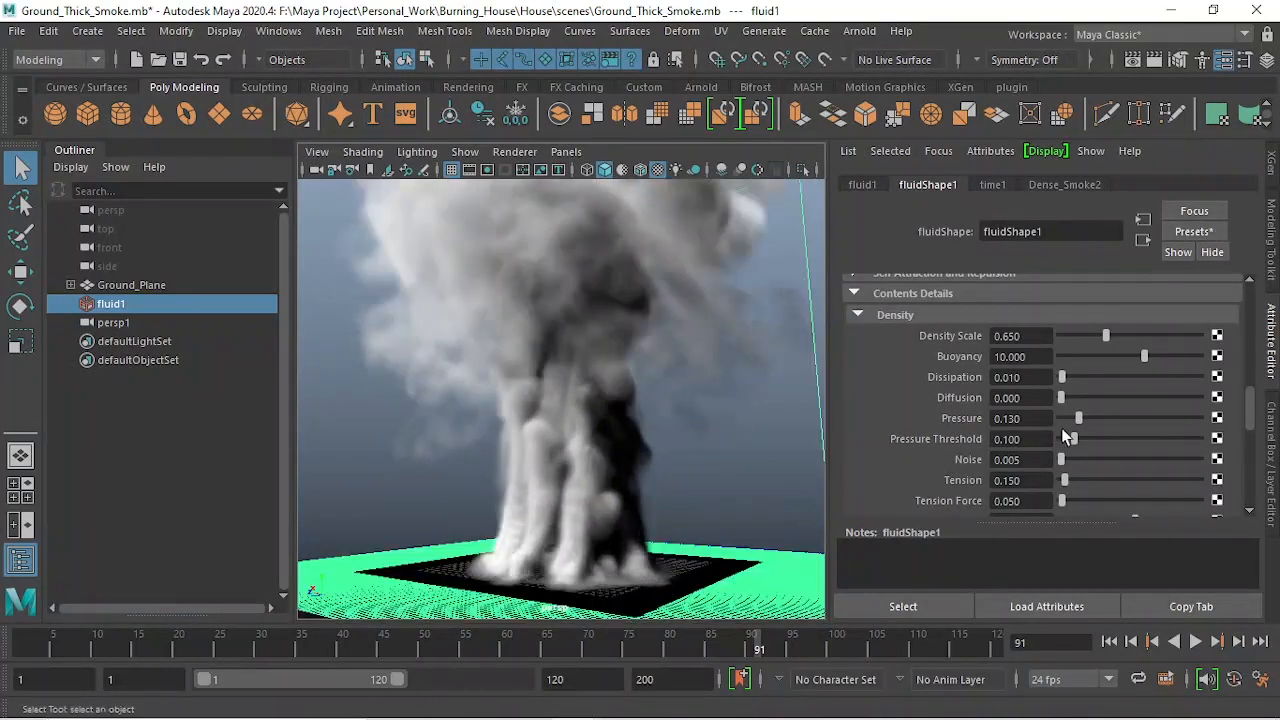
{"action": "scroll", "coordinate": [1061, 428], "scroll_direction": "down", "scroll_amount": 3}
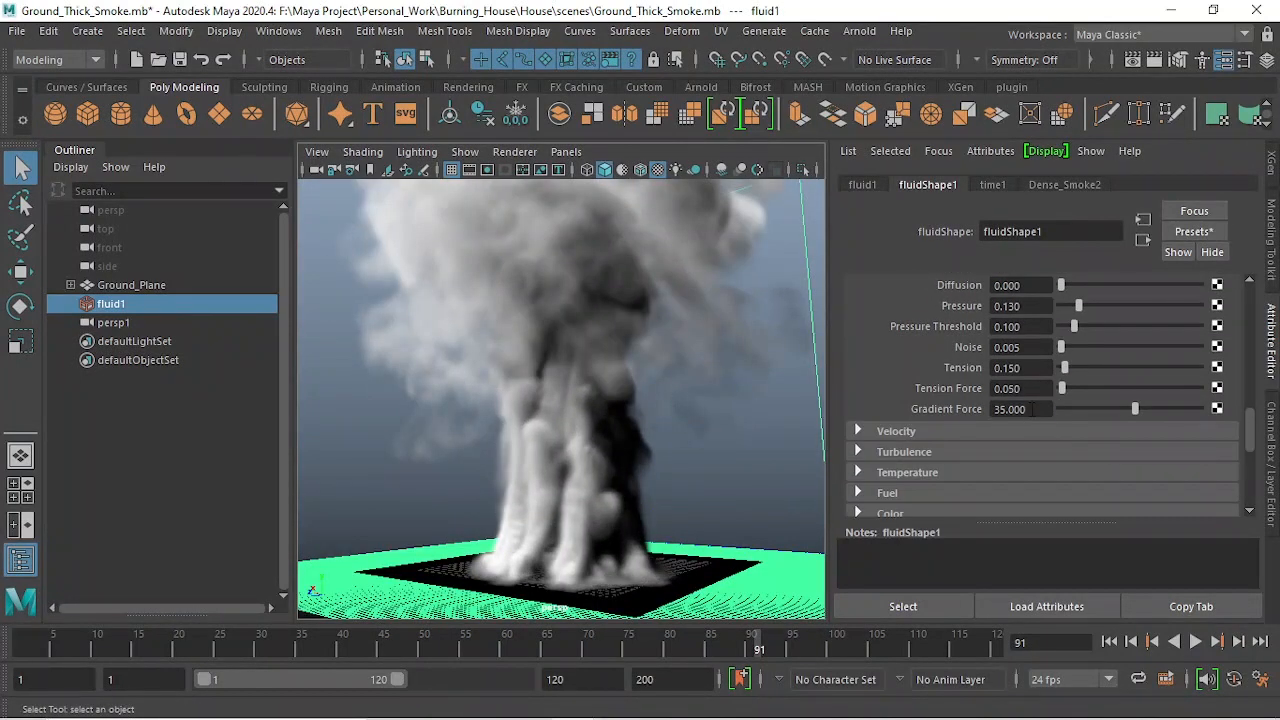
{"action": "double_click", "coordinate": [1031, 409]}
{"action": "type", "text": "75"}
{"action": "key", "text": "Return"}
- In the fluid's Velocity settings, set Swirl to 10 and Noise to 0.6
{"action": "left_click", "coordinate": [983, 430]}
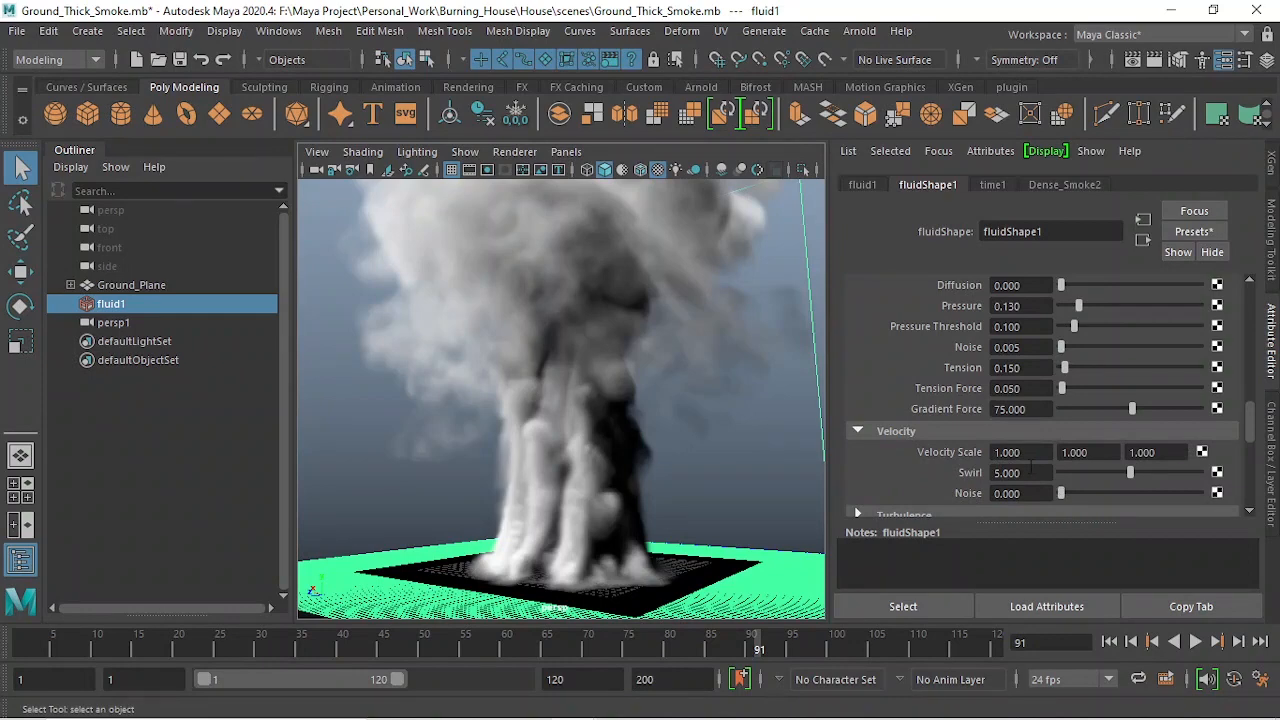
{"action": "double_click", "coordinate": [1030, 468]}
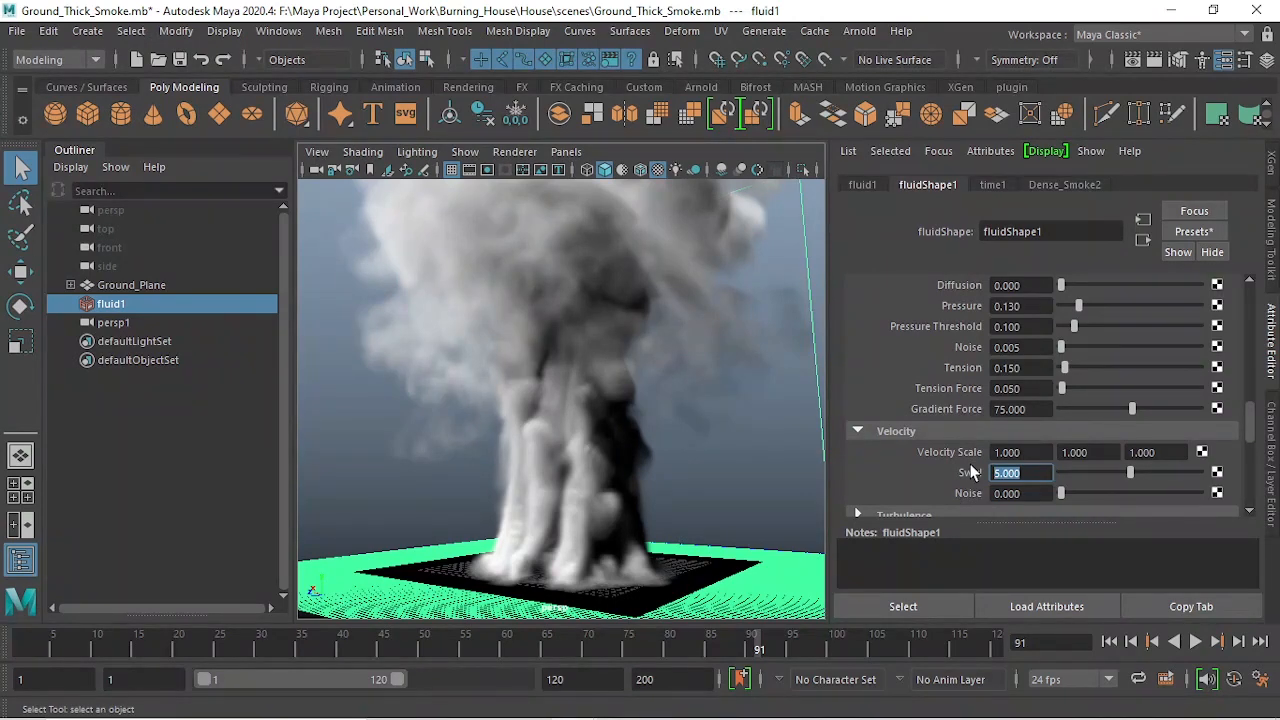
{"action": "type", "text": "10"}
{"action": "key", "text": "Return"}
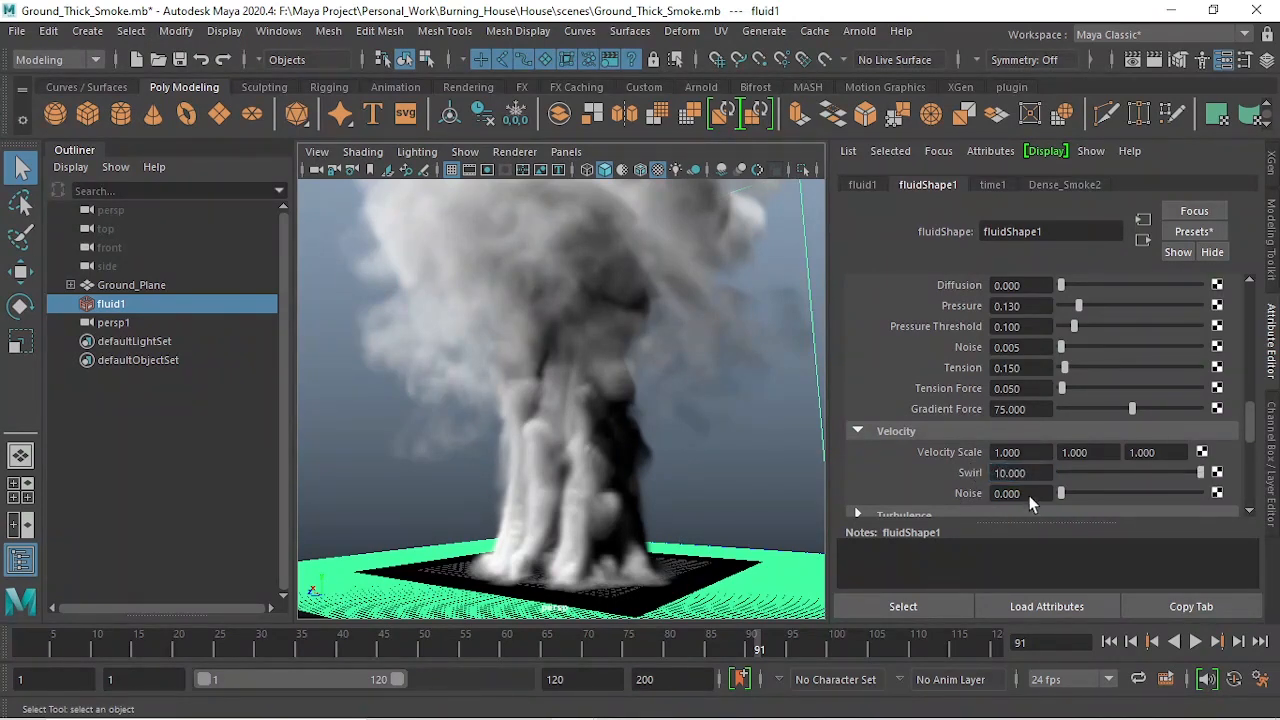
{"action": "double_click", "coordinate": [1008, 494]}
{"action": "type", "text": "0.6"}
{"action": "key", "text": "Return"}
- Reveal the fluid's Turbulence settings and set Strength to 1.5
{"action": "scroll", "coordinate": [1020, 420], "scroll_direction": "down", "scroll_amount": 3}
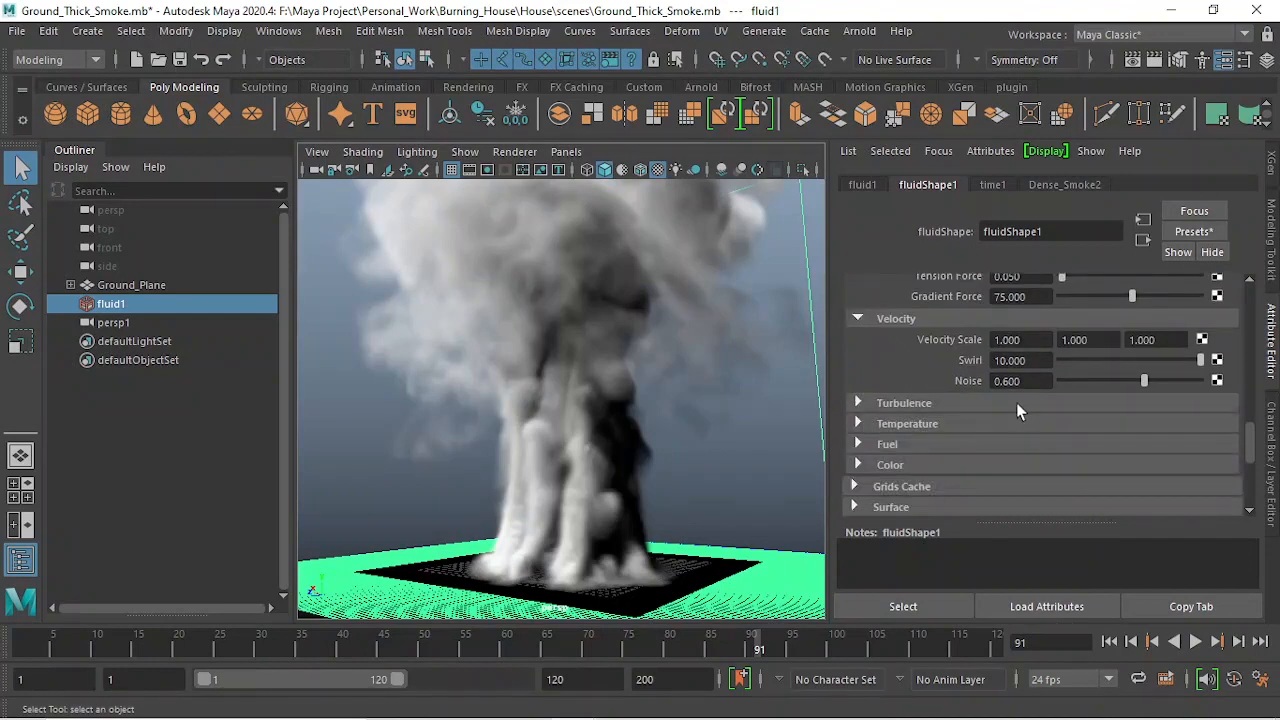
{"action": "left_click", "coordinate": [966, 403]}
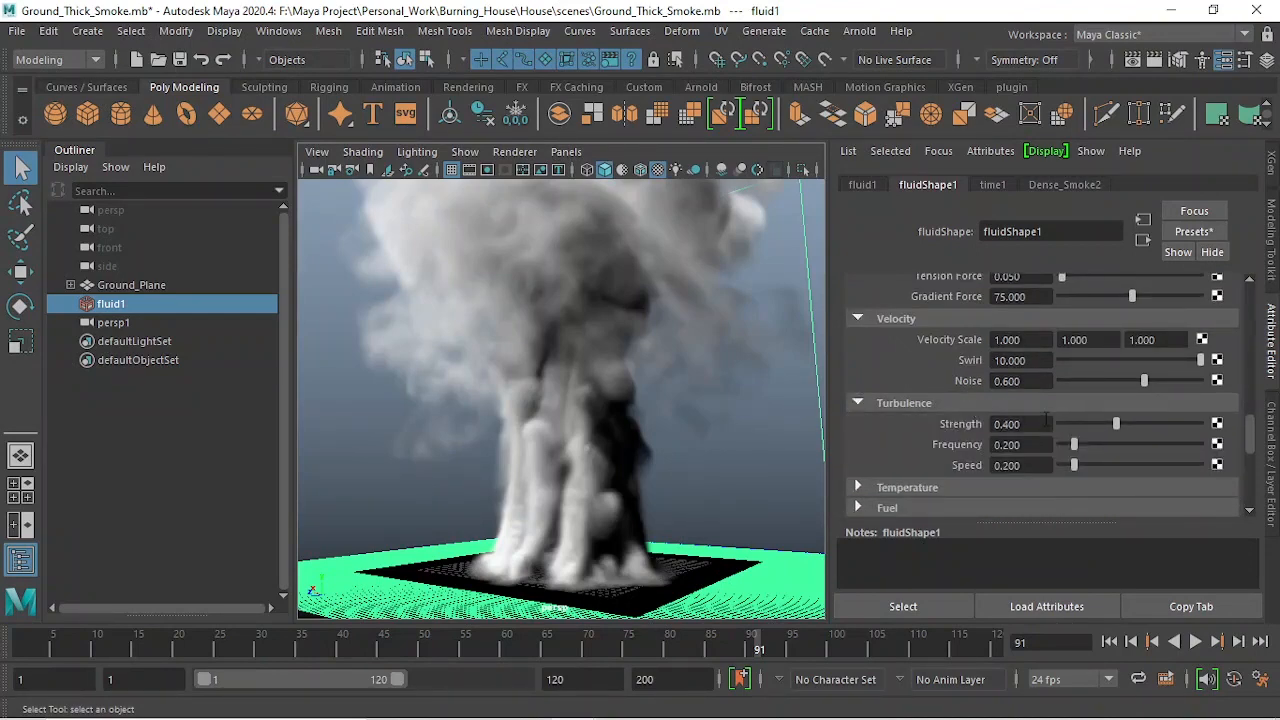
{"action": "scroll", "coordinate": [656, 386], "scroll_direction": "down", "scroll_amount": 5}
{"action": "right_click_drag", "start_coordinate": [653, 412], "coordinate": [646, 452], "text": "alt"}
{"action": "mouse_move", "coordinate": [646, 452]}
{"action": "left_mouse_down", "text": "alt"}
{"action": "mouse_move", "coordinate": [674, 457]}
{"action": "mouse_move", "coordinate": [656, 441]}
{"action": "left_mouse_up", "text": "alt"}
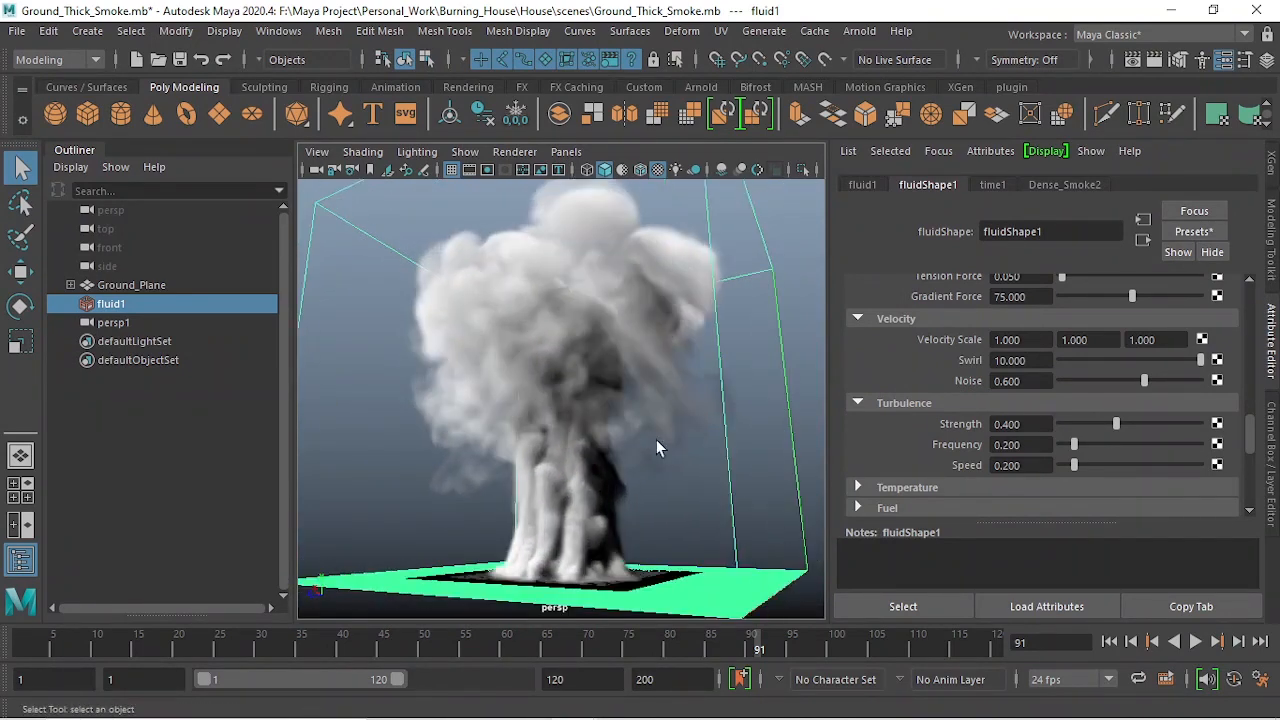
{"action": "scroll", "coordinate": [656, 440], "scroll_direction": "up", "scroll_amount": 1}
{"action": "left_click", "coordinate": [1031, 424]}
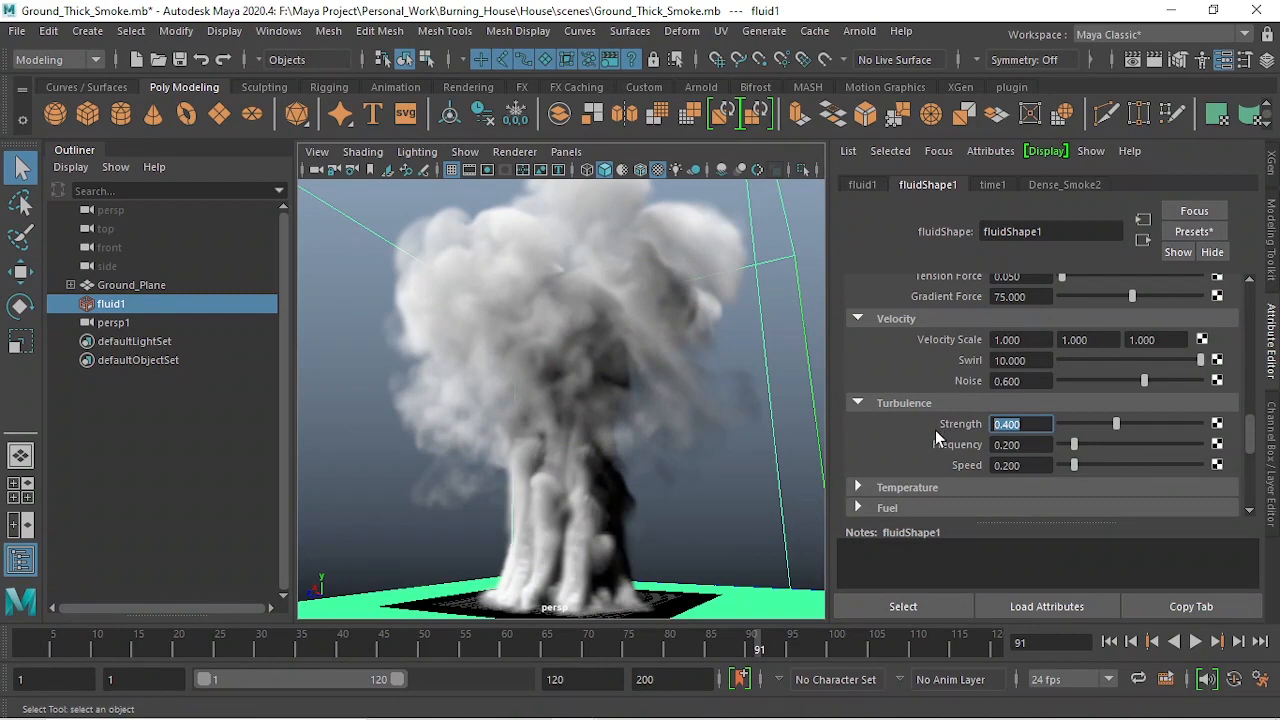
{"action": "type", "text": "1.5"}
{"action": "key", "text": "Return"}
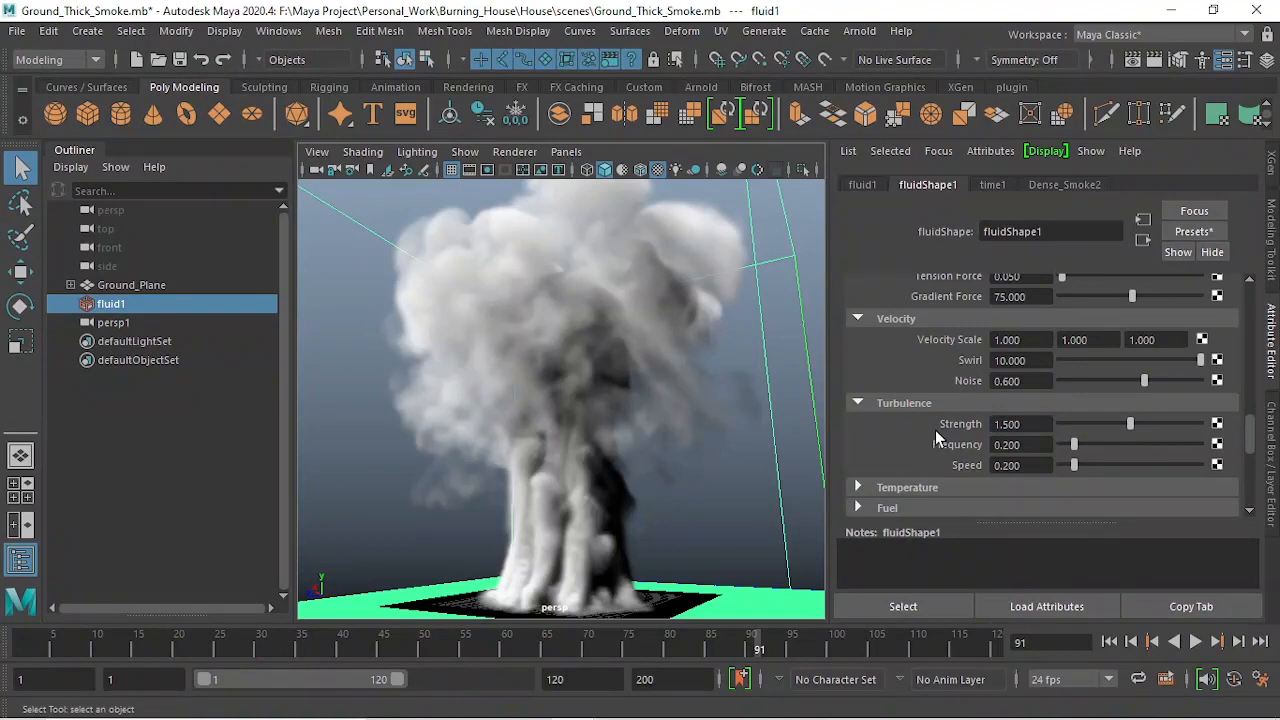
- Set the turbulence Speed to 0.4 and Frequency to 0.6
{"action": "left_click", "coordinate": [1030, 464]}
{"action": "type", "text": ".4"}
{"action": "key", "text": "Return"}
{"action": "left_click", "coordinate": [1018, 444]}
{"action": "type", "text": "."}
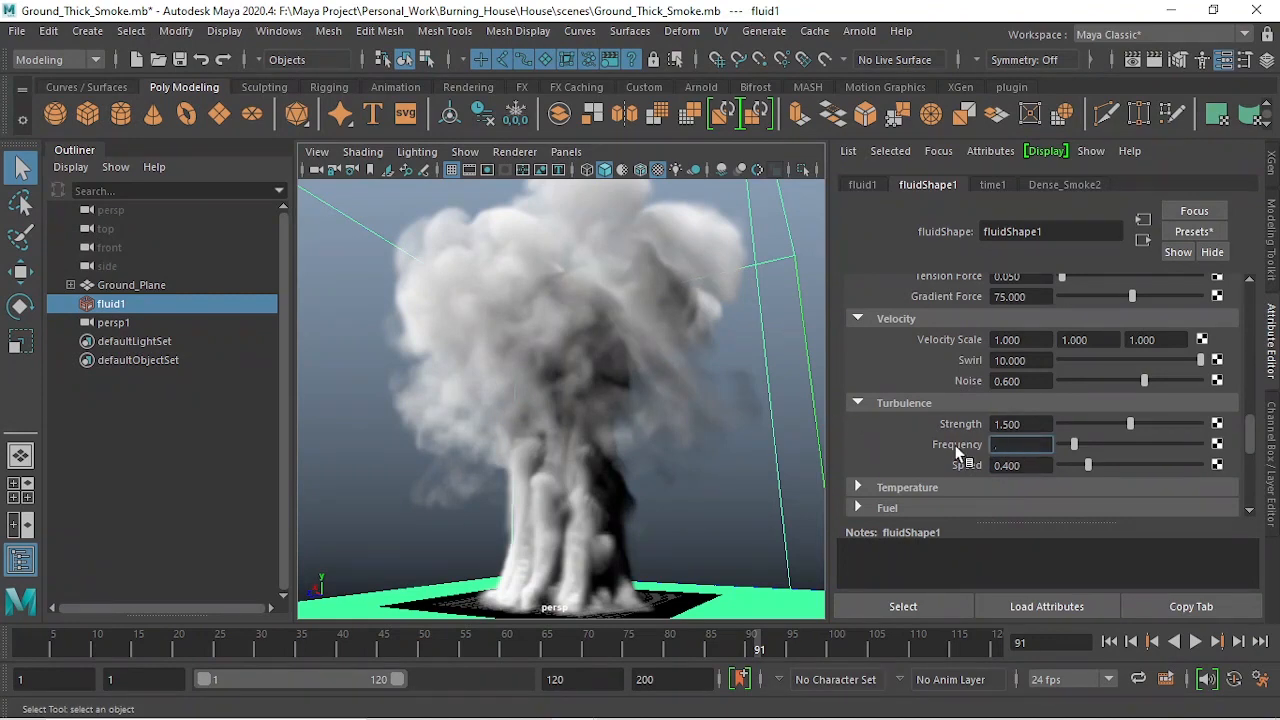
{"action": "type", "text": "6"}
{"action": "key", "text": "Return"}
- Switch the viewport to the persp1 camera
{"action": "scroll", "coordinate": [976, 427], "scroll_direction": "down", "scroll_amount": 2}
{"action": "scroll", "coordinate": [985, 424], "scroll_direction": "up", "scroll_amount": 3}
{"action": "scroll", "coordinate": [1000, 425], "scroll_direction": "up", "scroll_amount": 6}
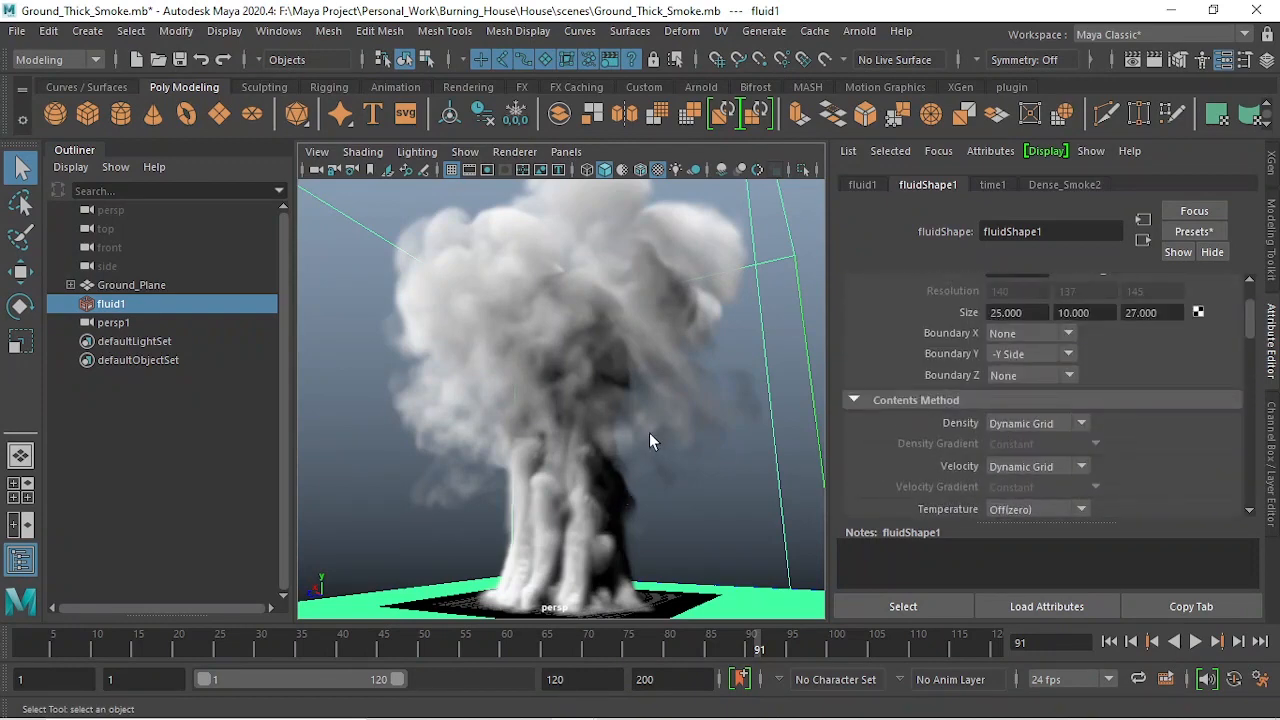
{"action": "left_click_drag", "start_coordinate": [649, 441], "coordinate": [647, 469], "text": "alt"}
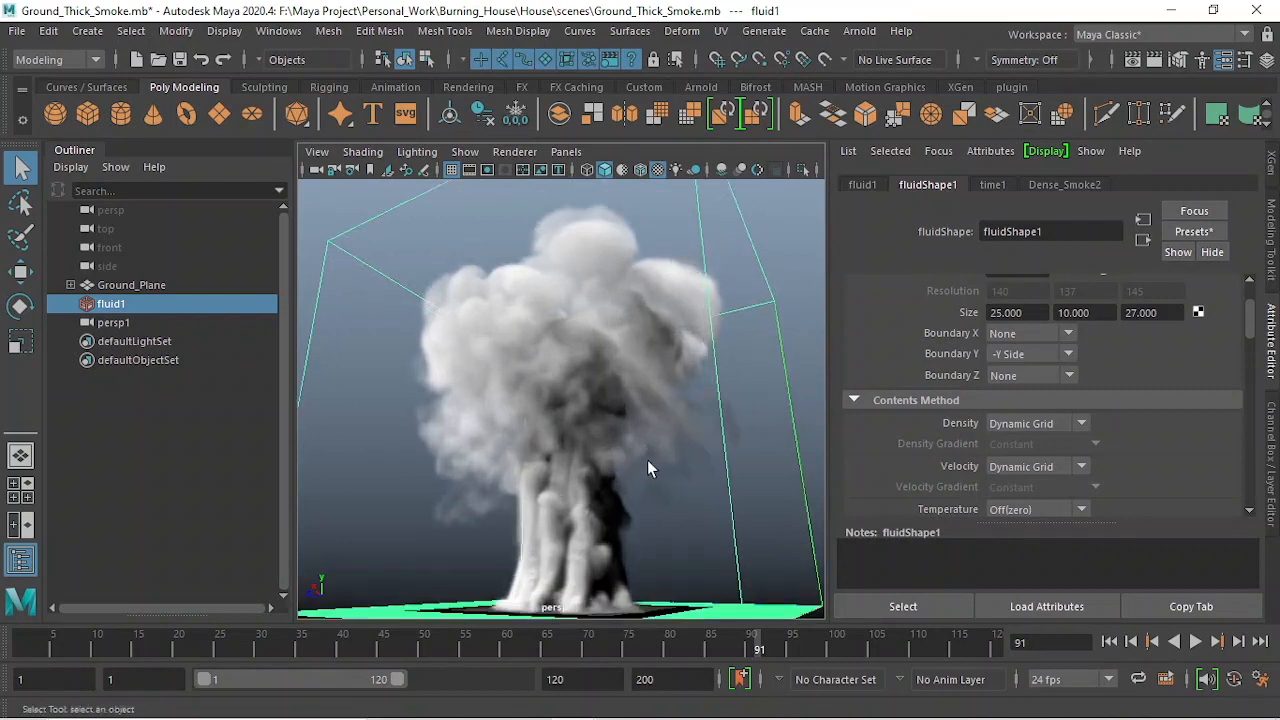
{"action": "left_click", "coordinate": [566, 151]}
{"action": "mouse_move", "coordinate": [600, 171]}
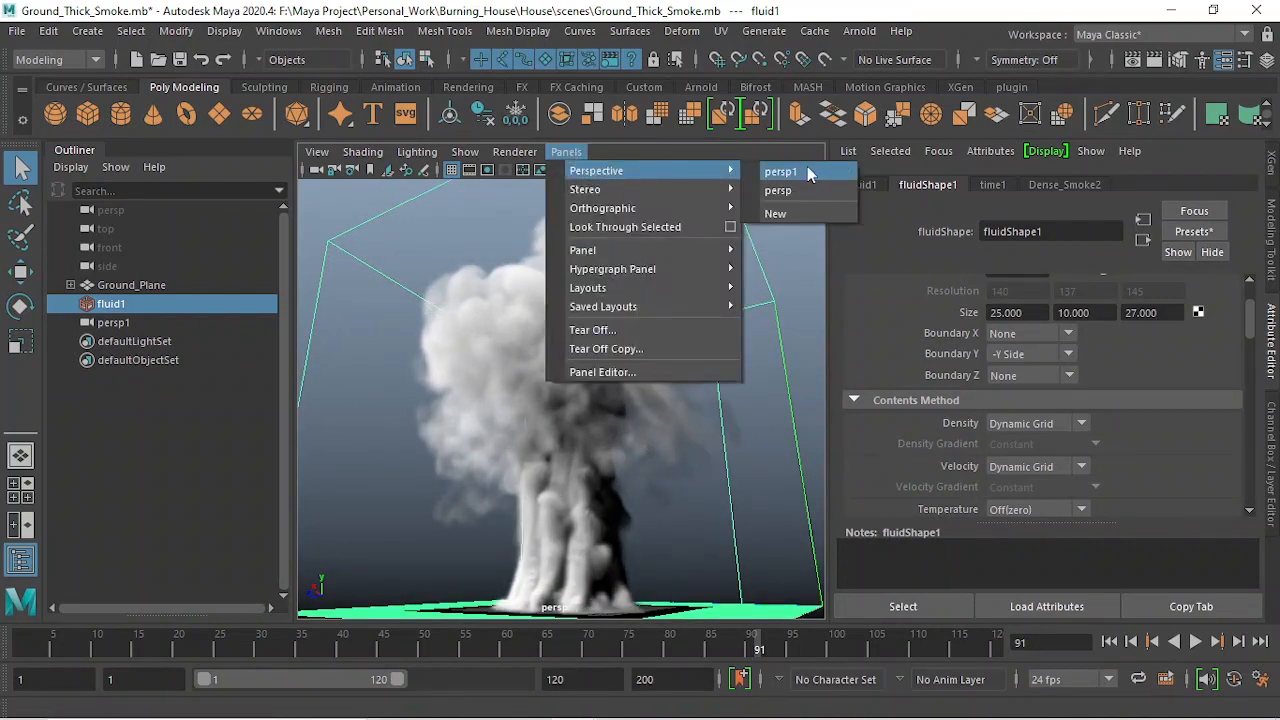
{"action": "left_click", "coordinate": [808, 170]}
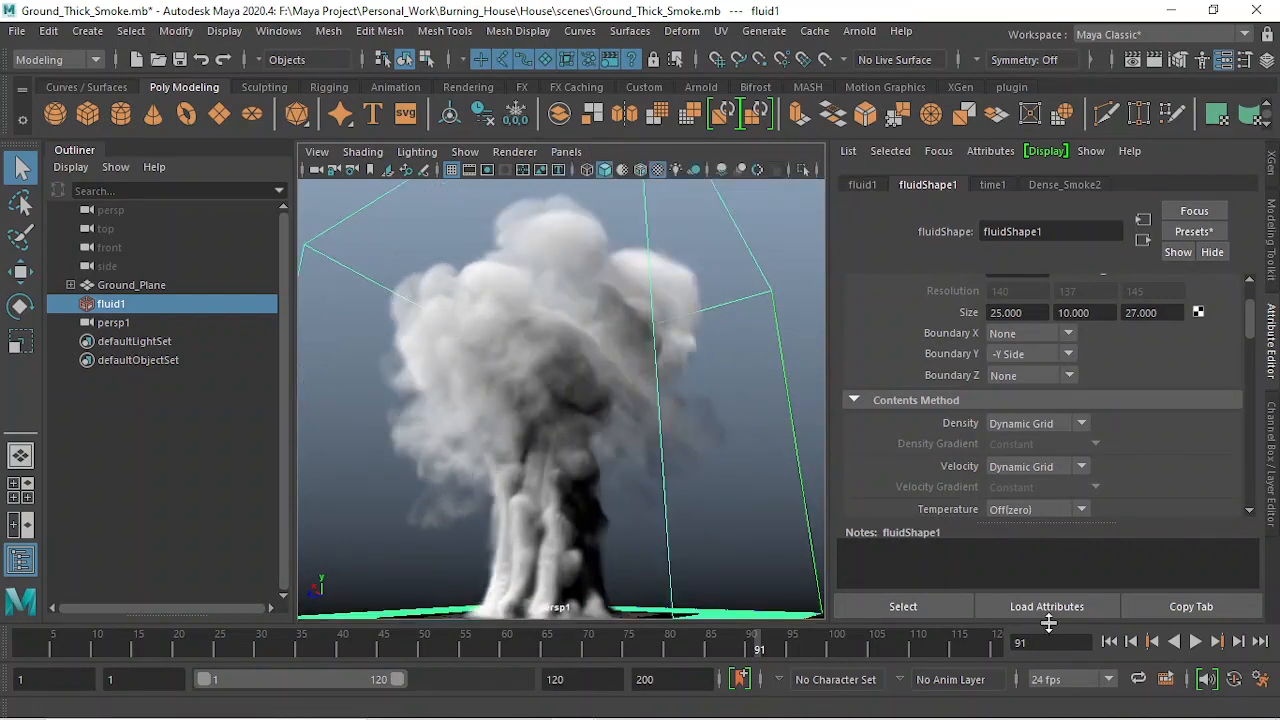
- Set the fluid container's Boundary Draw to None in its Display attributes
{"action": "scroll", "coordinate": [1009, 430], "scroll_direction": "up", "scroll_amount": 2}
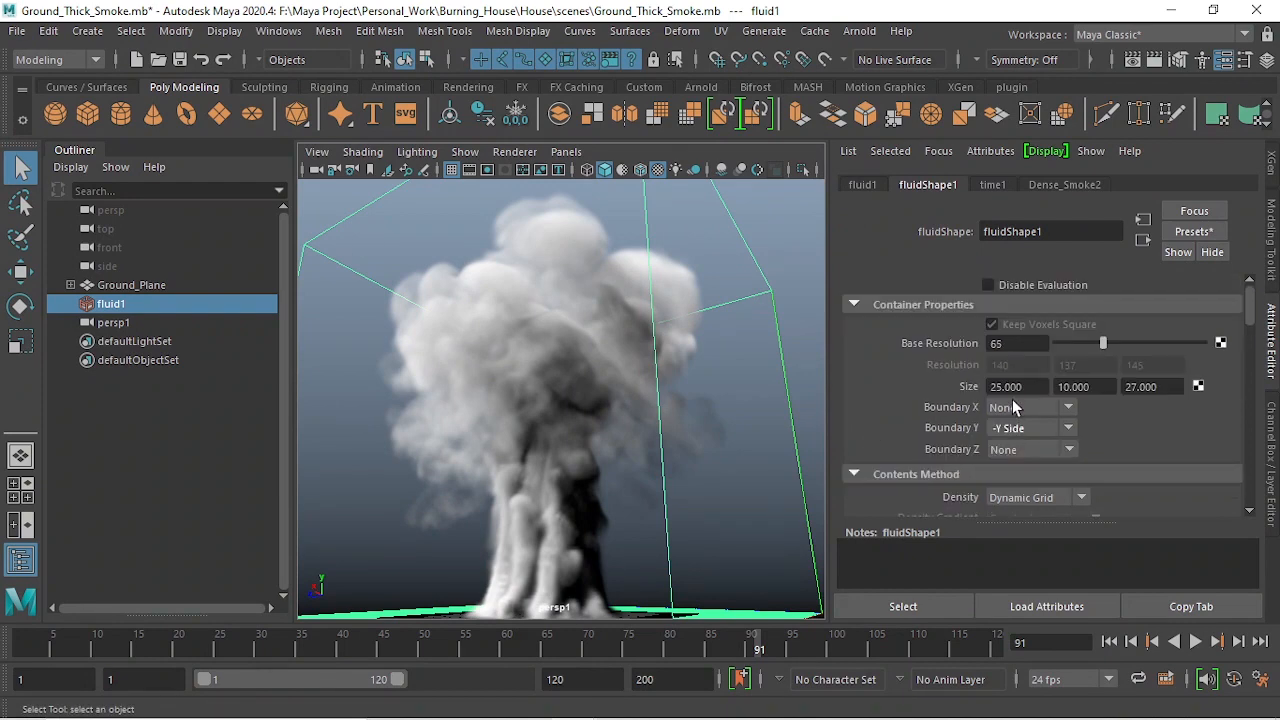
{"action": "scroll", "coordinate": [1012, 399], "scroll_direction": "down", "scroll_amount": 5}
{"action": "left_click", "coordinate": [1059, 381]}
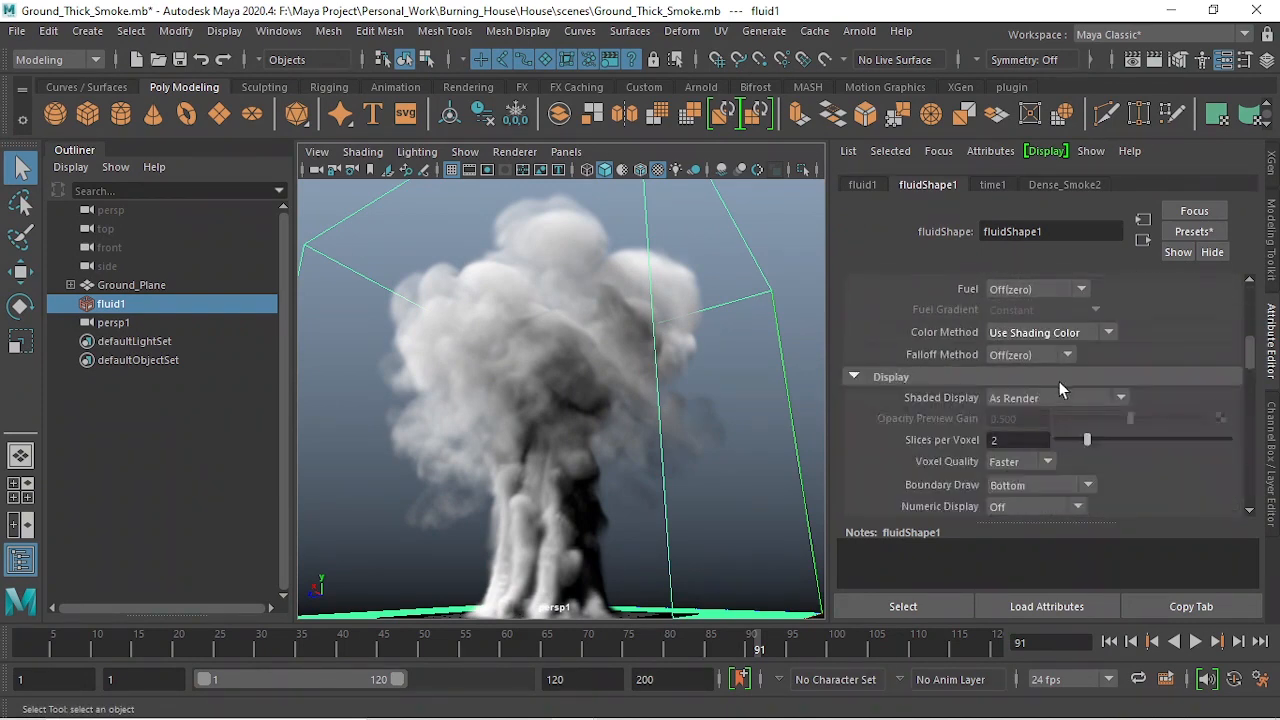
{"action": "scroll", "coordinate": [1059, 385], "scroll_direction": "down", "scroll_amount": 3}
{"action": "left_click", "coordinate": [1023, 373]}
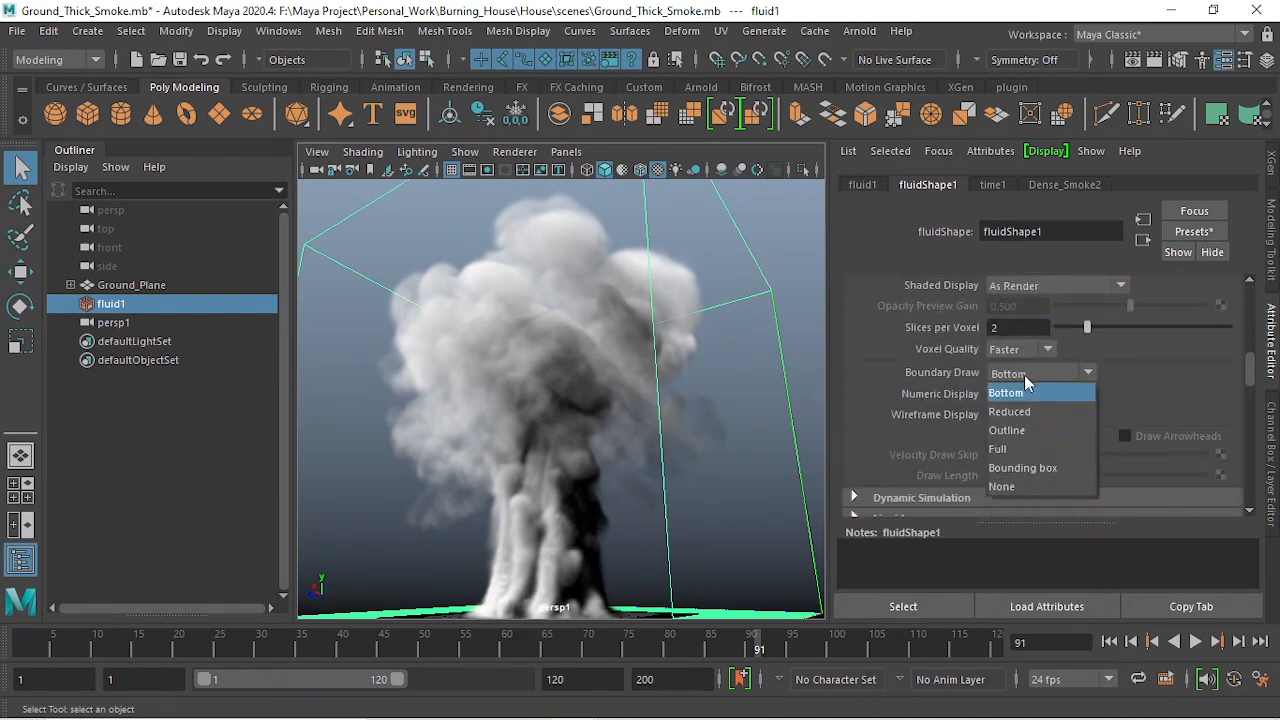
{"action": "left_click", "coordinate": [1012, 486]}
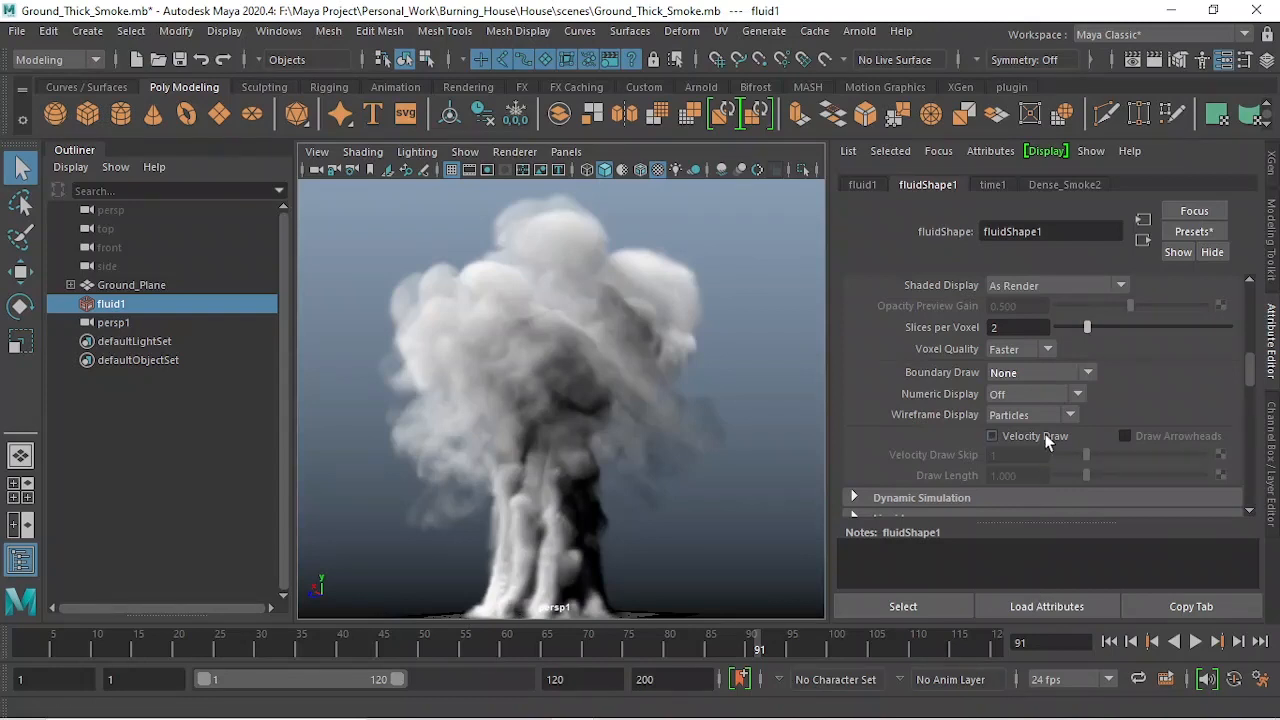
- Return to the first frame and create a playblast with the movie file named Ground_Thick_Smoke_1
{"action": "left_click", "coordinate": [1110, 642]}
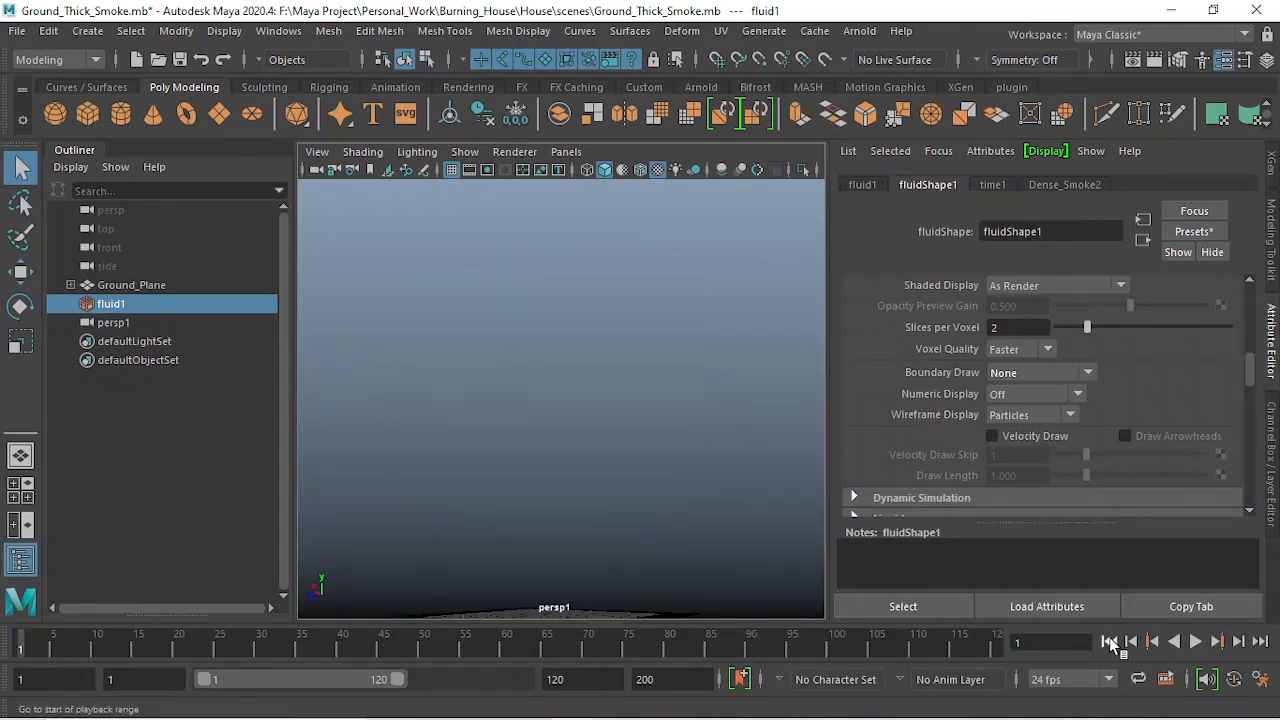
{"action": "right_click", "coordinate": [18, 648]}
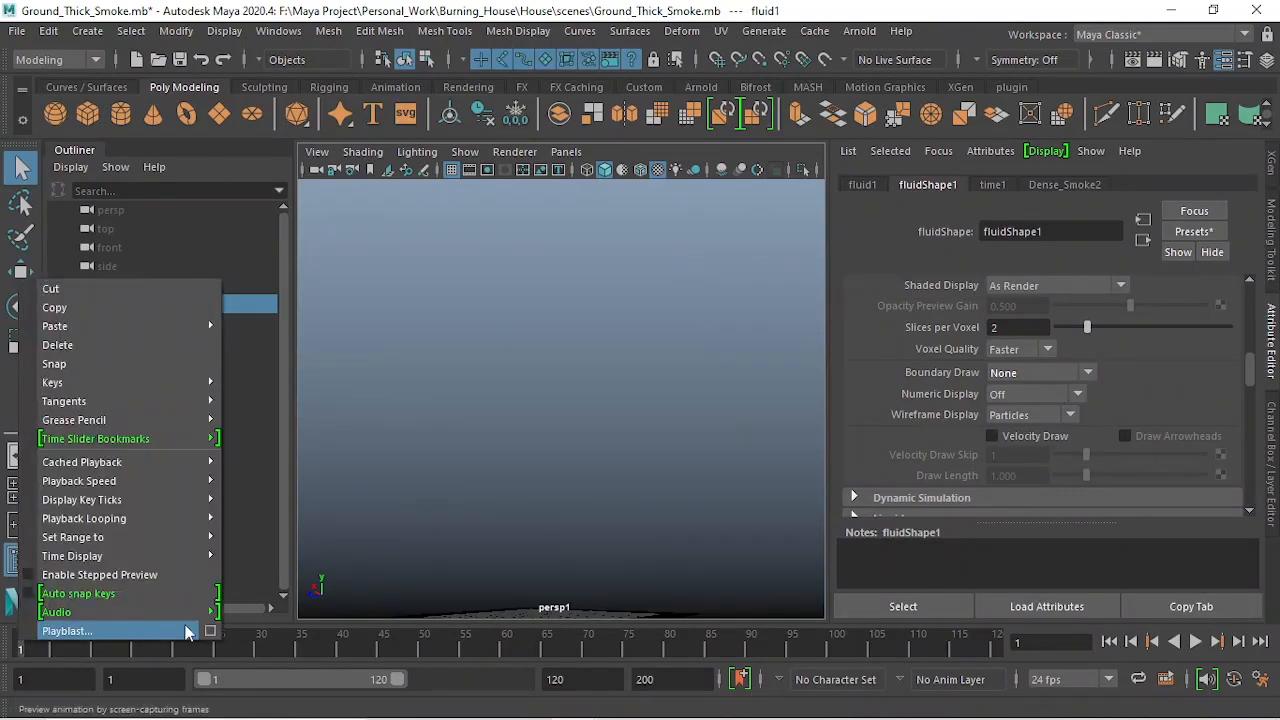
{"action": "left_click", "coordinate": [210, 631]}
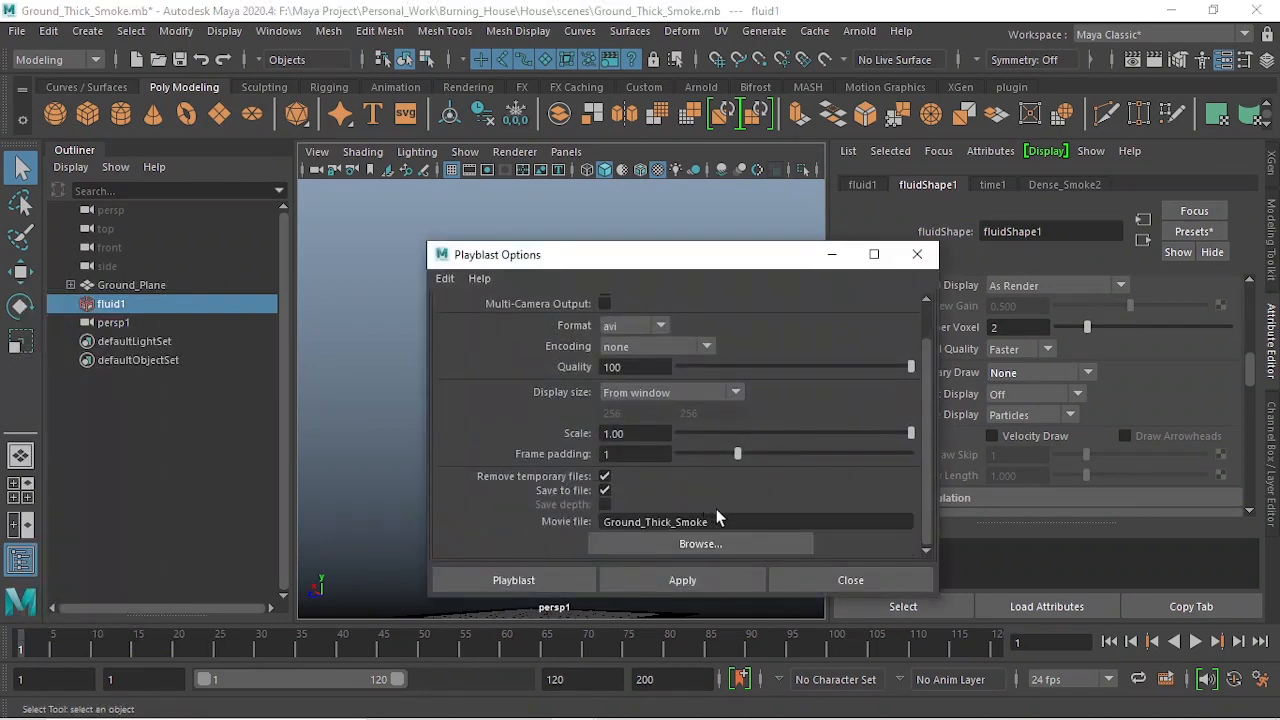
{"action": "left_click", "coordinate": [724, 521]}
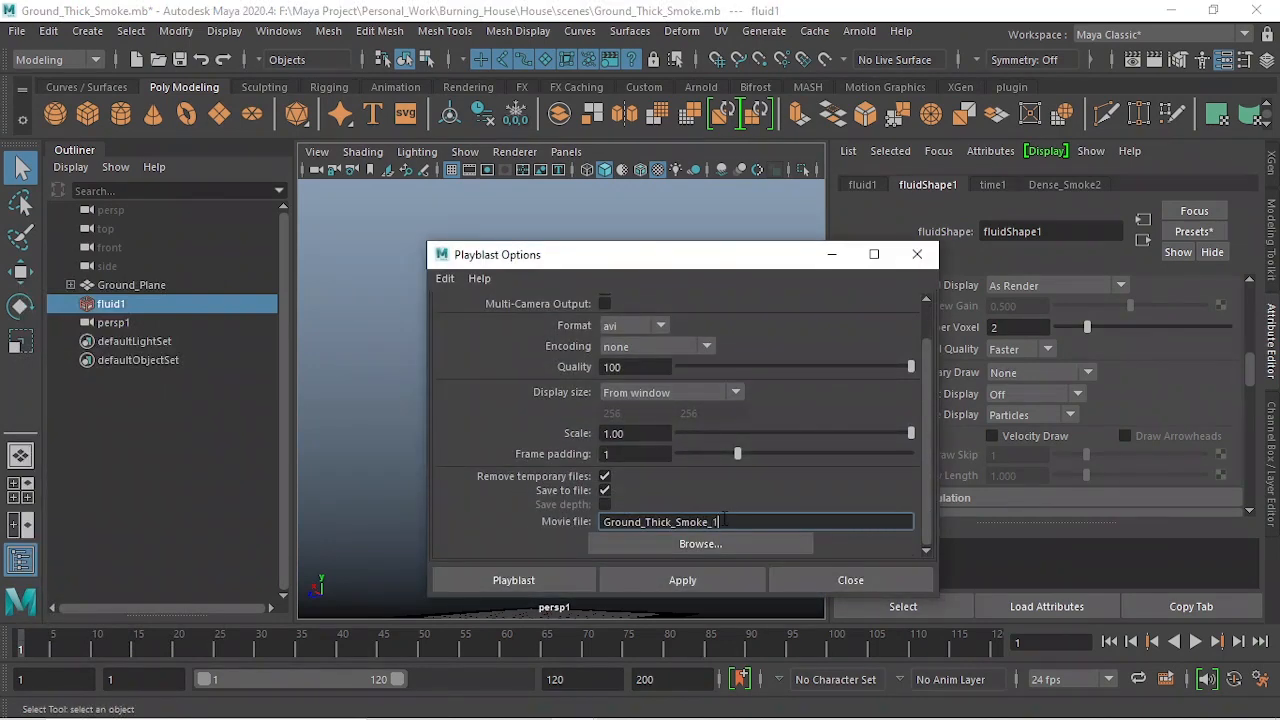
{"action": "left_click", "coordinate": [581, 580]}
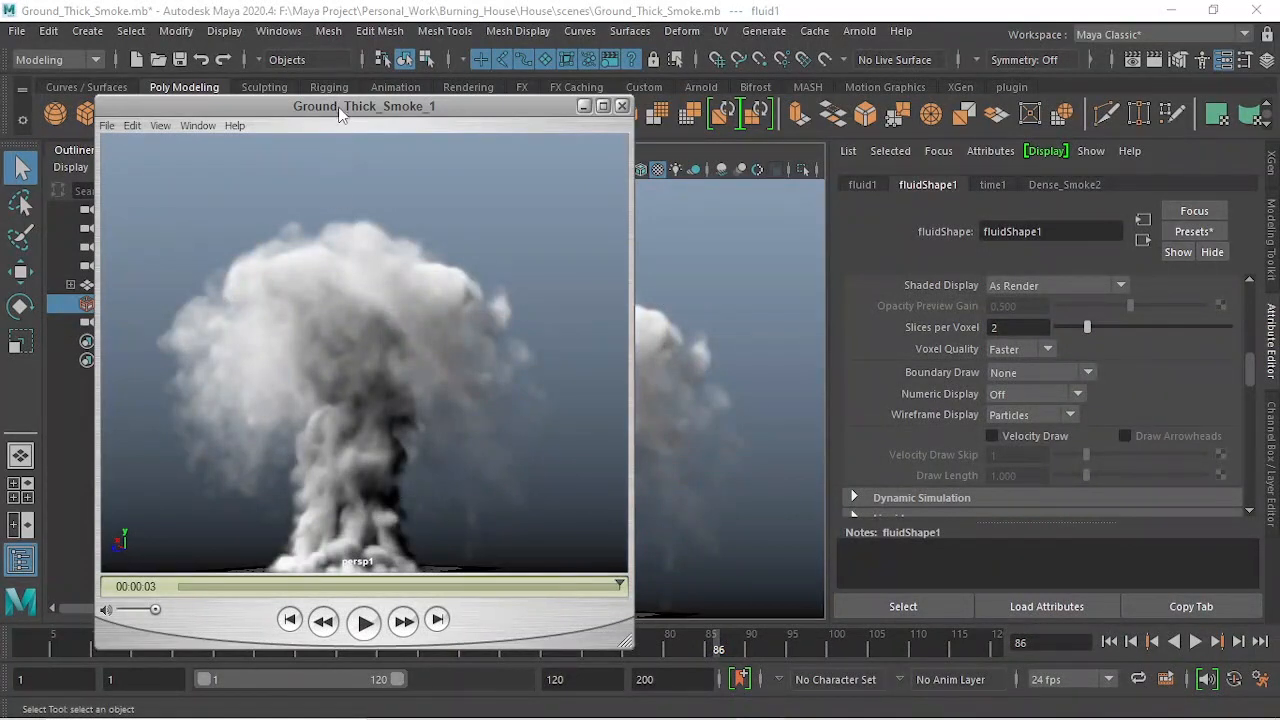
- Play the Ground_Thick_Smoke_1 playblast repeatedly from its start to examine the smoke's turbulence and shape, and close the preview
{"action": "mouse_move", "coordinate": [340, 115]}
{"action": "left_mouse_down"}
{"action": "mouse_move", "coordinate": [480, 118]}
{"action": "mouse_move", "coordinate": [322, 120]}
{"action": "left_mouse_up"}
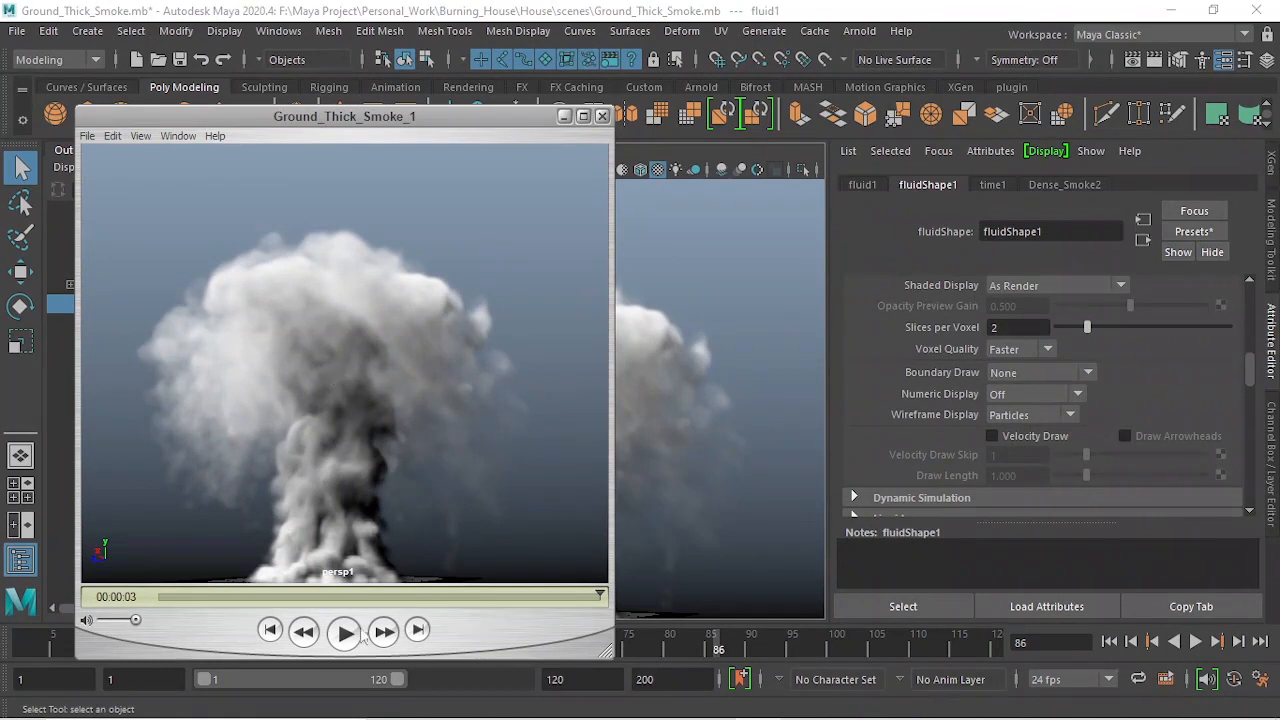
{"action": "left_click", "coordinate": [269, 630]}
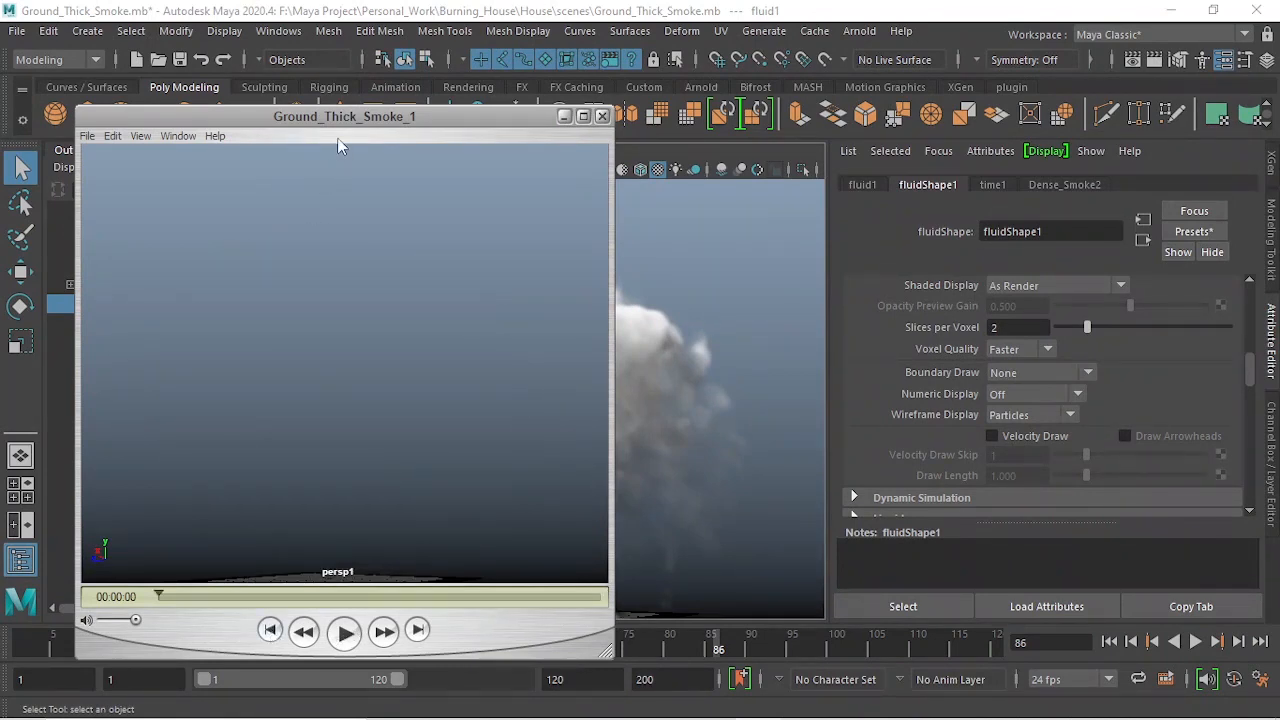
{"action": "left_click_drag", "start_coordinate": [339, 120], "coordinate": [322, 118]}
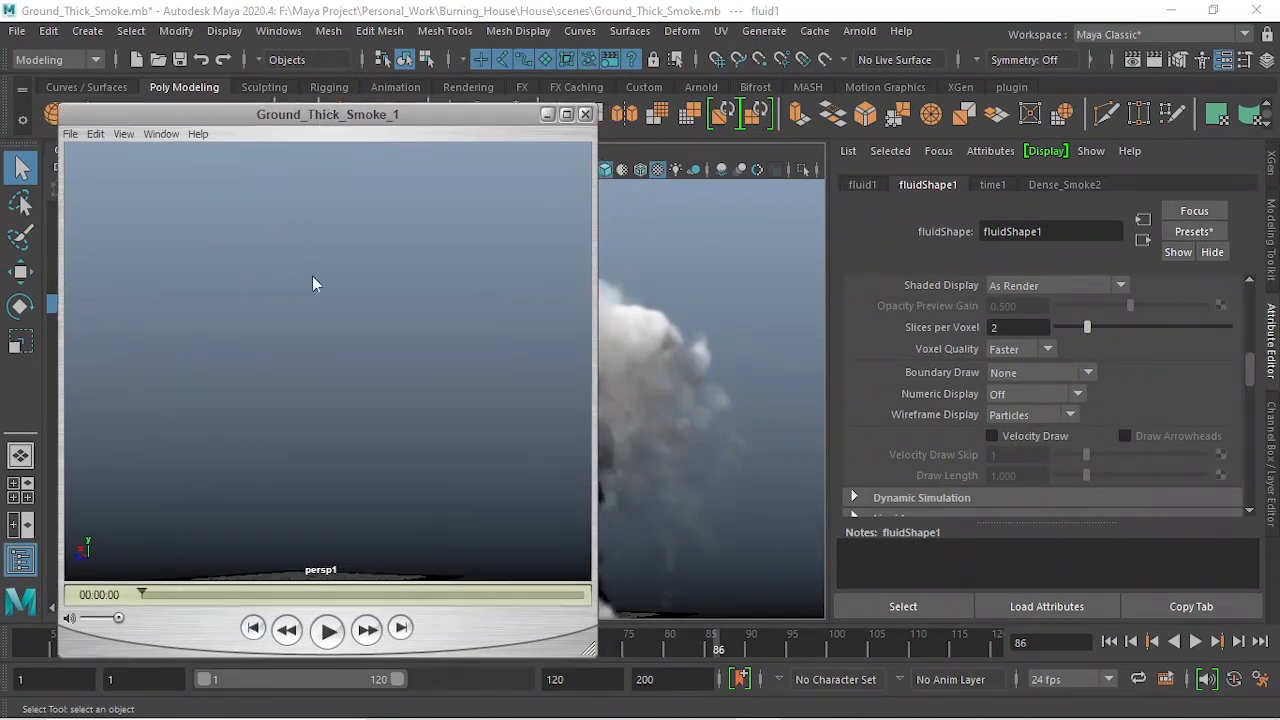
{"action": "left_click", "coordinate": [327, 630]}
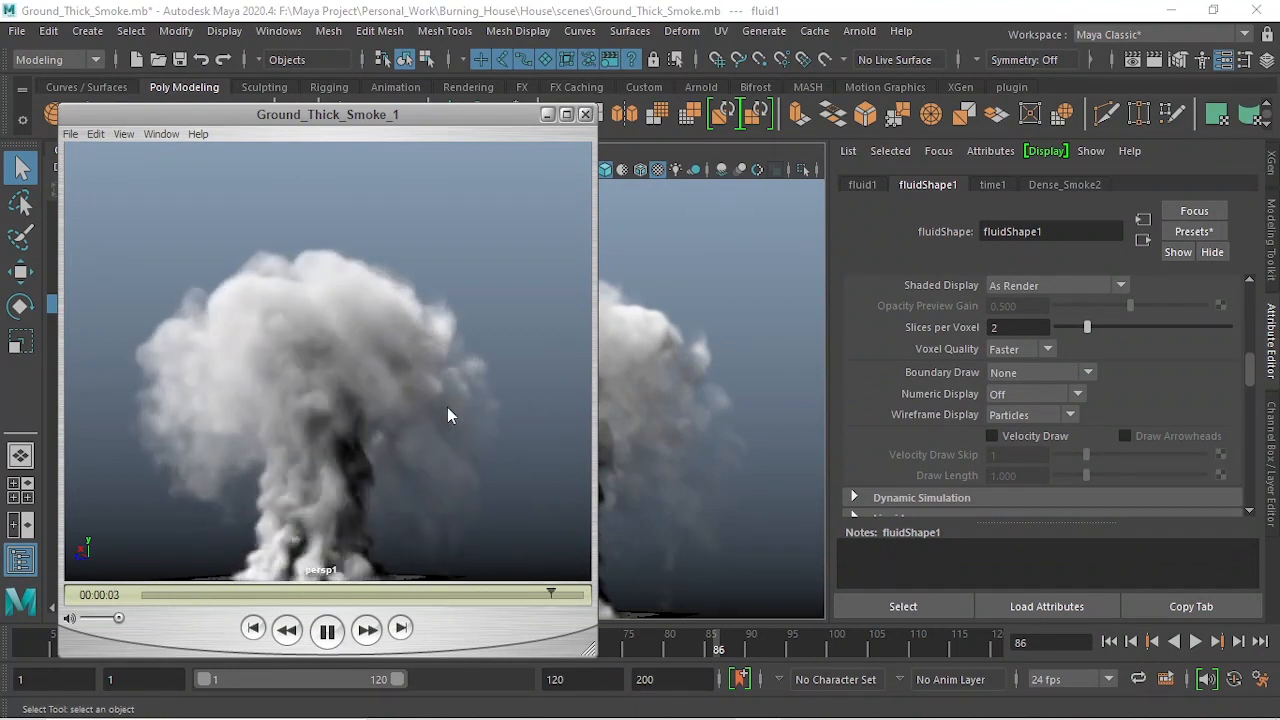
{"action": "left_click", "coordinate": [335, 631]}
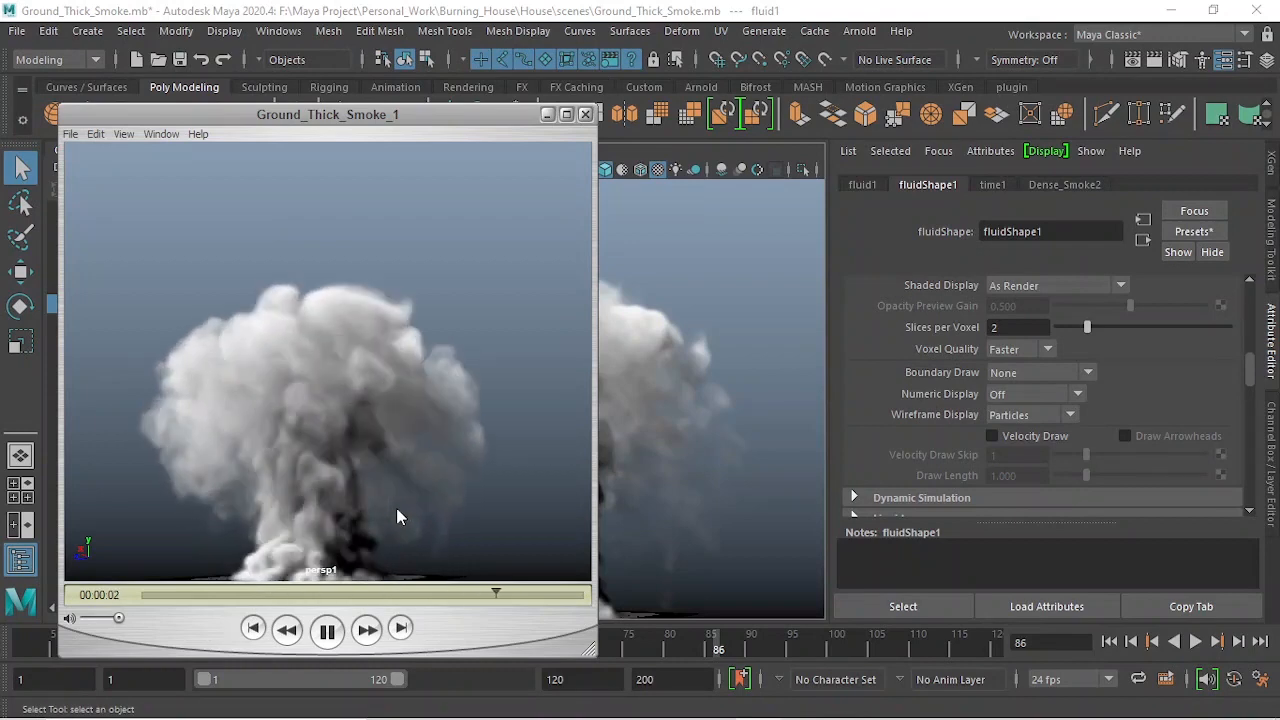
{"action": "left_click", "coordinate": [329, 631]}
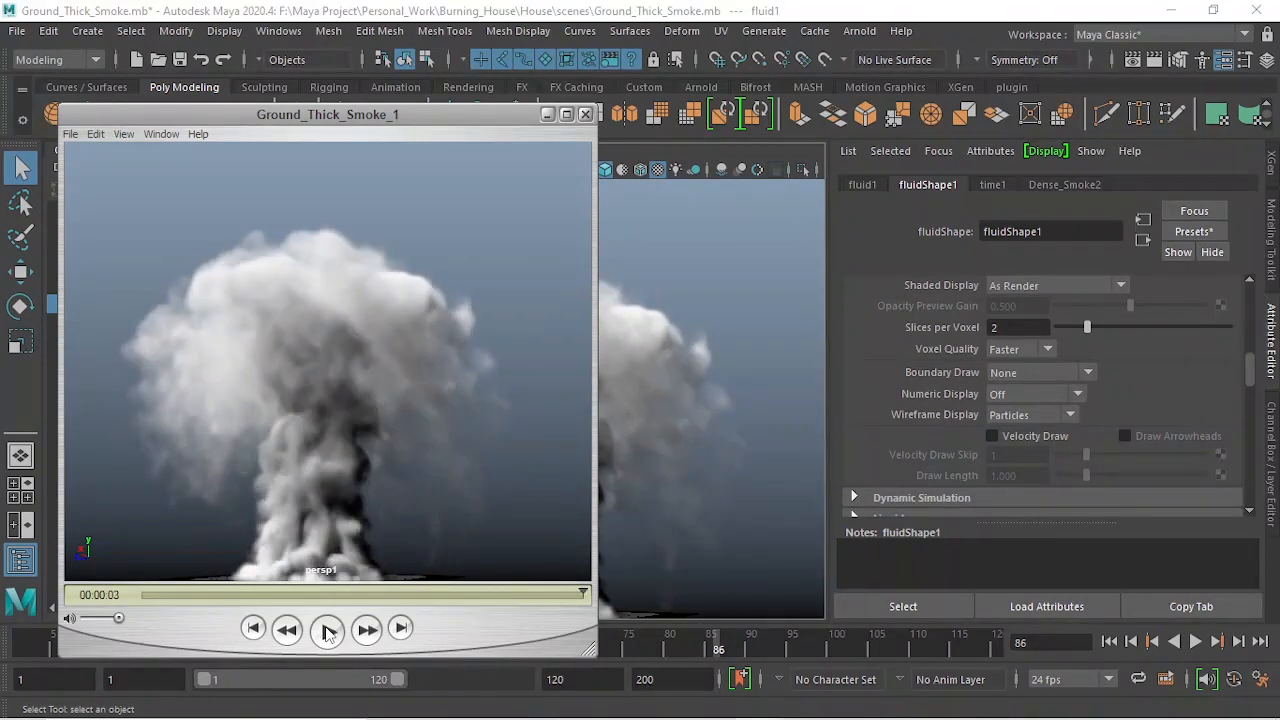
{"action": "left_click", "coordinate": [329, 634]}
{"action": "left_click", "coordinate": [329, 634]}
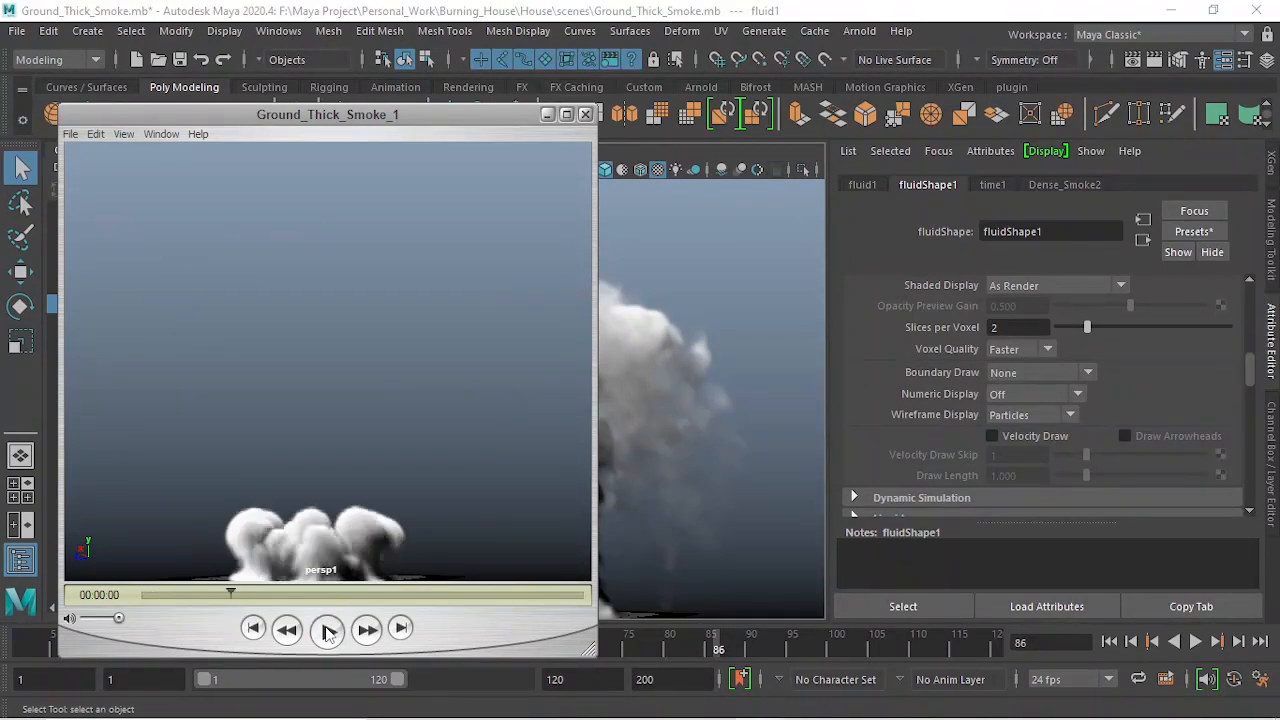
{"action": "left_click", "coordinate": [585, 115]}
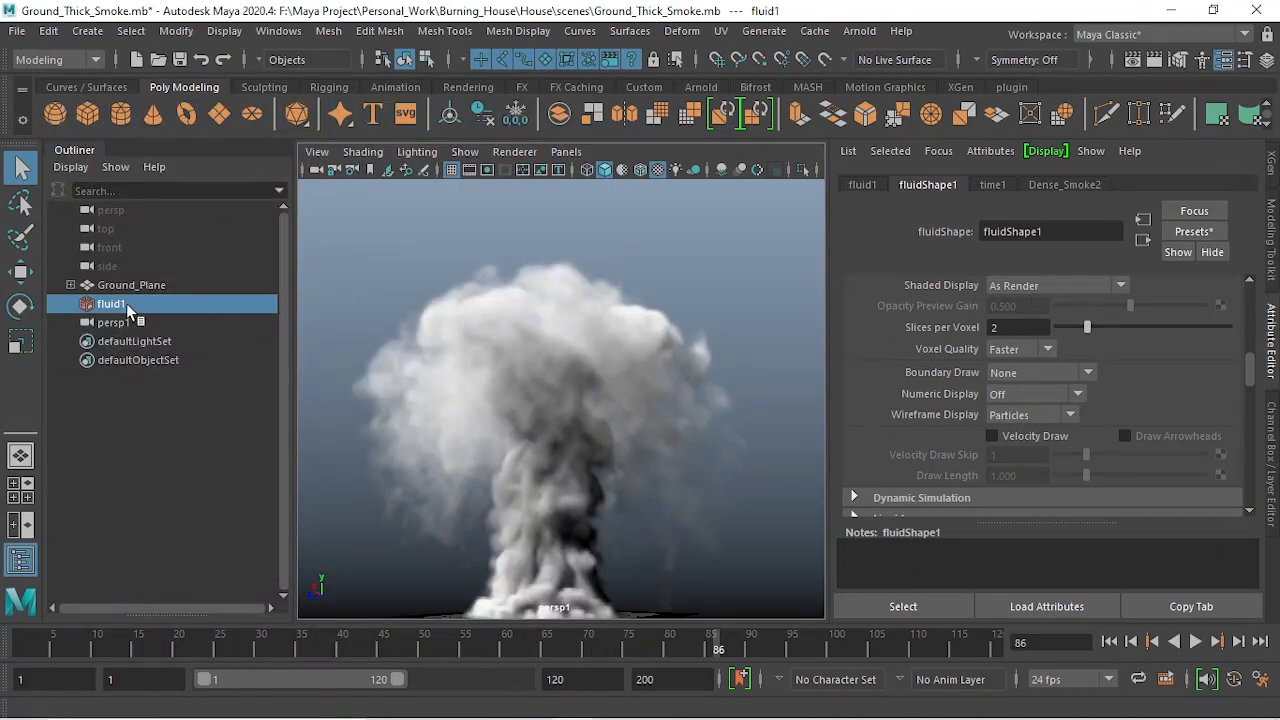
- Open the fluid container's Opacity ramp from the Shading attributes in its enlarged curve editor
{"action": "scroll", "coordinate": [1068, 411], "scroll_direction": "down", "scroll_amount": 10}
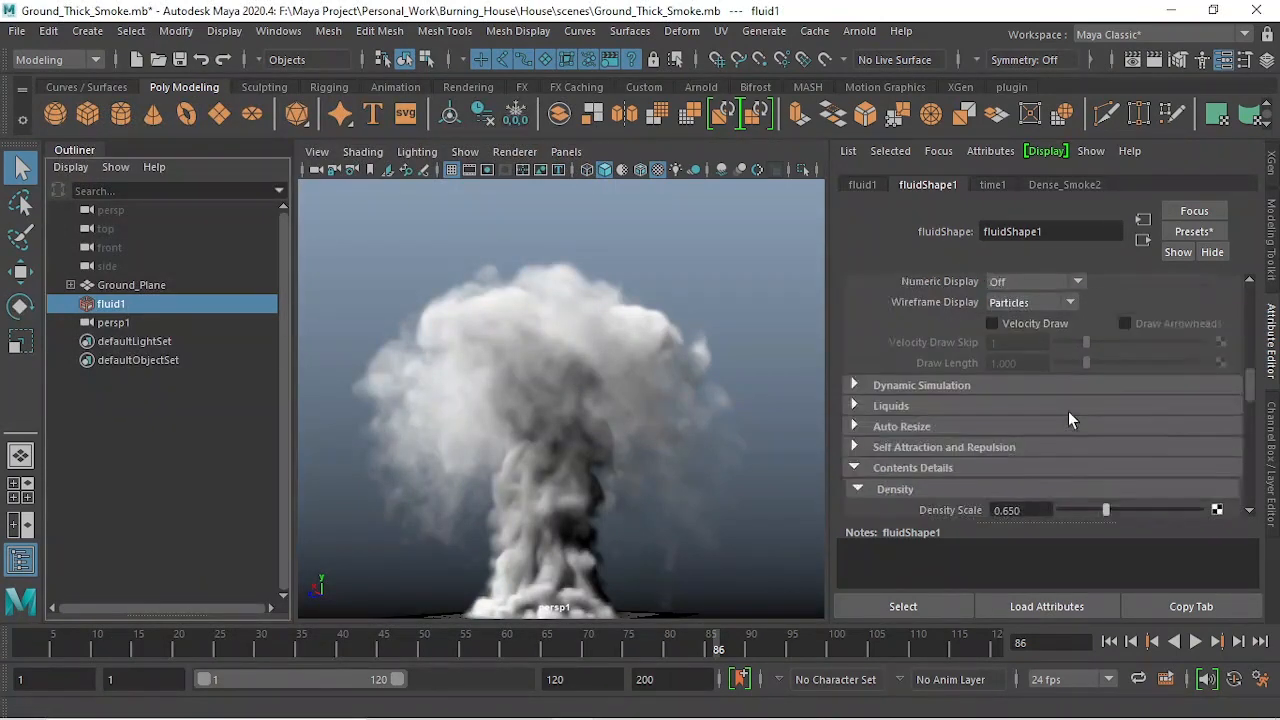
{"action": "scroll", "coordinate": [1071, 393], "scroll_direction": "down", "scroll_amount": 5}
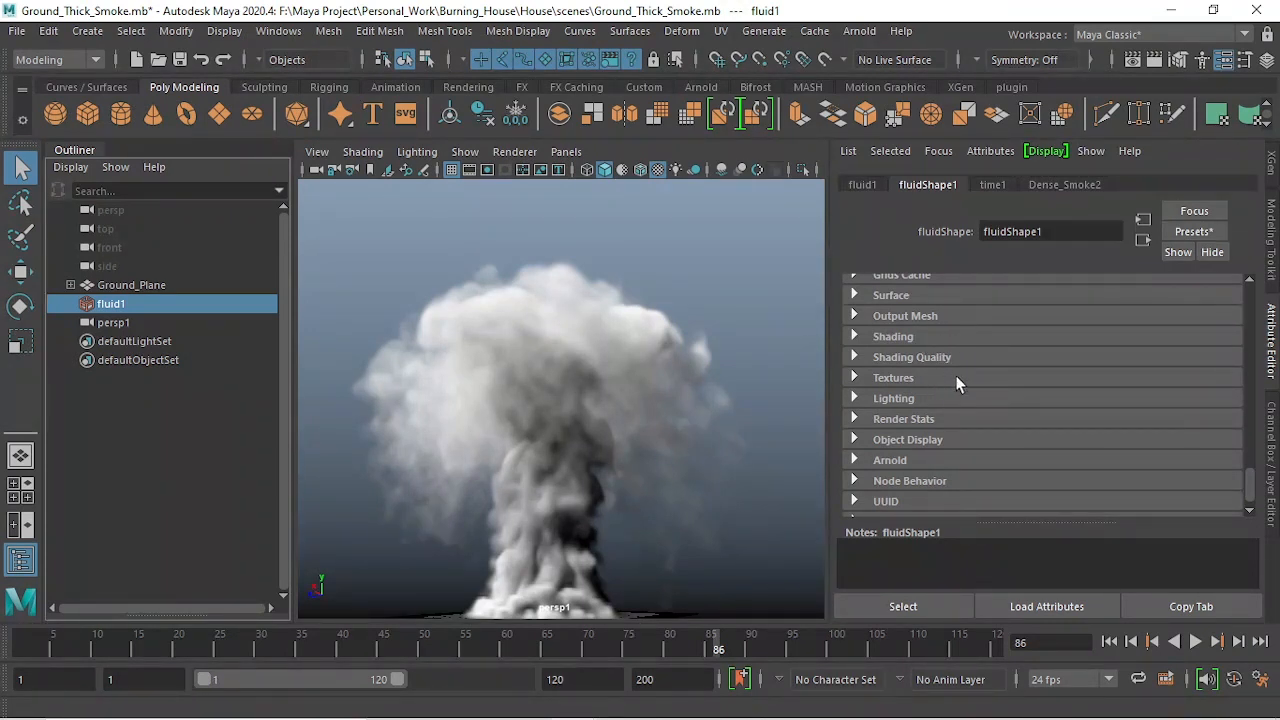
{"action": "scroll", "coordinate": [994, 386], "scroll_direction": "up", "scroll_amount": 3}
{"action": "scroll", "coordinate": [1014, 400], "scroll_direction": "down", "scroll_amount": 1}
{"action": "scroll", "coordinate": [1014, 400], "scroll_direction": "up", "scroll_amount": 1}
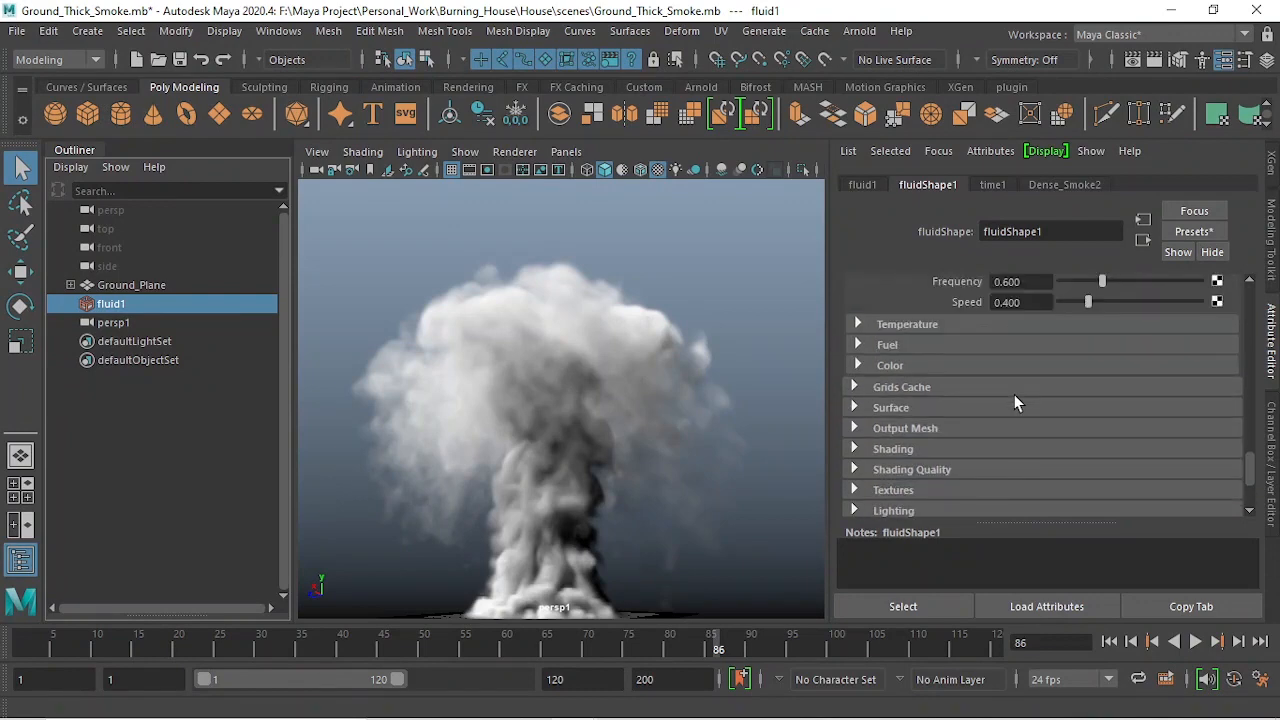
{"action": "left_click", "coordinate": [930, 452]}
{"action": "scroll", "coordinate": [1066, 404], "scroll_direction": "down", "scroll_amount": 6}
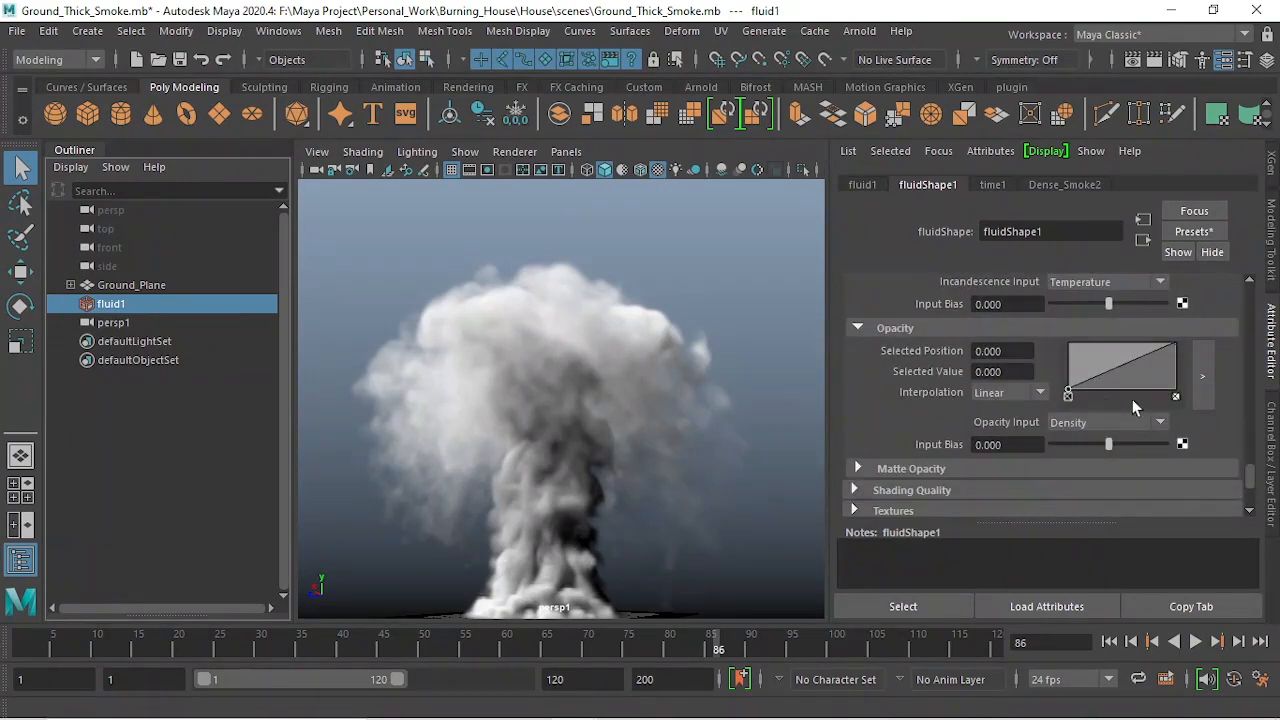
{"action": "left_click", "coordinate": [1207, 379]}
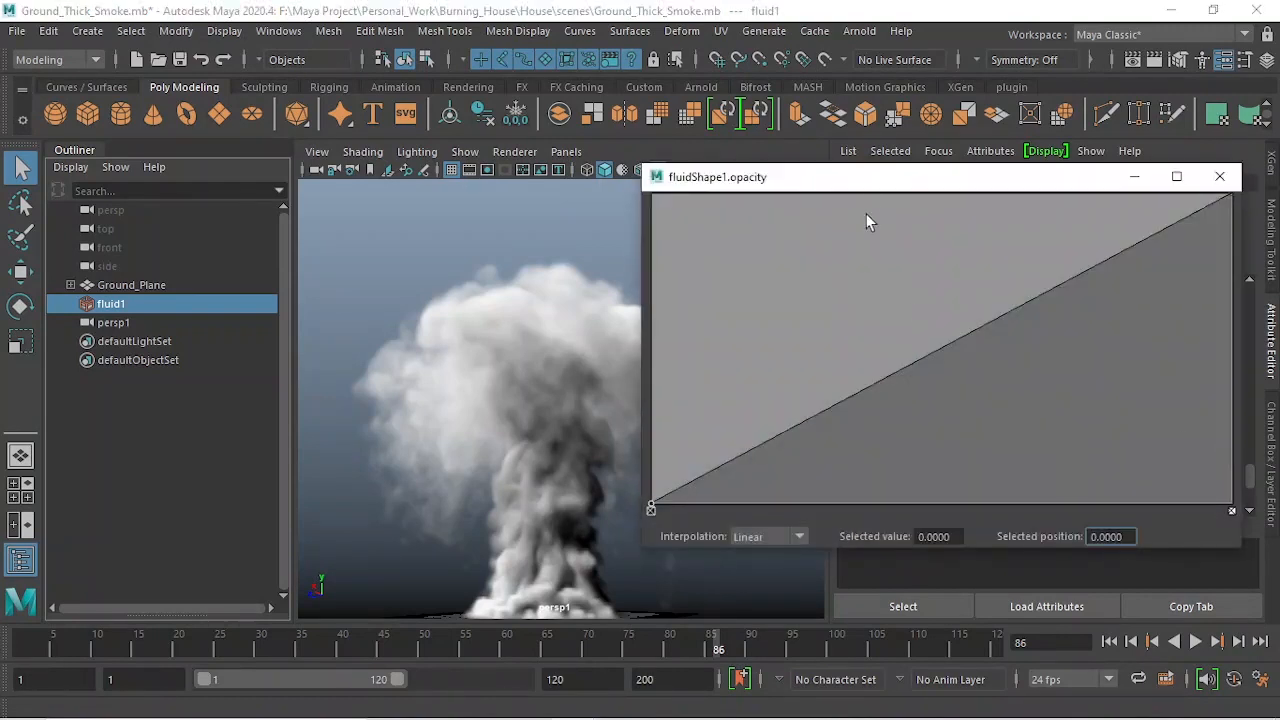
{"action": "left_click_drag", "start_coordinate": [879, 187], "coordinate": [906, 170]}
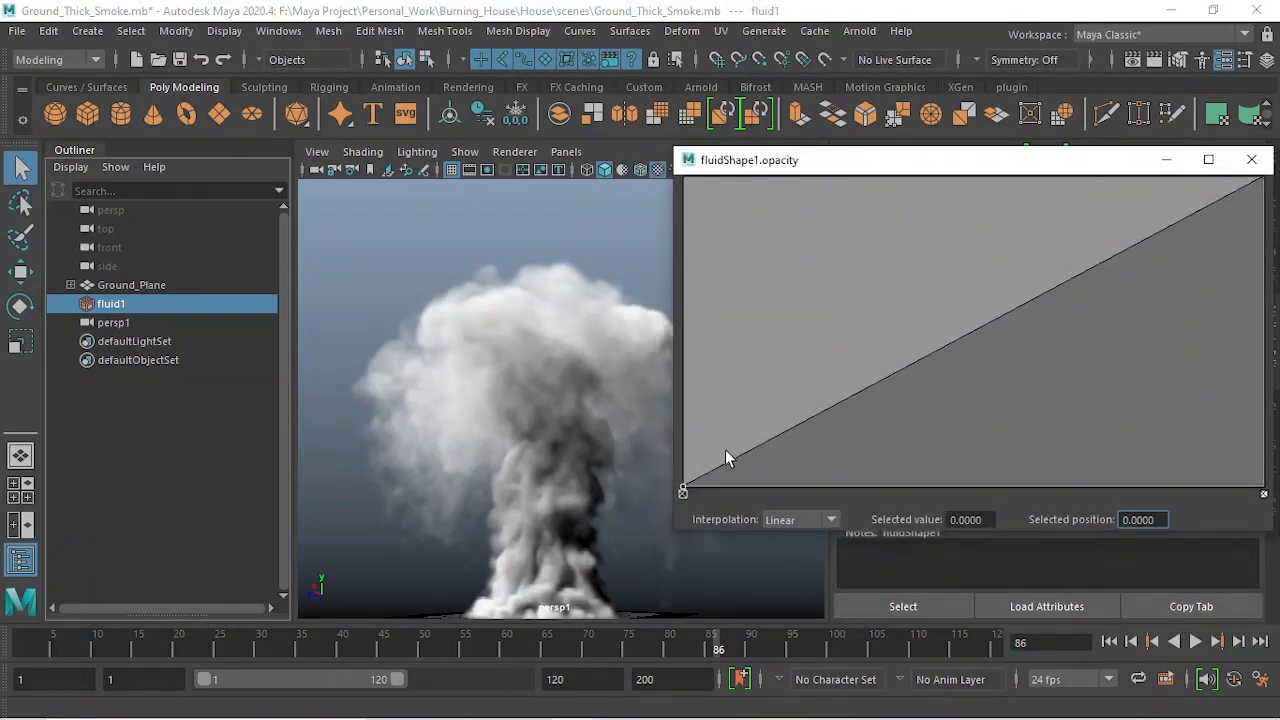
{"action": "left_click_drag", "start_coordinate": [804, 164], "coordinate": [778, 164]}
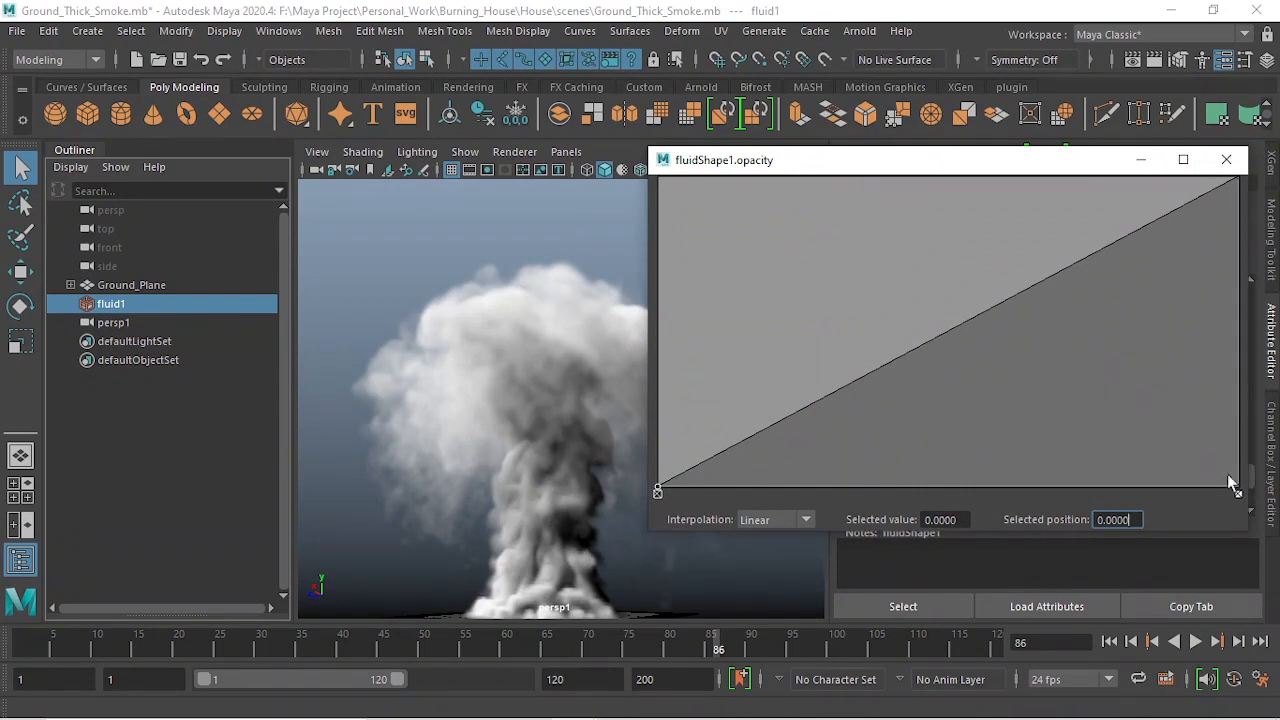
{"action": "mouse_move", "coordinate": [664, 714]}
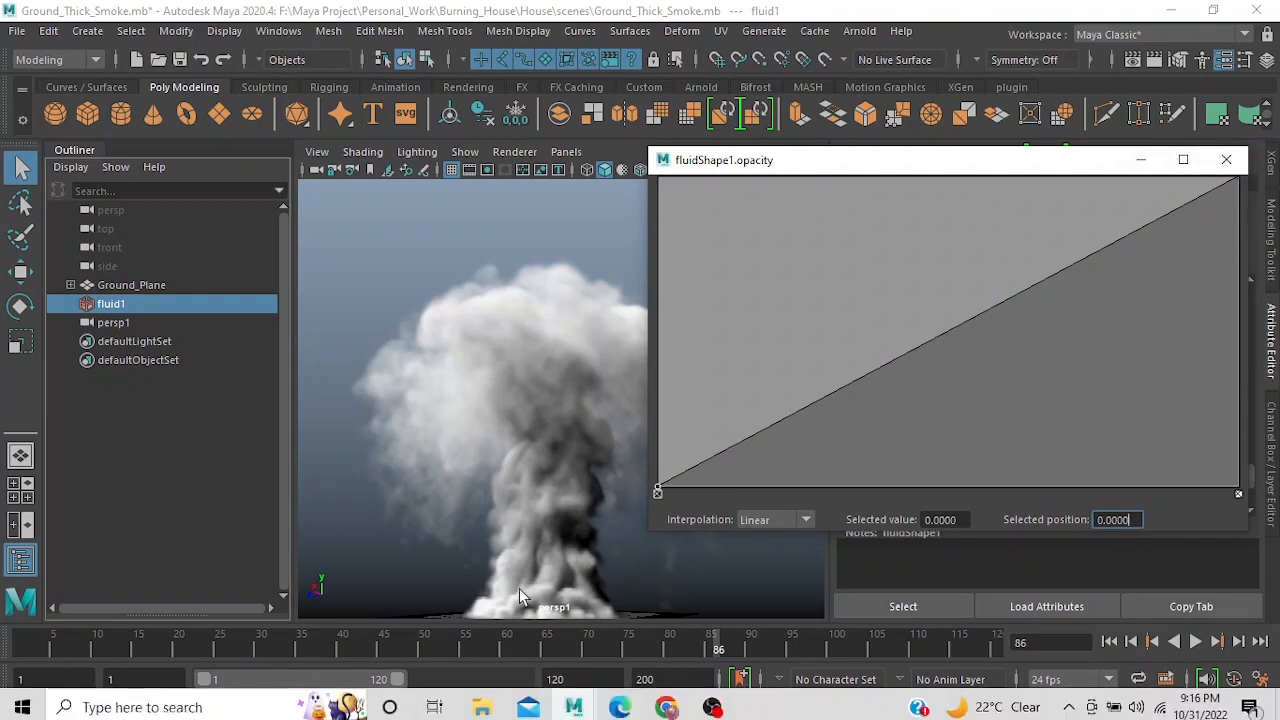
- Add a point to the opacity curve at about position 0.06 and value 0.25, and save the scene
{"action": "left_click", "coordinate": [680, 460]}
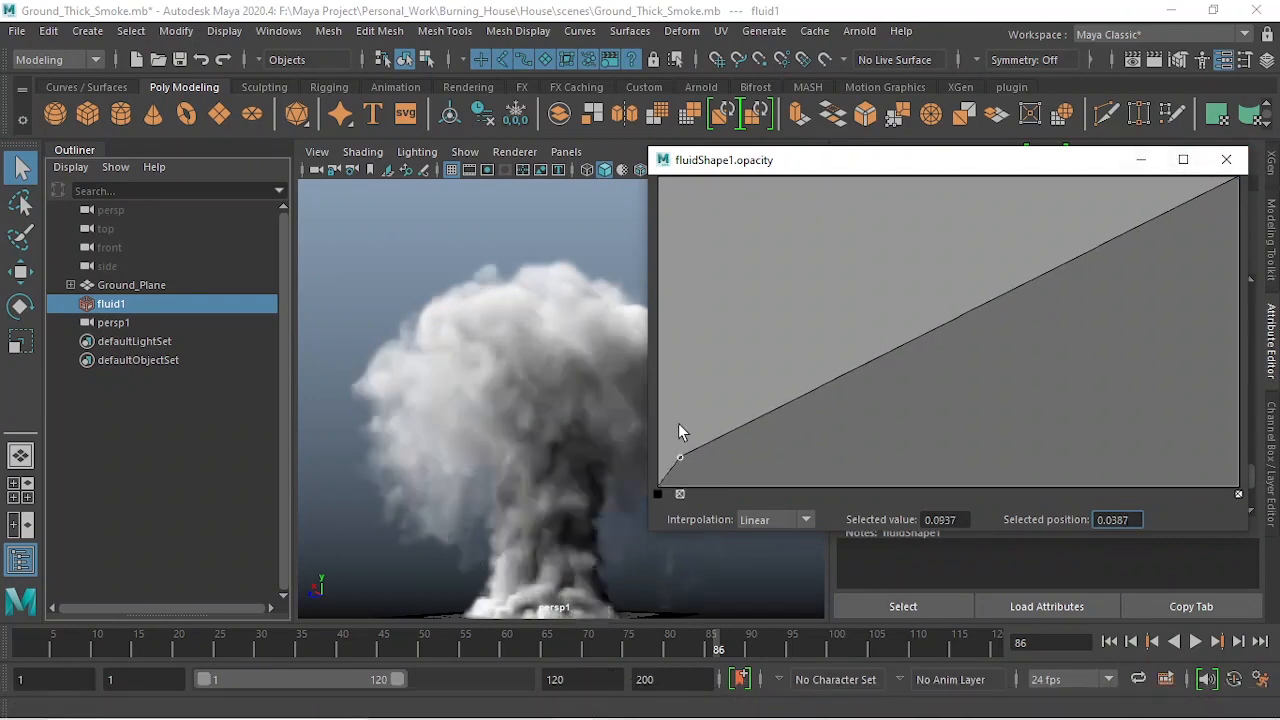
{"action": "left_click_drag", "start_coordinate": [690, 410], "coordinate": [690, 410]}
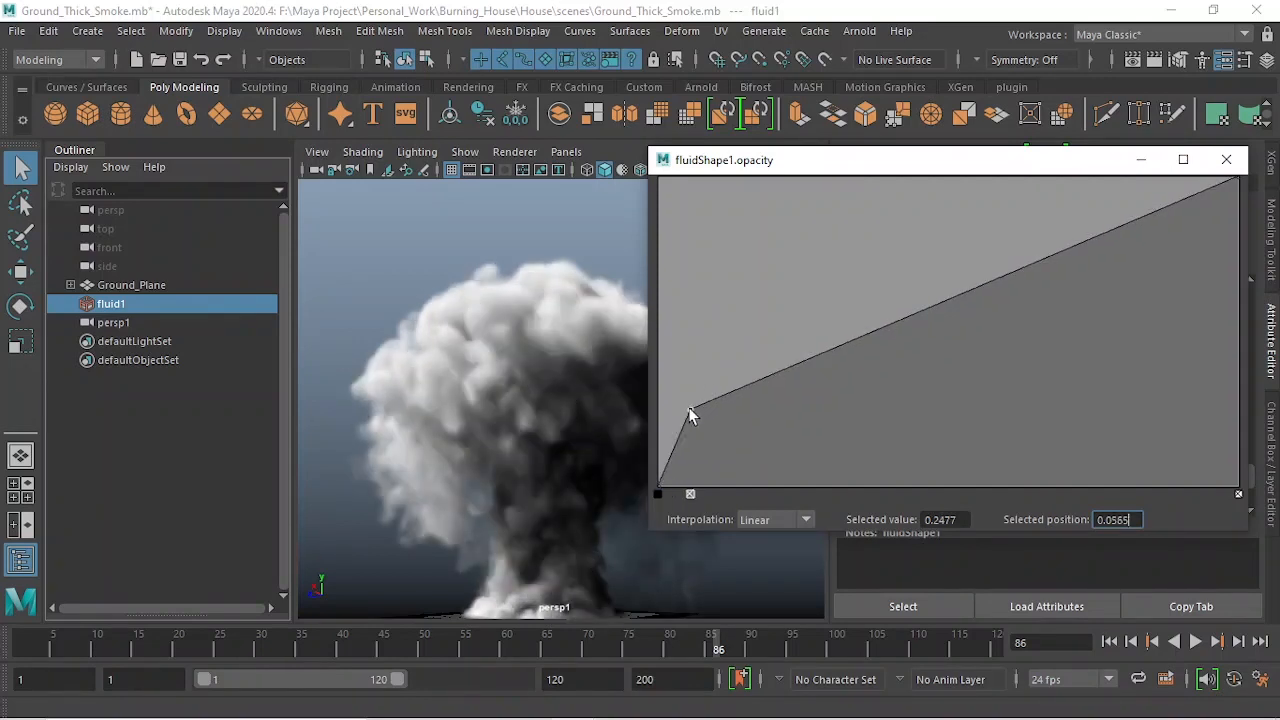
{"action": "left_click", "coordinate": [17, 31]}
{"action": "left_click", "coordinate": [76, 110]}
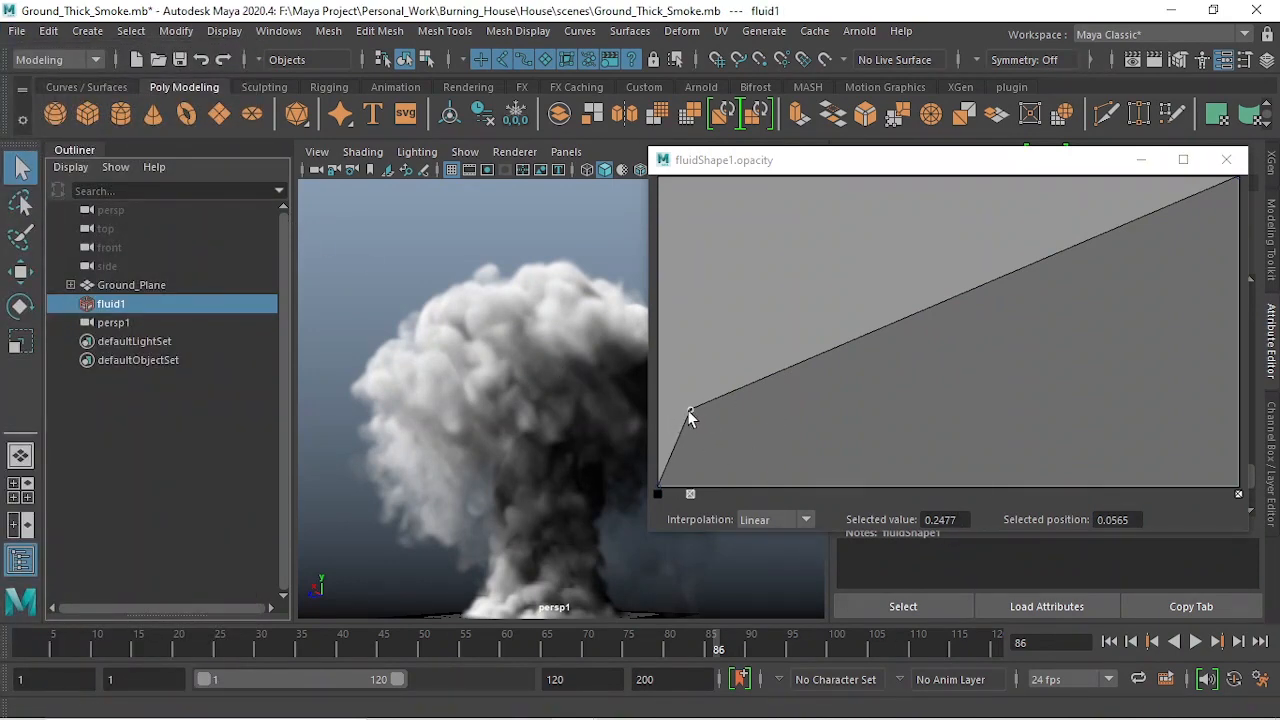
- Lower the first added opacity point to a value of about 0.19 and add a second point at about position 0.08, value 0.36
{"action": "left_click_drag", "start_coordinate": [689, 412], "coordinate": [676, 425]}
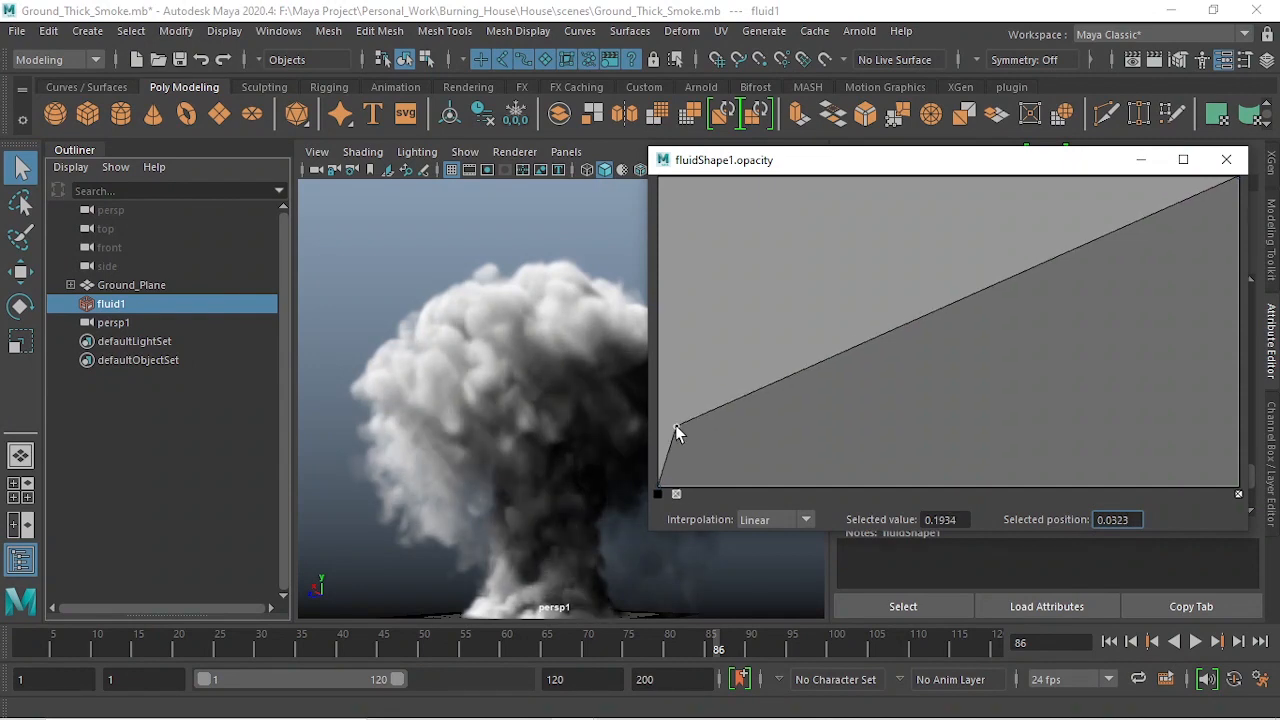
{"action": "left_click_drag", "start_coordinate": [675, 425], "coordinate": [677, 425]}
{"action": "left_click", "coordinate": [740, 400]}
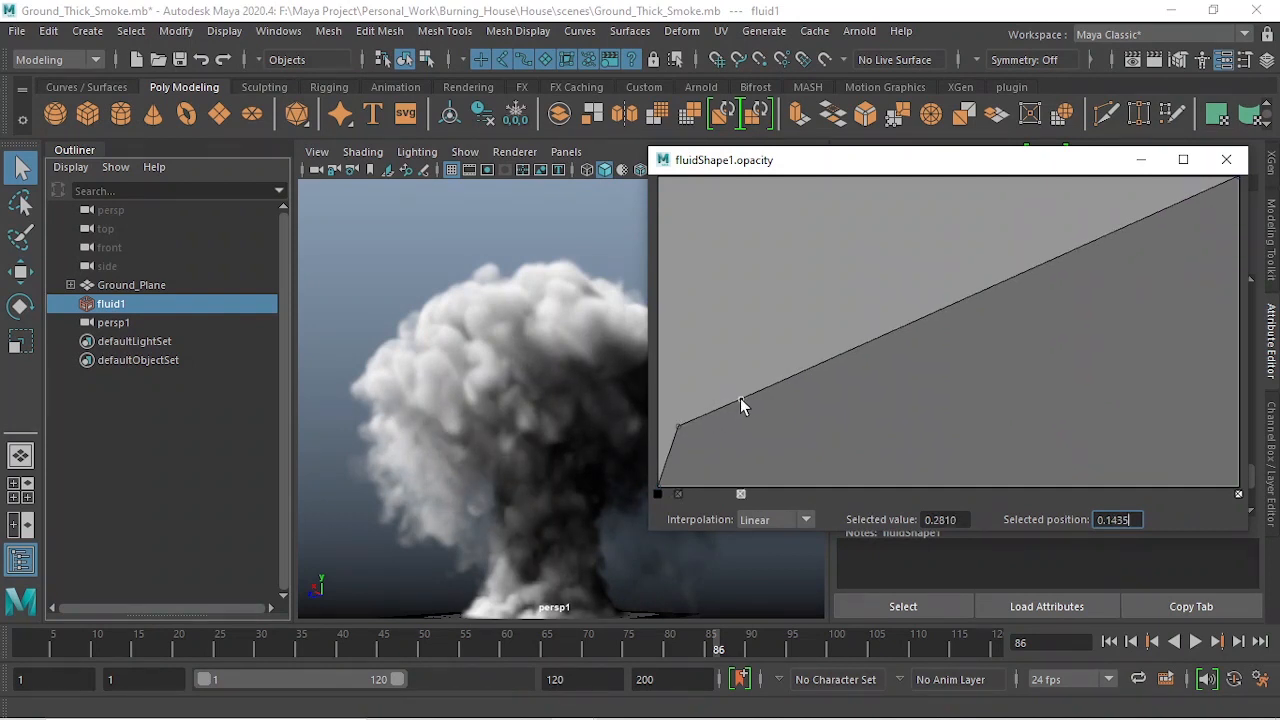
{"action": "left_click_drag", "start_coordinate": [740, 399], "coordinate": [710, 356]}
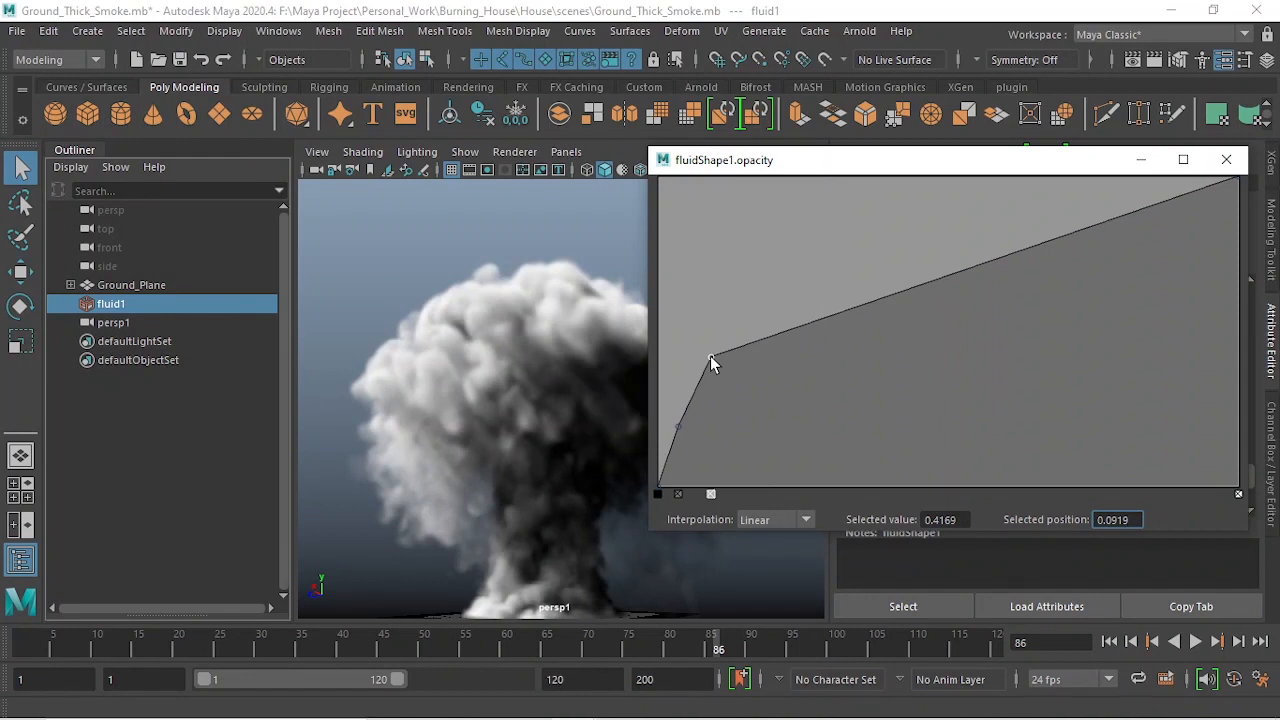
{"action": "left_click_drag", "start_coordinate": [710, 357], "coordinate": [703, 377]}
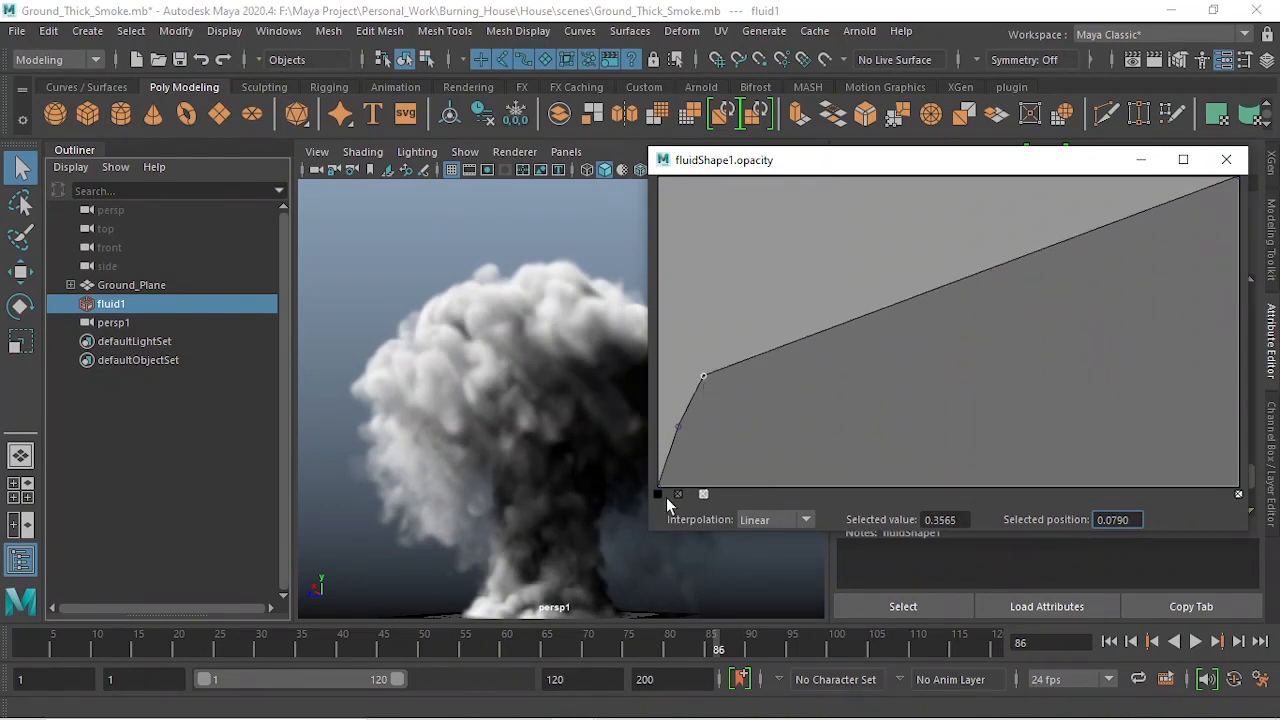
- Shift the first added opacity point toward the curve's start, to about position 0.018 with a value of about 0.19
{"action": "left_click", "coordinate": [677, 426]}
{"action": "left_click_drag", "start_coordinate": [668, 427], "coordinate": [666, 426]}
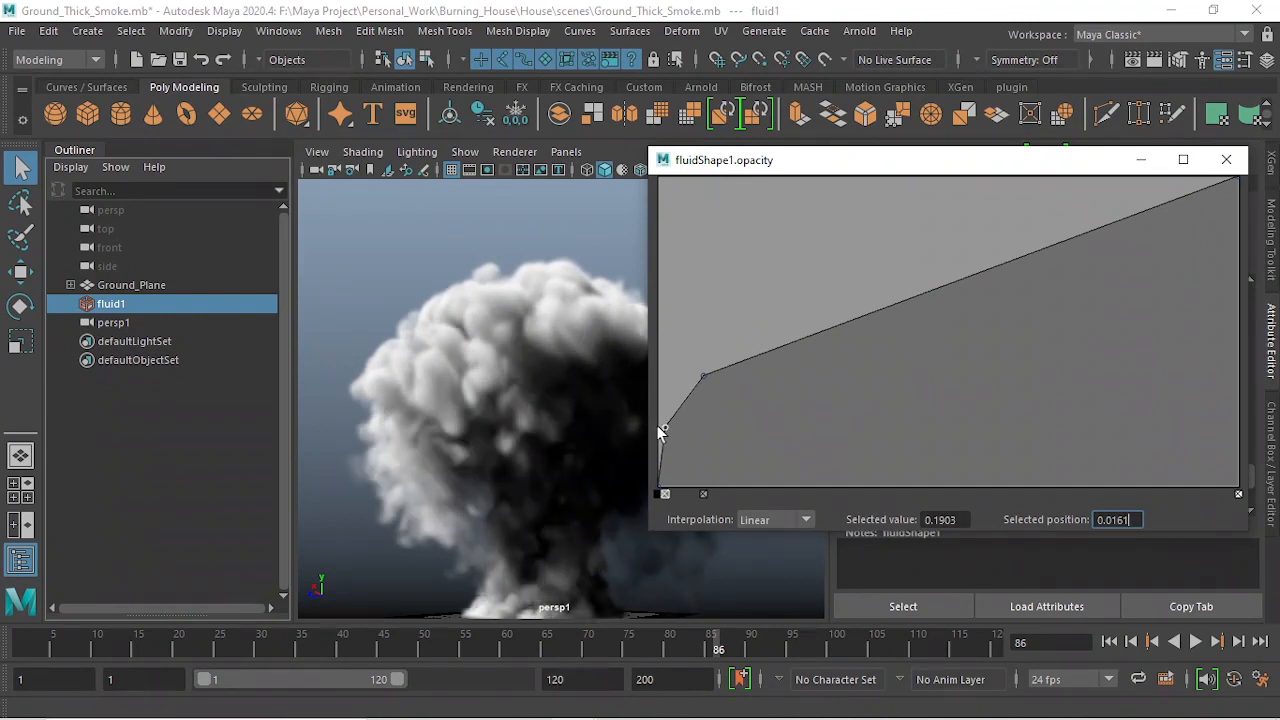
{"action": "left_click_drag", "start_coordinate": [665, 427], "coordinate": [658, 426]}
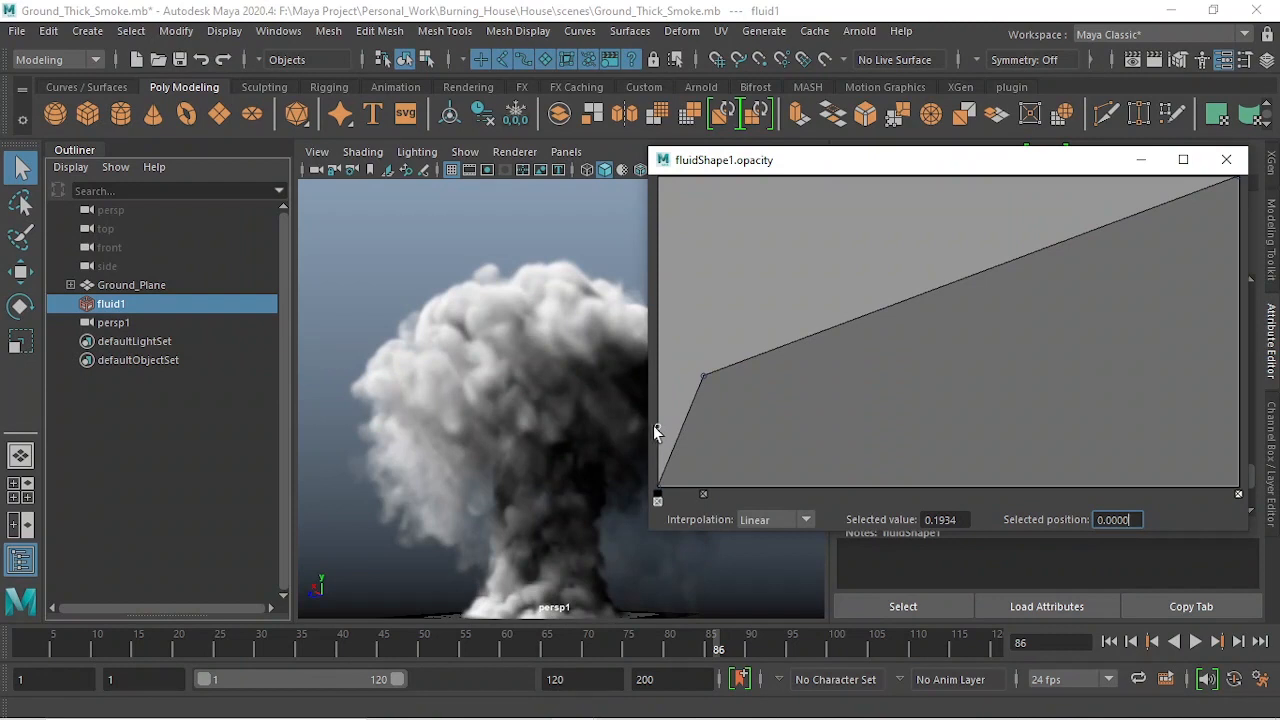
{"action": "left_click_drag", "start_coordinate": [657, 425], "coordinate": [662, 425]}
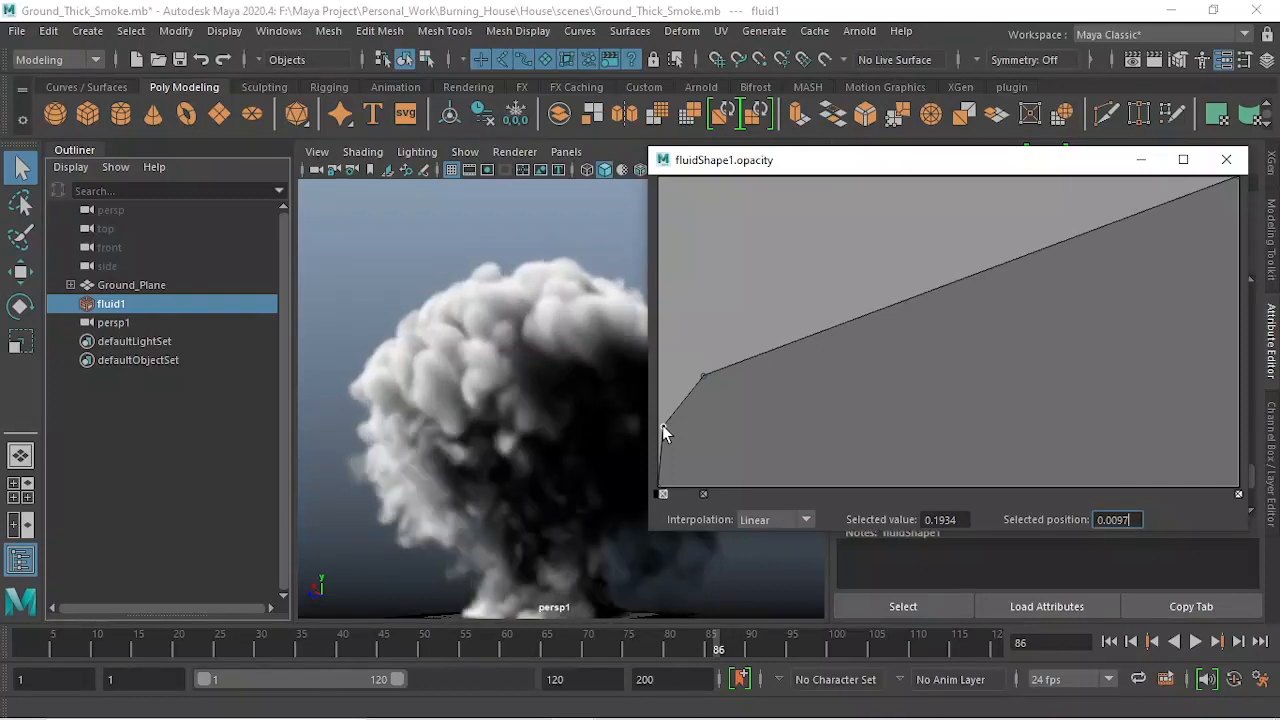
{"action": "left_click_drag", "start_coordinate": [662, 425], "coordinate": [664, 425]}
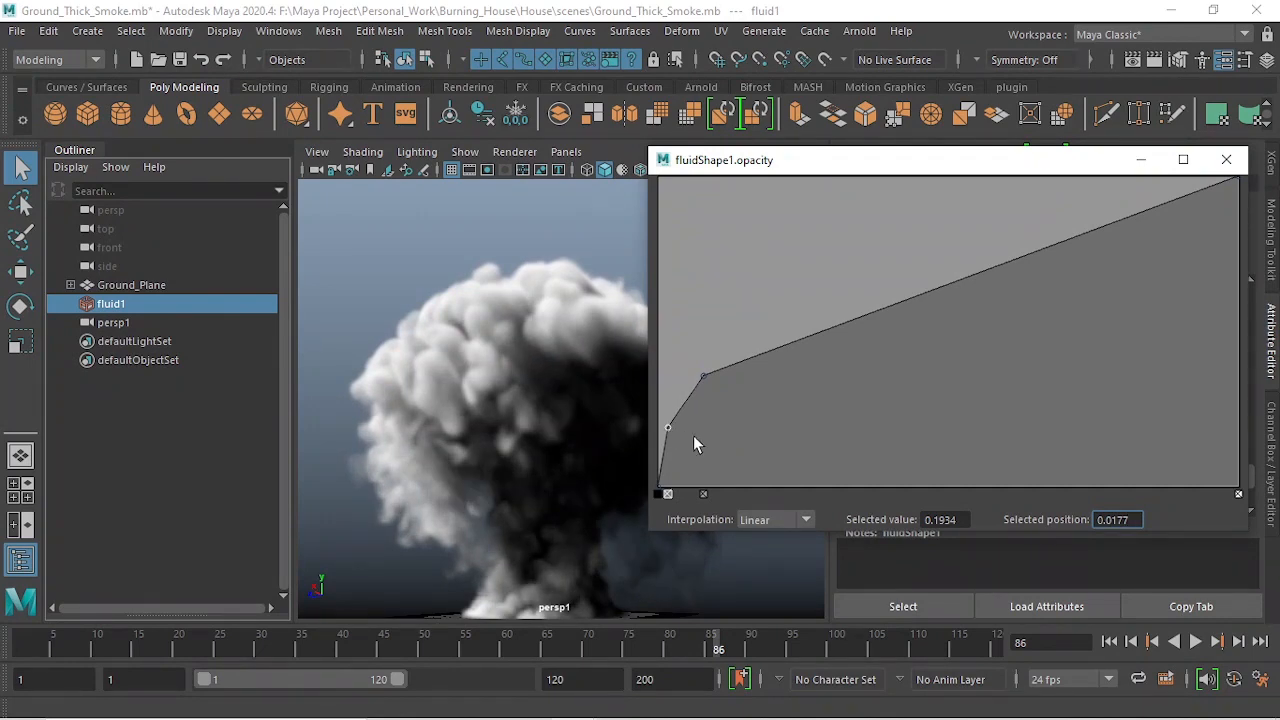
- Add a third opacity point at about position 0.19, value 0.60, and move the second point to about position 0.06, value 0.37
{"action": "left_click_drag", "start_coordinate": [720, 160], "coordinate": [728, 127]}
{"action": "left_click", "coordinate": [819, 303]}
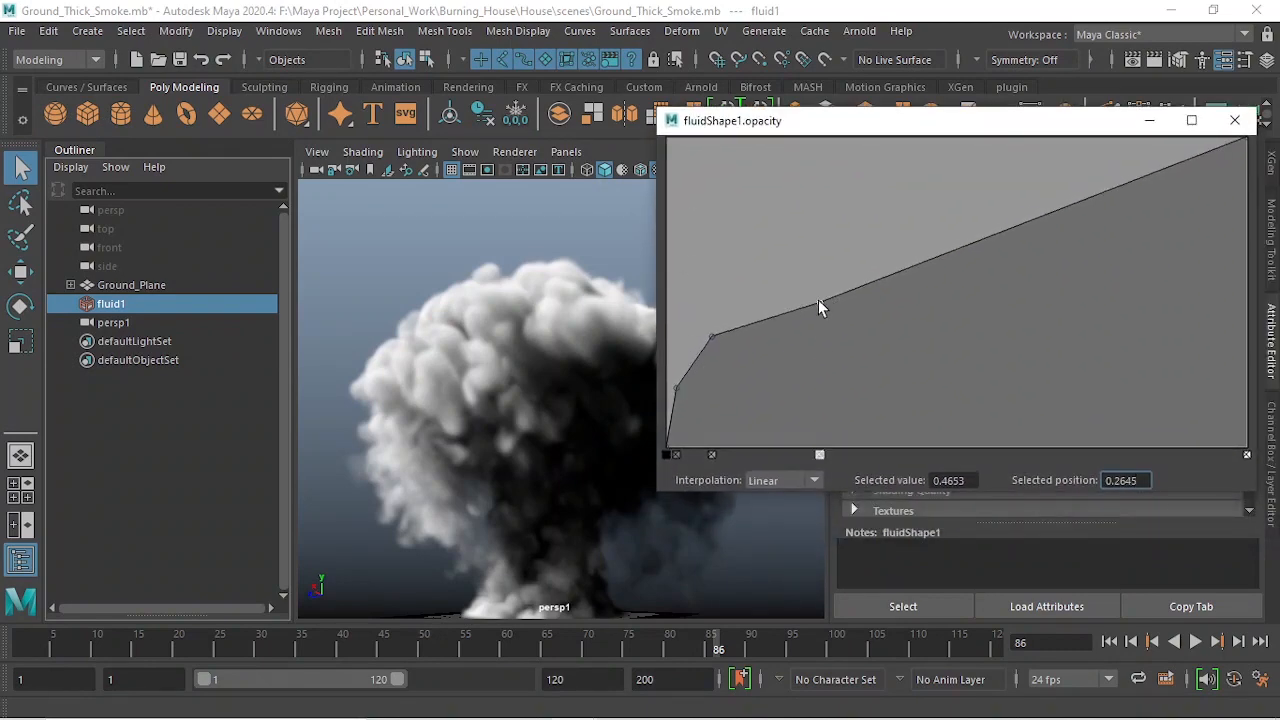
{"action": "left_click_drag", "start_coordinate": [819, 303], "coordinate": [773, 260]}
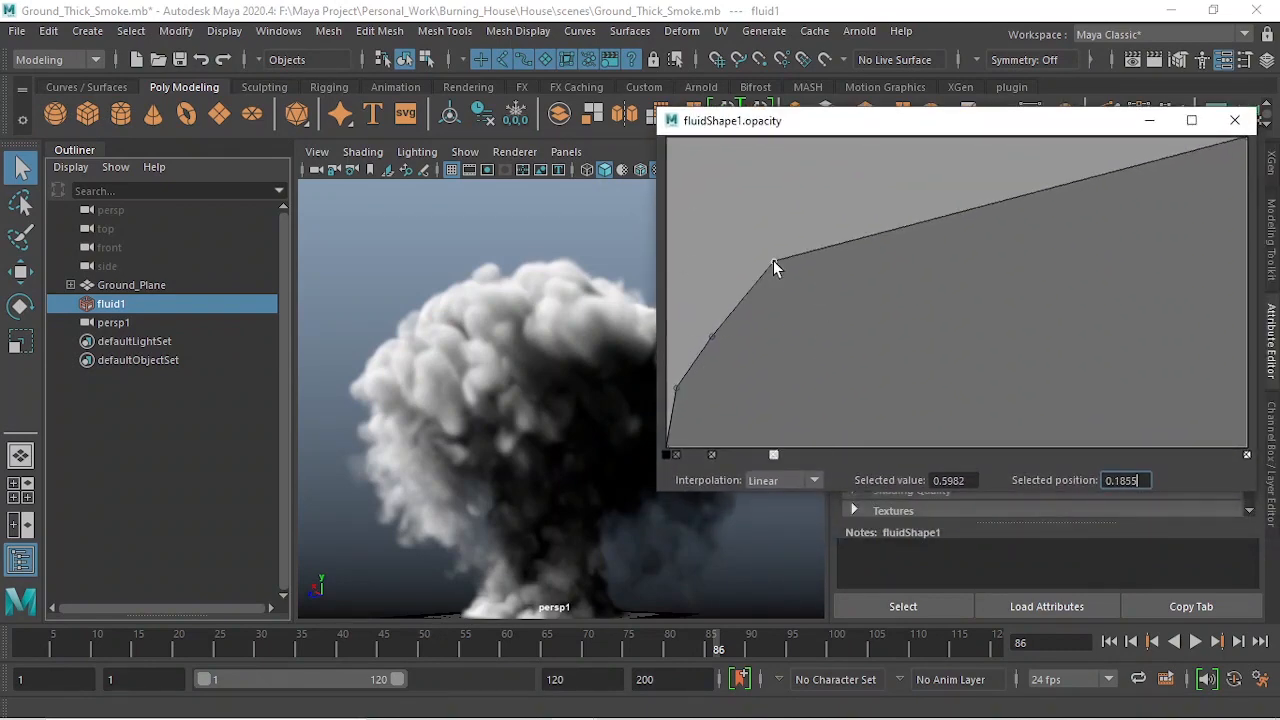
{"action": "left_click", "coordinate": [710, 338]}
{"action": "left_click_drag", "start_coordinate": [710, 338], "coordinate": [701, 334]}
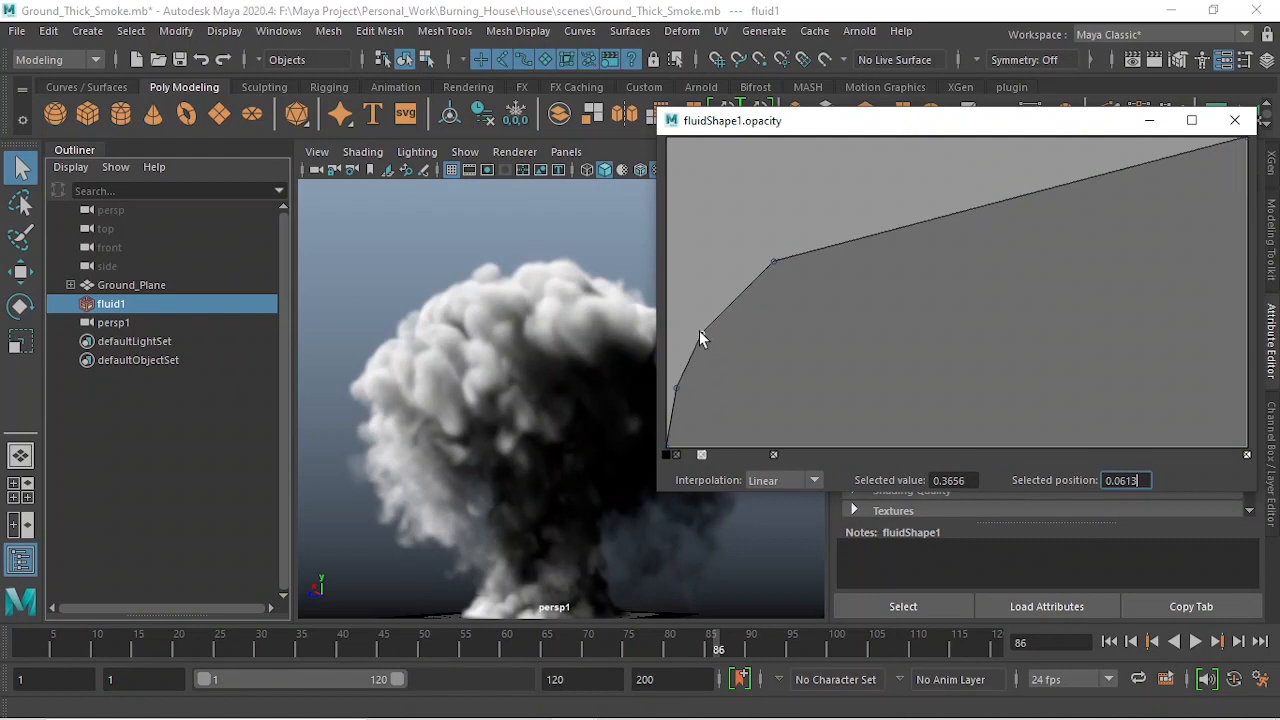
- Move the third opacity point to about position 0.15, add a fourth at about position 0.35, value 0.83, and close the curve editor
{"action": "left_click", "coordinate": [770, 261]}
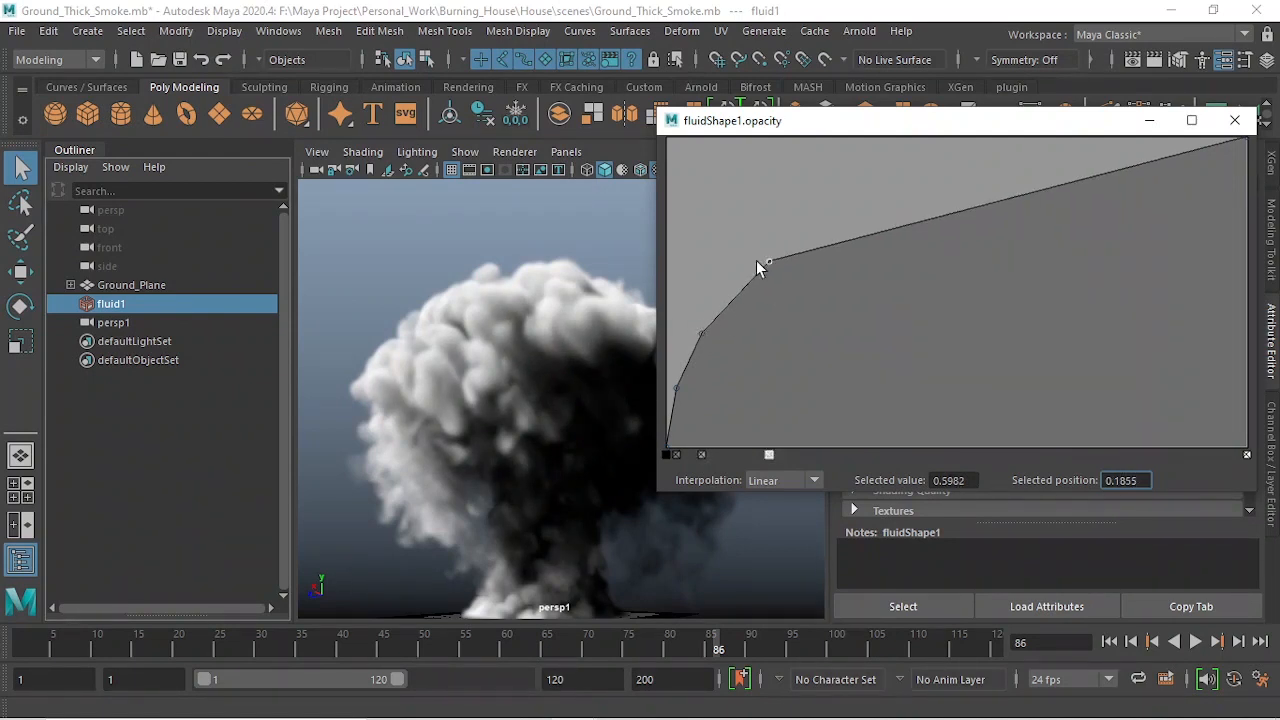
{"action": "left_click_drag", "start_coordinate": [757, 261], "coordinate": [751, 261]}
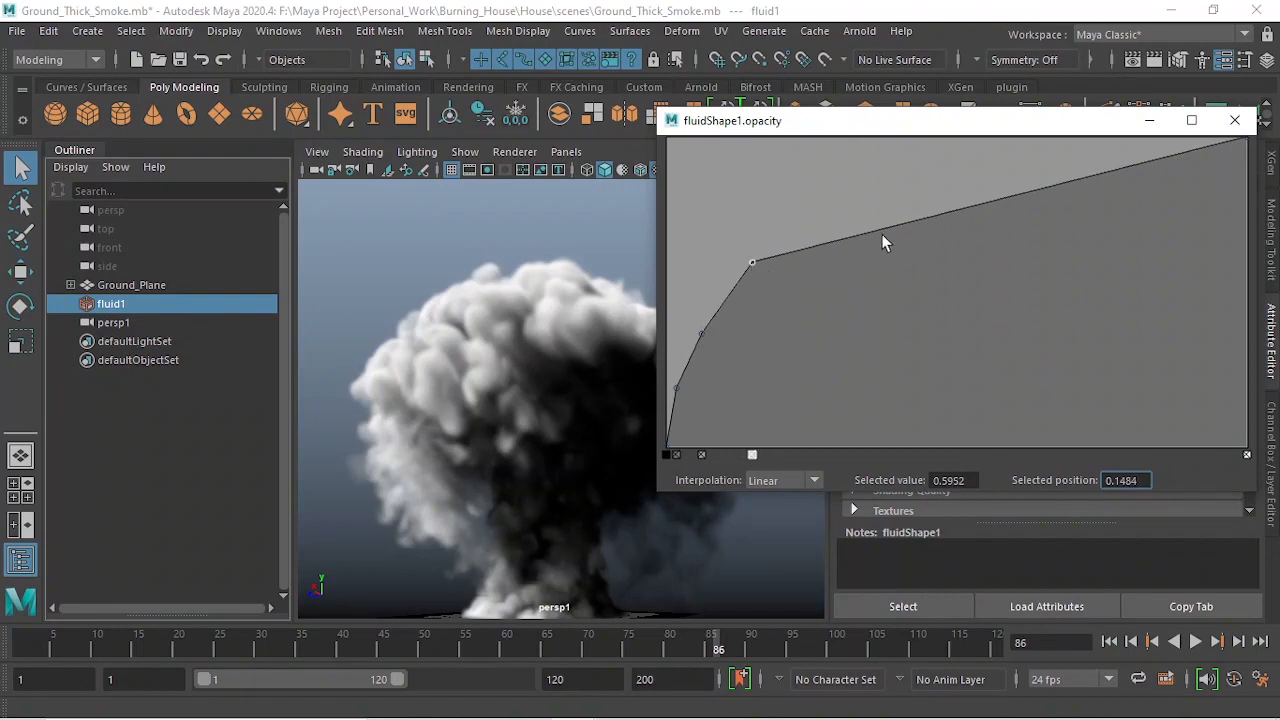
{"action": "left_click_drag", "start_coordinate": [890, 231], "coordinate": [871, 189]}
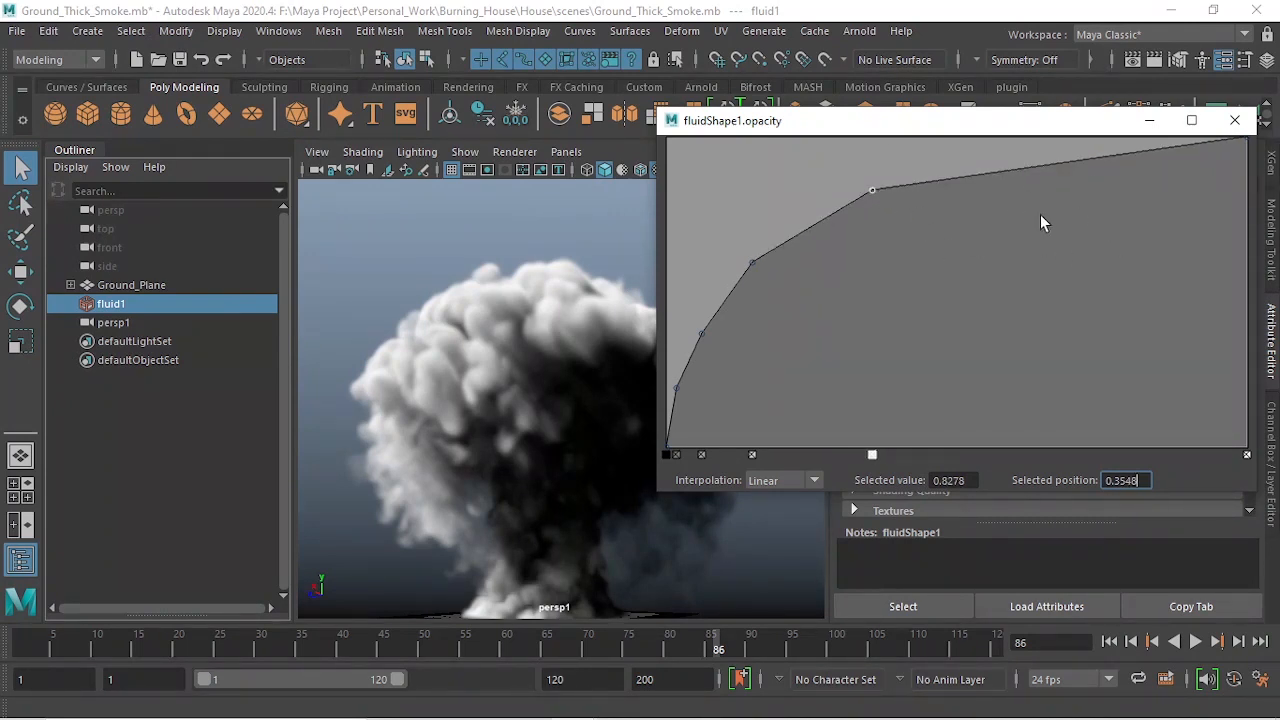
{"action": "left_click", "coordinate": [1235, 120]}
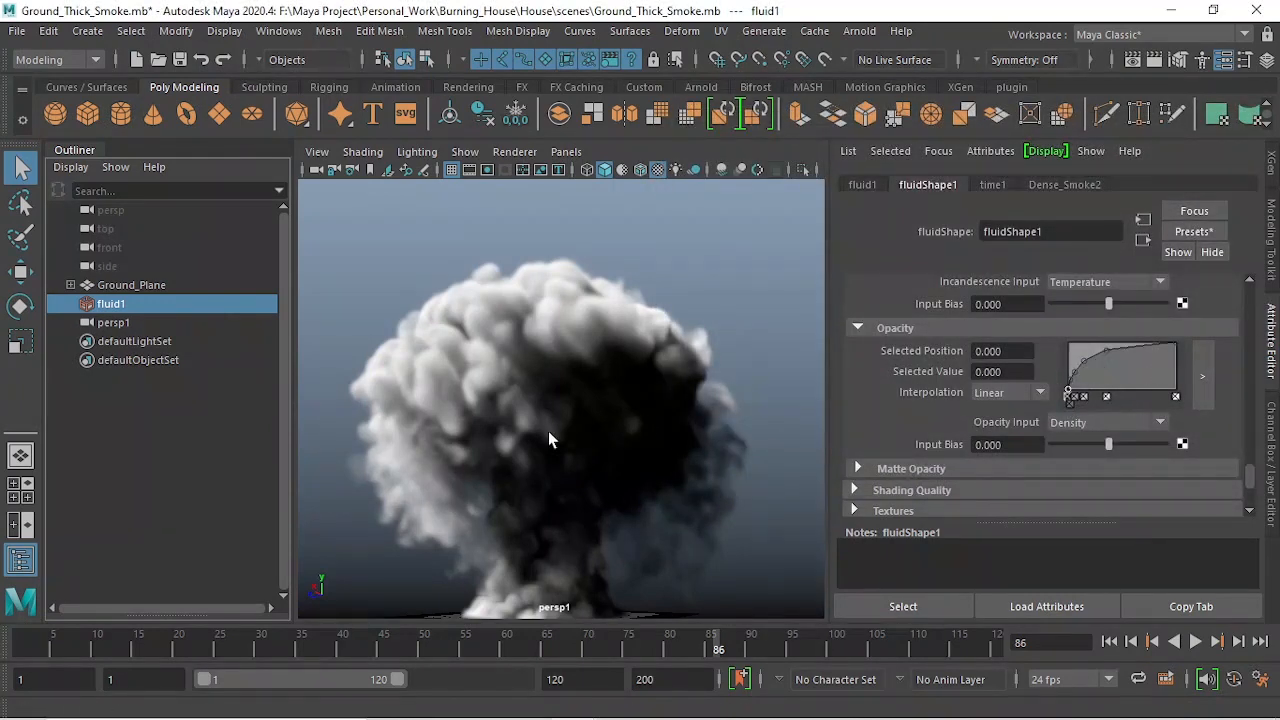
- Set the fluid's Opacity Input Bias to 0.250
{"action": "left_click", "coordinate": [1000, 444]}
{"action": "type", "text": ".250"}
{"action": "key", "text": "Return"}
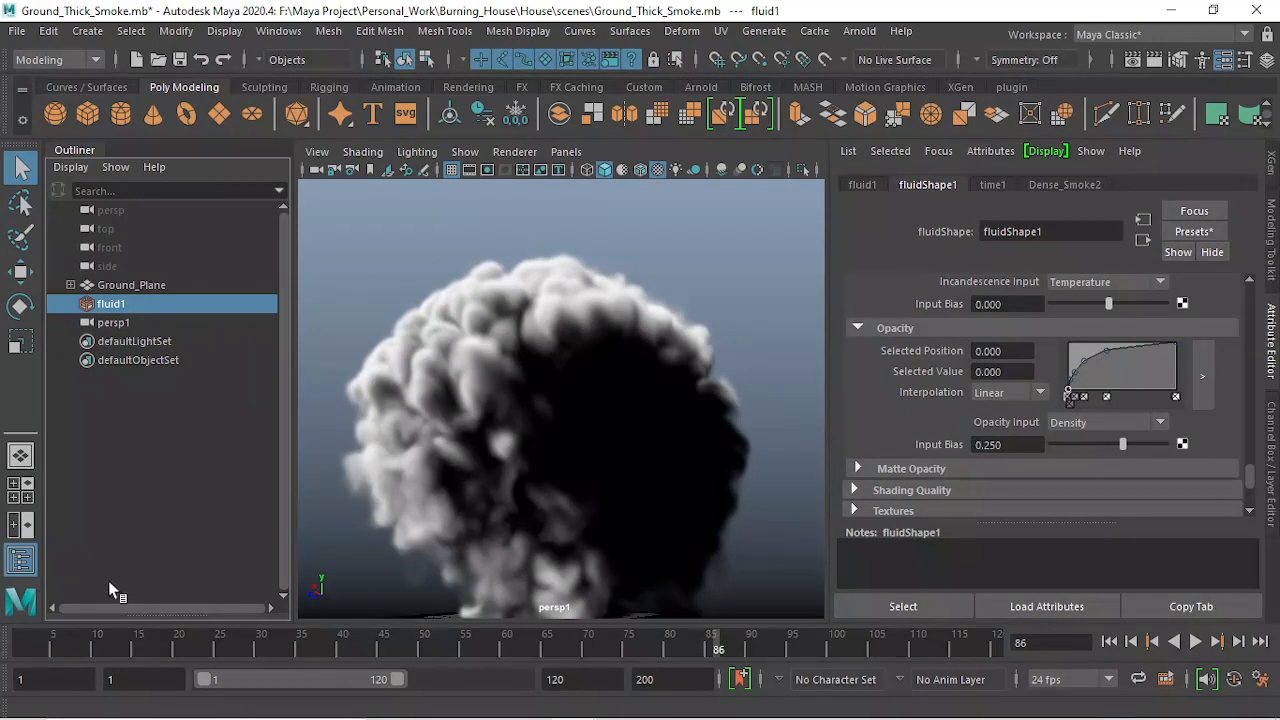
- Set the fluid's Opacity Input Bias to 0.100
{"action": "left_click", "coordinate": [1020, 444]}
{"action": "key", "text": "BackSpace"}
{"action": "key", "text": "BackSpace"}
{"action": "key", "text": "BackSpace"}
{"action": "type", "text": "1"}
{"action": "key", "text": "Return"}
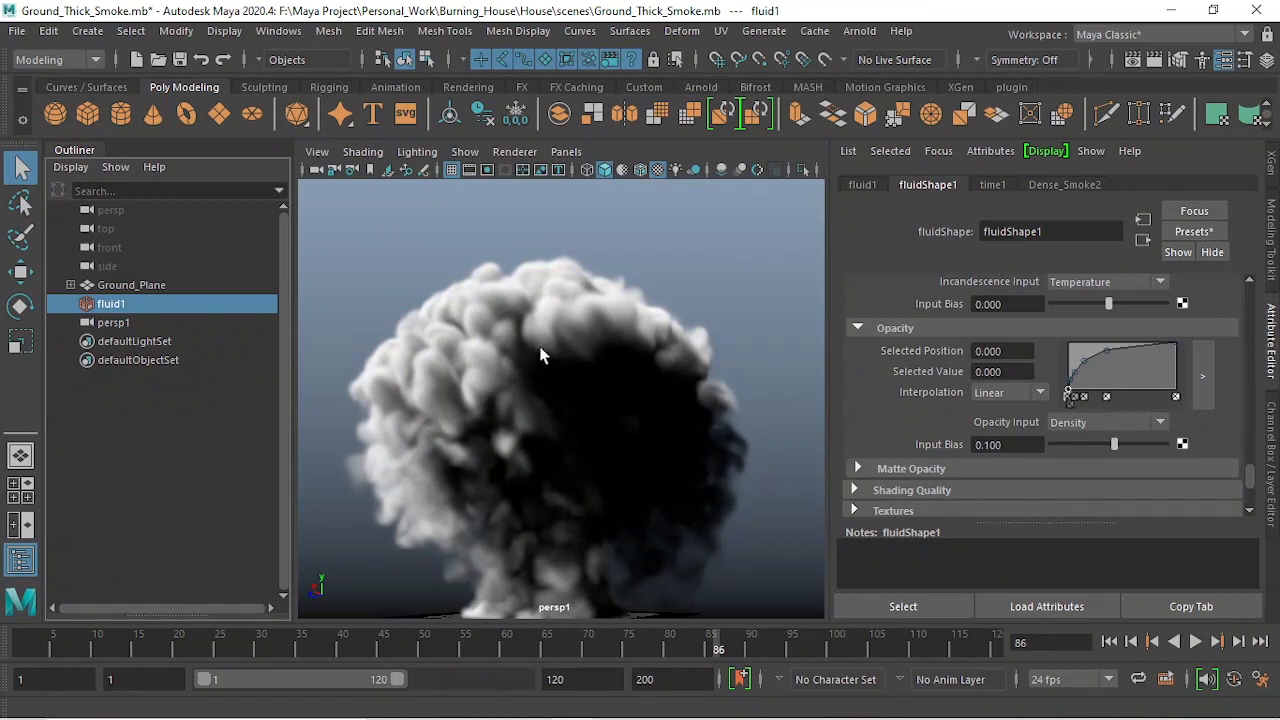
- Deselect the fluid, return to the first frame and create a playblast with the movie file named Ground_Thick_Smoke_2
{"action": "key", "text": "w"}
{"action": "left_click", "coordinate": [585, 374]}
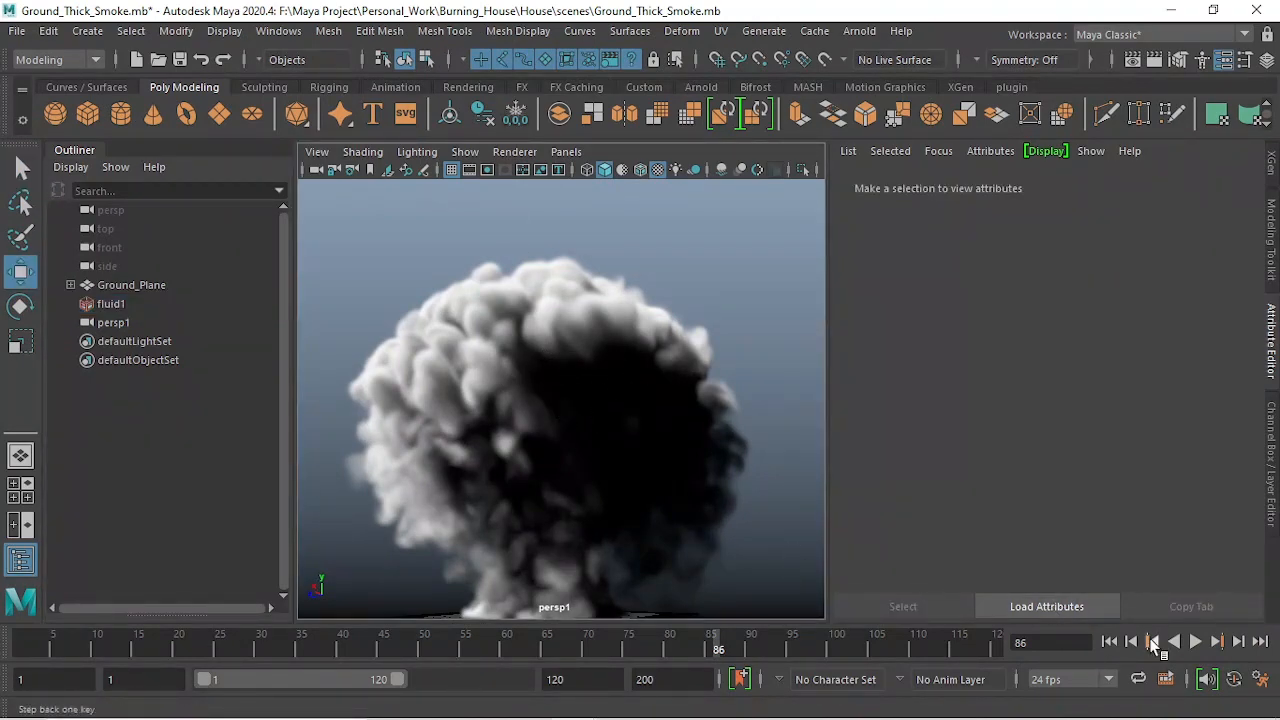
{"action": "left_click", "coordinate": [1109, 642]}
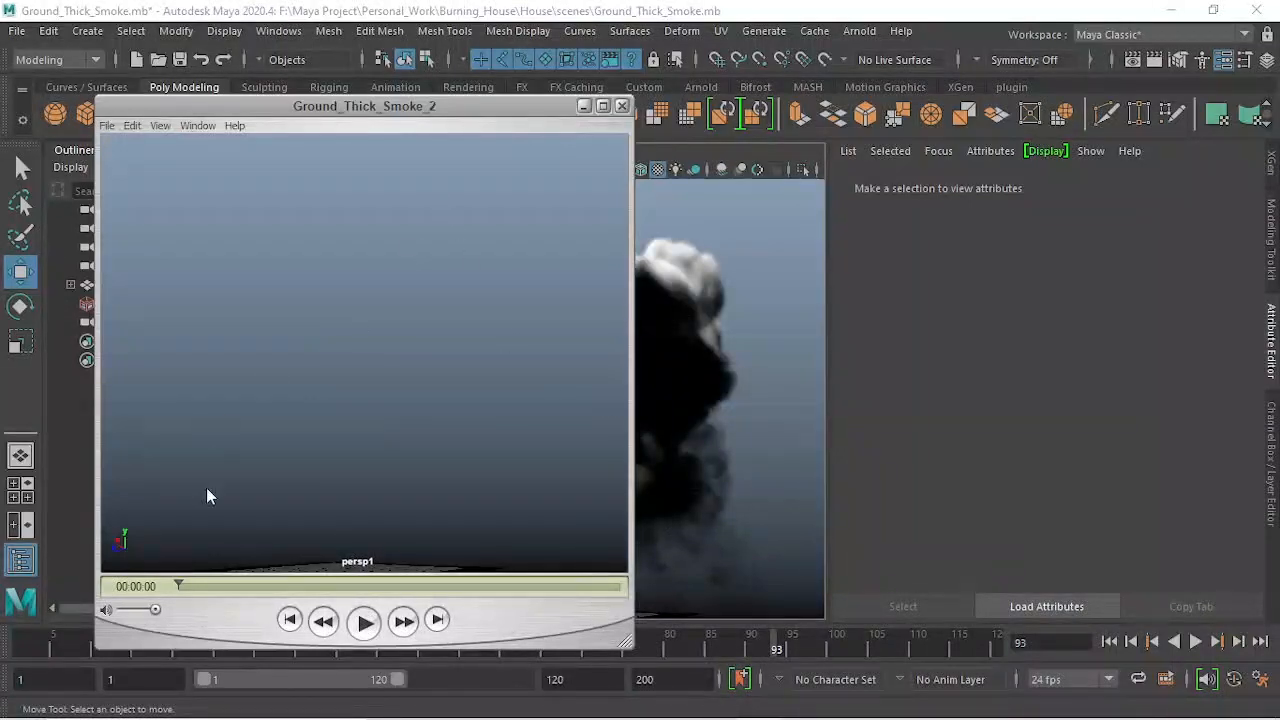
- Play the Ground_Thick_Smoke_2 playblast to examine the denser, shadowed smoke, and close the preview
{"action": "left_click", "coordinate": [363, 623]}
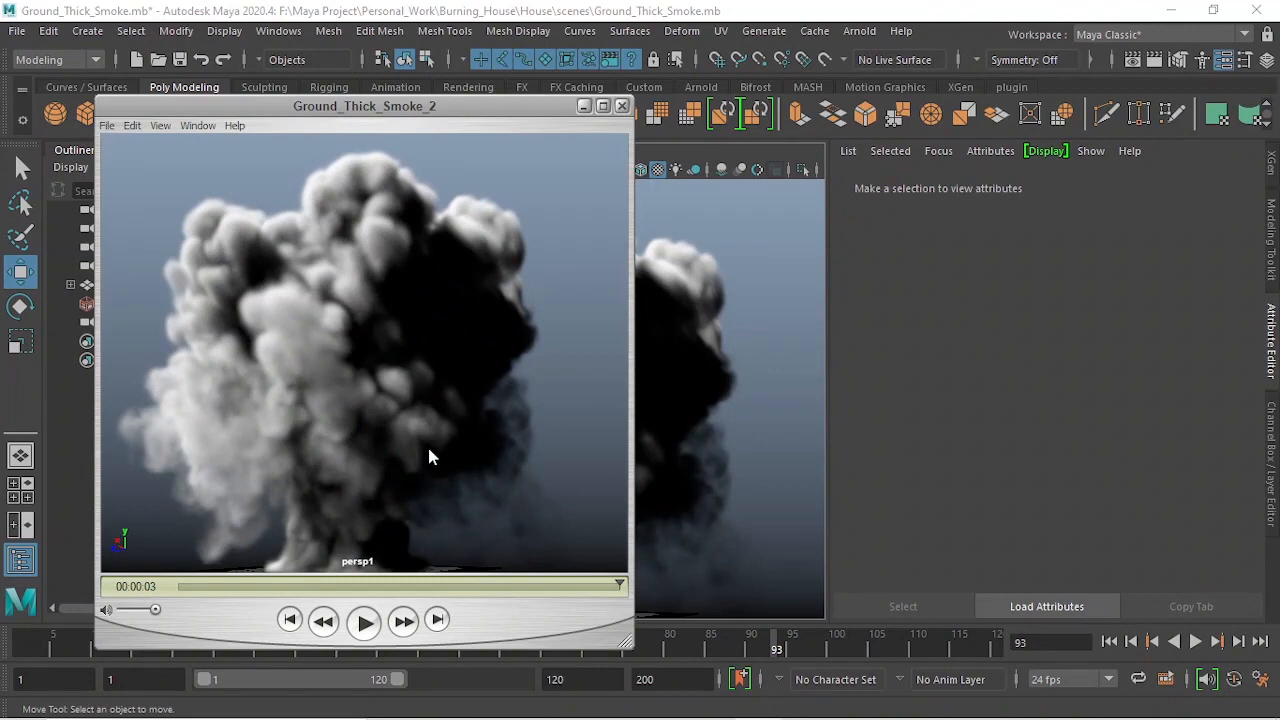
{"action": "left_click", "coordinate": [621, 105]}
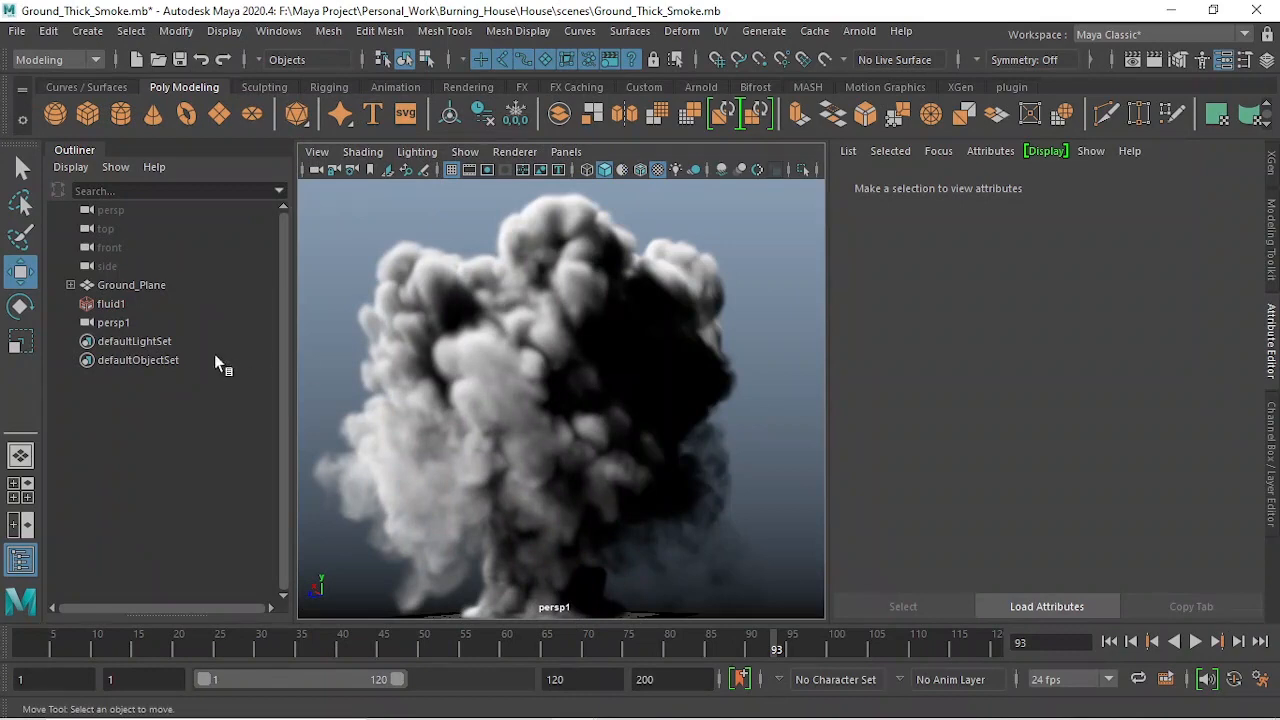
- Select the fluid container and set its Base Resolution to 125
{"action": "left_click", "coordinate": [137, 308]}
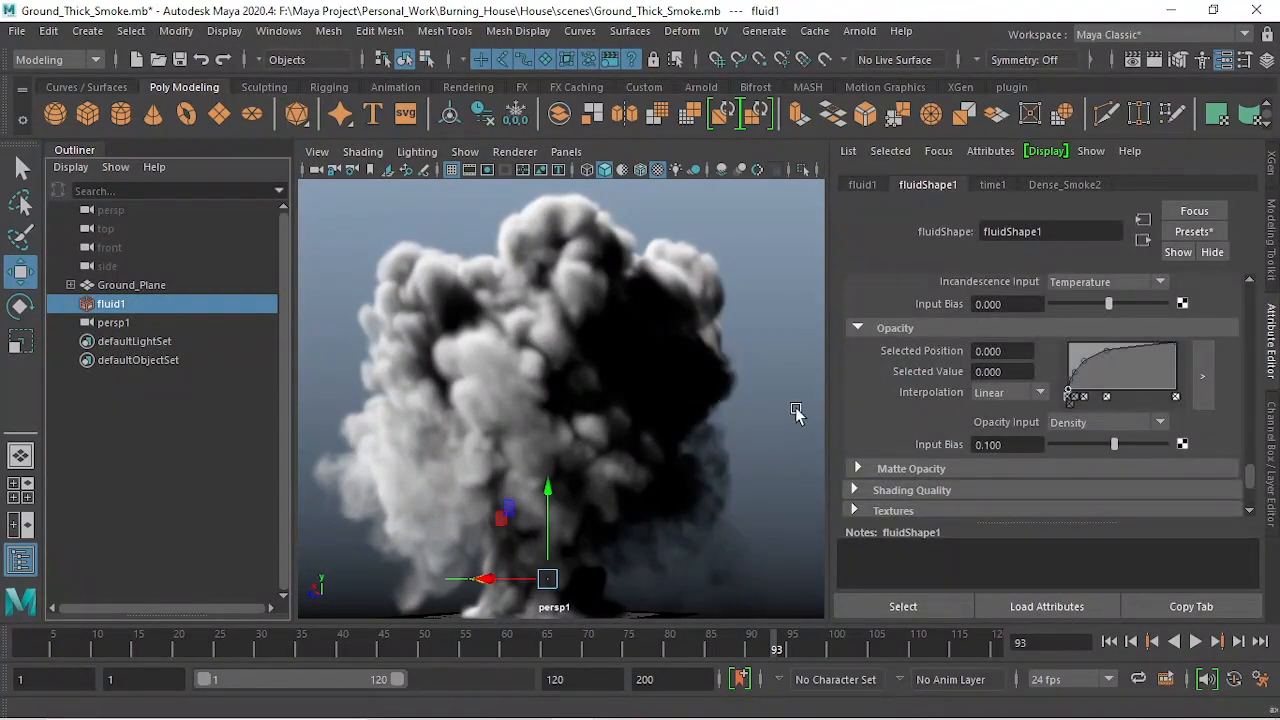
{"action": "scroll", "coordinate": [943, 422], "scroll_direction": "up", "scroll_amount": 5}
{"action": "scroll", "coordinate": [943, 422], "scroll_direction": "up", "scroll_amount": 15}
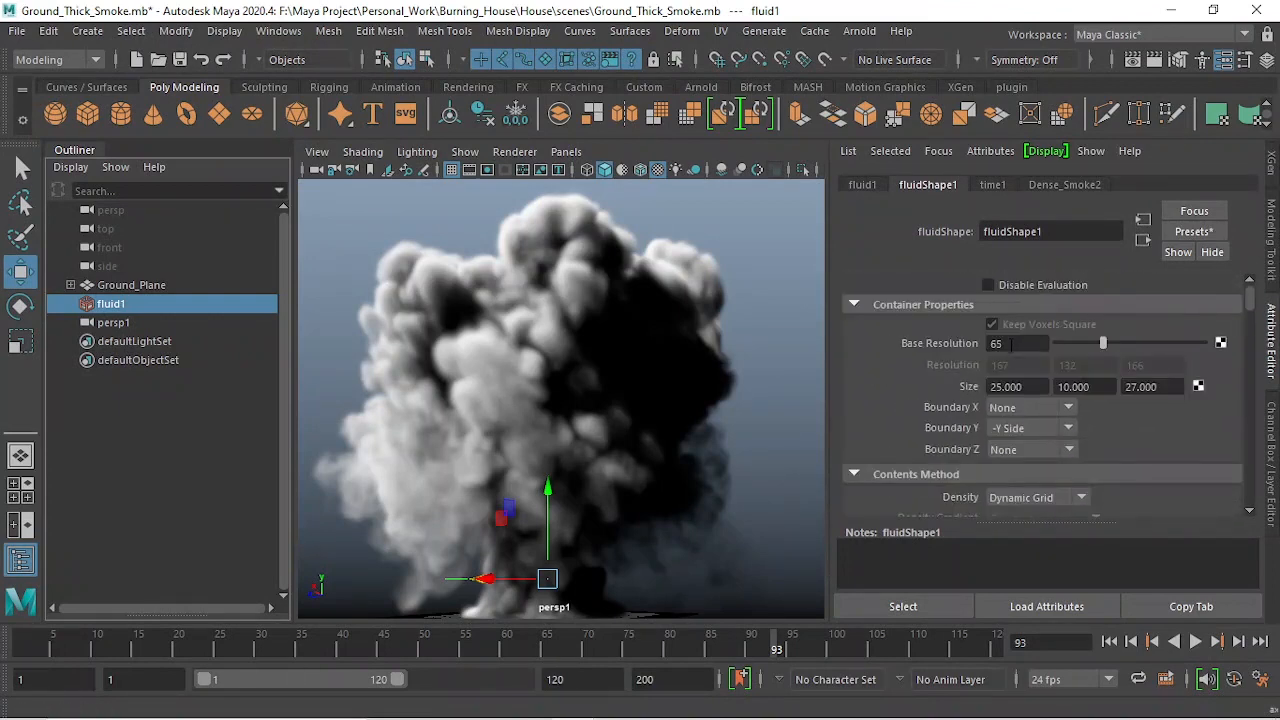
{"action": "double_click", "coordinate": [1010, 343]}
{"action": "key", "text": "BackSpace"}
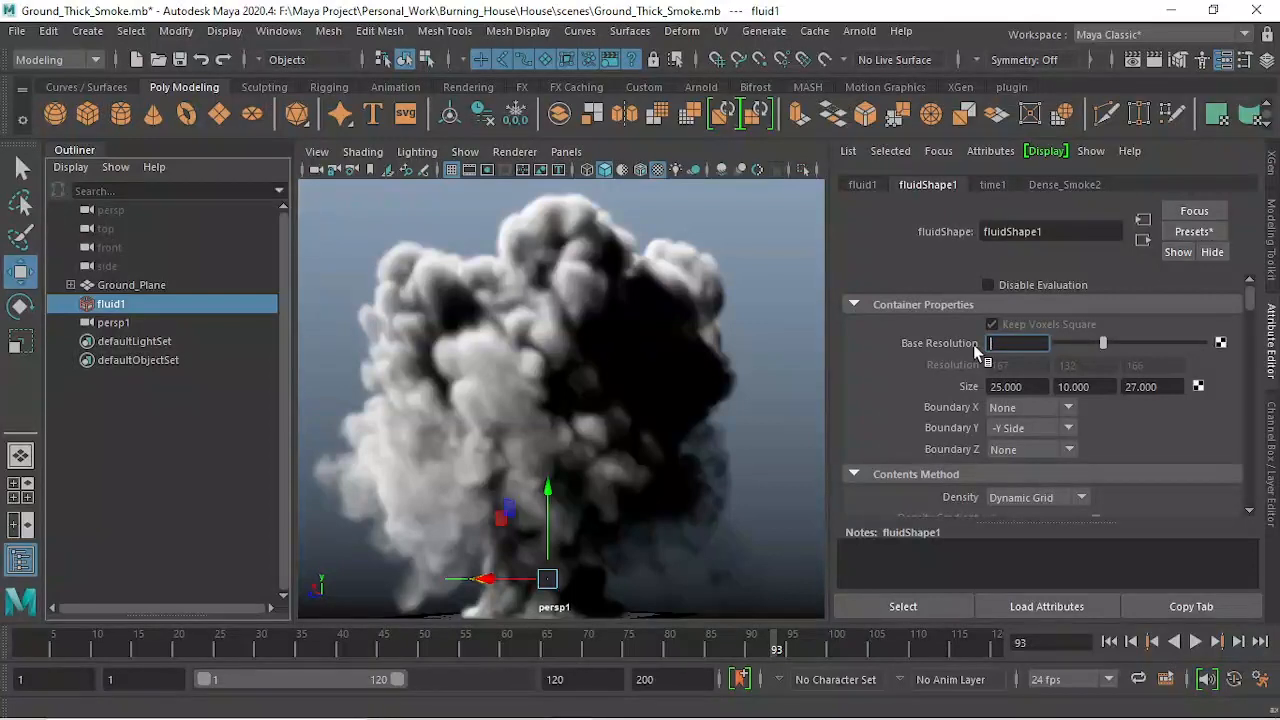
{"action": "type", "text": "1250"}
{"action": "key", "text": "Return"}
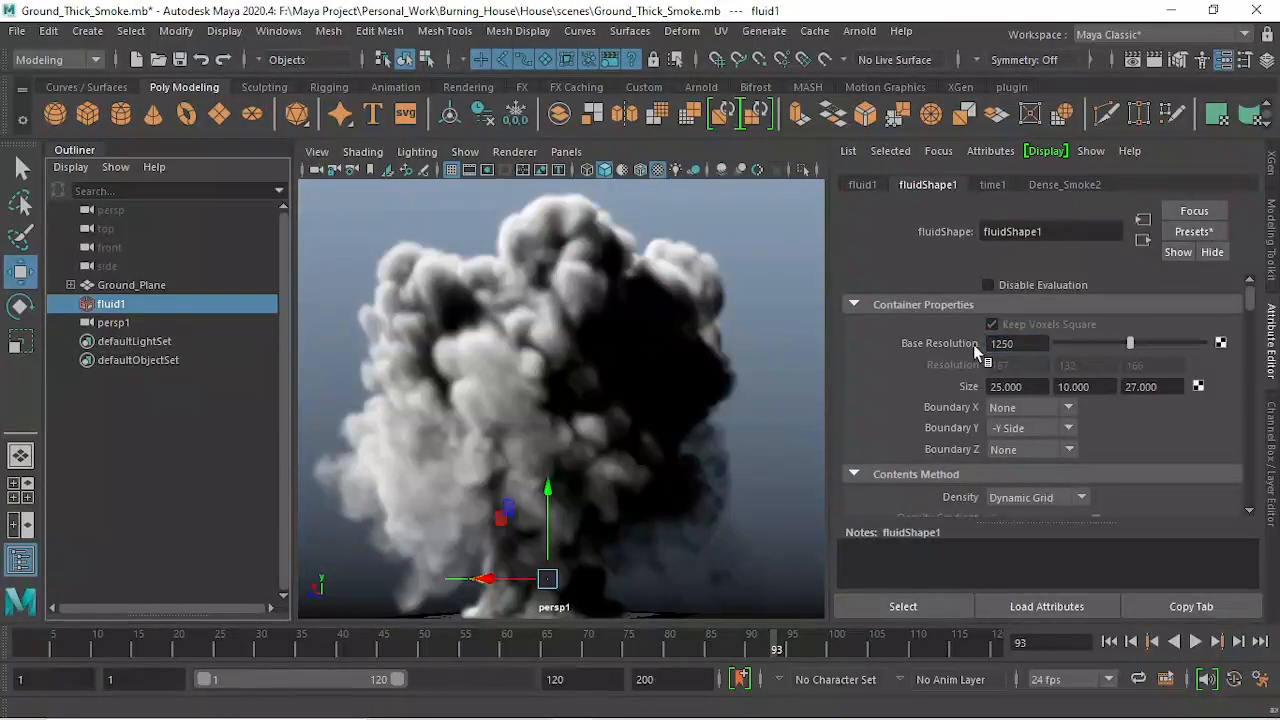
{"action": "left_click_drag", "start_coordinate": [1032, 343], "coordinate": [963, 335]}
{"action": "key", "text": "BackSpace"}
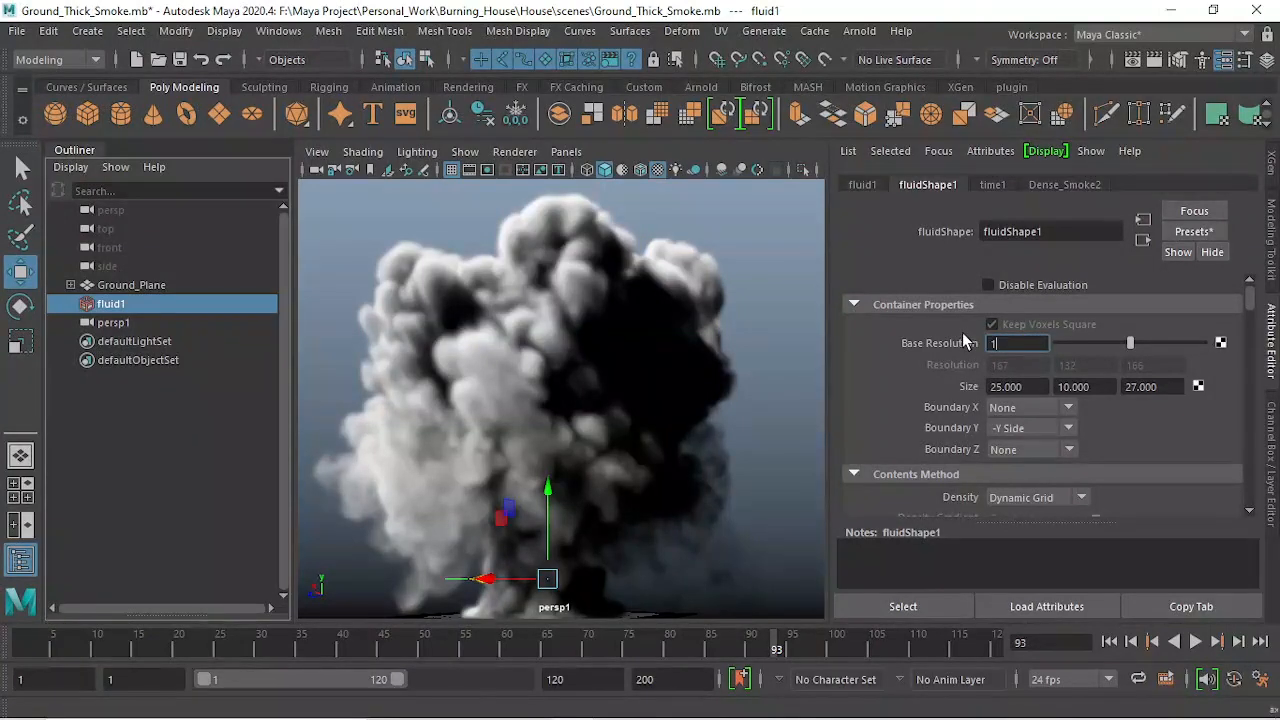
{"action": "type", "text": "25"}
{"action": "key", "text": "Return"}
- Set the Solver Quality to 150 in the fluid's Dynamic Simulation settings
{"action": "scroll", "coordinate": [1062, 414], "scroll_direction": "down", "scroll_amount": 3}
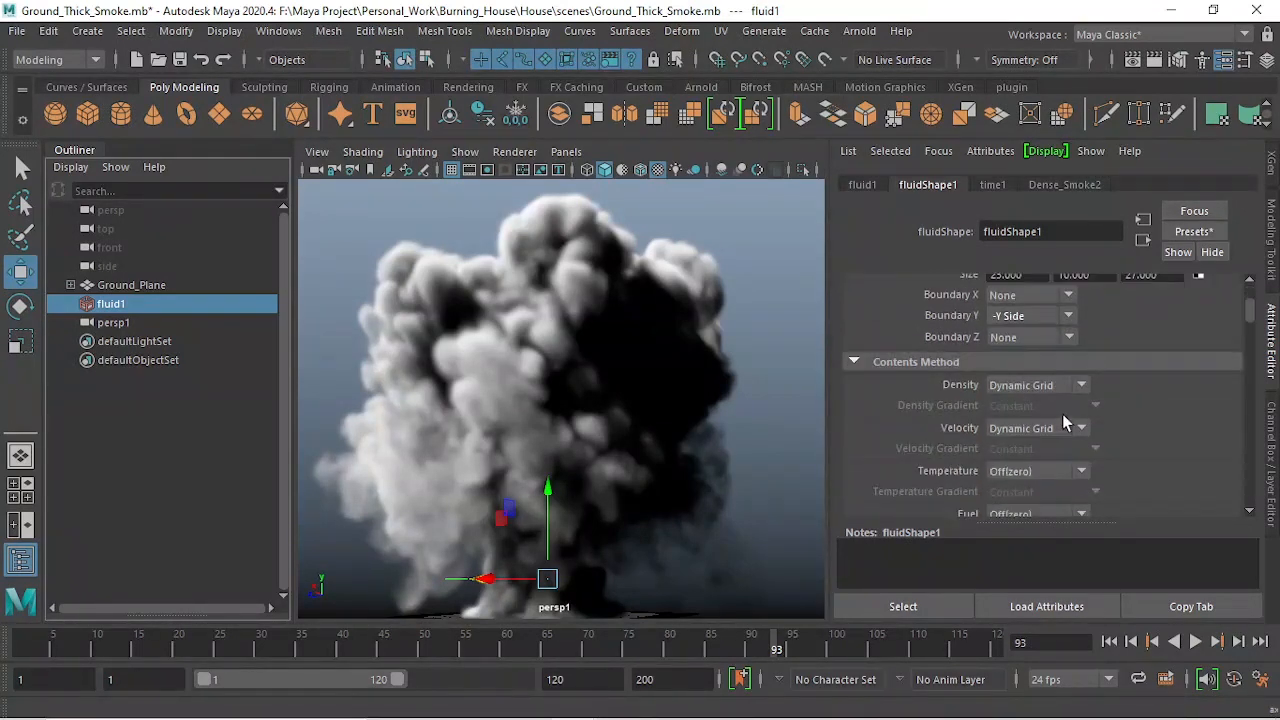
{"action": "scroll", "coordinate": [1062, 414], "scroll_direction": "down", "scroll_amount": 10}
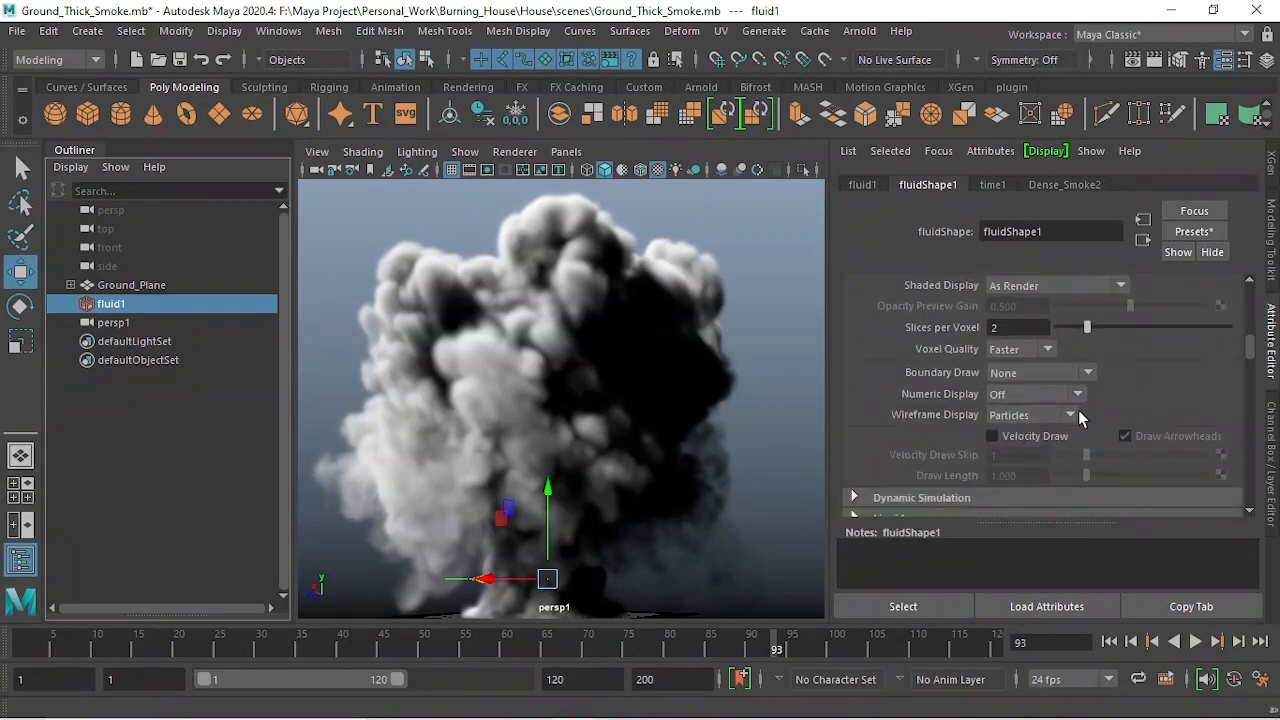
{"action": "scroll", "coordinate": [1079, 418], "scroll_direction": "down", "scroll_amount": 5}
{"action": "left_click", "coordinate": [926, 329]}
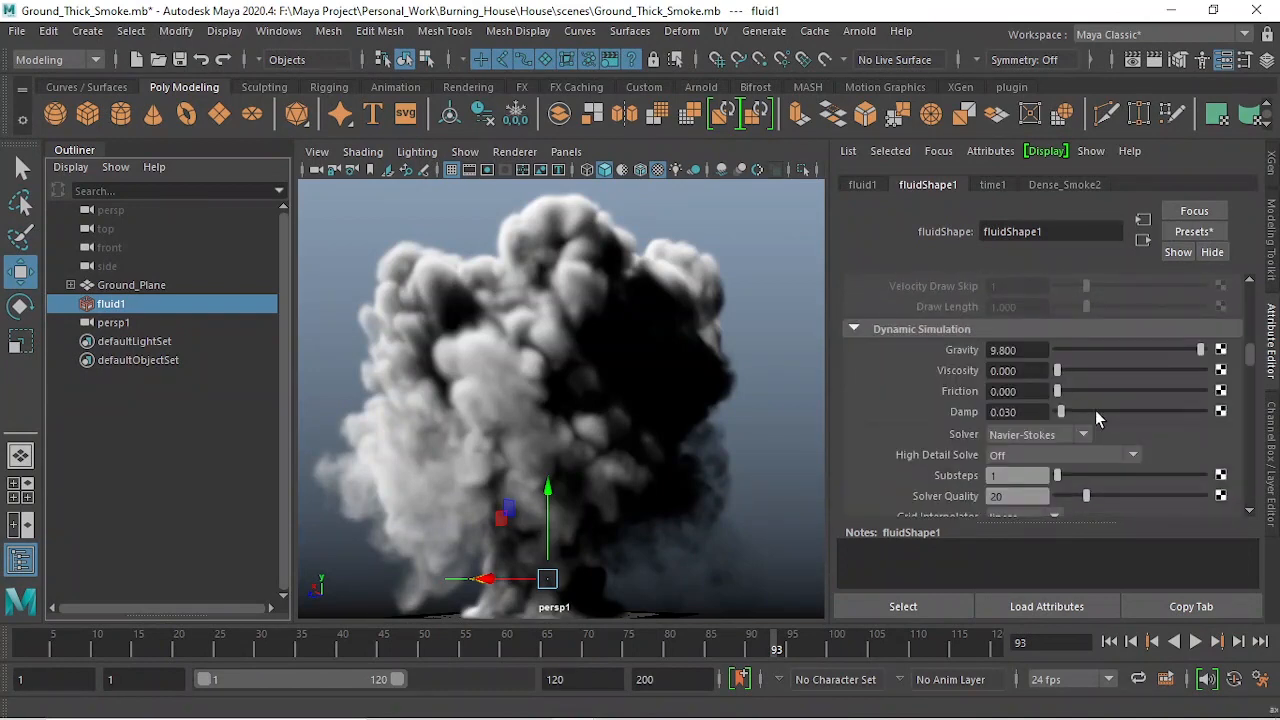
{"action": "scroll", "coordinate": [1097, 418], "scroll_direction": "down", "scroll_amount": 2}
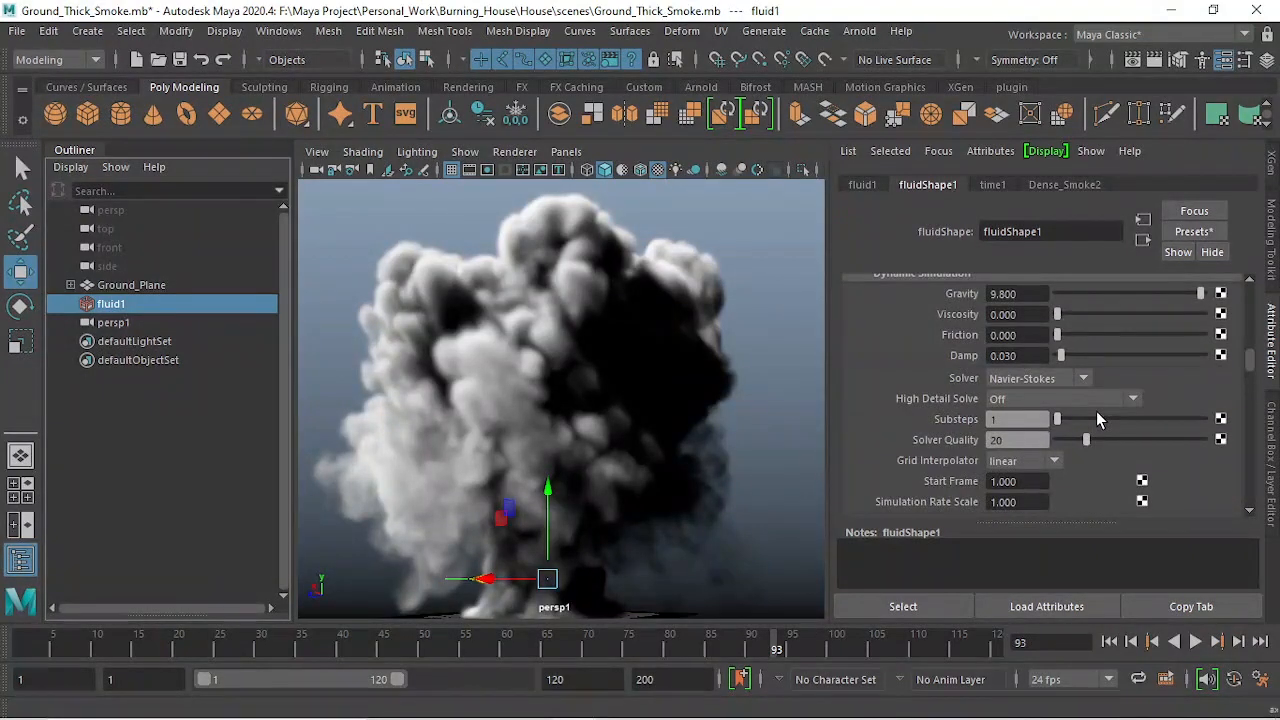
{"action": "left_click_drag", "start_coordinate": [1038, 440], "coordinate": [942, 437]}
{"action": "key", "text": "BackSpace"}
{"action": "type", "text": "200"}
{"action": "key", "text": "Return"}
{"action": "left_click", "coordinate": [1012, 440]}
{"action": "type", "text": "150"}
{"action": "key", "text": "Return"}
- Set the fluid's Substeps to 2 and its High Detail Solve to All Grids
{"action": "left_click", "coordinate": [1019, 419]}
{"action": "key", "text": "Return"}
{"action": "left_click", "coordinate": [1035, 399]}
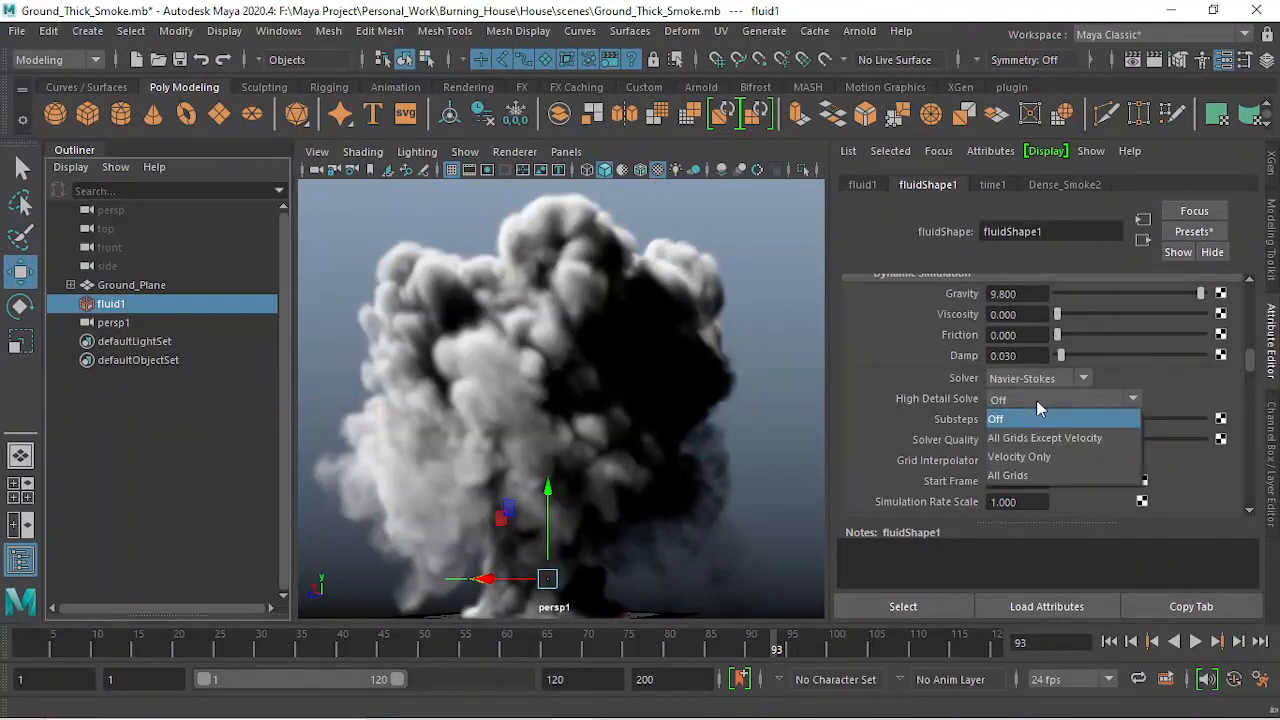
{"action": "left_click", "coordinate": [1037, 477]}
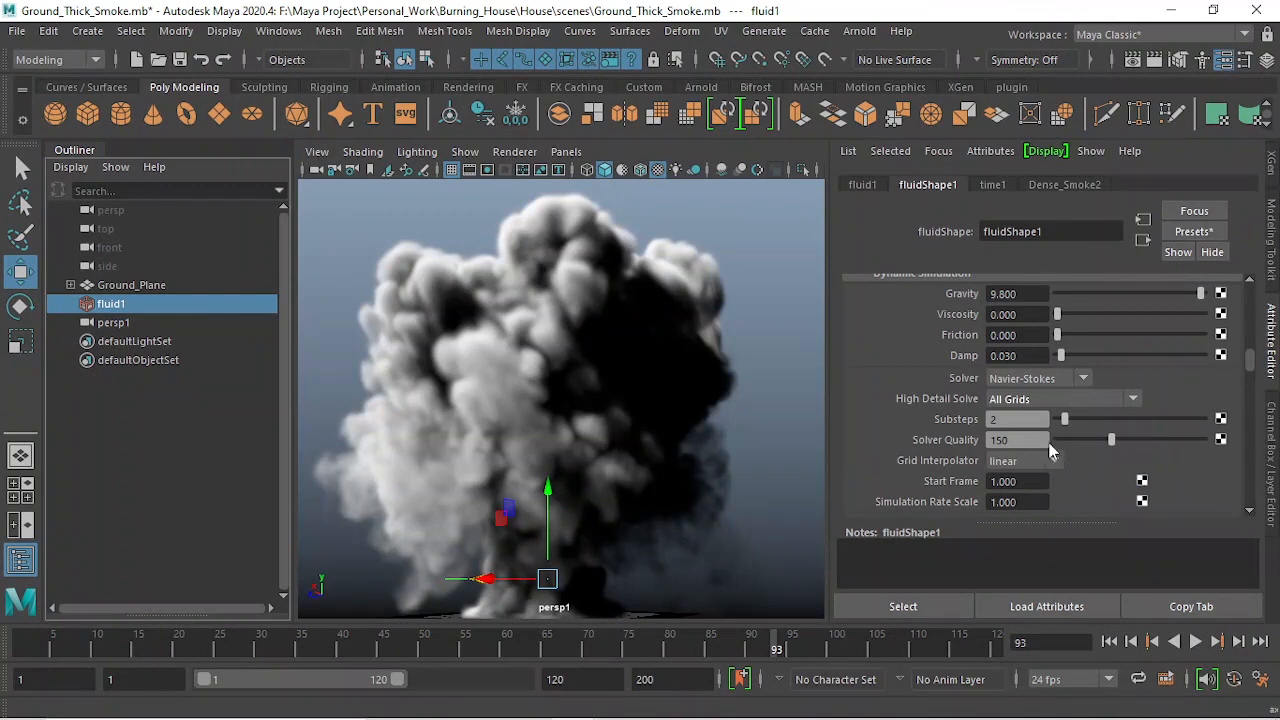
- Review the fluid's Simulation Rate Scale, Substeps and Auto Resize settings
{"action": "scroll", "coordinate": [1030, 508], "scroll_direction": "down", "scroll_amount": 3}
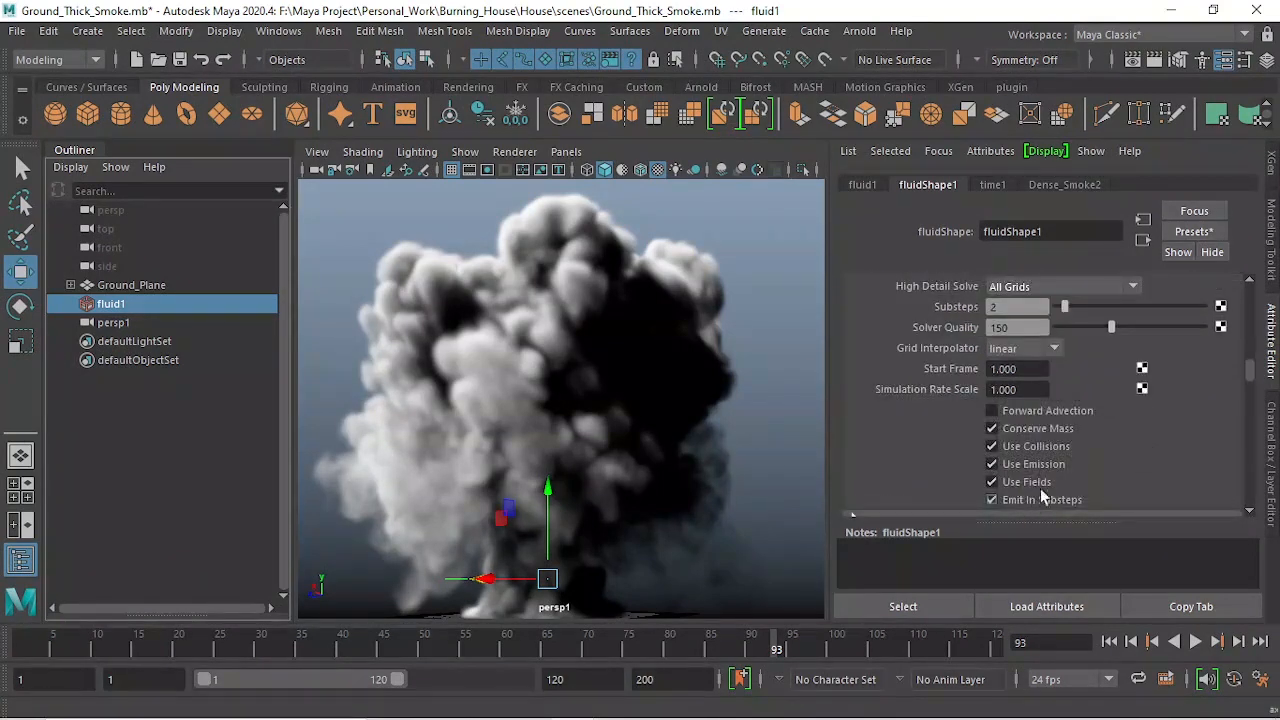
{"action": "left_click", "coordinate": [1015, 389]}
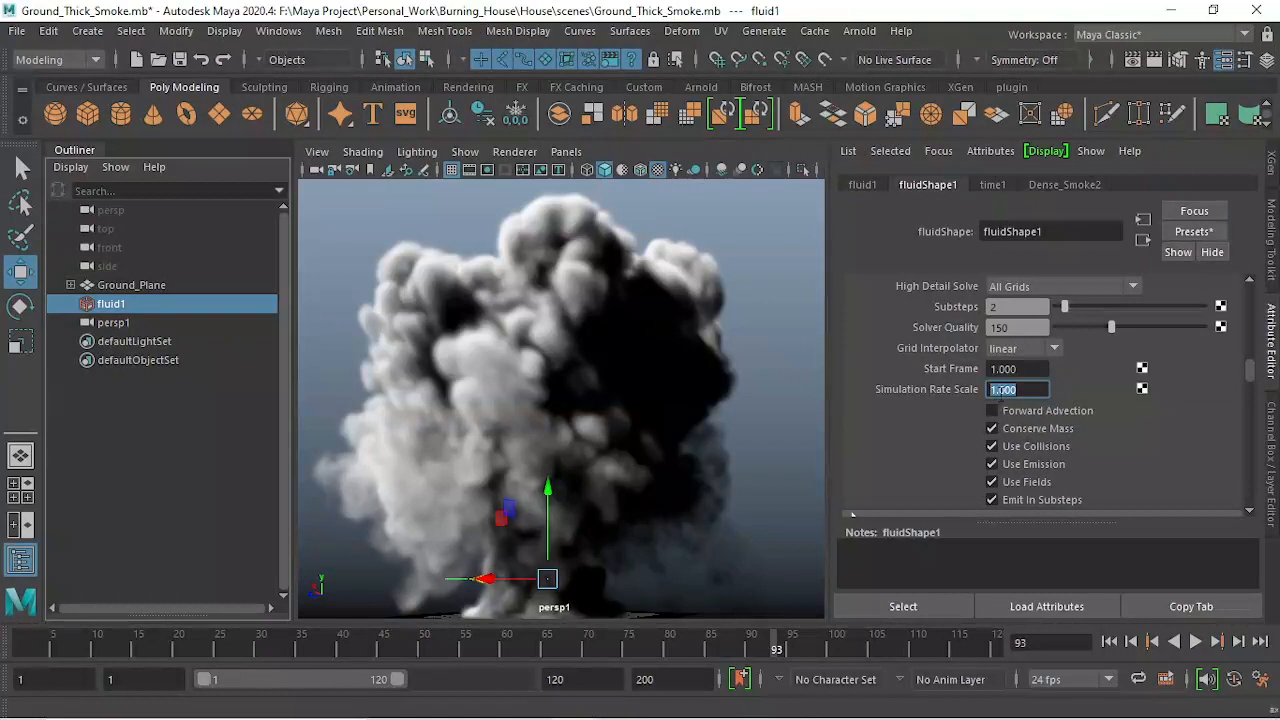
{"action": "scroll", "coordinate": [1045, 484], "scroll_direction": "down", "scroll_amount": 1}
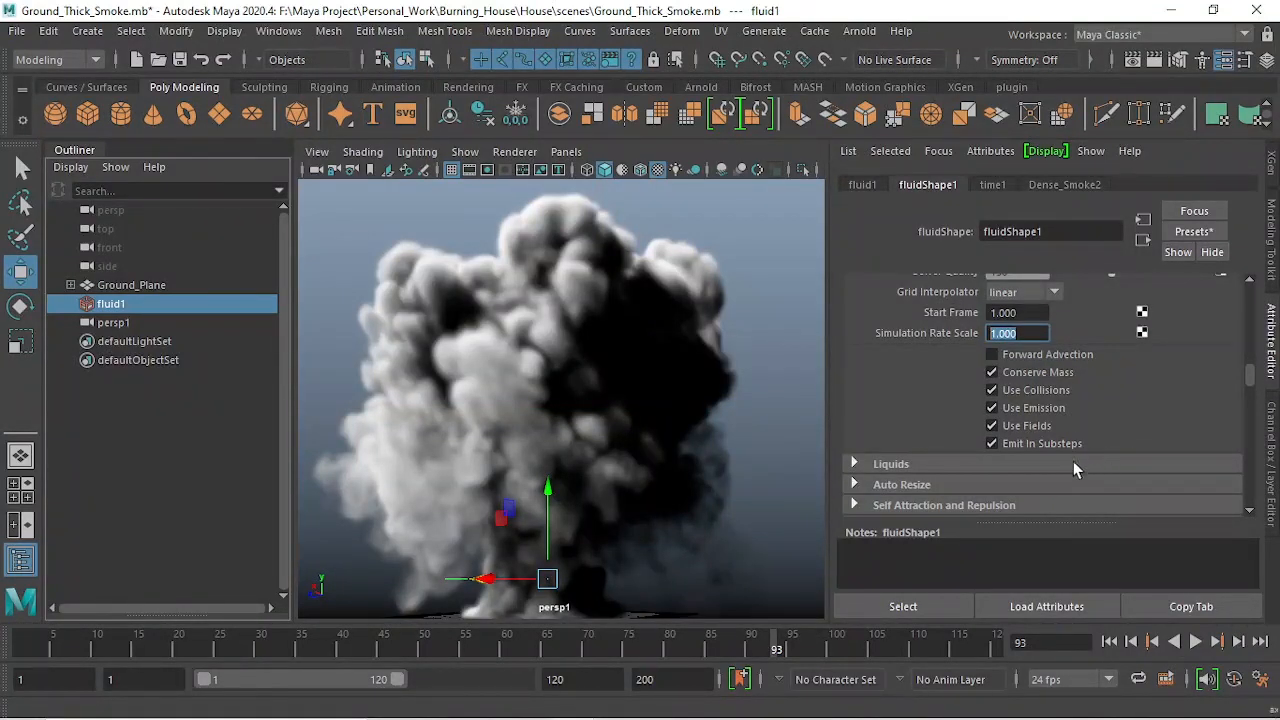
{"action": "scroll", "coordinate": [1104, 455], "scroll_direction": "up", "scroll_amount": 1}
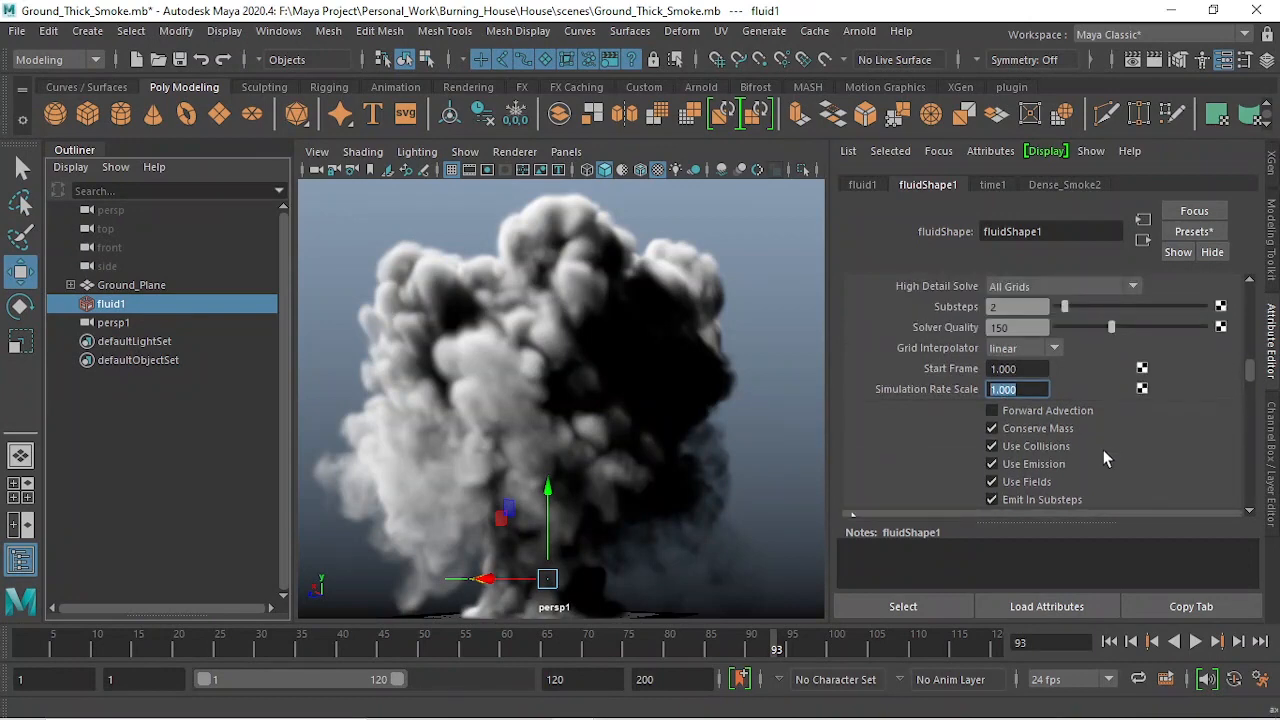
{"action": "left_click_drag", "start_coordinate": [1013, 305], "coordinate": [985, 306]}
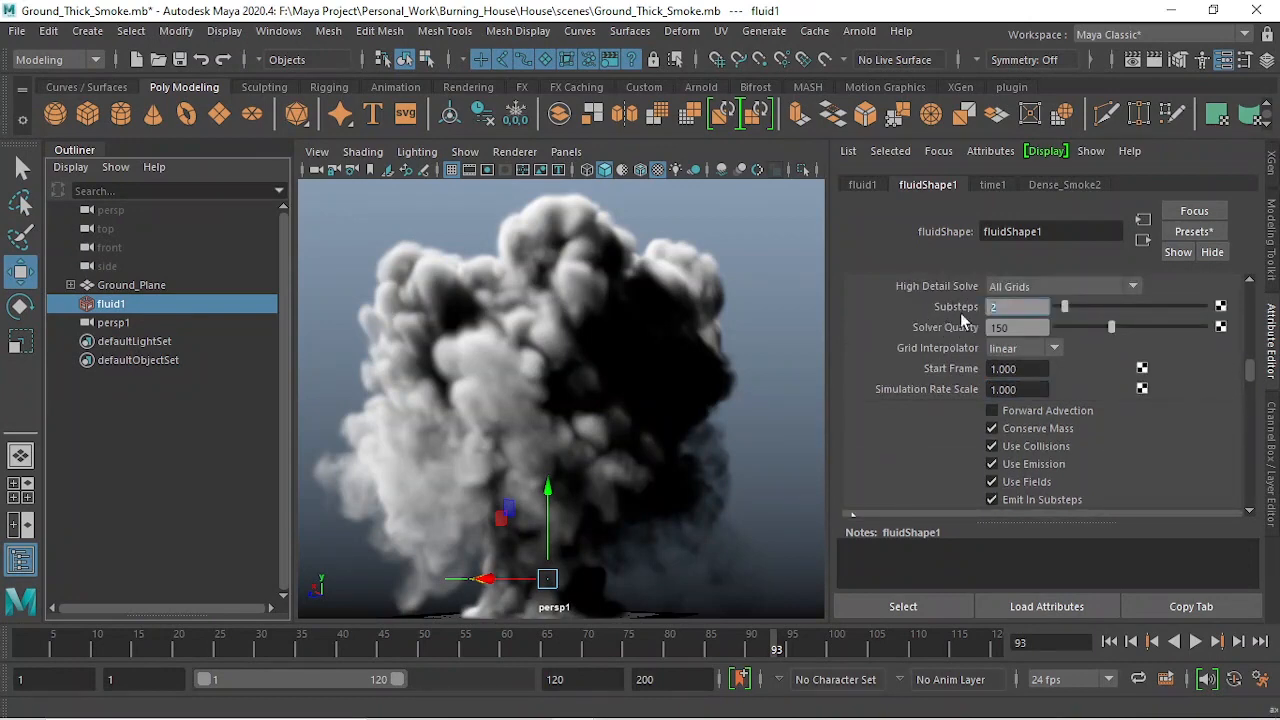
{"action": "scroll", "coordinate": [1087, 407], "scroll_direction": "down", "scroll_amount": 2}
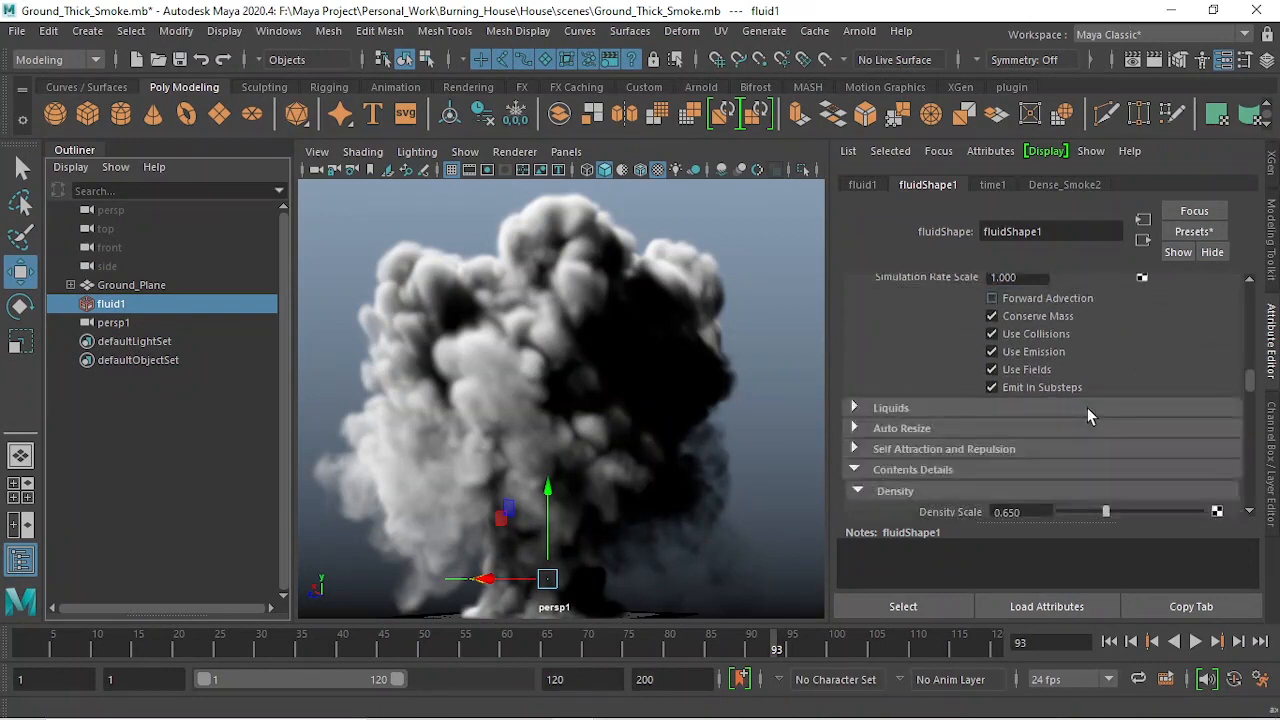
{"action": "scroll", "coordinate": [1087, 407], "scroll_direction": "down", "scroll_amount": 2}
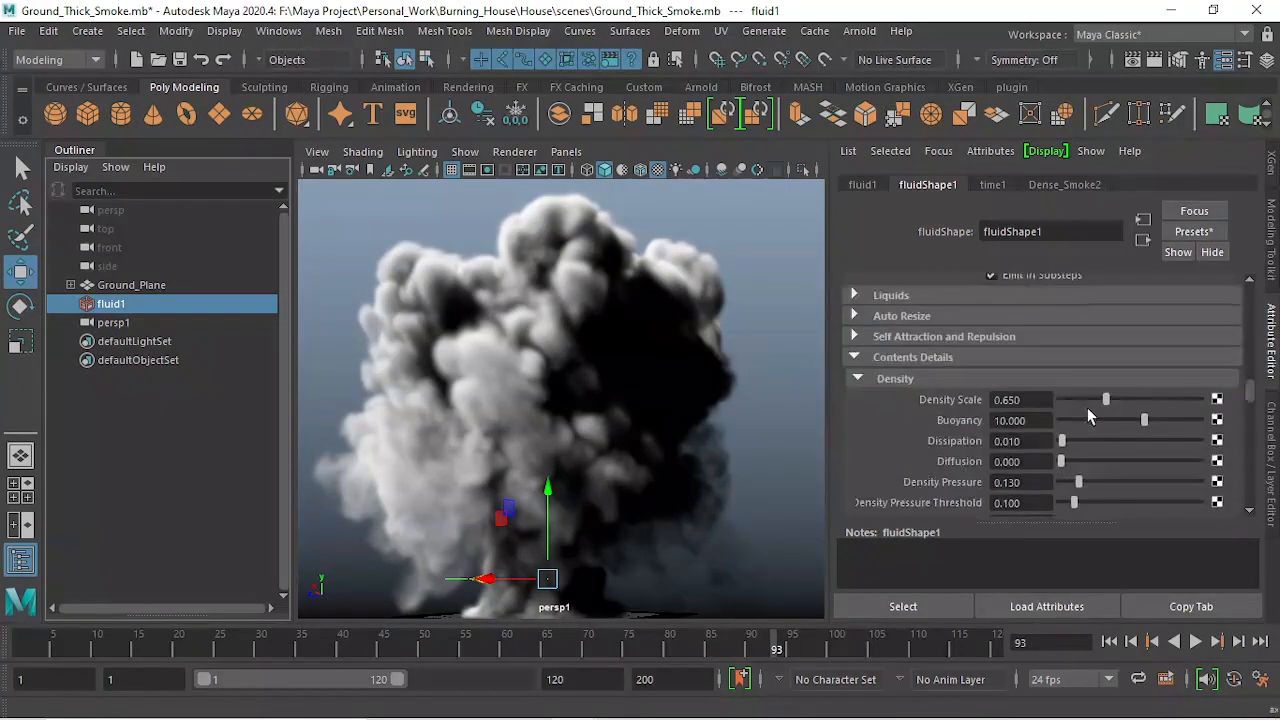
{"action": "left_click", "coordinate": [934, 315]}
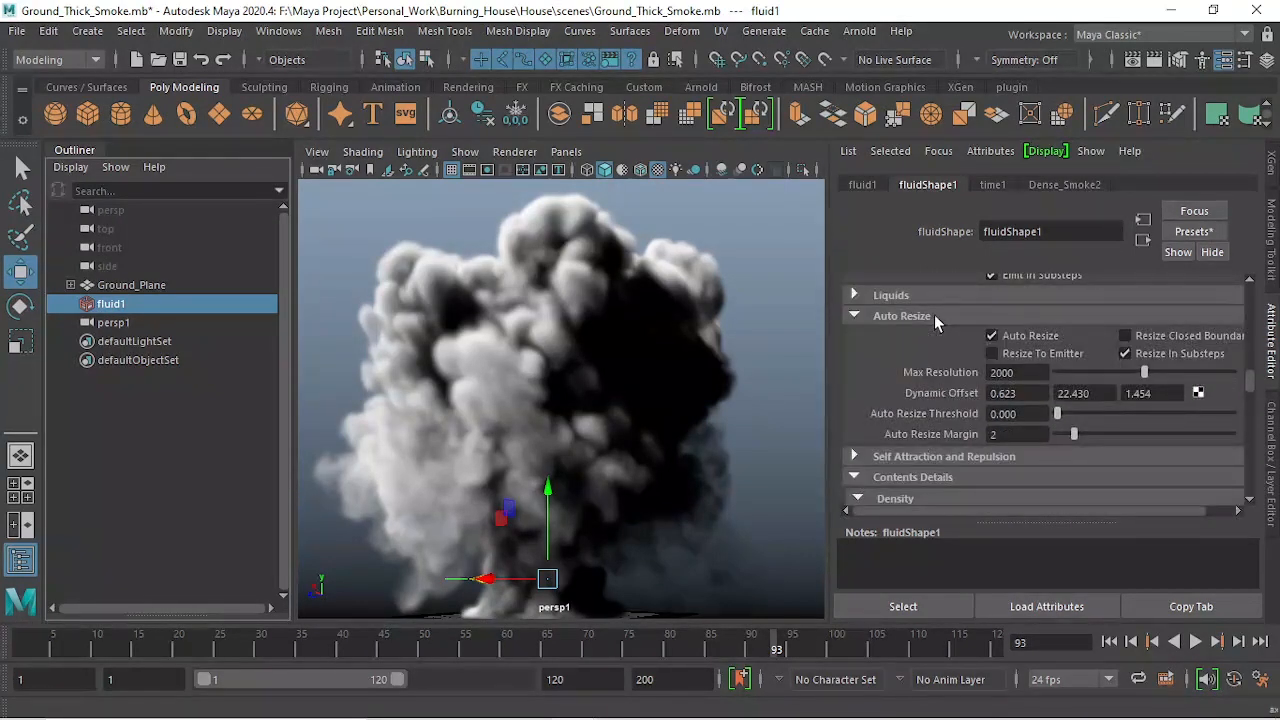
{"action": "left_click", "coordinate": [934, 315]}
- Set the Gradient Force in the fluid's Density settings to 100
{"action": "scroll", "coordinate": [981, 387], "scroll_direction": "down", "scroll_amount": 4}
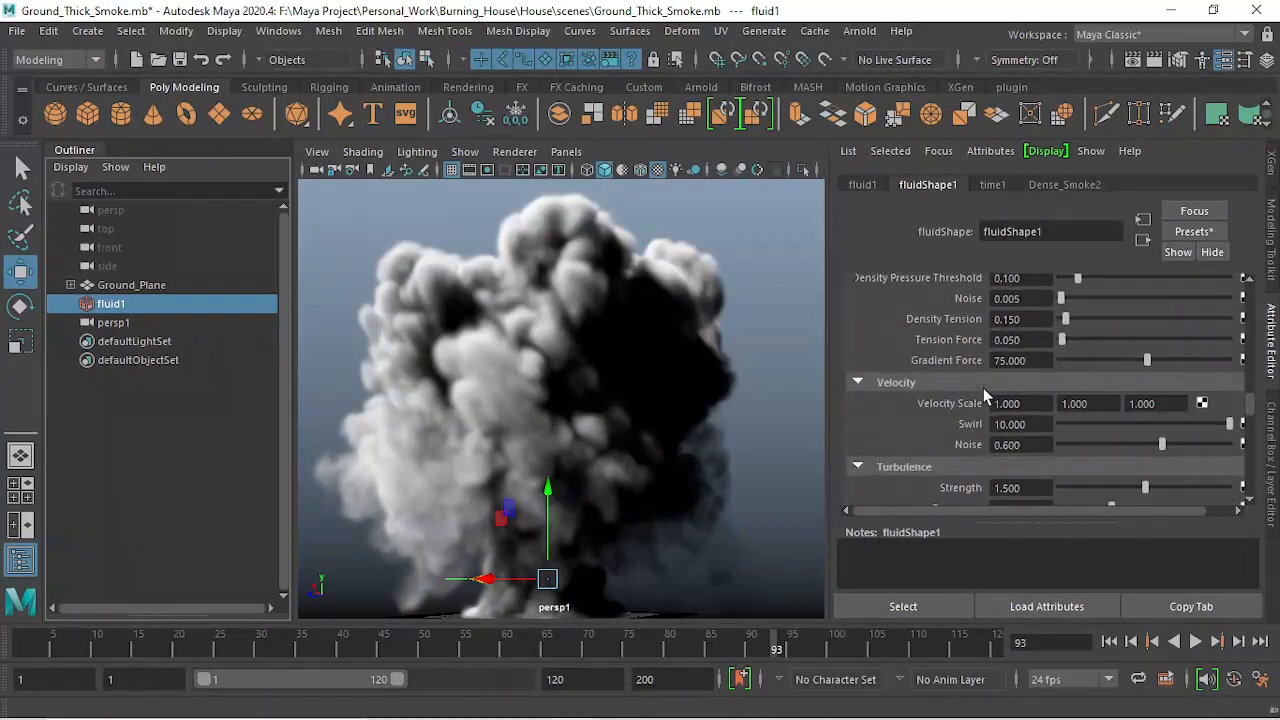
{"action": "scroll", "coordinate": [983, 387], "scroll_direction": "down", "scroll_amount": 5}
{"action": "scroll", "coordinate": [941, 380], "scroll_direction": "down", "scroll_amount": 1}
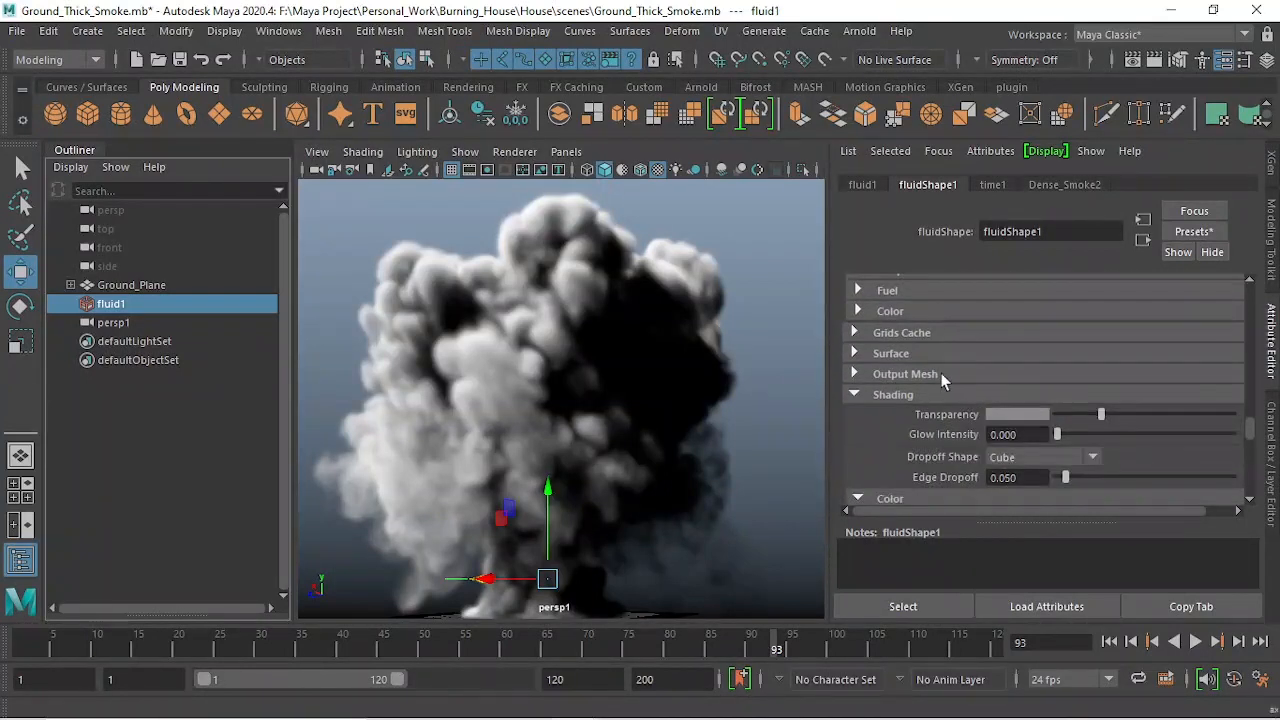
{"action": "scroll", "coordinate": [933, 338], "scroll_direction": "up", "scroll_amount": 2}
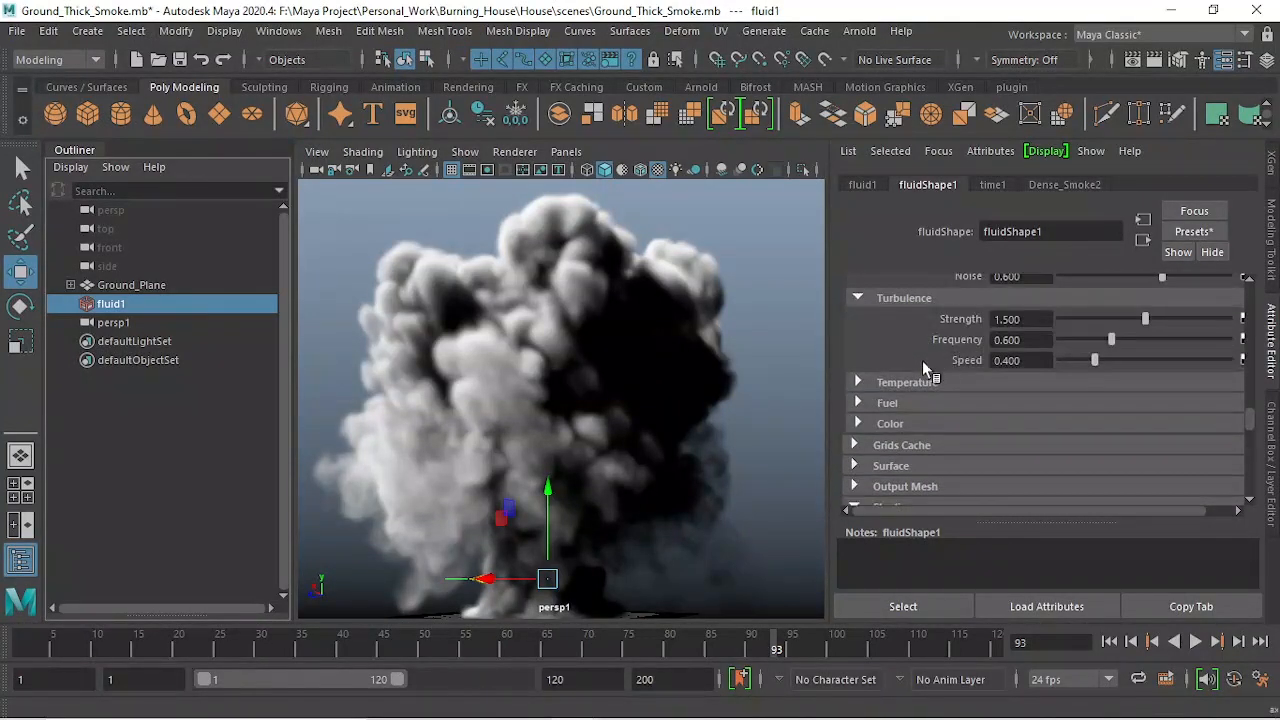
{"action": "scroll", "coordinate": [993, 400], "scroll_direction": "up", "scroll_amount": 2}
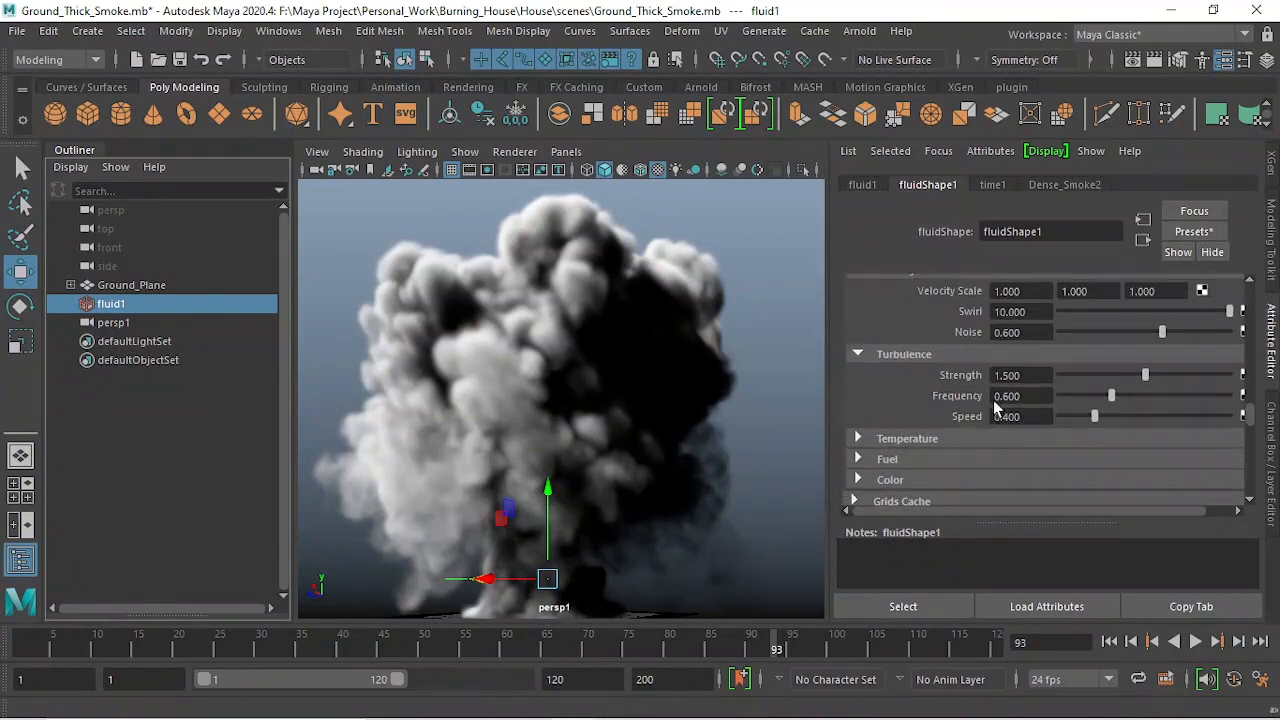
{"action": "scroll", "coordinate": [934, 349], "scroll_direction": "down", "scroll_amount": 2}
{"action": "scroll", "coordinate": [958, 384], "scroll_direction": "up", "scroll_amount": 2}
{"action": "scroll", "coordinate": [958, 384], "scroll_direction": "up", "scroll_amount": 2}
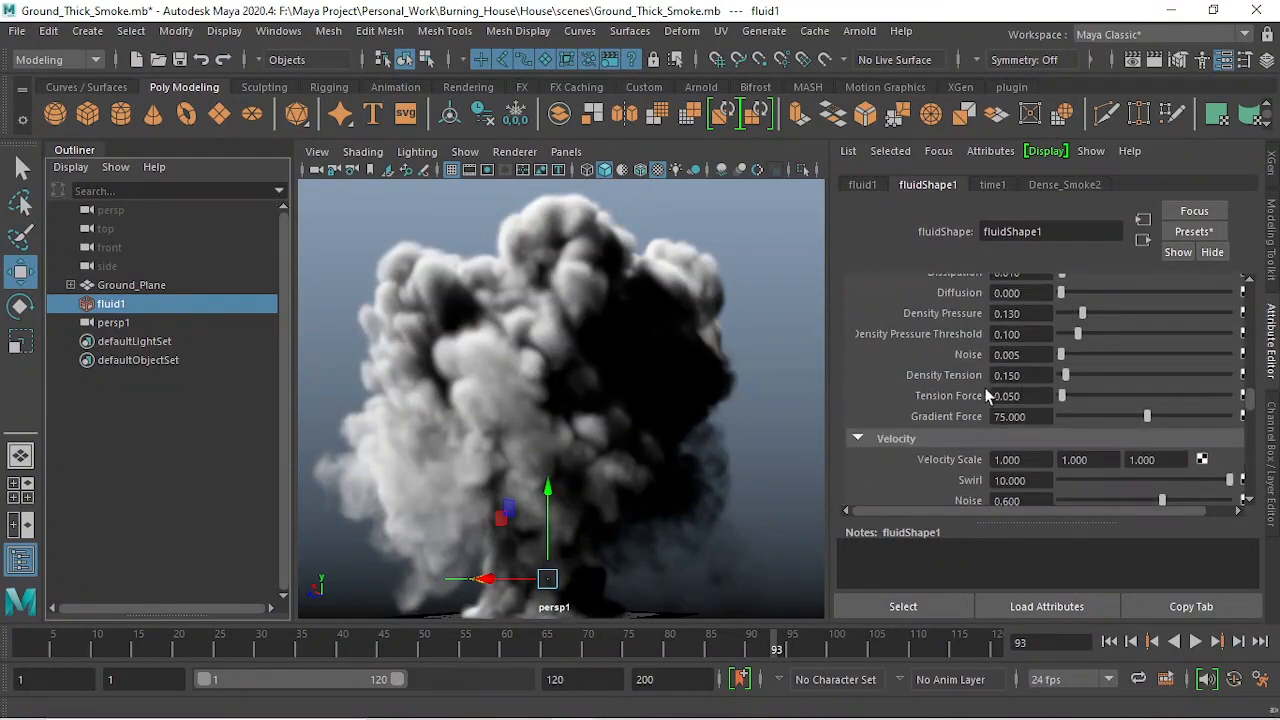
{"action": "left_click", "coordinate": [1020, 416]}
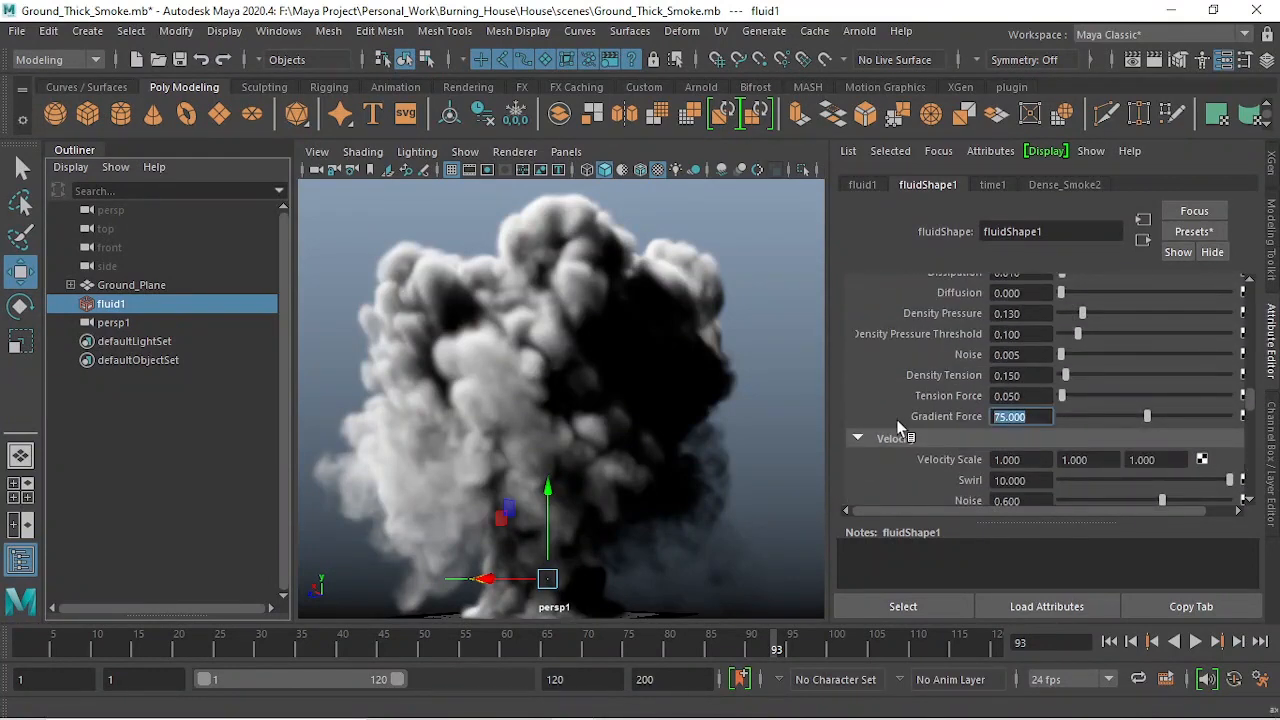
{"action": "type", "text": "10"}
{"action": "key", "text": "Return"}
{"action": "left_click", "coordinate": [1030, 418]}
{"action": "type", "text": "100"}
{"action": "key", "text": "Return"}
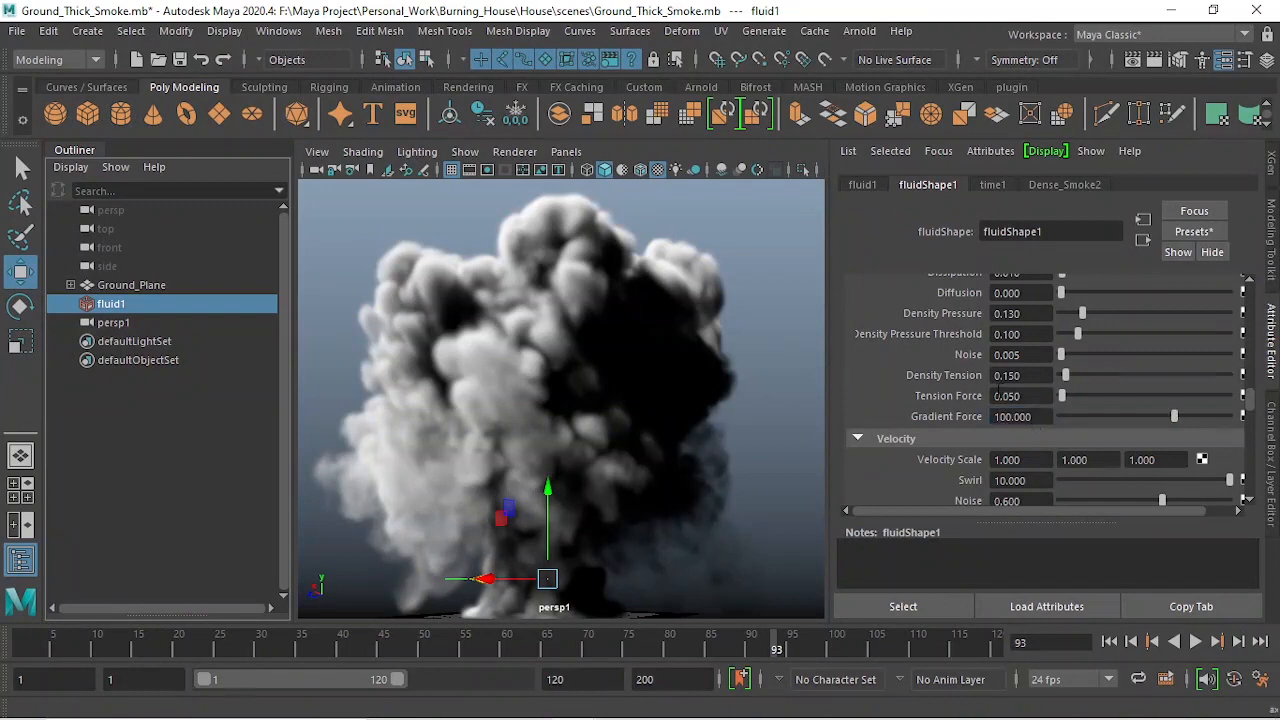
- Extend the end of the playback range to frame 250
{"action": "scroll", "coordinate": [1005, 395], "scroll_direction": "up", "scroll_amount": 5}
{"action": "scroll", "coordinate": [1015, 392], "scroll_direction": "up", "scroll_amount": 10}
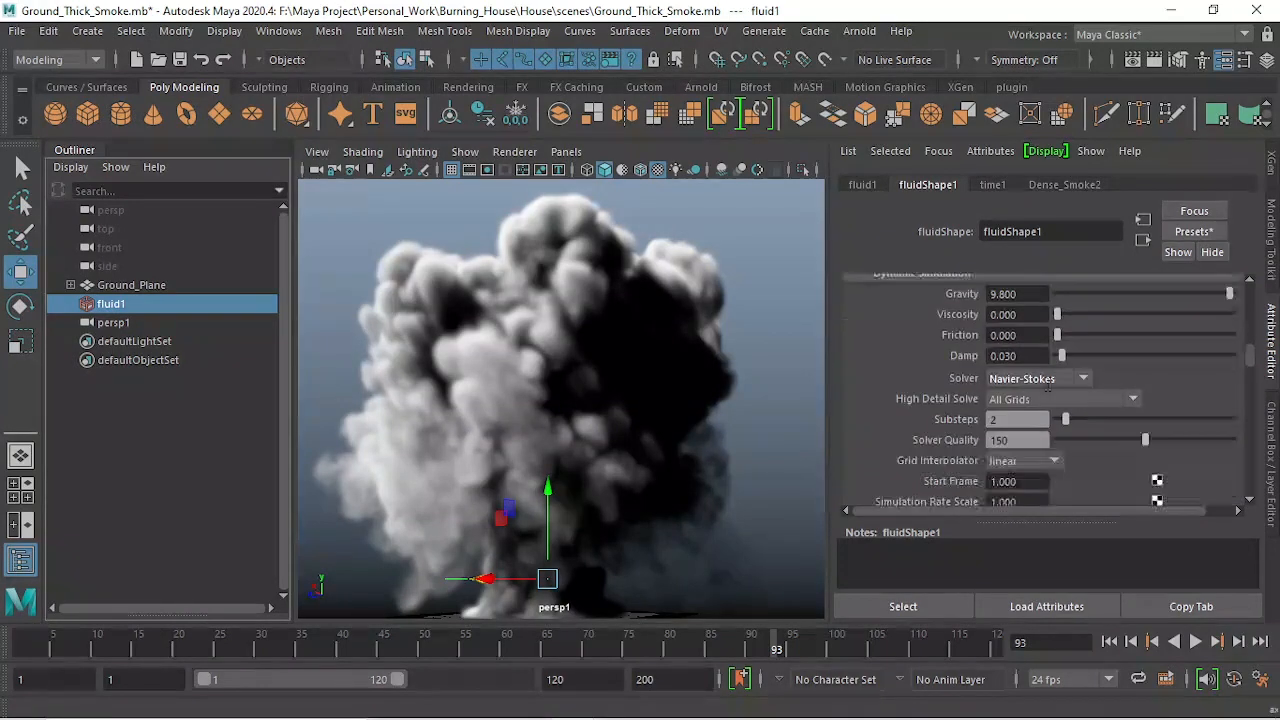
{"action": "scroll", "coordinate": [1048, 385], "scroll_direction": "up", "scroll_amount": 1}
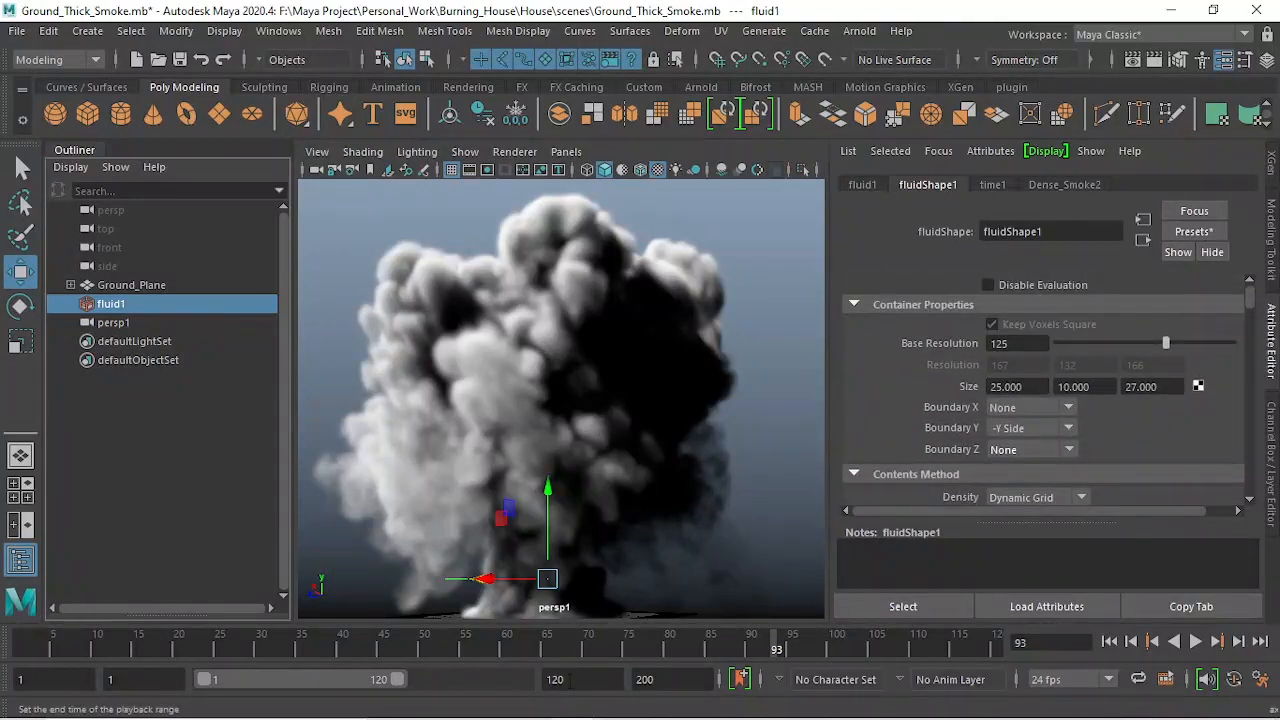
{"action": "left_click_drag", "start_coordinate": [582, 680], "coordinate": [498, 673]}
{"action": "key", "text": "BackSpace"}
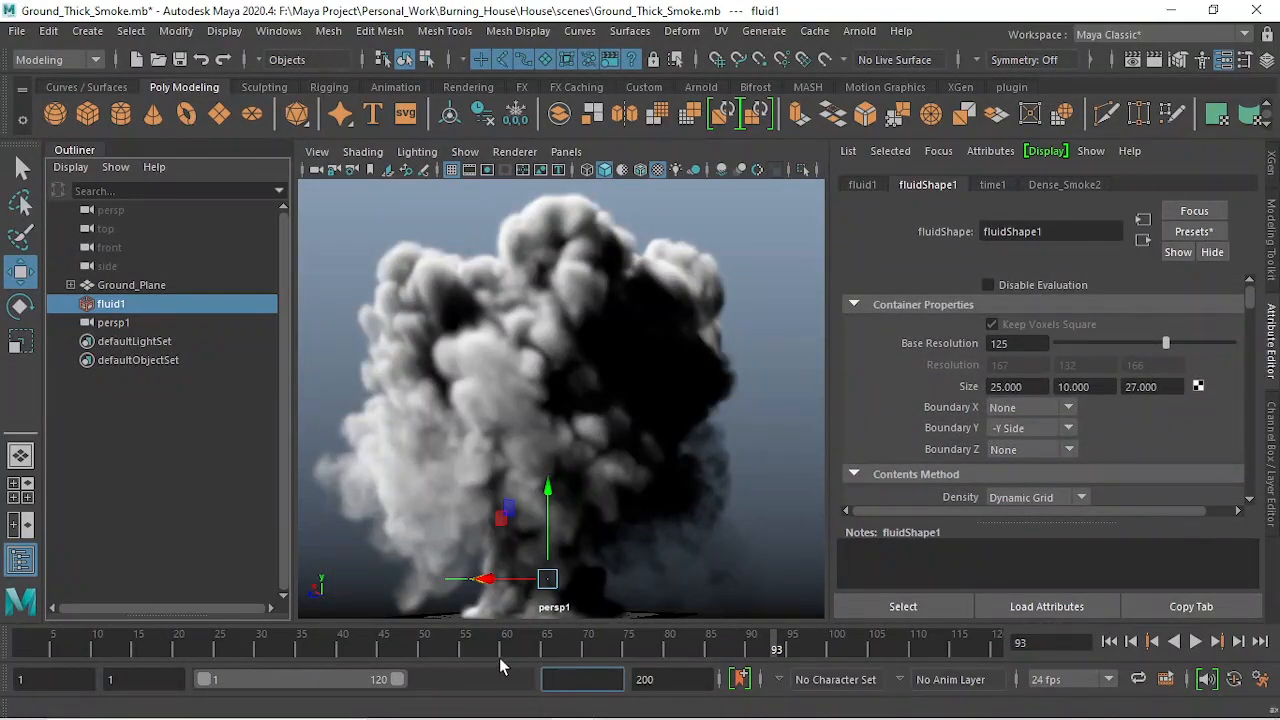
{"action": "type", "text": "250"}
{"action": "key", "text": "Return"}
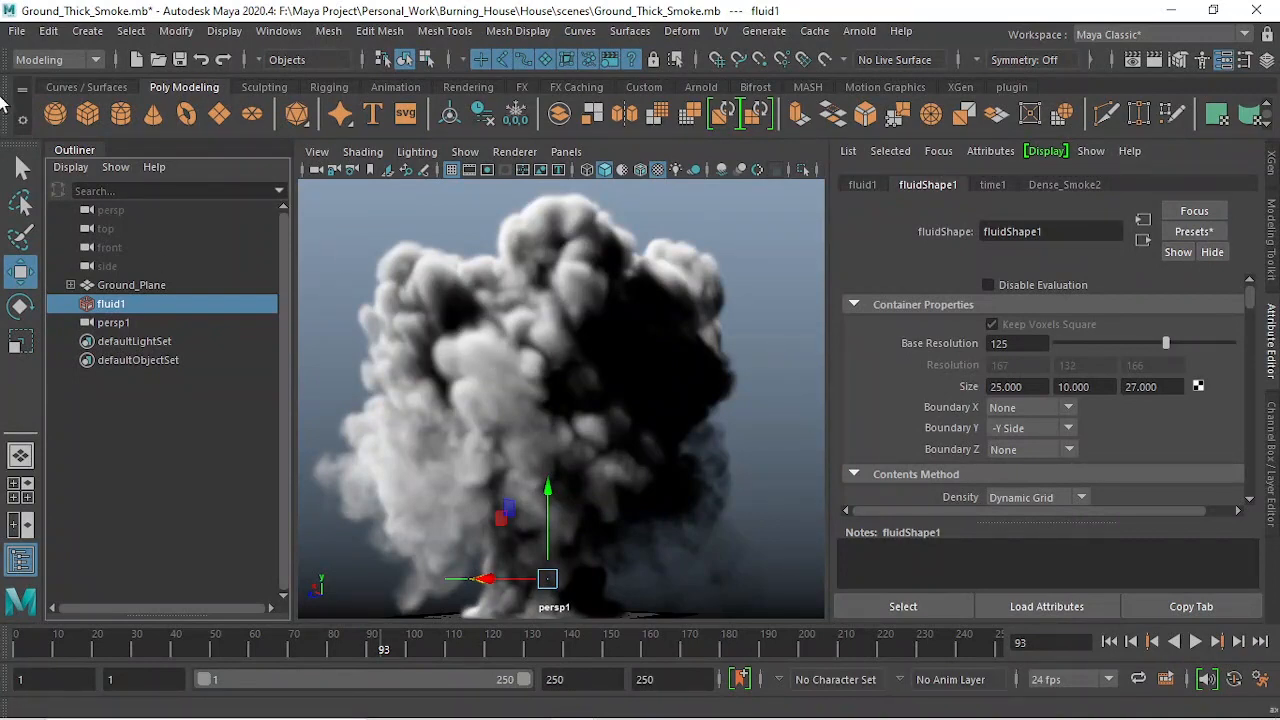
- Open the Maya Fluid nCache creation options from the FX menu set and reset them to their defaults
{"action": "left_click", "coordinate": [50, 58]}
{"action": "left_click", "coordinate": [52, 134]}
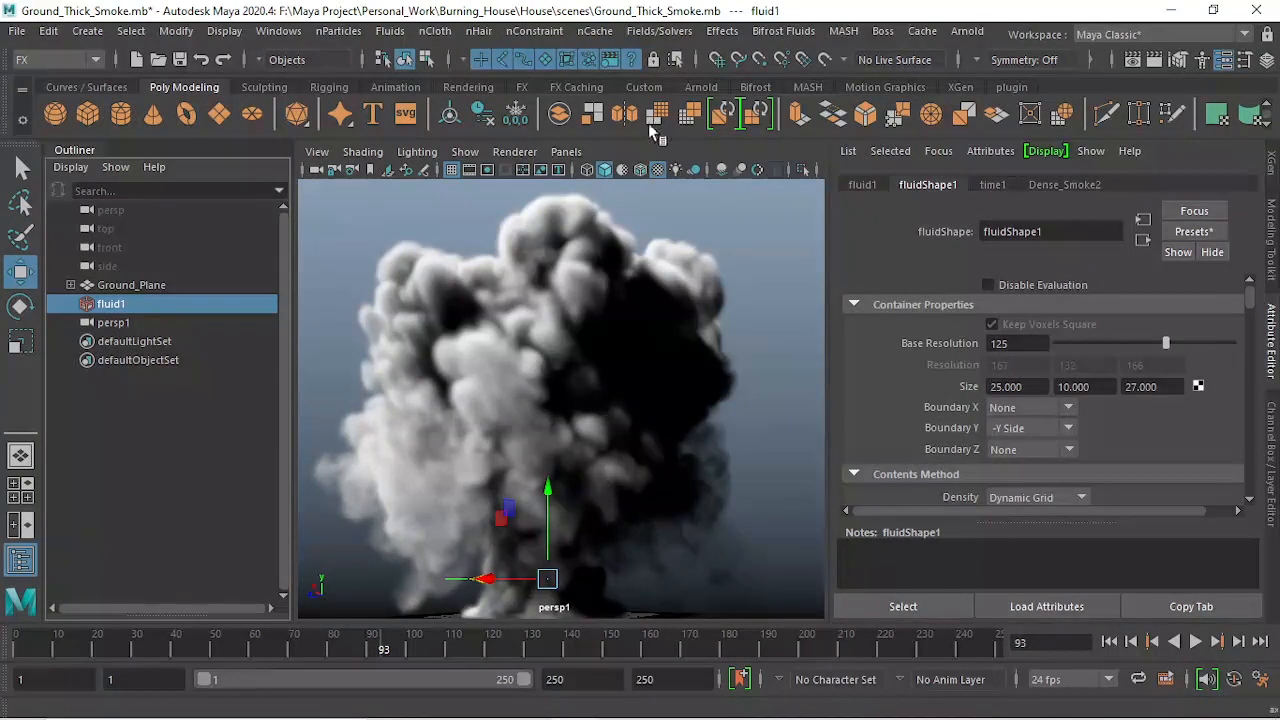
{"action": "left_click", "coordinate": [604, 33]}
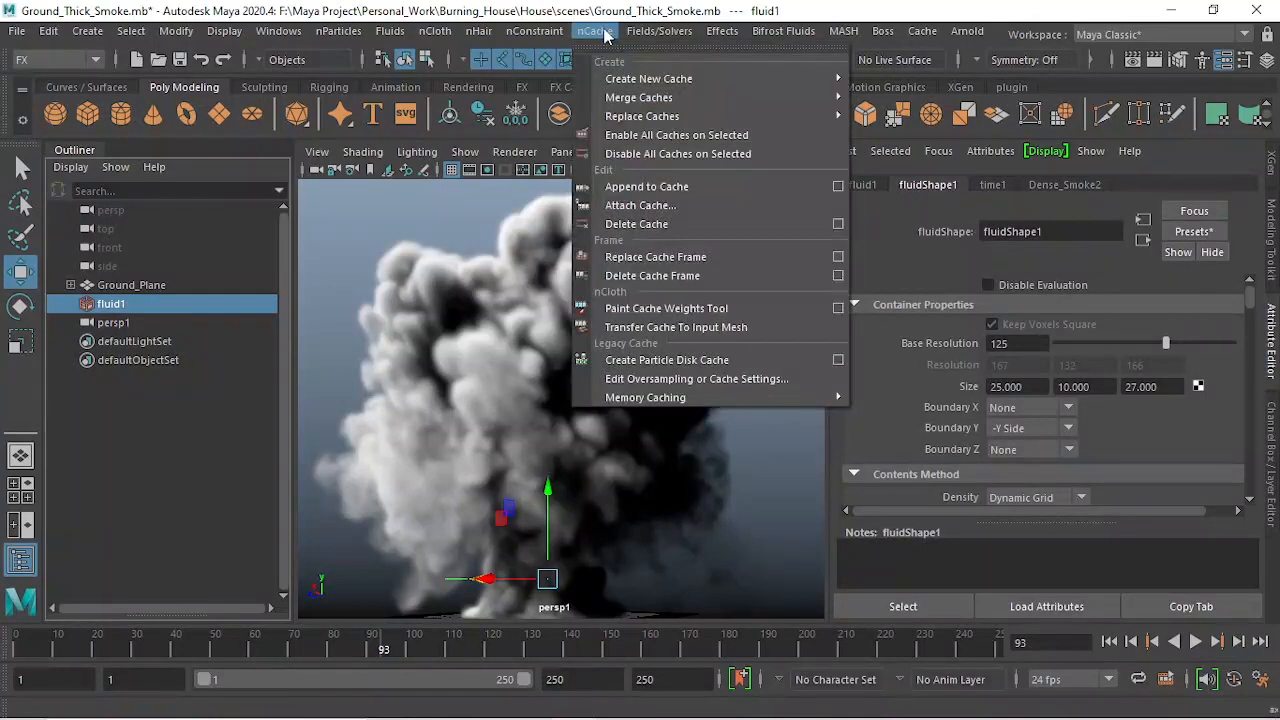
{"action": "mouse_move", "coordinate": [615, 80]}
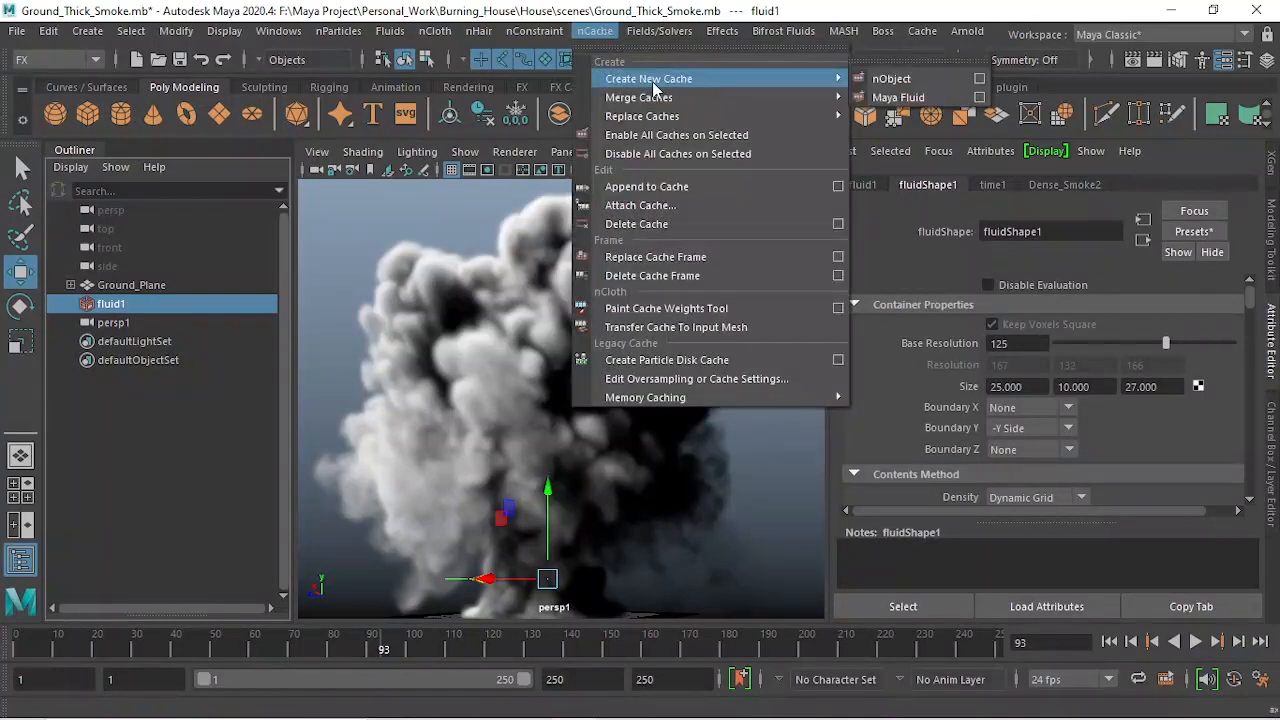
{"action": "left_click", "coordinate": [979, 97]}
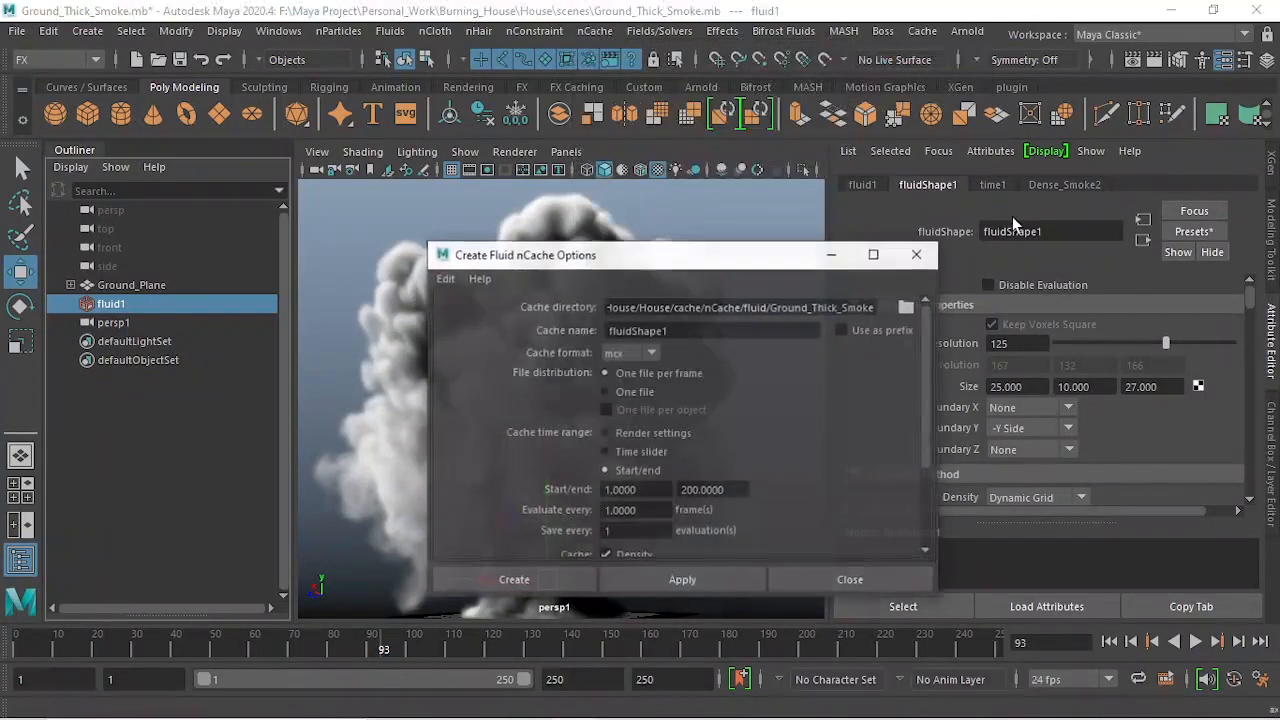
{"action": "left_click_drag", "start_coordinate": [616, 262], "coordinate": [614, 232]}
{"action": "left_click", "coordinate": [442, 248]}
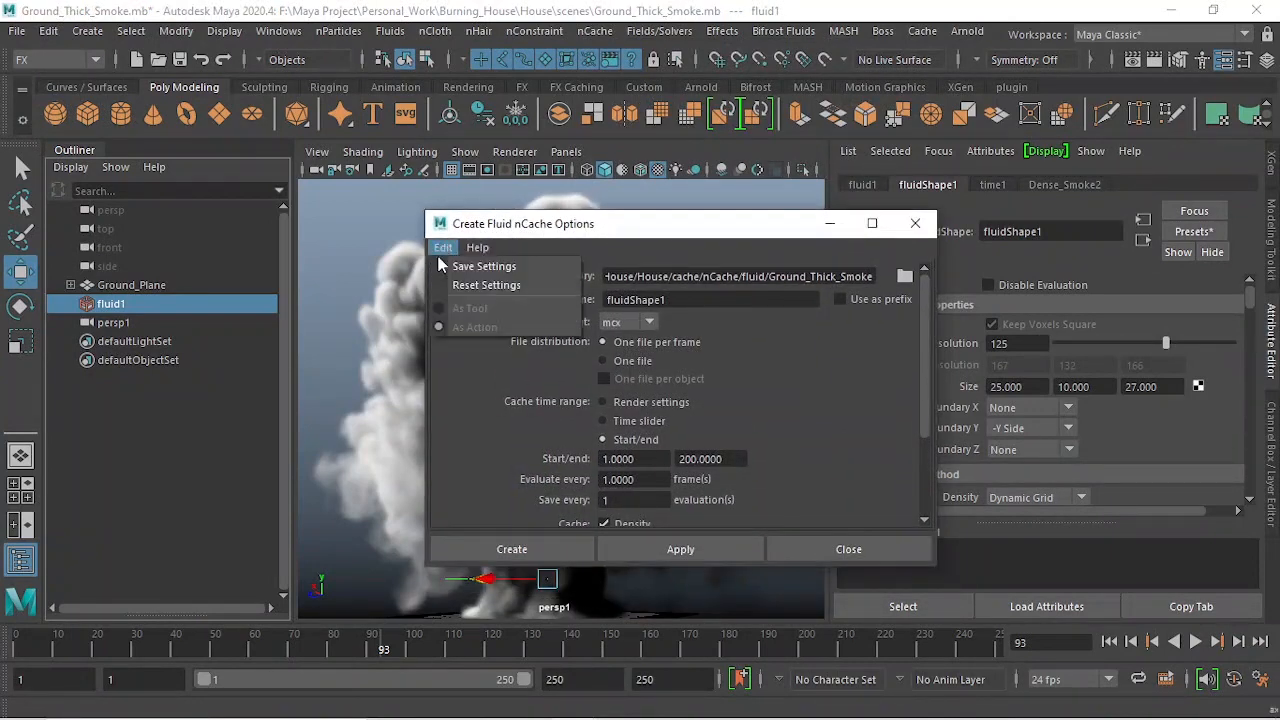
{"action": "left_click", "coordinate": [461, 284]}
- Name the fluid cache Dense_Smoke
{"action": "left_click", "coordinate": [695, 300]}
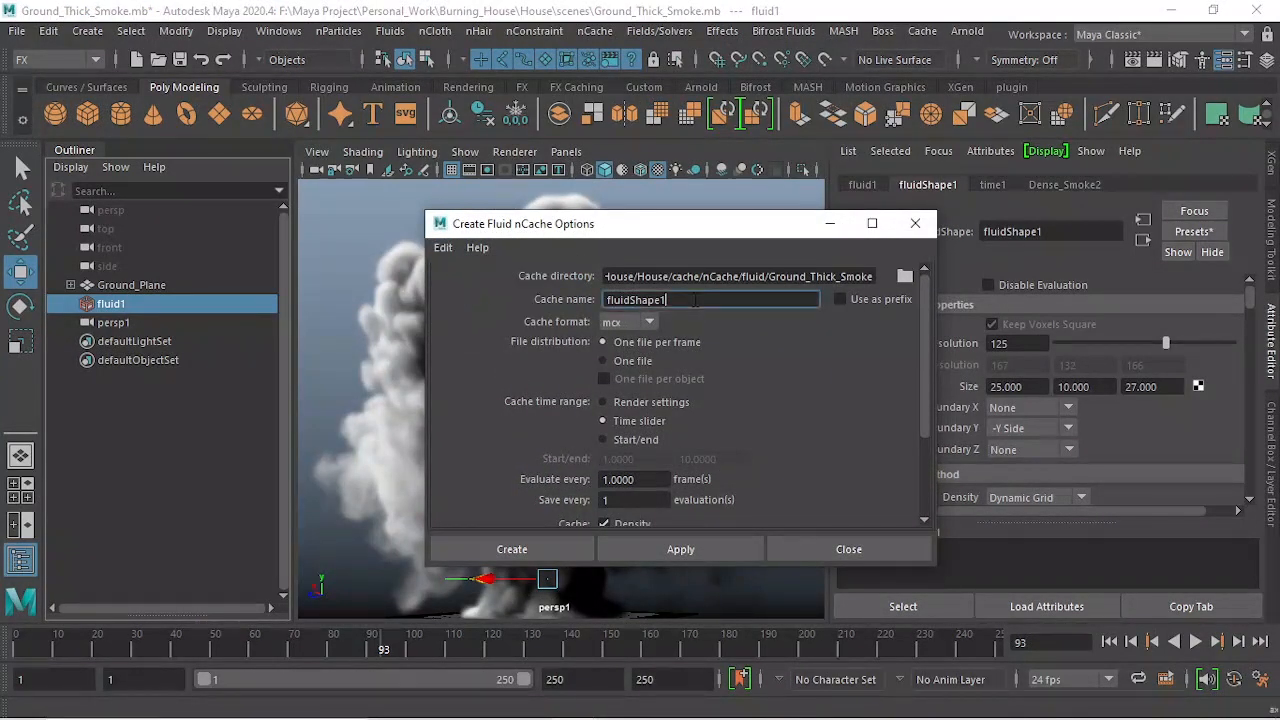
{"action": "key", "text": "BackSpace"}
{"action": "key", "text": "BackSpace"}
{"action": "key", "text": "BackSpace"}
{"action": "key", "text": "BackSpace"}
{"action": "key", "text": "BackSpace"}
{"action": "key", "text": "BackSpace"}
{"action": "key", "text": "BackSpace"}
{"action": "key", "text": "BackSpace"}
{"action": "key", "text": "BackSpace"}
{"action": "key", "text": "BackSpace"}
{"action": "key", "text": "BackSpace"}
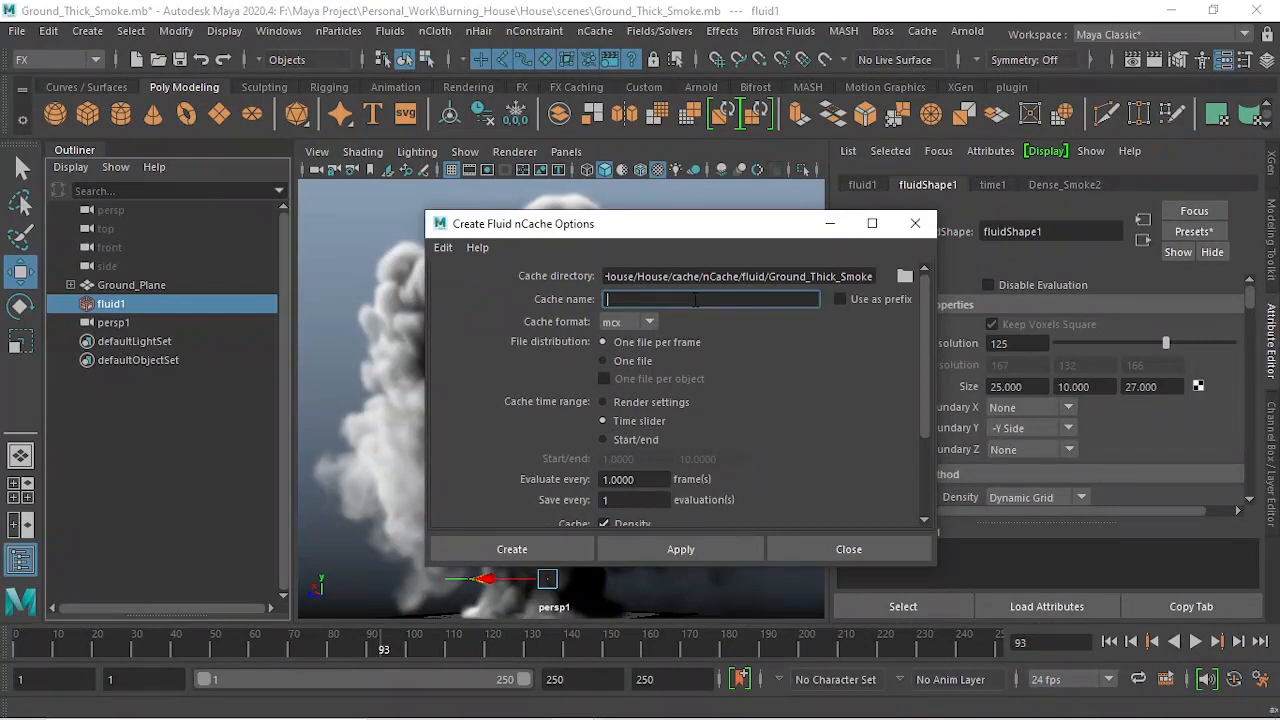
{"action": "type", "text": "Dense_Smoke"}
- Set the cache time range to Start/end with an end frame of 250 and create the fluid cache
{"action": "left_click", "coordinate": [632, 443]}
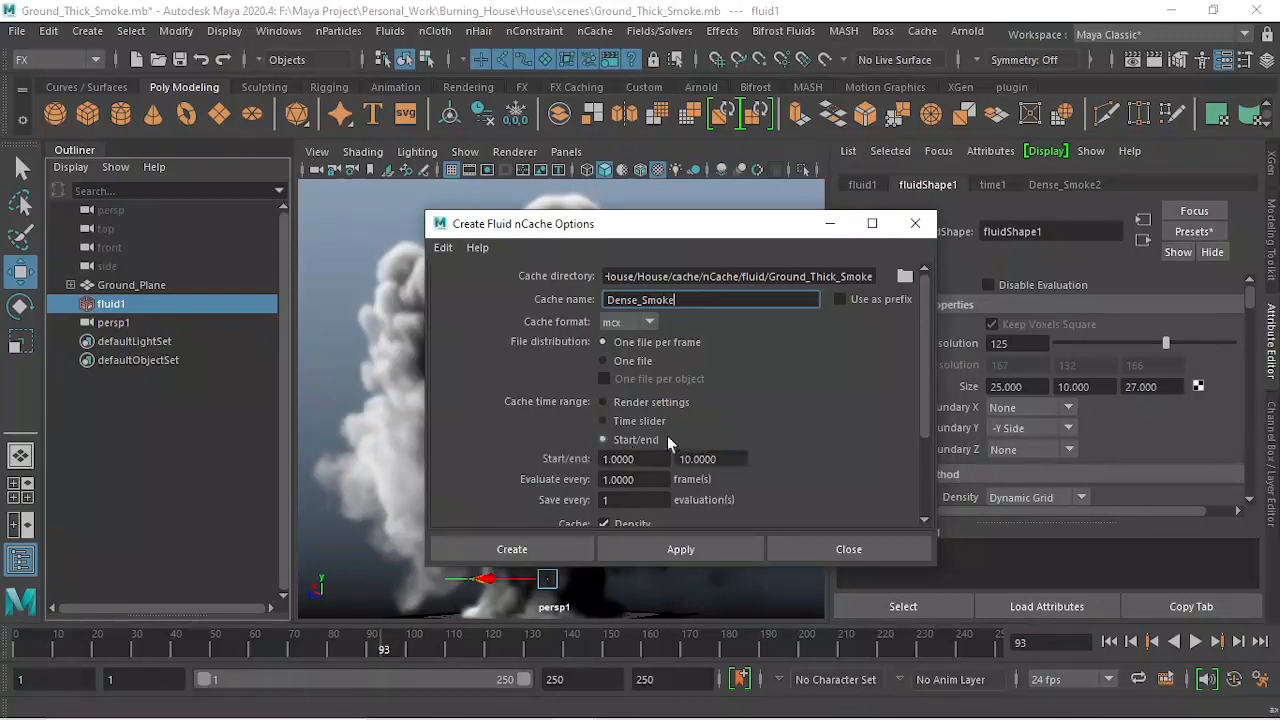
{"action": "left_click_drag", "start_coordinate": [724, 460], "coordinate": [571, 457]}
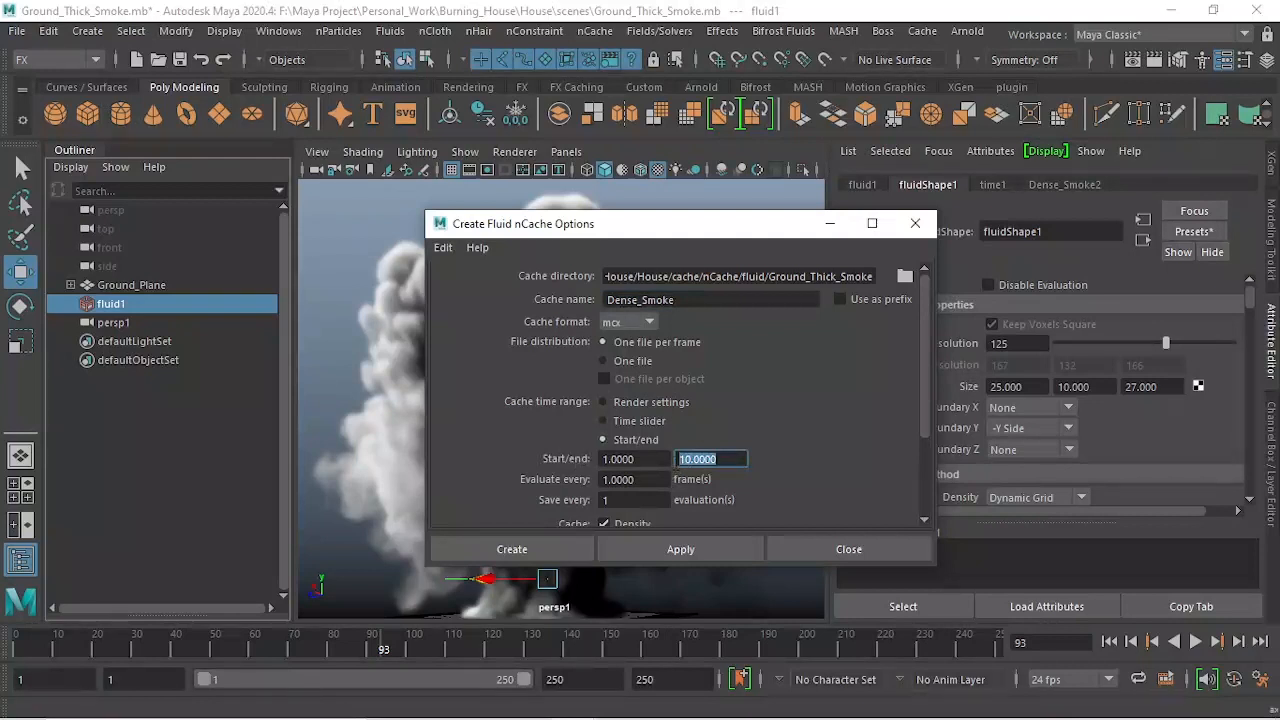
{"action": "type", "text": "250"}
{"action": "key", "text": "Return"}
{"action": "scroll", "coordinate": [824, 425], "scroll_direction": "down", "scroll_amount": 3}
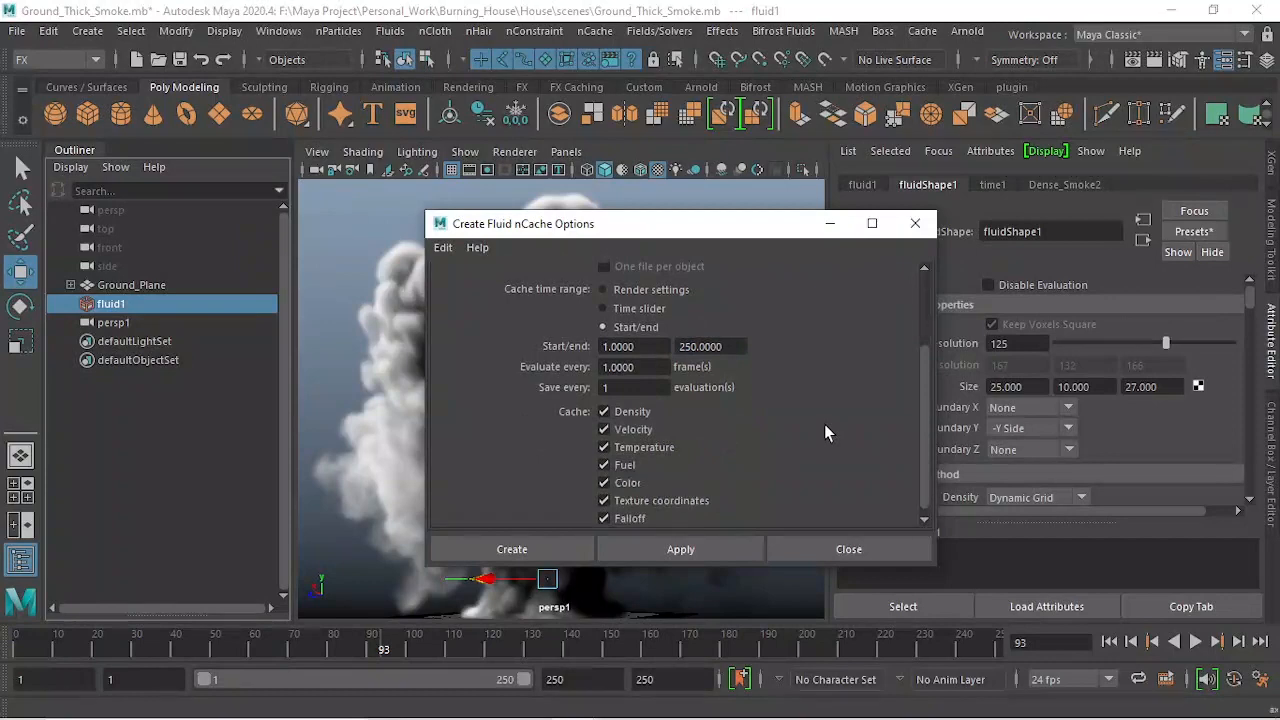
{"action": "scroll", "coordinate": [822, 424], "scroll_direction": "up", "scroll_amount": 3}
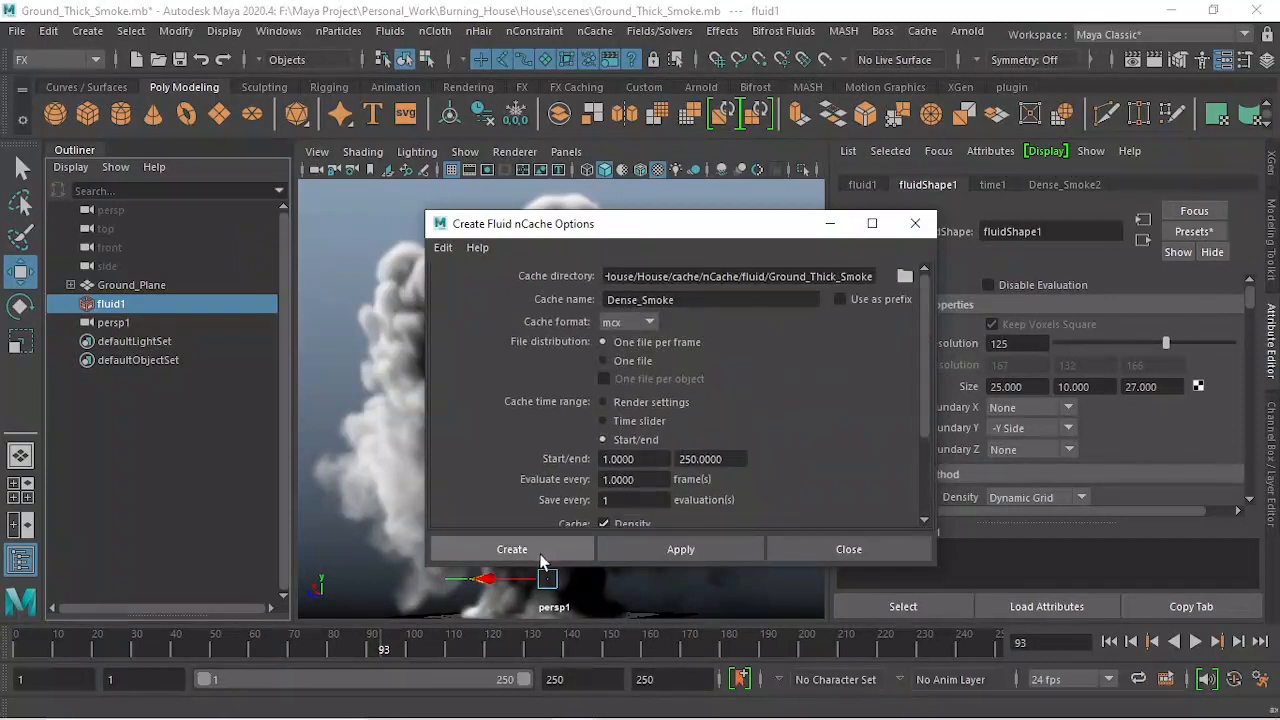
{"action": "left_click", "coordinate": [512, 549]}
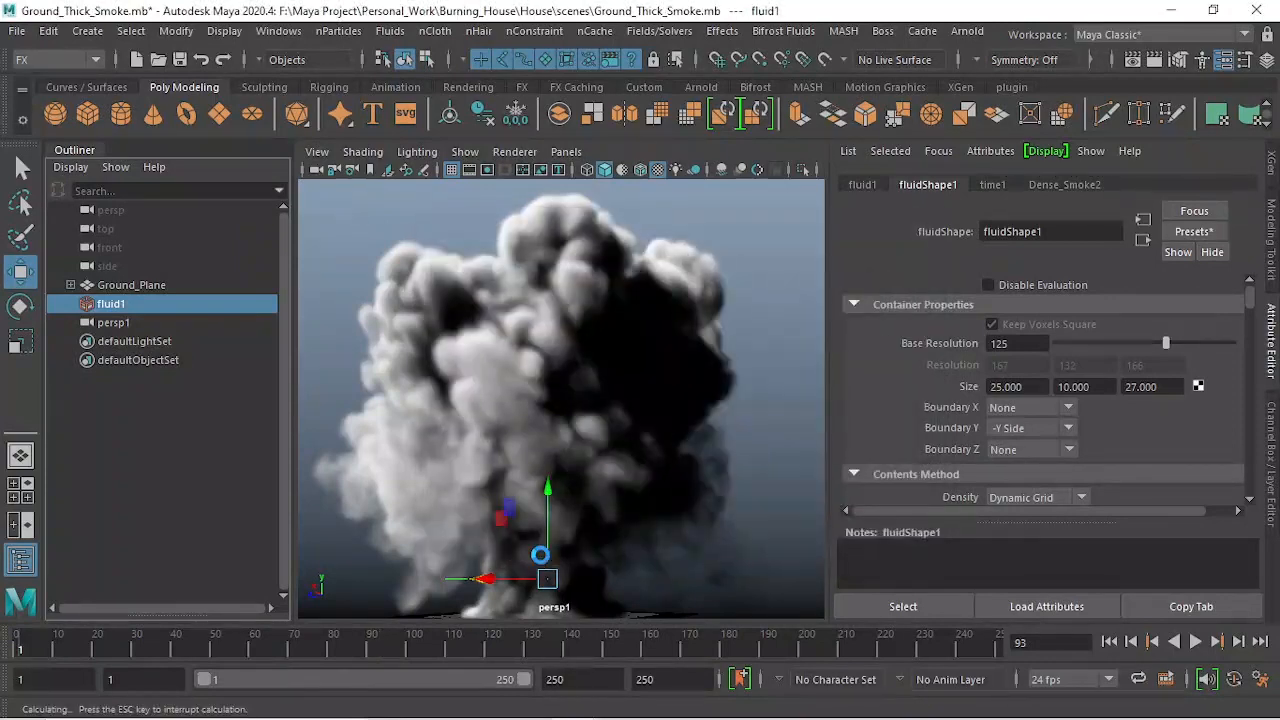